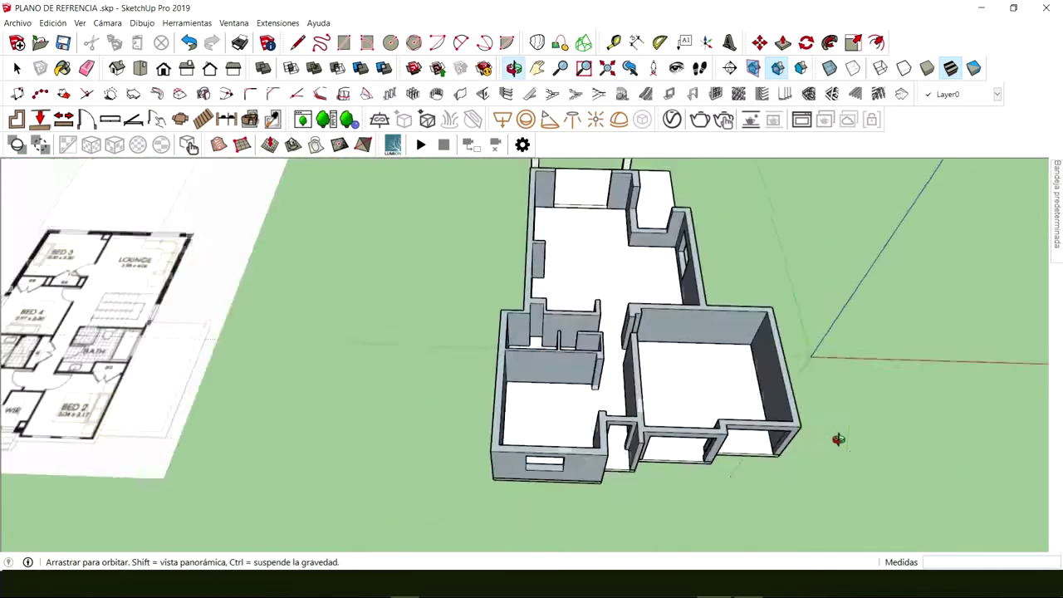
Step: Examine the ground-floor wall model and the reference floor plans beside it
{"action": "scroll", "coordinate": [603, 368], "scroll_direction": "up", "scroll_amount": 5}
{"action": "middle_click_drag", "start_coordinate": [574, 339], "coordinate": [465, 274]}
{"action": "scroll", "coordinate": [640, 397], "scroll_direction": "down", "scroll_amount": 5}
{"action": "scroll", "coordinate": [478, 235], "scroll_direction": "up", "scroll_amount": 5}
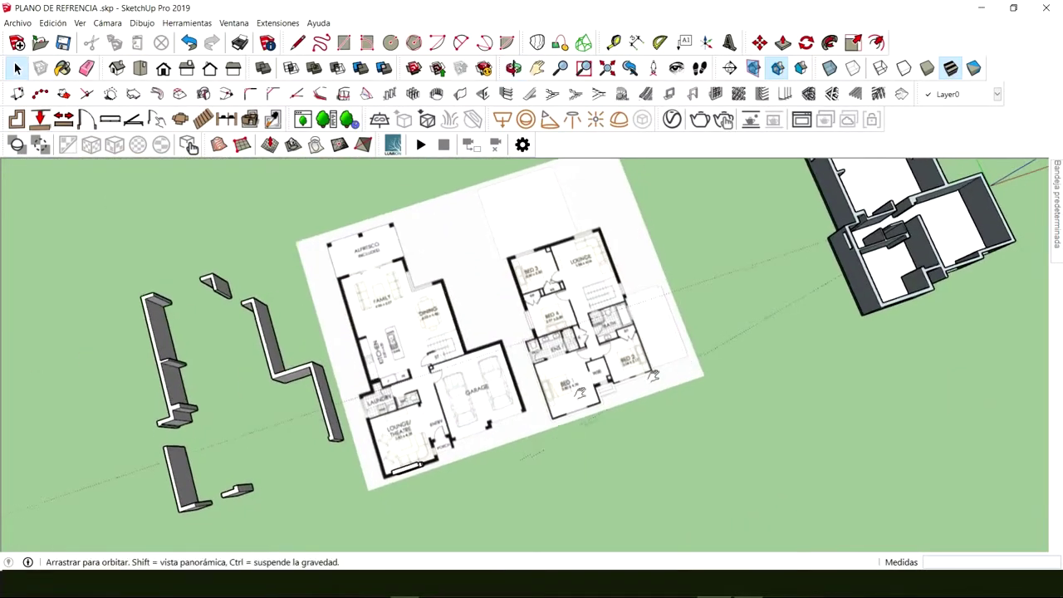
{"action": "scroll", "coordinate": [465, 274], "scroll_direction": "down", "scroll_amount": 5}
{"action": "middle_click_drag", "start_coordinate": [465, 333], "coordinate": [476, 391]}
{"action": "scroll", "coordinate": [453, 457], "scroll_direction": "up", "scroll_amount": 2}
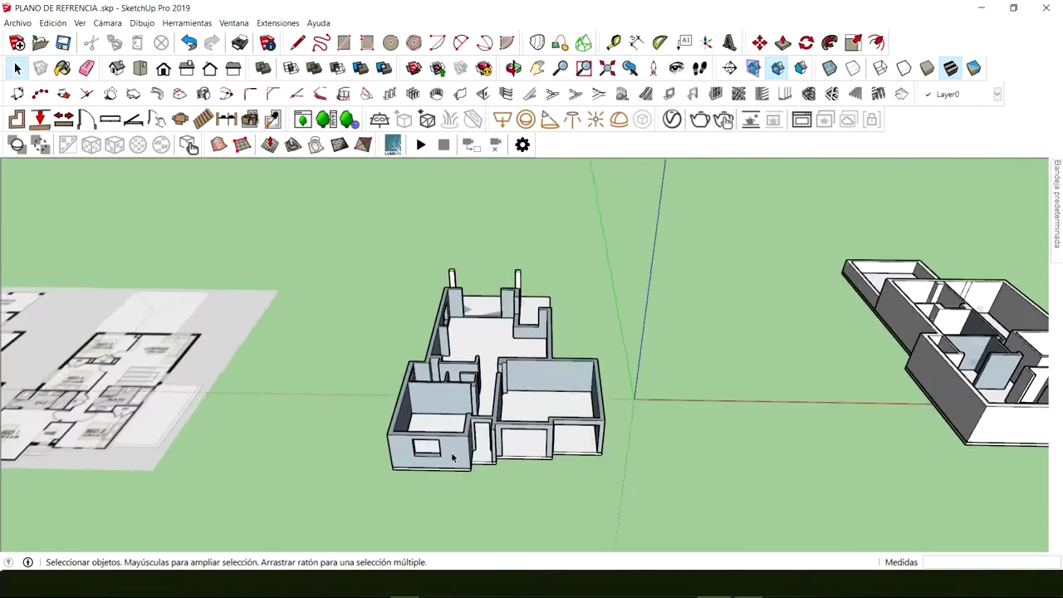
{"action": "scroll", "coordinate": [435, 470], "scroll_direction": "up", "scroll_amount": 1}
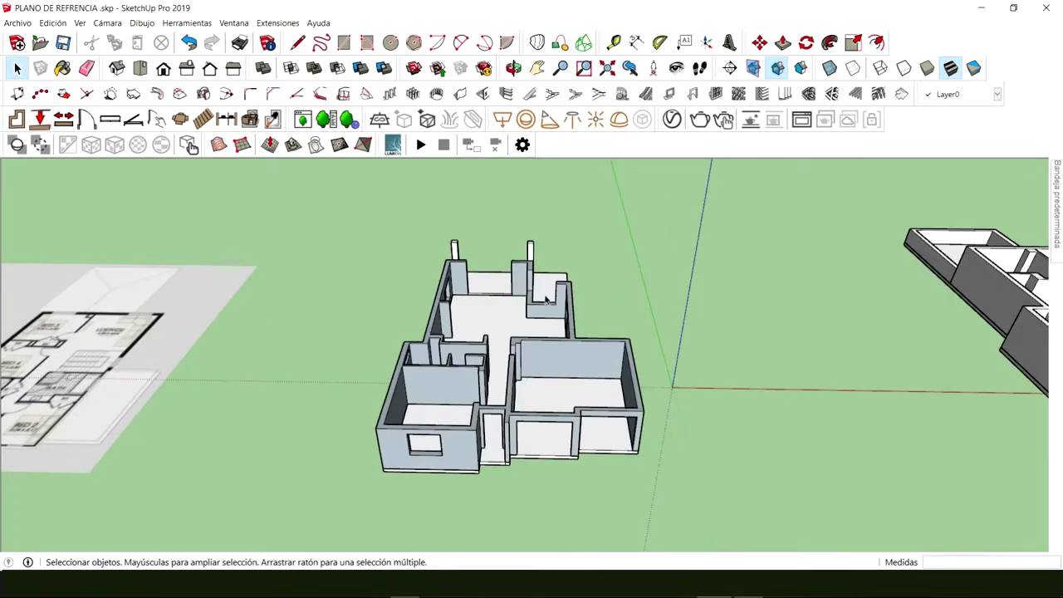
{"action": "middle_click_drag", "start_coordinate": [479, 289], "coordinate": [555, 378]}
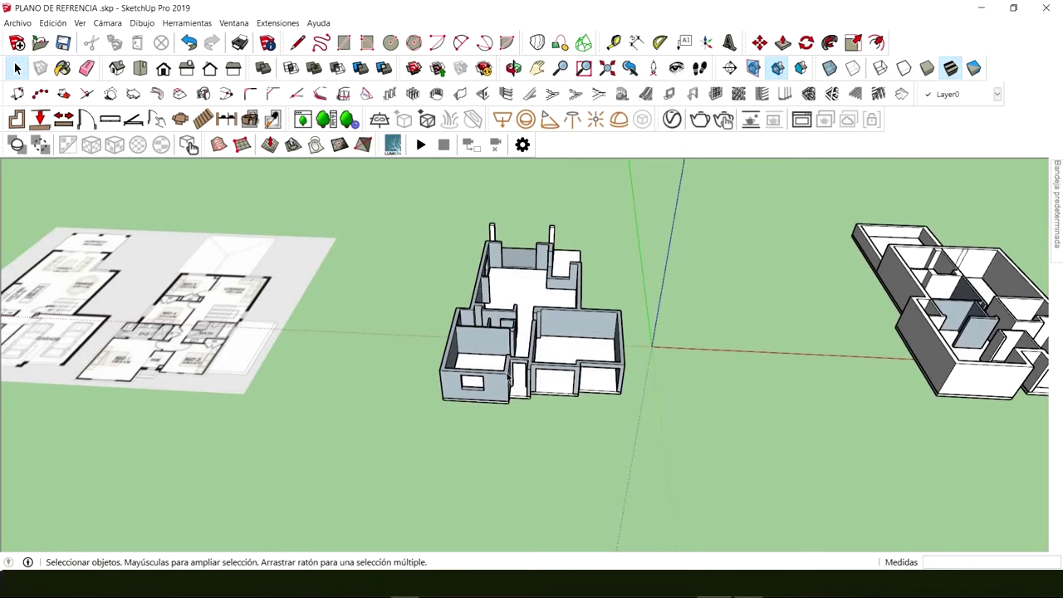
{"action": "middle_click_drag", "start_coordinate": [480, 280], "coordinate": [527, 396]}
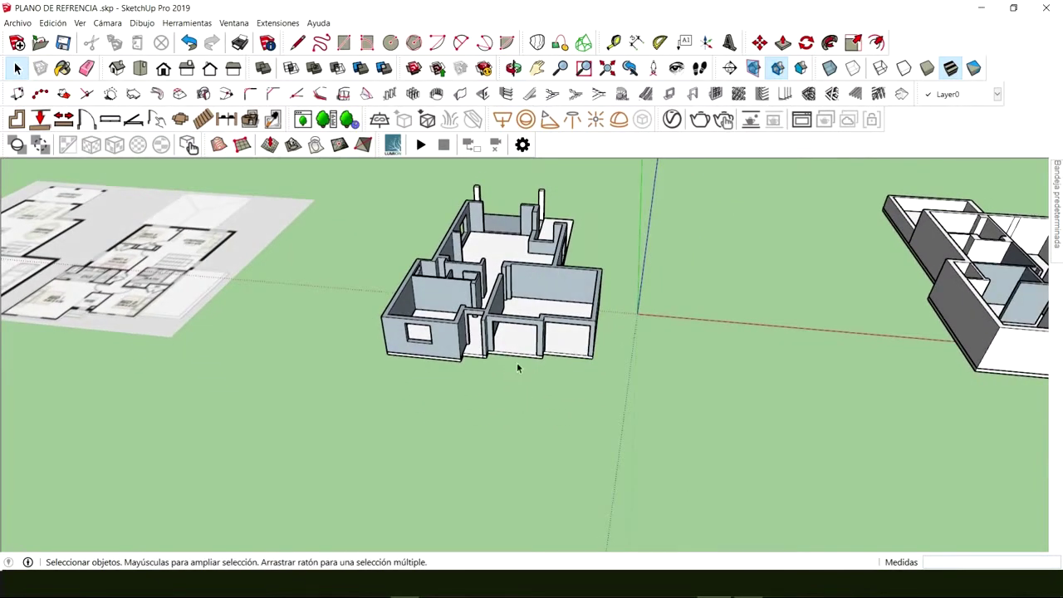
{"action": "middle_click_drag", "start_coordinate": [501, 362], "coordinate": [462, 427]}
Step: Inspect the window opening in the front wall of the lounge/theatre room and select the wall group
{"action": "scroll", "coordinate": [462, 427], "scroll_direction": "up", "scroll_amount": 10}
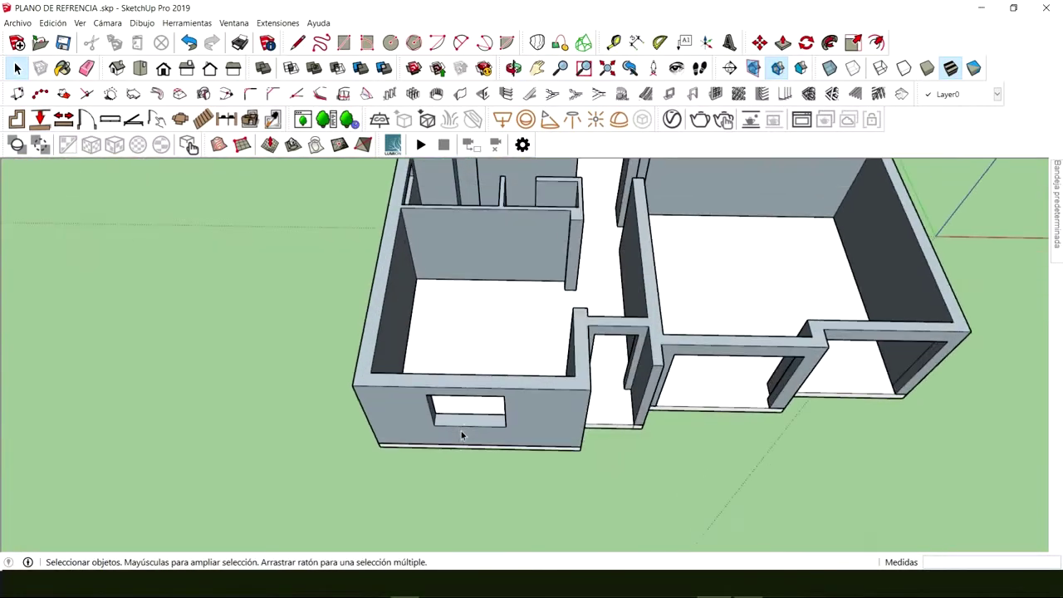
{"action": "scroll", "coordinate": [470, 423], "scroll_direction": "up", "scroll_amount": 3}
{"action": "mouse_move", "coordinate": [501, 387]}
{"action": "middle_mouse_down"}
{"action": "mouse_move", "coordinate": [546, 206]}
{"action": "mouse_move", "coordinate": [516, 291]}
{"action": "mouse_move", "coordinate": [510, 280]}
{"action": "mouse_move", "coordinate": [487, 393]}
{"action": "middle_mouse_up"}
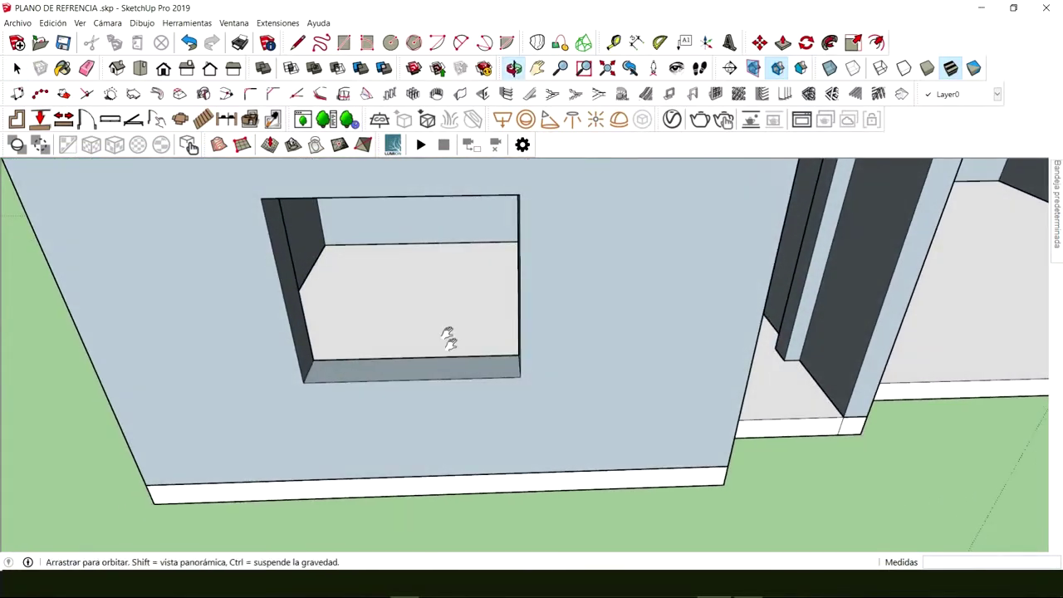
{"action": "middle_click_drag", "start_coordinate": [446, 337], "coordinate": [515, 357]}
{"action": "middle_click_drag", "start_coordinate": [465, 410], "coordinate": [420, 370], "text": "shift"}
{"action": "scroll", "coordinate": [475, 373], "scroll_direction": "down", "scroll_amount": 3}
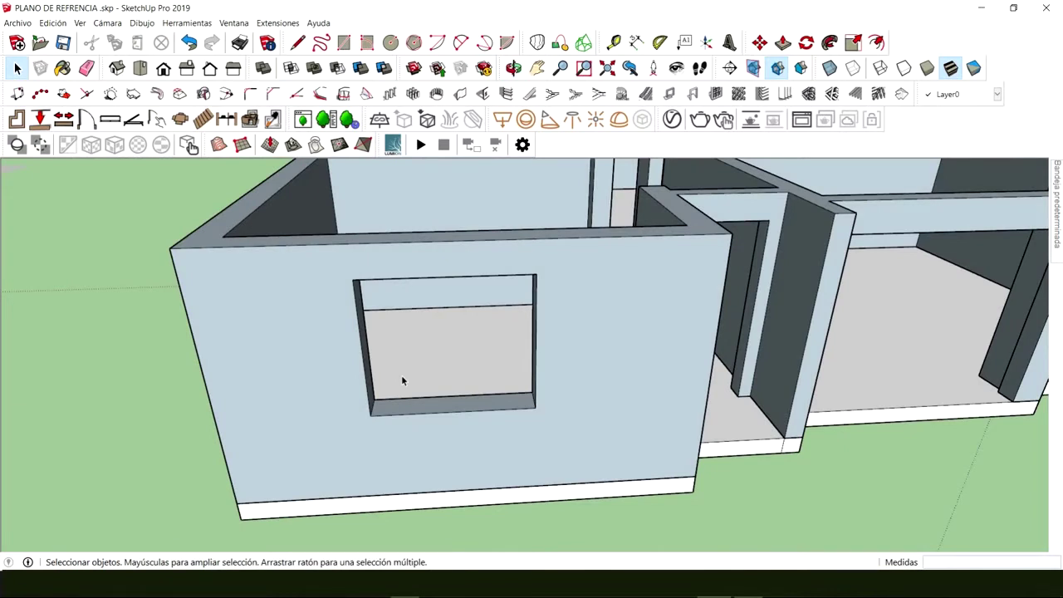
{"action": "triple_click", "coordinate": [324, 341]}
{"action": "scroll", "coordinate": [329, 344], "scroll_direction": "down", "scroll_amount": 1}
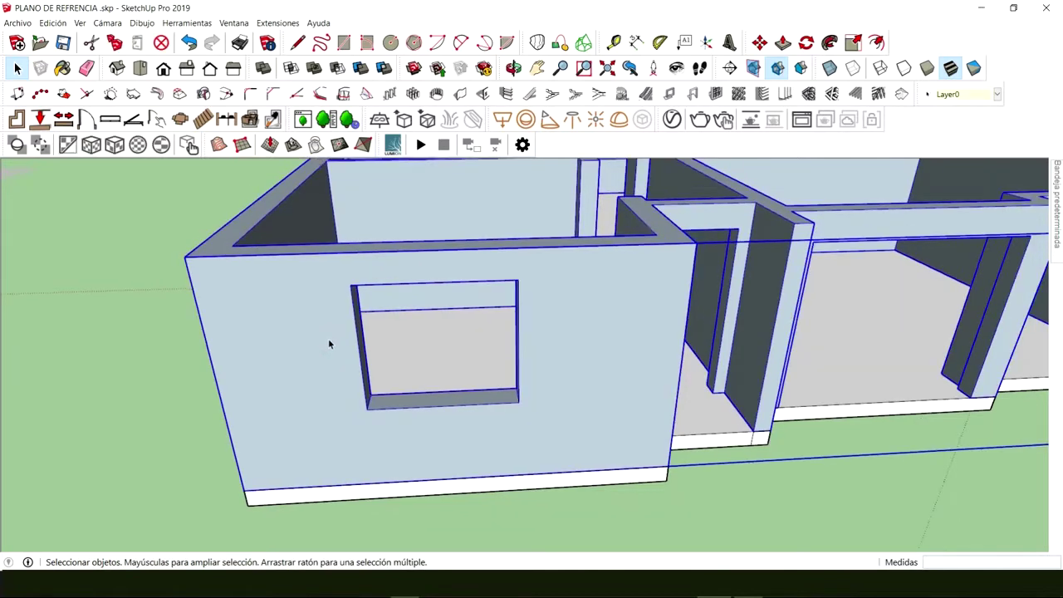
{"action": "scroll", "coordinate": [328, 342], "scroll_direction": "down", "scroll_amount": 5}
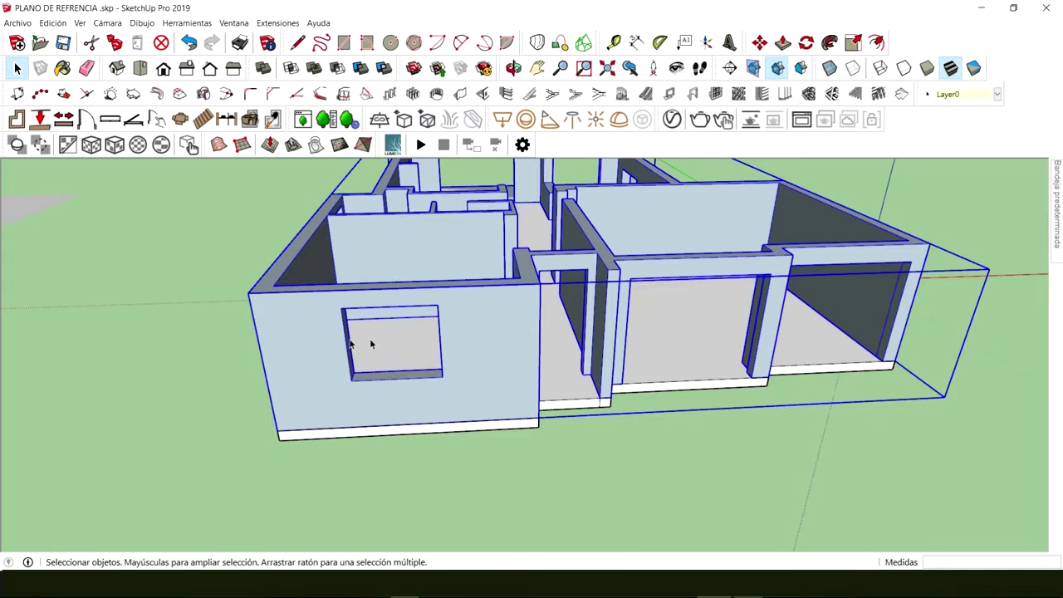
{"action": "scroll", "coordinate": [342, 374], "scroll_direction": "up", "scroll_amount": 5}
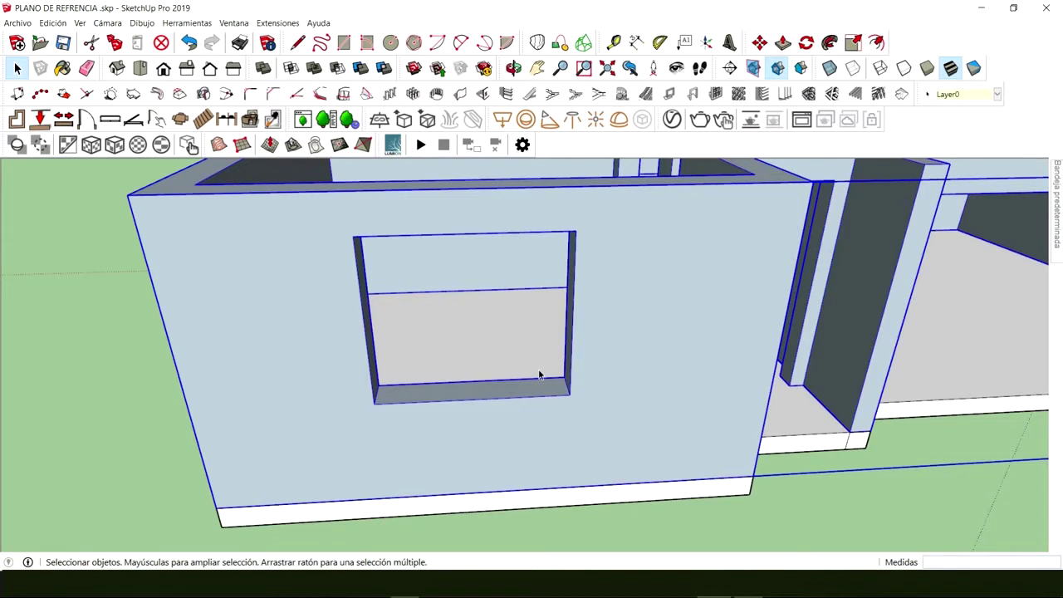
Step: Draw a rectangle that fills the front wall's window opening from corner to corner
{"action": "key", "text": "r"}
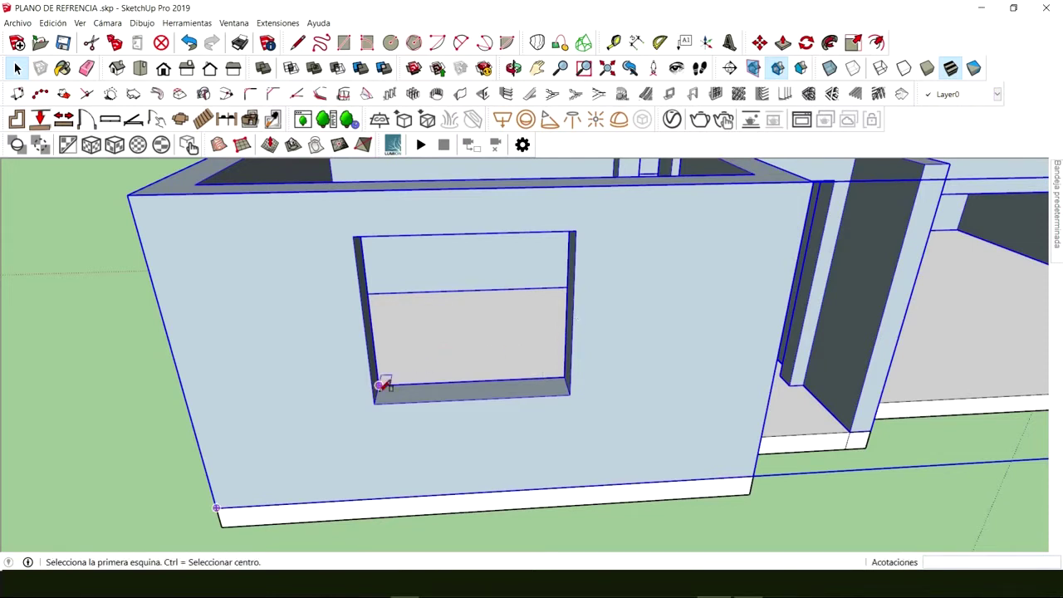
{"action": "left_click", "coordinate": [374, 403]}
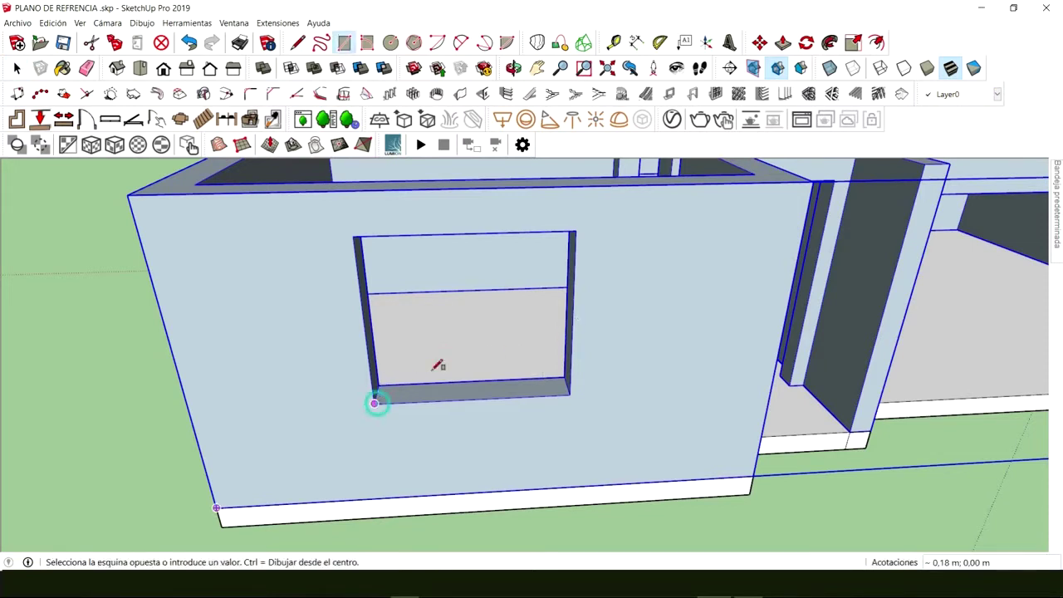
{"action": "left_click", "coordinate": [577, 230]}
{"action": "key", "text": "space"}
{"action": "middle_click_drag", "start_coordinate": [507, 285], "coordinate": [464, 387]}
{"action": "scroll", "coordinate": [425, 347], "scroll_direction": "down", "scroll_amount": 3}
{"action": "scroll", "coordinate": [357, 365], "scroll_direction": "down", "scroll_amount": 8}
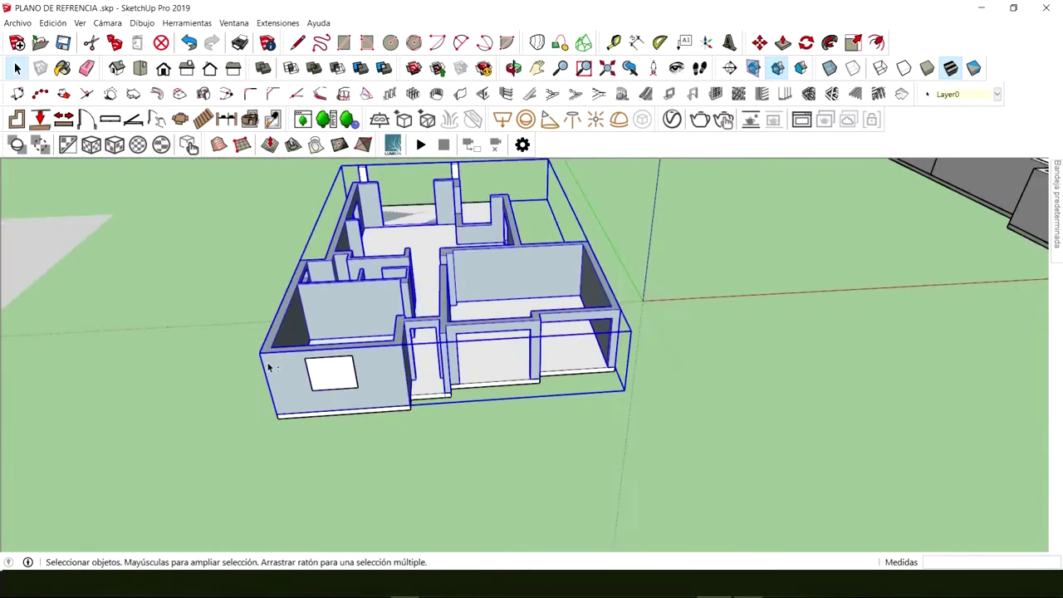
Step: Check the lounge/theatre window on the reference plan and delete the rectangle filling the opening
{"action": "middle_click_drag", "start_coordinate": [269, 365], "coordinate": [524, 388]}
{"action": "scroll", "coordinate": [524, 388], "scroll_direction": "up", "scroll_amount": 5}
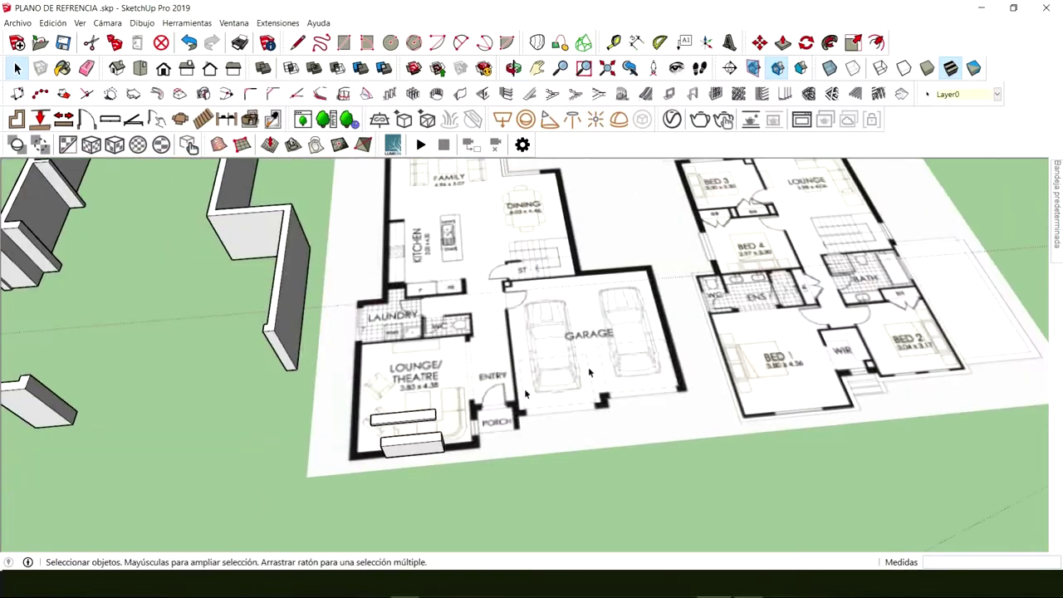
{"action": "scroll", "coordinate": [408, 400], "scroll_direction": "down", "scroll_amount": 5}
{"action": "middle_click_drag", "start_coordinate": [411, 396], "coordinate": [249, 307]}
{"action": "scroll", "coordinate": [443, 343], "scroll_direction": "up", "scroll_amount": 8}
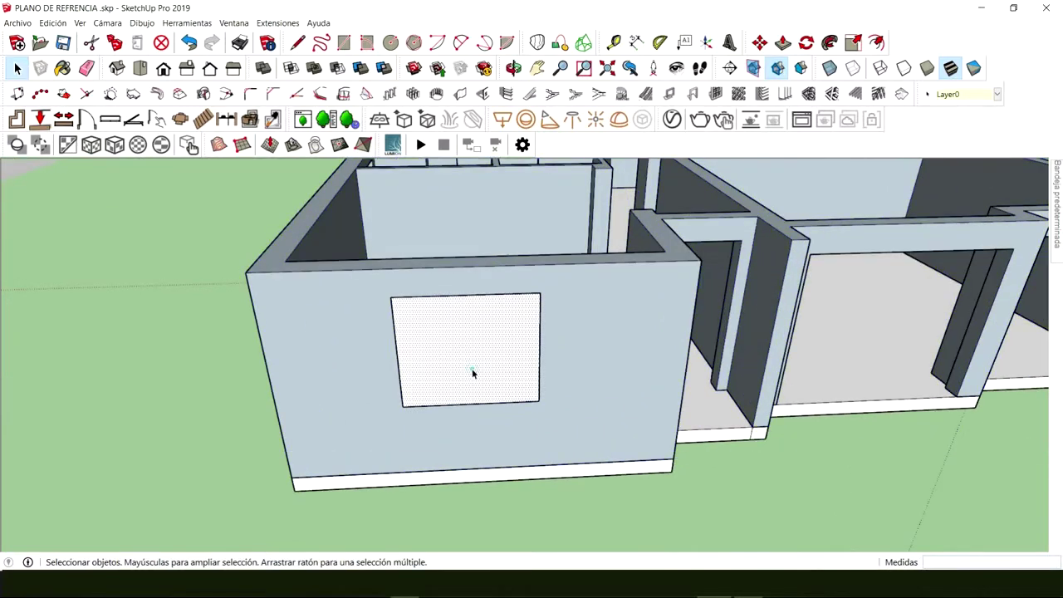
{"action": "key", "text": "Delete"}
Step: Open the wall group for editing and widen the front window by pushing its right jamb 0.6 m outward
{"action": "middle_click_drag", "start_coordinate": [560, 340], "coordinate": [562, 373]}
{"action": "key", "text": "p"}
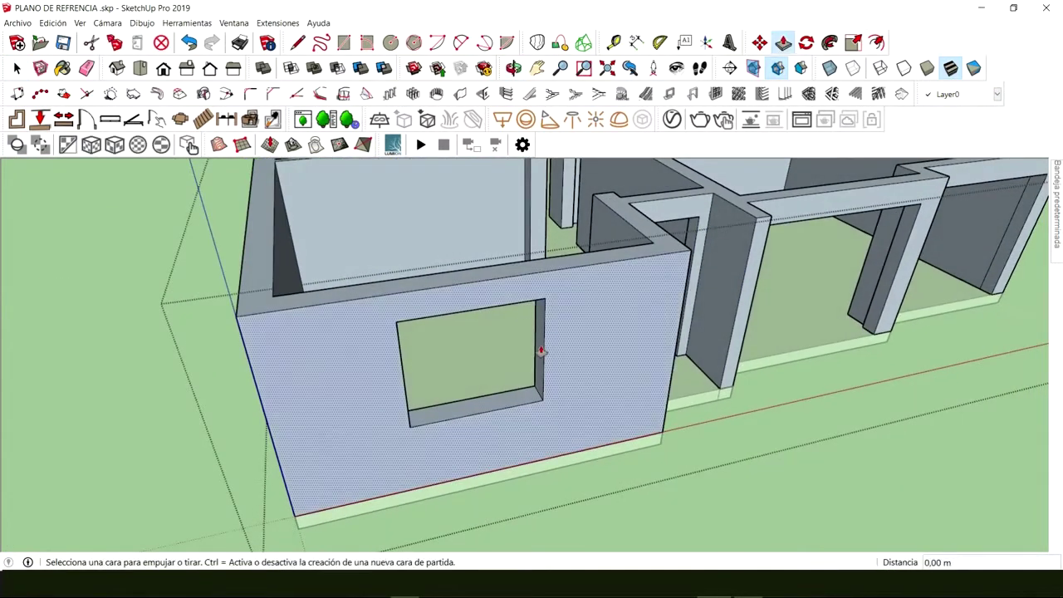
{"action": "scroll", "coordinate": [540, 350], "scroll_direction": "up", "scroll_amount": 2}
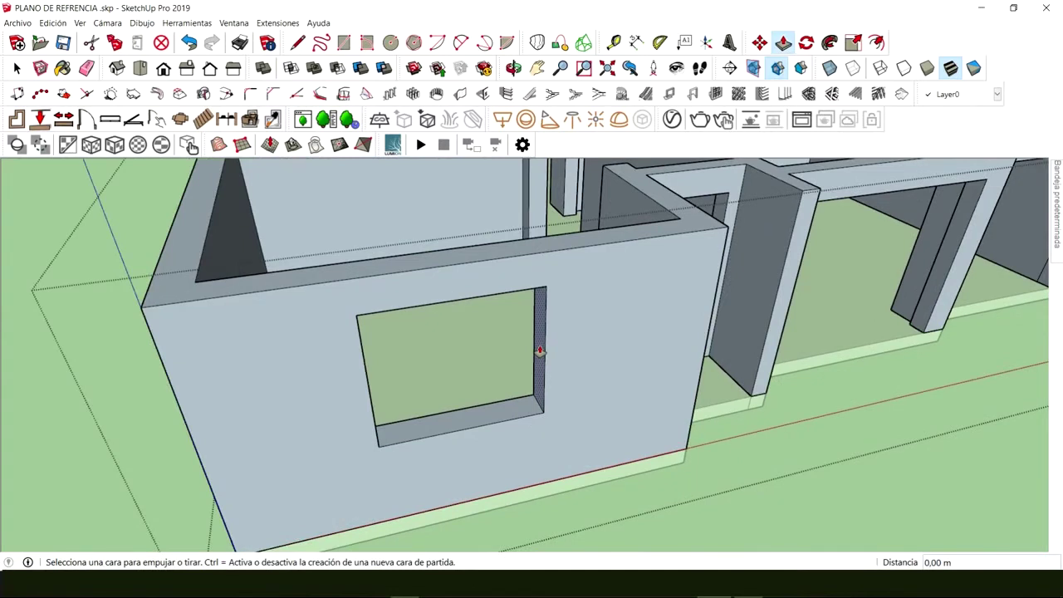
{"action": "left_click_drag", "start_coordinate": [540, 350], "coordinate": [602, 342]}
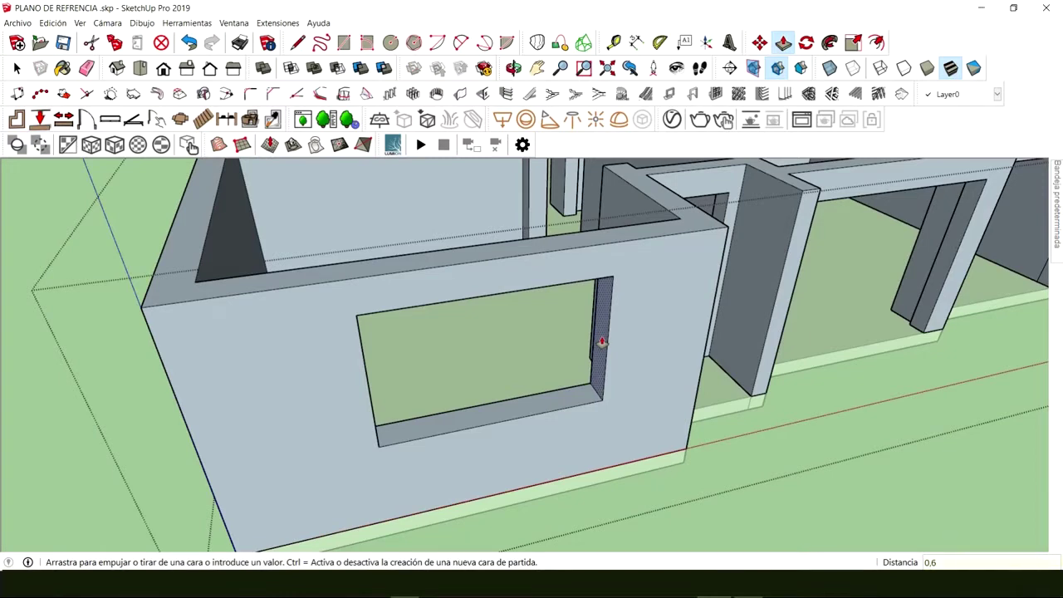
{"action": "key", "text": "Return"}
Step: Push the front window's left jamb 0.60 m outward to widen the opening on that side too
{"action": "middle_click_drag", "start_coordinate": [539, 316], "coordinate": [514, 359]}
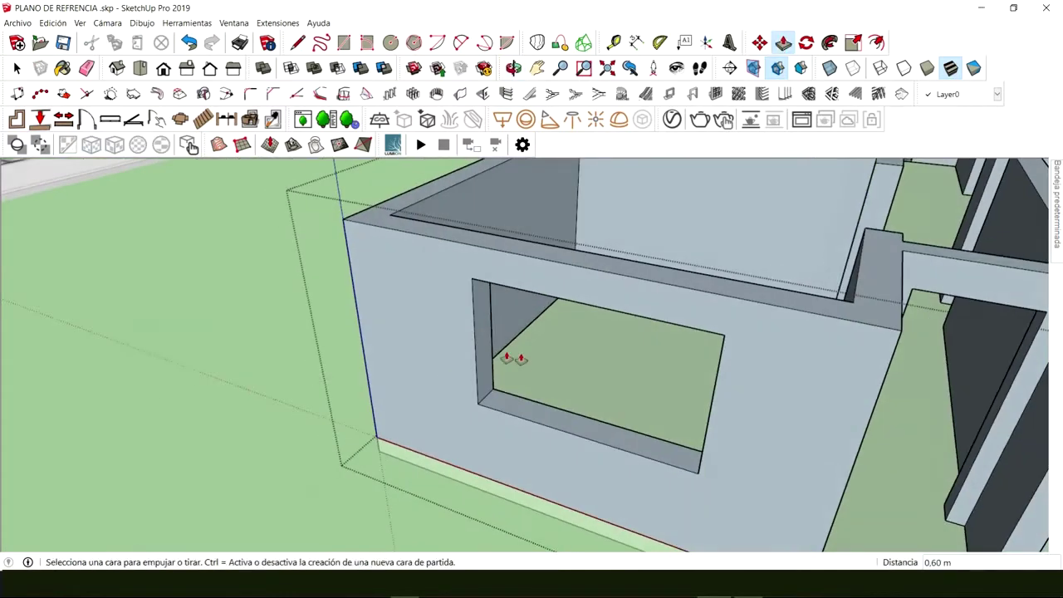
{"action": "left_click_drag", "start_coordinate": [490, 357], "coordinate": [438, 349]}
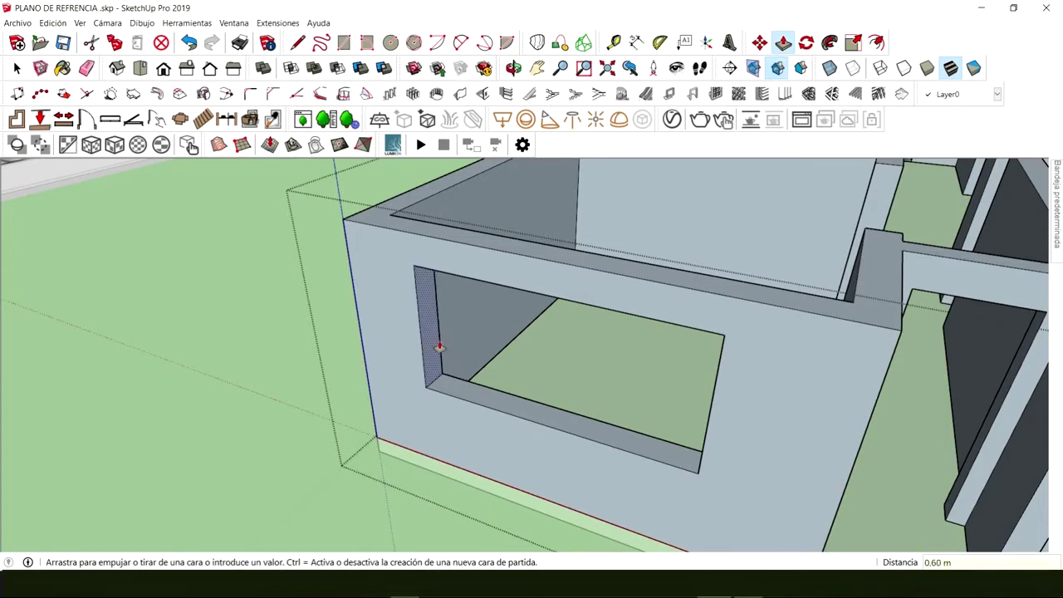
{"action": "key", "text": "space"}
Step: Draw a rectangle across the widened front window opening, from its upper-left to its lower-right outer corner
{"action": "middle_click_drag", "start_coordinate": [588, 417], "coordinate": [523, 363]}
{"action": "scroll", "coordinate": [517, 364], "scroll_direction": "up", "scroll_amount": 5}
{"action": "scroll", "coordinate": [541, 389], "scroll_direction": "down", "scroll_amount": 3}
{"action": "scroll", "coordinate": [523, 363], "scroll_direction": "up", "scroll_amount": 5}
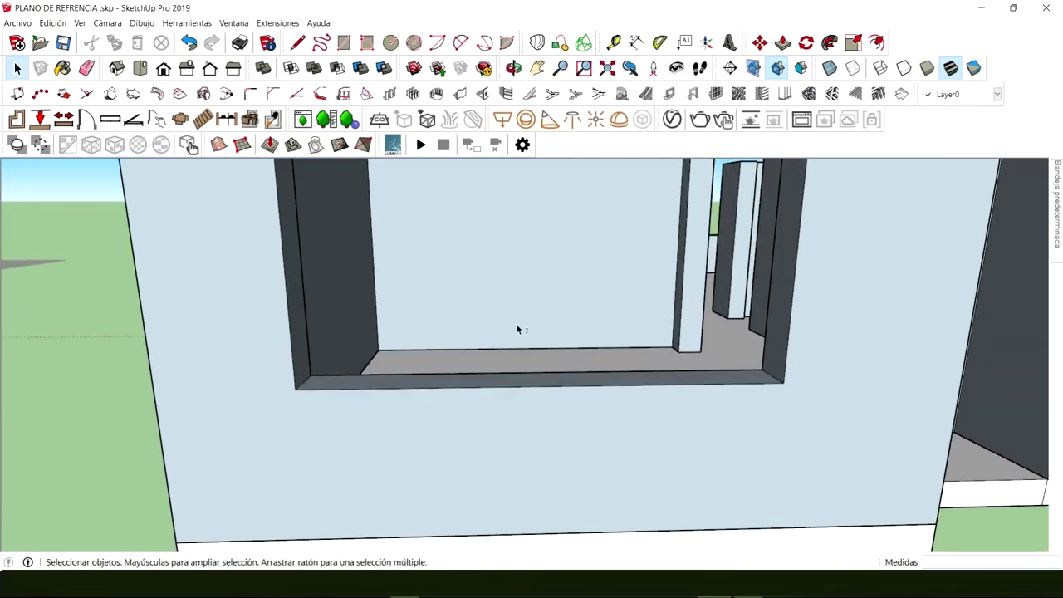
{"action": "scroll", "coordinate": [516, 329], "scroll_direction": "down", "scroll_amount": 3}
{"action": "key", "text": "r"}
{"action": "scroll", "coordinate": [416, 490], "scroll_direction": "up", "scroll_amount": 3}
{"action": "middle_click_drag", "start_coordinate": [420, 415], "coordinate": [398, 407]}
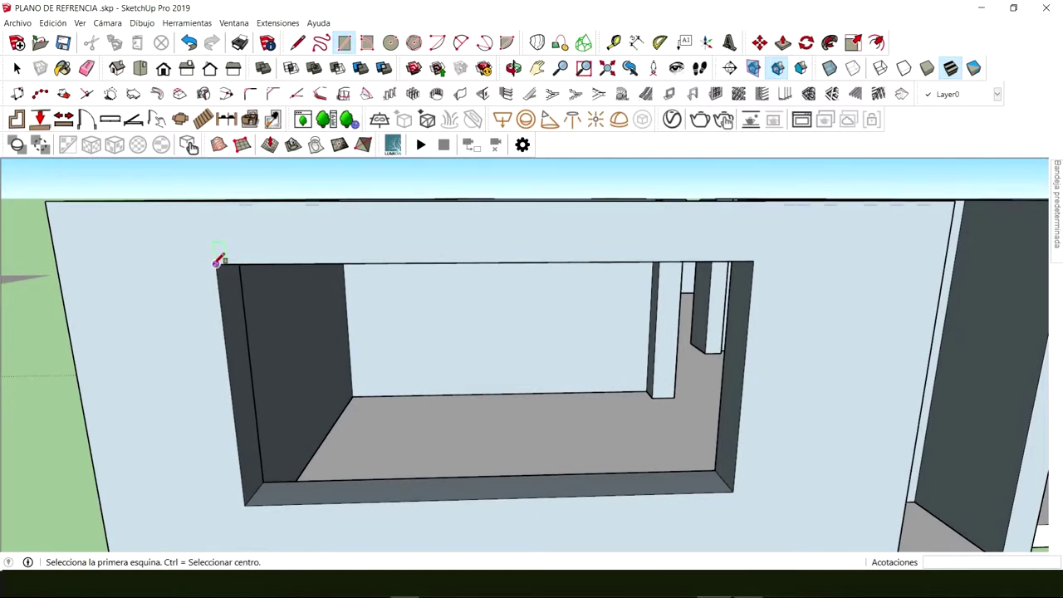
{"action": "left_click", "coordinate": [216, 264]}
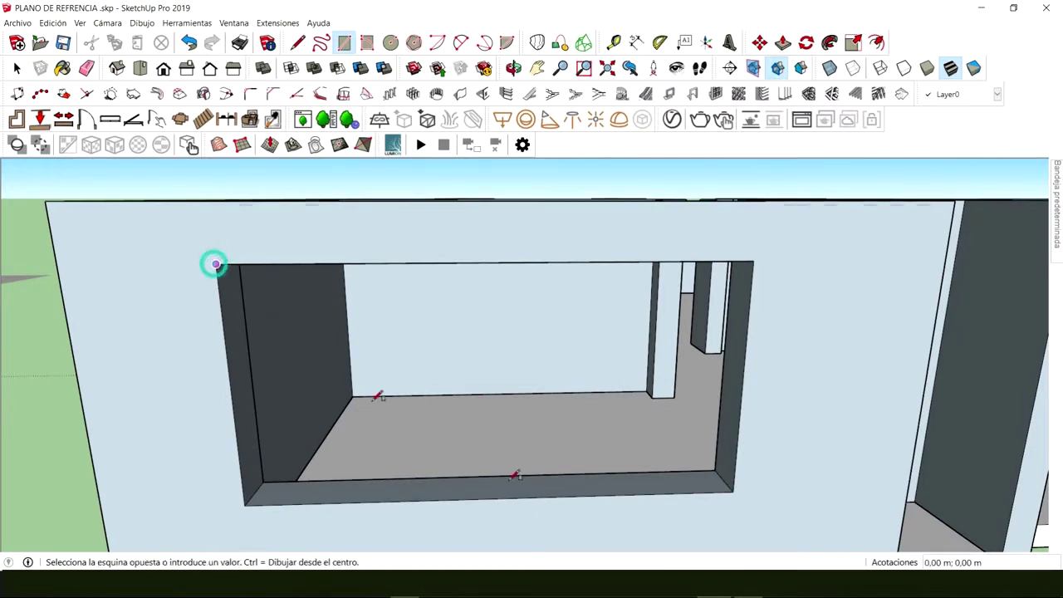
{"action": "left_click", "coordinate": [735, 490]}
{"action": "key", "text": "space"}
Step: Try offsetting the window rectangle's outline inward by 0.06 m, and undo that offset
{"action": "mouse_move", "coordinate": [479, 366]}
{"action": "middle_mouse_down"}
{"action": "mouse_move", "coordinate": [518, 297]}
{"action": "mouse_move", "coordinate": [520, 360]}
{"action": "mouse_move", "coordinate": [463, 375]}
{"action": "middle_mouse_up"}
{"action": "scroll", "coordinate": [462, 374], "scroll_direction": "up", "scroll_amount": 2}
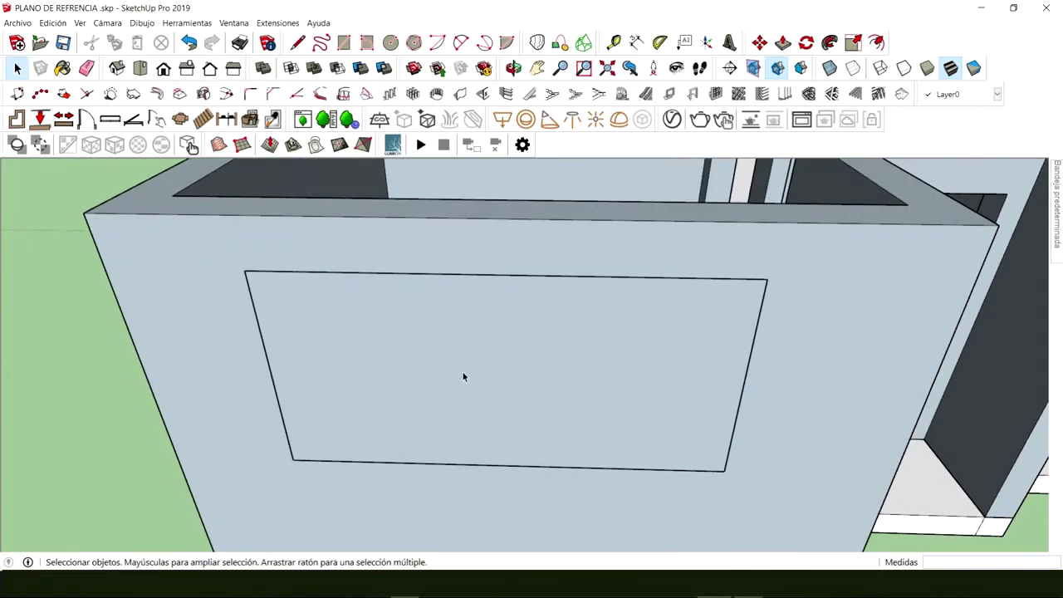
{"action": "scroll", "coordinate": [463, 377], "scroll_direction": "up", "scroll_amount": 2}
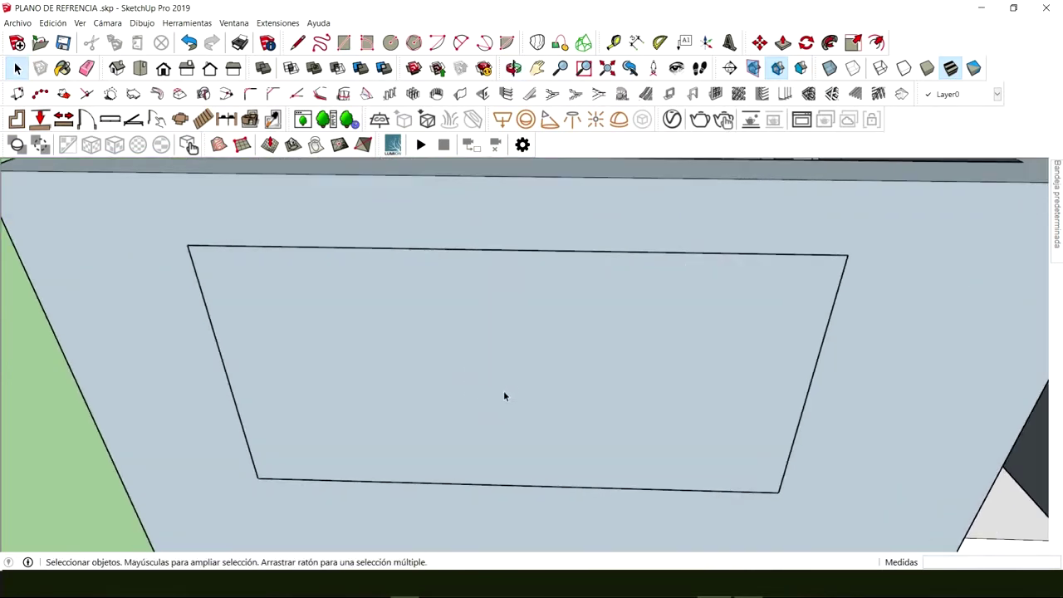
{"action": "middle_click_drag", "start_coordinate": [503, 393], "coordinate": [703, 340]}
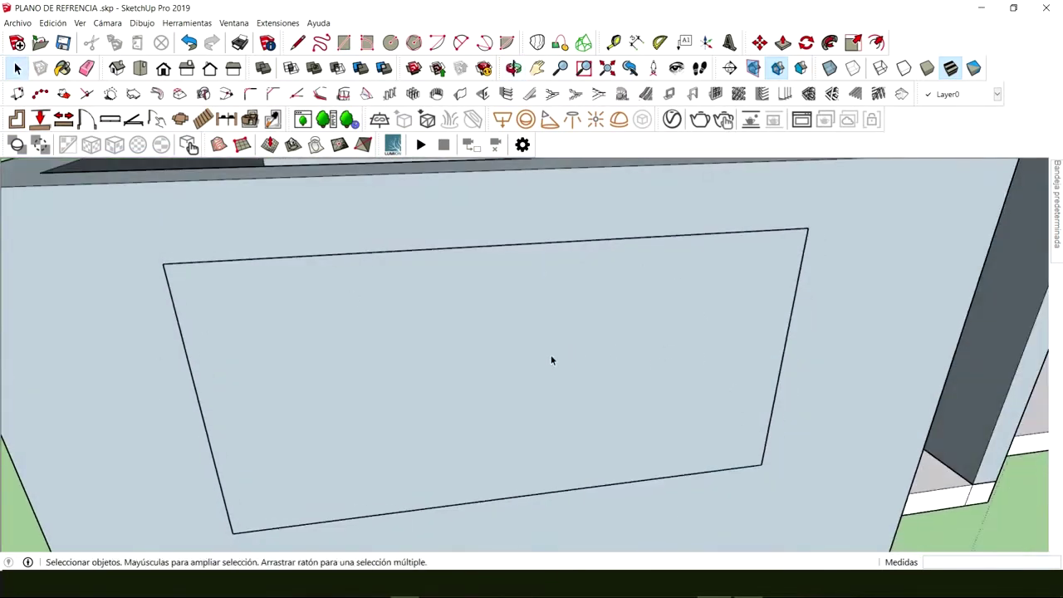
{"action": "scroll", "coordinate": [475, 313], "scroll_direction": "down", "scroll_amount": 2}
{"action": "middle_click_drag", "start_coordinate": [574, 354], "coordinate": [422, 419]}
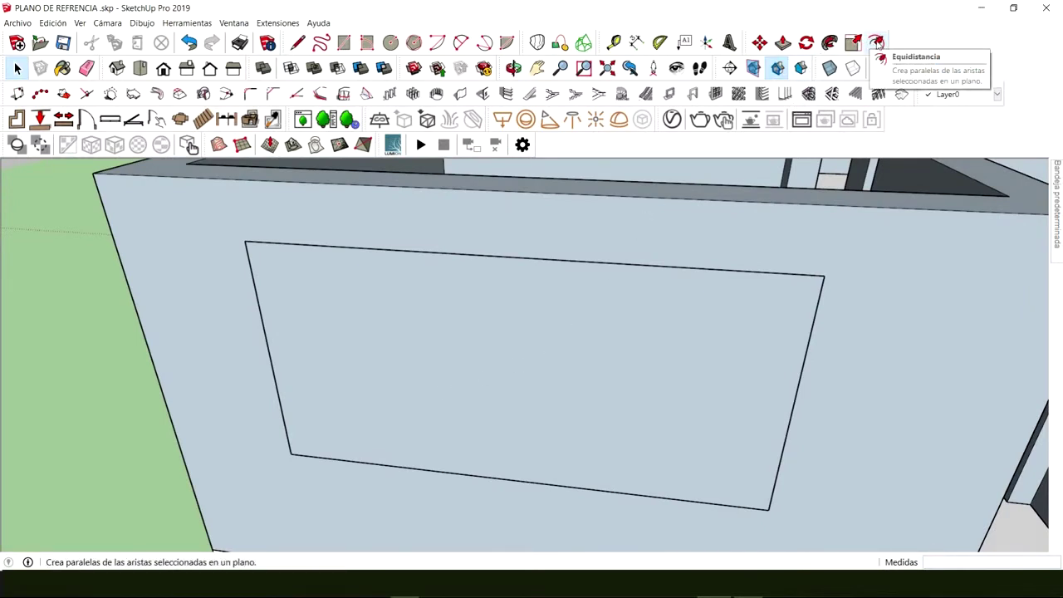
{"action": "left_click", "coordinate": [878, 42]}
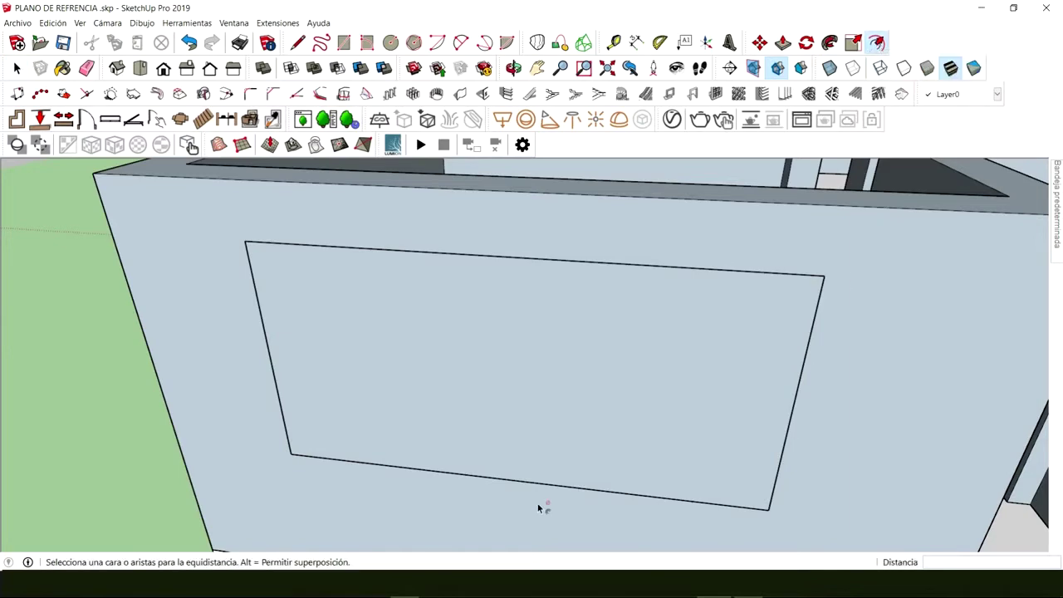
{"action": "left_click", "coordinate": [544, 292]}
{"action": "left_click", "coordinate": [522, 266]}
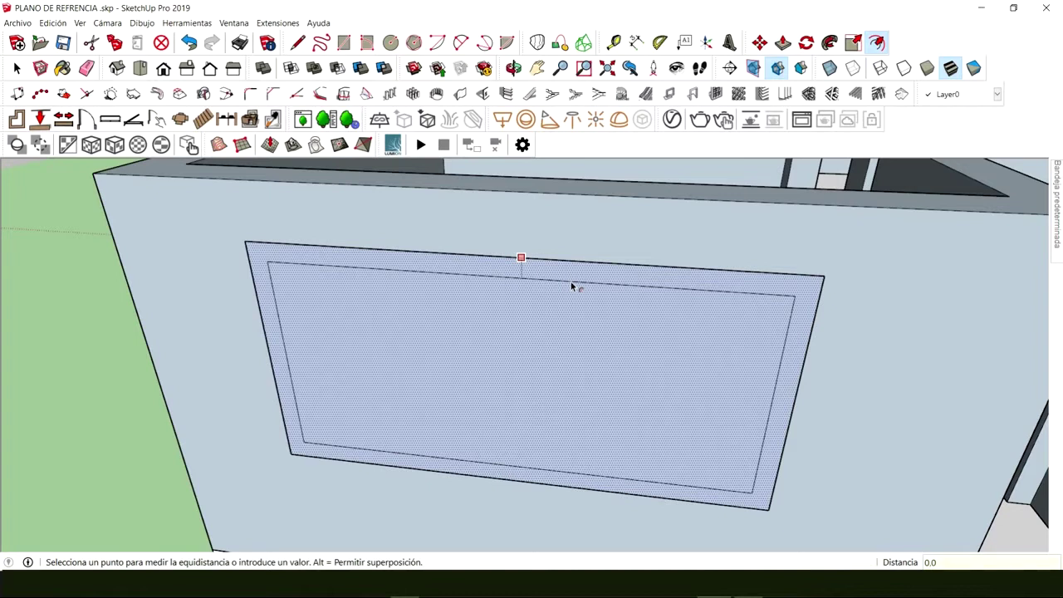
{"action": "type", "text": "6"}
{"action": "key", "text": "Return"}
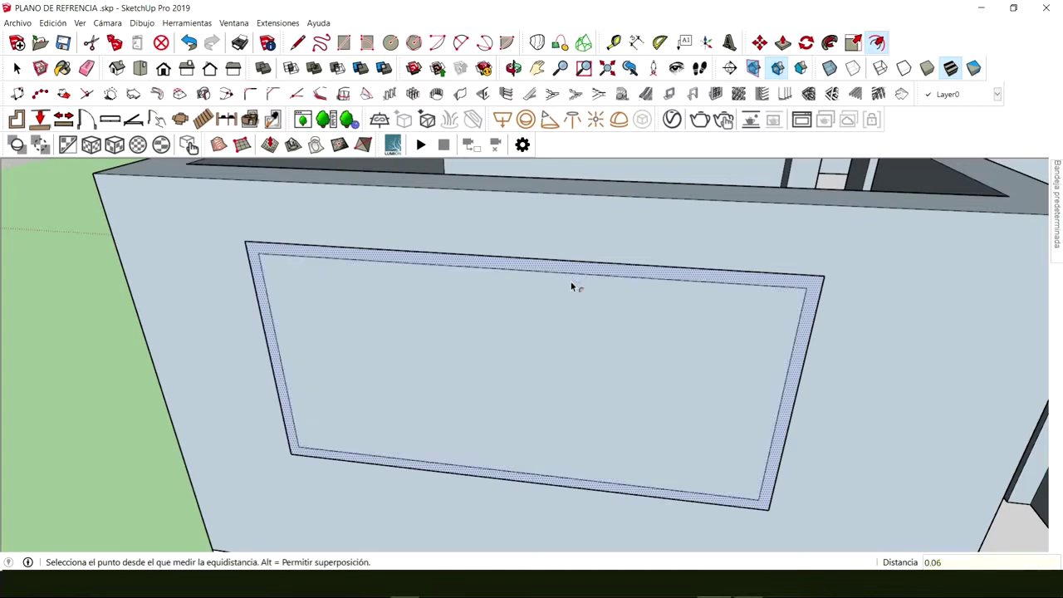
{"action": "key", "text": "space"}
{"action": "middle_click_drag", "start_coordinate": [479, 333], "coordinate": [510, 334]}
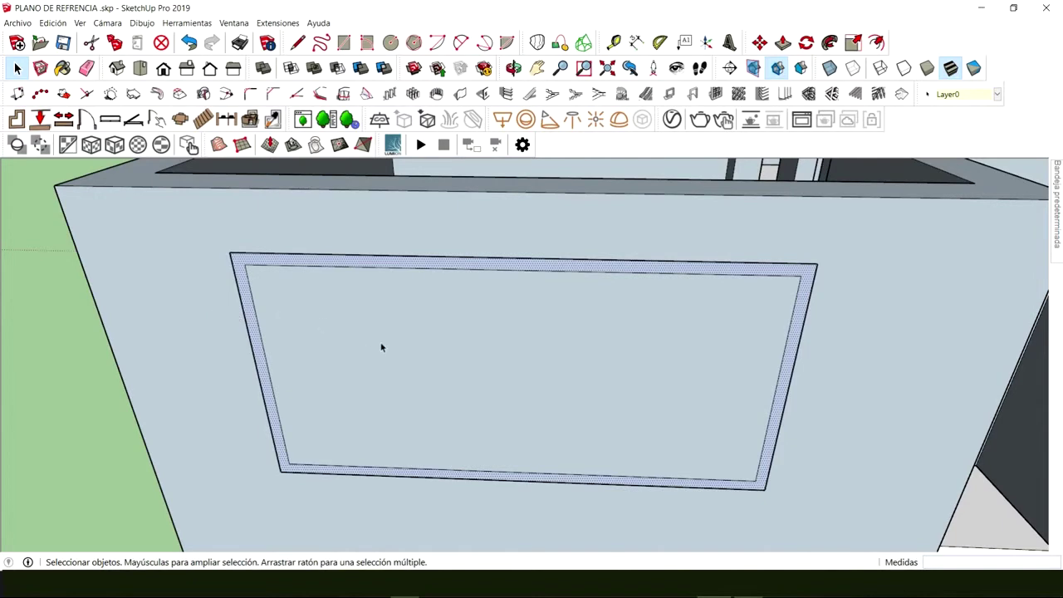
{"action": "key", "text": "ctrl+z"}
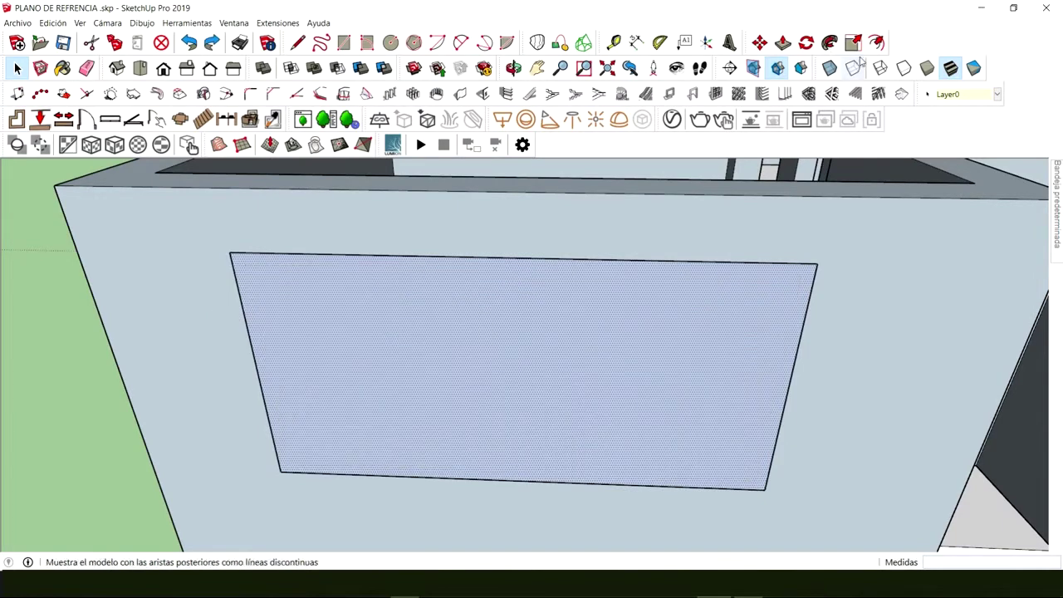
Step: Offset the window rectangle's outline inward by about 0.15 m to form the frame border
{"action": "left_click", "coordinate": [878, 43]}
{"action": "left_click", "coordinate": [539, 261]}
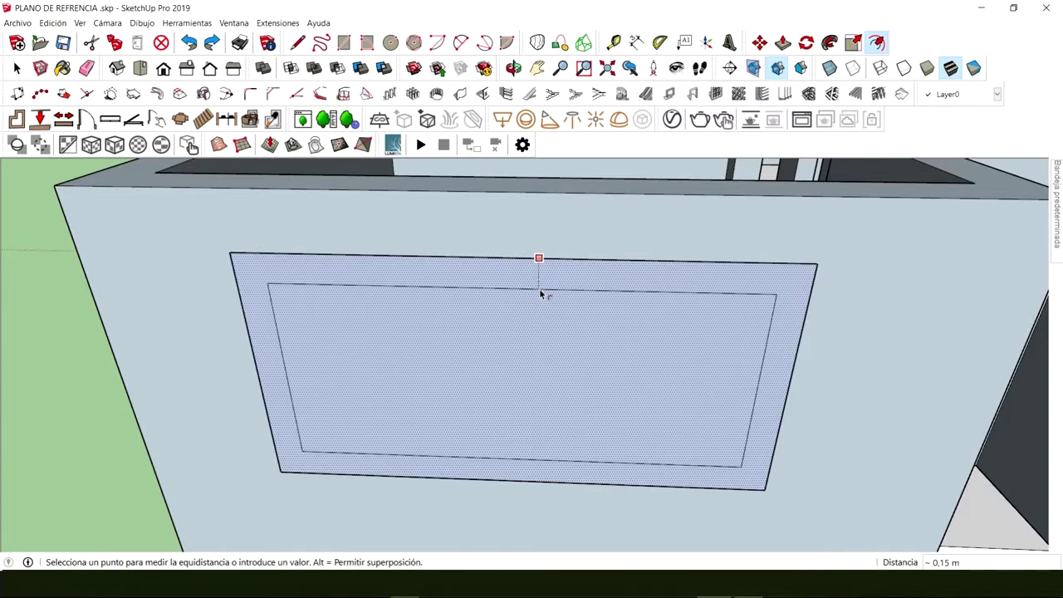
{"action": "left_click", "coordinate": [540, 293]}
{"action": "key", "text": "space"}
{"action": "middle_click_drag", "start_coordinate": [447, 392], "coordinate": [325, 371]}
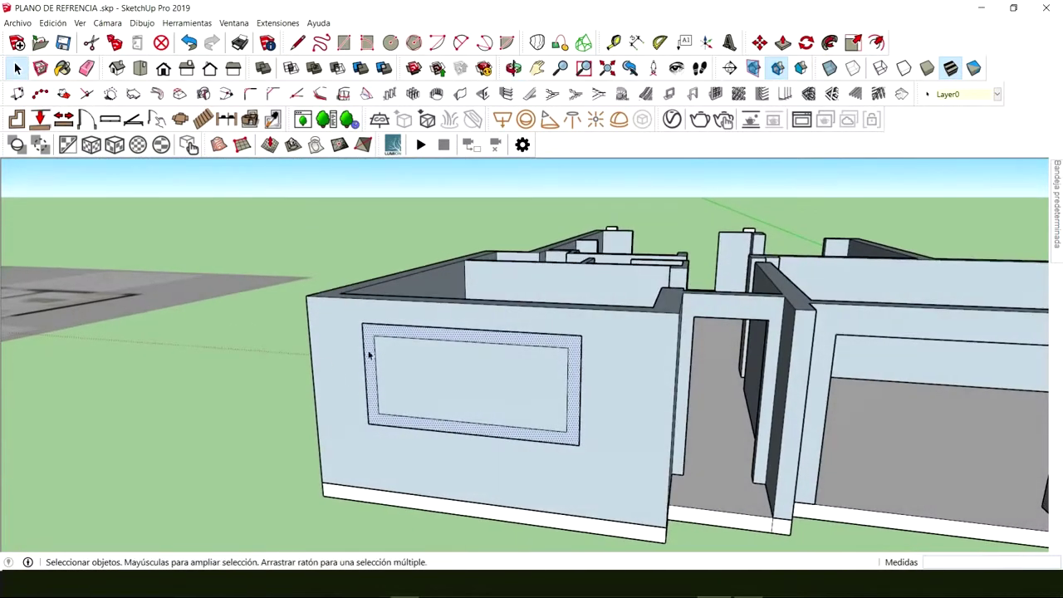
Step: Undo the last inward offset of the window rectangle's outline
{"action": "scroll", "coordinate": [370, 367], "scroll_direction": "up", "scroll_amount": 3}
{"action": "scroll", "coordinate": [371, 366], "scroll_direction": "up", "scroll_amount": 3}
{"action": "middle_click_drag", "start_coordinate": [399, 306], "coordinate": [461, 378]}
{"action": "scroll", "coordinate": [465, 398], "scroll_direction": "up", "scroll_amount": 4}
{"action": "key", "text": "ctrl+z"}
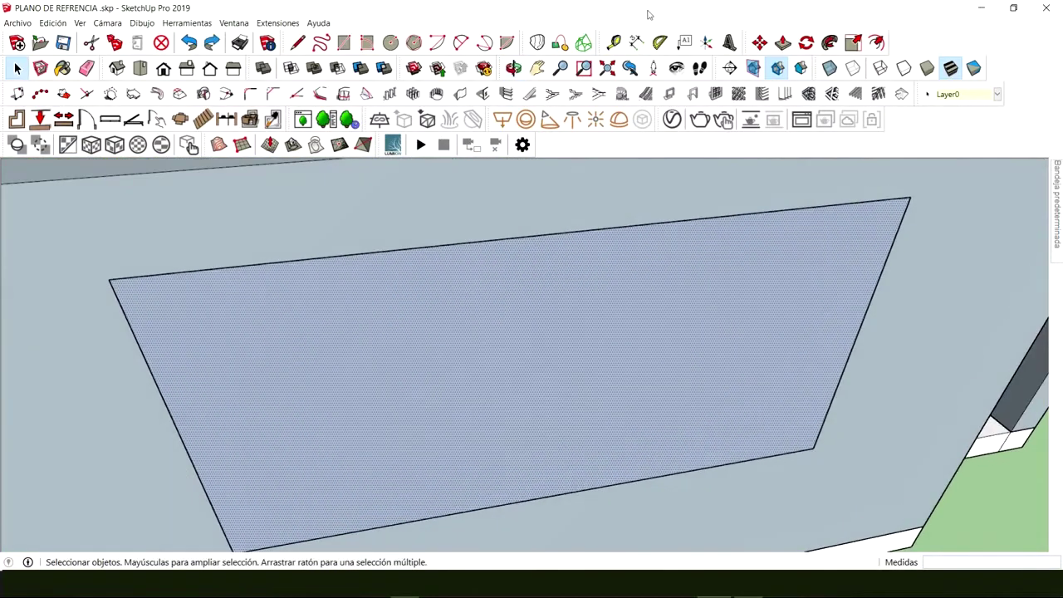
Step: Try offsetting the window rectangle's outline inward to form a thin frame border, and undo that offset
{"action": "left_click", "coordinate": [877, 42]}
{"action": "left_click", "coordinate": [749, 215]}
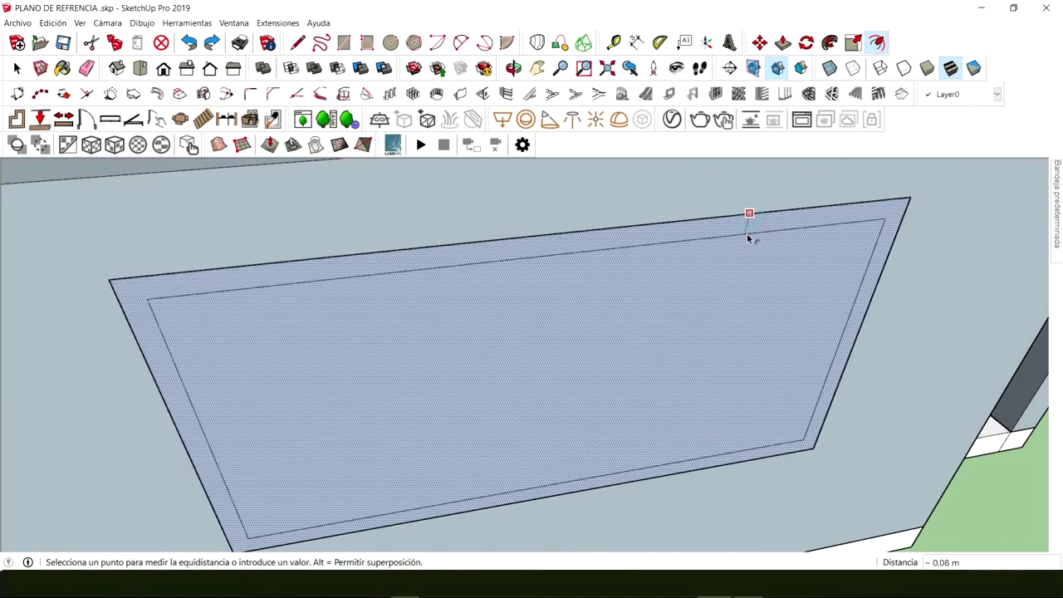
{"action": "left_click", "coordinate": [750, 239]}
{"action": "key", "text": "space"}
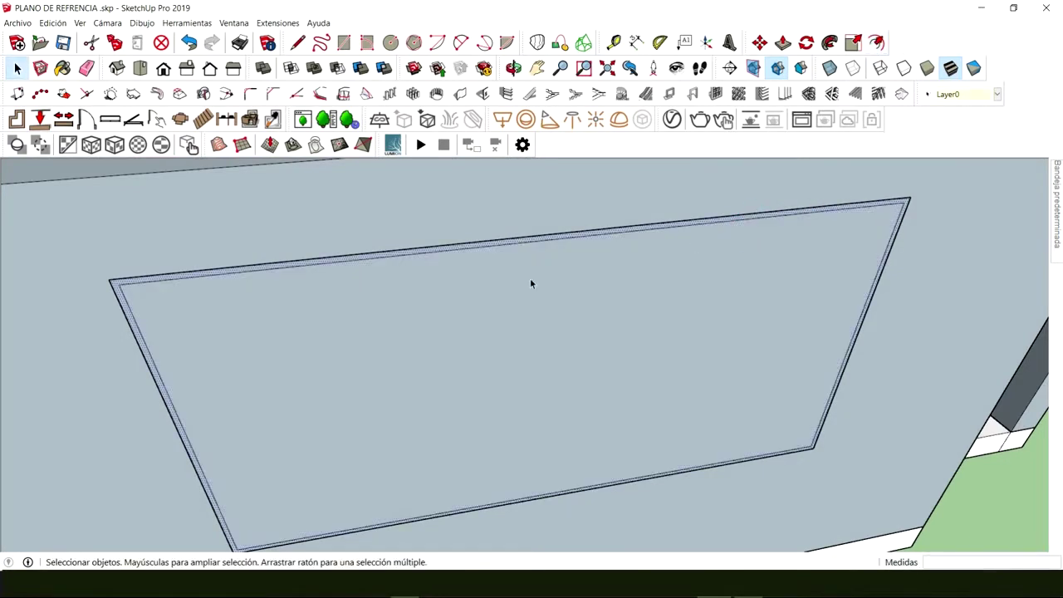
{"action": "middle_click_drag", "start_coordinate": [431, 351], "coordinate": [344, 304]}
{"action": "scroll", "coordinate": [375, 344], "scroll_direction": "down", "scroll_amount": 3}
{"action": "middle_click_drag", "start_coordinate": [375, 343], "coordinate": [429, 255]}
{"action": "left_click_drag", "start_coordinate": [622, 314], "coordinate": [380, 356]}
{"action": "key", "text": "space"}
{"action": "left_click", "coordinate": [383, 356]}
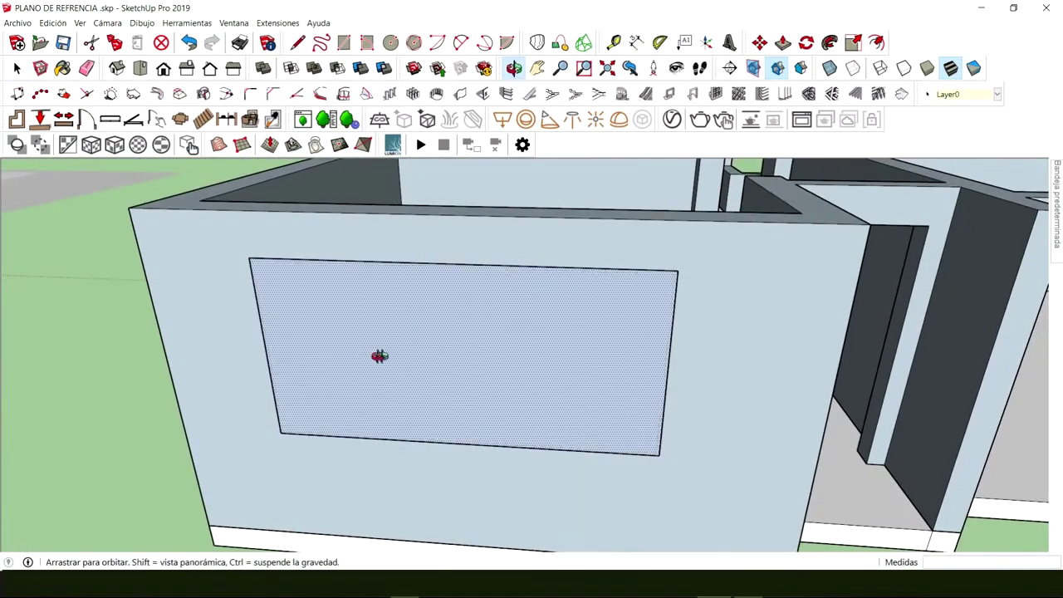
Step: Copy the window rectangle's left edge 2.70 m to the opposite corner and divide the span into three equal panels
{"action": "middle_click_drag", "start_coordinate": [379, 355], "coordinate": [429, 361]}
{"action": "scroll", "coordinate": [425, 349], "scroll_direction": "up", "scroll_amount": 3}
{"action": "scroll", "coordinate": [424, 345], "scroll_direction": "up", "scroll_amount": 2}
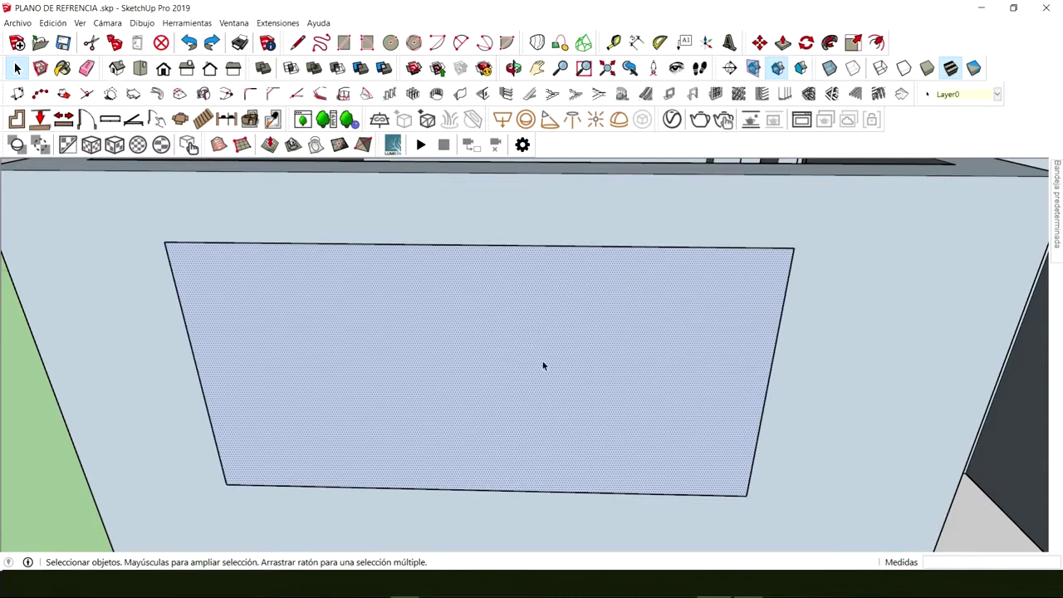
{"action": "key", "text": "l"}
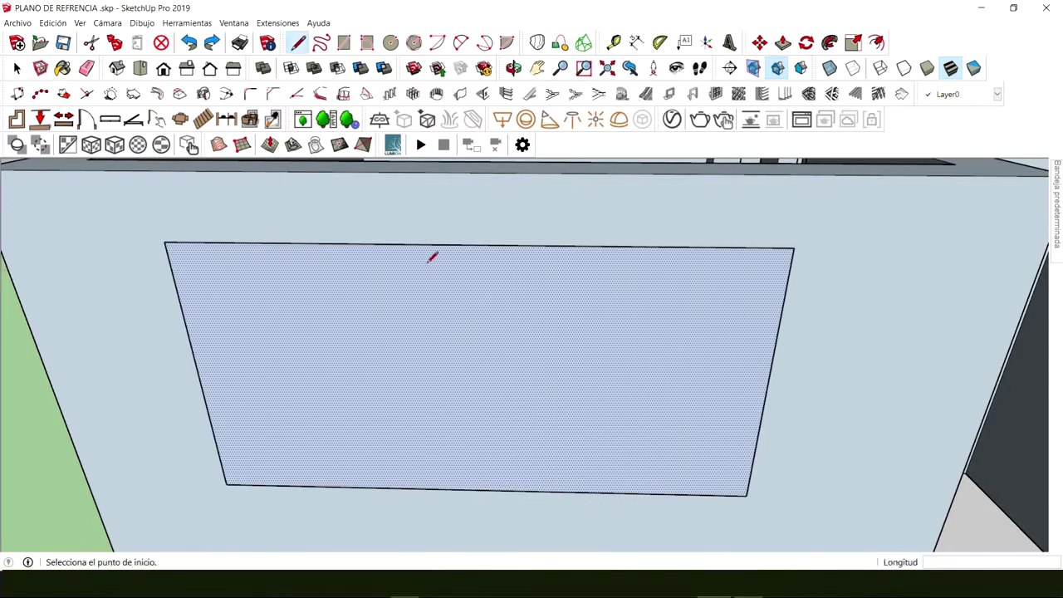
{"action": "key", "text": "space"}
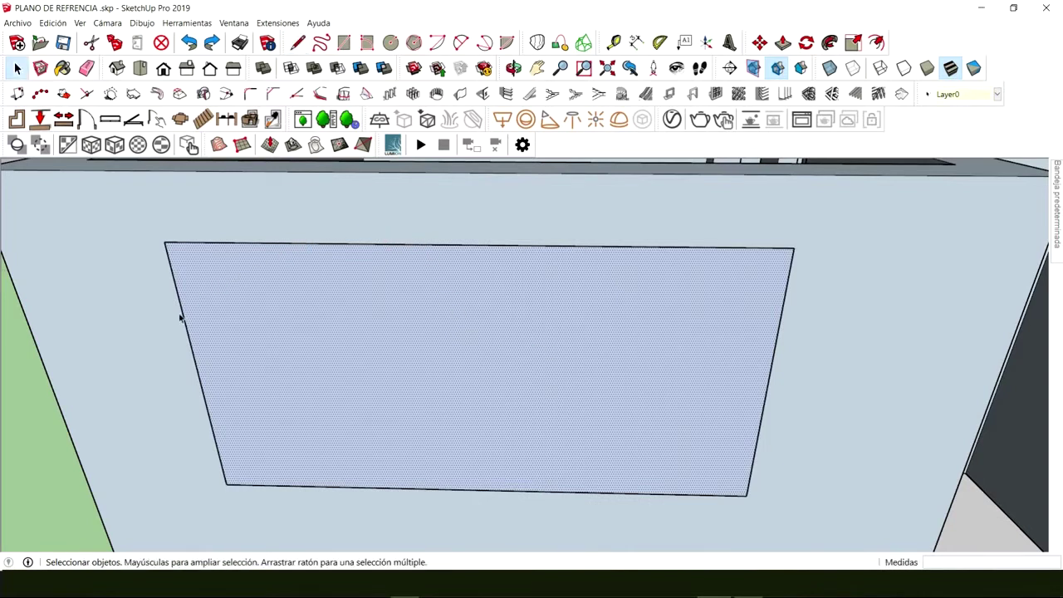
{"action": "left_click", "coordinate": [182, 313]}
{"action": "key", "text": "m"}
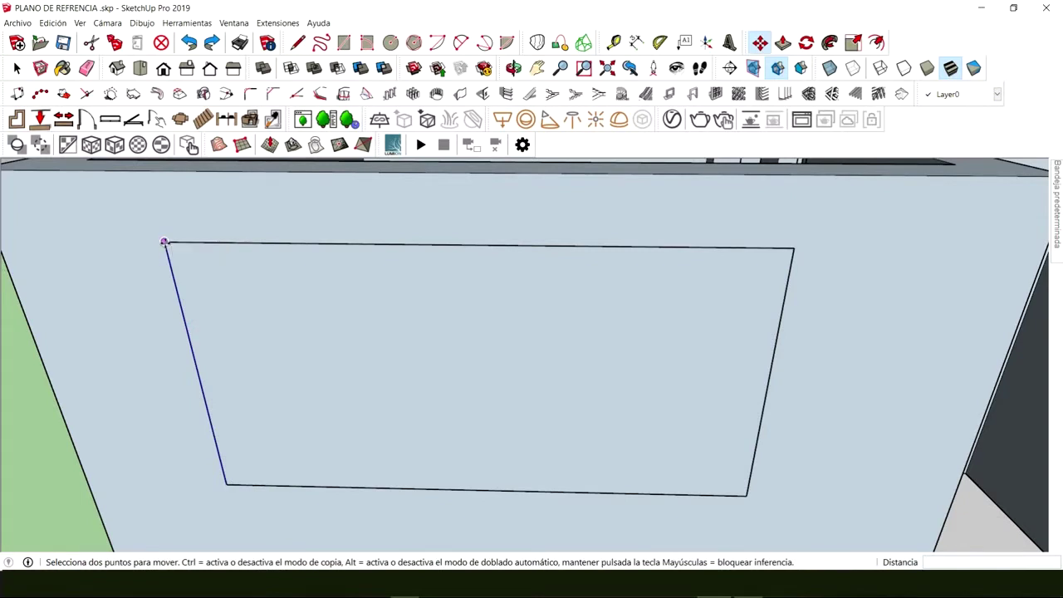
{"action": "left_click", "coordinate": [165, 242]}
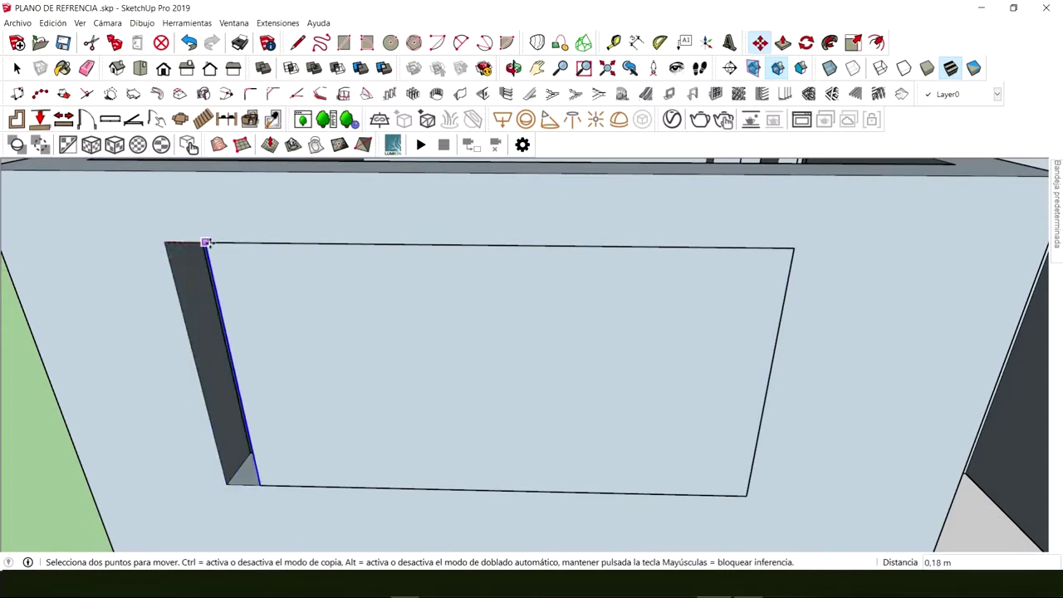
{"action": "key", "text": "ctrl"}
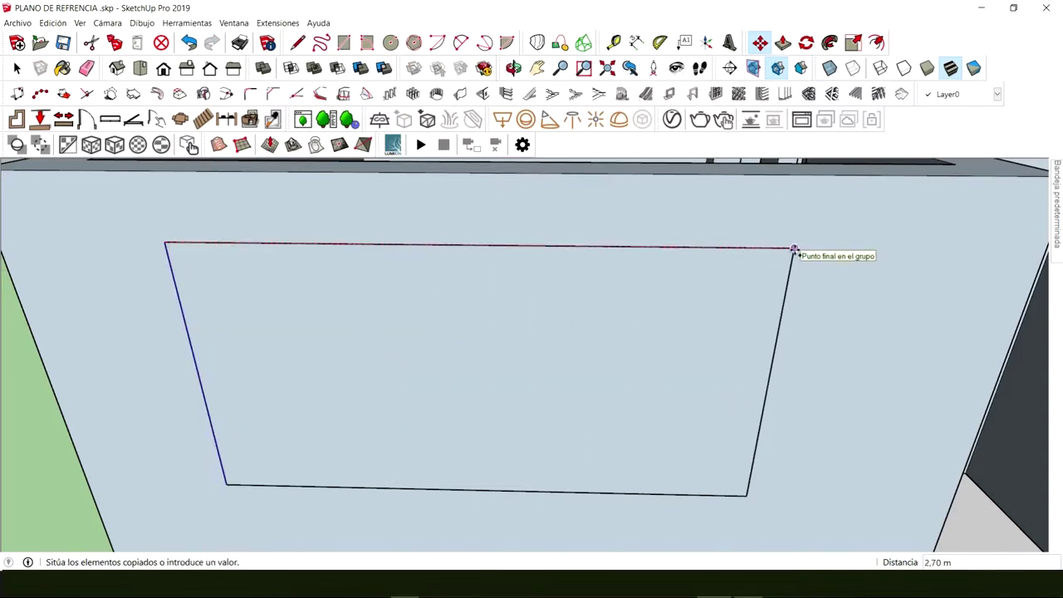
{"action": "left_click", "coordinate": [794, 249]}
{"action": "type", "text": "/2"}
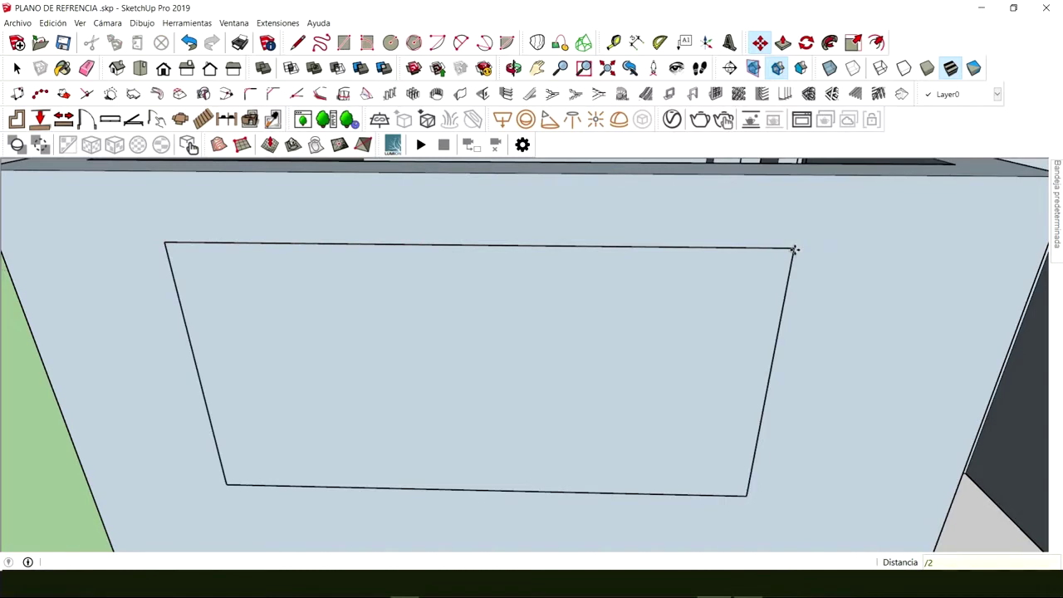
{"action": "key", "text": "Return"}
{"action": "key", "text": "Return"}
{"action": "key", "text": "space"}
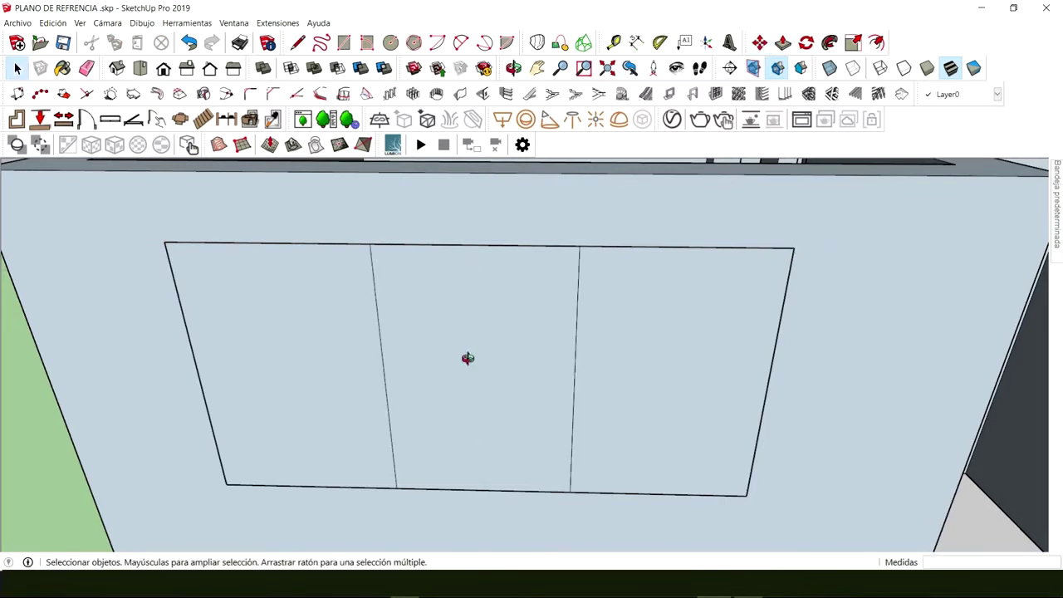
Step: Offset the left window panel's outline inward by 0.04 m to form its frame
{"action": "middle_click_drag", "start_coordinate": [468, 357], "coordinate": [614, 257]}
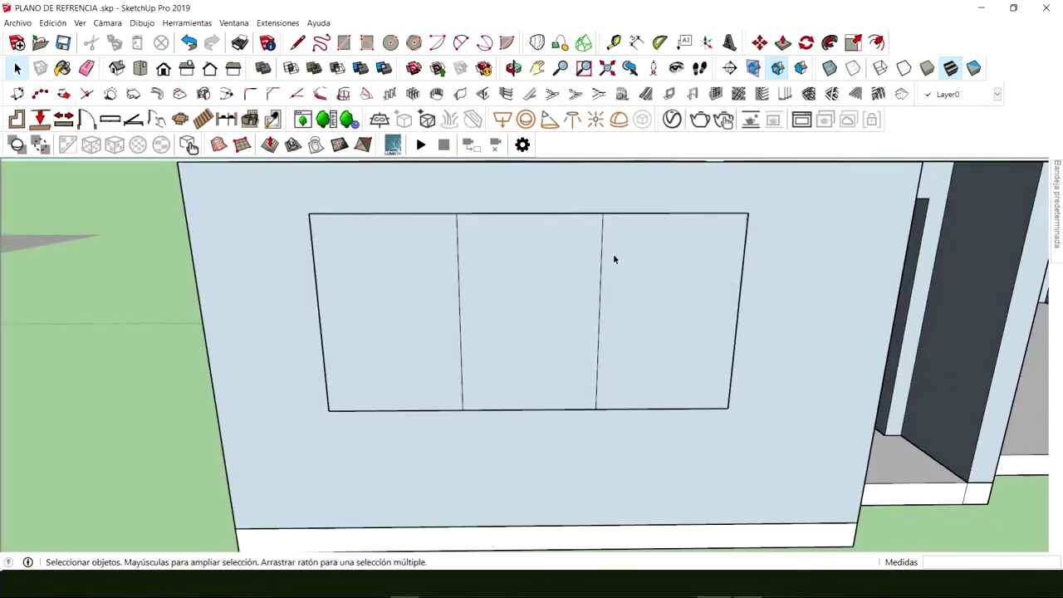
{"action": "middle_click_drag", "start_coordinate": [520, 257], "coordinate": [518, 291]}
{"action": "middle_click_drag", "start_coordinate": [736, 316], "coordinate": [721, 366]}
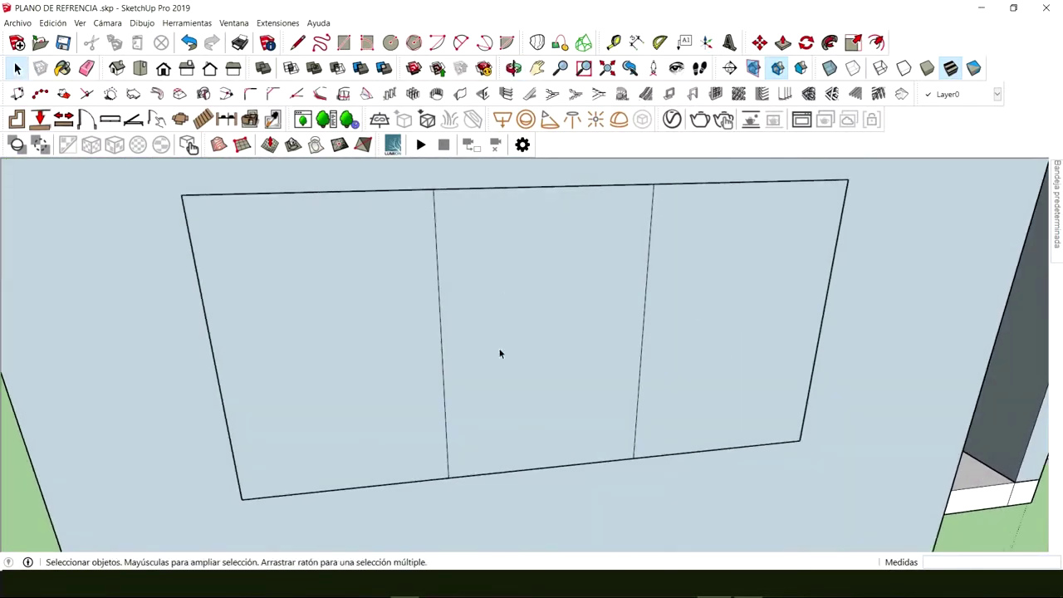
{"action": "middle_click_drag", "start_coordinate": [558, 291], "coordinate": [490, 292]}
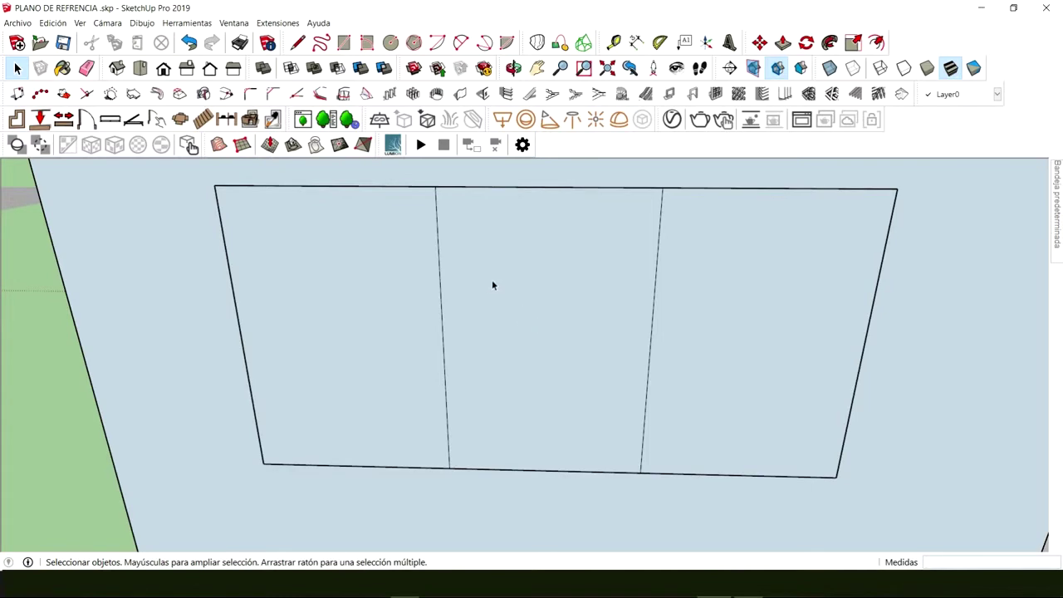
{"action": "middle_click_drag", "start_coordinate": [526, 275], "coordinate": [540, 274]}
{"action": "left_click", "coordinate": [877, 43]}
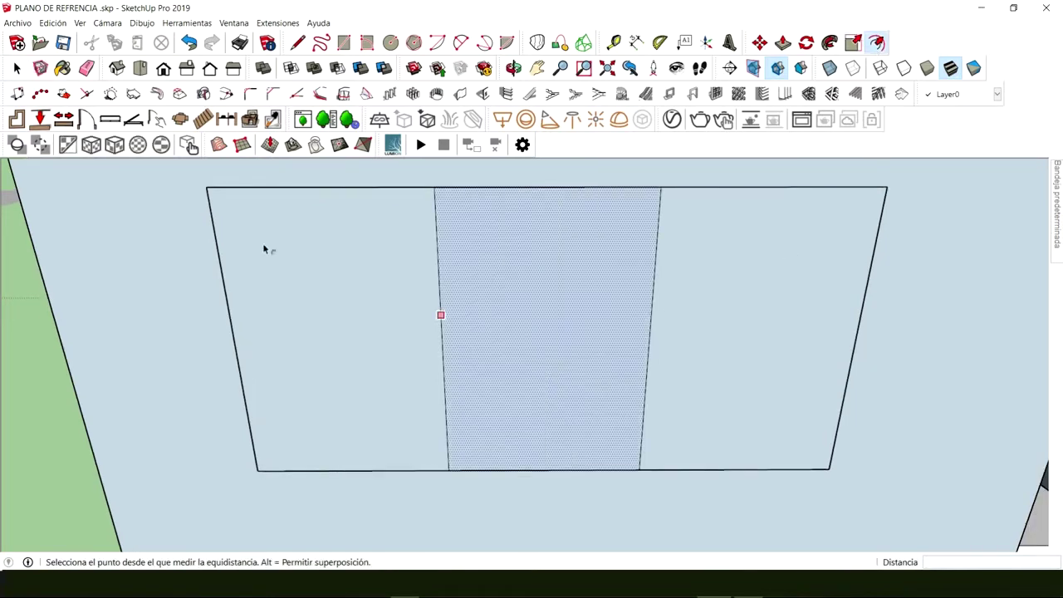
{"action": "left_click", "coordinate": [324, 188]}
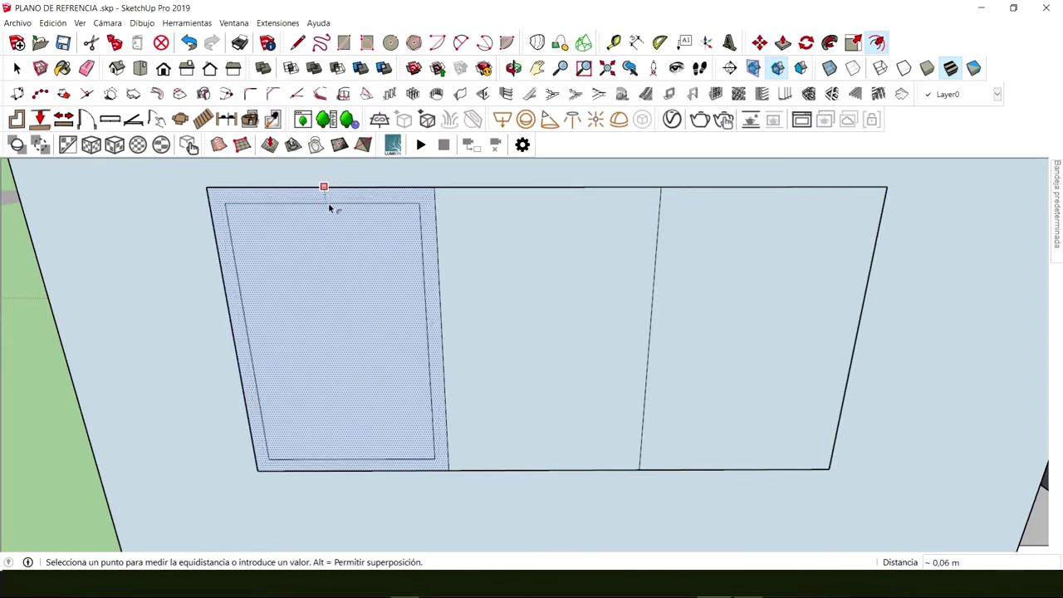
{"action": "type", "text": "0.04"}
{"action": "key", "text": "Return"}
{"action": "key", "text": "space"}
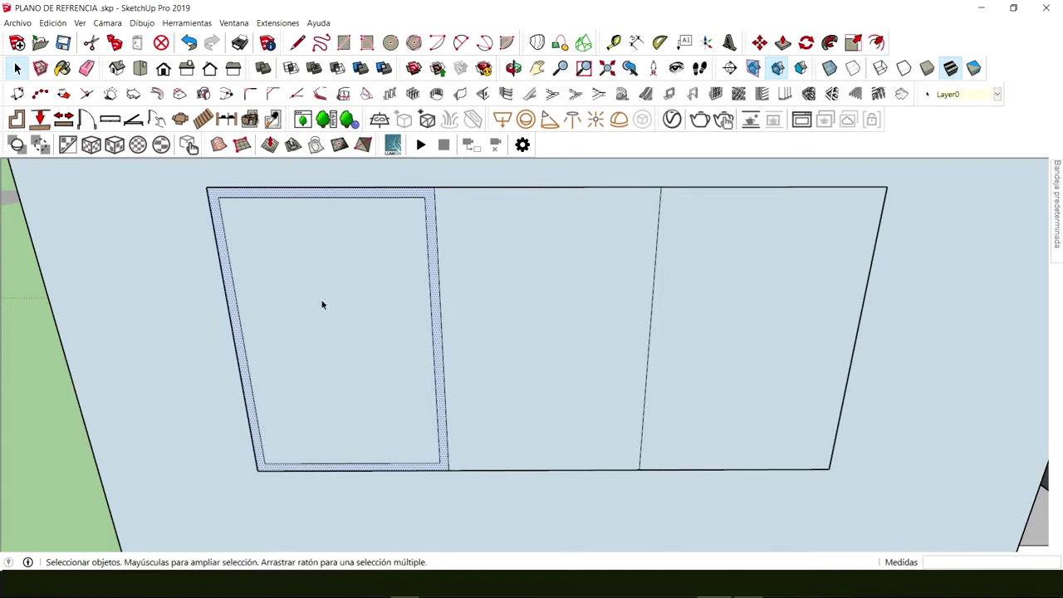
Step: Offset the middle window panel's outline inward by 0.04 m, matching the left panel's frame corner
{"action": "middle_click_drag", "start_coordinate": [322, 304], "coordinate": [399, 261]}
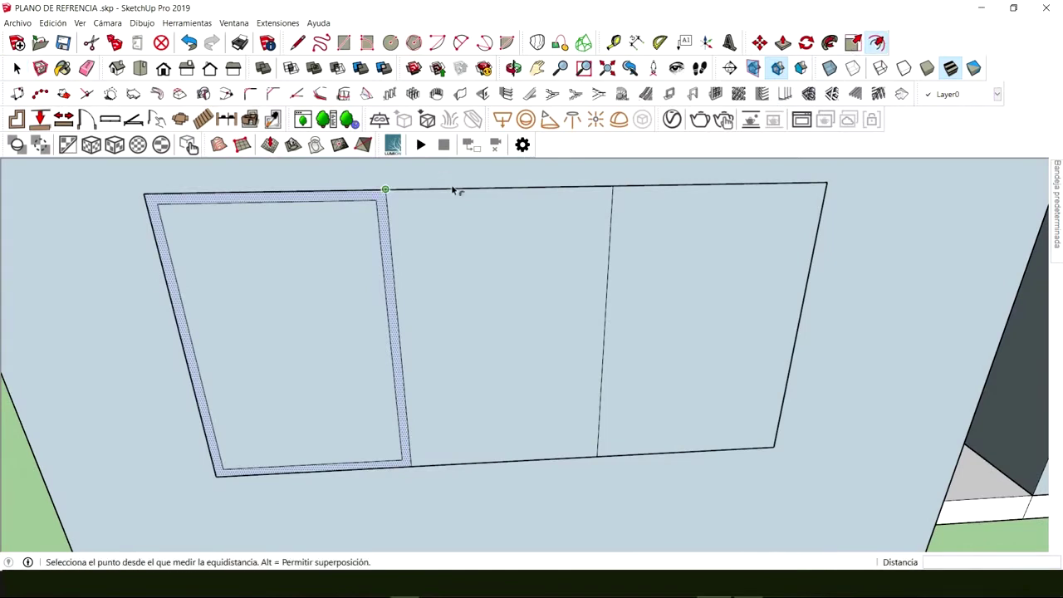
{"action": "key", "text": "space"}
{"action": "left_click", "coordinate": [478, 239]}
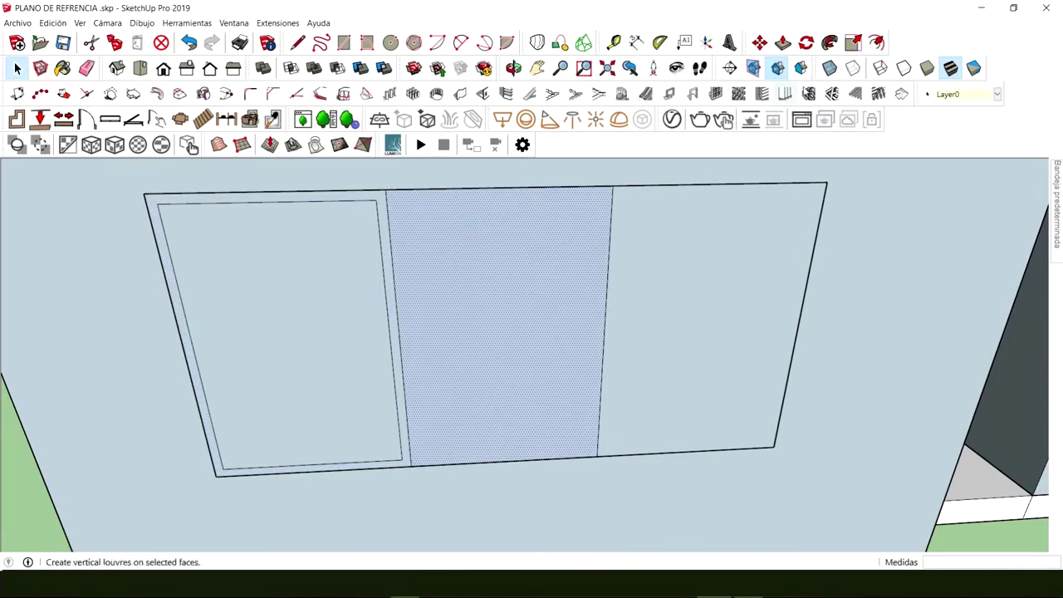
{"action": "left_click", "coordinate": [877, 41]}
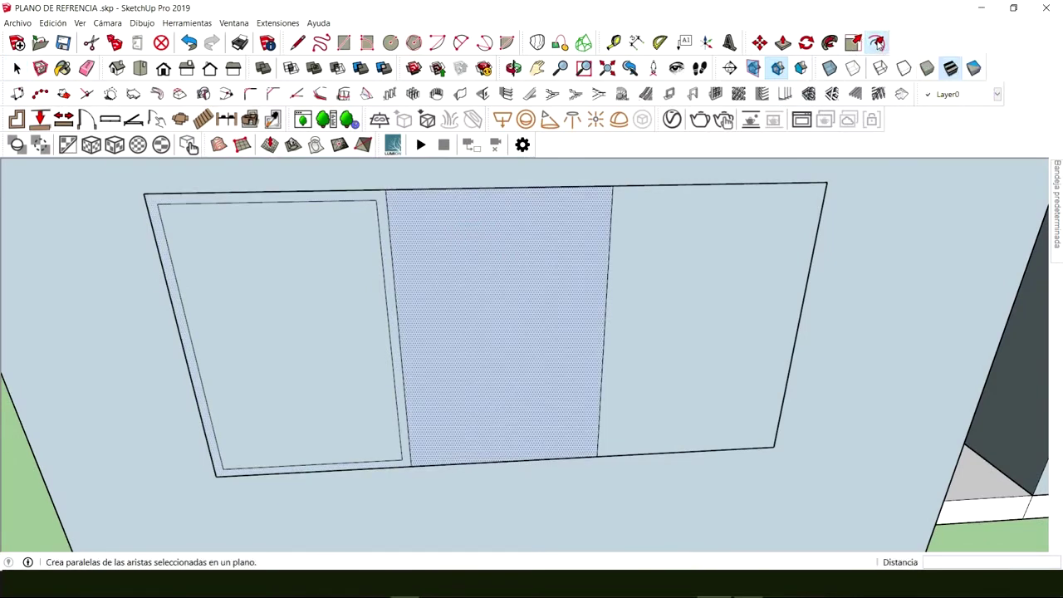
{"action": "left_click", "coordinate": [443, 199]}
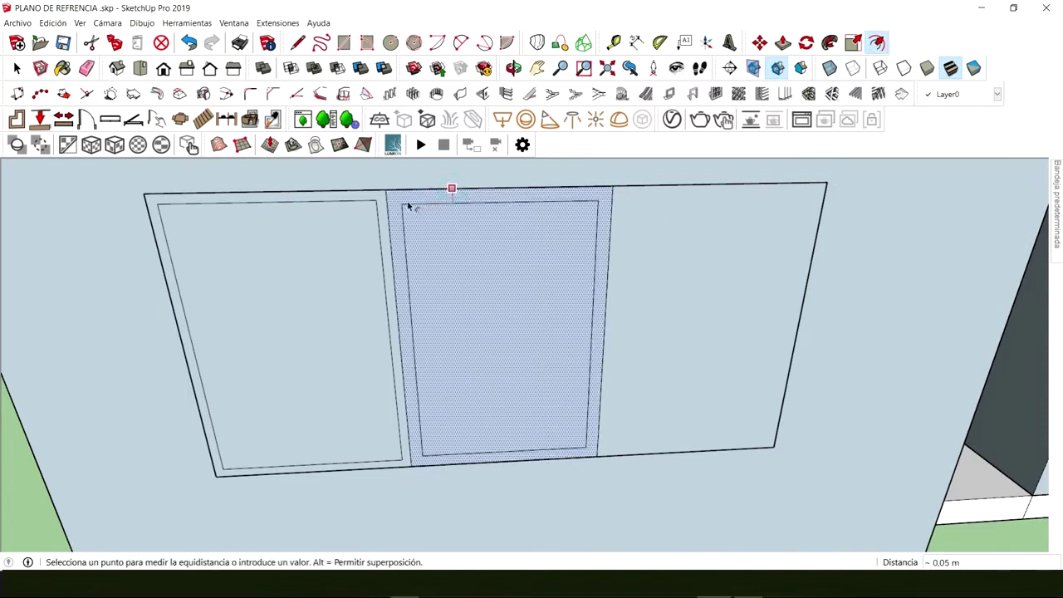
{"action": "left_click", "coordinate": [377, 202]}
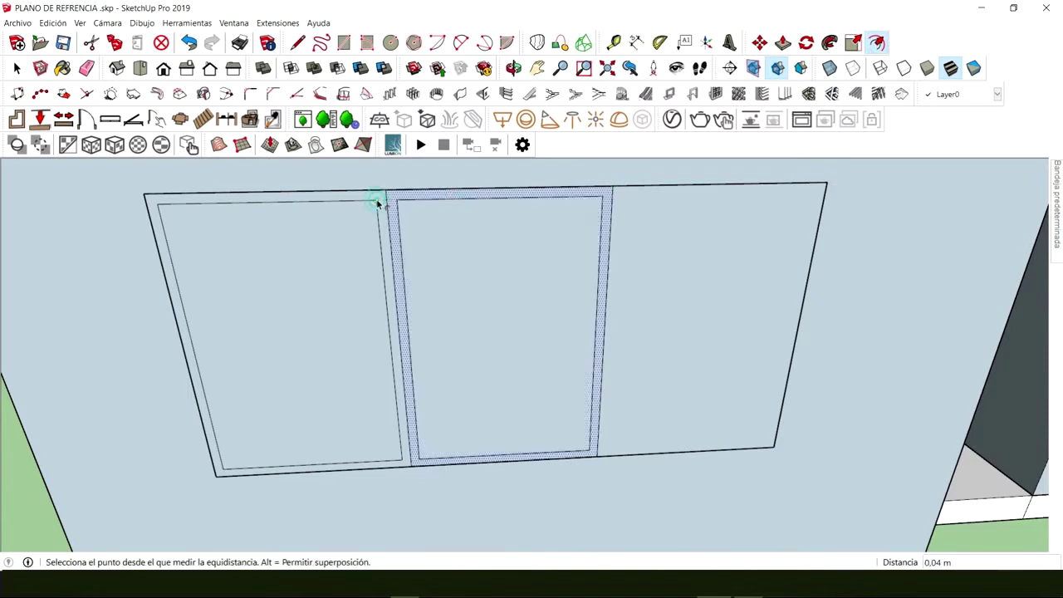
{"action": "key", "text": "space"}
Step: Offset the right window panel's outline inward to match the middle panel's frame width
{"action": "left_click", "coordinate": [692, 250]}
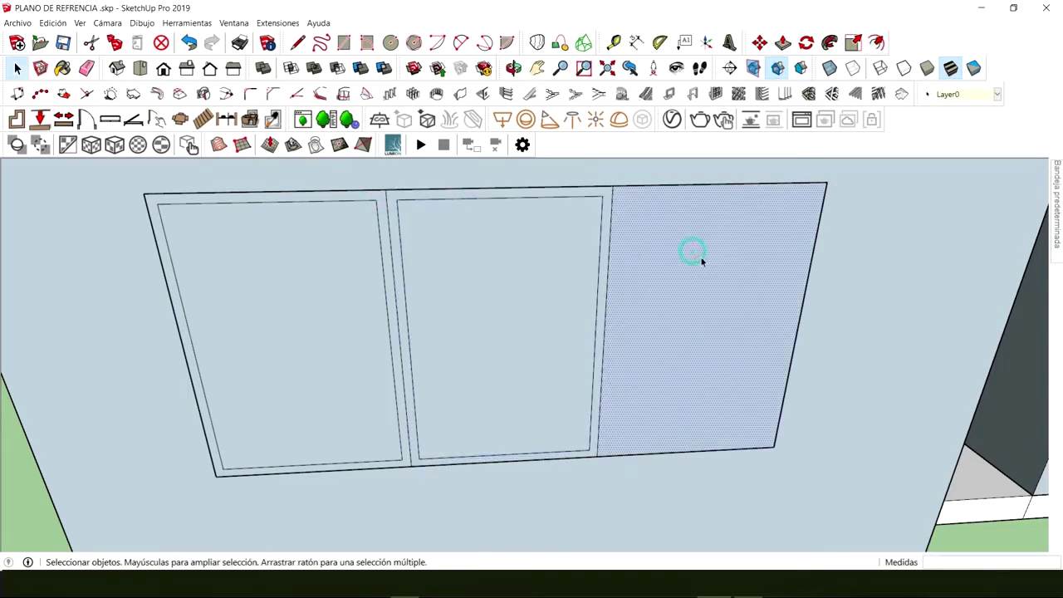
{"action": "left_click", "coordinate": [878, 42]}
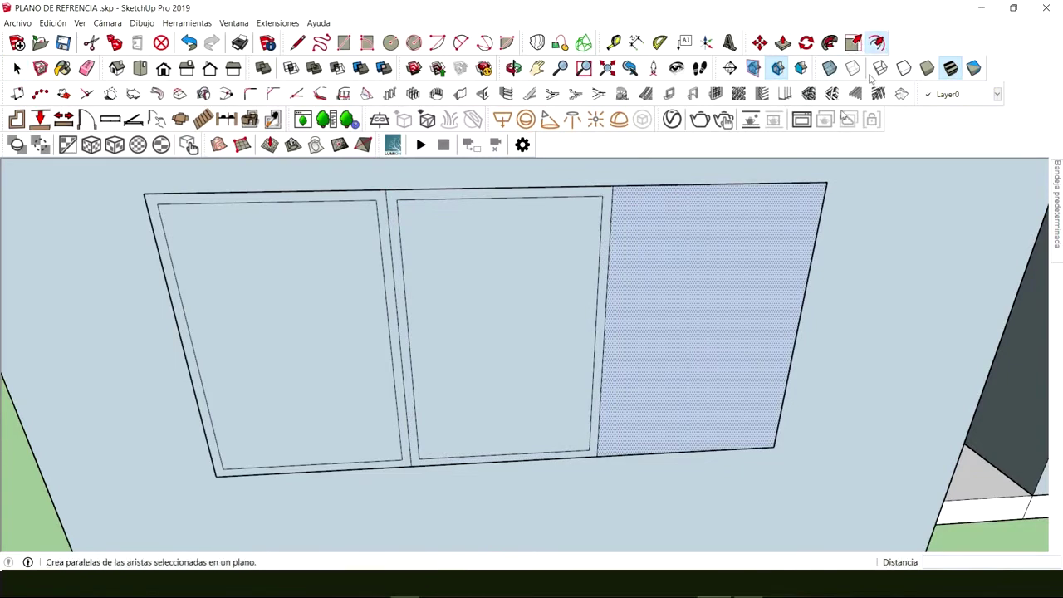
{"action": "left_click", "coordinate": [690, 187]}
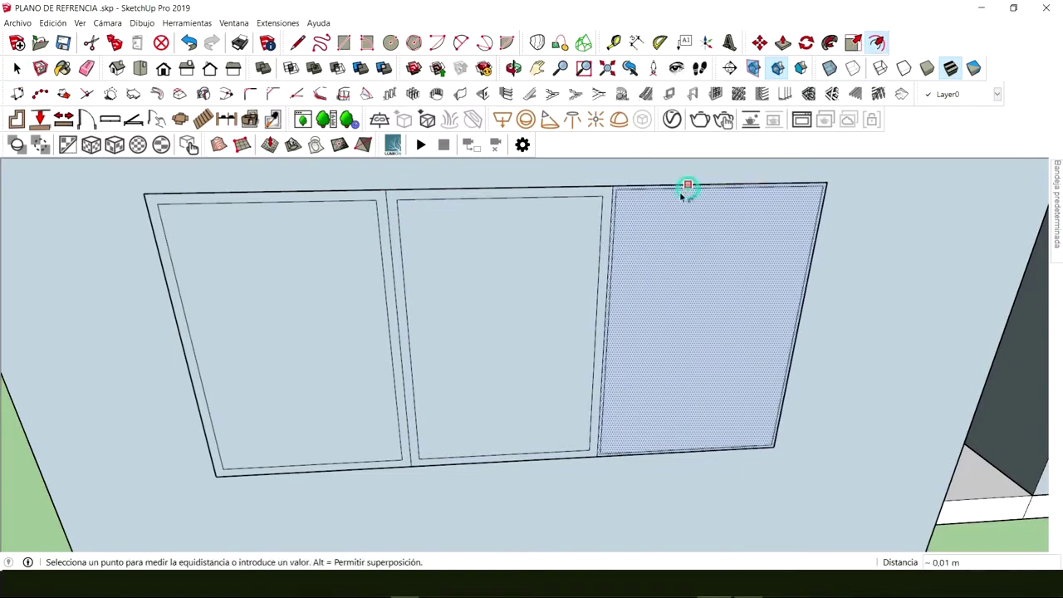
{"action": "left_click", "coordinate": [602, 197]}
{"action": "key", "text": "space"}
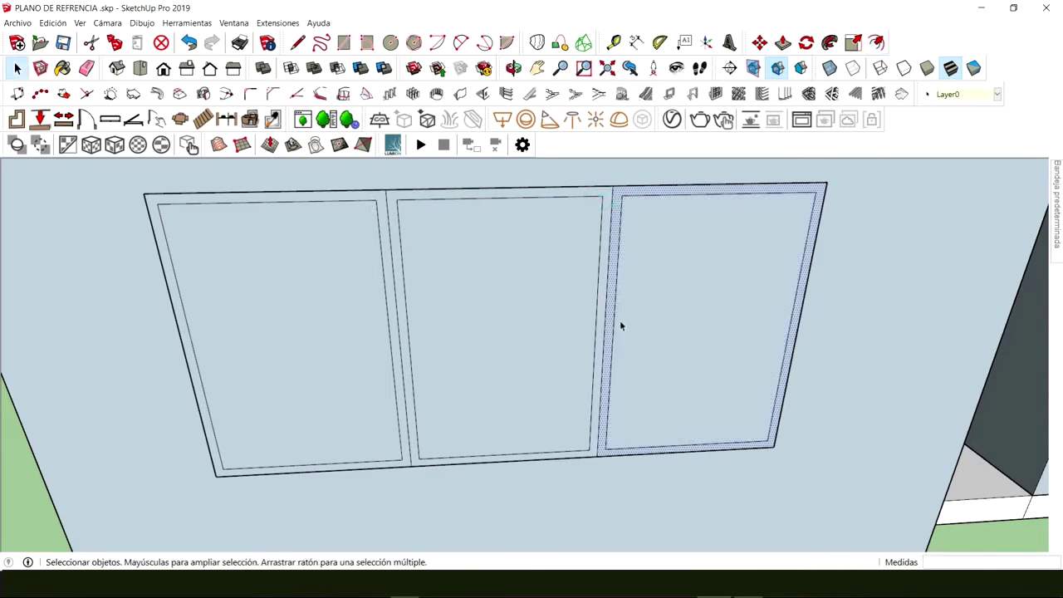
Step: Delete the inner faces of all three window panels, leaving only the frames
{"action": "left_click", "coordinate": [330, 315]}
{"action": "left_click", "coordinate": [483, 311]}
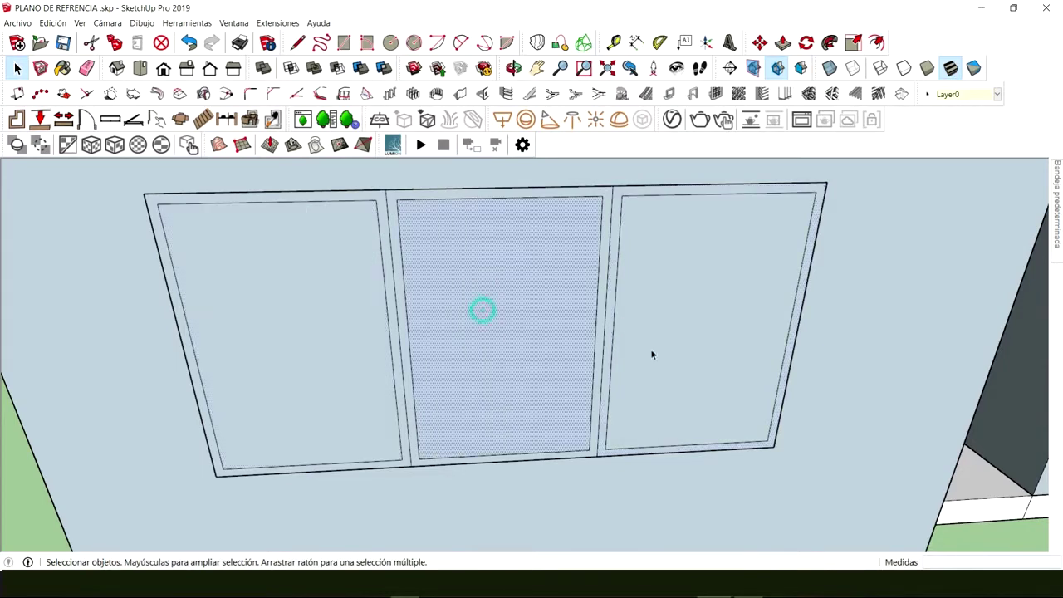
{"action": "left_click", "coordinate": [693, 308]}
{"action": "middle_click_drag", "start_coordinate": [416, 311], "coordinate": [404, 355]}
{"action": "left_click", "coordinate": [332, 329]}
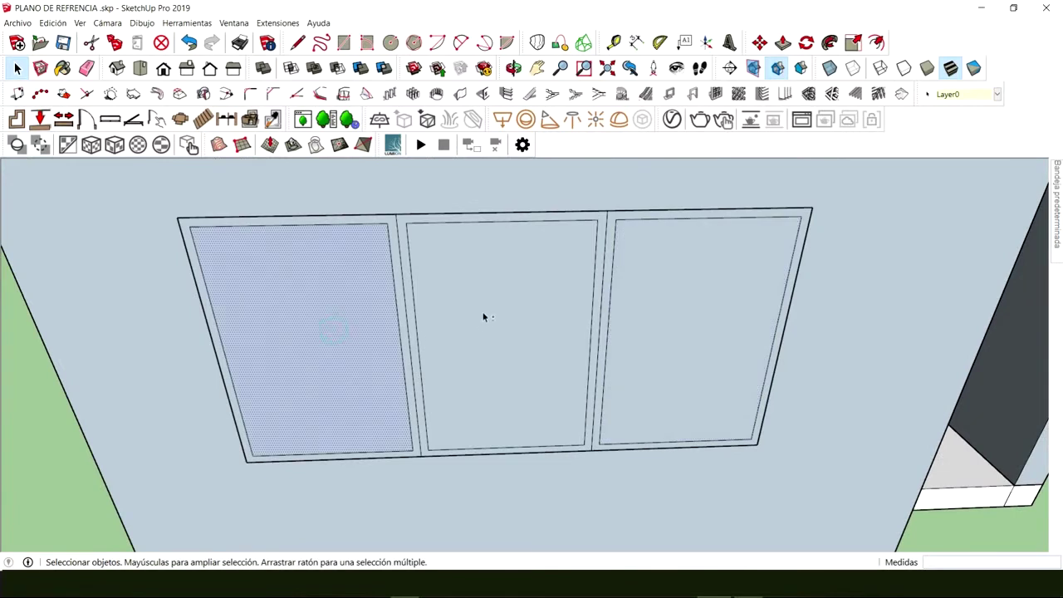
{"action": "left_click", "coordinate": [484, 314], "text": "shift"}
{"action": "left_click", "coordinate": [667, 322], "text": "shift"}
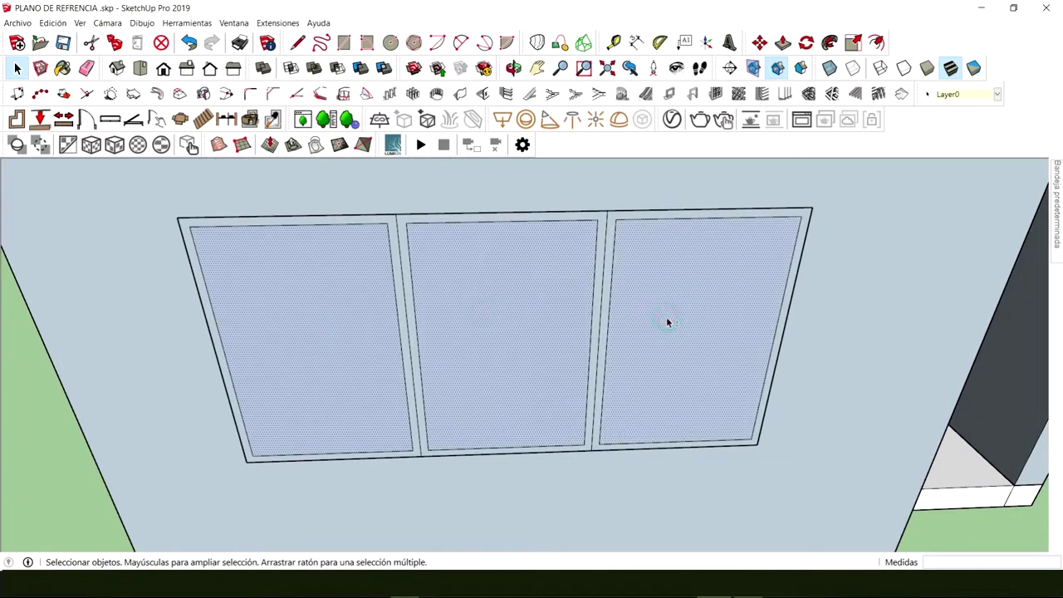
{"action": "key", "text": "Delete"}
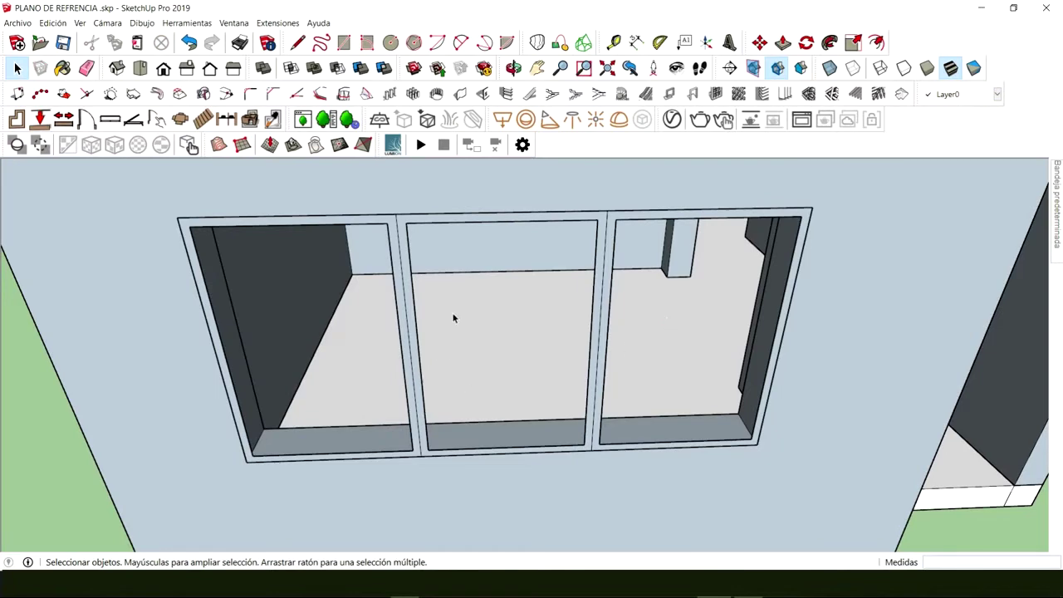
Step: Extrude the left window panel's frame 0.05 m toward the room from the inside
{"action": "middle_click_drag", "start_coordinate": [453, 314], "coordinate": [795, 413]}
{"action": "scroll", "coordinate": [311, 341], "scroll_direction": "up", "scroll_amount": 4}
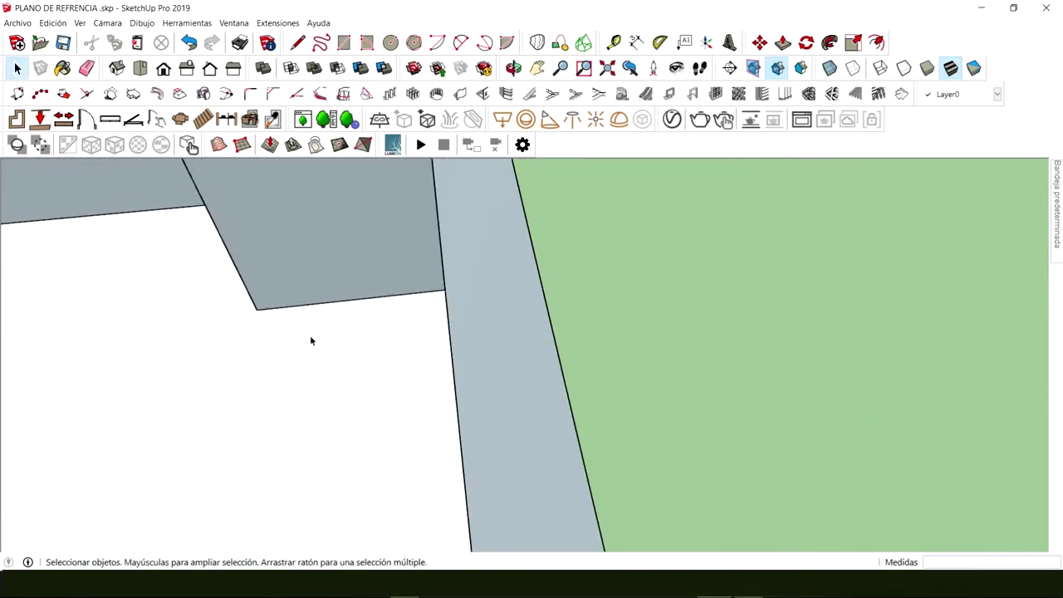
{"action": "middle_click_drag", "start_coordinate": [311, 340], "coordinate": [515, 351]}
{"action": "scroll", "coordinate": [536, 363], "scroll_direction": "up", "scroll_amount": 3}
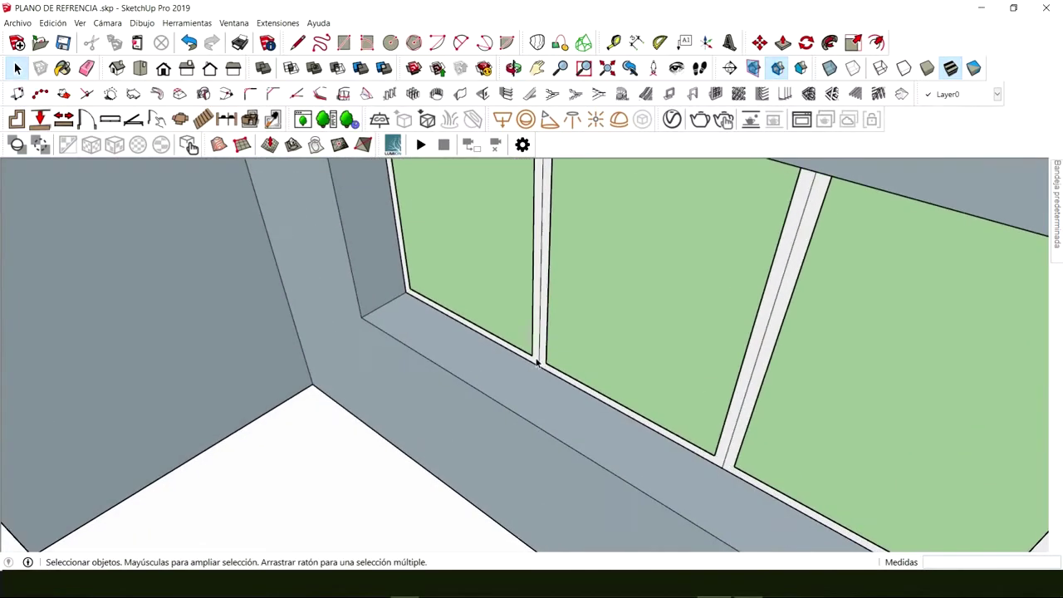
{"action": "key", "text": "p"}
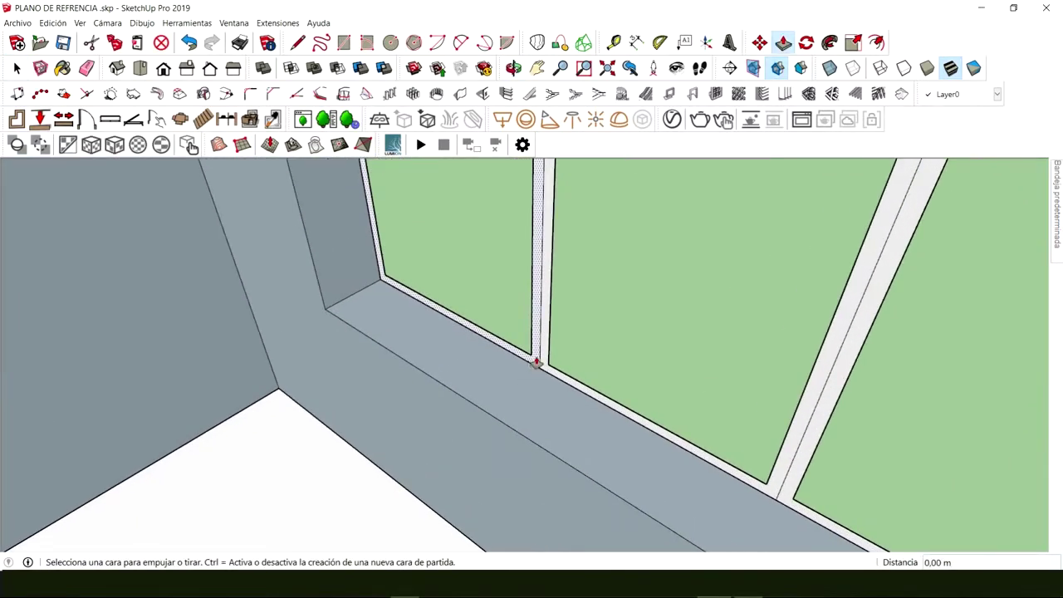
{"action": "left_click", "coordinate": [536, 363]}
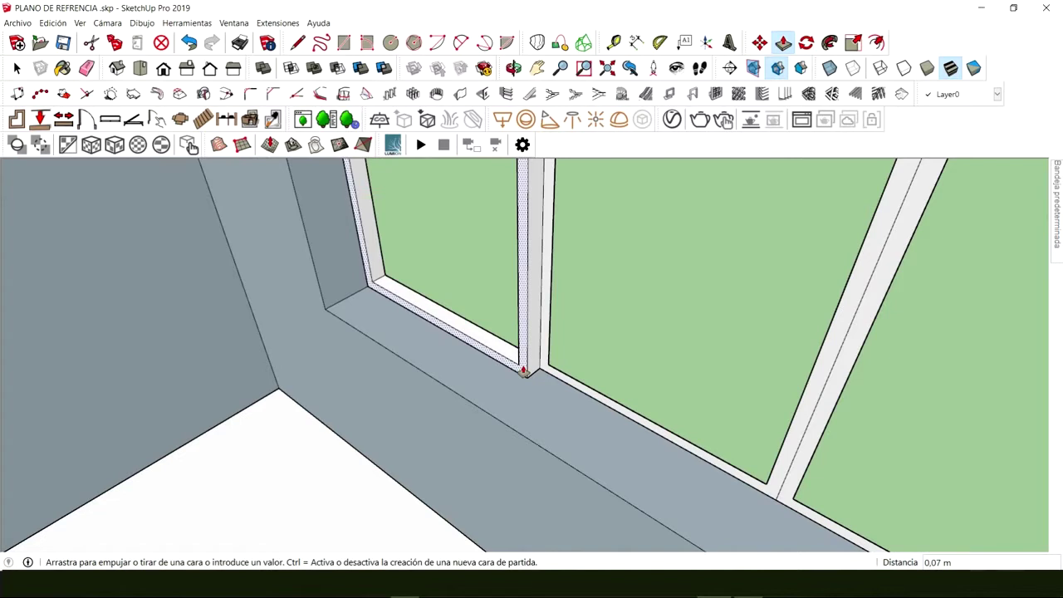
{"action": "type", "text": "0,05"}
{"action": "key", "text": "Return"}
{"action": "middle_click_drag", "start_coordinate": [524, 372], "coordinate": [551, 357]}
Step: Extrude the middle and right panels' frames toward the room by the same 0.05 m
{"action": "left_click", "coordinate": [554, 355]}
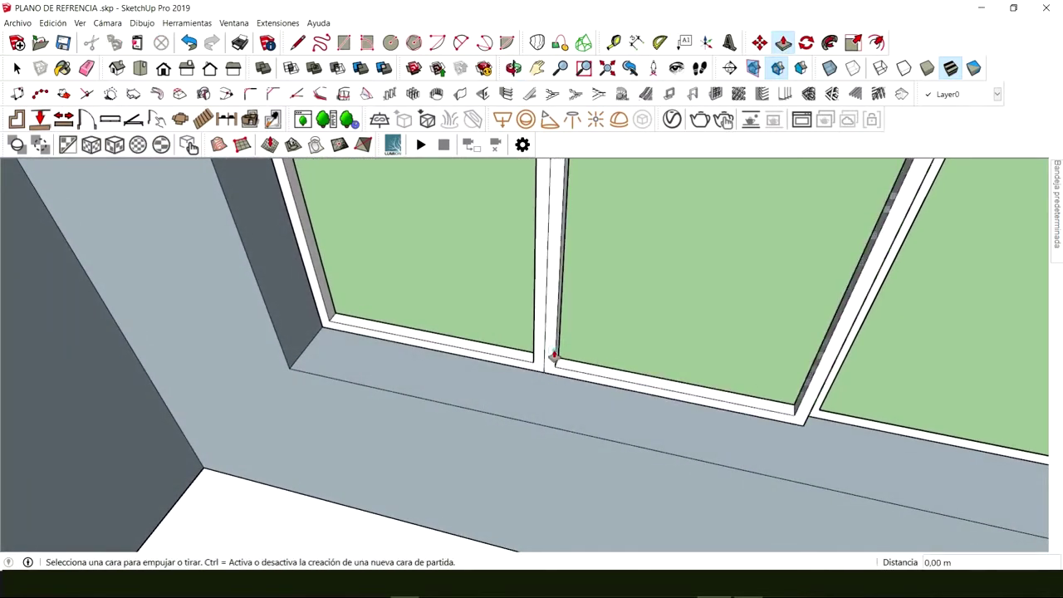
{"action": "middle_click_drag", "start_coordinate": [767, 458], "coordinate": [487, 421]}
{"action": "key", "text": "Escape"}
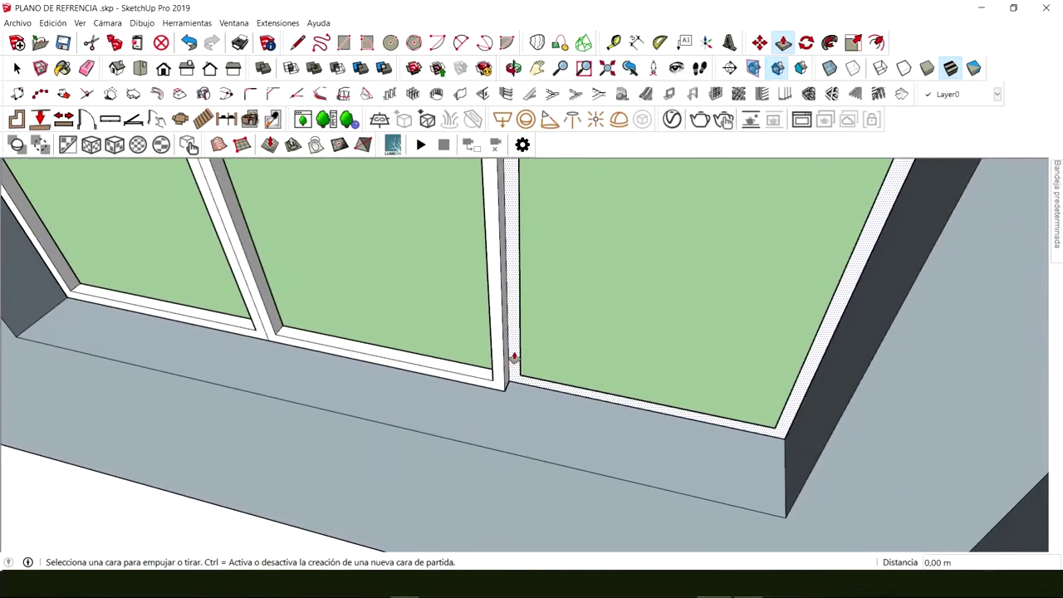
{"action": "left_click", "coordinate": [513, 356]}
{"action": "key", "text": "Escape"}
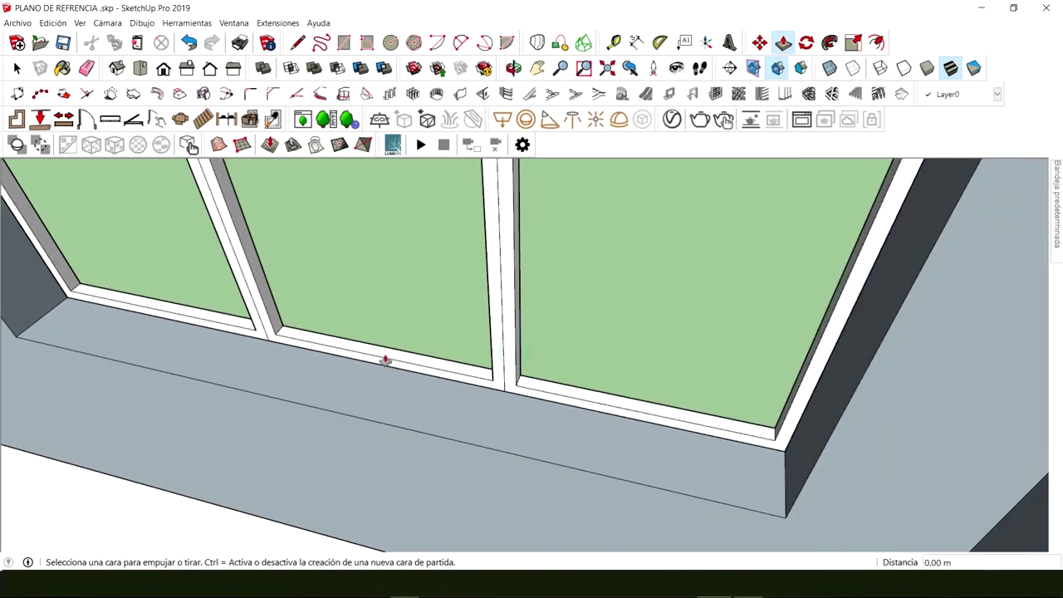
Step: Draw a line on the exterior side along the divider between the left and middle panels, from bottom to top edge
{"action": "mouse_move", "coordinate": [385, 360]}
{"action": "middle_mouse_down"}
{"action": "mouse_move", "coordinate": [465, 398]}
{"action": "mouse_move", "coordinate": [944, 465]}
{"action": "mouse_move", "coordinate": [883, 320]}
{"action": "mouse_move", "coordinate": [608, 375]}
{"action": "mouse_move", "coordinate": [441, 334]}
{"action": "mouse_move", "coordinate": [368, 367]}
{"action": "middle_mouse_up"}
{"action": "key", "text": "space"}
{"action": "scroll", "coordinate": [368, 367], "scroll_direction": "up", "scroll_amount": 2}
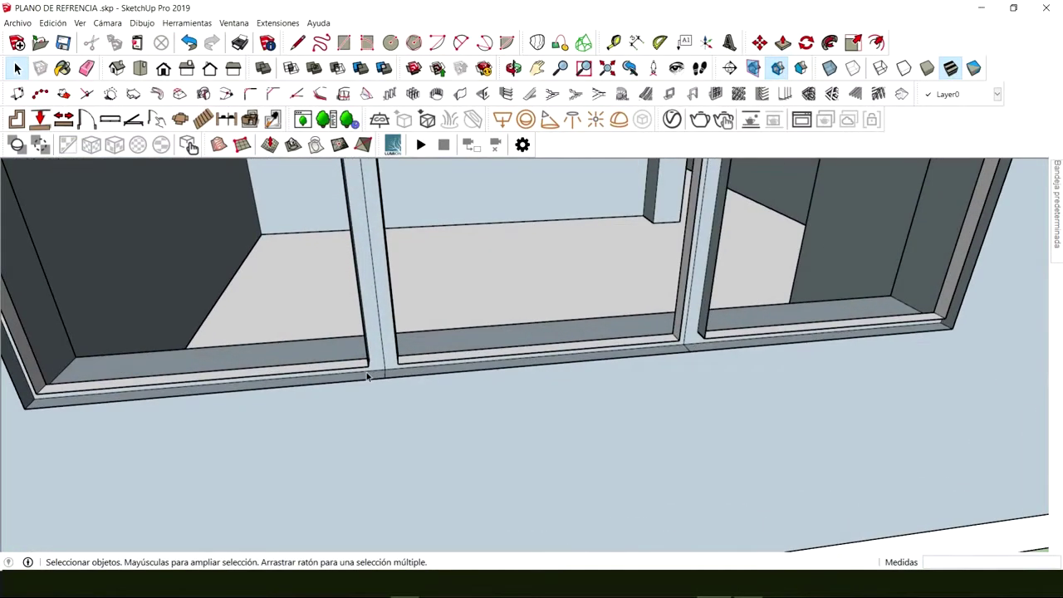
{"action": "key", "text": "l"}
{"action": "middle_click_drag", "start_coordinate": [380, 373], "coordinate": [392, 319]}
{"action": "middle_click_drag", "start_coordinate": [434, 406], "coordinate": [468, 457]}
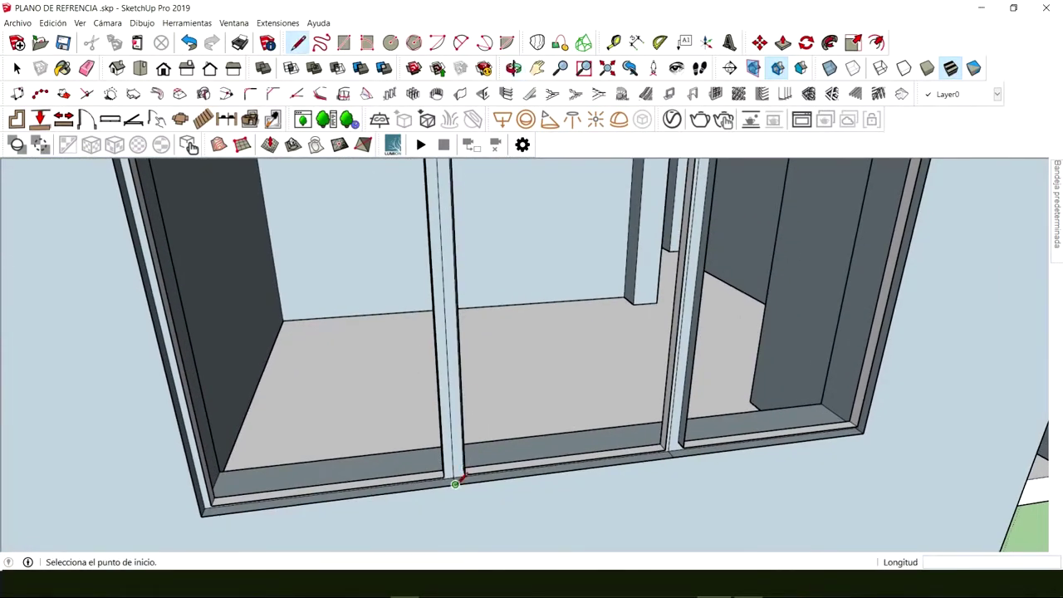
{"action": "left_click", "coordinate": [452, 484]}
{"action": "middle_click_drag", "start_coordinate": [457, 360], "coordinate": [467, 453]}
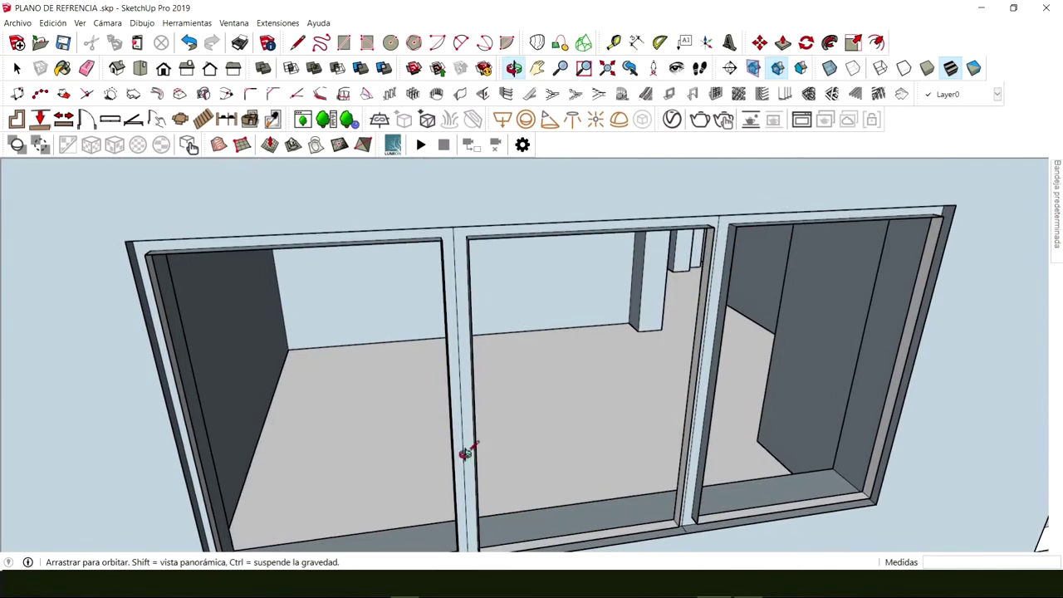
{"action": "left_click", "coordinate": [451, 223]}
{"action": "key", "text": "space"}
Step: Delete the faces covering the left panel and the other two panels on the exterior side
{"action": "middle_click_drag", "start_coordinate": [596, 368], "coordinate": [363, 344]}
{"action": "left_click", "coordinate": [336, 318]}
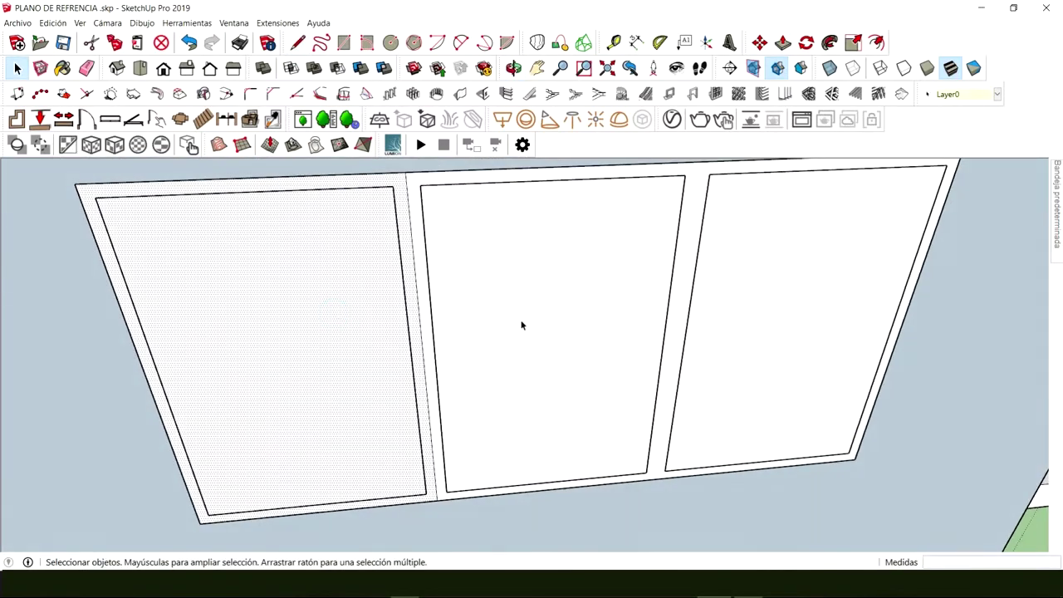
{"action": "key", "text": "Delete"}
{"action": "left_click", "coordinate": [565, 320]}
{"action": "key", "text": "Delete"}
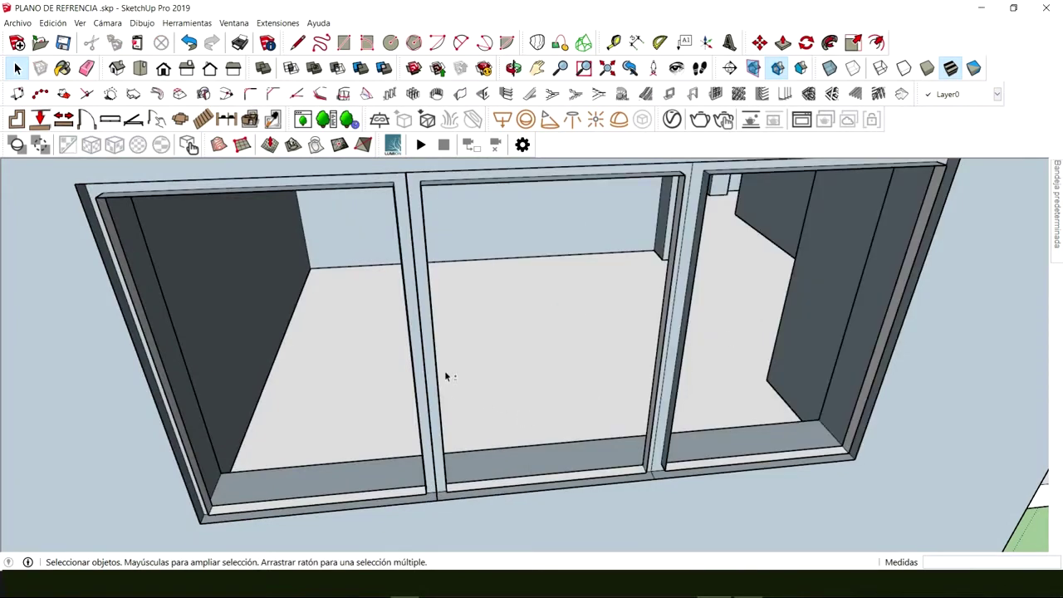
Step: Undo the divider line, the face deletions and the extrusions of the left and middle frames
{"action": "middle_click_drag", "start_coordinate": [445, 376], "coordinate": [426, 342]}
{"action": "middle_click_drag", "start_coordinate": [415, 306], "coordinate": [476, 384]}
{"action": "key", "text": "ctrl+z"}
{"action": "key", "text": "ctrl+y"}
{"action": "key", "text": "ctrl+y"}
{"action": "key", "text": "ctrl+y"}
{"action": "key", "text": "ctrl+y"}
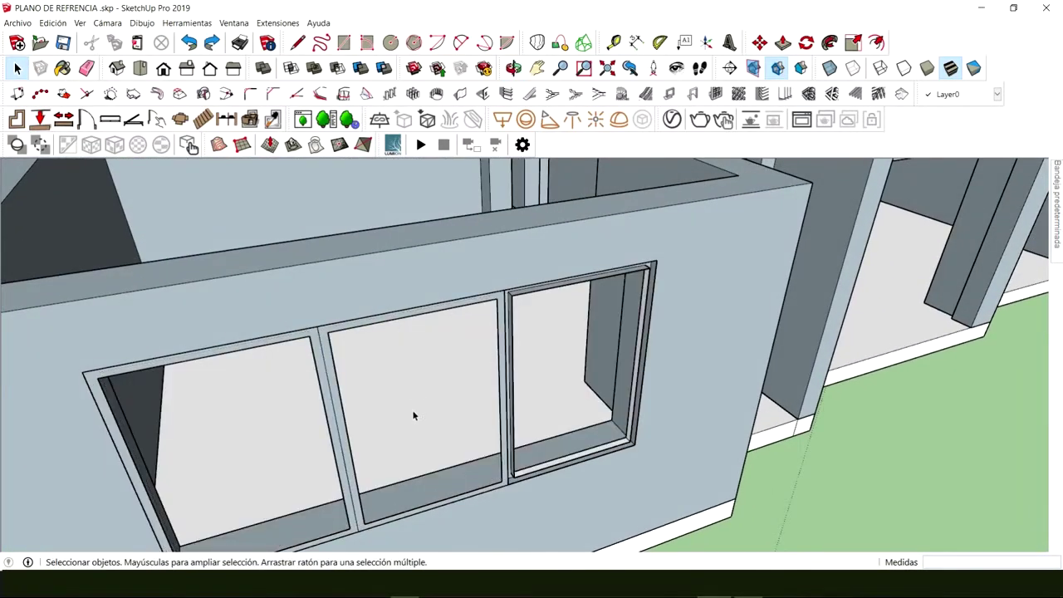
{"action": "middle_click_drag", "start_coordinate": [468, 427], "coordinate": [463, 373]}
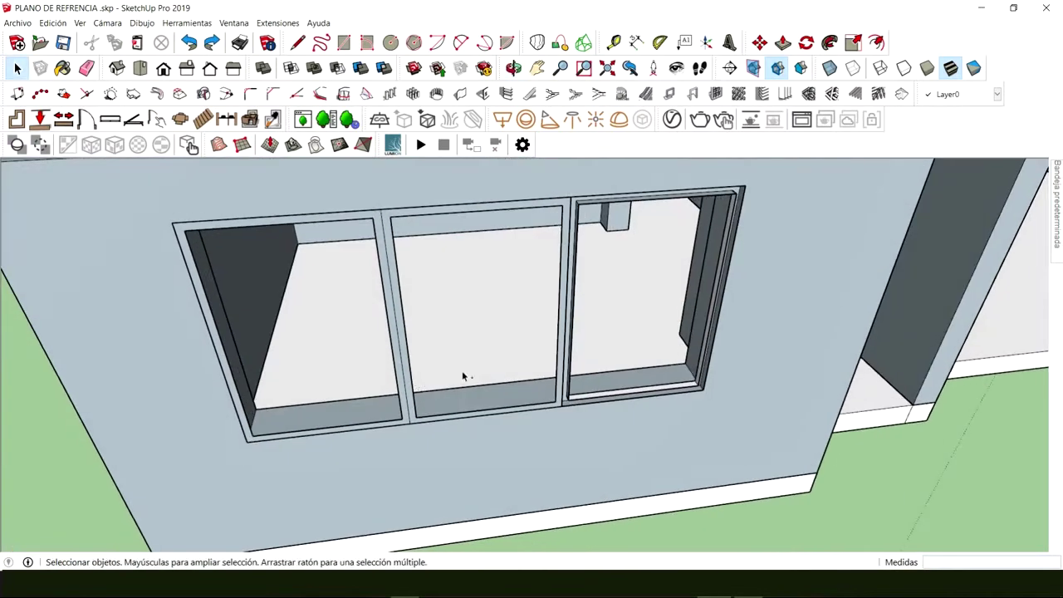
Step: Push the right panel's frame back flush with the other two flat frames
{"action": "middle_click_drag", "start_coordinate": [602, 373], "coordinate": [457, 403]}
{"action": "scroll", "coordinate": [382, 452], "scroll_direction": "up", "scroll_amount": 3}
{"action": "scroll", "coordinate": [361, 406], "scroll_direction": "up", "scroll_amount": 5}
{"action": "middle_click_drag", "start_coordinate": [361, 406], "coordinate": [427, 238]}
{"action": "key", "text": "p"}
{"action": "left_click", "coordinate": [647, 432]}
{"action": "left_click", "coordinate": [669, 471]}
{"action": "key", "text": "space"}
Step: Make a group from the left panel's frame face and its bounding edges
{"action": "scroll", "coordinate": [693, 440], "scroll_direction": "down", "scroll_amount": 5}
{"action": "scroll", "coordinate": [518, 247], "scroll_direction": "up", "scroll_amount": 5}
{"action": "scroll", "coordinate": [348, 301], "scroll_direction": "up", "scroll_amount": 3}
{"action": "scroll", "coordinate": [348, 300], "scroll_direction": "down", "scroll_amount": 3}
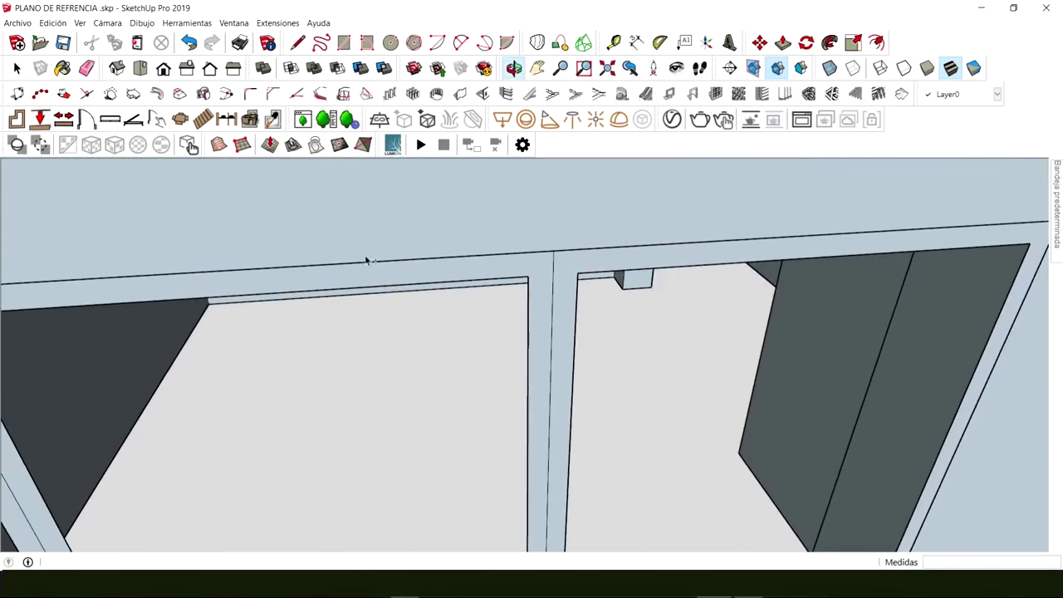
{"action": "left_click", "coordinate": [369, 258]}
{"action": "middle_click_drag", "start_coordinate": [372, 268], "coordinate": [363, 231]}
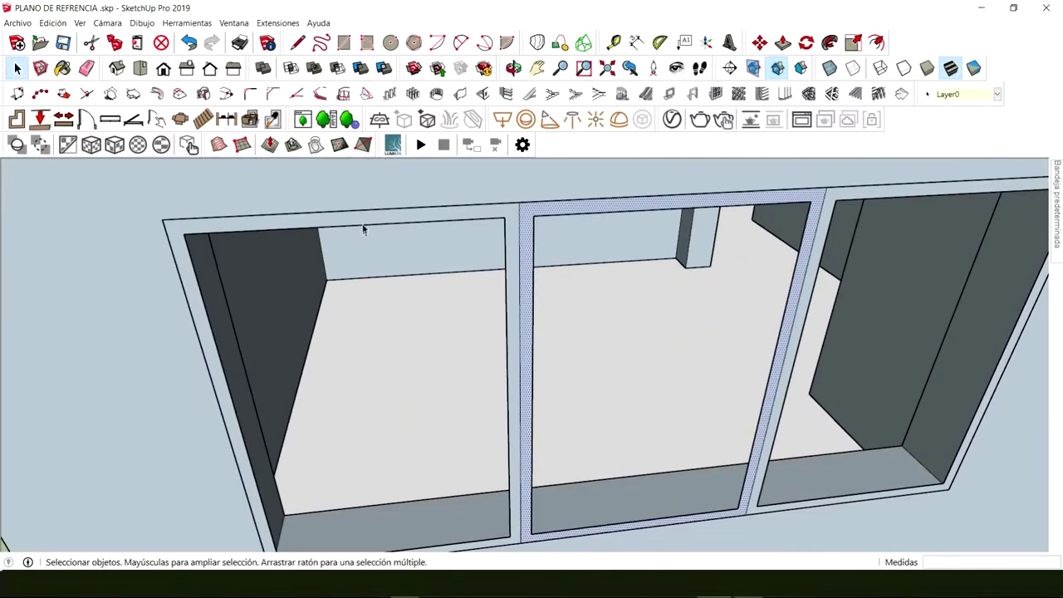
{"action": "left_click", "coordinate": [362, 222]}
{"action": "double_click", "coordinate": [363, 223]}
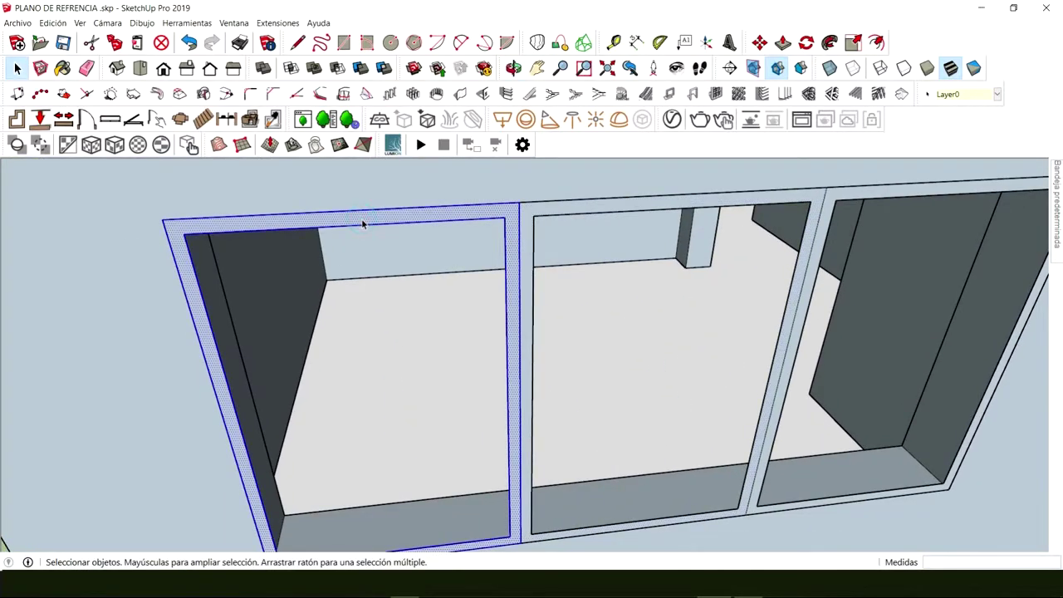
{"action": "right_click", "coordinate": [362, 223]}
{"action": "left_click", "coordinate": [418, 324]}
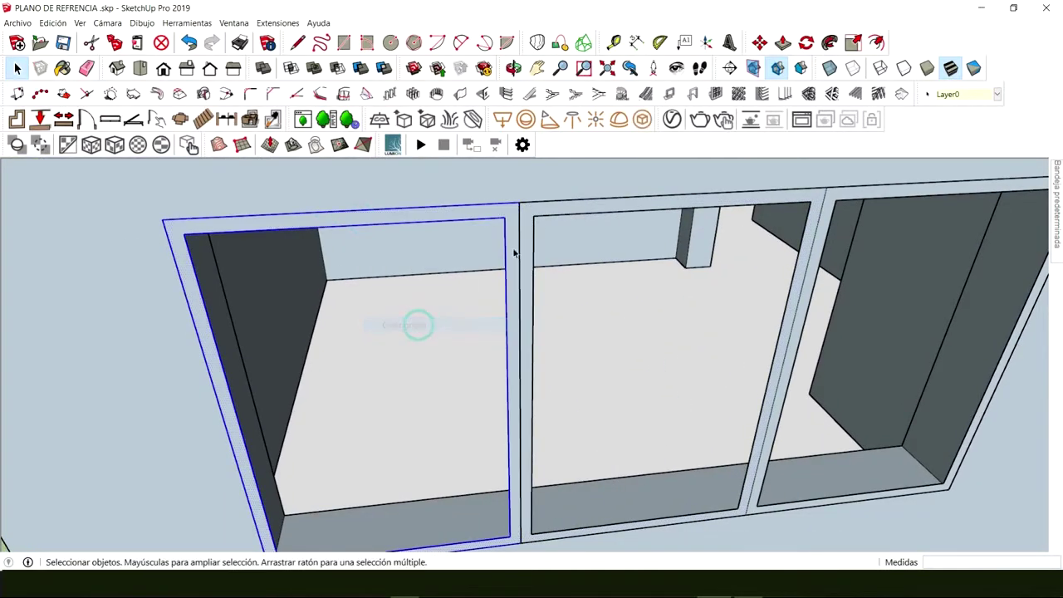
Step: Make a separate group from the middle panel's frame face and edges, excluding the right panel
{"action": "double_click", "coordinate": [541, 213]}
{"action": "right_click", "coordinate": [542, 215]}
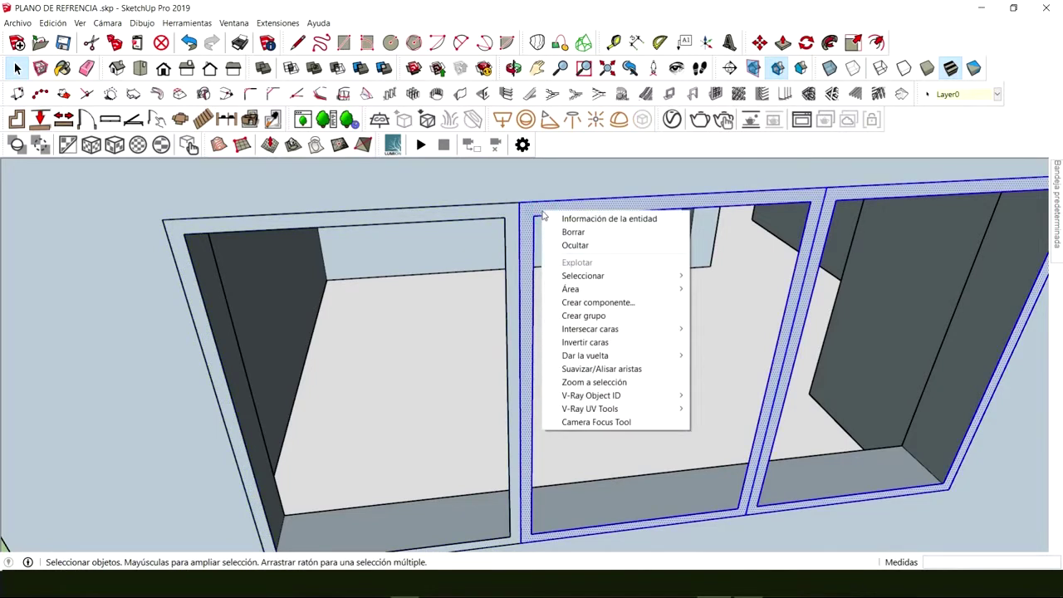
{"action": "left_click", "coordinate": [536, 213]}
{"action": "right_click", "coordinate": [535, 211]}
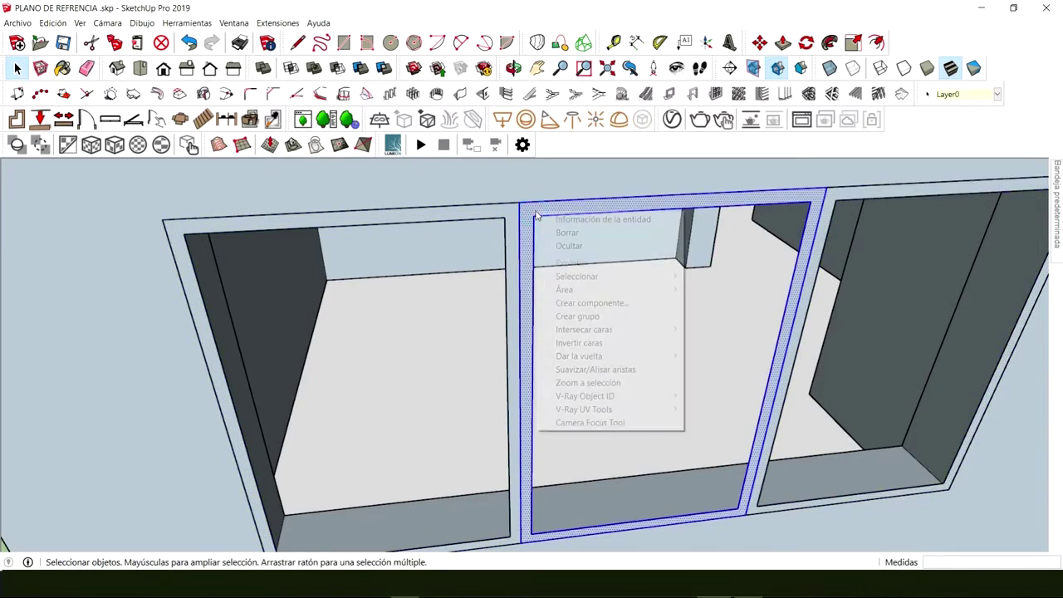
{"action": "left_click", "coordinate": [572, 316]}
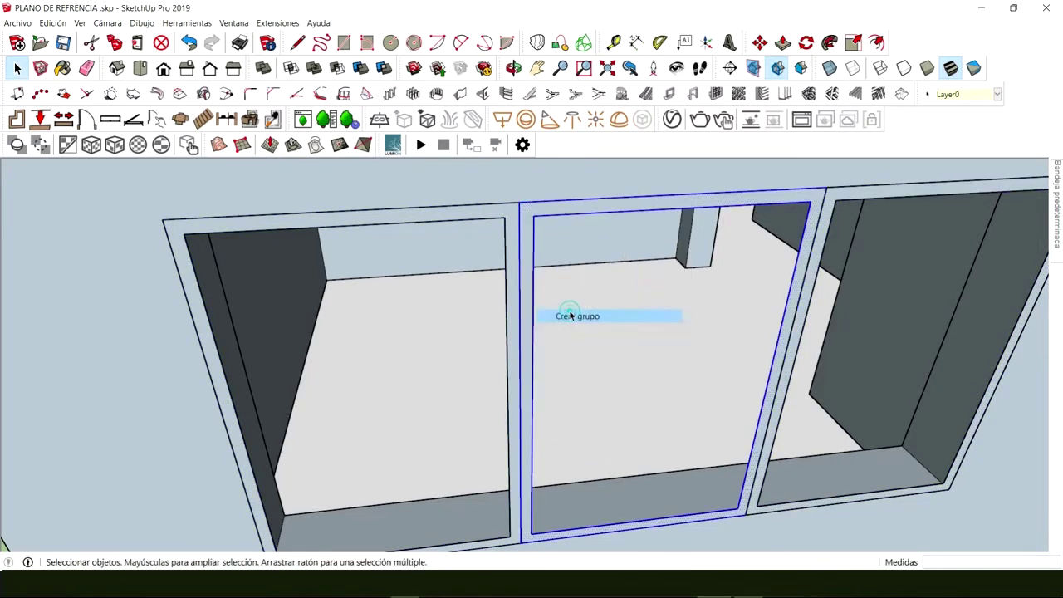
Step: Make a group from the right panel's frame face and edges
{"action": "left_click", "coordinate": [841, 199]}
{"action": "right_click", "coordinate": [842, 199]}
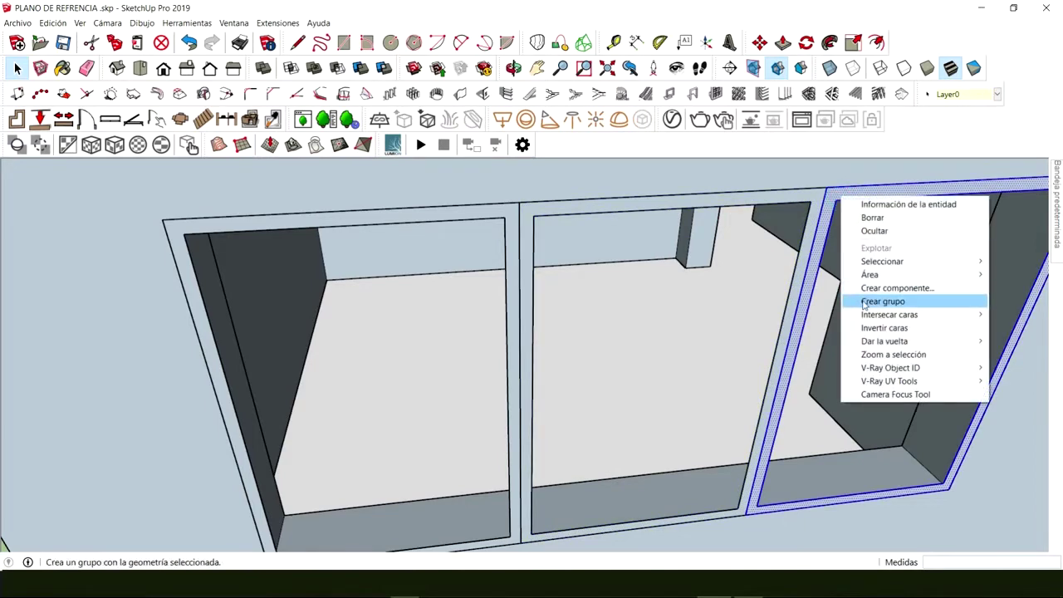
{"action": "left_click", "coordinate": [868, 304]}
Step: Open the left frame's group and extrude its face toward the room to give it thickness
{"action": "double_click", "coordinate": [368, 221]}
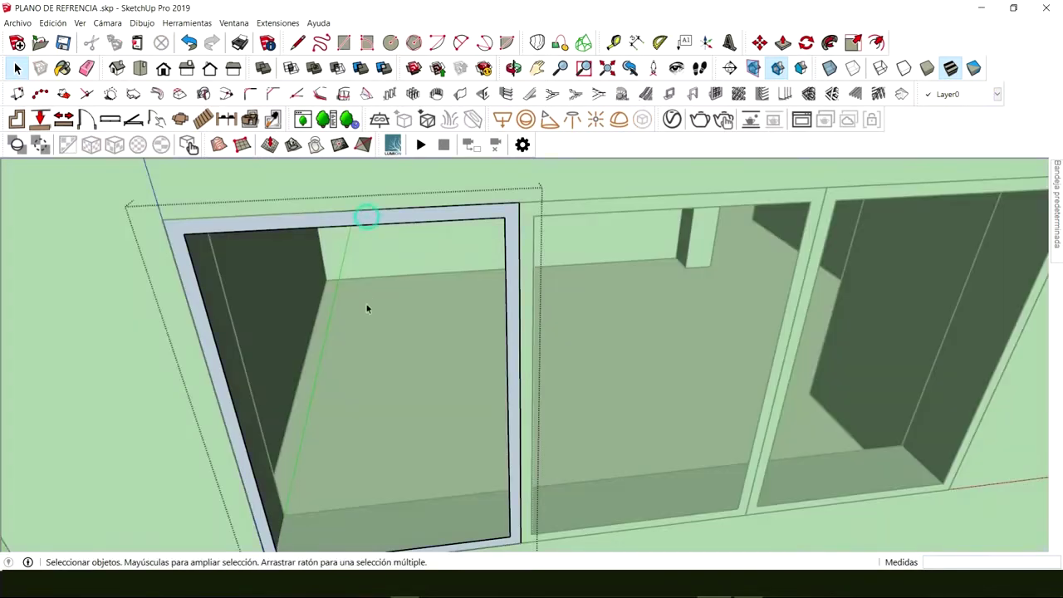
{"action": "middle_click_drag", "start_coordinate": [368, 308], "coordinate": [436, 301]}
{"action": "key", "text": "p"}
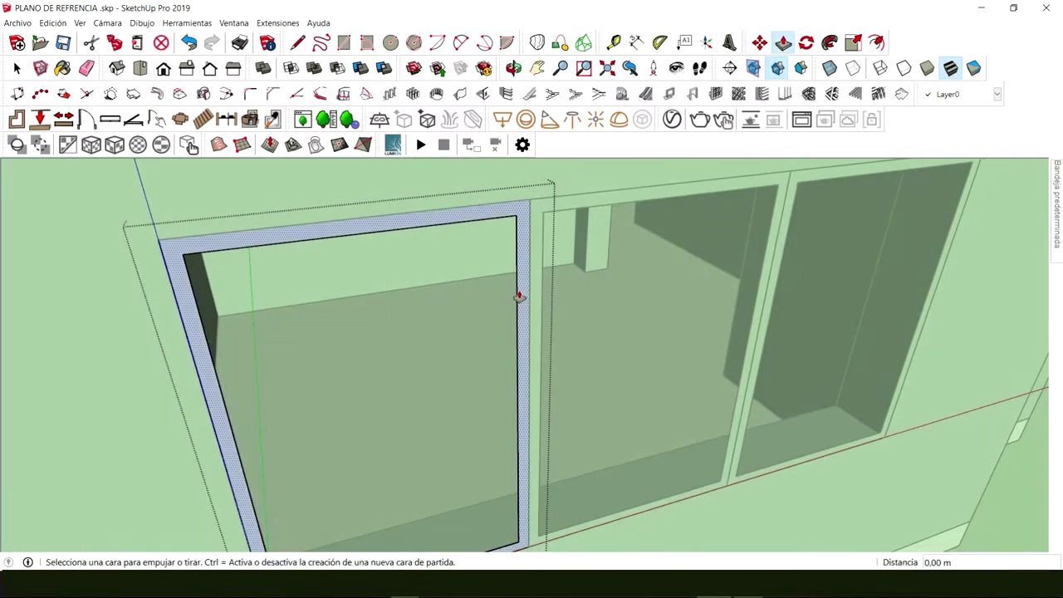
{"action": "left_click", "coordinate": [510, 297]}
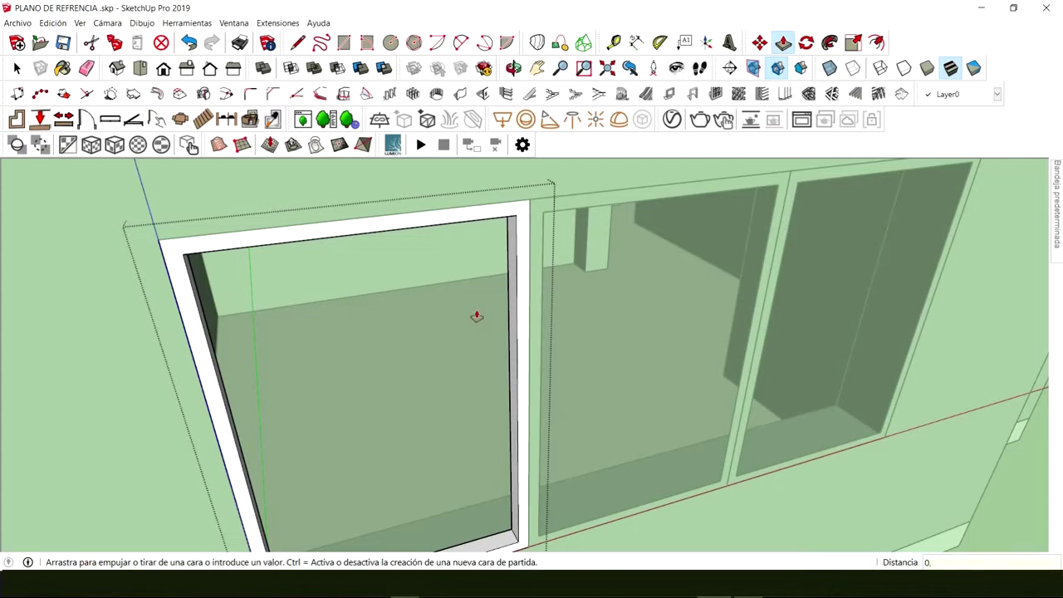
{"action": "key", "text": "space"}
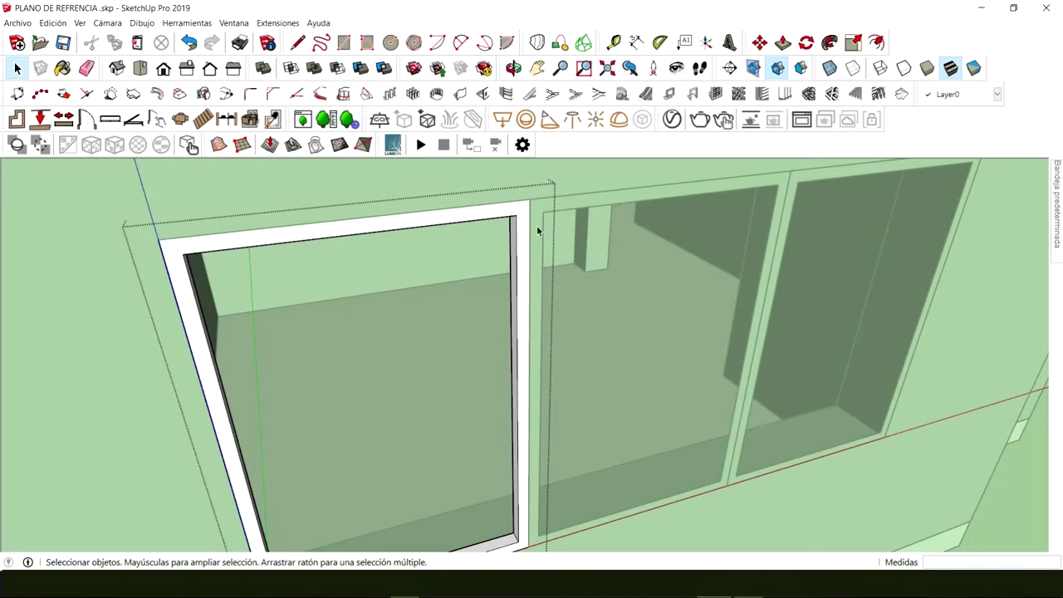
Step: Open the middle frame's group and extrude its face 0.05 m toward the room
{"action": "left_click", "coordinate": [536, 225]}
{"action": "key", "text": "p"}
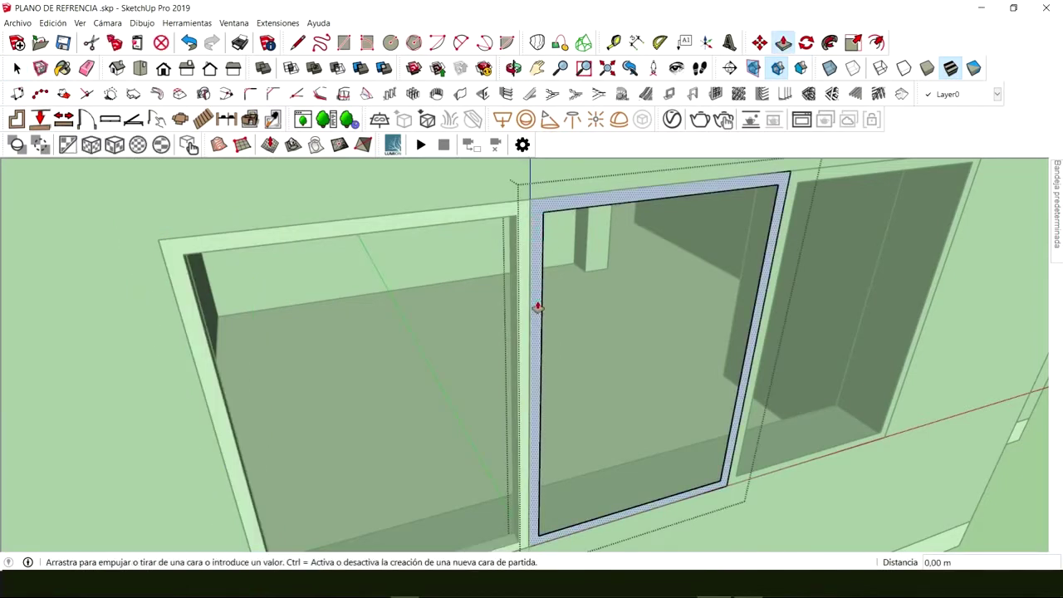
{"action": "left_click_drag", "start_coordinate": [539, 308], "coordinate": [532, 297]}
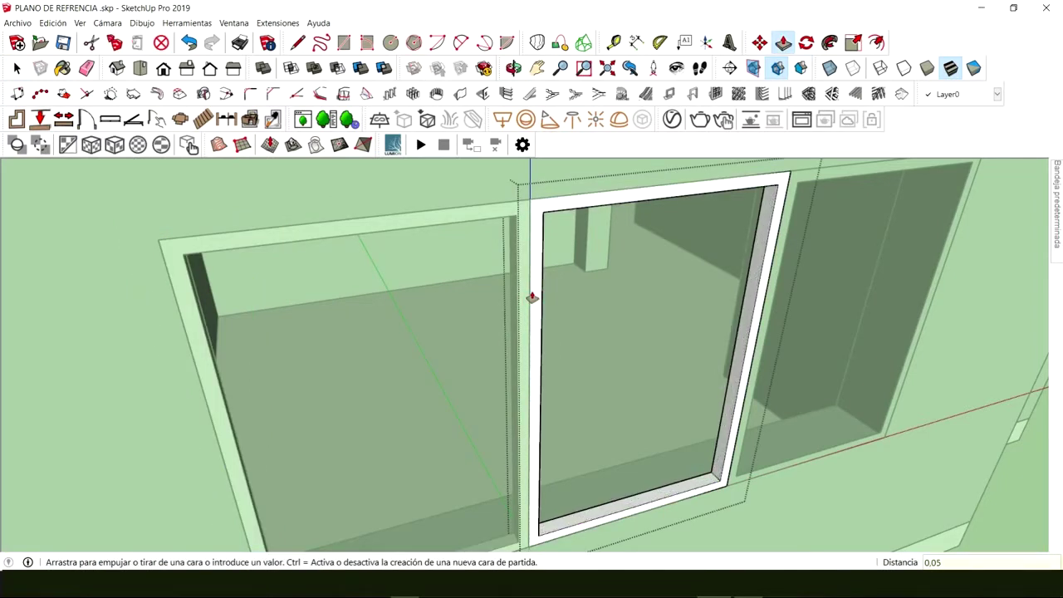
{"action": "left_click", "coordinate": [532, 298]}
{"action": "key", "text": "space"}
Step: Open the right frame's group, extrude its face 0.05 m toward the room and leave the group
{"action": "left_click", "coordinate": [794, 194]}
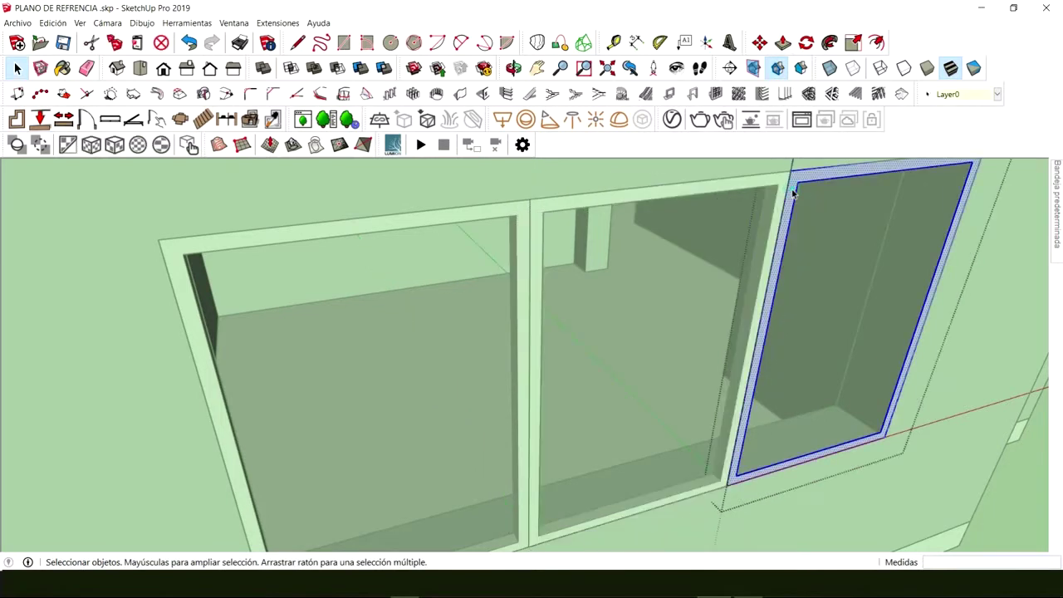
{"action": "key", "text": "p"}
{"action": "left_click_drag", "start_coordinate": [784, 201], "coordinate": [737, 207]}
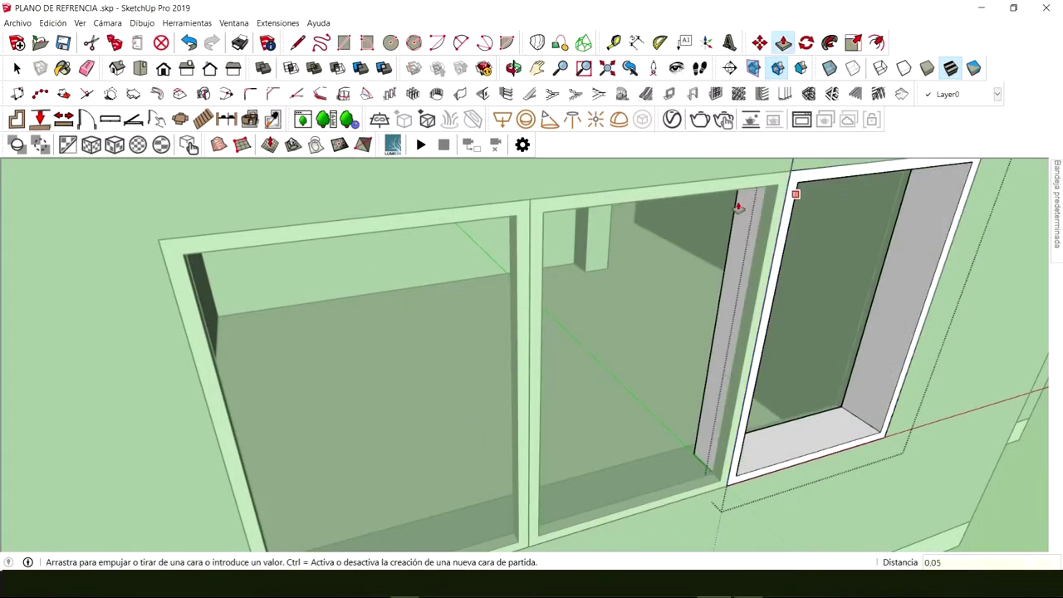
{"action": "key", "text": "Return"}
{"action": "key", "text": "space"}
{"action": "left_click", "coordinate": [723, 343]}
Step: Open the left frame's group for editing from the outside of the house
{"action": "scroll", "coordinate": [721, 347], "scroll_direction": "down", "scroll_amount": 5}
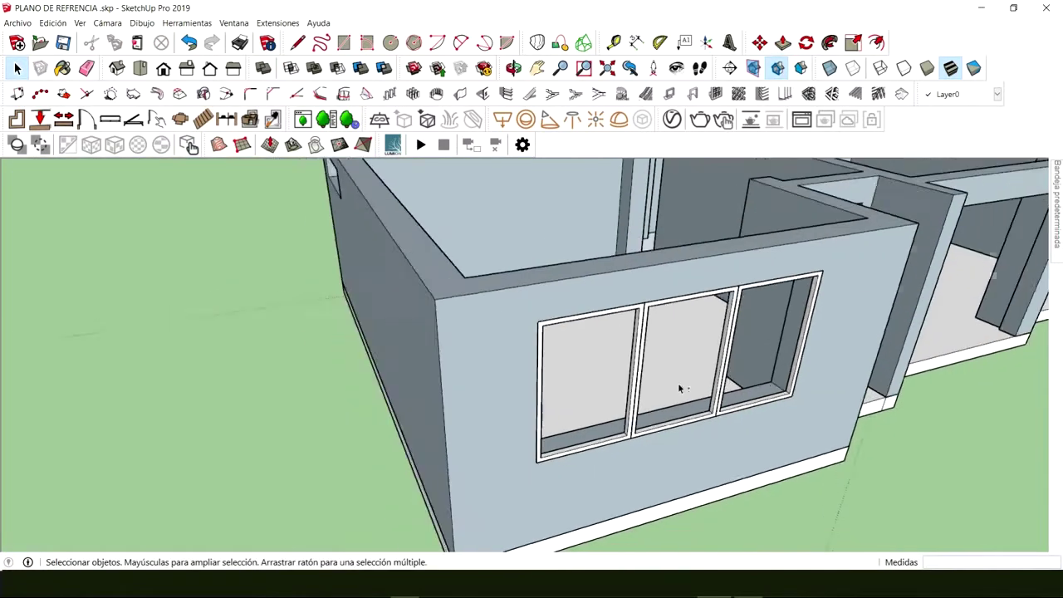
{"action": "middle_click_drag", "start_coordinate": [678, 387], "coordinate": [489, 323]}
{"action": "scroll", "coordinate": [479, 283], "scroll_direction": "up", "scroll_amount": 2}
{"action": "left_click", "coordinate": [480, 261]}
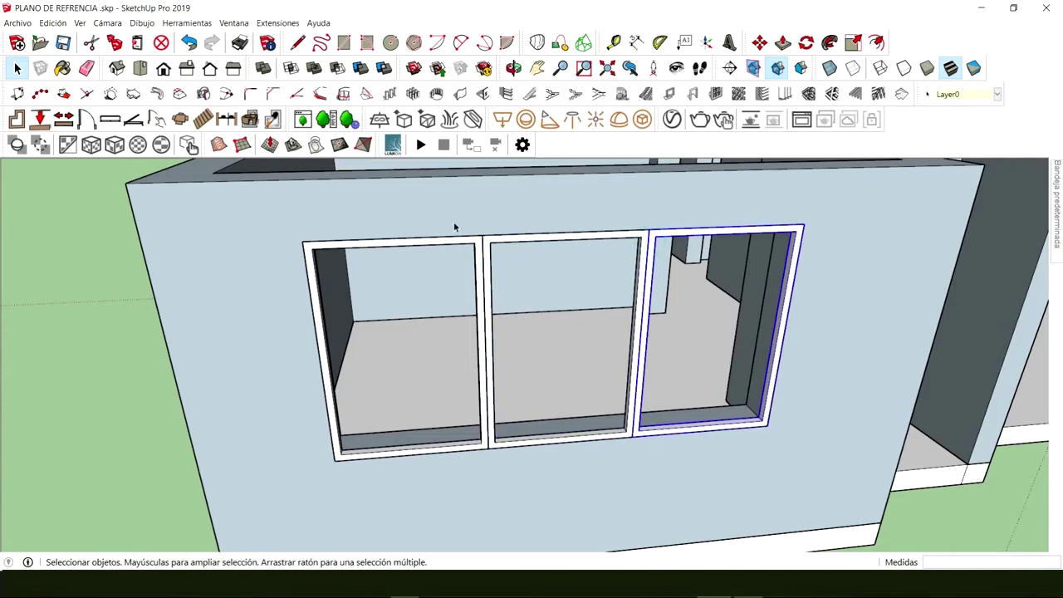
{"action": "scroll", "coordinate": [481, 266], "scroll_direction": "up", "scroll_amount": 3}
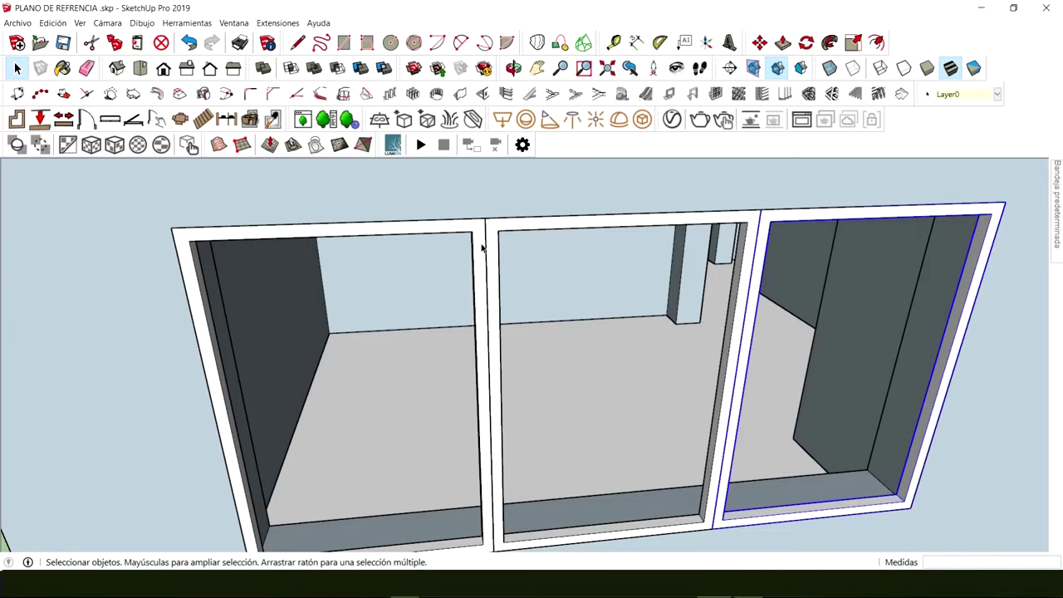
{"action": "scroll", "coordinate": [463, 233], "scroll_direction": "up", "scroll_amount": 2}
{"action": "scroll", "coordinate": [463, 216], "scroll_direction": "down", "scroll_amount": 3}
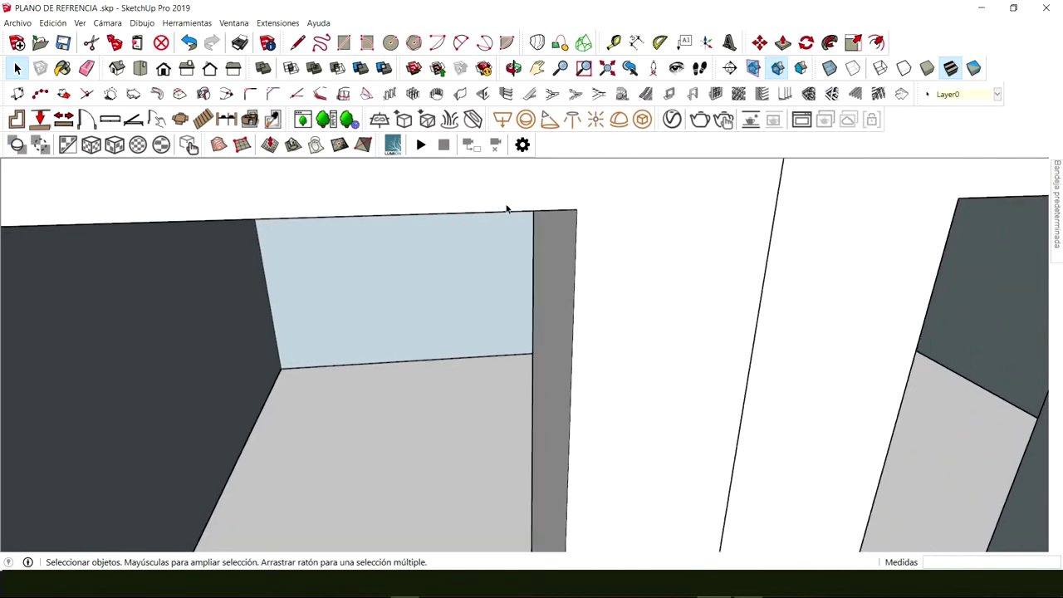
{"action": "middle_click_drag", "start_coordinate": [567, 232], "coordinate": [548, 264], "text": "shift"}
{"action": "key", "text": "space"}
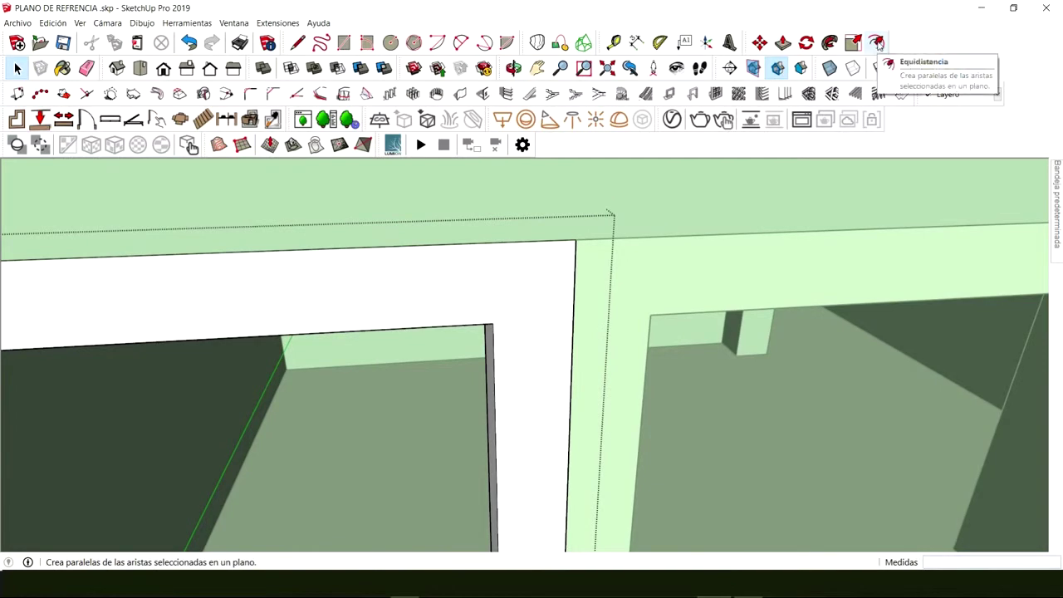
Step: Offset the outer edges of the left frame's exterior face slightly inward to form a narrow border strip
{"action": "left_click", "coordinate": [877, 43]}
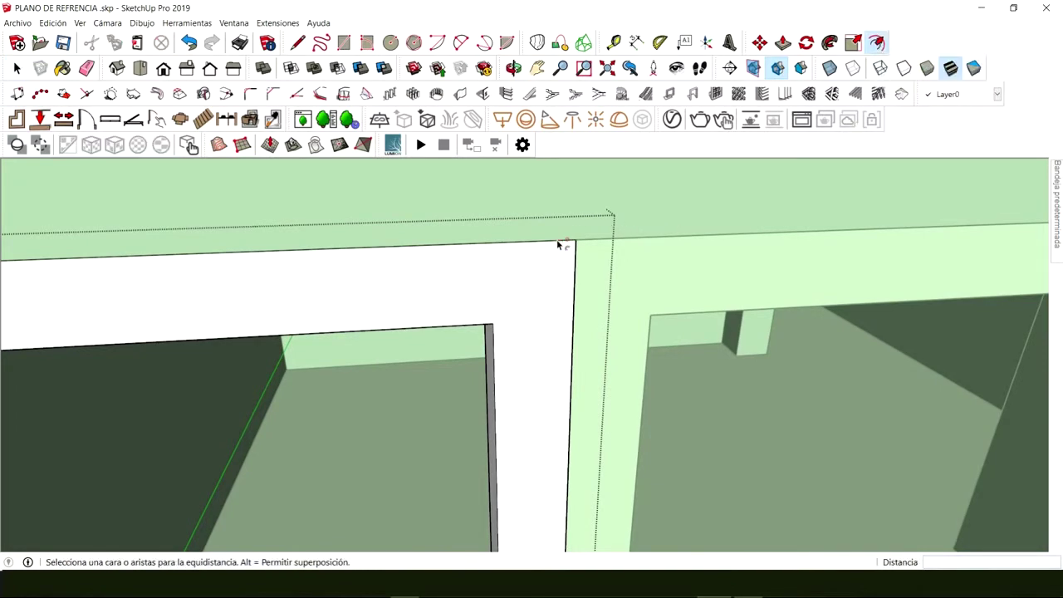
{"action": "key", "text": "space"}
{"action": "left_click", "coordinate": [536, 295]}
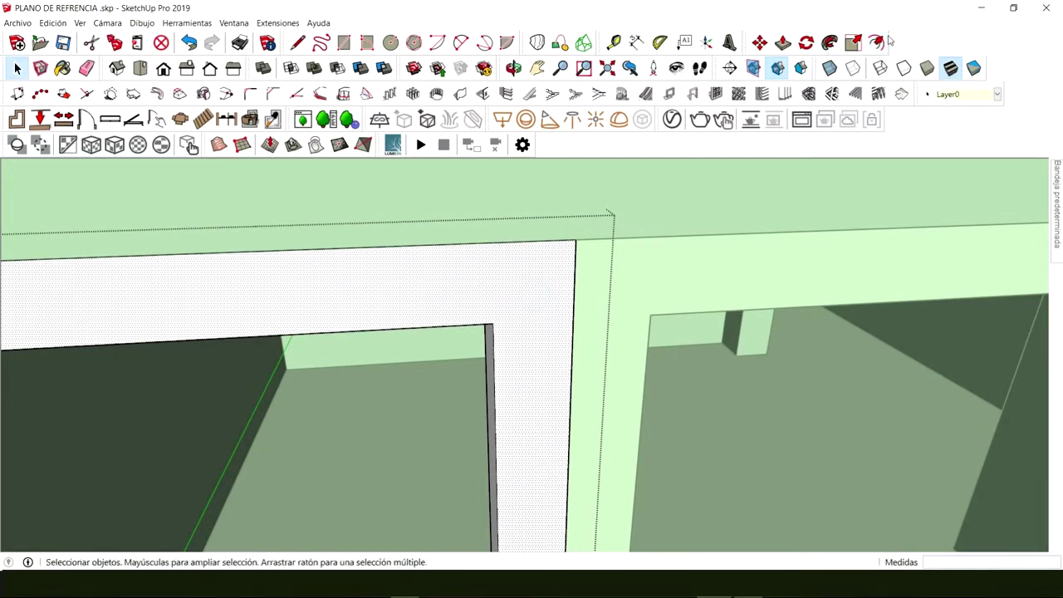
{"action": "left_click", "coordinate": [878, 43]}
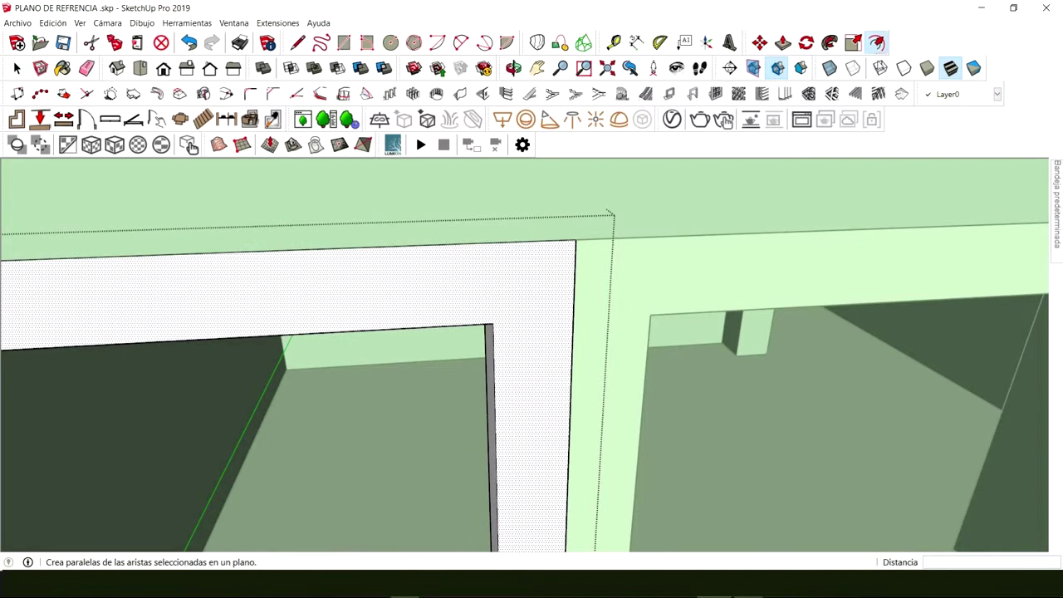
{"action": "left_click", "coordinate": [482, 247]}
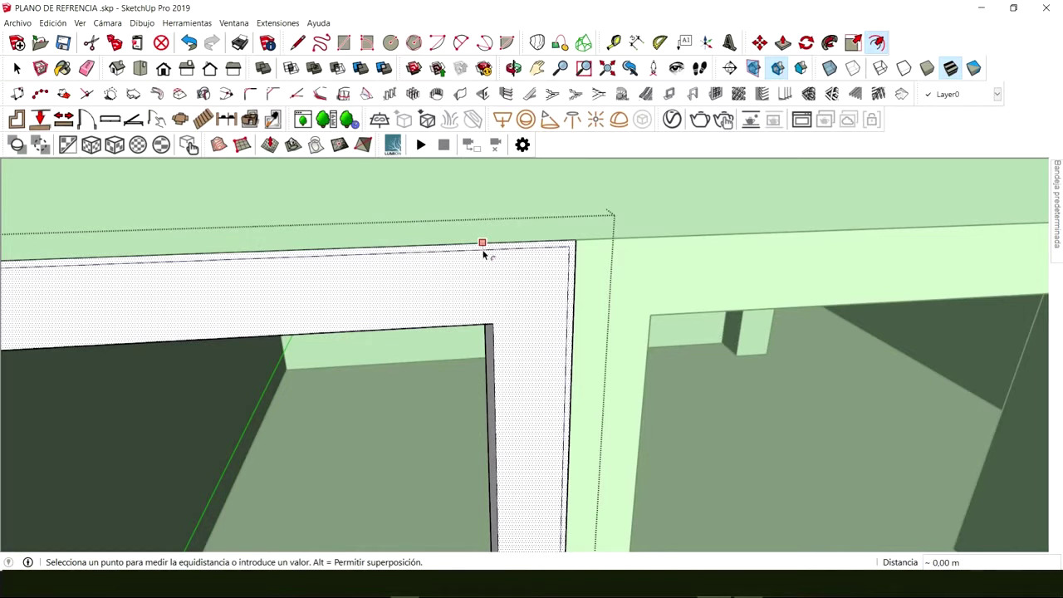
{"action": "left_click", "coordinate": [483, 251]}
Step: Push the narrow border strip on the left frame's exterior face back about 0.01 m to form a recess
{"action": "scroll", "coordinate": [577, 264], "scroll_direction": "up", "scroll_amount": 2}
{"action": "key", "text": "space"}
{"action": "left_click", "coordinate": [580, 255]}
{"action": "scroll", "coordinate": [579, 256], "scroll_direction": "up", "scroll_amount": 1}
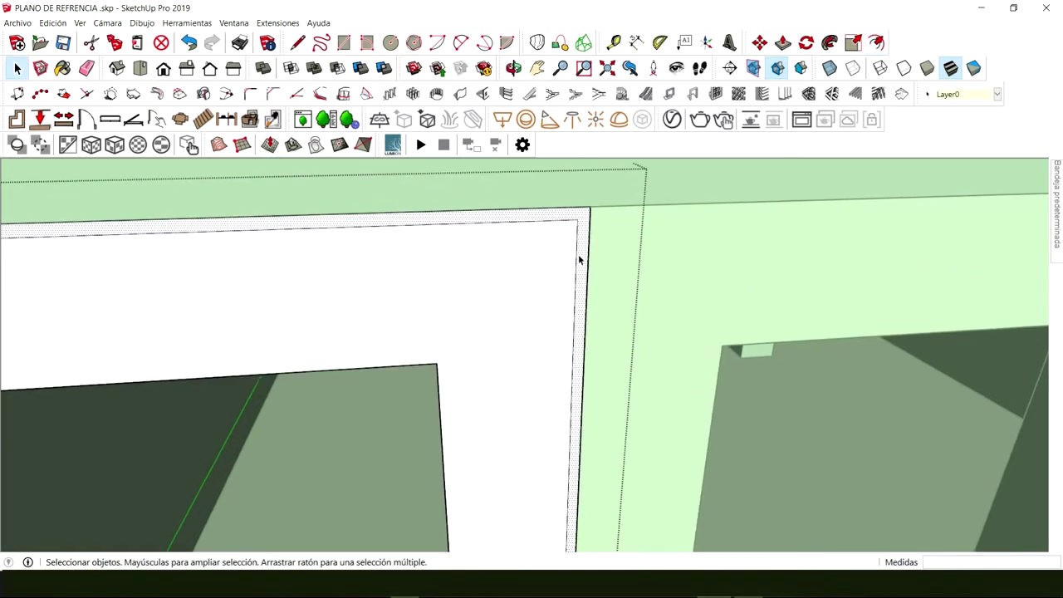
{"action": "middle_click_drag", "start_coordinate": [579, 260], "coordinate": [639, 287]}
{"action": "key", "text": "p"}
{"action": "left_click", "coordinate": [587, 239]}
{"action": "scroll", "coordinate": [582, 249], "scroll_direction": "up", "scroll_amount": 1}
{"action": "key", "text": "space"}
{"action": "key", "text": "p"}
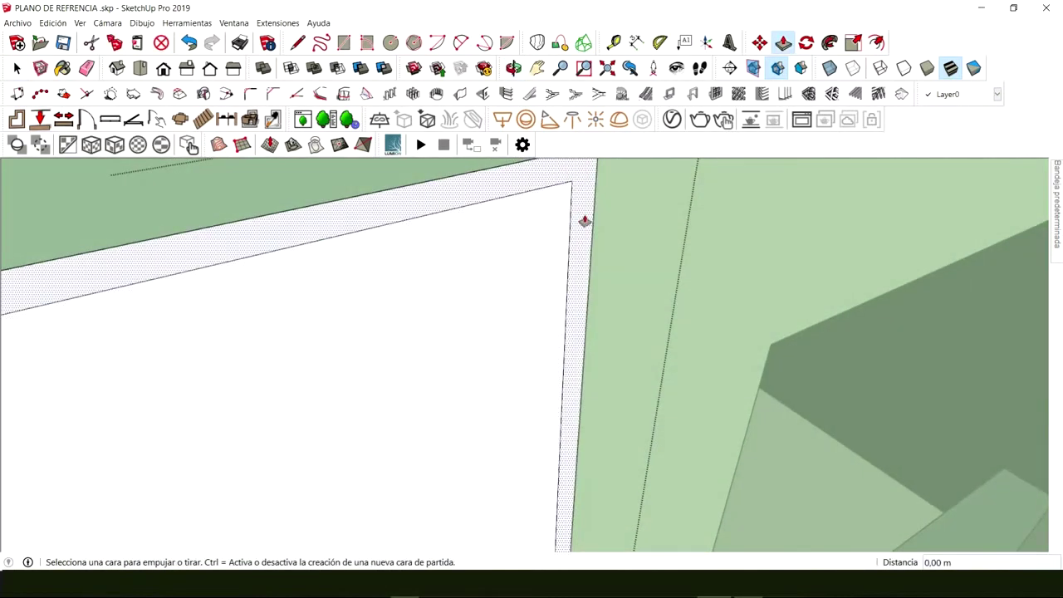
{"action": "left_click", "coordinate": [563, 214]}
{"action": "middle_click_drag", "start_coordinate": [560, 213], "coordinate": [456, 280]}
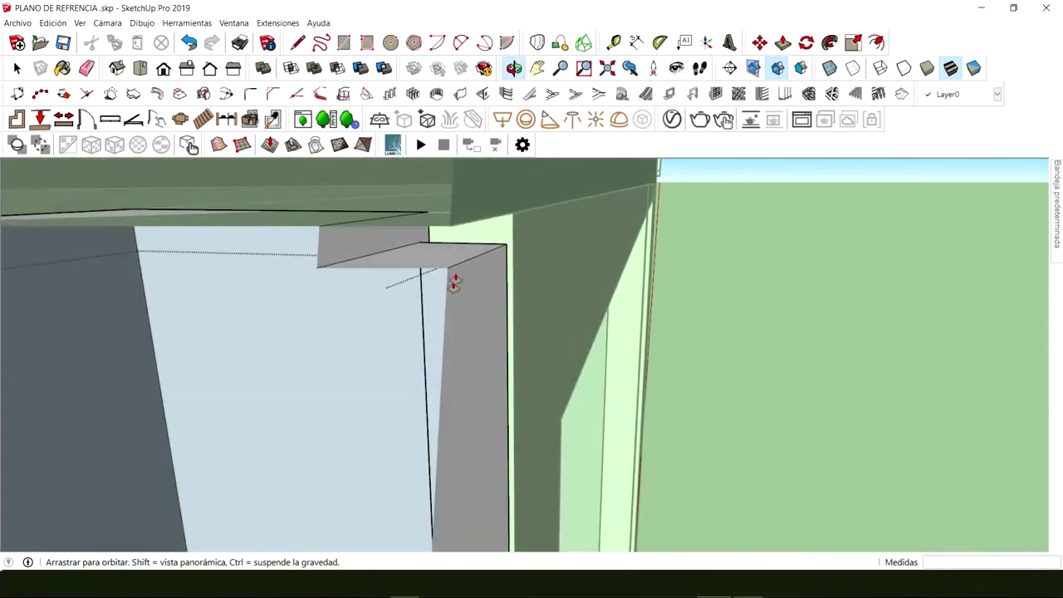
{"action": "left_click", "coordinate": [472, 246]}
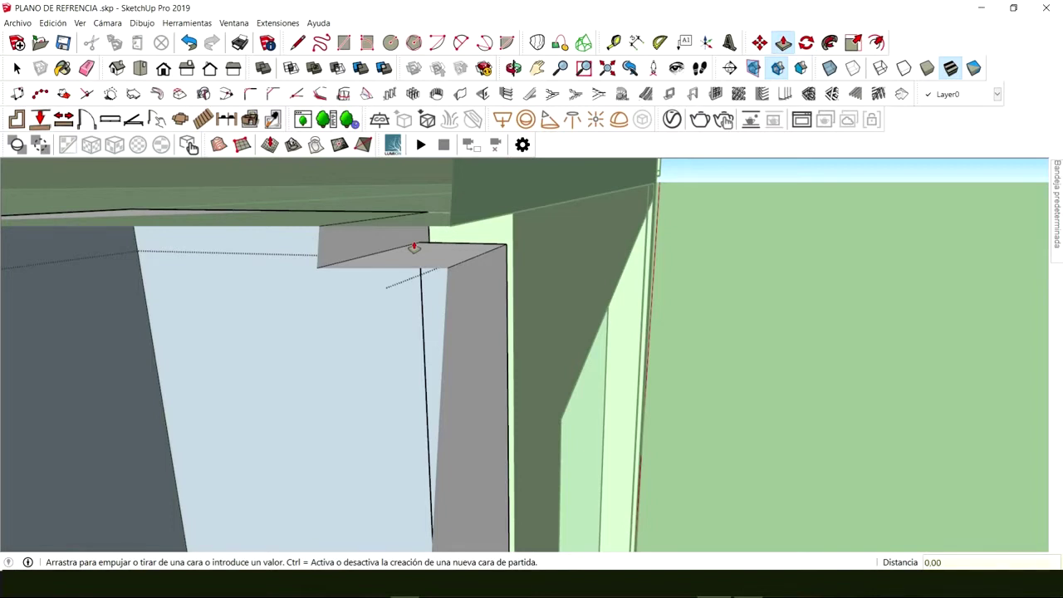
{"action": "left_click", "coordinate": [413, 247]}
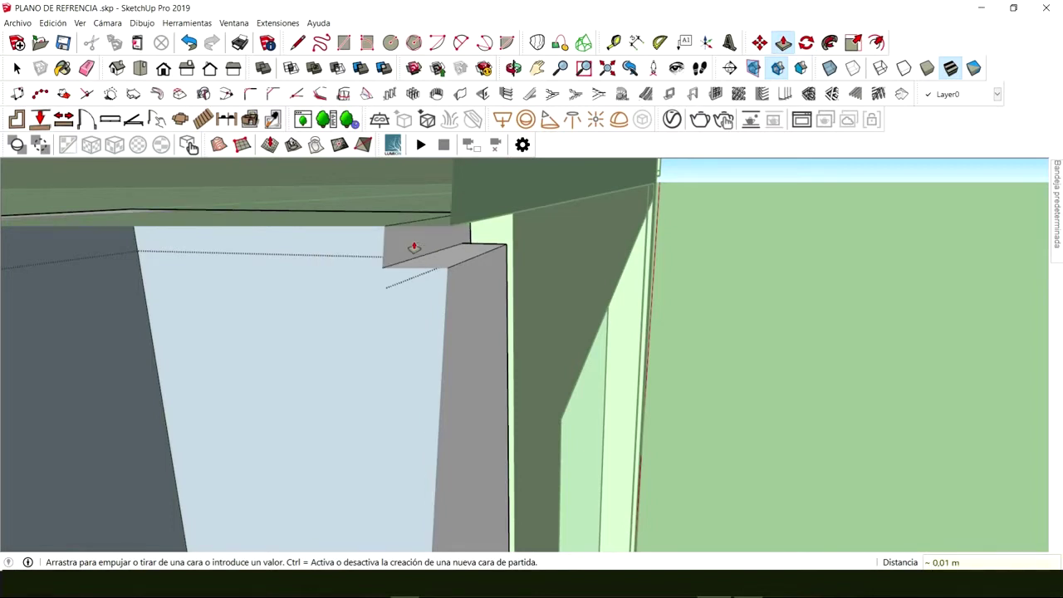
{"action": "key", "text": "space"}
Step: Try to offset the outer edges of the left frame's room-side face inward
{"action": "middle_click_drag", "start_coordinate": [510, 313], "coordinate": [416, 241]}
{"action": "scroll", "coordinate": [404, 349], "scroll_direction": "down", "scroll_amount": 5}
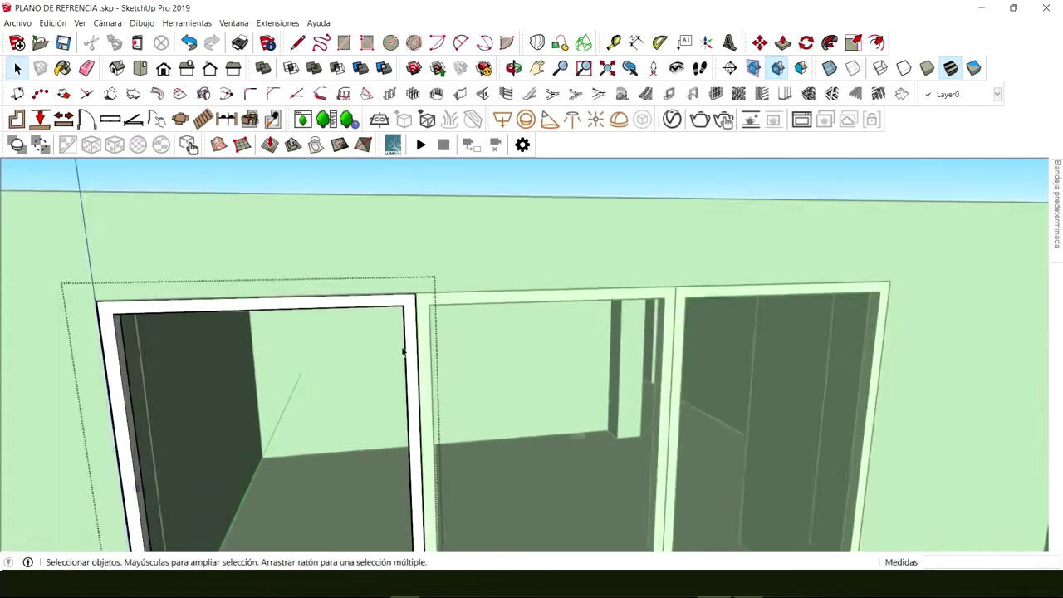
{"action": "middle_click_drag", "start_coordinate": [404, 349], "coordinate": [408, 323]}
{"action": "scroll", "coordinate": [399, 274], "scroll_direction": "up", "scroll_amount": 10}
{"action": "scroll", "coordinate": [385, 260], "scroll_direction": "down", "scroll_amount": 4}
{"action": "scroll", "coordinate": [420, 335], "scroll_direction": "up", "scroll_amount": 5}
{"action": "middle_click_drag", "start_coordinate": [391, 283], "coordinate": [658, 240]}
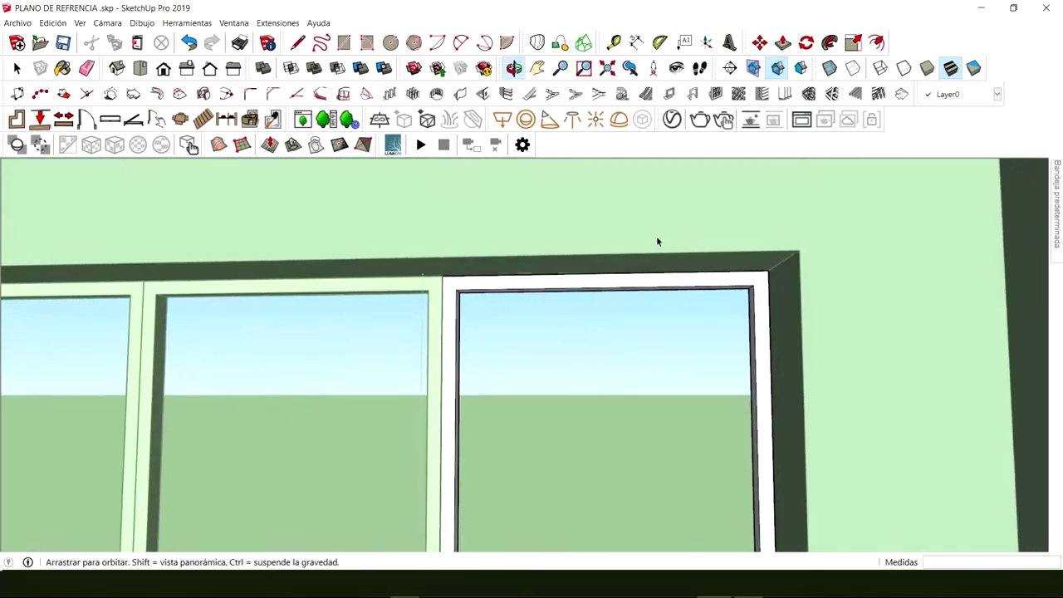
{"action": "scroll", "coordinate": [464, 285], "scroll_direction": "up", "scroll_amount": 4}
{"action": "scroll", "coordinate": [465, 290], "scroll_direction": "up", "scroll_amount": 3}
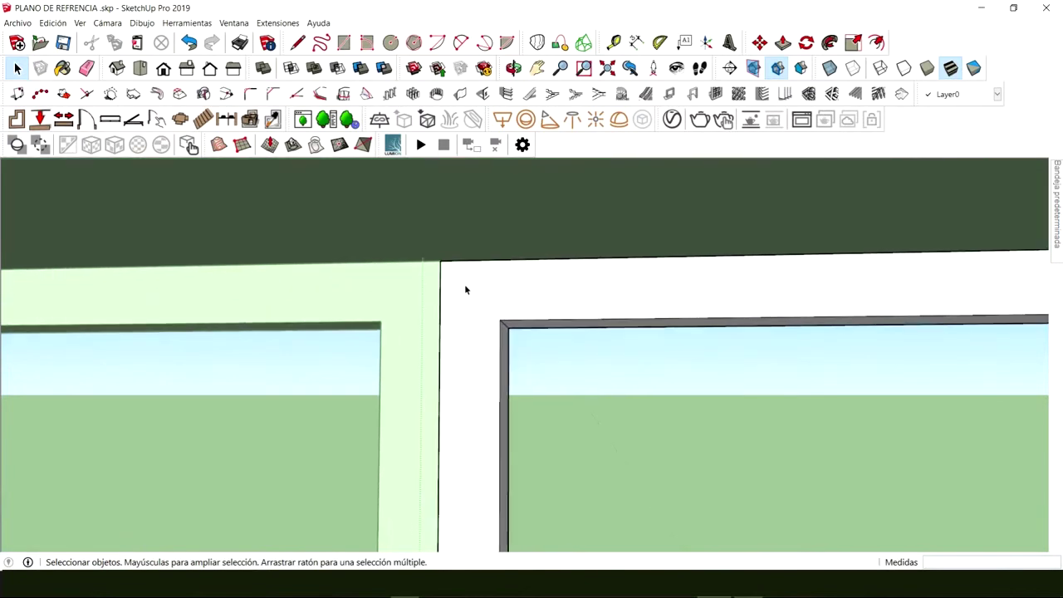
{"action": "left_click", "coordinate": [853, 42]}
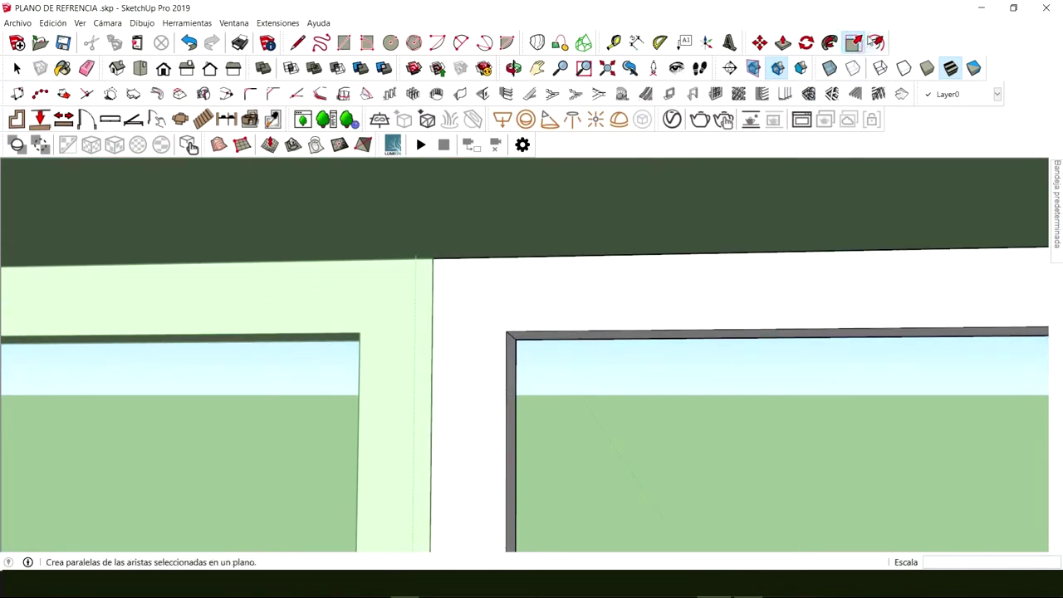
{"action": "key", "text": "space"}
{"action": "left_click", "coordinate": [541, 301]}
{"action": "left_click", "coordinate": [877, 42]}
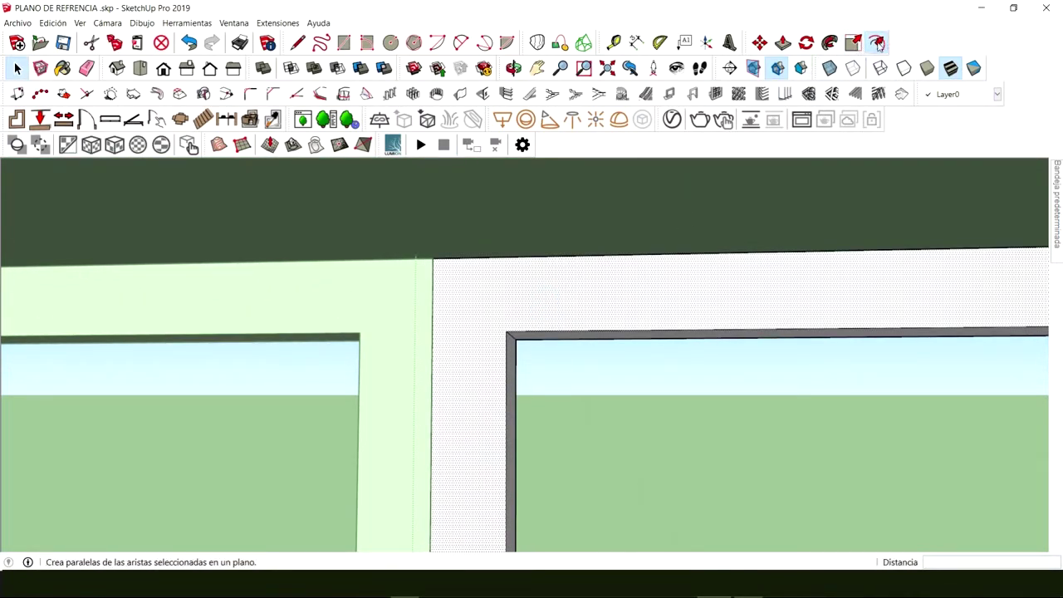
{"action": "left_click", "coordinate": [434, 274]}
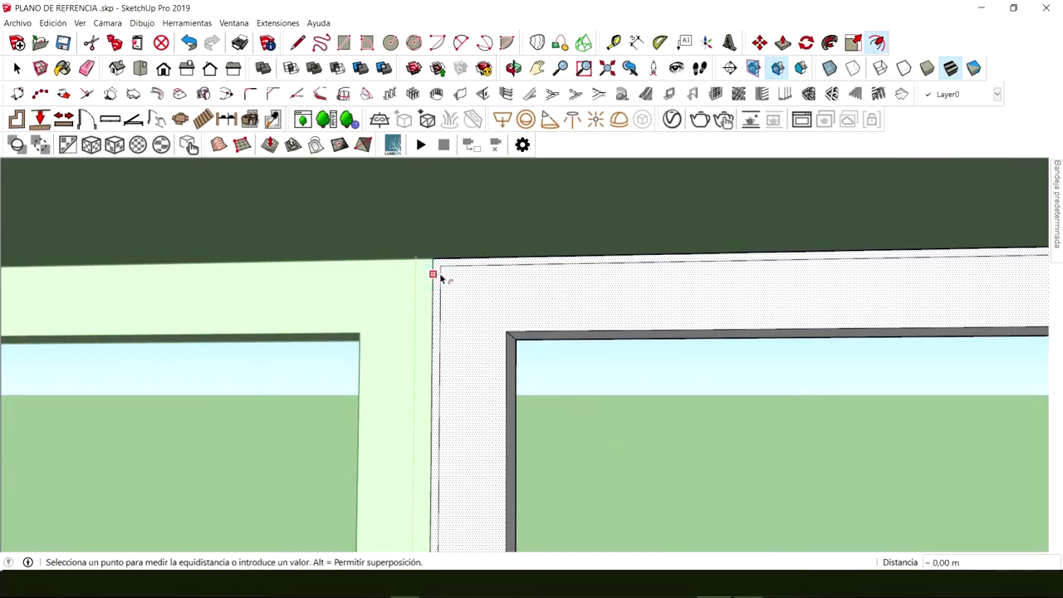
{"action": "middle_click_drag", "start_coordinate": [432, 271], "coordinate": [307, 334]}
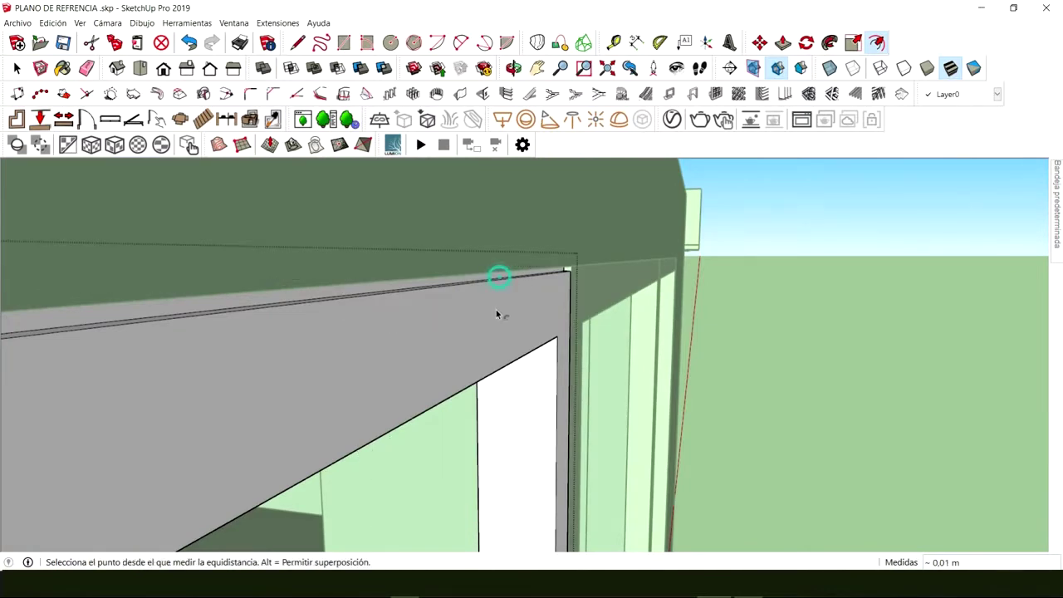
{"action": "middle_click_drag", "start_coordinate": [498, 280], "coordinate": [476, 316]}
{"action": "key", "text": "space"}
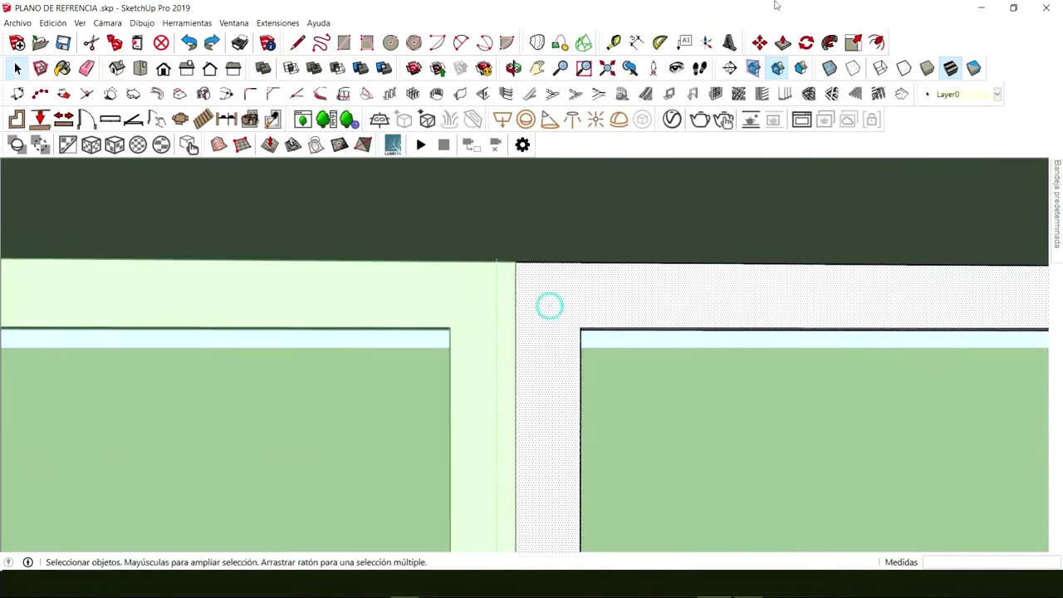
Step: Offset the outer edges of the left frame's room-side face slightly inward to form a narrow border strip
{"action": "left_click", "coordinate": [853, 42]}
{"action": "left_click", "coordinate": [876, 42]}
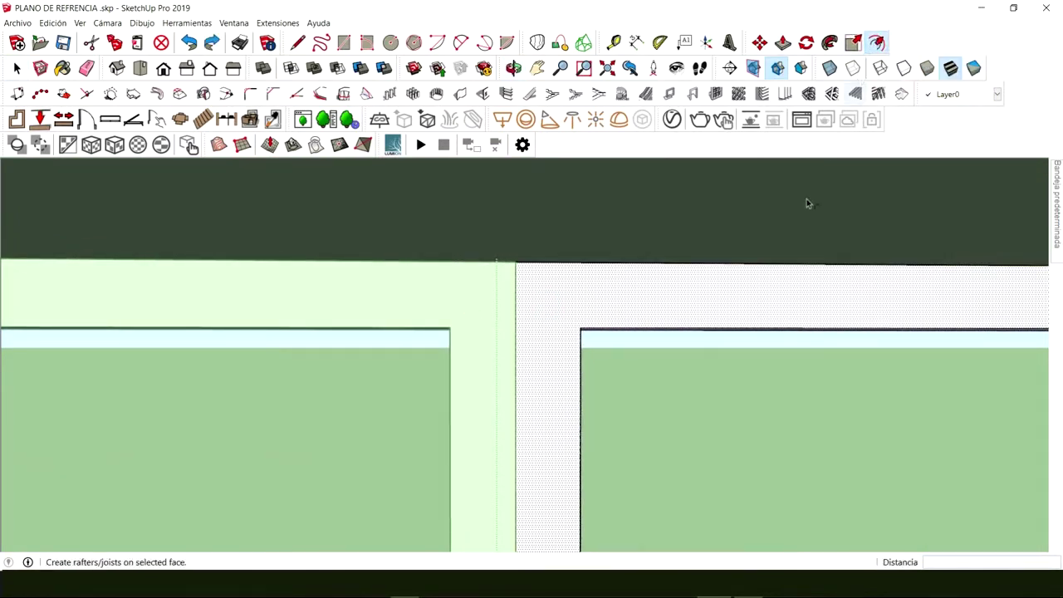
{"action": "left_click", "coordinate": [520, 338]}
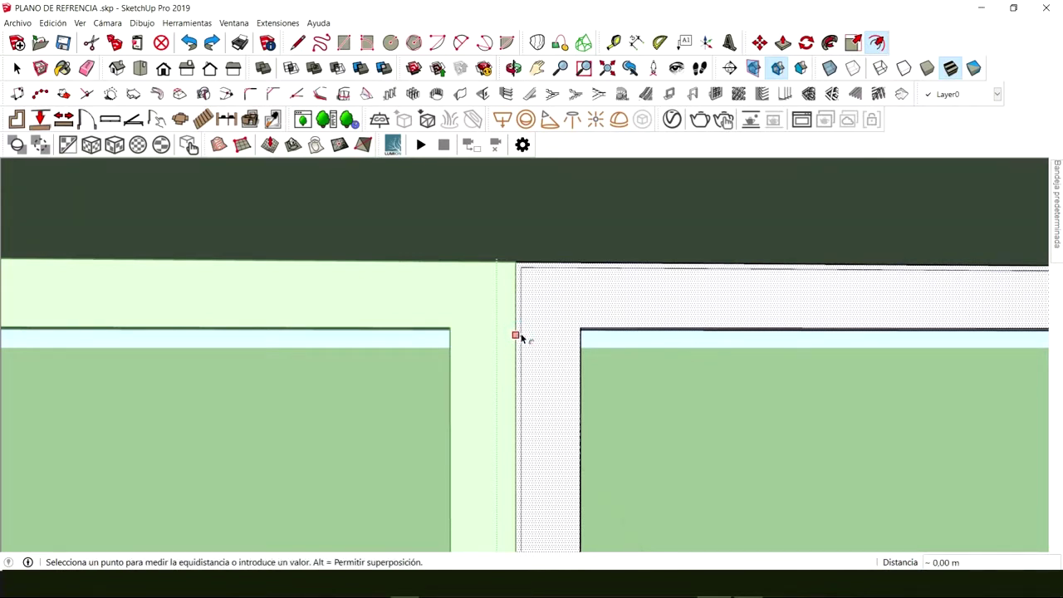
{"action": "left_click", "coordinate": [522, 336]}
Step: Push the narrow border strip on the left frame's room-side face back about 0.01 m
{"action": "key", "text": "space"}
{"action": "middle_click_drag", "start_coordinate": [545, 336], "coordinate": [580, 339]}
{"action": "scroll", "coordinate": [525, 277], "scroll_direction": "up", "scroll_amount": 5}
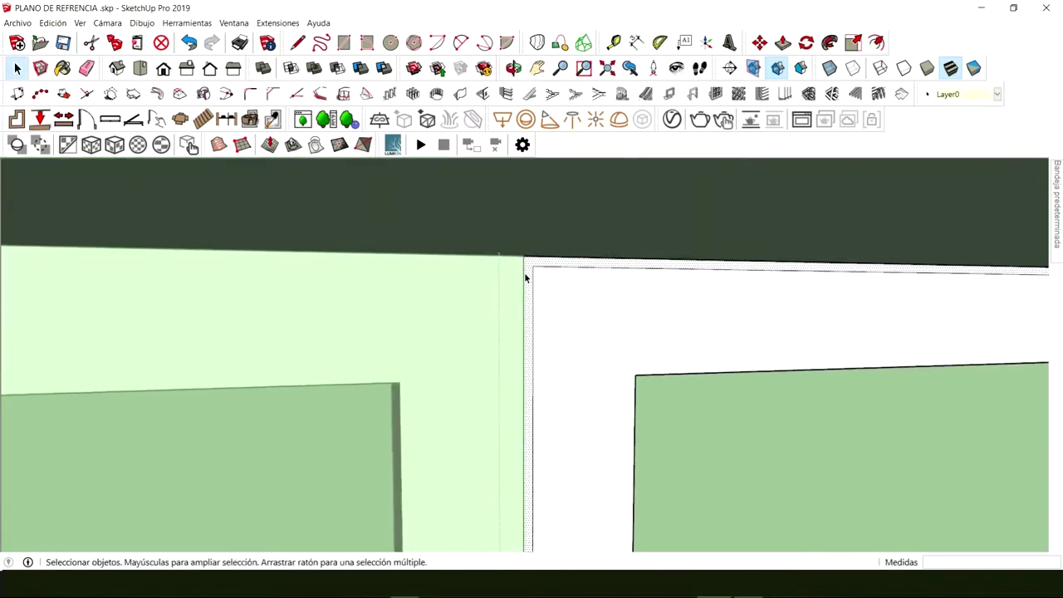
{"action": "middle_click_drag", "start_coordinate": [532, 304], "coordinate": [108, 299]}
{"action": "key", "text": "p"}
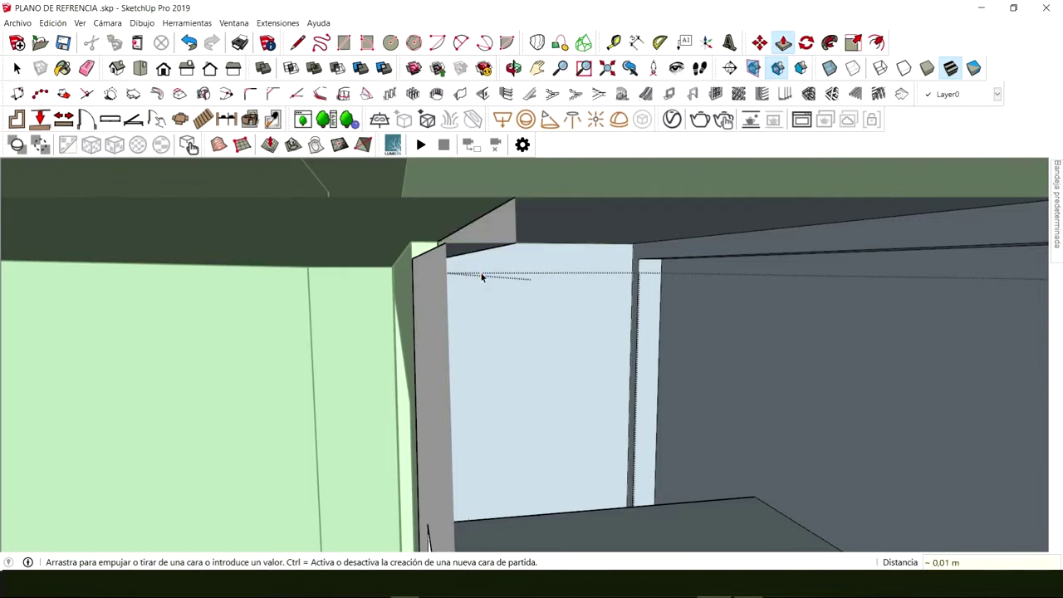
{"action": "key", "text": "space"}
Step: Fit the whole model in view and return to the room side of the left frame to examine it
{"action": "middle_click_drag", "start_coordinate": [459, 285], "coordinate": [535, 285]}
{"action": "scroll", "coordinate": [664, 333], "scroll_direction": "up", "scroll_amount": 6}
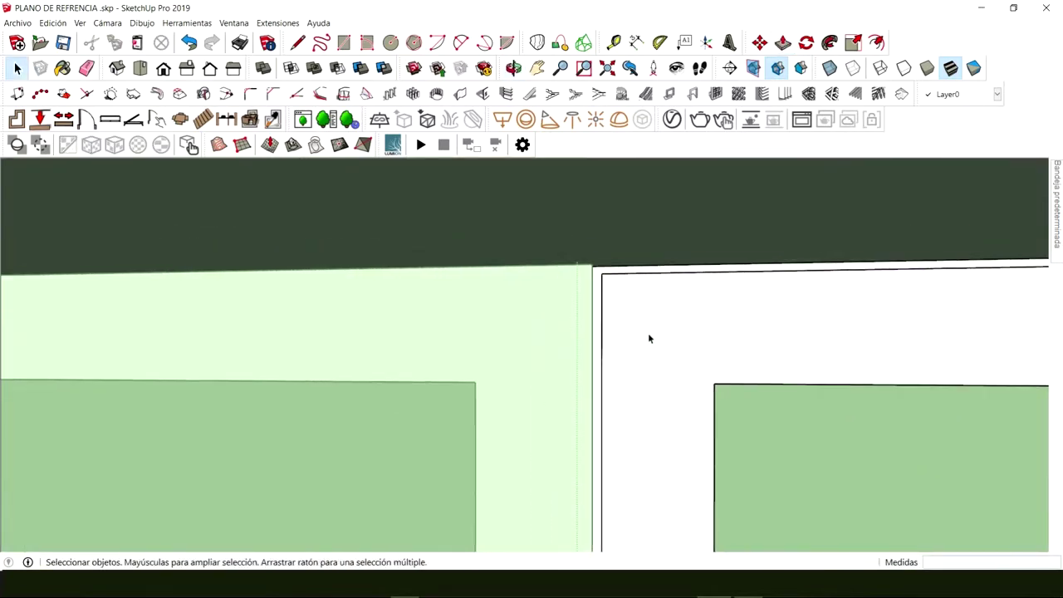
{"action": "scroll", "coordinate": [499, 333], "scroll_direction": "up", "scroll_amount": 3}
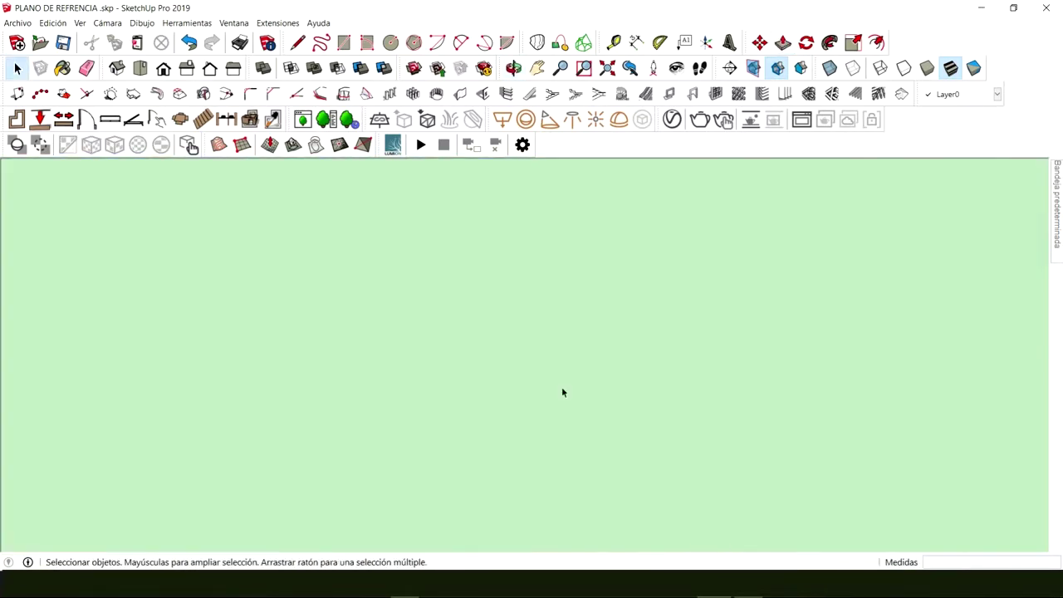
{"action": "middle_click_drag", "start_coordinate": [562, 388], "coordinate": [430, 294]}
{"action": "scroll", "coordinate": [486, 323], "scroll_direction": "up", "scroll_amount": 2}
{"action": "middle_click_drag", "start_coordinate": [513, 277], "coordinate": [634, 280]}
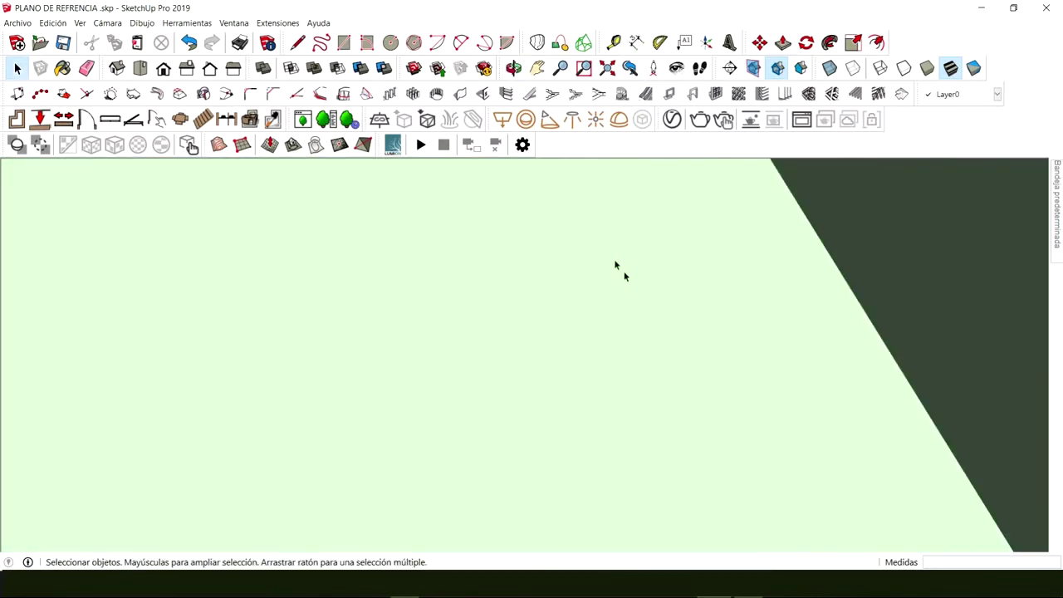
{"action": "middle_click_drag", "start_coordinate": [537, 342], "coordinate": [496, 338]}
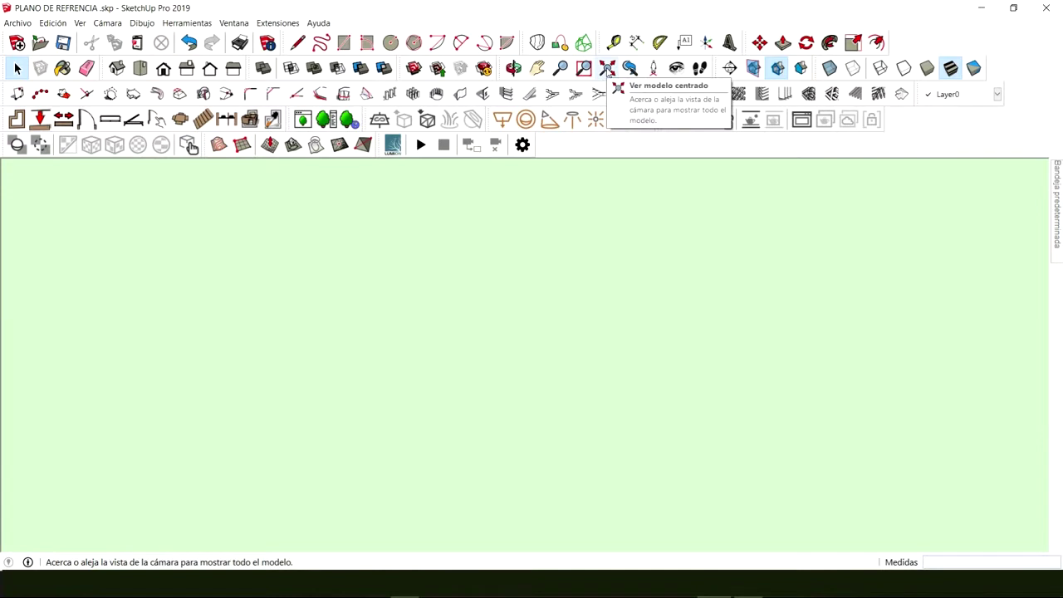
{"action": "left_click", "coordinate": [607, 68]}
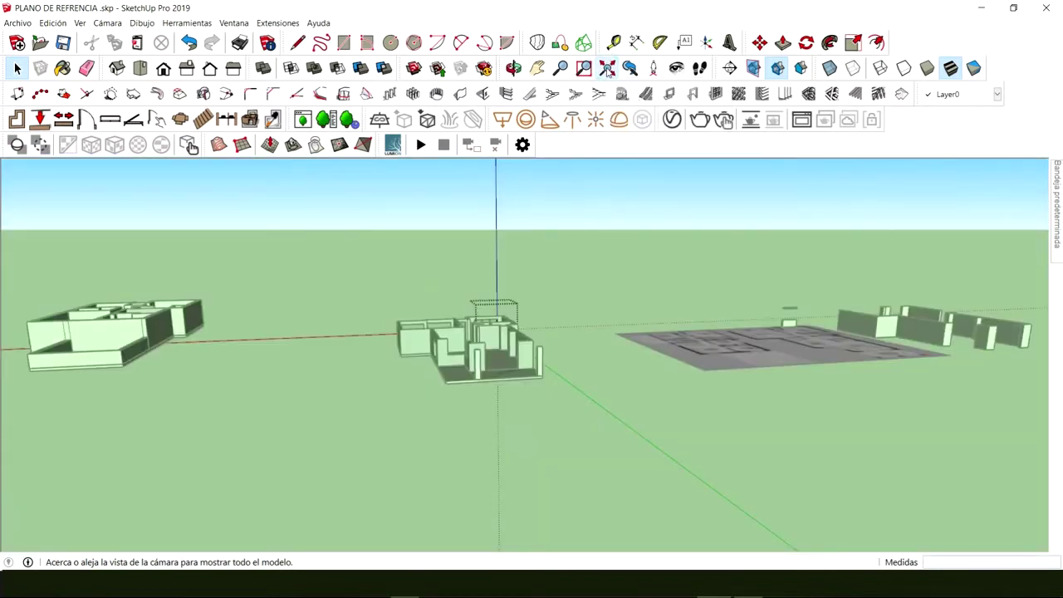
{"action": "scroll", "coordinate": [504, 353], "scroll_direction": "up", "scroll_amount": 10}
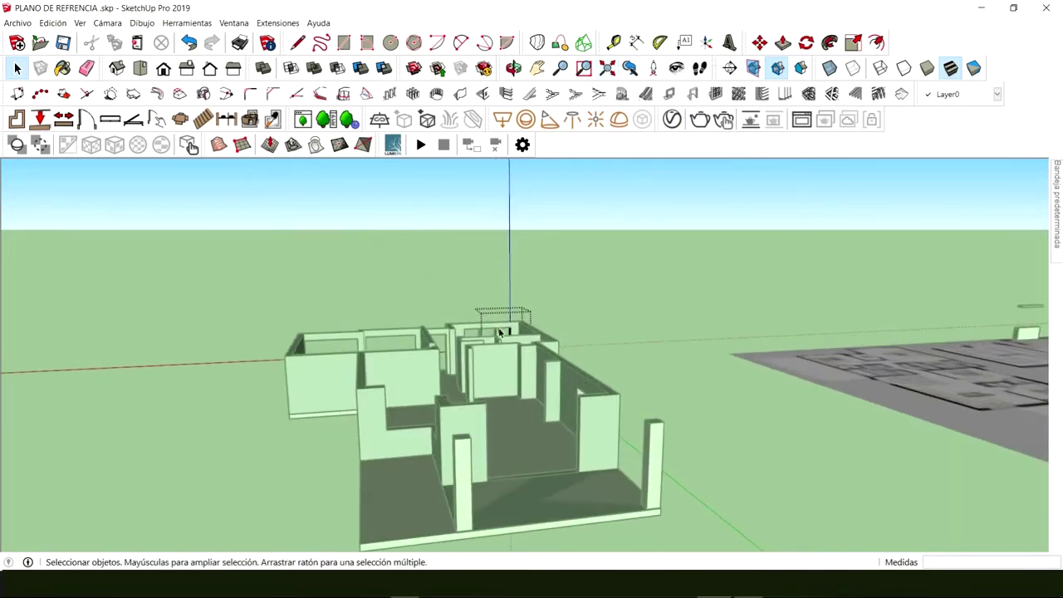
{"action": "scroll", "coordinate": [507, 354], "scroll_direction": "up", "scroll_amount": 4}
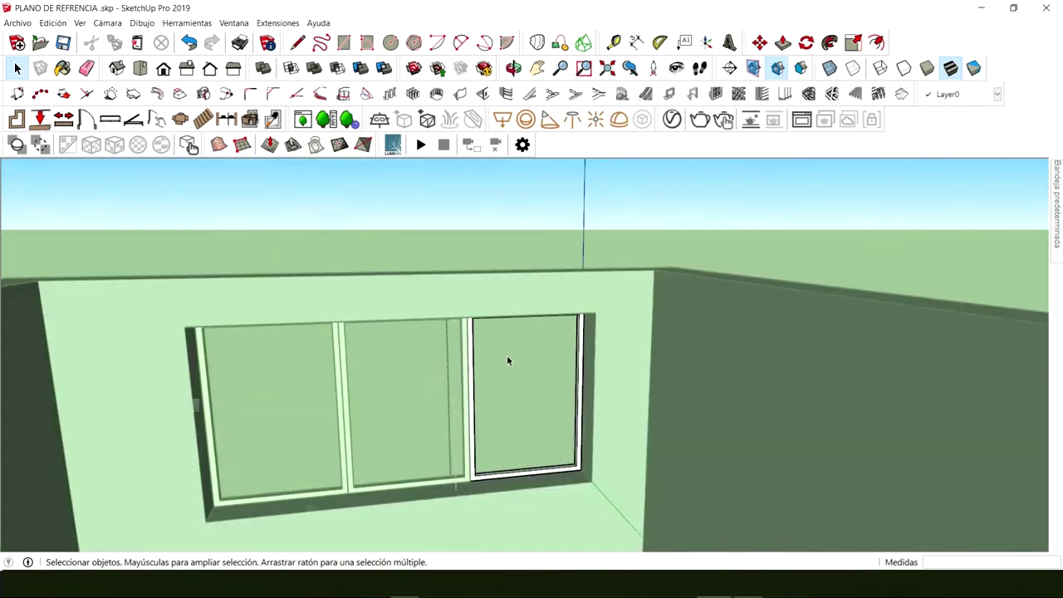
{"action": "scroll", "coordinate": [515, 348], "scroll_direction": "up", "scroll_amount": 3}
{"action": "key", "text": "o"}
{"action": "left_click_drag", "start_coordinate": [519, 347], "coordinate": [451, 361]}
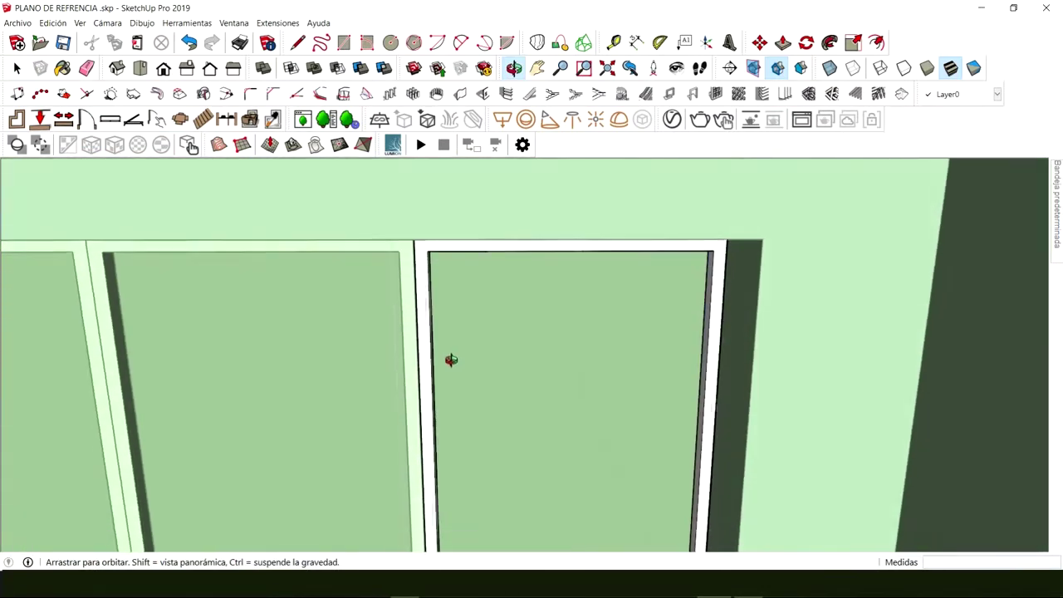
Step: Leave the left frame's group and paste the three copied panes in place inside the window frames
{"action": "key", "text": "space"}
{"action": "middle_click_drag", "start_coordinate": [219, 241], "coordinate": [490, 441]}
{"action": "left_click", "coordinate": [53, 22]}
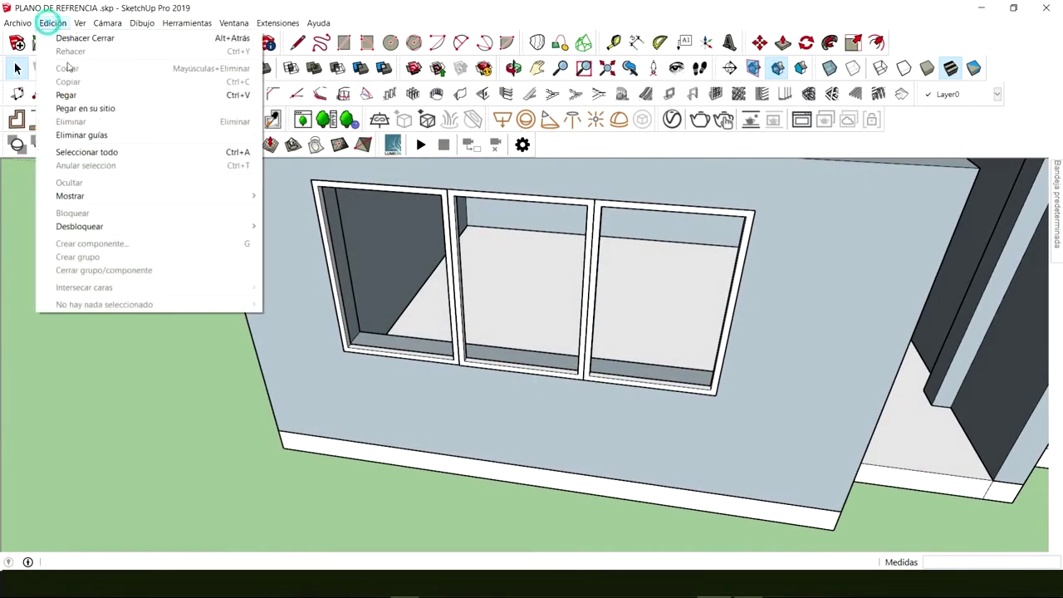
{"action": "left_click", "coordinate": [103, 114]}
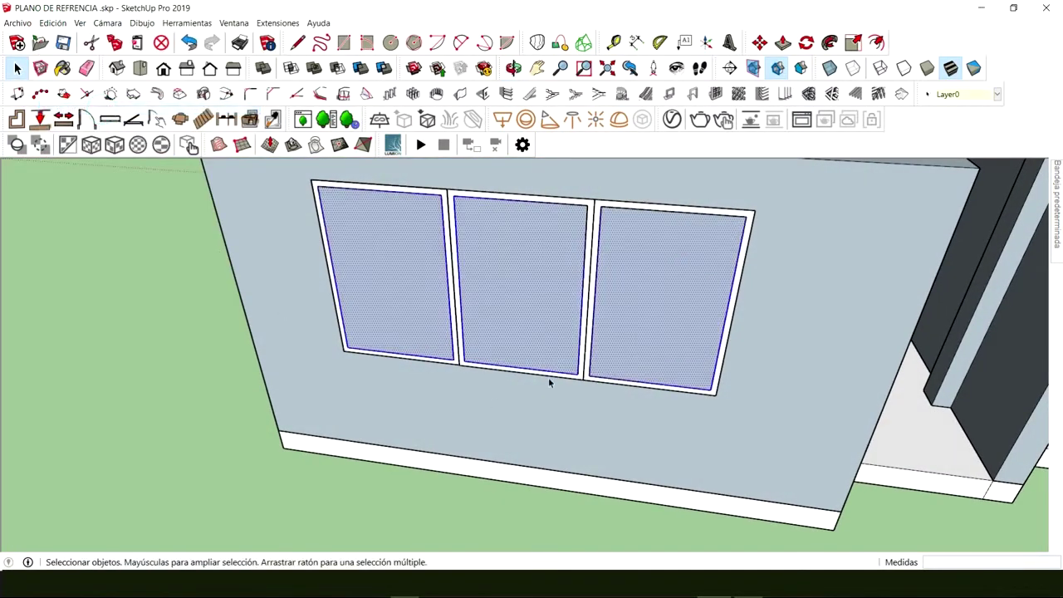
{"action": "middle_click_drag", "start_coordinate": [548, 377], "coordinate": [565, 311]}
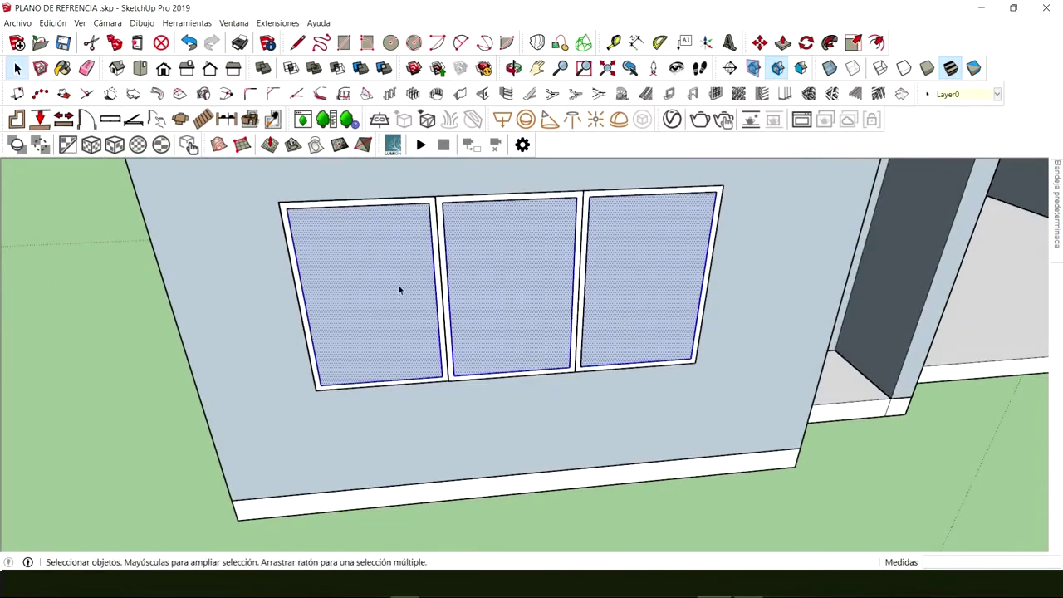
Step: Make separate groups of the left, middle and right panes of the window
{"action": "left_click", "coordinate": [380, 268]}
{"action": "right_click", "coordinate": [380, 268]}
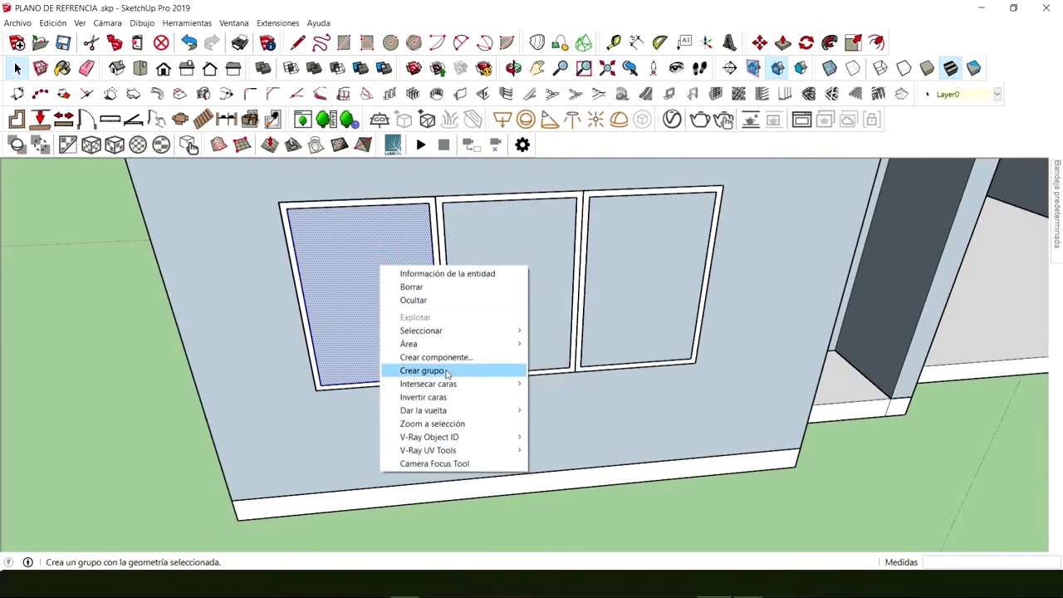
{"action": "left_click", "coordinate": [407, 368]}
{"action": "left_click", "coordinate": [510, 250]}
{"action": "right_click", "coordinate": [510, 249]}
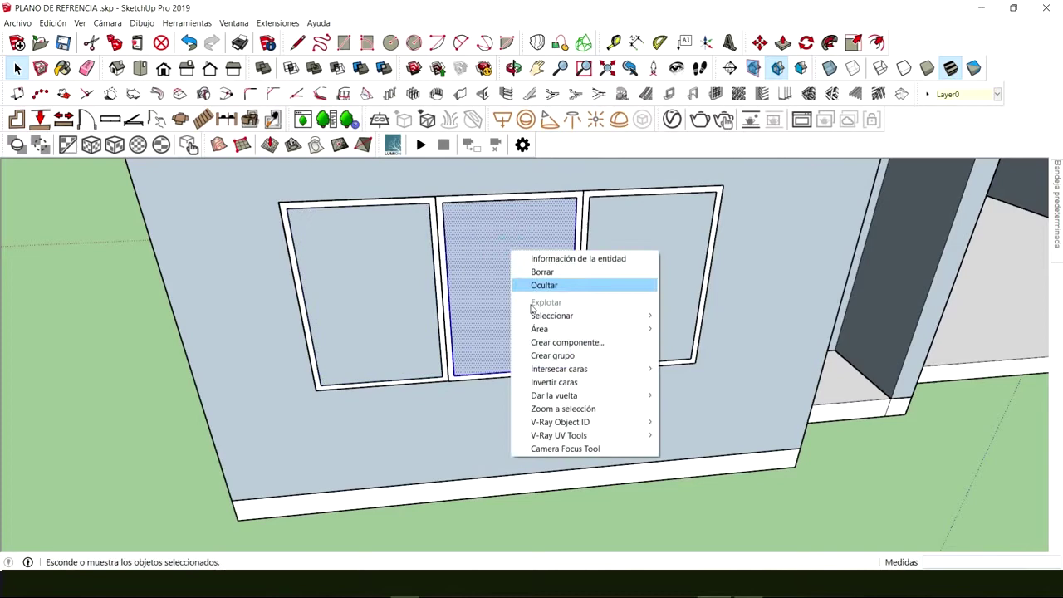
{"action": "left_click", "coordinate": [547, 356]}
{"action": "left_click", "coordinate": [630, 248]}
{"action": "right_click", "coordinate": [631, 248]}
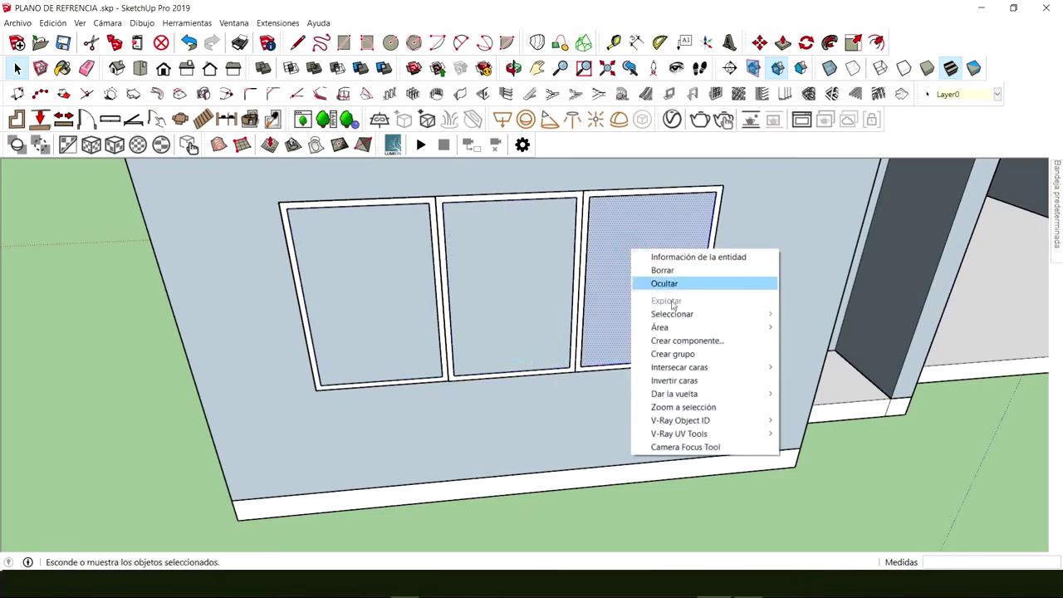
{"action": "left_click", "coordinate": [677, 358]}
Step: Inside the group of the window's left pane (seen from outside), extrude the pane face slightly to give it thickness
{"action": "scroll", "coordinate": [370, 262], "scroll_direction": "up", "scroll_amount": 2}
{"action": "middle_click_drag", "start_coordinate": [369, 263], "coordinate": [657, 330]}
{"action": "left_click", "coordinate": [420, 299]}
{"action": "scroll", "coordinate": [572, 373], "scroll_direction": "up", "scroll_amount": 3}
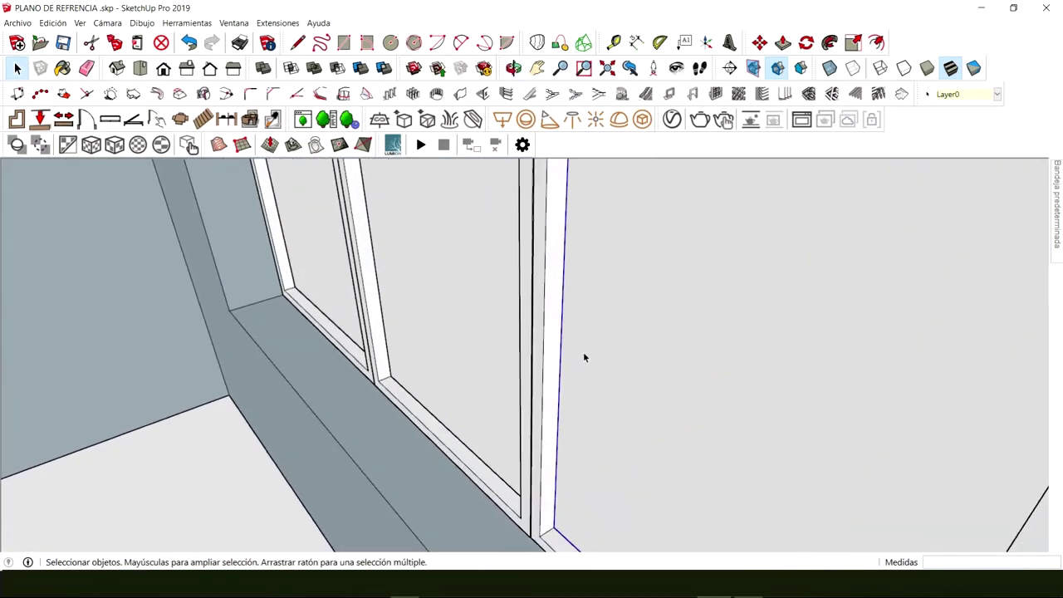
{"action": "left_click", "coordinate": [596, 371]}
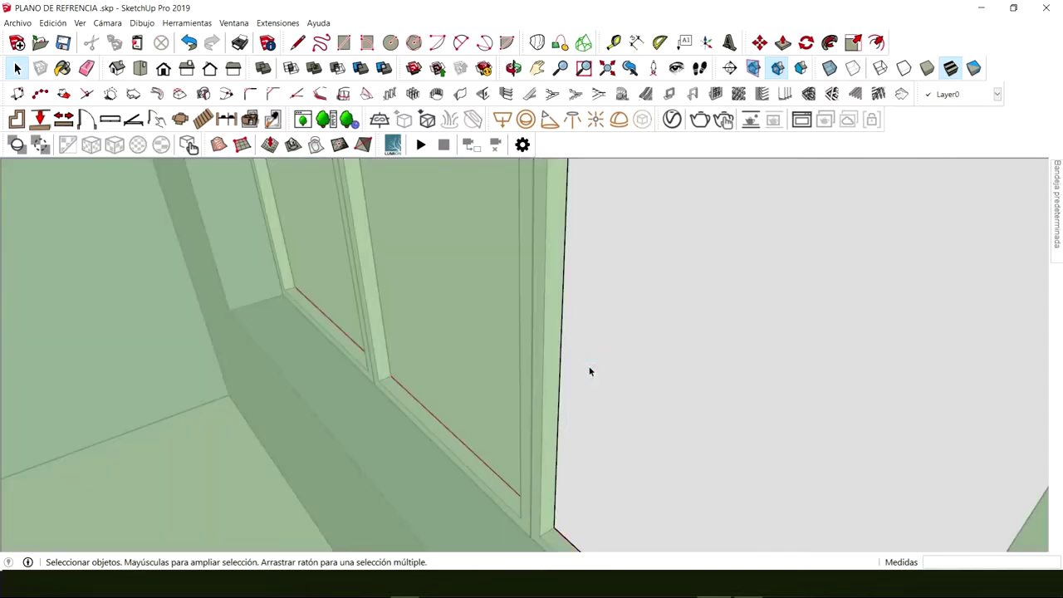
{"action": "key", "text": "p"}
{"action": "left_click", "coordinate": [604, 346]}
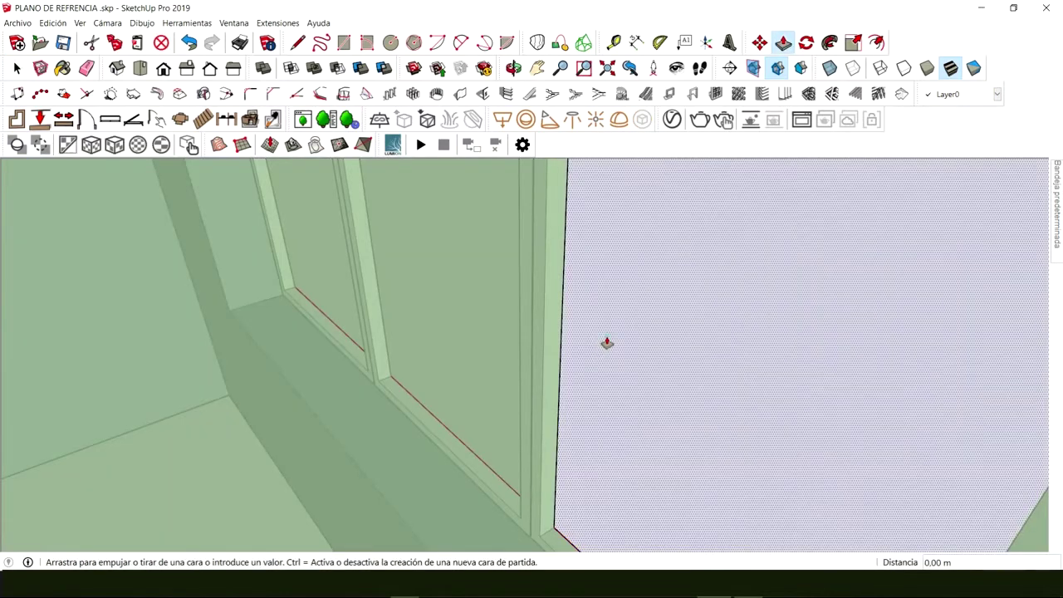
{"action": "left_click", "coordinate": [604, 347]}
{"action": "key", "text": "space"}
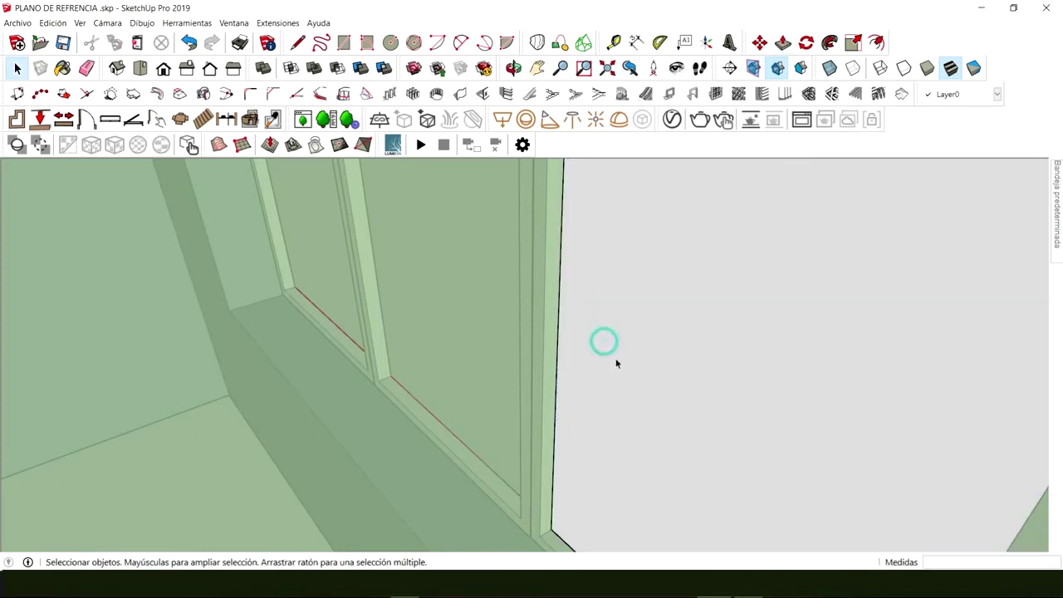
{"action": "middle_click_drag", "start_coordinate": [615, 361], "coordinate": [374, 382]}
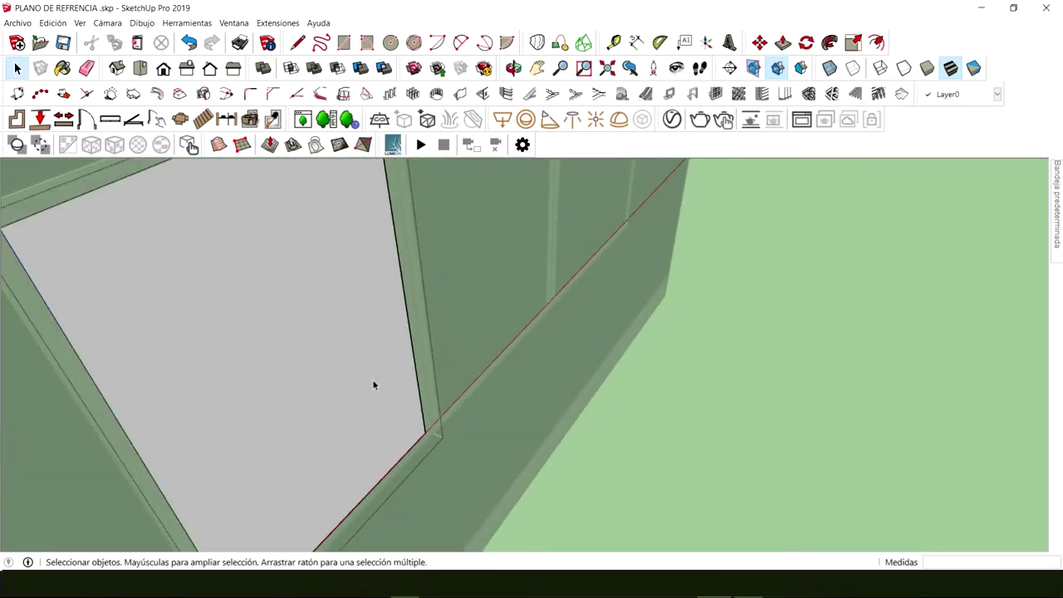
{"action": "left_click", "coordinate": [422, 450]}
Step: Move the thickened left pane back about 0.01 m from the frame's outer face toward the room side
{"action": "scroll", "coordinate": [410, 441], "scroll_direction": "up", "scroll_amount": 1}
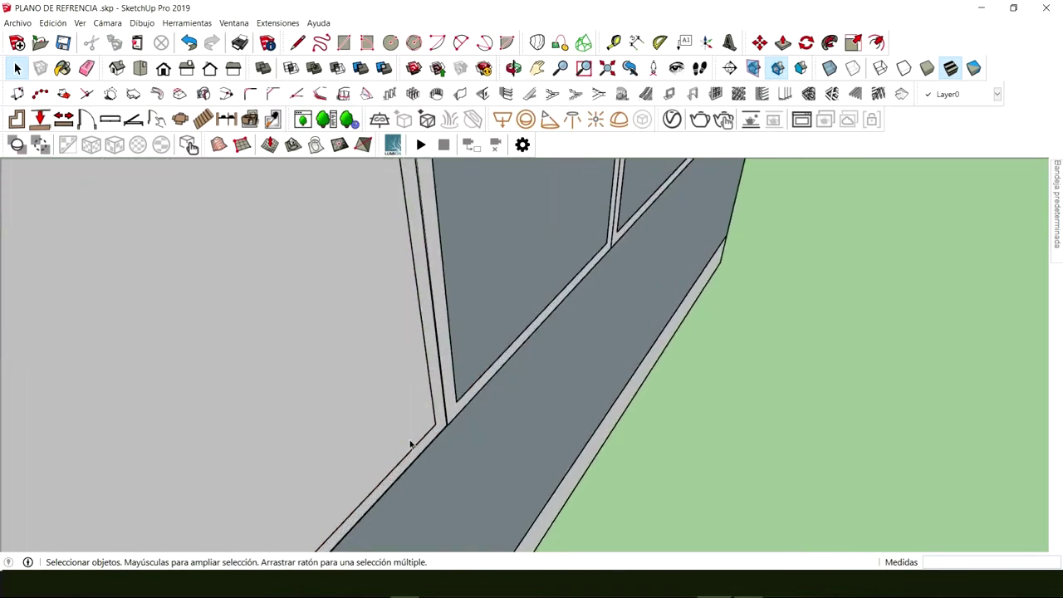
{"action": "left_click", "coordinate": [411, 444]}
{"action": "middle_click_drag", "start_coordinate": [404, 427], "coordinate": [485, 428]}
{"action": "key", "text": "m"}
{"action": "left_click", "coordinate": [463, 435]}
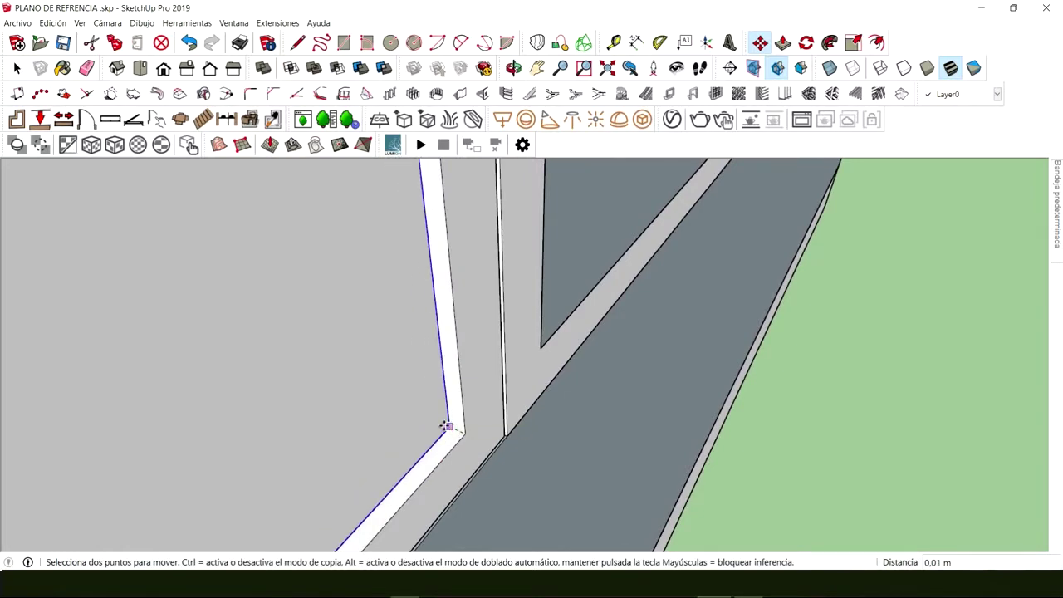
{"action": "middle_click_drag", "start_coordinate": [499, 385], "coordinate": [445, 474]}
{"action": "key", "text": "space"}
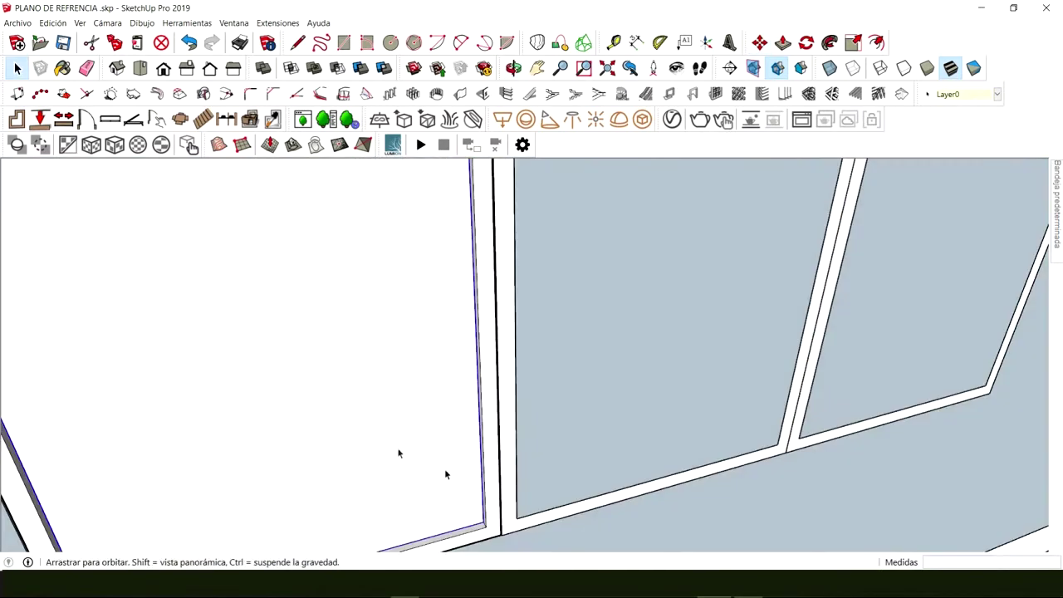
Step: Delete the middle and right panes and their frames, leaving only the left window panel in the opening
{"action": "scroll", "coordinate": [368, 429], "scroll_direction": "down", "scroll_amount": 5}
{"action": "middle_click_drag", "start_coordinate": [334, 368], "coordinate": [858, 399]}
{"action": "scroll", "coordinate": [610, 328], "scroll_direction": "up", "scroll_amount": 10}
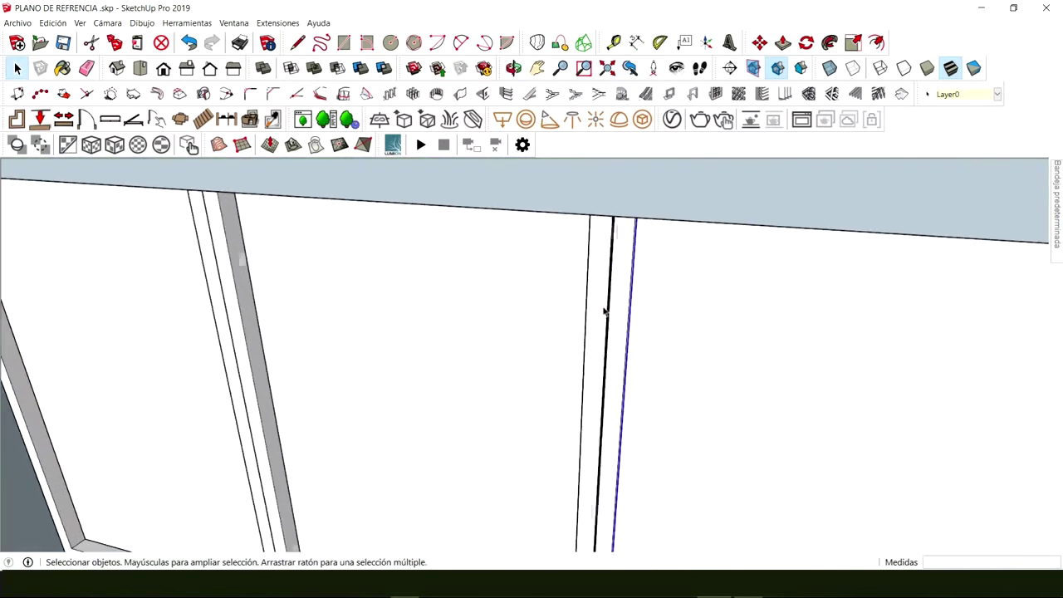
{"action": "scroll", "coordinate": [614, 314], "scroll_direction": "down", "scroll_amount": 8}
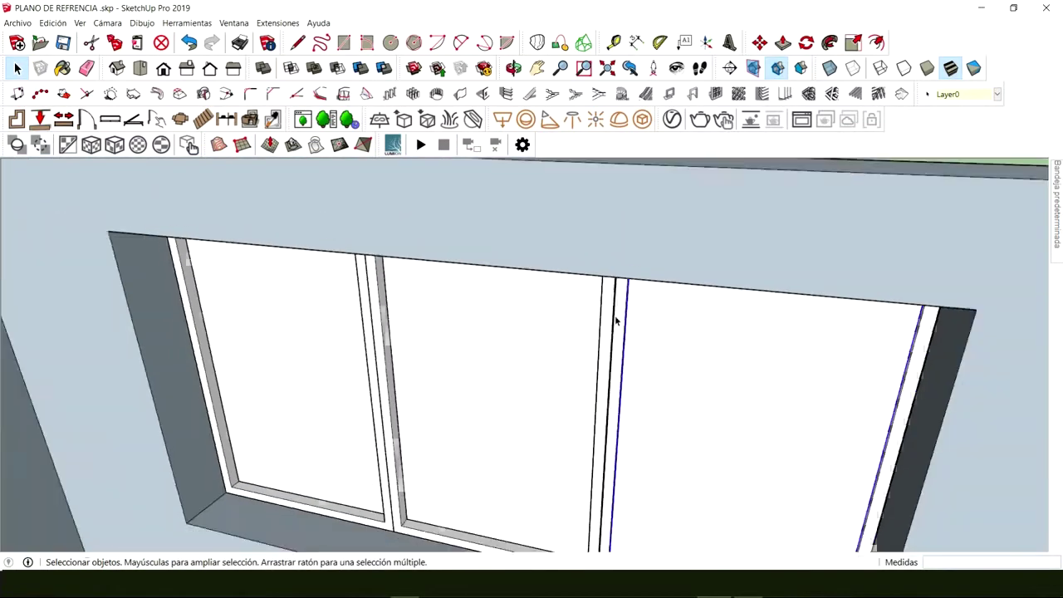
{"action": "middle_click_drag", "start_coordinate": [618, 308], "coordinate": [447, 315]}
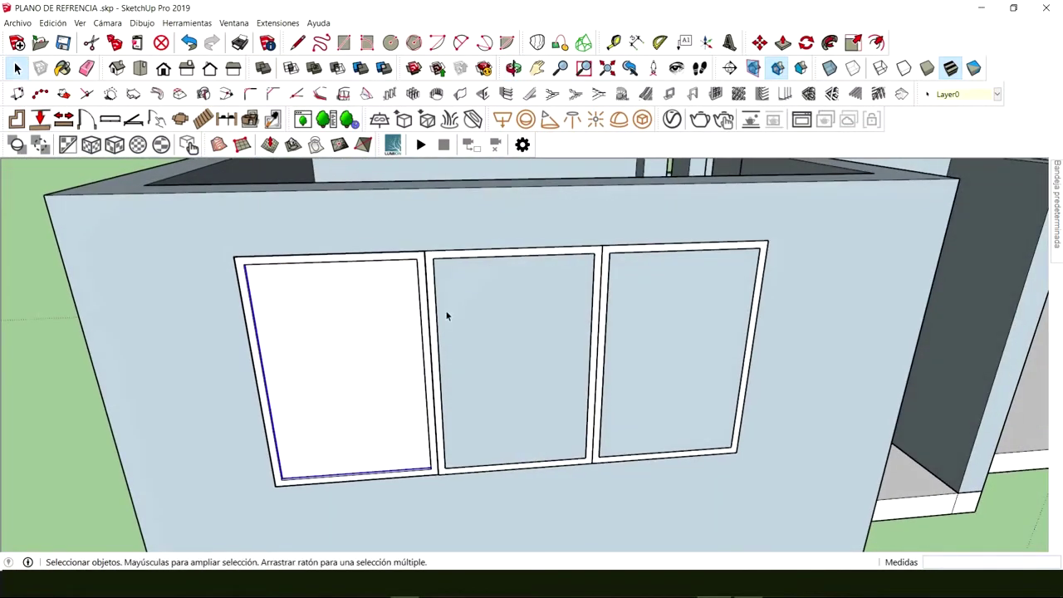
{"action": "left_click", "coordinate": [520, 325]}
{"action": "key", "text": "Delete"}
{"action": "left_click", "coordinate": [576, 313]}
{"action": "key", "text": "Delete"}
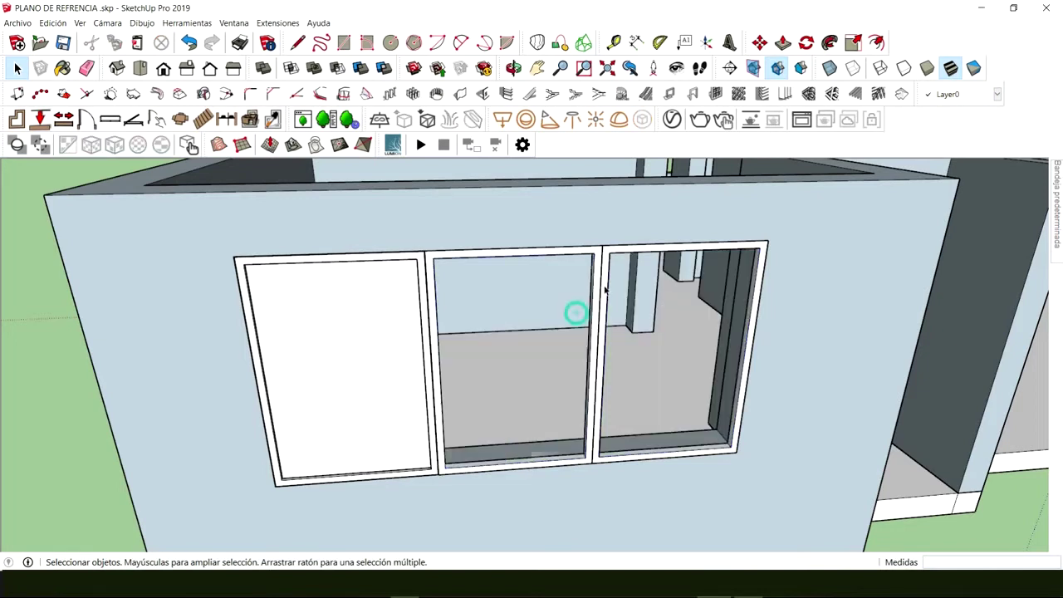
{"action": "key", "text": "Delete"}
{"action": "left_click", "coordinate": [603, 272]}
{"action": "key", "text": "Delete"}
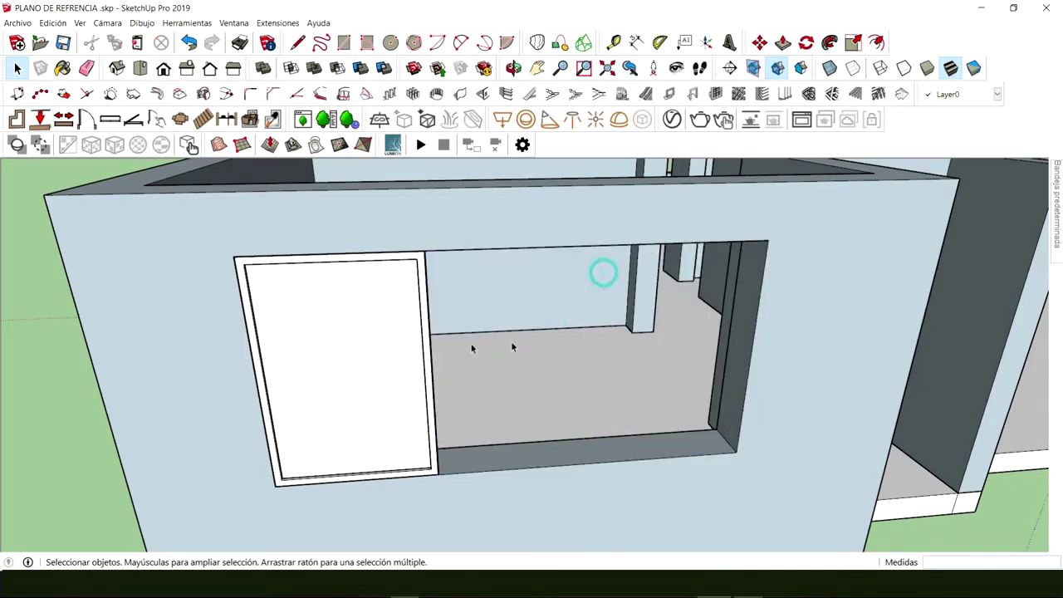
Step: Group the left pane together with its surrounding frame as one window panel
{"action": "left_click", "coordinate": [347, 322]}
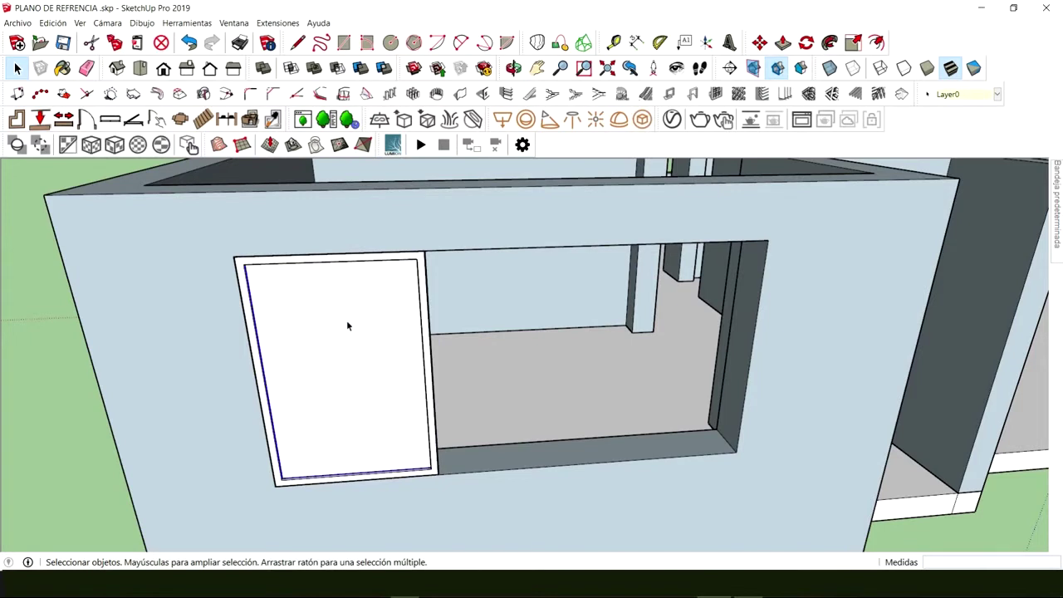
{"action": "right_click", "coordinate": [422, 269]}
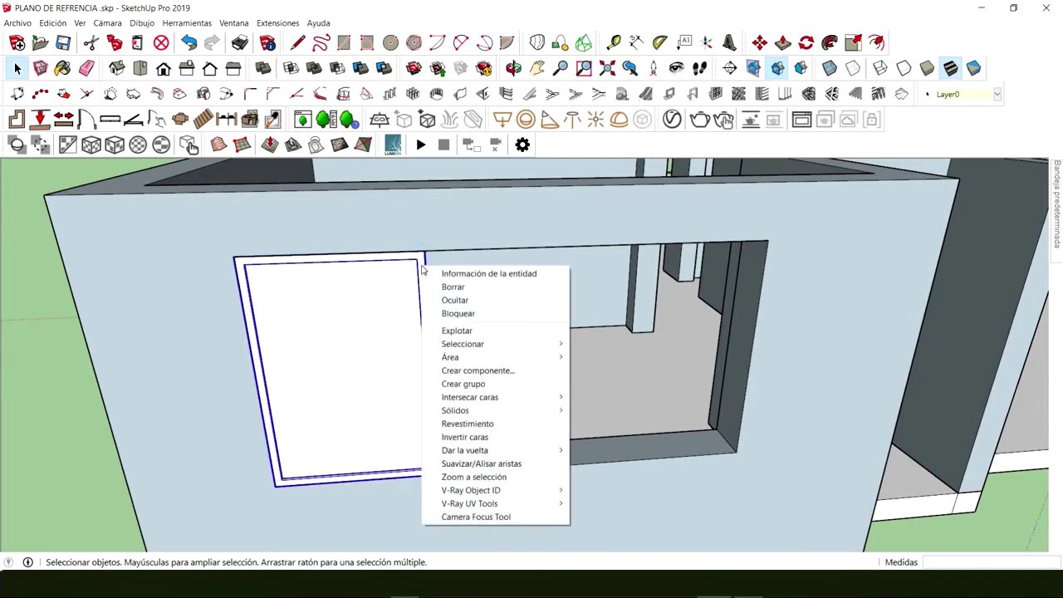
{"action": "left_click", "coordinate": [462, 385]}
Step: Copy the grouped left panel sideways at about 0.90 m spacing to fill the middle and right parts of the opening
{"action": "middle_click_drag", "start_coordinate": [472, 374], "coordinate": [349, 444]}
{"action": "key", "text": "m"}
{"action": "scroll", "coordinate": [280, 479], "scroll_direction": "up", "scroll_amount": 5}
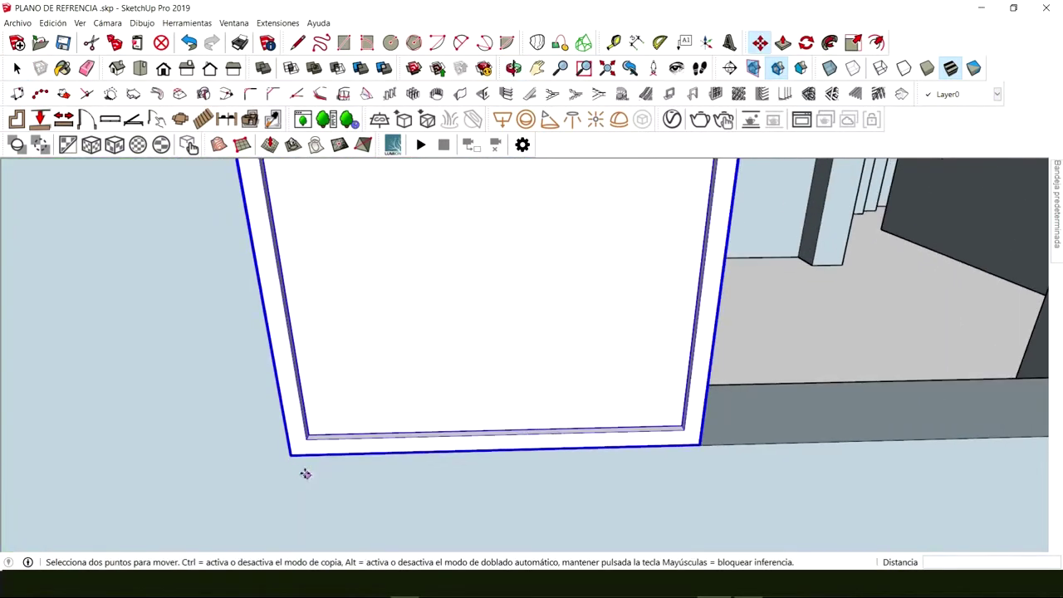
{"action": "scroll", "coordinate": [306, 474], "scroll_direction": "up", "scroll_amount": 3}
{"action": "scroll", "coordinate": [285, 458], "scroll_direction": "up", "scroll_amount": 2}
{"action": "left_click", "coordinate": [281, 427]}
{"action": "key", "text": "ctrl"}
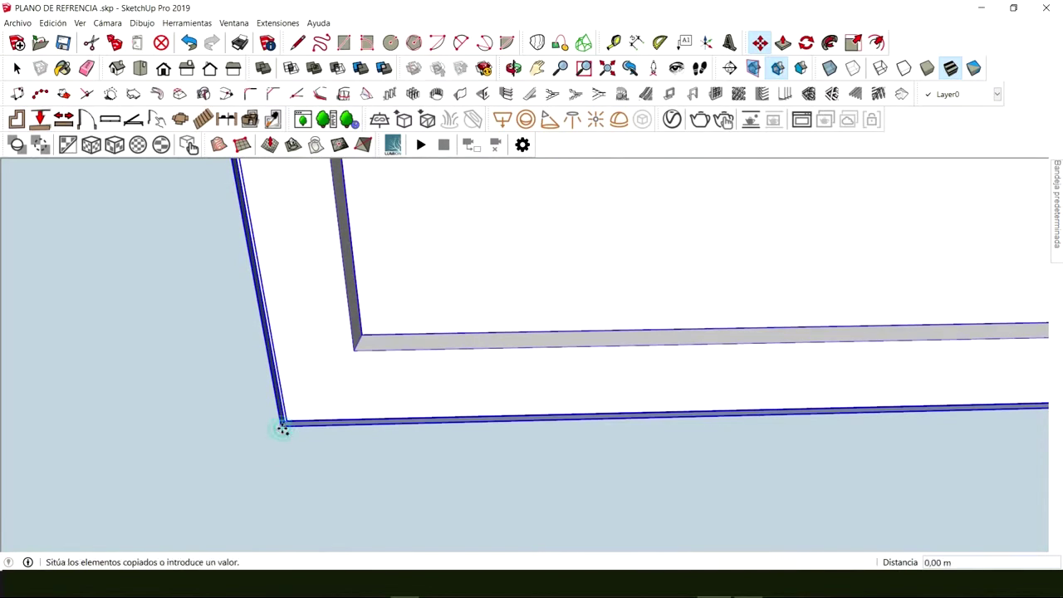
{"action": "scroll", "coordinate": [285, 429], "scroll_direction": "down", "scroll_amount": 4}
{"action": "middle_click_drag", "start_coordinate": [639, 431], "coordinate": [202, 418], "text": "shift"}
{"action": "scroll", "coordinate": [356, 405], "scroll_direction": "up", "scroll_amount": 1}
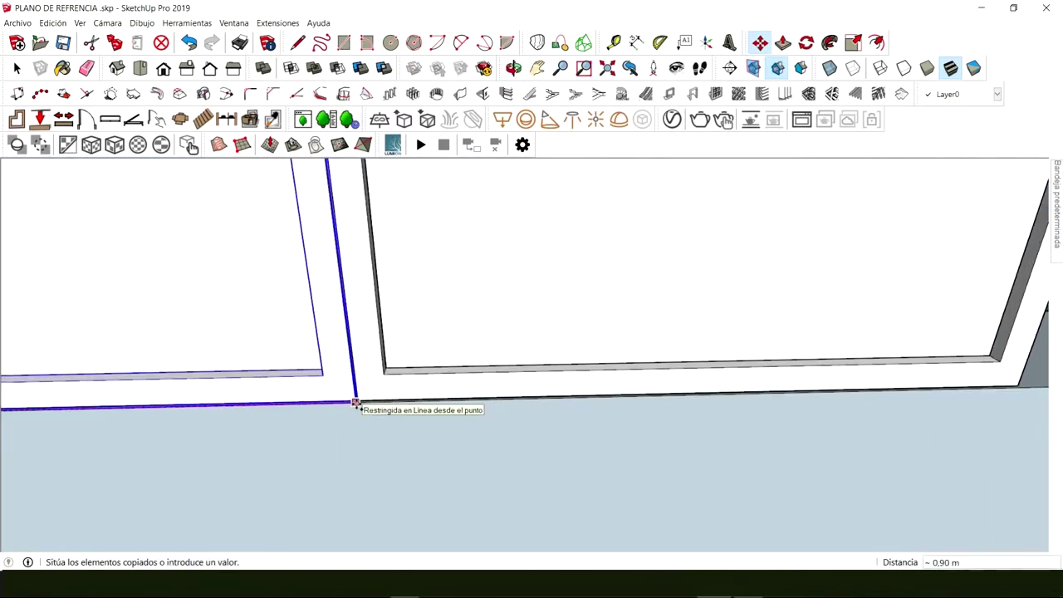
{"action": "left_click", "coordinate": [356, 403]}
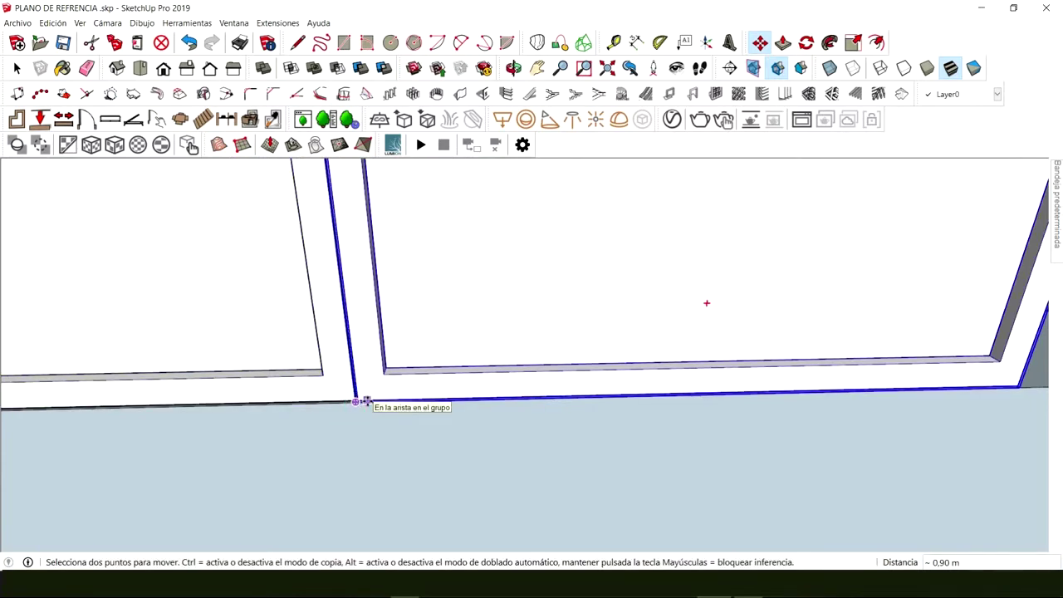
{"action": "key", "text": "space"}
{"action": "scroll", "coordinate": [643, 278], "scroll_direction": "down", "scroll_amount": 5}
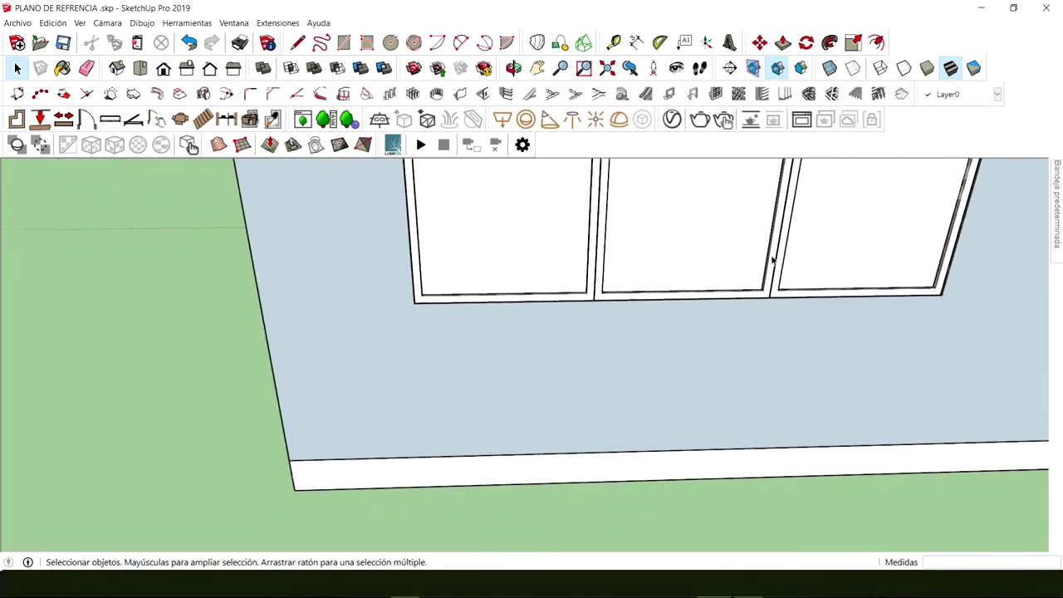
{"action": "middle_click_drag", "start_coordinate": [772, 260], "coordinate": [589, 314]}
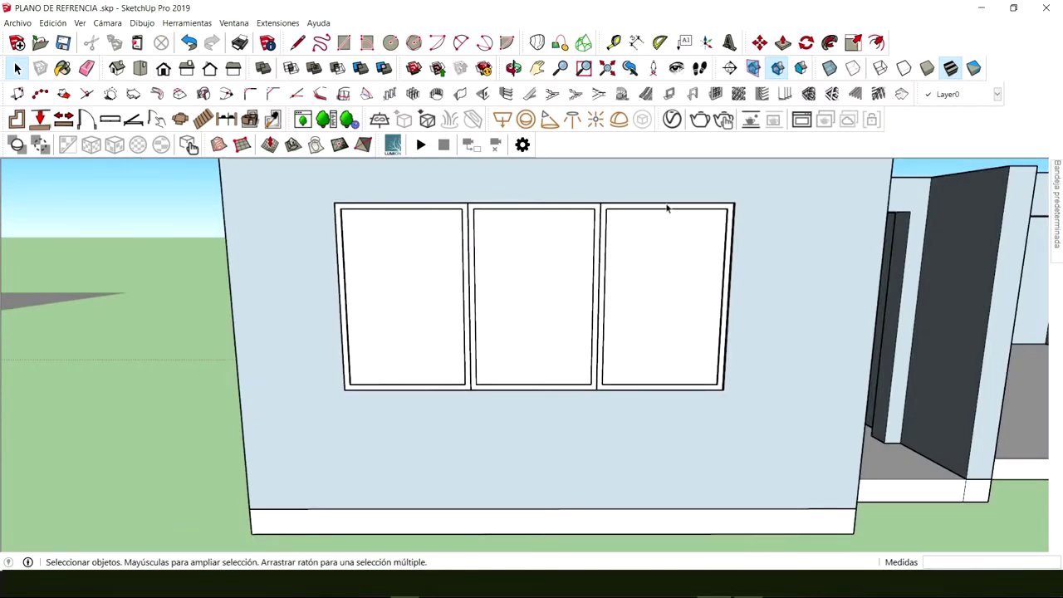
{"action": "middle_click_drag", "start_coordinate": [441, 285], "coordinate": [432, 320]}
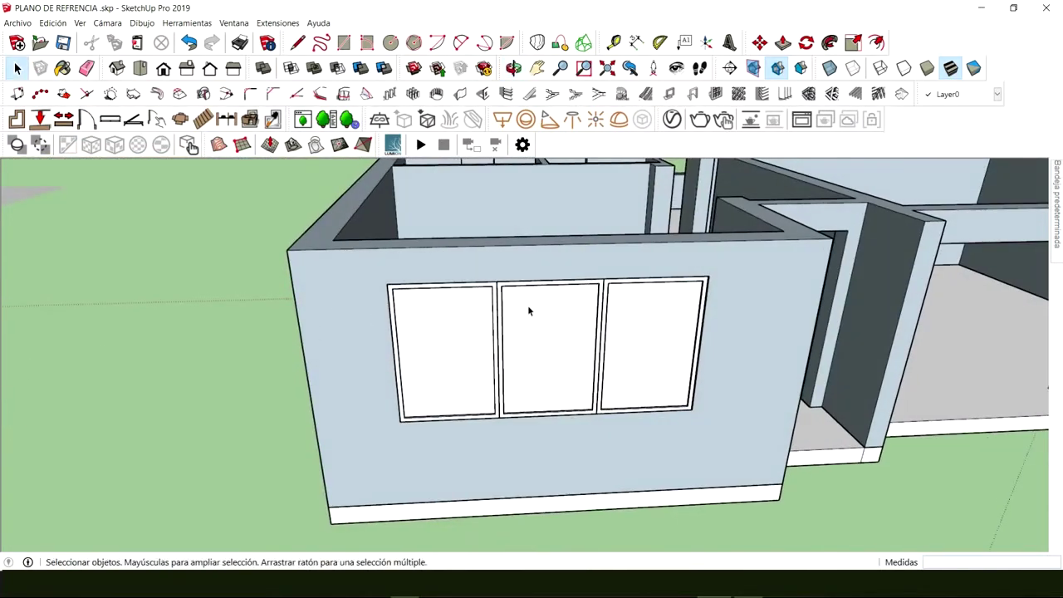
Step: Inside the left panel's nested frame group, extrude the frame's outer face outward about 0.21 m
{"action": "left_click", "coordinate": [452, 348]}
{"action": "scroll", "coordinate": [442, 338], "scroll_direction": "up", "scroll_amount": 5}
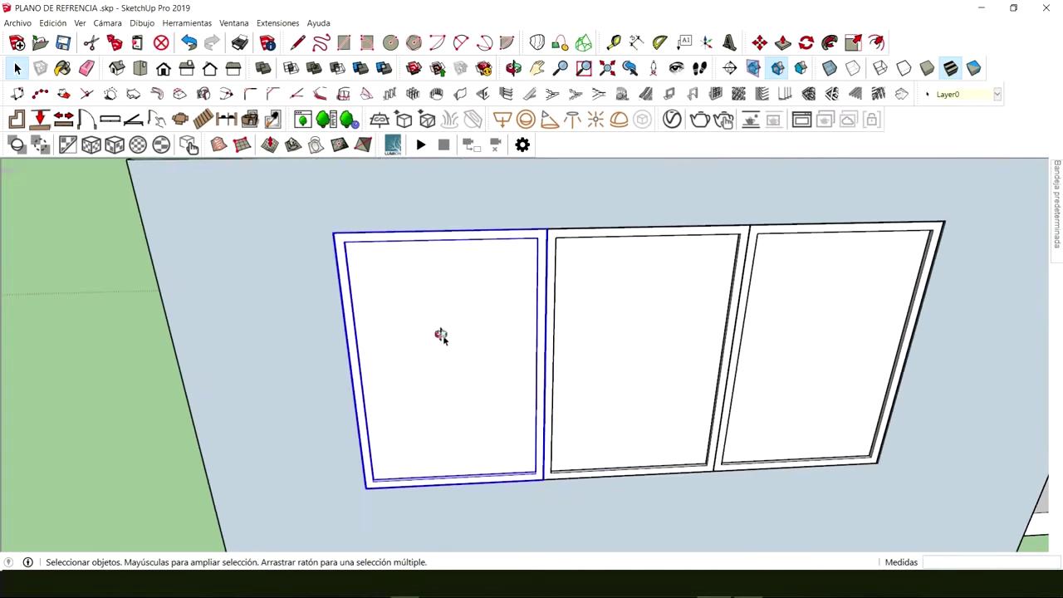
{"action": "double_click", "coordinate": [470, 338]}
{"action": "middle_click_drag", "start_coordinate": [458, 324], "coordinate": [357, 296]}
{"action": "scroll", "coordinate": [354, 300], "scroll_direction": "up", "scroll_amount": 2}
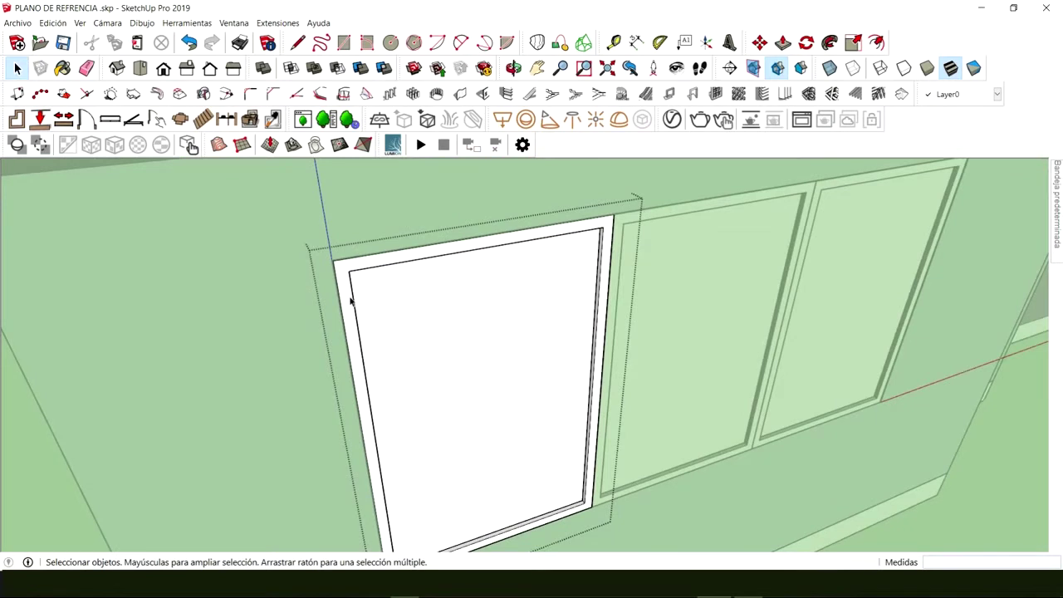
{"action": "key", "text": "p"}
{"action": "key", "text": "space"}
{"action": "left_click", "coordinate": [345, 284]}
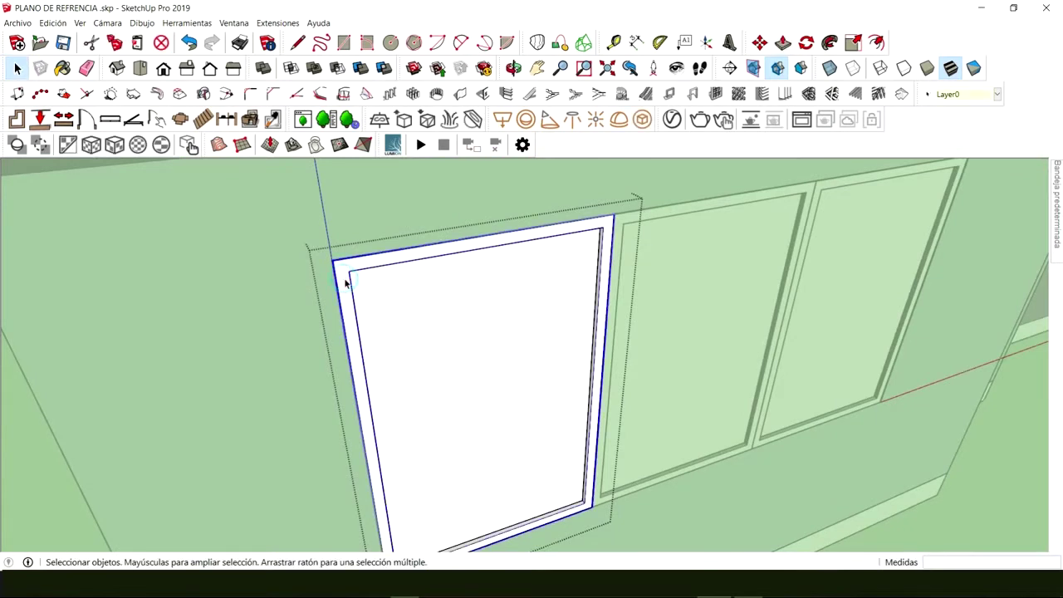
{"action": "double_click", "coordinate": [346, 285]}
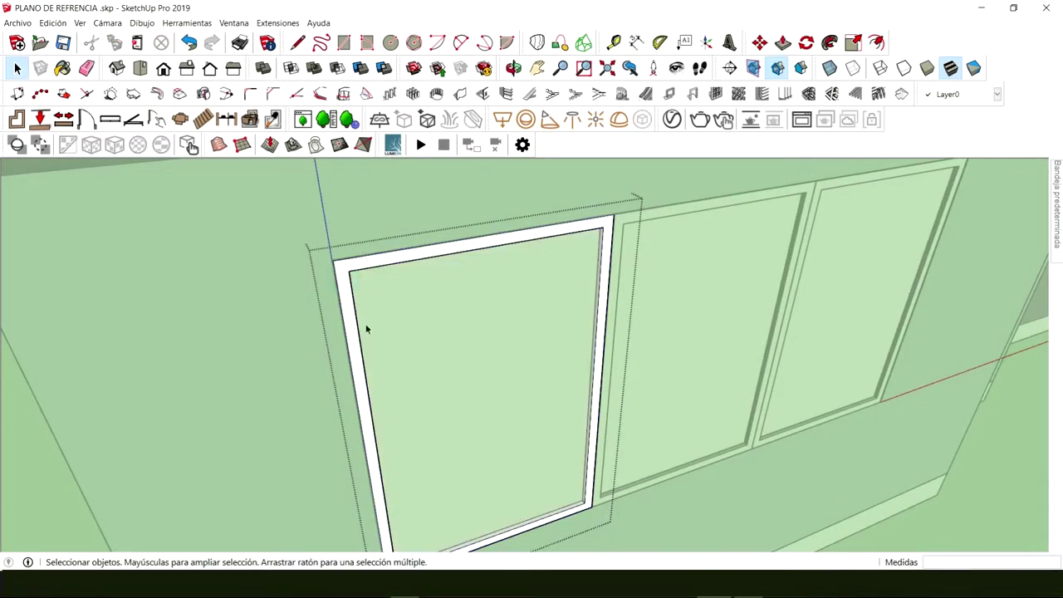
{"action": "key", "text": "p"}
{"action": "left_click", "coordinate": [344, 291]}
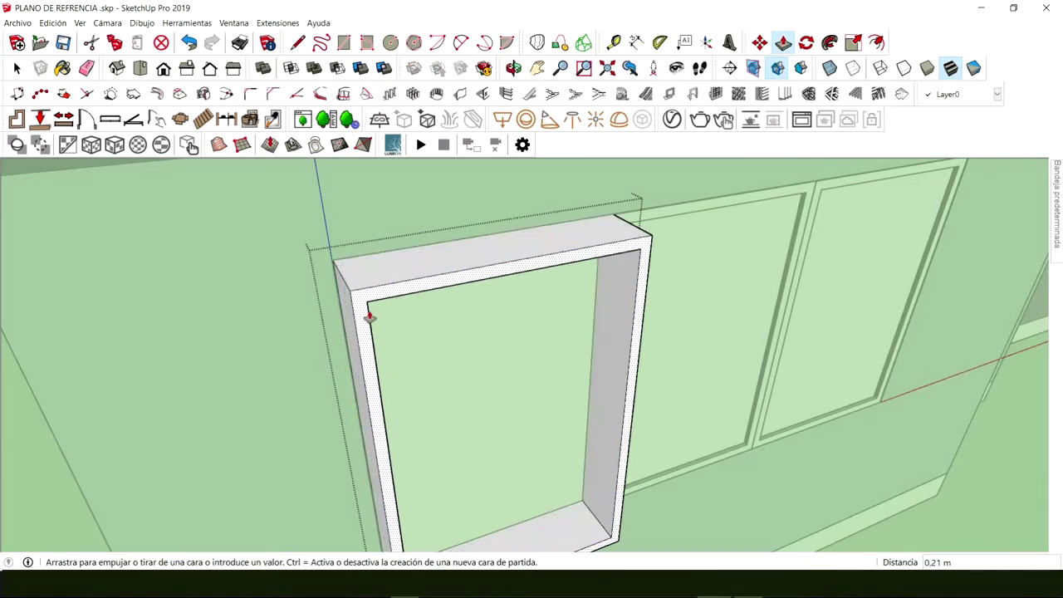
{"action": "left_click", "coordinate": [369, 315]}
{"action": "key", "text": "space"}
{"action": "middle_click_drag", "start_coordinate": [485, 391], "coordinate": [461, 319]}
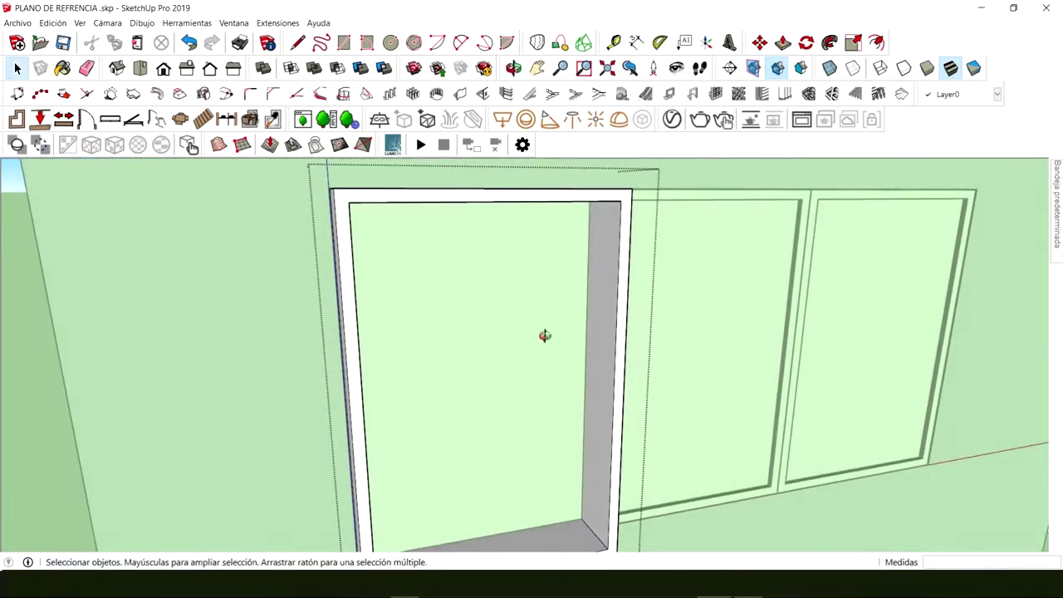
{"action": "middle_click_drag", "start_coordinate": [545, 336], "coordinate": [500, 335]}
{"action": "key", "text": "Escape"}
{"action": "key", "text": "Escape"}
Step: Inside the middle panel's frame group, extrude the frame's outer face outward until it is flush with the left panel's frame
{"action": "scroll", "coordinate": [622, 349], "scroll_direction": "down", "scroll_amount": 3}
{"action": "middle_click_drag", "start_coordinate": [636, 352], "coordinate": [348, 371]}
{"action": "scroll", "coordinate": [454, 238], "scroll_direction": "up", "scroll_amount": 5}
{"action": "double_click", "coordinate": [458, 242]}
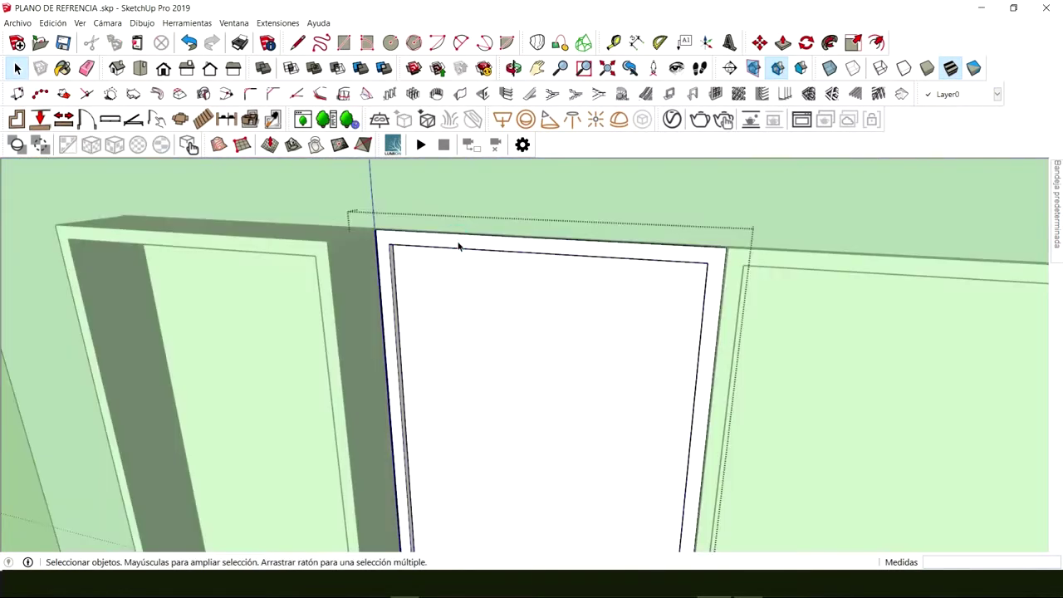
{"action": "key", "text": "p"}
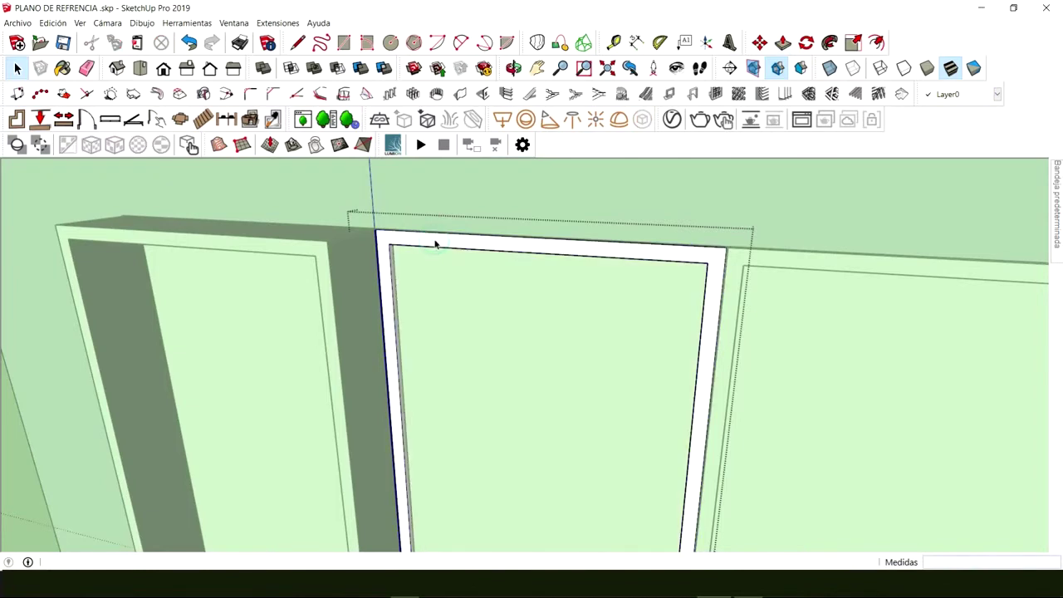
{"action": "left_click_drag", "start_coordinate": [437, 240], "coordinate": [326, 242]}
{"action": "key", "text": "space"}
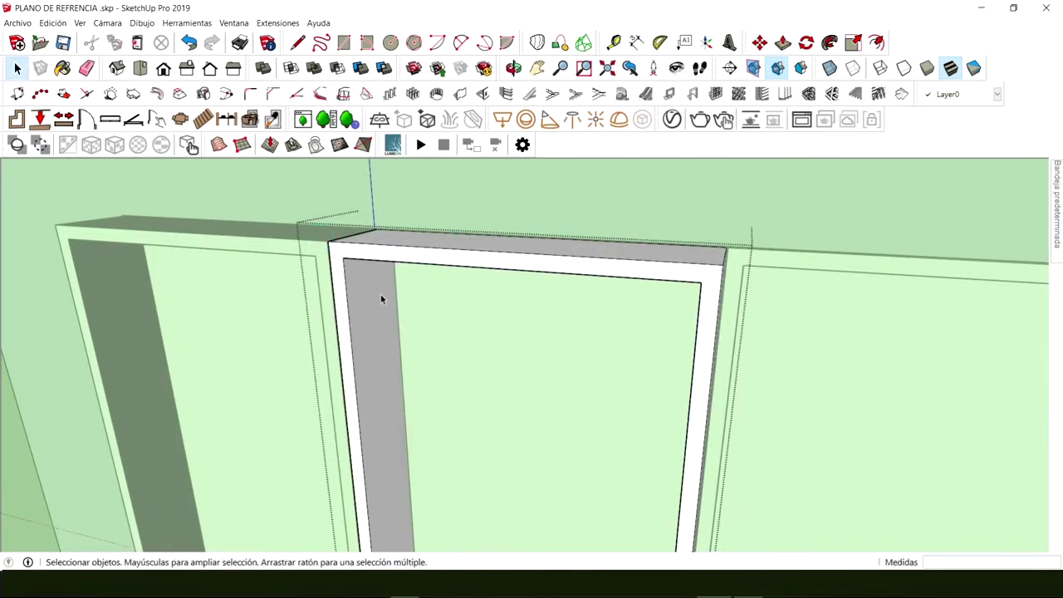
Step: Extrude the right panel's frame face outward inside its group until it is flush with the middle frame, and leave group editing
{"action": "middle_click_drag", "start_coordinate": [380, 299], "coordinate": [284, 309]}
{"action": "double_click", "coordinate": [407, 277]}
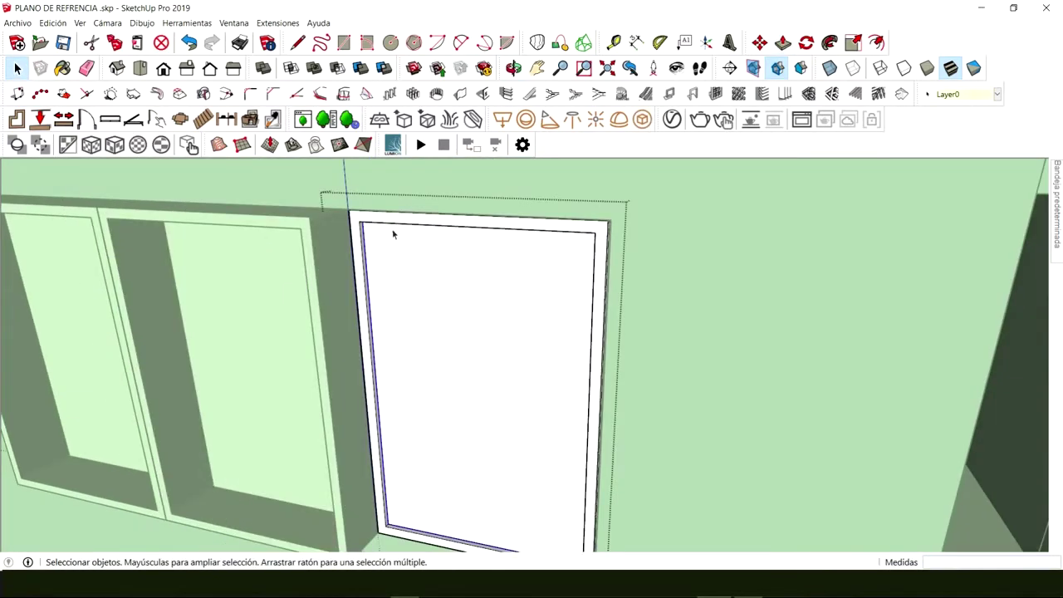
{"action": "scroll", "coordinate": [390, 221], "scroll_direction": "up", "scroll_amount": 2}
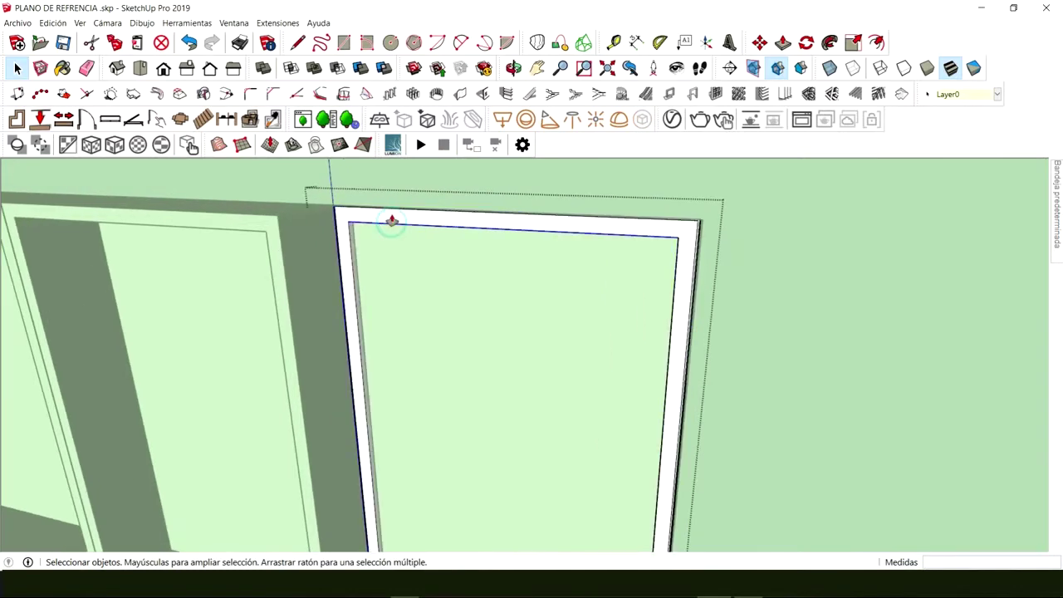
{"action": "key", "text": "p"}
{"action": "left_click_drag", "start_coordinate": [389, 223], "coordinate": [265, 214]}
{"action": "key", "text": "space"}
{"action": "scroll", "coordinate": [258, 382], "scroll_direction": "down", "scroll_amount": 5}
{"action": "middle_click_drag", "start_coordinate": [227, 424], "coordinate": [426, 401]}
{"action": "key", "text": "Escape"}
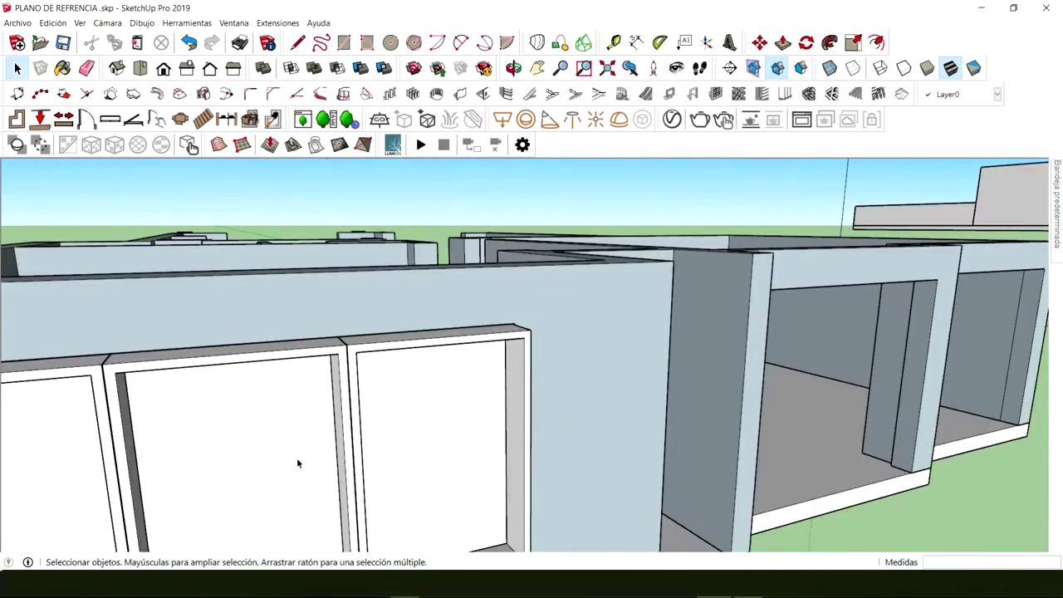
Step: Examine the three-panel window from several sides, checking the projecting frames and the joint between the middle and right panels
{"action": "middle_click_drag", "start_coordinate": [241, 455], "coordinate": [244, 315]}
{"action": "scroll", "coordinate": [373, 350], "scroll_direction": "down", "scroll_amount": 3}
{"action": "middle_click_drag", "start_coordinate": [508, 330], "coordinate": [561, 411]}
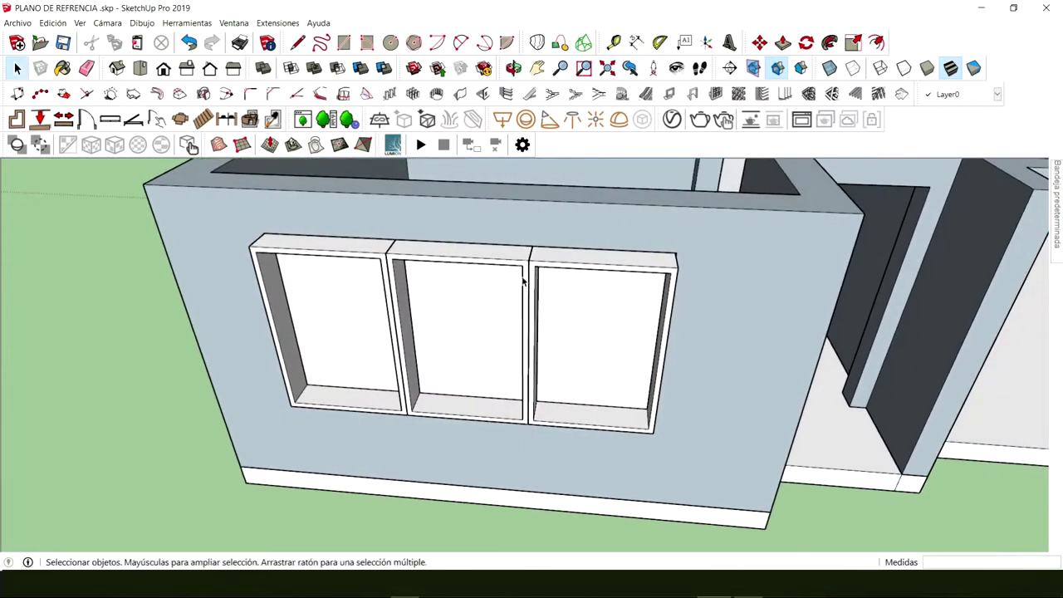
{"action": "scroll", "coordinate": [537, 281], "scroll_direction": "up", "scroll_amount": 6}
{"action": "middle_click_drag", "start_coordinate": [537, 281], "coordinate": [544, 301]}
{"action": "scroll", "coordinate": [534, 312], "scroll_direction": "down", "scroll_amount": 6}
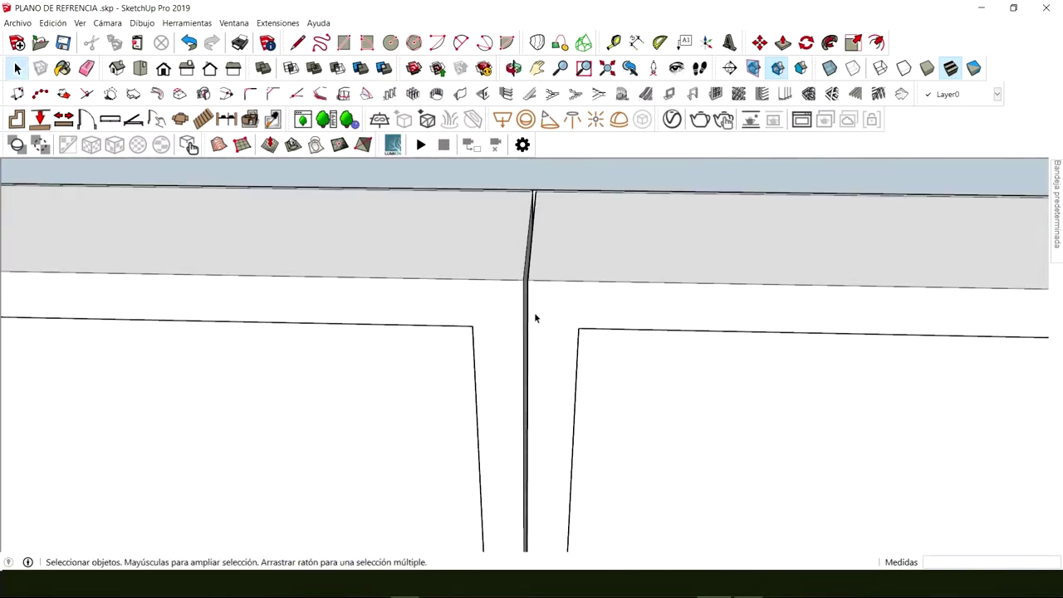
{"action": "scroll", "coordinate": [523, 359], "scroll_direction": "down", "scroll_amount": 6}
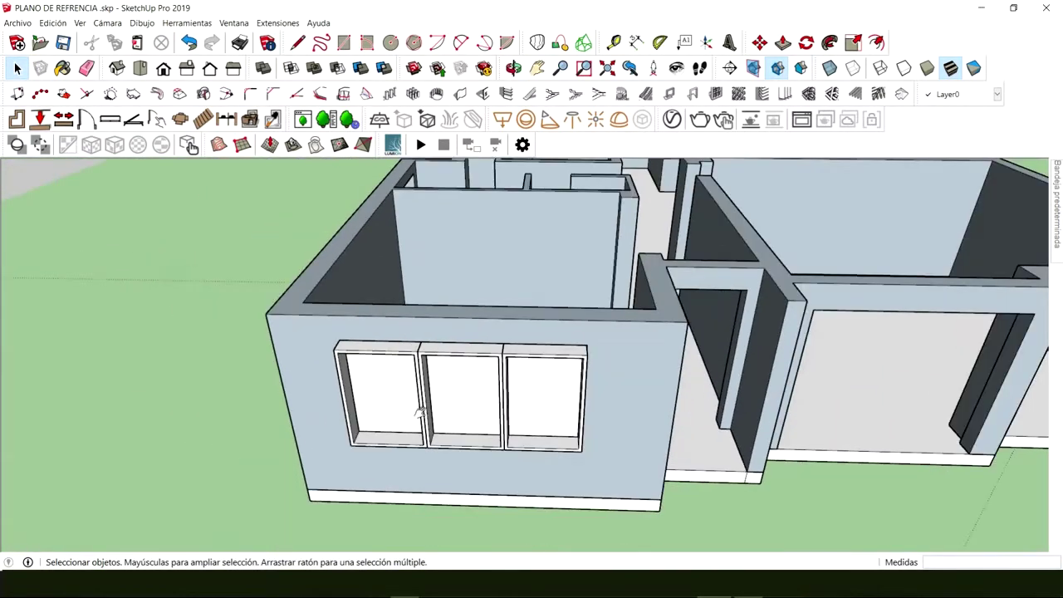
{"action": "middle_click_drag", "start_coordinate": [506, 351], "coordinate": [498, 375]}
{"action": "scroll", "coordinate": [574, 408], "scroll_direction": "down", "scroll_amount": 6}
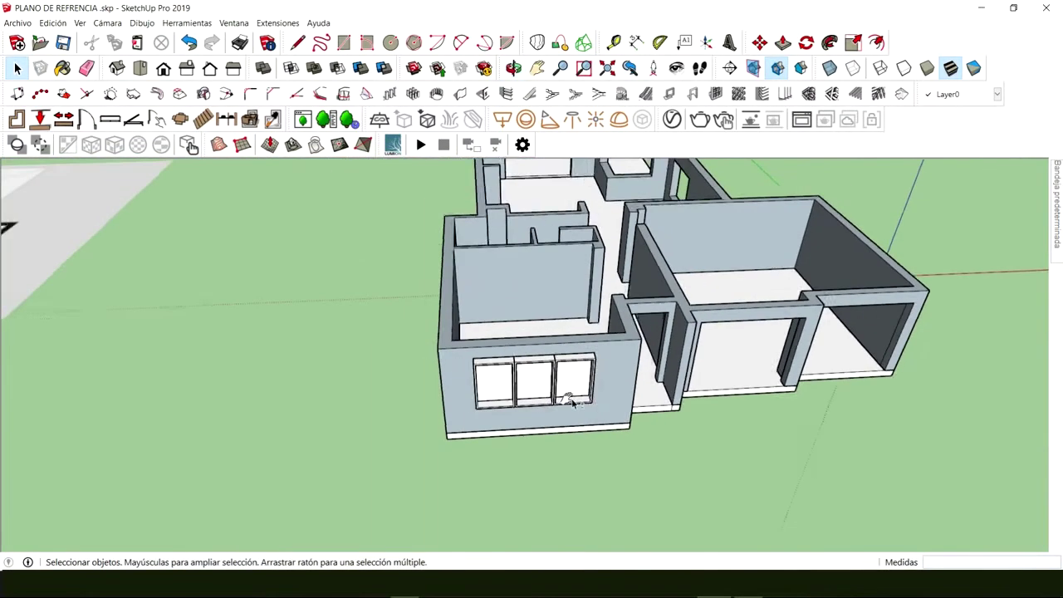
{"action": "middle_click_drag", "start_coordinate": [565, 390], "coordinate": [470, 380]}
{"action": "scroll", "coordinate": [470, 380], "scroll_direction": "up", "scroll_amount": 2}
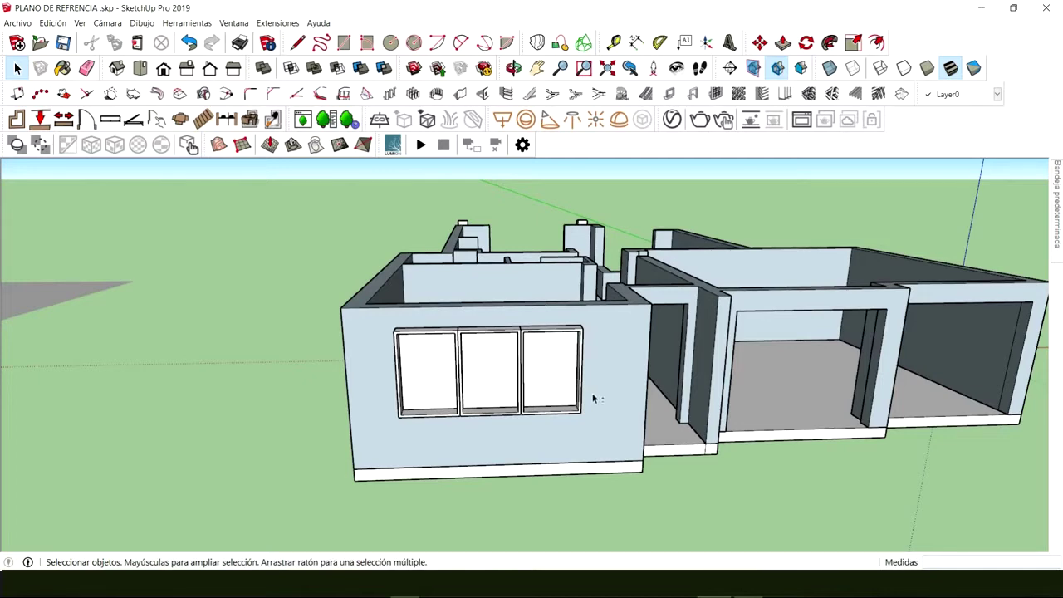
{"action": "middle_click_drag", "start_coordinate": [593, 398], "coordinate": [549, 369]}
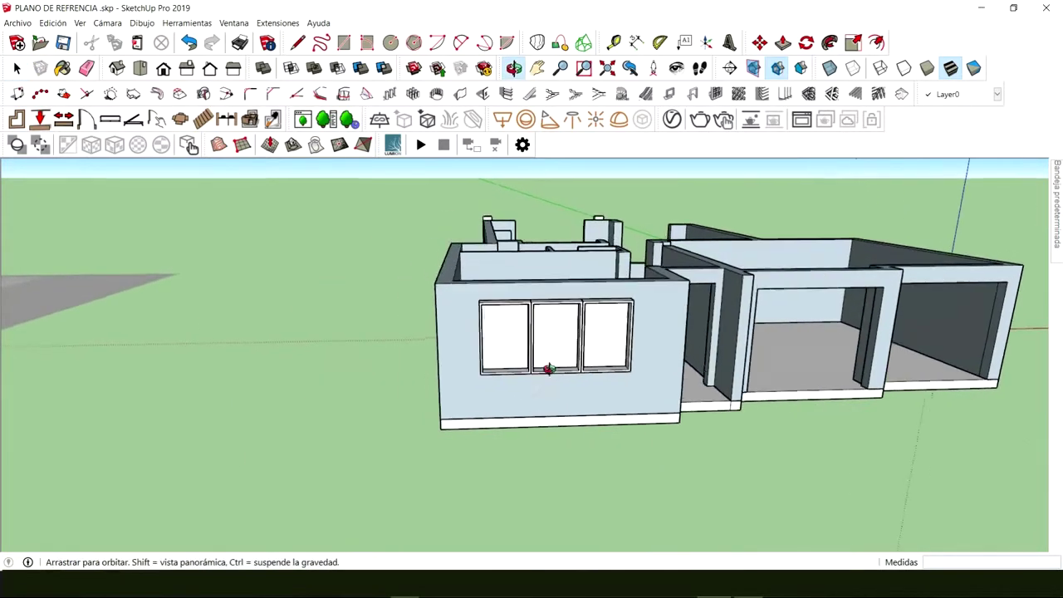
{"action": "scroll", "coordinate": [551, 357], "scroll_direction": "up", "scroll_amount": 5}
{"action": "middle_click_drag", "start_coordinate": [681, 356], "coordinate": [604, 350]}
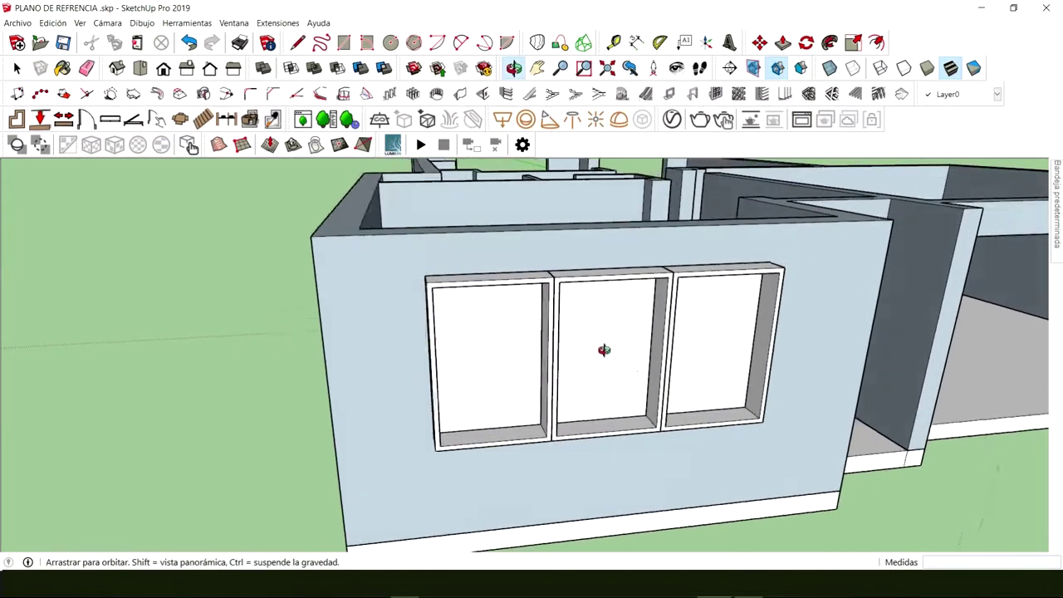
{"action": "scroll", "coordinate": [707, 366], "scroll_direction": "down", "scroll_amount": 2}
{"action": "middle_click_drag", "start_coordinate": [706, 365], "coordinate": [449, 308]}
{"action": "scroll", "coordinate": [327, 393], "scroll_direction": "down", "scroll_amount": 2}
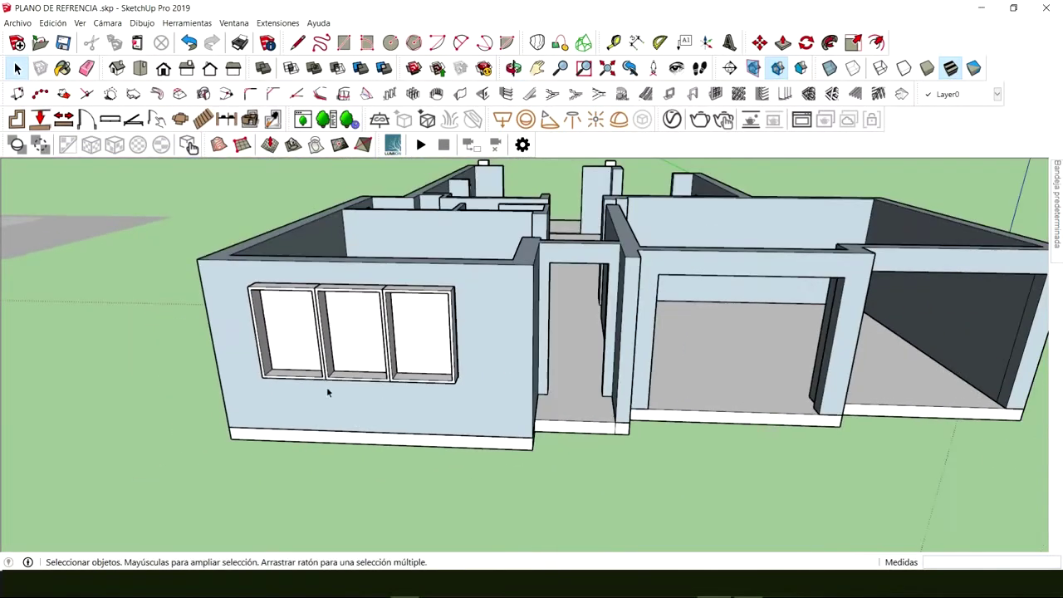
{"action": "middle_click_drag", "start_coordinate": [327, 392], "coordinate": [387, 458]}
{"action": "scroll", "coordinate": [415, 357], "scroll_direction": "down", "scroll_amount": 2}
{"action": "middle_click_drag", "start_coordinate": [415, 356], "coordinate": [486, 303]}
{"action": "scroll", "coordinate": [499, 303], "scroll_direction": "up", "scroll_amount": 2}
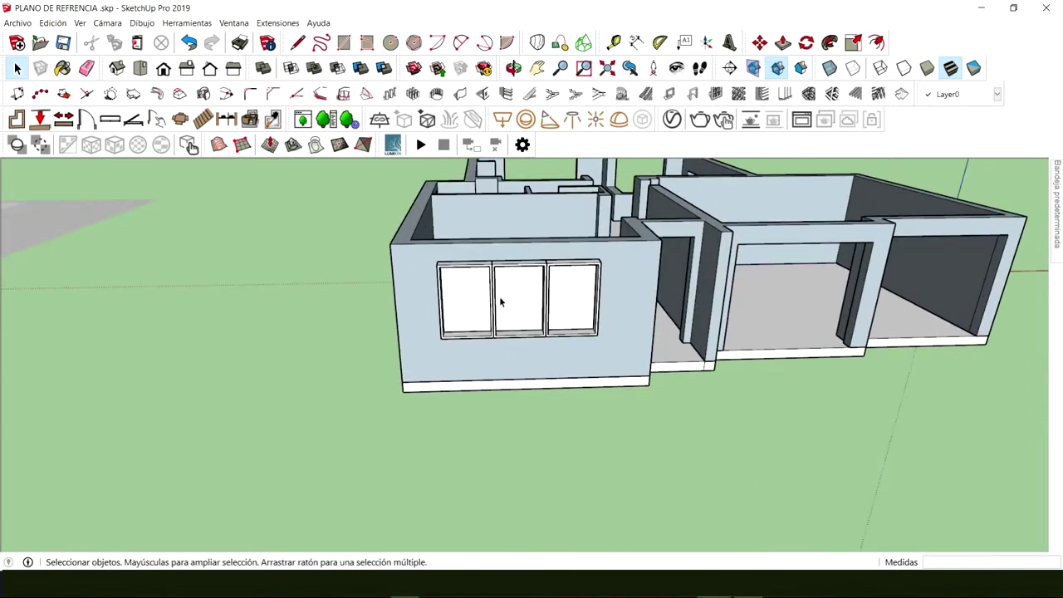
Step: Draw a rectangle about 2.44 m by 3.33 m on the open ground in front of the house's three-panel window
{"action": "scroll", "coordinate": [499, 302], "scroll_direction": "down", "scroll_amount": 3}
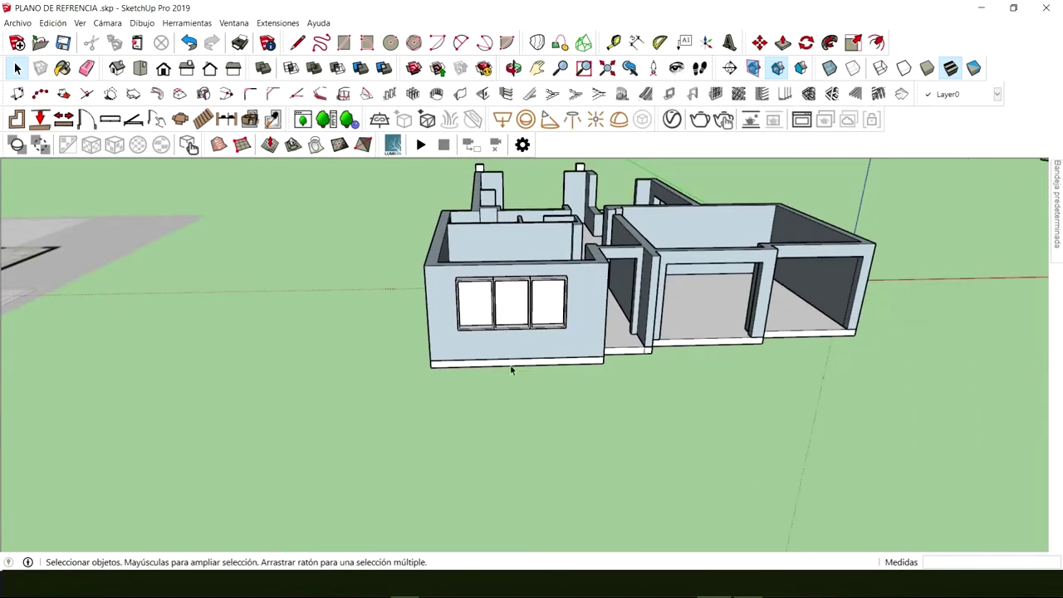
{"action": "middle_click_drag", "start_coordinate": [465, 468], "coordinate": [438, 332]}
{"action": "key", "text": "space"}
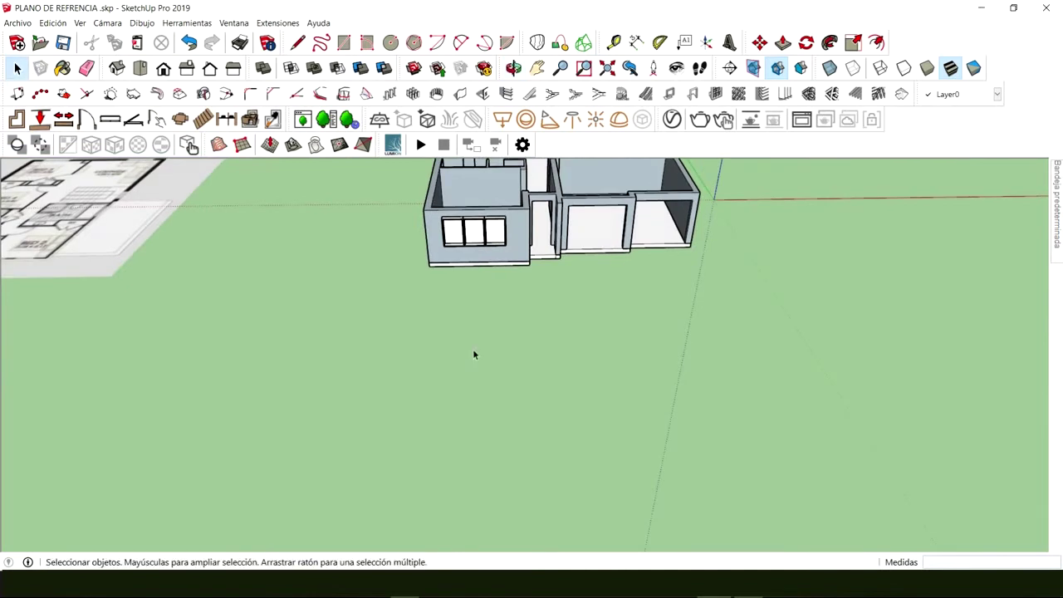
{"action": "key", "text": "r"}
{"action": "left_click", "coordinate": [399, 422]}
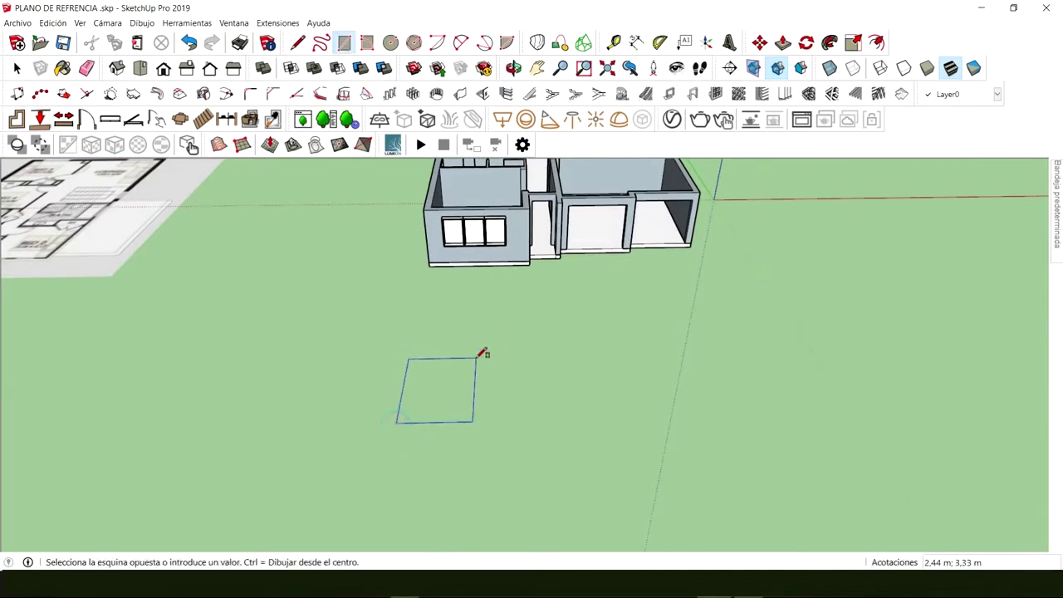
{"action": "left_click", "coordinate": [474, 360]}
{"action": "key", "text": "space"}
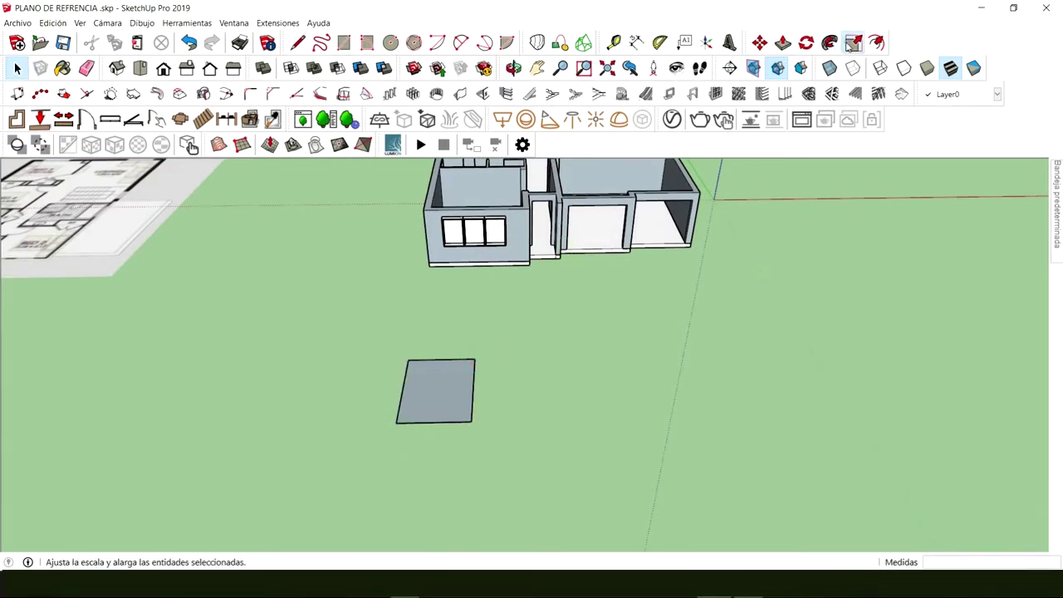
Step: Extrude the ground rectangle upward with Push/Pull into a roughly cube-shaped box
{"action": "left_click", "coordinate": [783, 43]}
{"action": "left_click", "coordinate": [451, 387]}
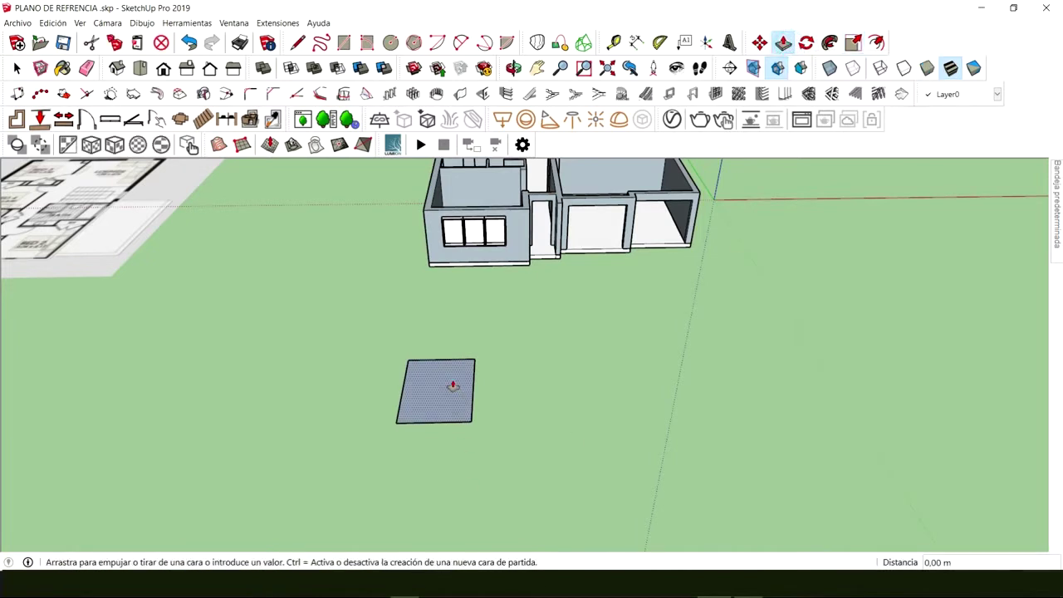
{"action": "left_click", "coordinate": [451, 338]}
{"action": "key", "text": "space"}
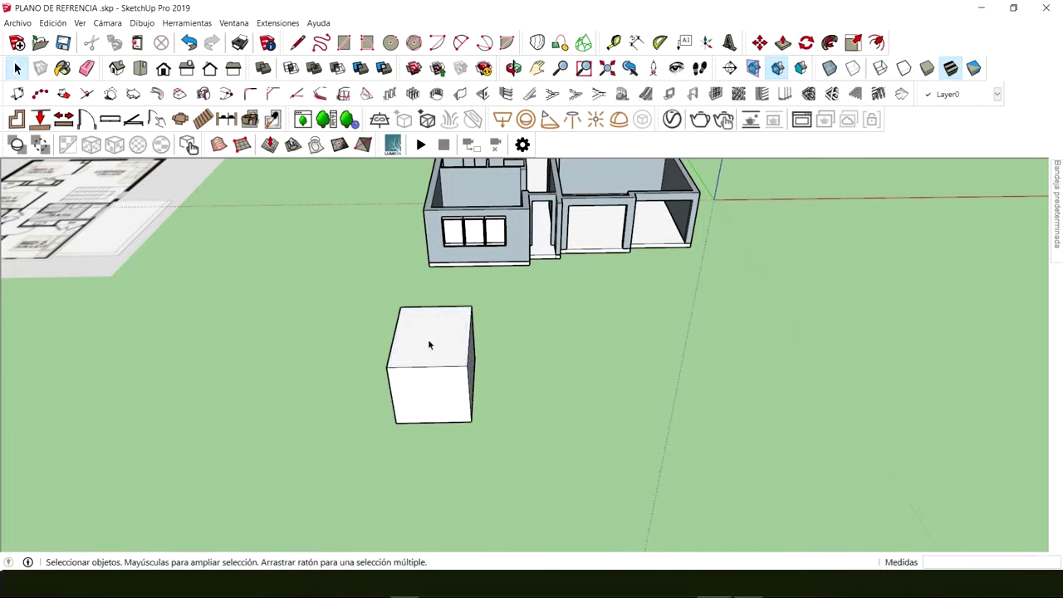
Step: Select all of the box's faces and edges and make them a group
{"action": "triple_click", "coordinate": [428, 344]}
{"action": "right_click", "coordinate": [429, 342]}
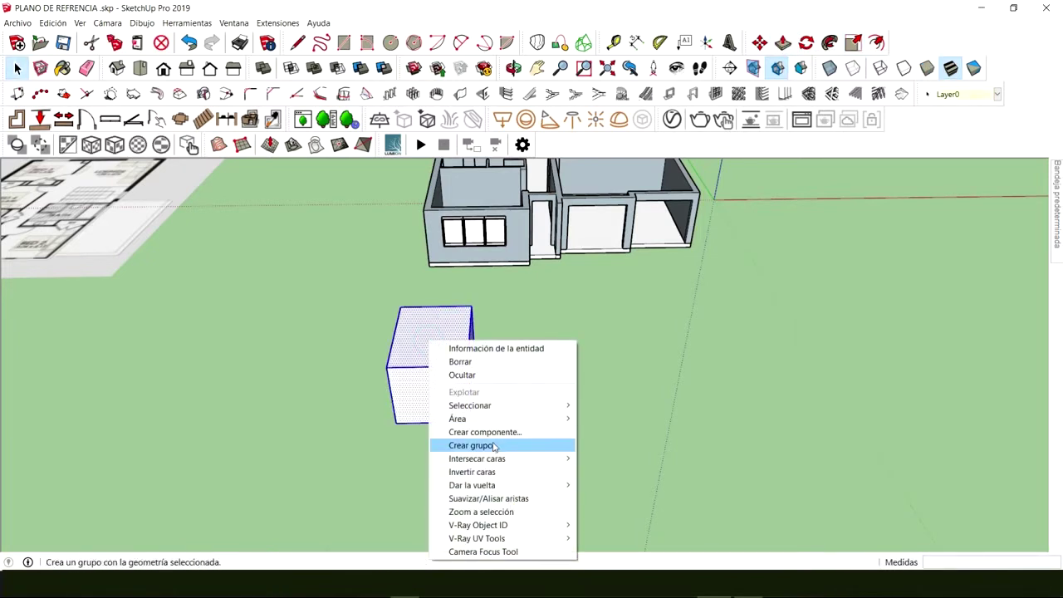
{"action": "left_click", "coordinate": [490, 442]}
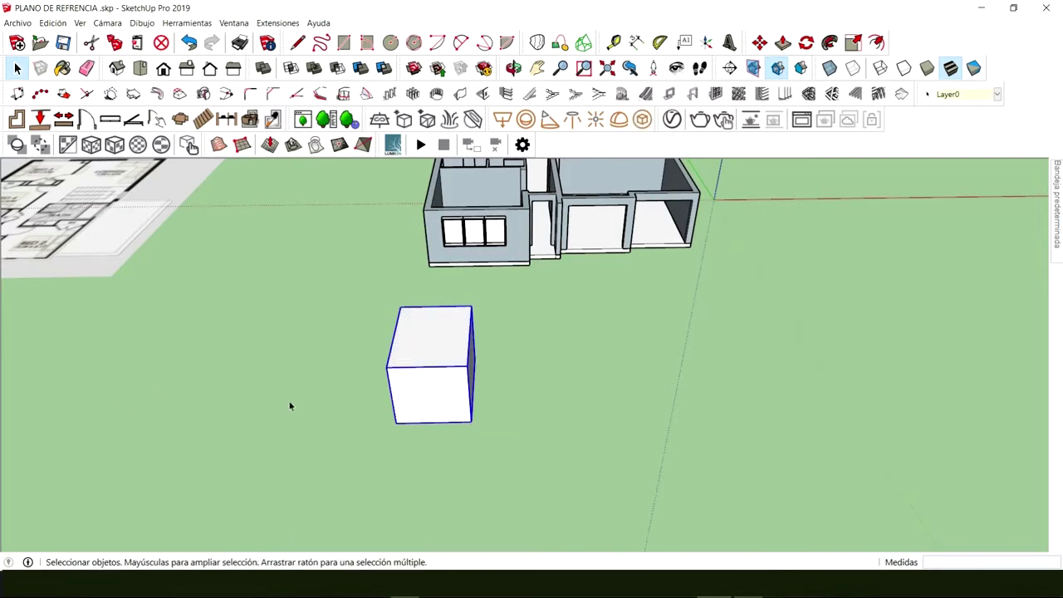
{"action": "middle_click_drag", "start_coordinate": [461, 370], "coordinate": [429, 390]}
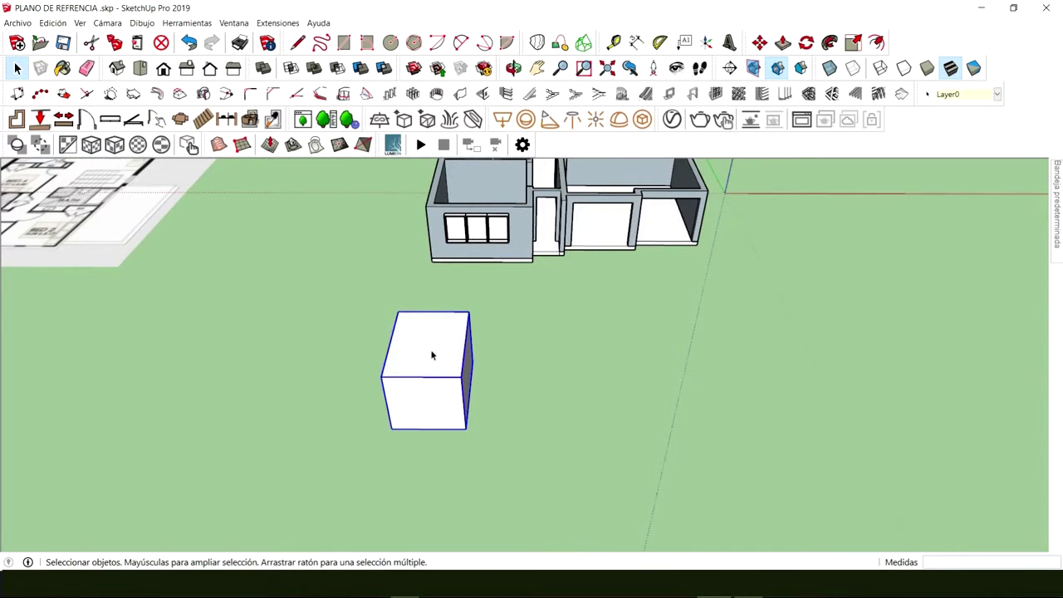
{"action": "key", "text": "m"}
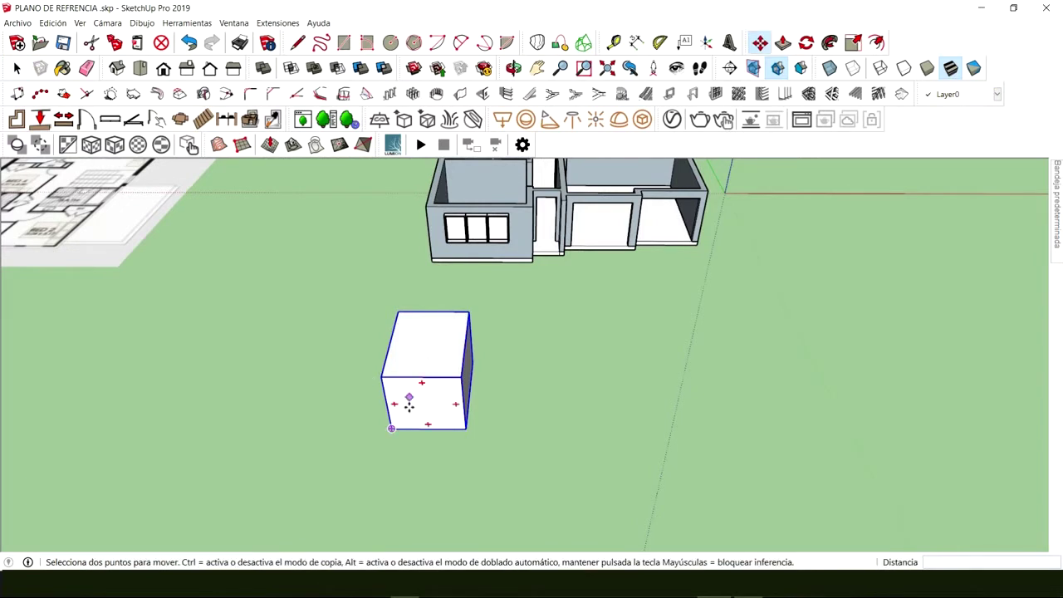
{"action": "key", "text": "space"}
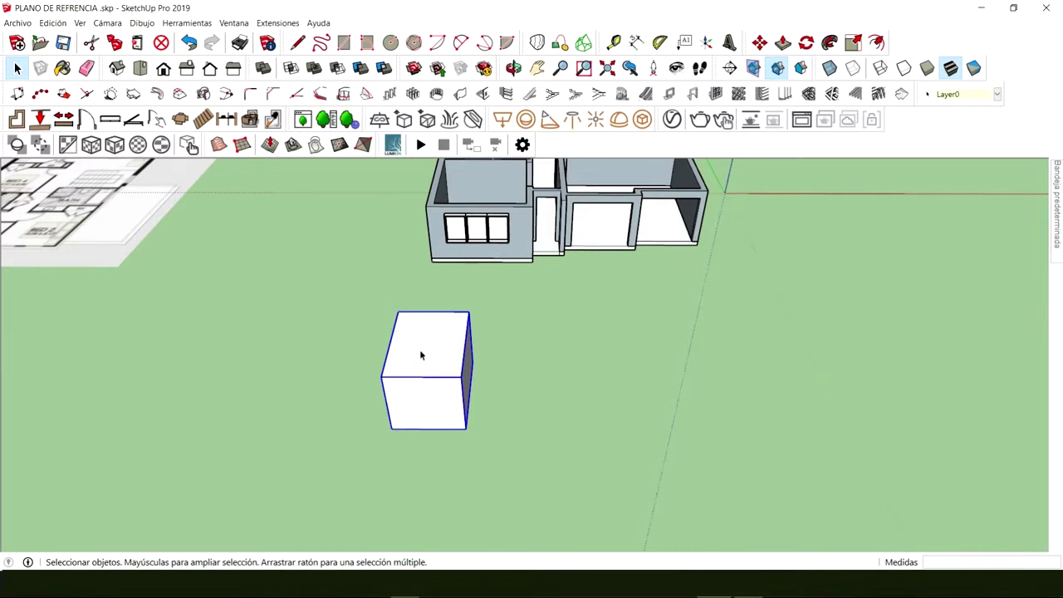
Step: Convert the grouped box into a component named "cubo para prueba", leaving the description, price, size and URL empty
{"action": "scroll", "coordinate": [421, 355], "scroll_direction": "up", "scroll_amount": 5}
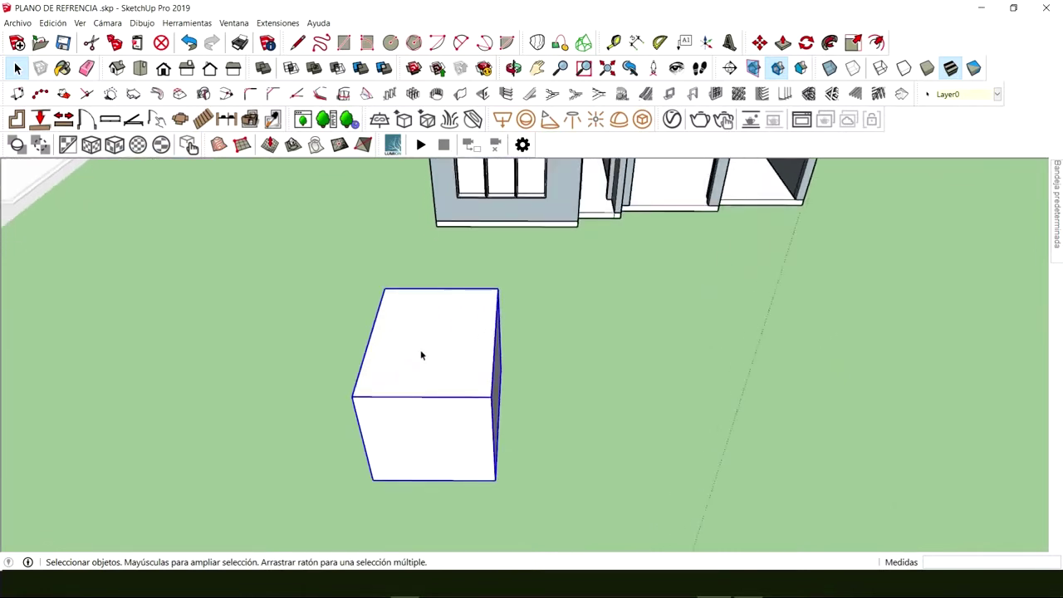
{"action": "scroll", "coordinate": [421, 356], "scroll_direction": "up", "scroll_amount": 2}
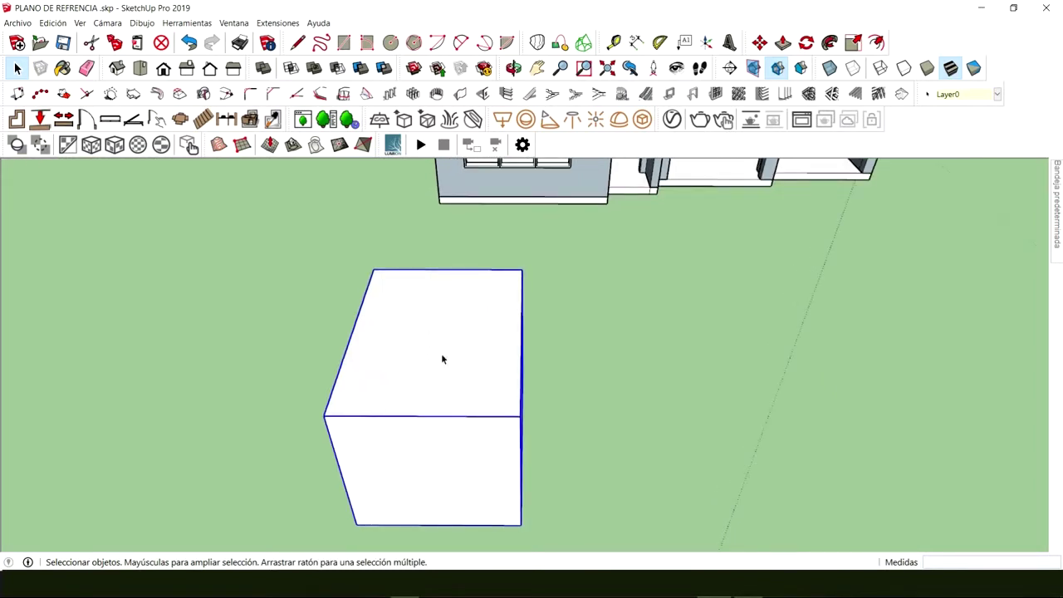
{"action": "right_click", "coordinate": [442, 354]}
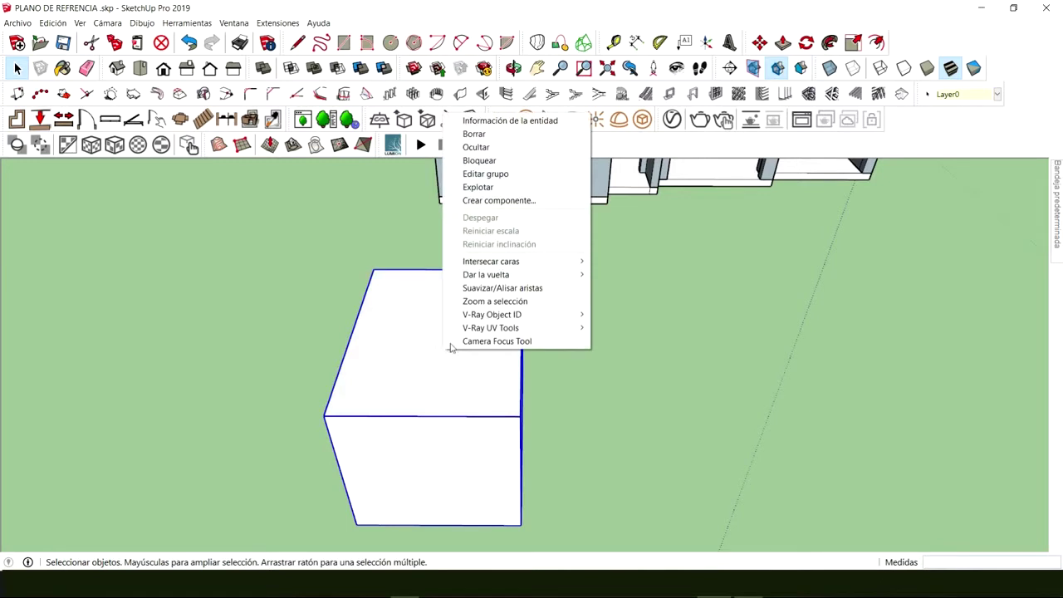
{"action": "left_click", "coordinate": [497, 203]}
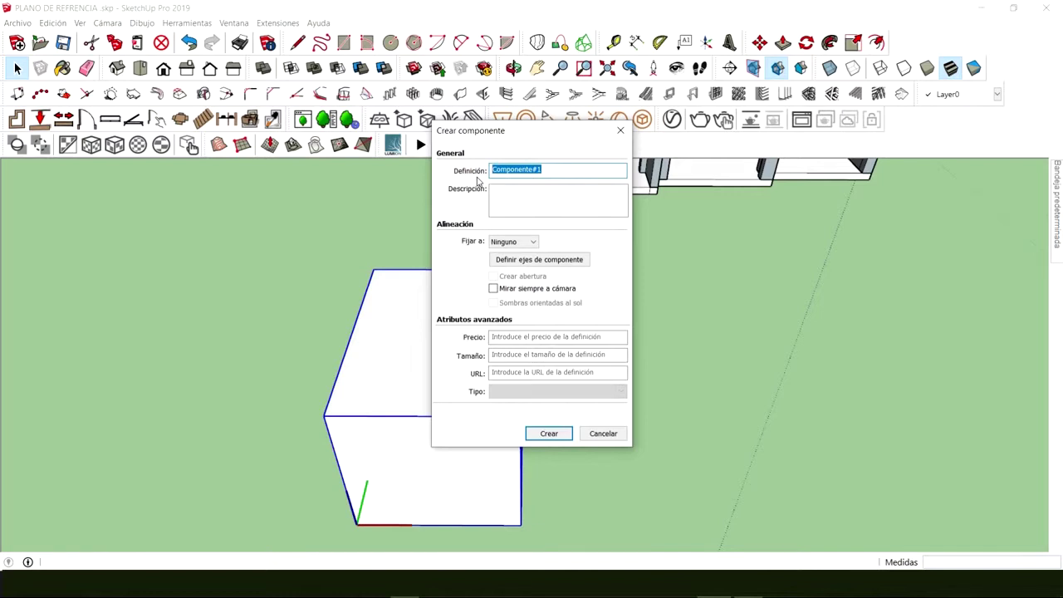
{"action": "type", "text": "cubo para prueba"}
{"action": "left_click", "coordinate": [510, 201]}
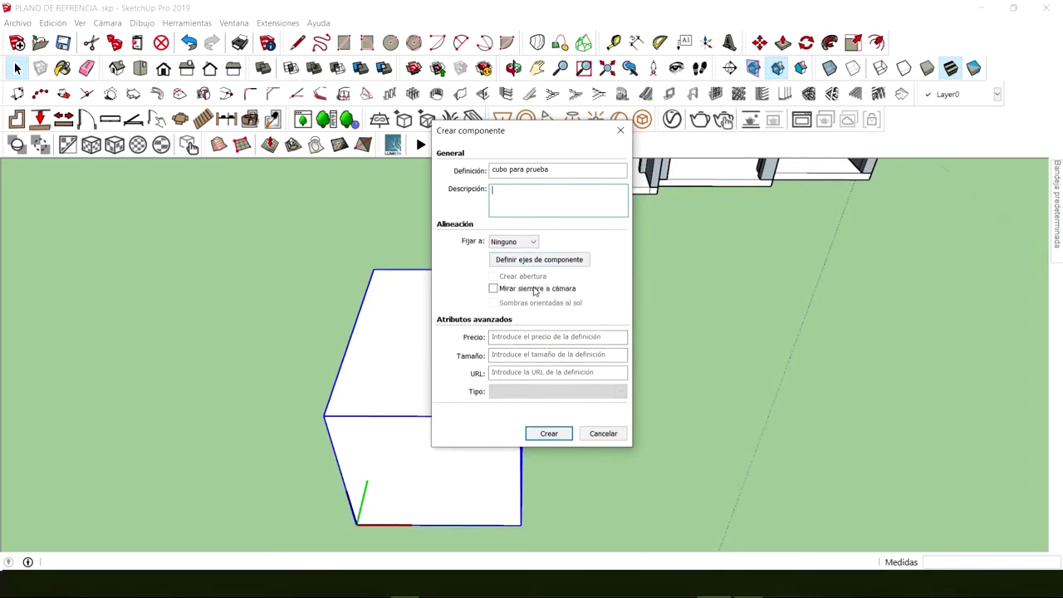
{"action": "left_click", "coordinate": [510, 337]}
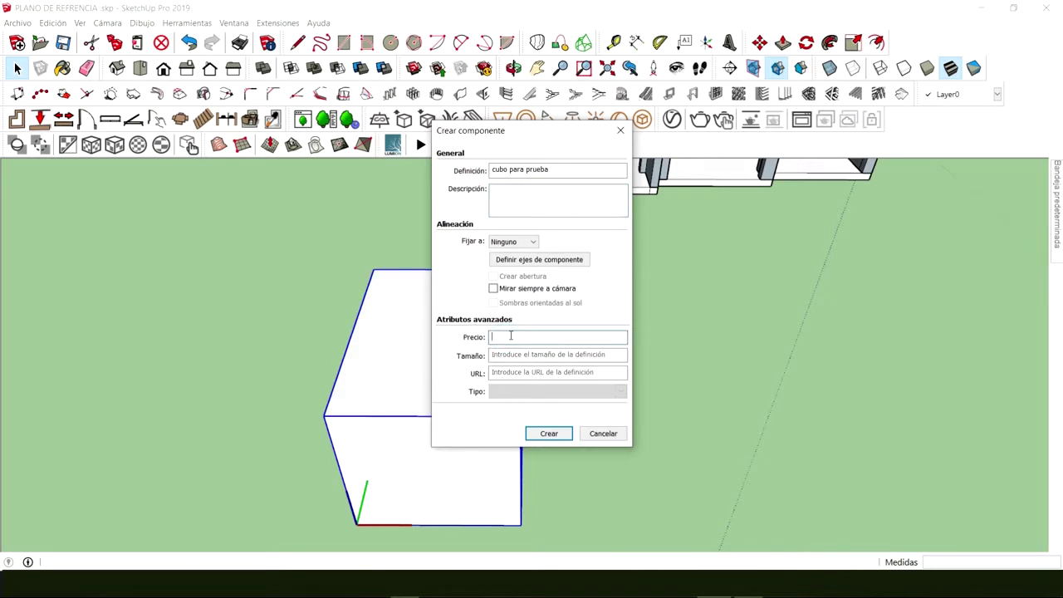
{"action": "left_click", "coordinate": [503, 354]}
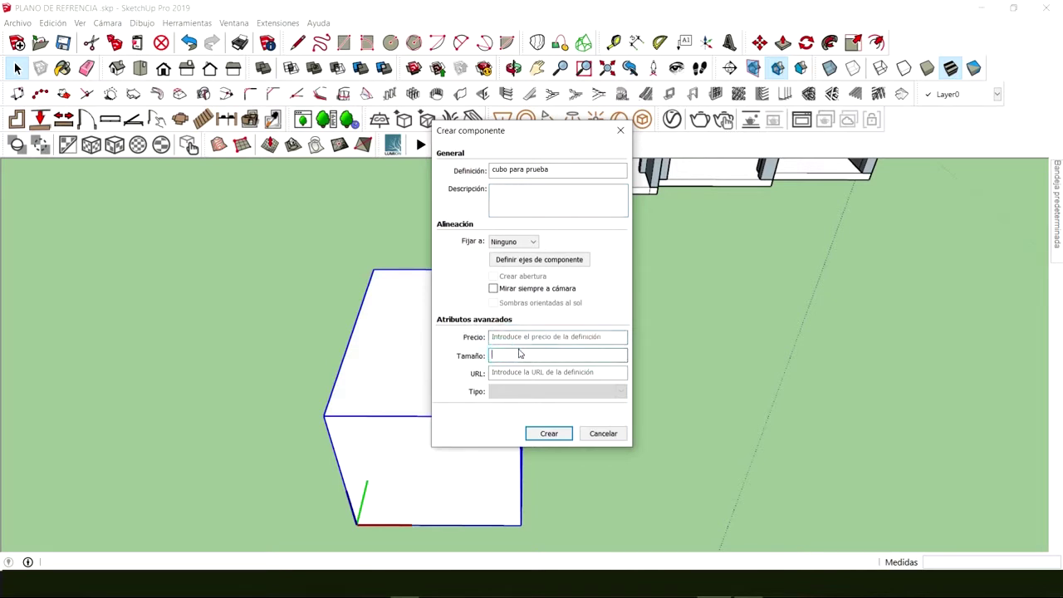
{"action": "left_click", "coordinate": [495, 374]}
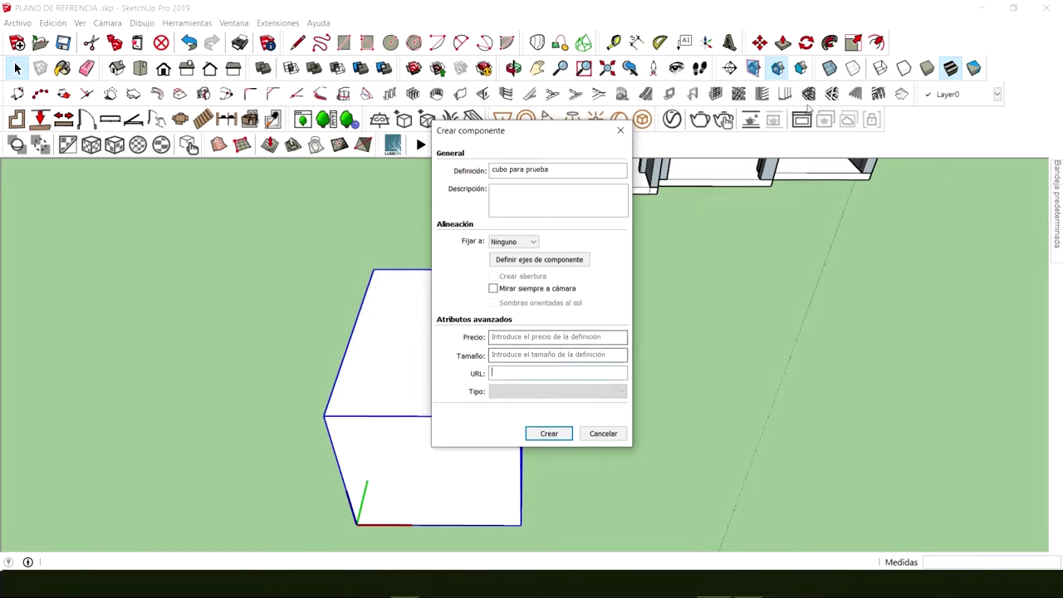
{"action": "left_click", "coordinate": [548, 433]}
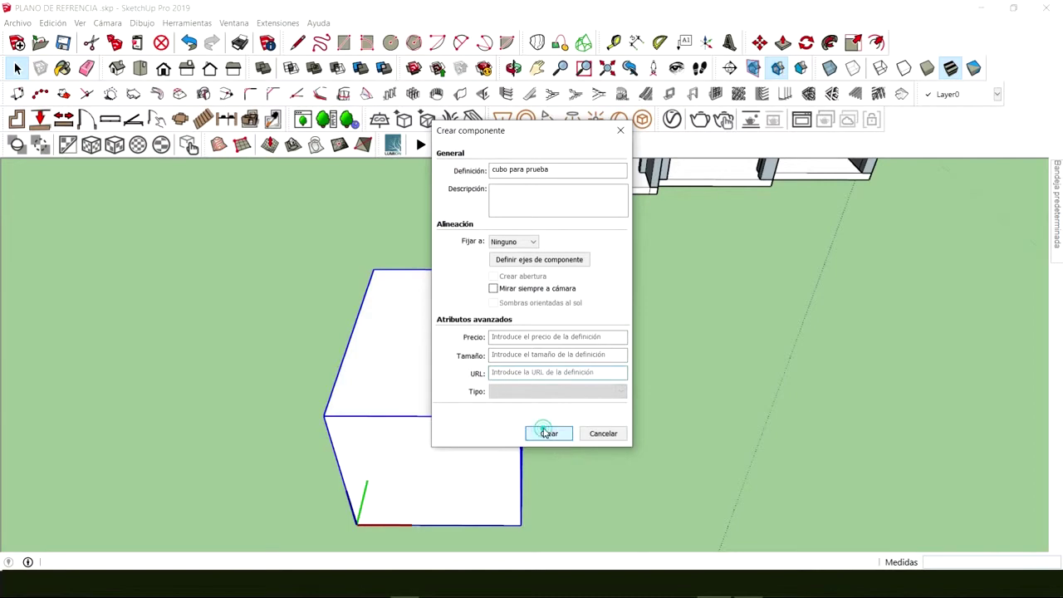
Step: Open the "cubo para prueba" component for editing and draw a triangle on its top face, with a first side about 1.38 m long
{"action": "mouse_move", "coordinate": [502, 375]}
{"action": "middle_mouse_down"}
{"action": "mouse_move", "coordinate": [257, 297]}
{"action": "mouse_move", "coordinate": [352, 232]}
{"action": "mouse_move", "coordinate": [504, 373]}
{"action": "mouse_move", "coordinate": [492, 381]}
{"action": "middle_mouse_up"}
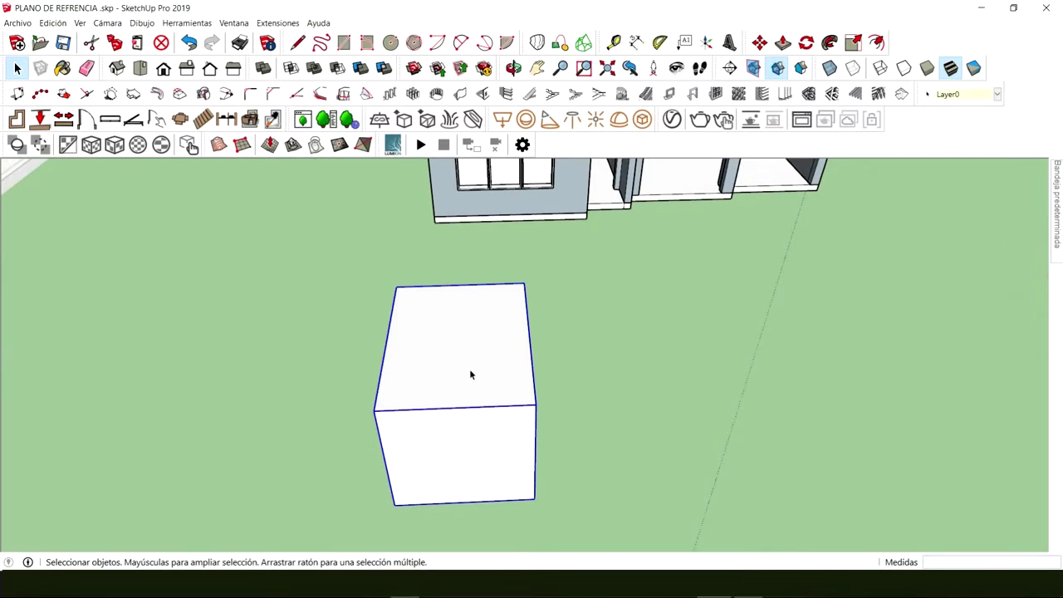
{"action": "double_click", "coordinate": [453, 364]}
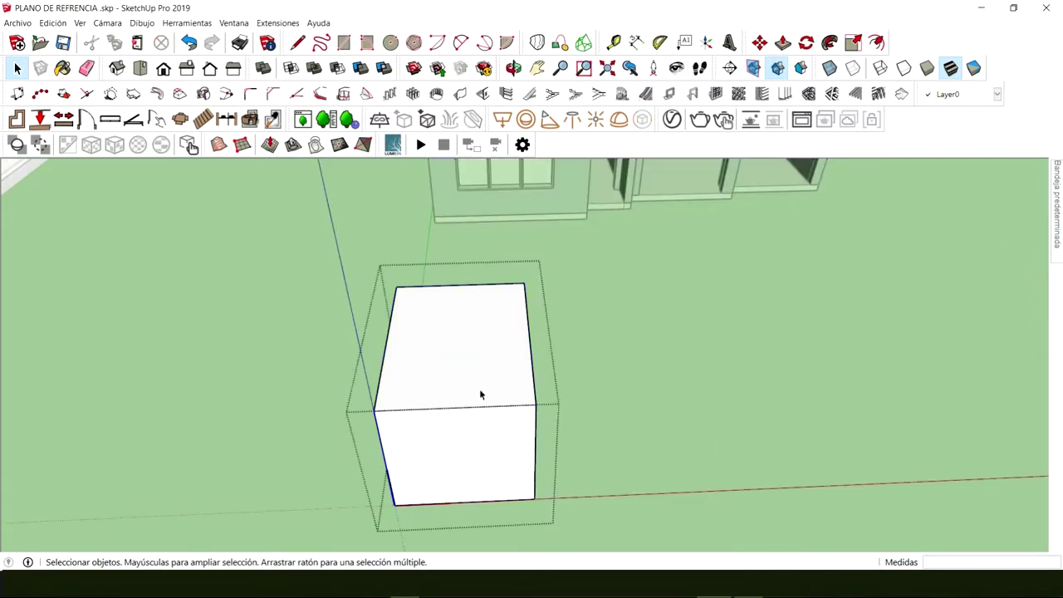
{"action": "key", "text": "l"}
{"action": "left_click", "coordinate": [465, 372]}
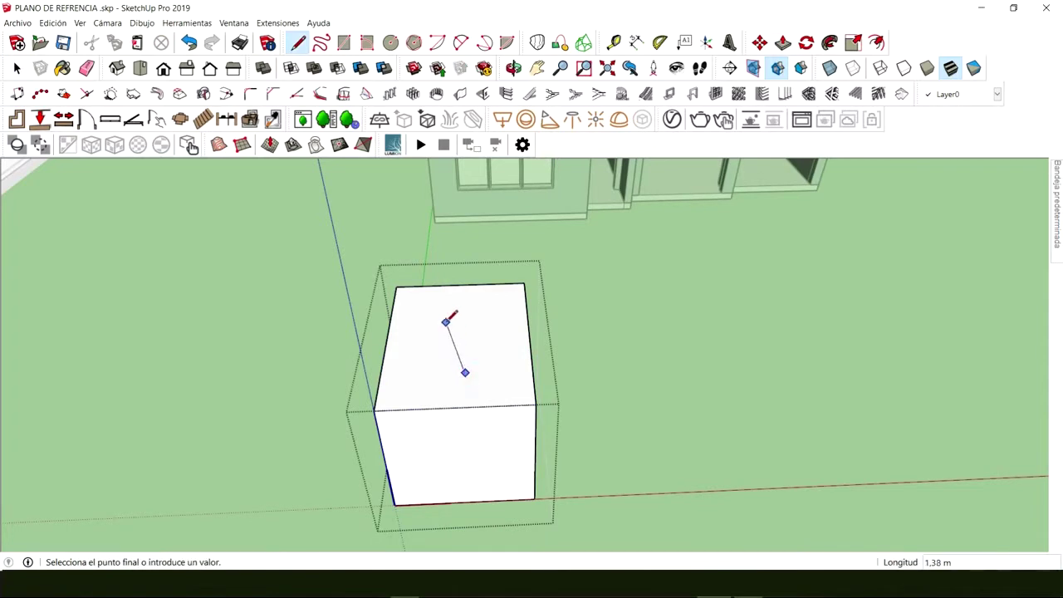
{"action": "left_click", "coordinate": [446, 322]}
{"action": "left_click", "coordinate": [424, 361]}
{"action": "left_click", "coordinate": [465, 370]}
{"action": "key", "text": "space"}
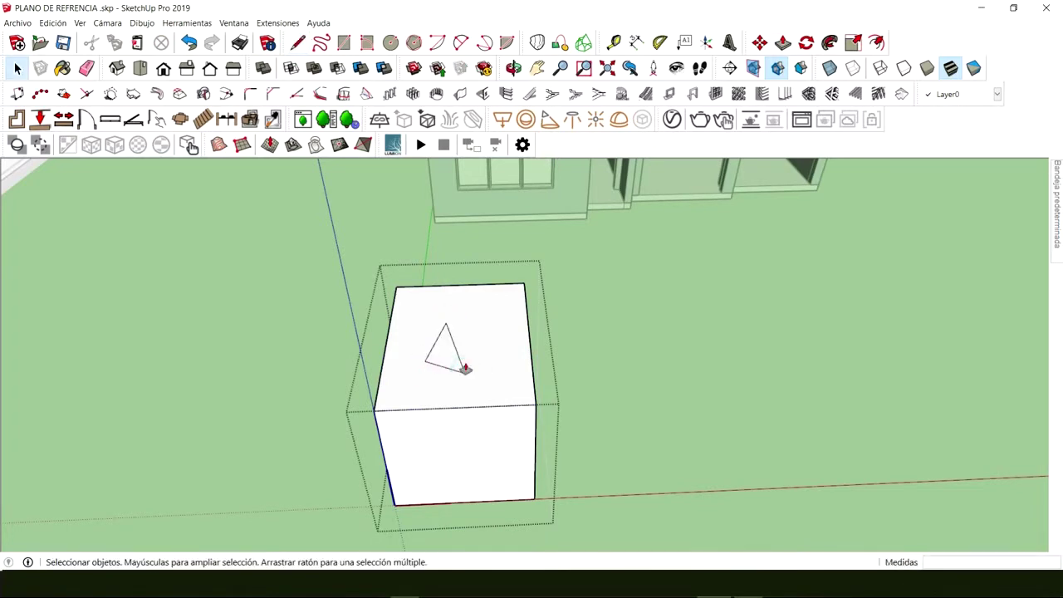
Step: Extrude the triangle upward with Push/Pull into a tall prism on the cube and leave the component
{"action": "key", "text": "p"}
{"action": "left_click_drag", "start_coordinate": [451, 365], "coordinate": [439, 266]}
{"action": "middle_click_drag", "start_coordinate": [440, 266], "coordinate": [458, 390]}
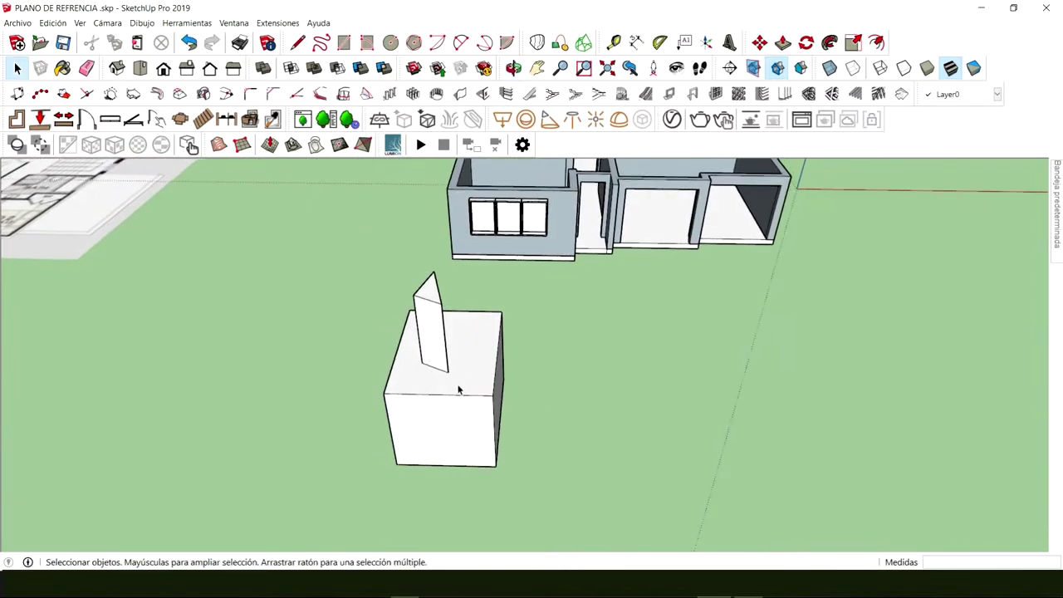
{"action": "left_click", "coordinate": [458, 389]}
Step: Open the cube component for editing and close it again, twice
{"action": "double_click", "coordinate": [460, 378]}
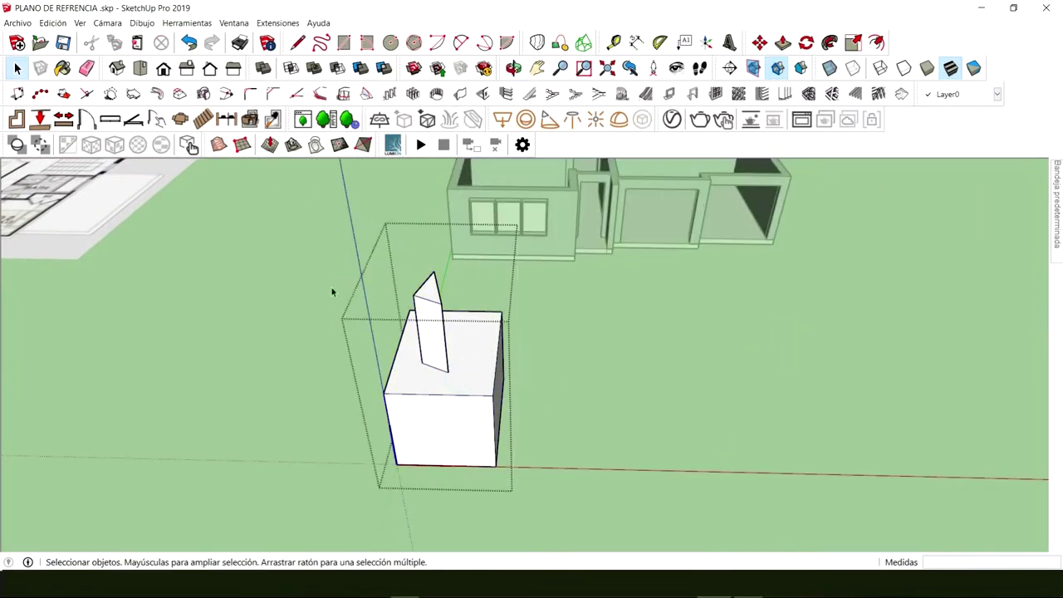
{"action": "left_click", "coordinate": [614, 366]}
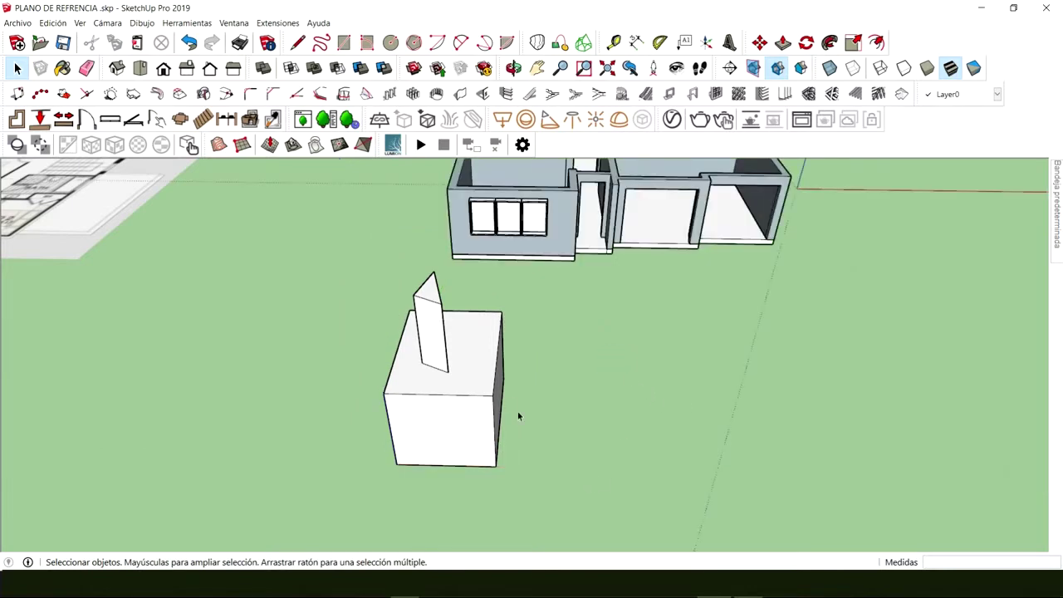
{"action": "double_click", "coordinate": [468, 376]}
{"action": "key", "text": "Escape"}
{"action": "middle_click_drag", "start_coordinate": [503, 401], "coordinate": [454, 396]}
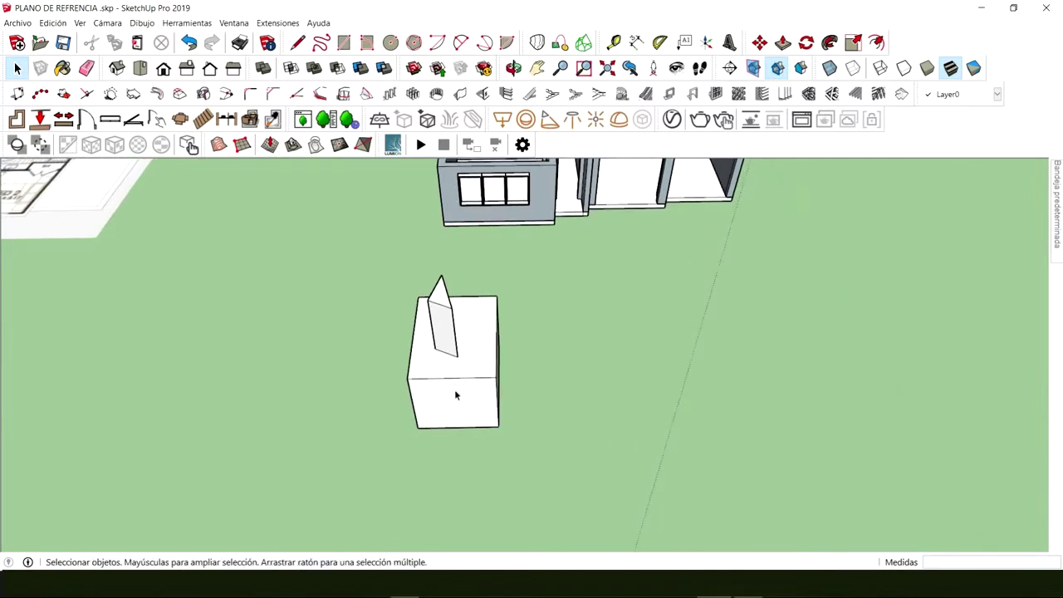
Step: Copy the cube component about 3.22 m along the red axis and repeat the copy with x20
{"action": "left_click", "coordinate": [455, 395]}
{"action": "key", "text": "m"}
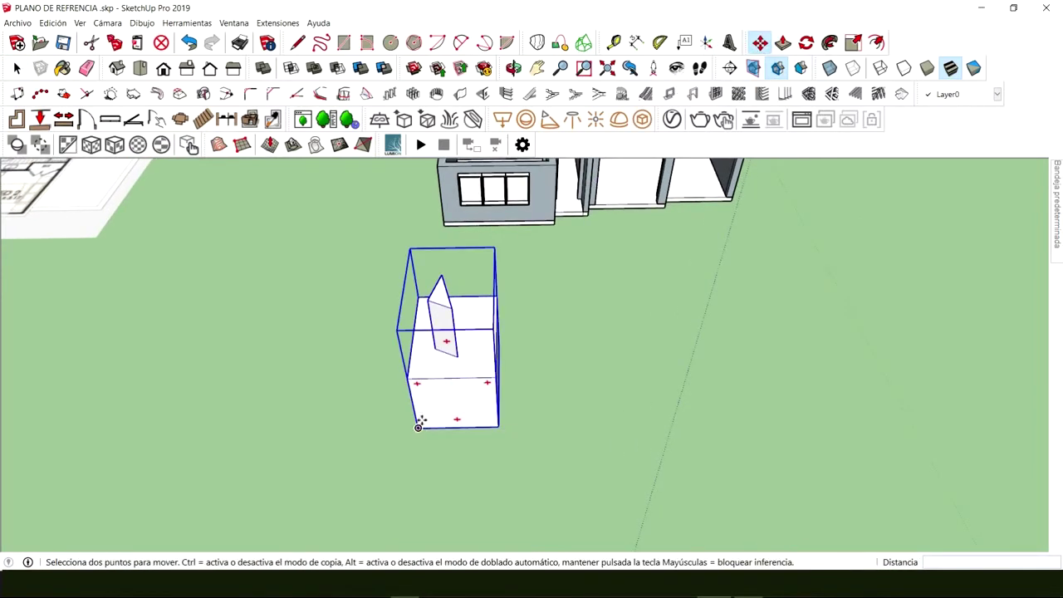
{"action": "left_click", "coordinate": [419, 427]}
{"action": "key", "text": "ctrl"}
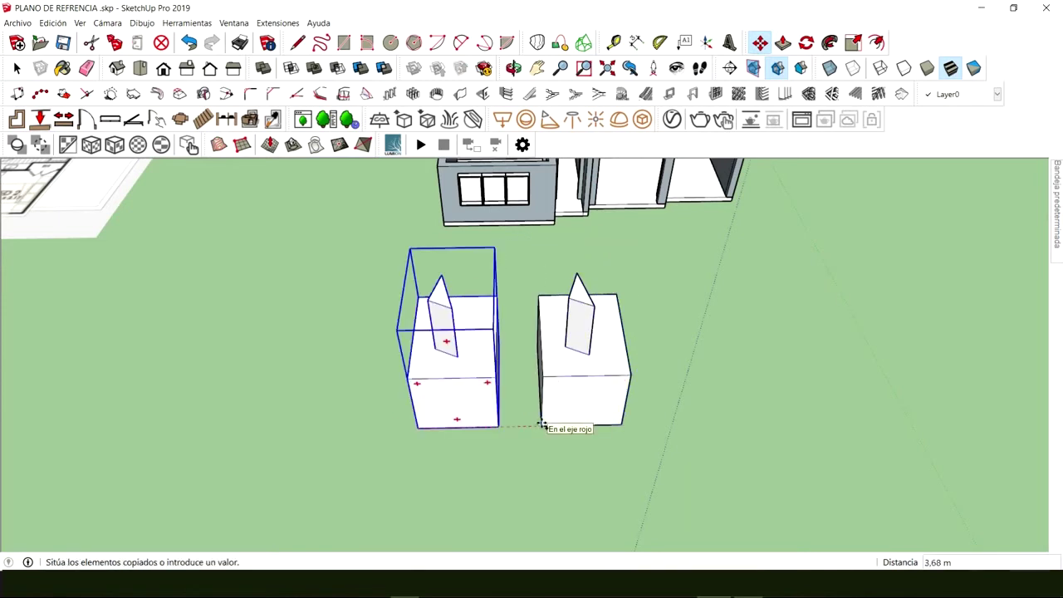
{"action": "left_click", "coordinate": [526, 424]}
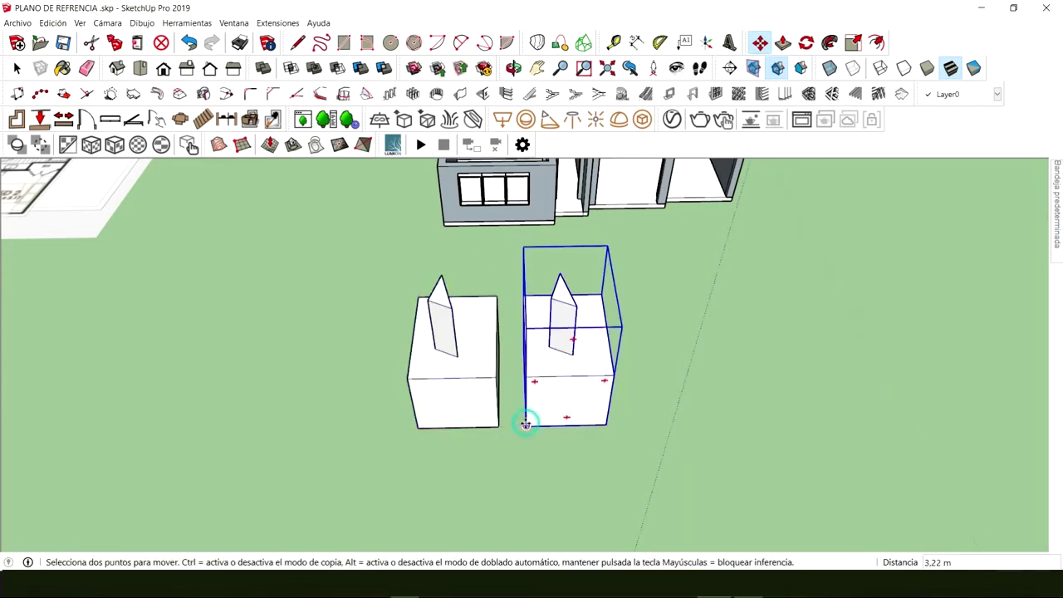
{"action": "type", "text": "x20"}
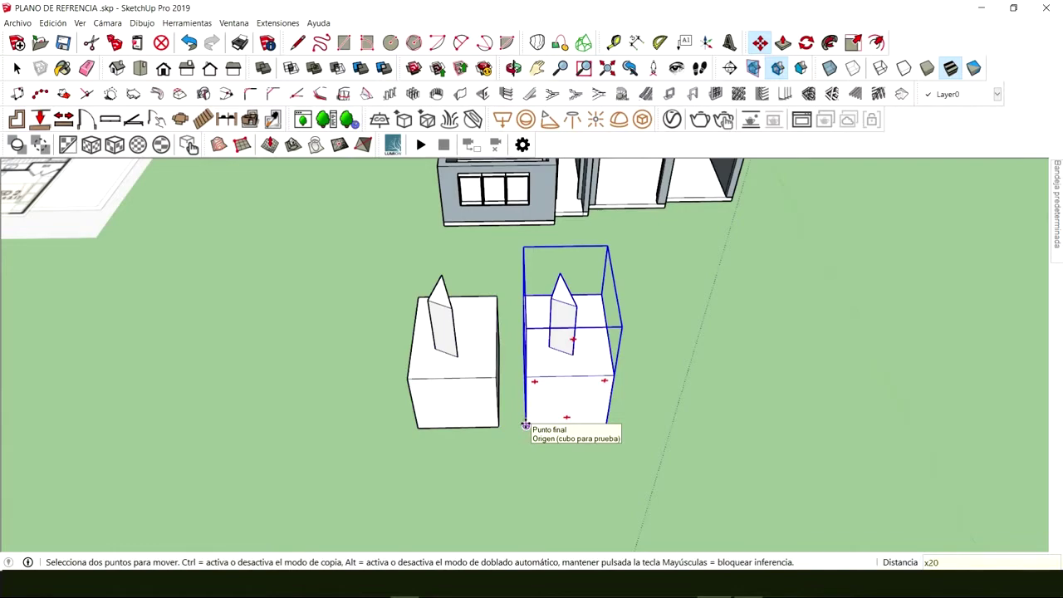
{"action": "key", "text": "Return"}
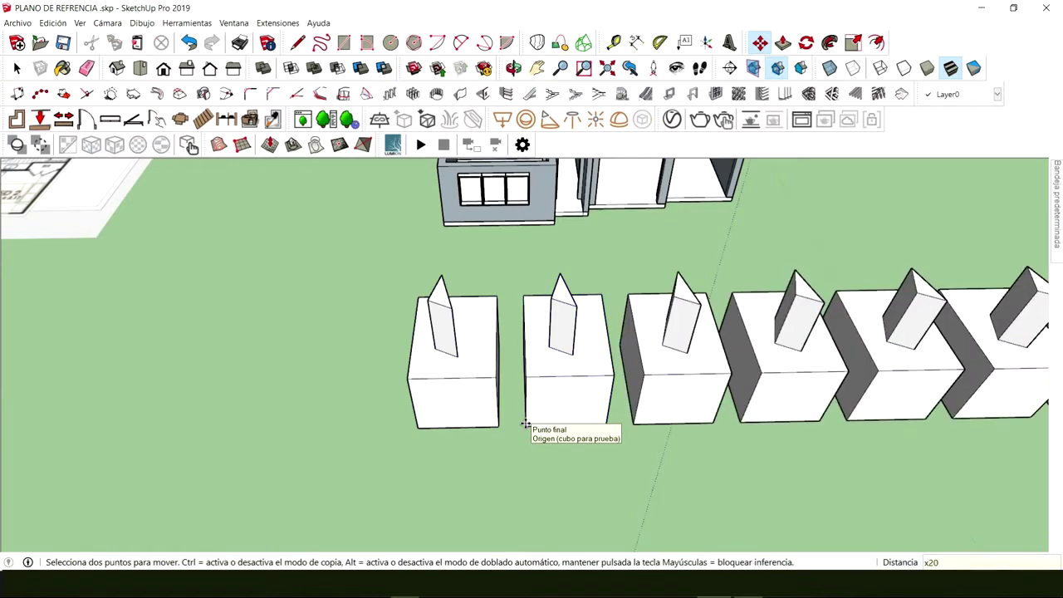
Step: Open the first component in the row and select its cube top and prism top faces to compare with the copies
{"action": "key", "text": "space"}
{"action": "scroll", "coordinate": [748, 418], "scroll_direction": "down", "scroll_amount": 5}
{"action": "middle_click_drag", "start_coordinate": [747, 418], "coordinate": [437, 288]}
{"action": "scroll", "coordinate": [332, 395], "scroll_direction": "up", "scroll_amount": 8}
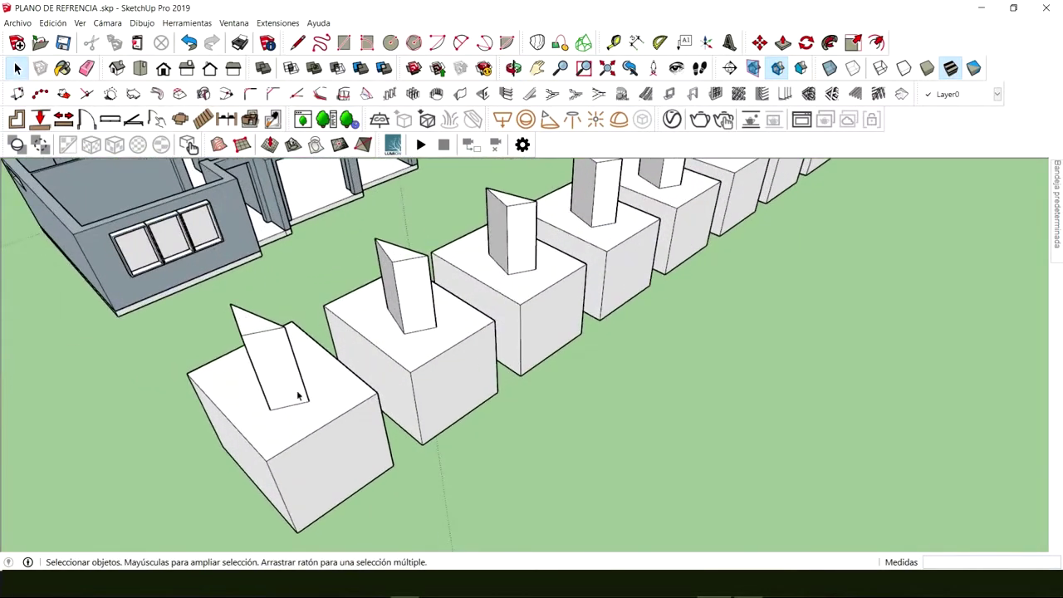
{"action": "middle_click_drag", "start_coordinate": [297, 396], "coordinate": [407, 443]}
{"action": "double_click", "coordinate": [408, 442]}
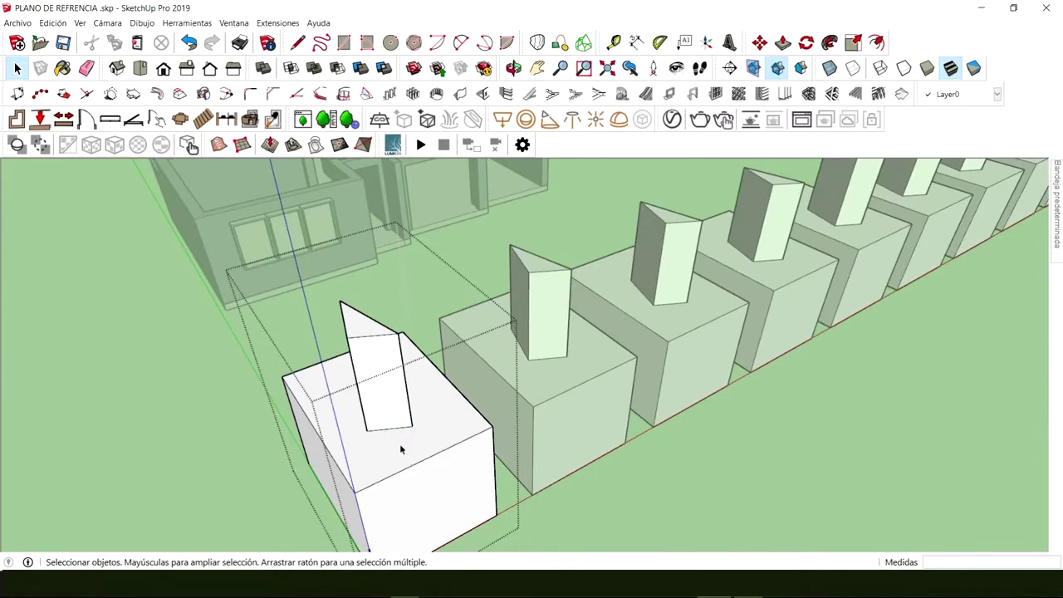
{"action": "left_click", "coordinate": [401, 448]}
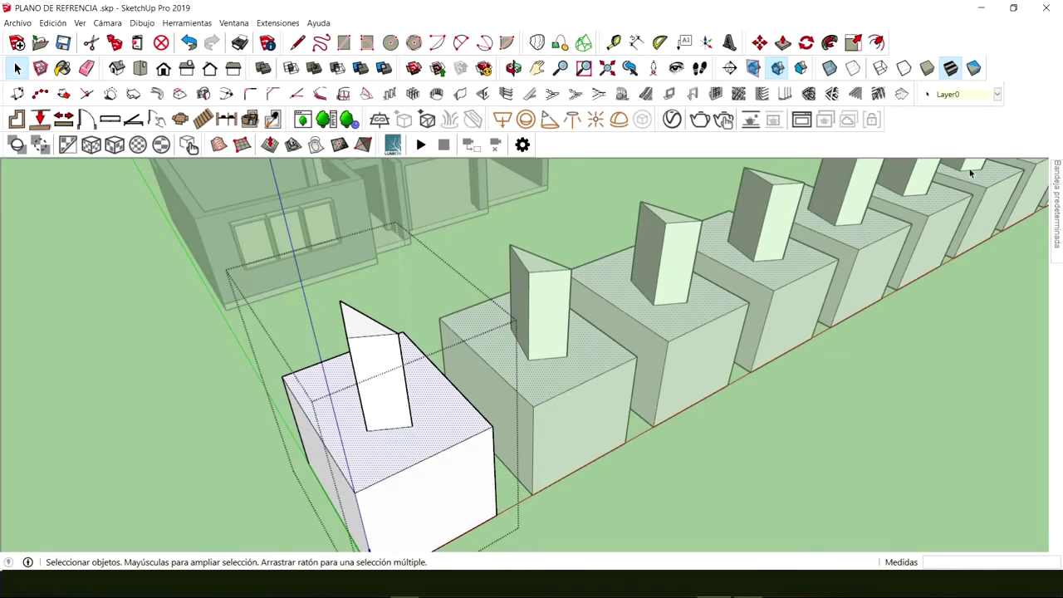
{"action": "left_click", "coordinate": [355, 330]}
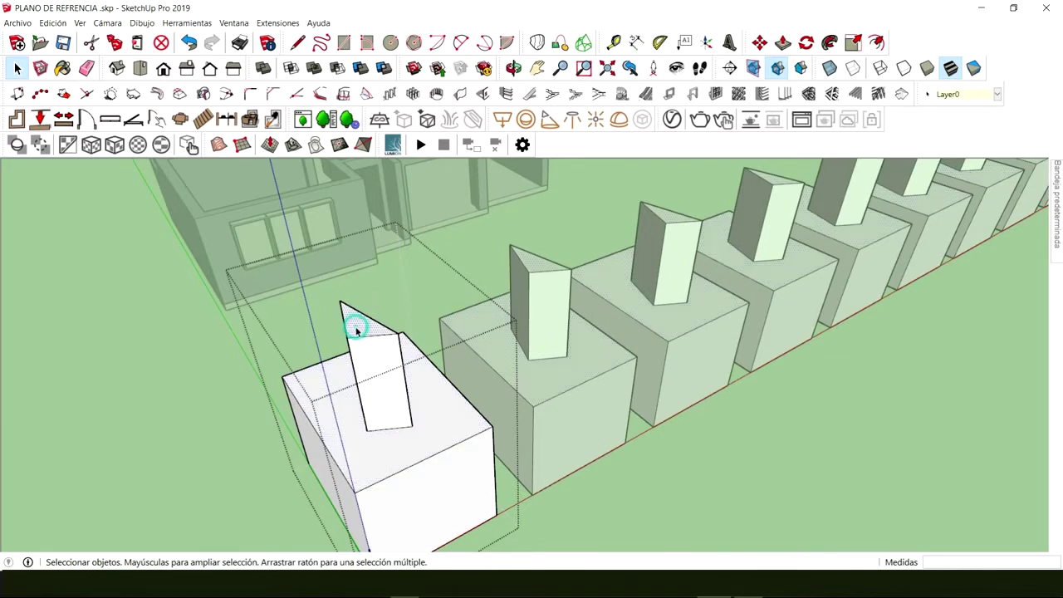
{"action": "left_click", "coordinate": [421, 440]}
Step: Push the prism's triangular top face down about 1.87 m, flush with the cube's top
{"action": "key", "text": "p"}
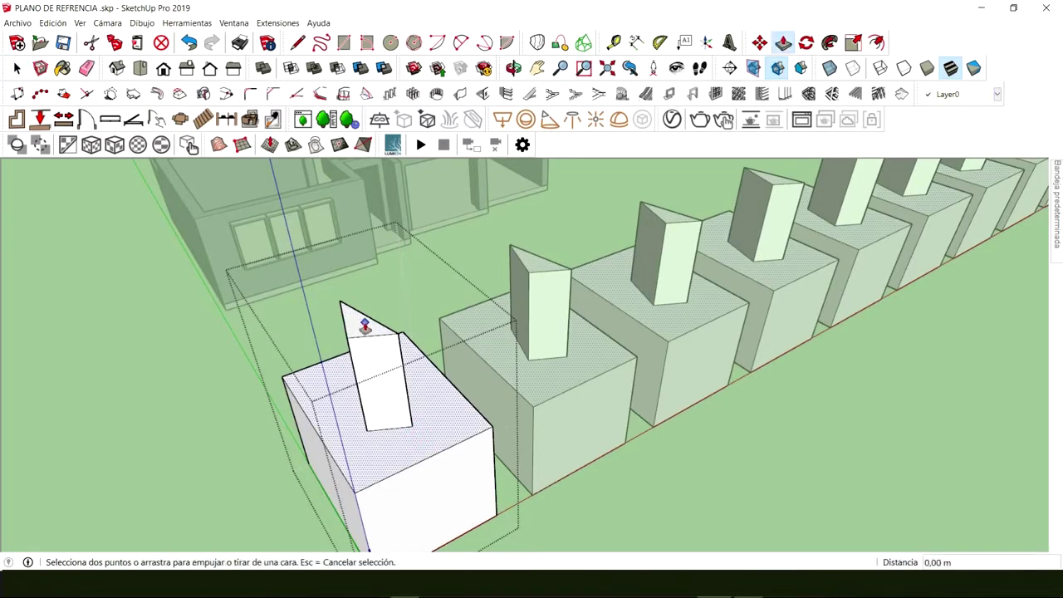
{"action": "key", "text": "space"}
{"action": "left_click", "coordinate": [362, 329]}
{"action": "key", "text": "p"}
{"action": "left_click", "coordinate": [351, 321]}
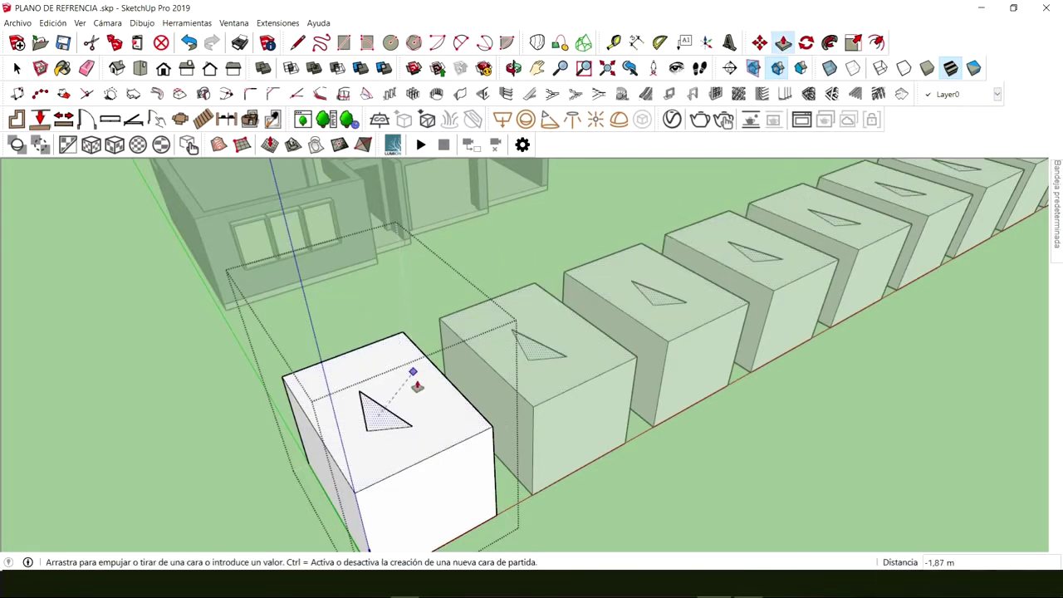
{"action": "left_click", "coordinate": [419, 415]}
{"action": "middle_click_drag", "start_coordinate": [496, 397], "coordinate": [475, 420]}
{"action": "key", "text": "space"}
Step: Delete the leftover triangle from the cube's top face
{"action": "scroll", "coordinate": [377, 449], "scroll_direction": "up", "scroll_amount": 3}
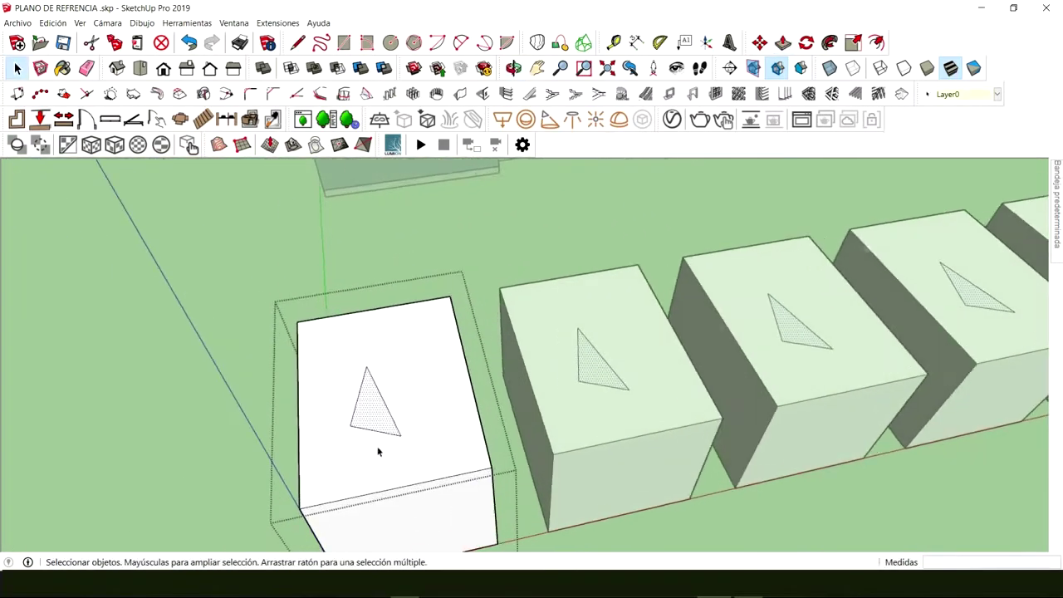
{"action": "middle_click_drag", "start_coordinate": [377, 449], "coordinate": [370, 352]}
{"action": "scroll", "coordinate": [394, 453], "scroll_direction": "down", "scroll_amount": 3}
{"action": "left_click_drag", "start_coordinate": [370, 349], "coordinate": [449, 421]}
{"action": "key", "text": "Delete"}
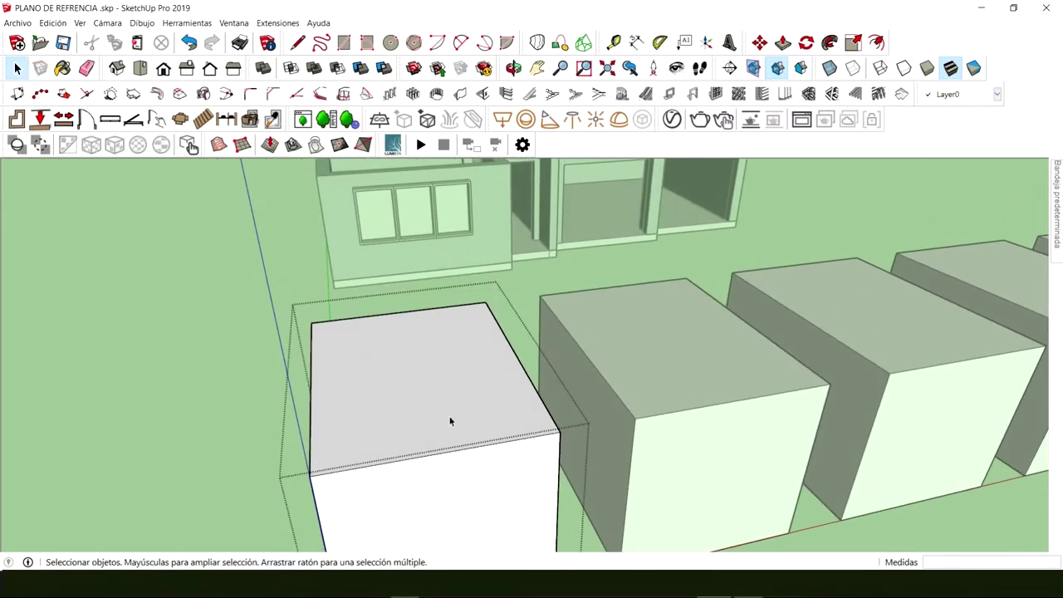
Step: Draw two parallel lines across the cube's top face from edge to edge, the first about 2.40 m long
{"action": "middle_click_drag", "start_coordinate": [415, 422], "coordinate": [574, 387]}
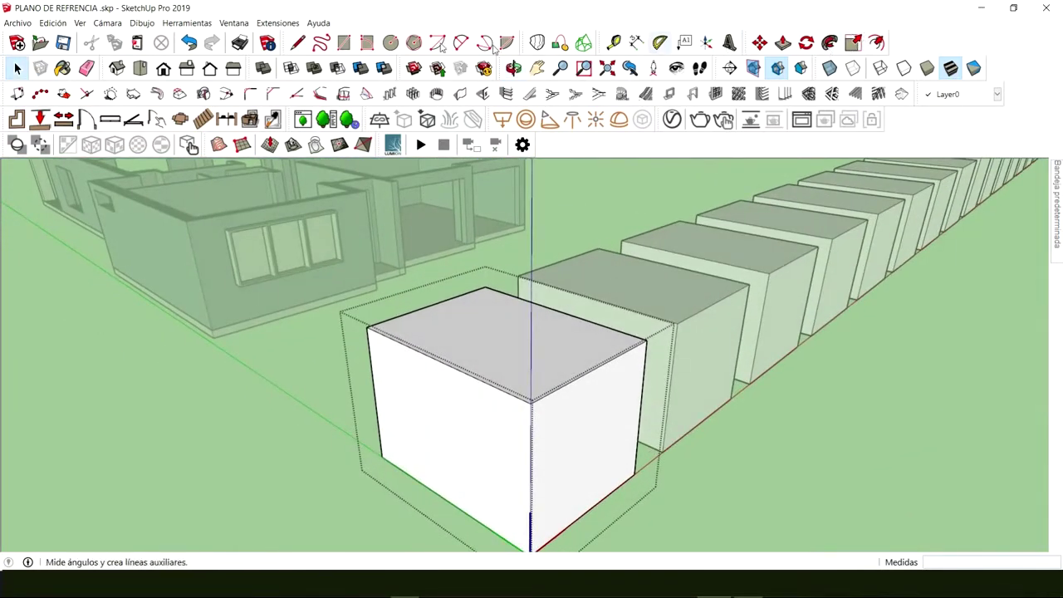
{"action": "mouse_move", "coordinate": [550, 308]}
{"action": "middle_mouse_down"}
{"action": "mouse_move", "coordinate": [407, 458]}
{"action": "mouse_move", "coordinate": [515, 374]}
{"action": "mouse_move", "coordinate": [494, 355]}
{"action": "middle_mouse_up"}
{"action": "key", "text": "l"}
{"action": "left_click", "coordinate": [489, 367]}
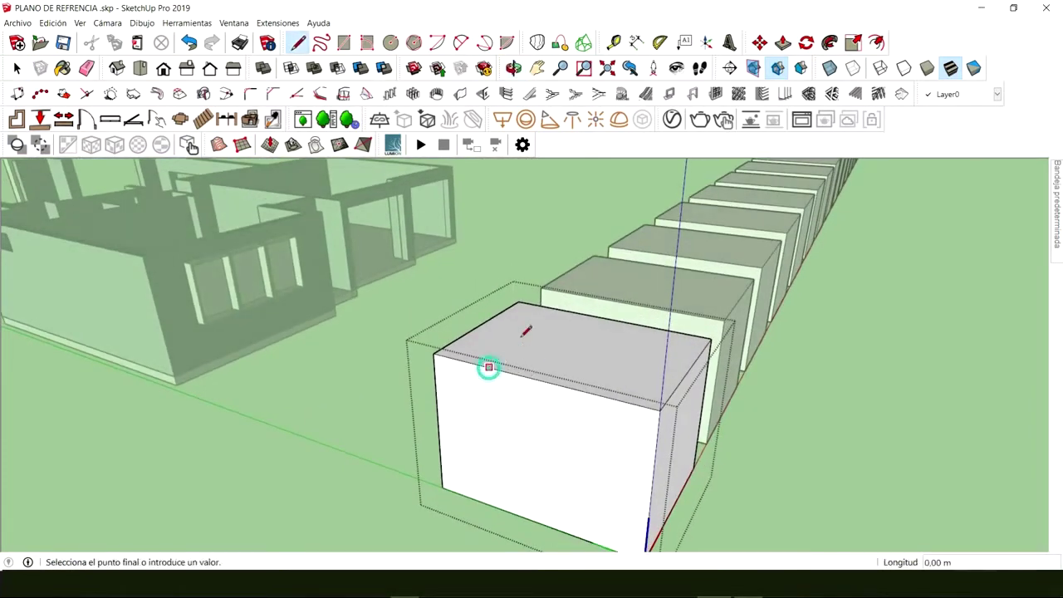
{"action": "key", "text": "Escape"}
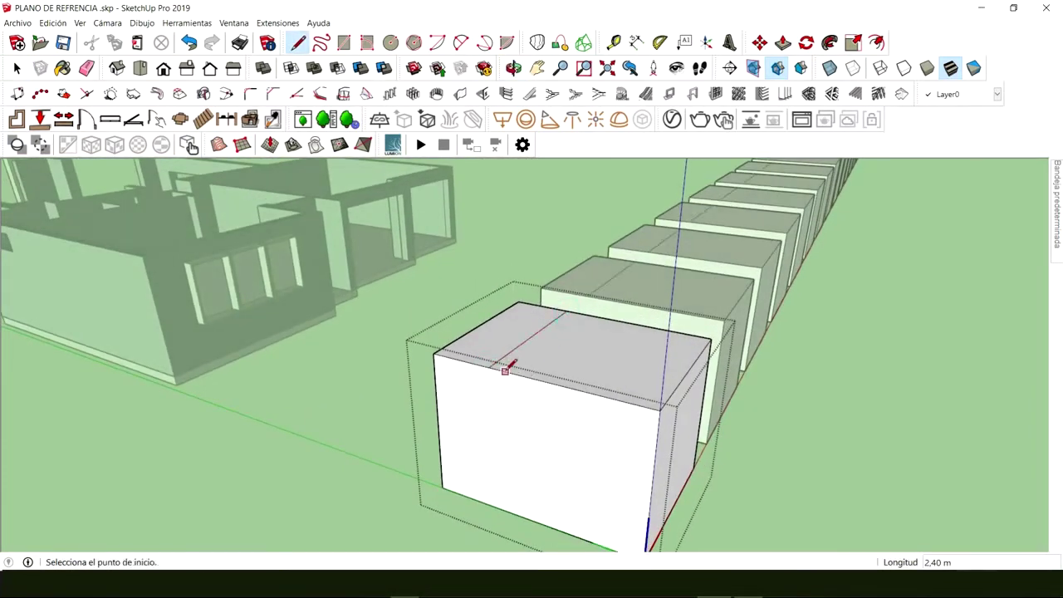
{"action": "left_click", "coordinate": [504, 370]}
{"action": "left_click", "coordinate": [582, 311]}
{"action": "middle_click_drag", "start_coordinate": [612, 427], "coordinate": [638, 373]}
{"action": "key", "text": "space"}
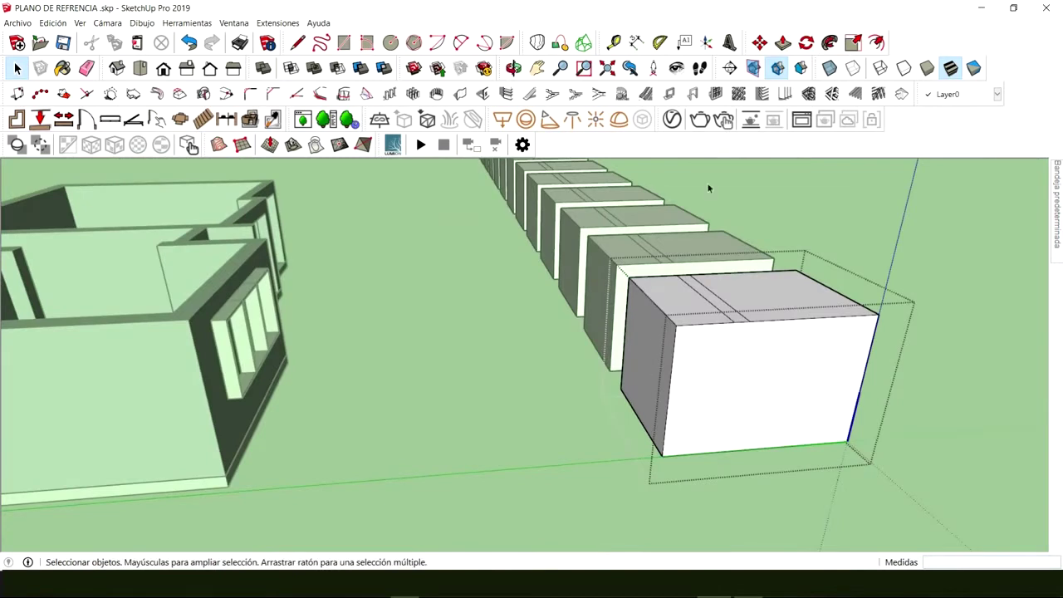
Step: Push the top surface in front of the rear strip down with Push/Pull to form a seat with a backrest
{"action": "left_click", "coordinate": [783, 43]}
{"action": "left_click_drag", "start_coordinate": [653, 416], "coordinate": [714, 307]}
{"action": "middle_click_drag", "start_coordinate": [714, 307], "coordinate": [612, 361]}
{"action": "left_click_drag", "start_coordinate": [612, 360], "coordinate": [629, 493]}
{"action": "middle_click_drag", "start_coordinate": [629, 493], "coordinate": [667, 363]}
Step: Draw a leg-opening outline below the seat on the chair's side face, starting with a vertical line about 0.74 m high
{"action": "key", "text": "l"}
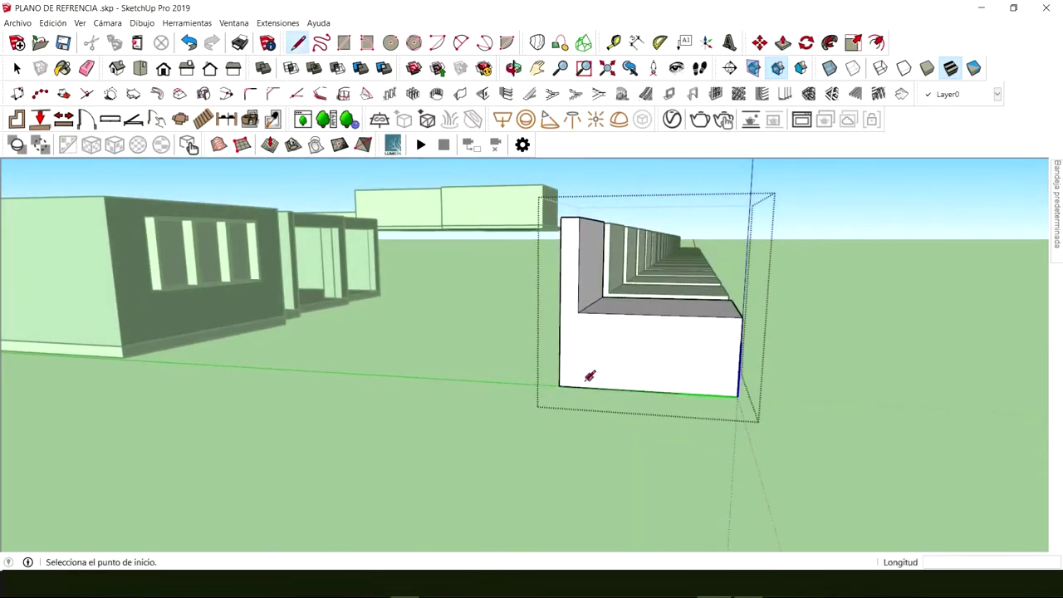
{"action": "left_click", "coordinate": [580, 386]}
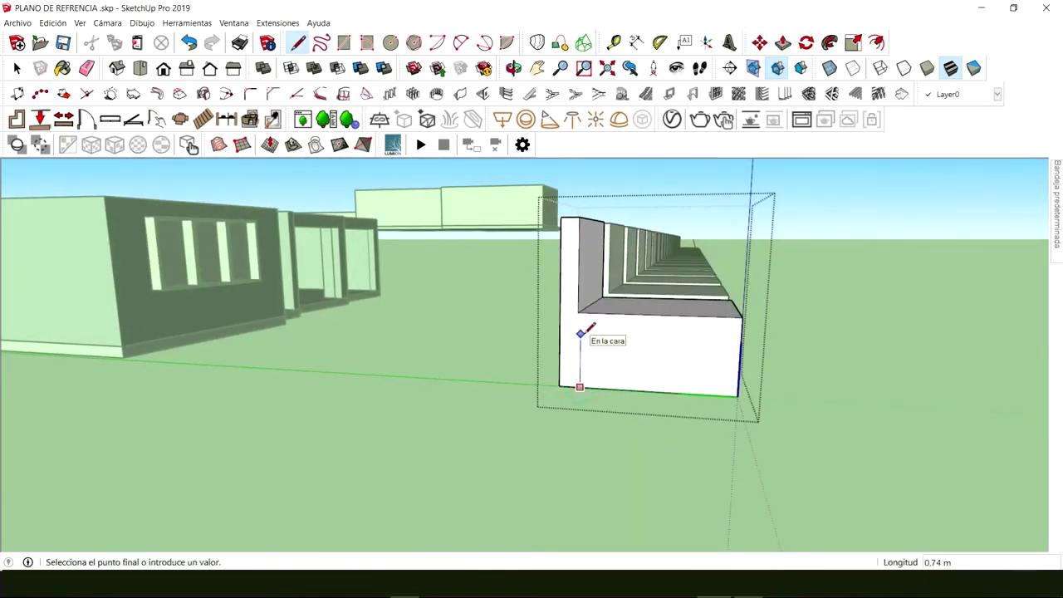
{"action": "left_click", "coordinate": [580, 334]}
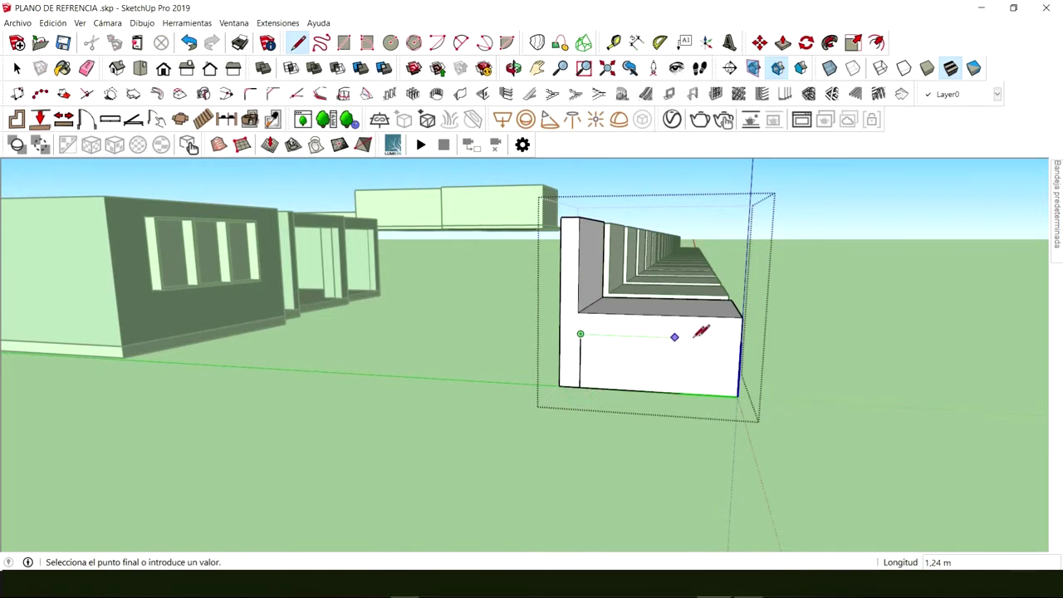
{"action": "left_click", "coordinate": [716, 395]}
{"action": "key", "text": "space"}
Step: Push the side outline through the full width of the chair to cut the opening beneath the seat
{"action": "middle_click_drag", "start_coordinate": [689, 385], "coordinate": [551, 407]}
{"action": "key", "text": "p"}
{"action": "double_click", "coordinate": [487, 404]}
{"action": "middle_click_drag", "start_coordinate": [487, 403], "coordinate": [301, 359]}
{"action": "left_click", "coordinate": [301, 359]}
{"action": "key", "text": "space"}
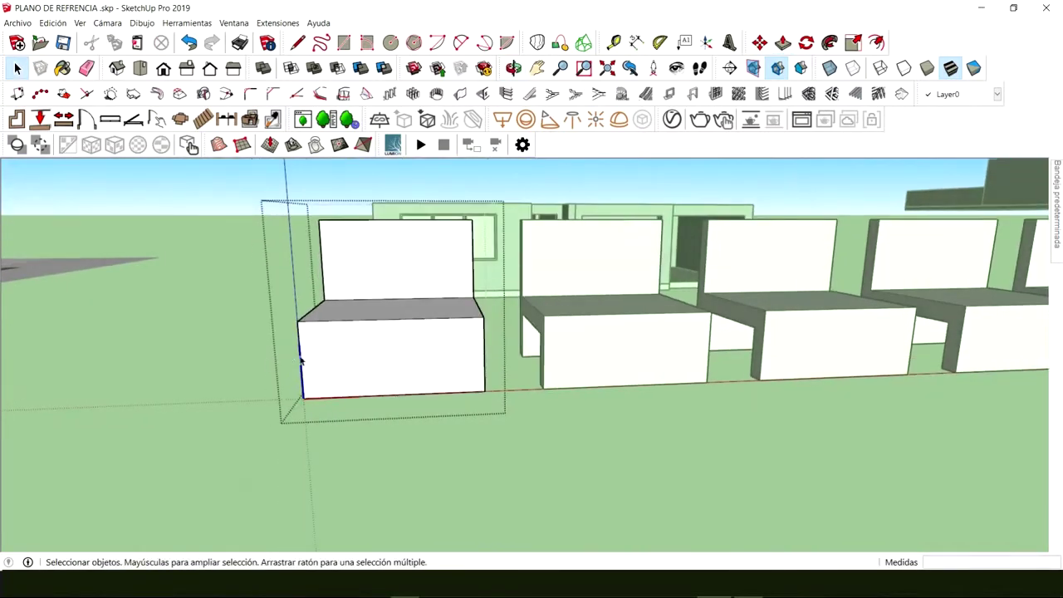
Step: Draw a rectangle about 1.99 m by 0.87 m on the chair's front face, starting from its bottom edge
{"action": "scroll", "coordinate": [301, 359], "scroll_direction": "up", "scroll_amount": 2}
{"action": "key", "text": "r"}
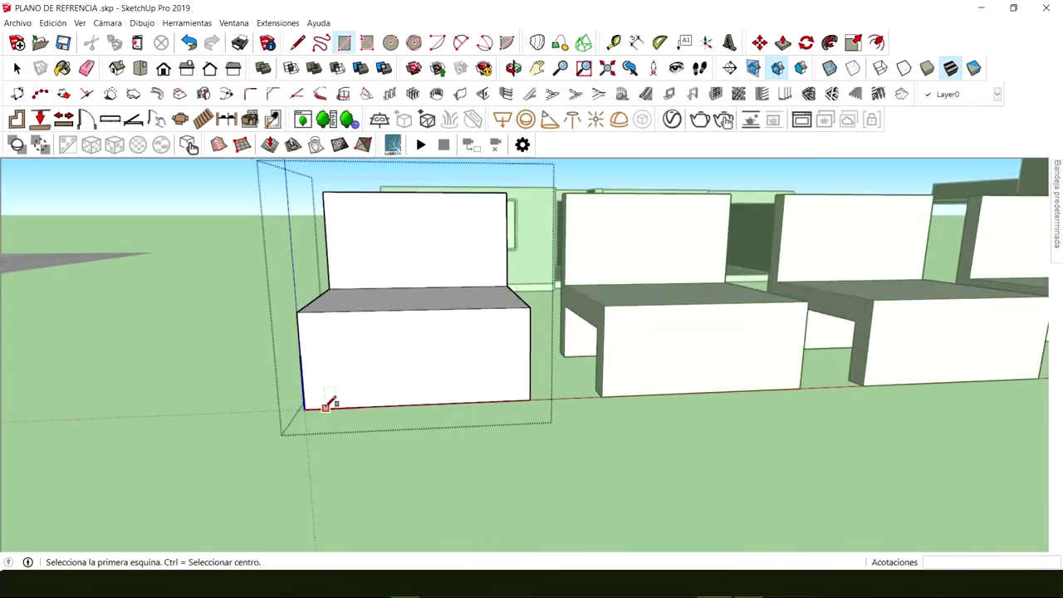
{"action": "left_click", "coordinate": [325, 407]}
{"action": "left_click", "coordinate": [514, 321]}
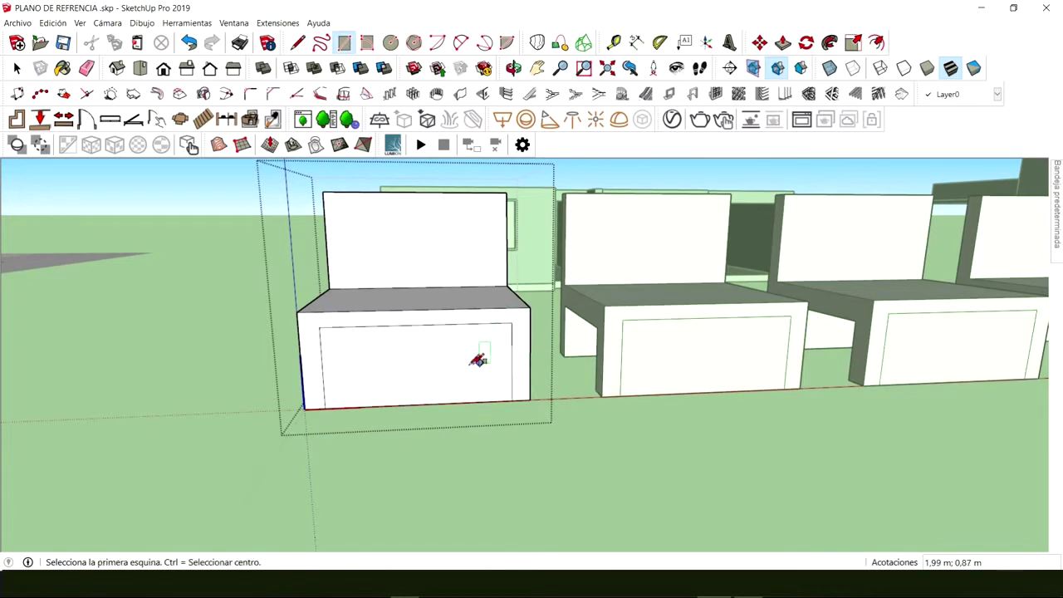
Step: Try to push the front rectangle inward through the panel to separate the front legs, and undo the cut
{"action": "key", "text": "p"}
{"action": "middle_click_drag", "start_coordinate": [413, 373], "coordinate": [545, 431]}
{"action": "key", "text": "space"}
{"action": "key", "text": "p"}
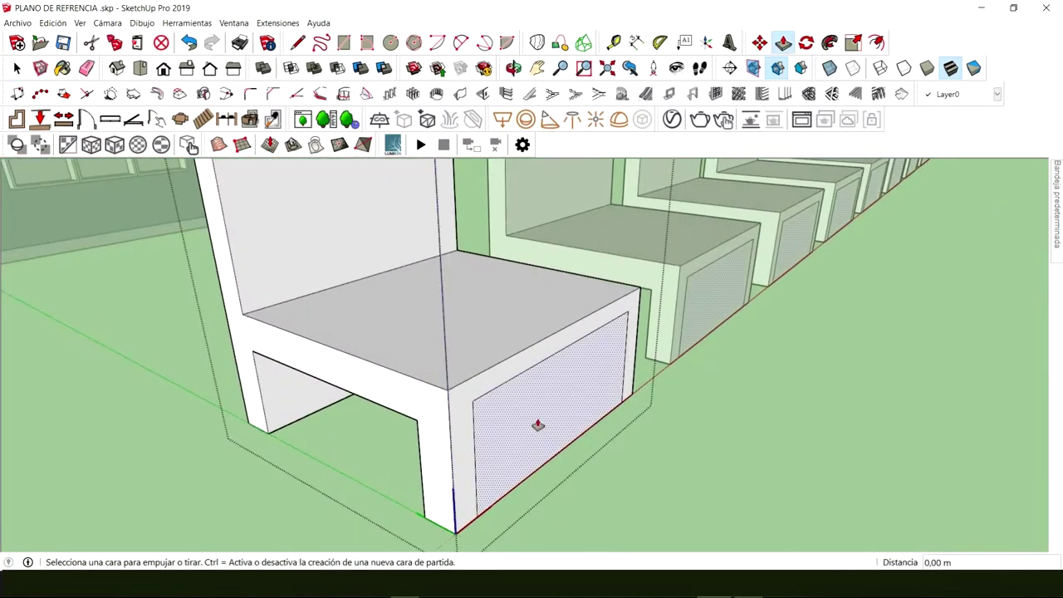
{"action": "left_click_drag", "start_coordinate": [532, 422], "coordinate": [426, 433]}
{"action": "middle_click_drag", "start_coordinate": [427, 432], "coordinate": [505, 301]}
{"action": "key", "text": "space"}
{"action": "scroll", "coordinate": [437, 376], "scroll_direction": "up", "scroll_amount": 3}
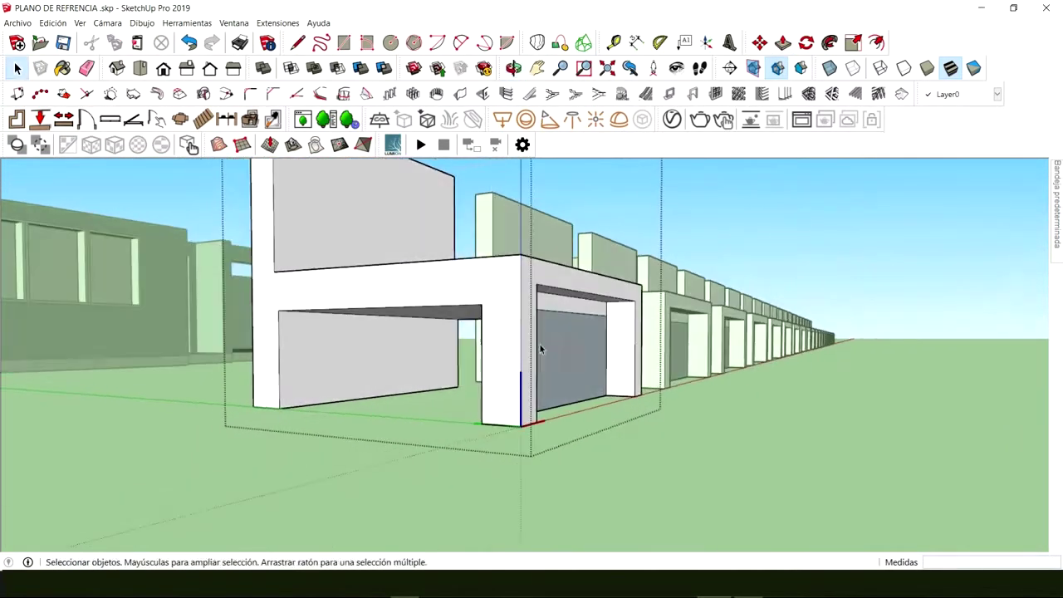
{"action": "scroll", "coordinate": [549, 303], "scroll_direction": "up", "scroll_amount": 2}
{"action": "middle_click_drag", "start_coordinate": [570, 315], "coordinate": [498, 308]}
{"action": "key", "text": "ctrl+z"}
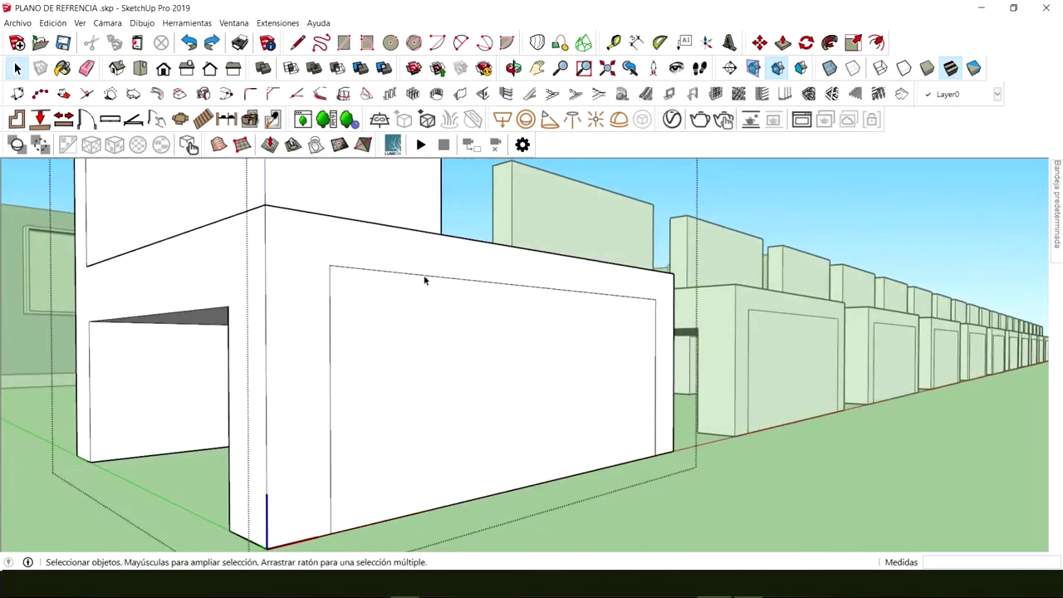
Step: Lower the top edge of the chair's front rectangle about 0.13 m to line up with the side opening
{"action": "left_click", "coordinate": [422, 279]}
{"action": "key", "text": "m"}
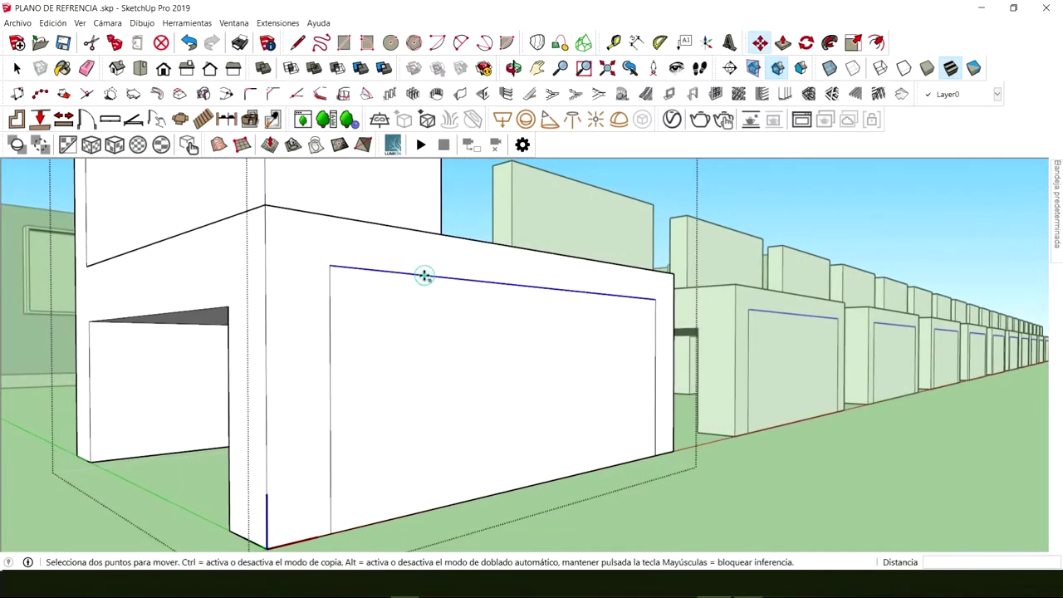
{"action": "left_click", "coordinate": [424, 279]}
{"action": "left_click", "coordinate": [229, 307]}
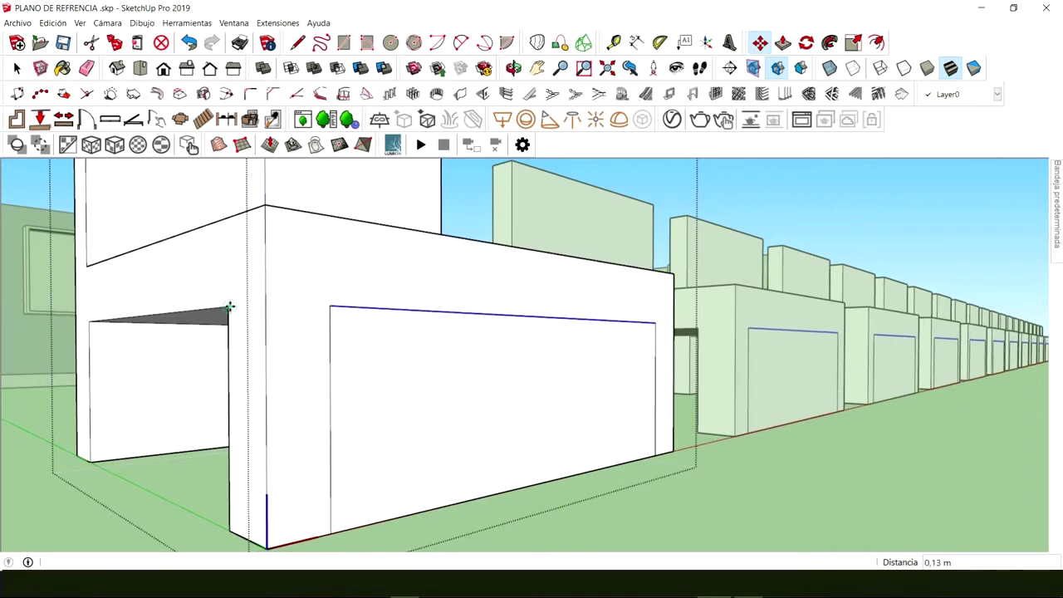
{"action": "key", "text": "space"}
Step: Try to push the front rectangle inward about 0.27 m to open the space between the front legs
{"action": "middle_click_drag", "start_coordinate": [336, 343], "coordinate": [363, 356]}
{"action": "key", "text": "p"}
{"action": "left_click", "coordinate": [451, 368]}
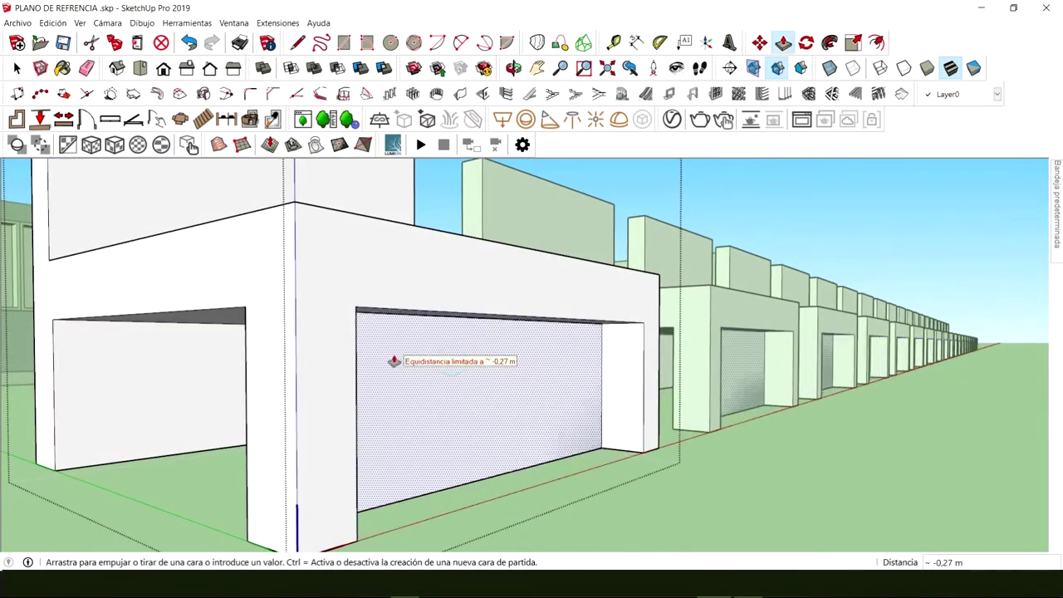
{"action": "left_click", "coordinate": [391, 347]}
{"action": "key", "text": "space"}
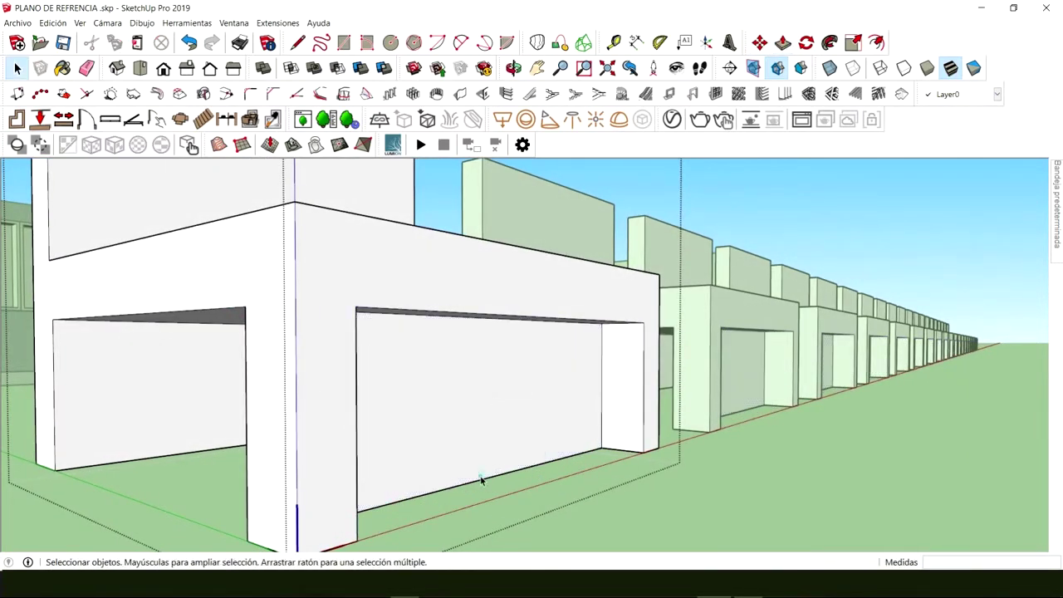
Step: Raise the top edge of the front rectangle above the height of the side opening
{"action": "middle_click_drag", "start_coordinate": [482, 482], "coordinate": [402, 308]}
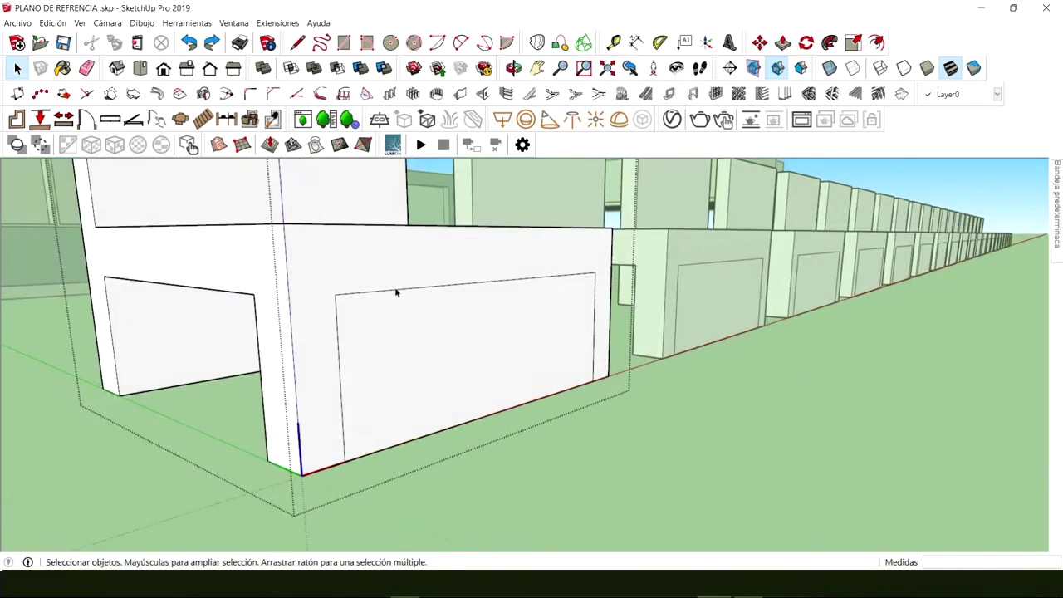
{"action": "left_click", "coordinate": [395, 288]}
{"action": "left_click", "coordinate": [397, 291]}
{"action": "key", "text": "m"}
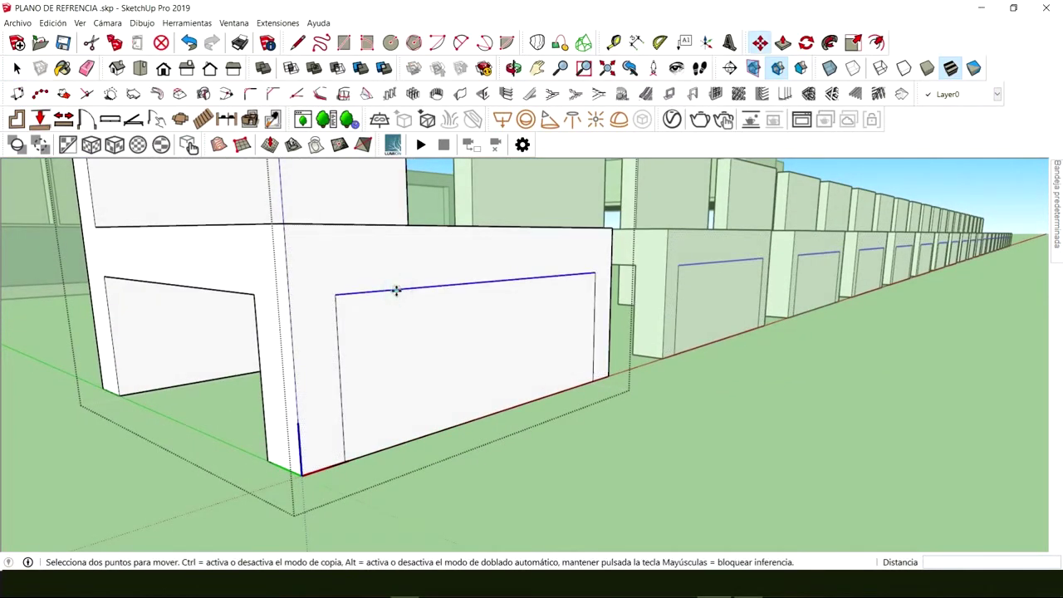
{"action": "left_click", "coordinate": [396, 290]}
{"action": "left_click", "coordinate": [396, 263]}
{"action": "key", "text": "space"}
Step: Push the raised front rectangle inward about 0.27 m, and undo the cut
{"action": "key", "text": "p"}
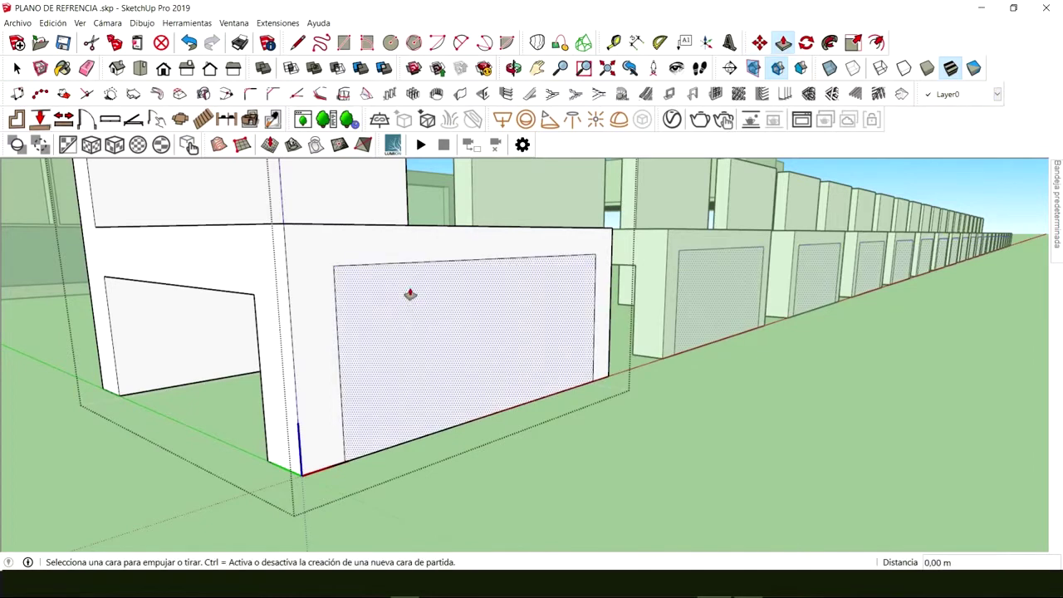
{"action": "left_click", "coordinate": [410, 295]}
{"action": "left_click", "coordinate": [365, 296]}
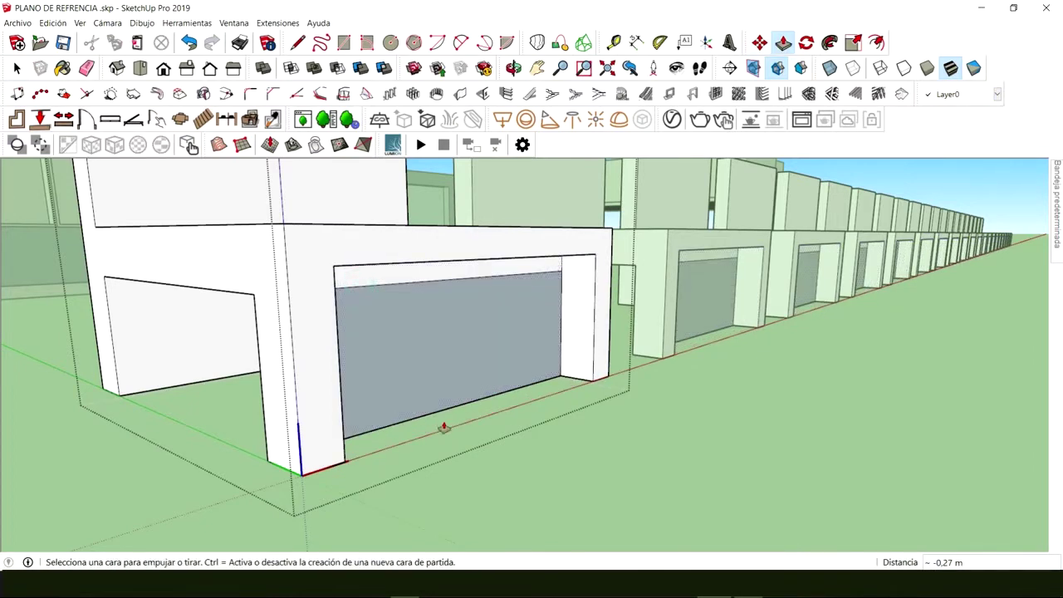
{"action": "key", "text": "space"}
{"action": "key", "text": "ctrl+z"}
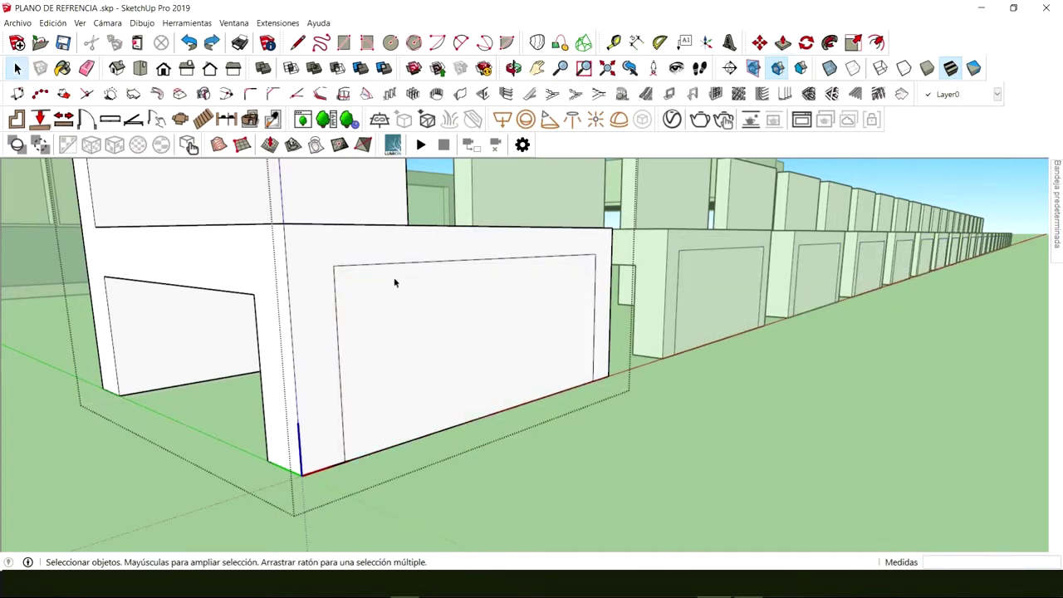
Step: Move the front rectangle's top edge down about 0.12 m from its endpoint to the side opening's upper corner
{"action": "left_click", "coordinate": [385, 264]}
{"action": "key", "text": "m"}
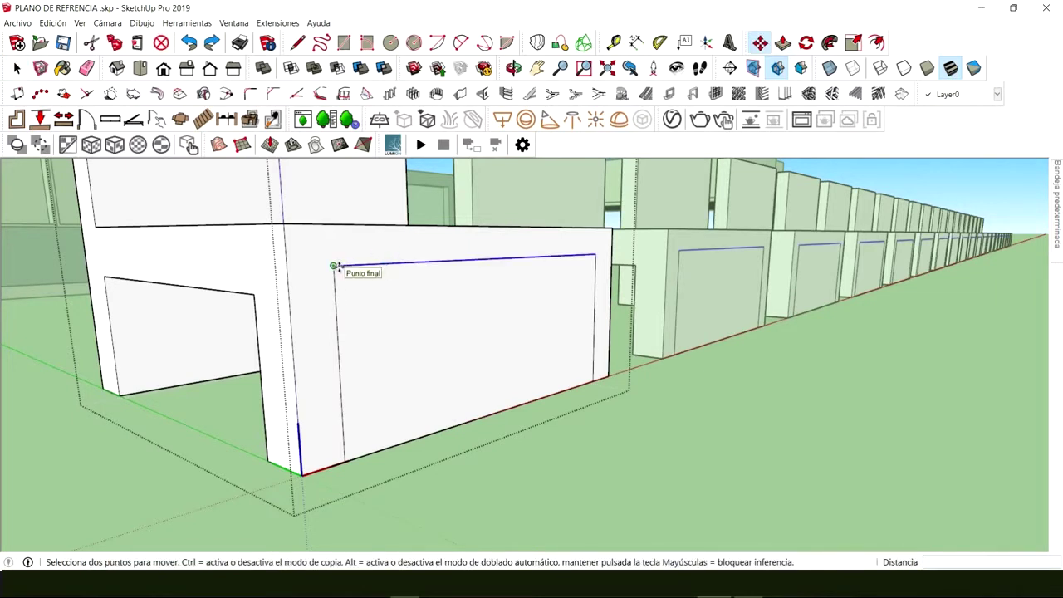
{"action": "left_click", "coordinate": [335, 266]}
{"action": "left_click", "coordinate": [254, 295]}
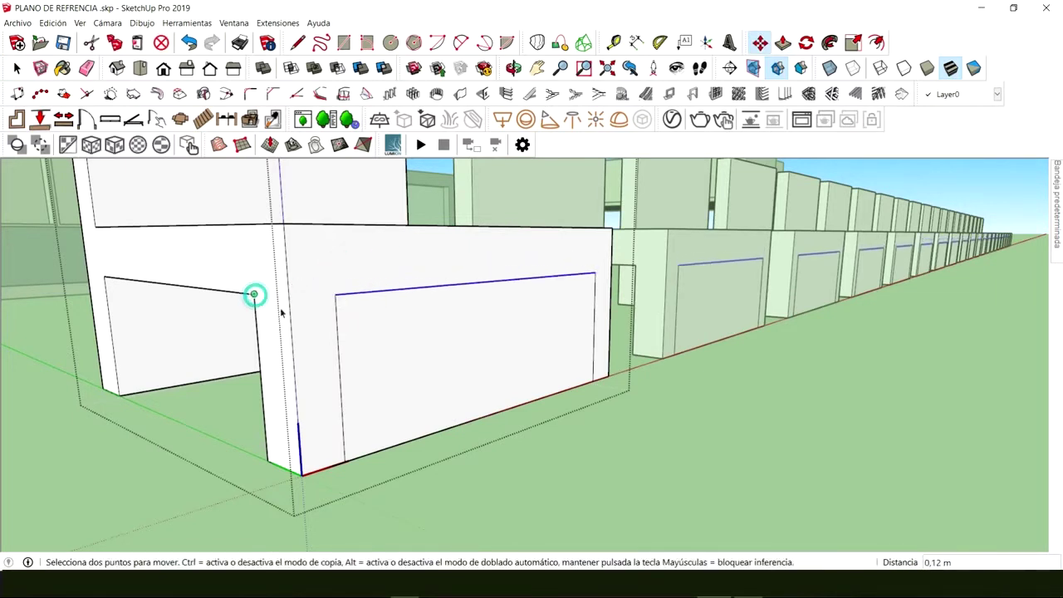
{"action": "key", "text": "space"}
Step: Push the front rectangle, aligned with the side opening, inward about 0.27 m
{"action": "left_click", "coordinate": [446, 359]}
{"action": "key", "text": "p"}
{"action": "left_click", "coordinate": [451, 344]}
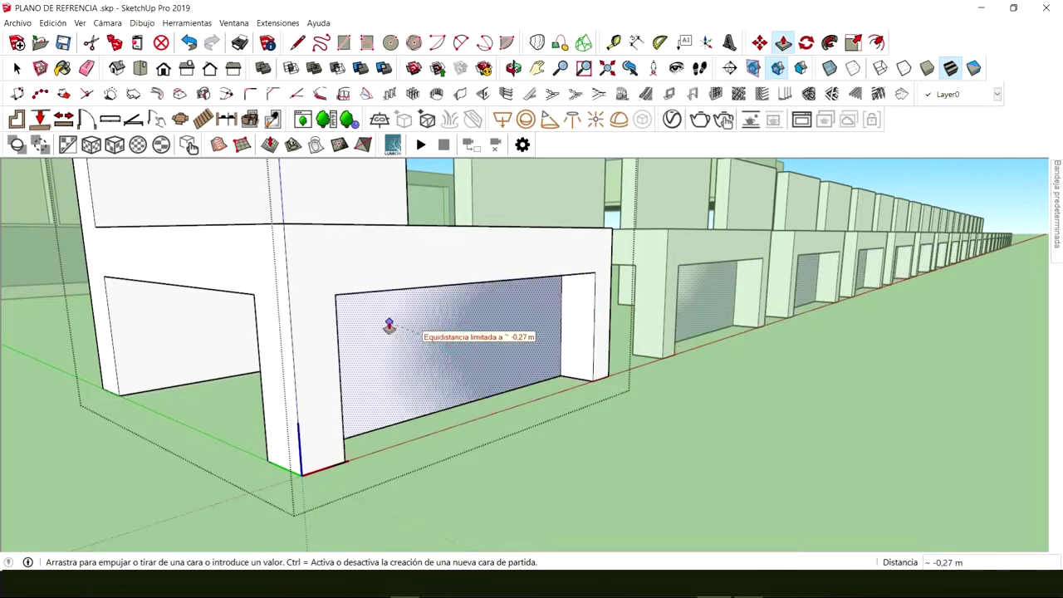
{"action": "left_click", "coordinate": [389, 324]}
{"action": "middle_click_drag", "start_coordinate": [472, 418], "coordinate": [394, 374]}
Step: Try to delete the recessed face behind the front legs, and undo both the deletion and the push
{"action": "key", "text": "space"}
{"action": "left_click", "coordinate": [394, 370]}
{"action": "key", "text": "Delete"}
{"action": "key", "text": "ctrl+z"}
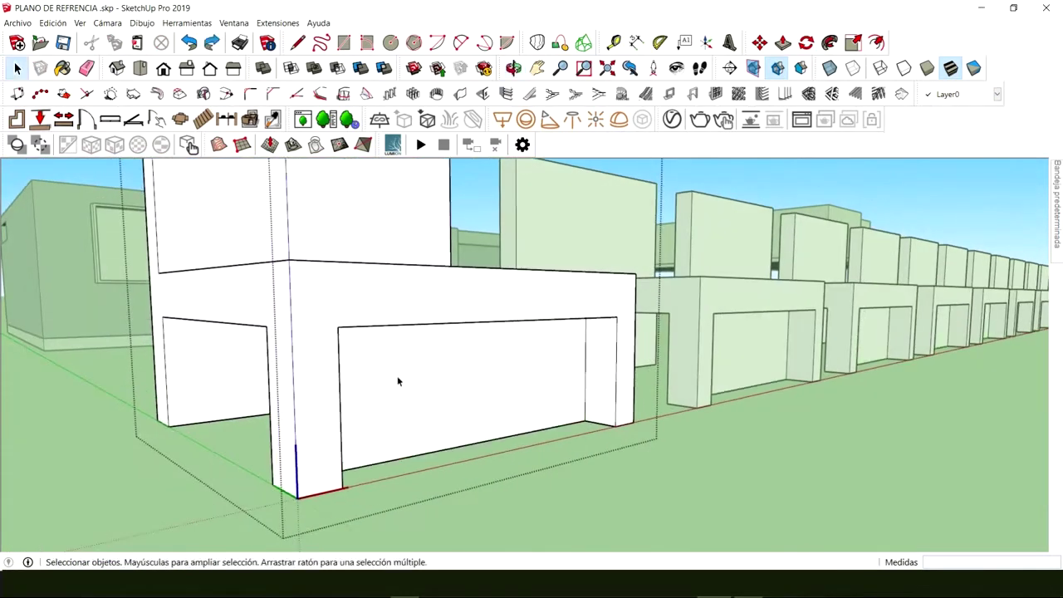
{"action": "key", "text": "ctrl+z"}
Step: Try to lower the front rectangle's top edge below the height of the side opening
{"action": "left_click", "coordinate": [363, 326]}
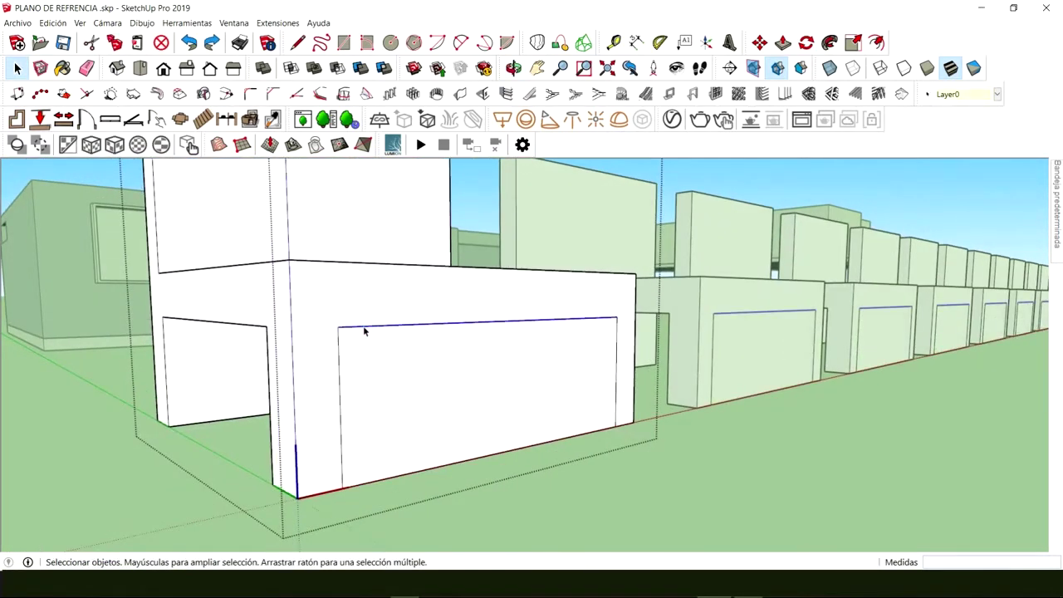
{"action": "key", "text": "m"}
{"action": "left_click", "coordinate": [363, 328]}
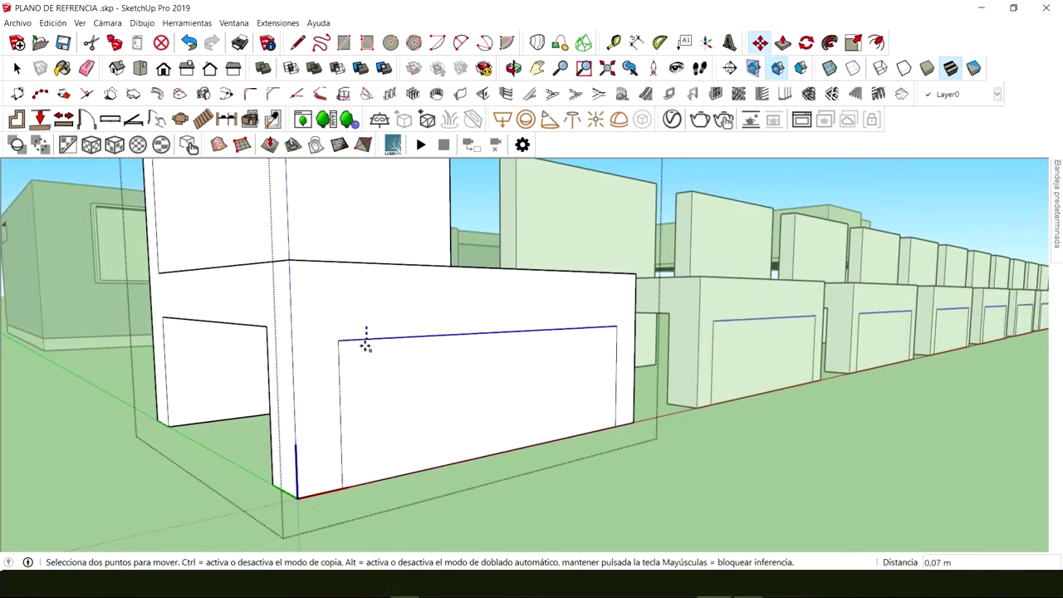
{"action": "left_click", "coordinate": [365, 346]}
Step: Push the shortened front rectangle inward about 0.27 m, and undo the push and the edge move
{"action": "key", "text": "space"}
{"action": "key", "text": "p"}
{"action": "left_click", "coordinate": [436, 396]}
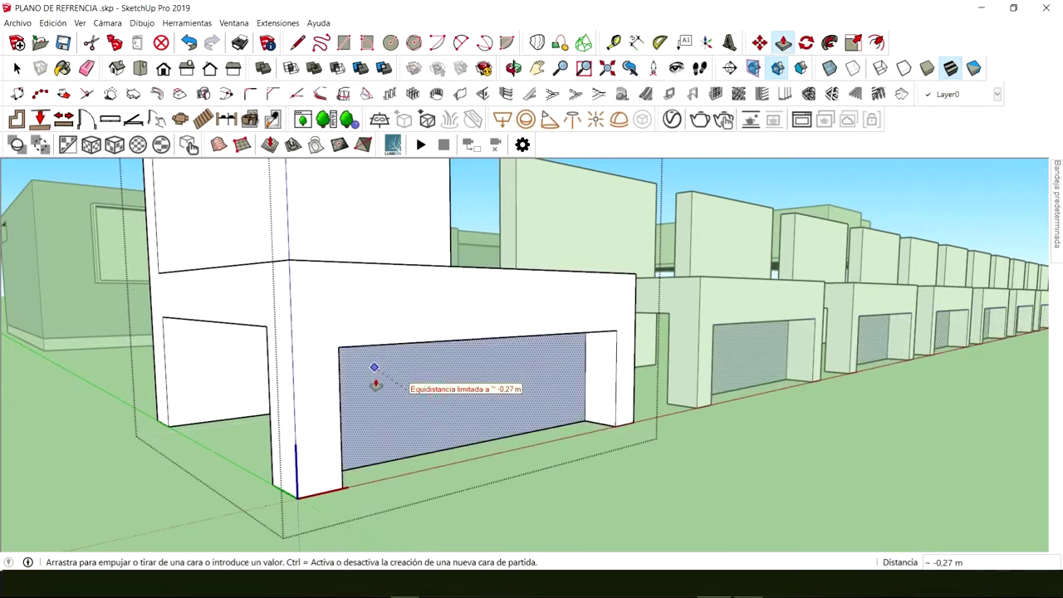
{"action": "left_click", "coordinate": [367, 373]}
{"action": "mouse_move", "coordinate": [465, 448]}
{"action": "middle_mouse_down"}
{"action": "mouse_move", "coordinate": [422, 427]}
{"action": "mouse_move", "coordinate": [520, 449]}
{"action": "mouse_move", "coordinate": [468, 450]}
{"action": "middle_mouse_up"}
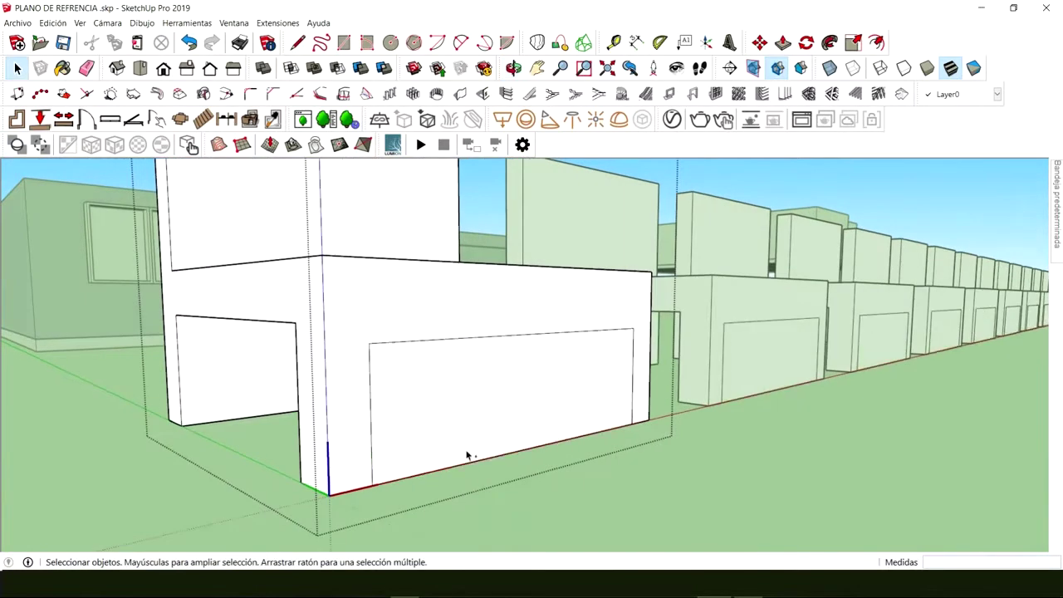
{"action": "key", "text": "ctrl+z"}
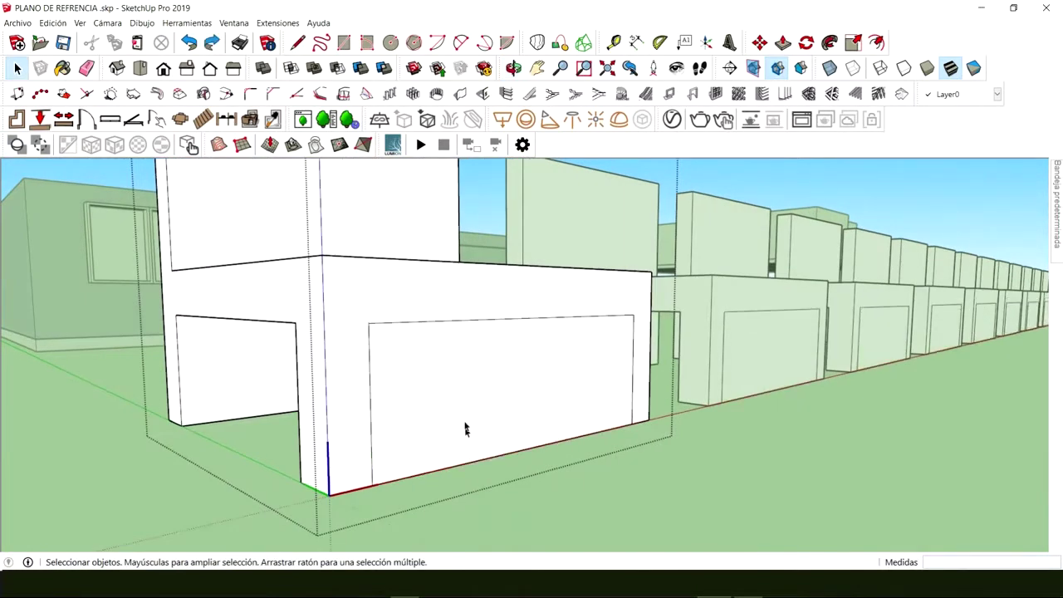
Step: Push the front rectangle inward to its limit to form the front legs, and close the chair component
{"action": "left_click", "coordinate": [464, 408]}
{"action": "key", "text": "p"}
{"action": "left_click_drag", "start_coordinate": [479, 397], "coordinate": [443, 375]}
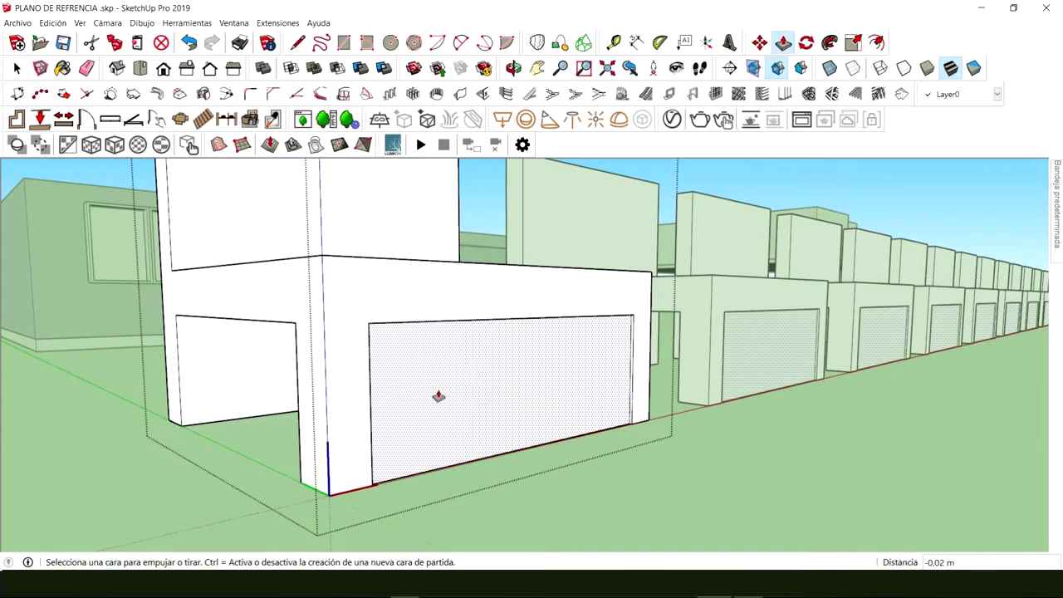
{"action": "left_click", "coordinate": [437, 411]}
{"action": "left_click", "coordinate": [405, 374]}
{"action": "key", "text": "space"}
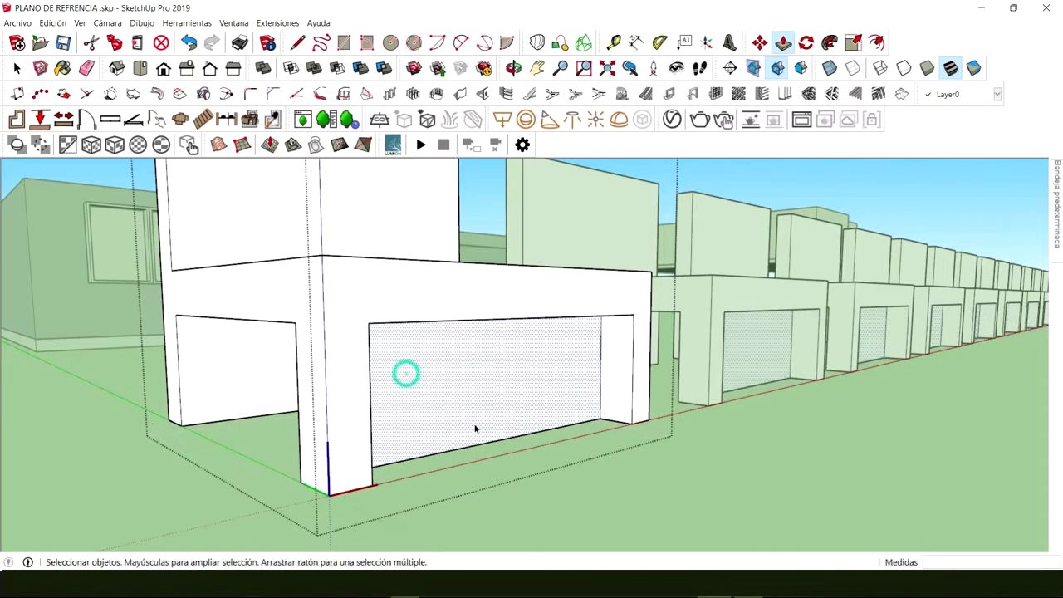
{"action": "middle_click_drag", "start_coordinate": [461, 447], "coordinate": [682, 493]}
{"action": "left_click", "coordinate": [682, 493]}
Step: Open one chair in the row, pull its seat face up above the backrest, and close the component
{"action": "middle_click_drag", "start_coordinate": [557, 395], "coordinate": [632, 339]}
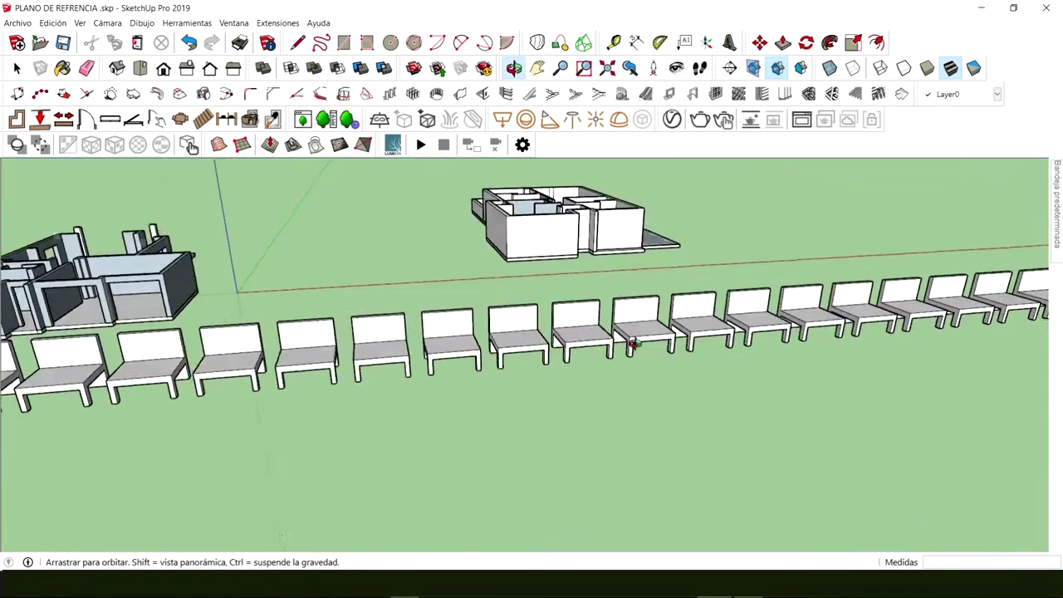
{"action": "scroll", "coordinate": [637, 336], "scroll_direction": "up", "scroll_amount": 3}
{"action": "left_click", "coordinate": [636, 339]}
{"action": "double_click", "coordinate": [636, 339]}
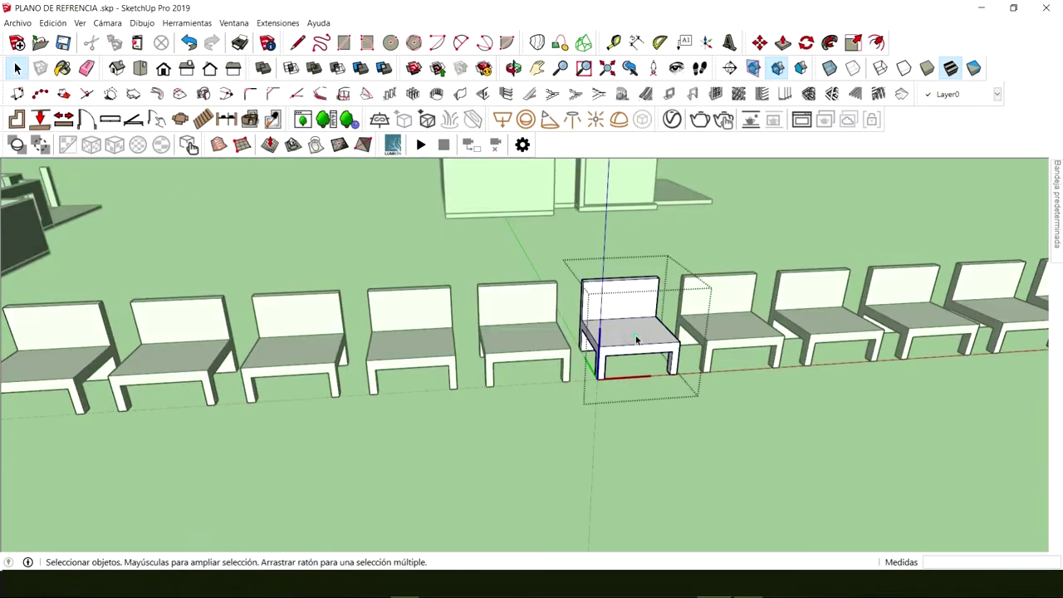
{"action": "key", "text": "p"}
{"action": "left_click_drag", "start_coordinate": [634, 337], "coordinate": [650, 228]}
{"action": "key", "text": "space"}
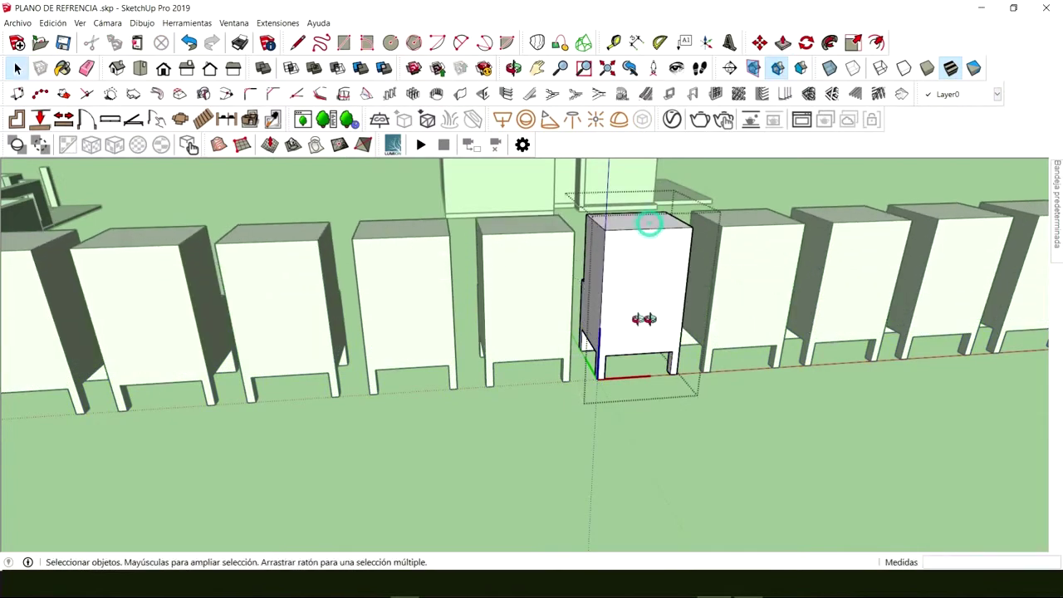
{"action": "scroll", "coordinate": [601, 333], "scroll_direction": "down", "scroll_amount": 6}
{"action": "key", "text": "Escape"}
Step: Open another copy in the row for editing and draw a circle near the centre of its front face
{"action": "left_click", "coordinate": [358, 299]}
{"action": "scroll", "coordinate": [358, 299], "scroll_direction": "up", "scroll_amount": 3}
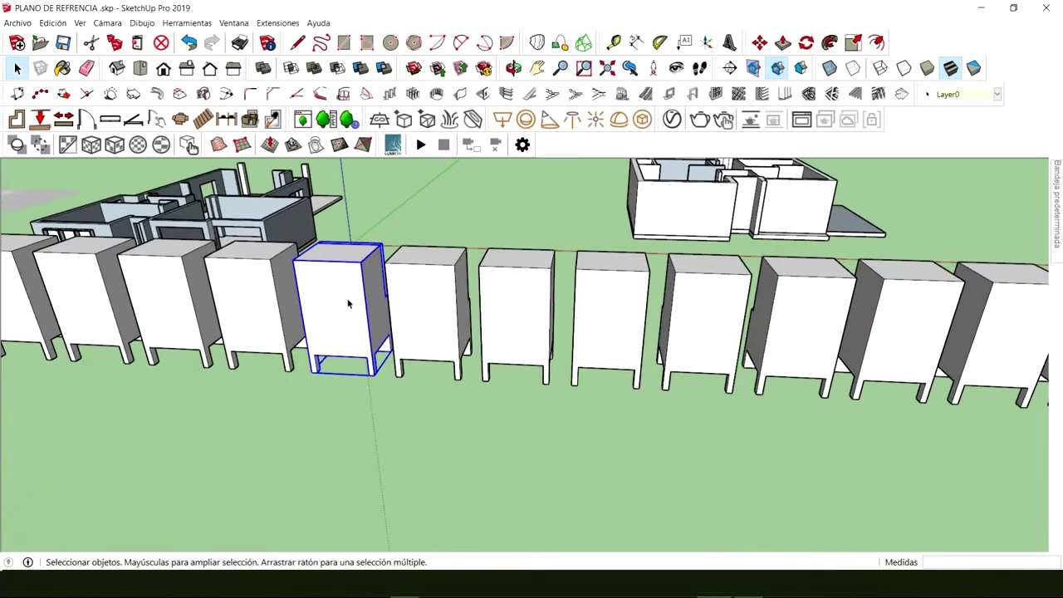
{"action": "double_click", "coordinate": [350, 307]}
{"action": "key", "text": "c"}
{"action": "left_click", "coordinate": [345, 299]}
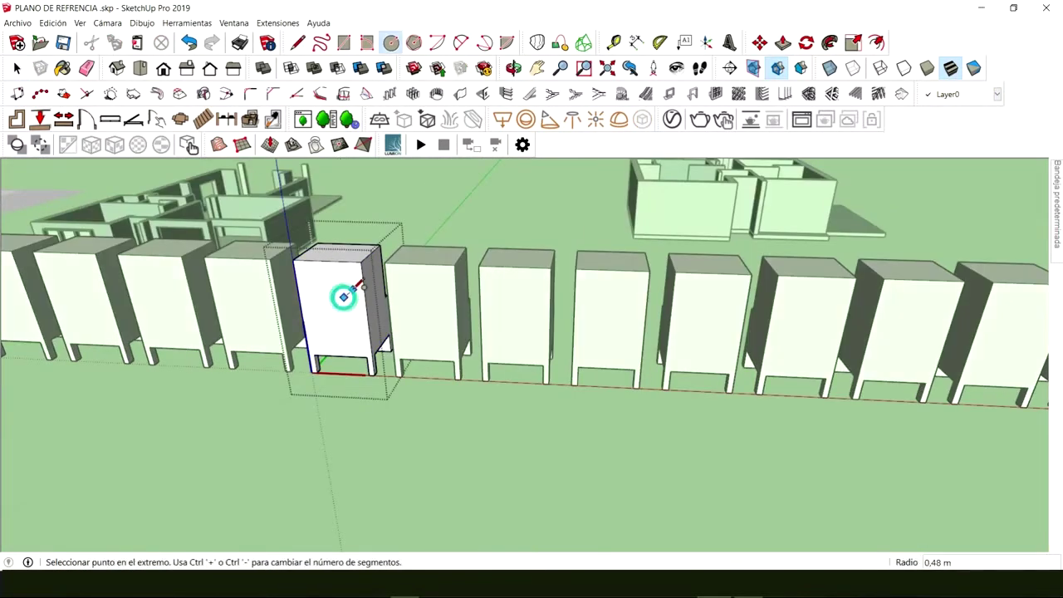
{"action": "left_click", "coordinate": [356, 295]}
{"action": "key", "text": "space"}
Step: Extrude the circle outward about 6.72 m into a long cylinder
{"action": "key", "text": "p"}
{"action": "left_click", "coordinate": [344, 299]}
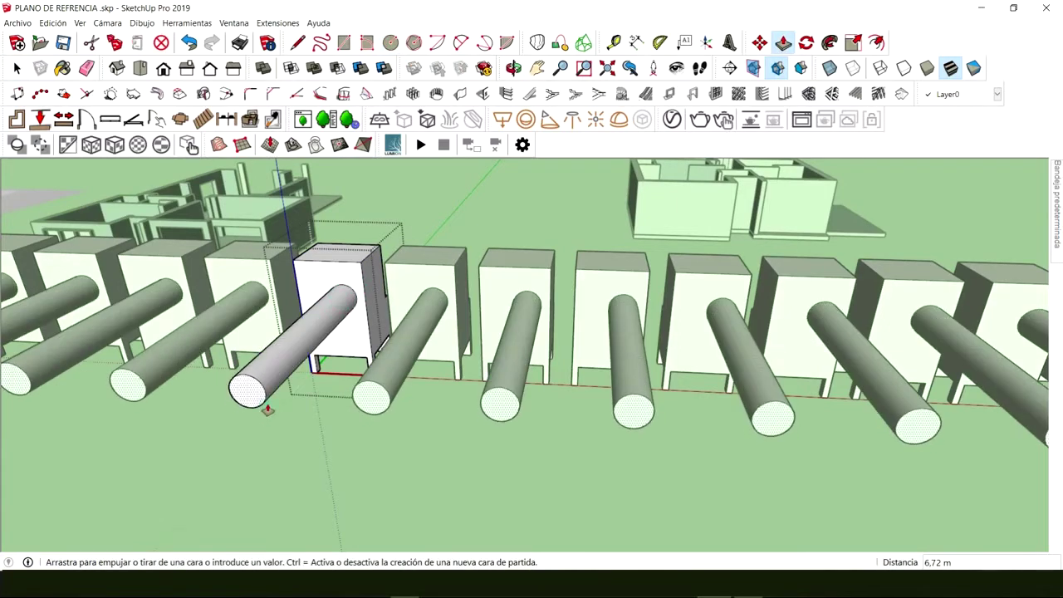
{"action": "left_click", "coordinate": [265, 409]}
{"action": "key", "text": "space"}
Step: Examine how the edit is repeated across the whole row of component copies
{"action": "scroll", "coordinate": [352, 446], "scroll_direction": "down", "scroll_amount": 4}
{"action": "middle_click_drag", "start_coordinate": [353, 446], "coordinate": [465, 415]}
{"action": "scroll", "coordinate": [431, 466], "scroll_direction": "down", "scroll_amount": 2}
{"action": "scroll", "coordinate": [479, 390], "scroll_direction": "up", "scroll_amount": 2}
{"action": "scroll", "coordinate": [363, 376], "scroll_direction": "up", "scroll_amount": 1}
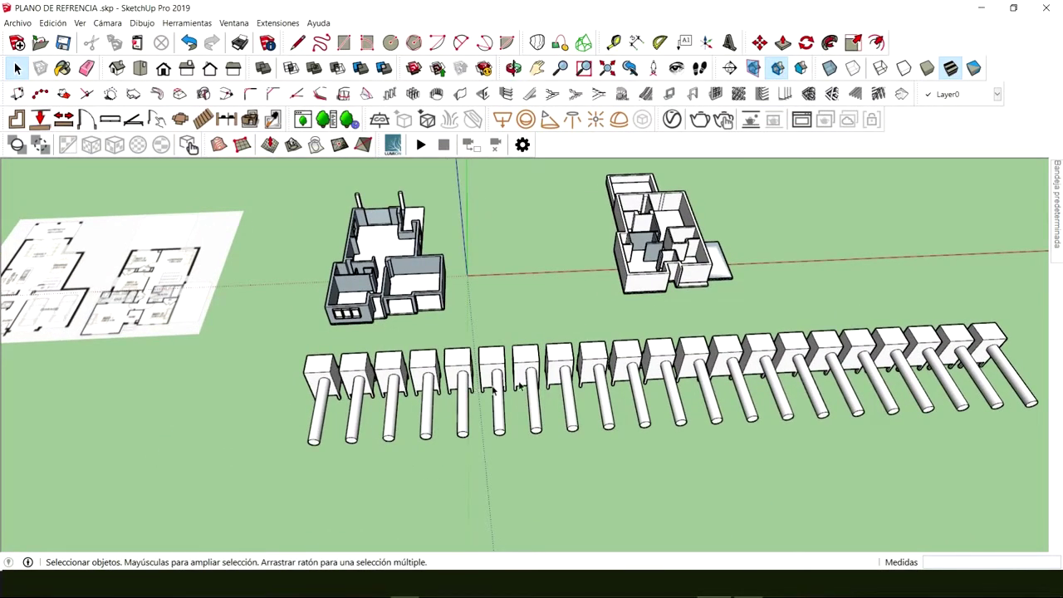
{"action": "middle_click_drag", "start_coordinate": [545, 376], "coordinate": [478, 374]}
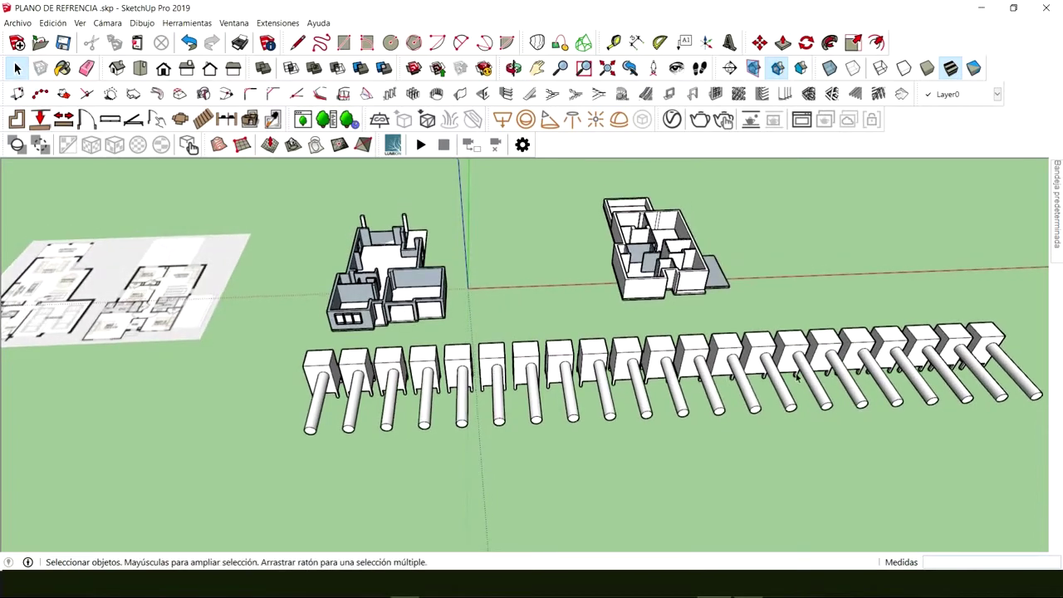
{"action": "scroll", "coordinate": [637, 365], "scroll_direction": "up", "scroll_amount": 2}
Step: Select two neighbouring copies in the middle of the row and make them unique
{"action": "left_click", "coordinate": [616, 354]}
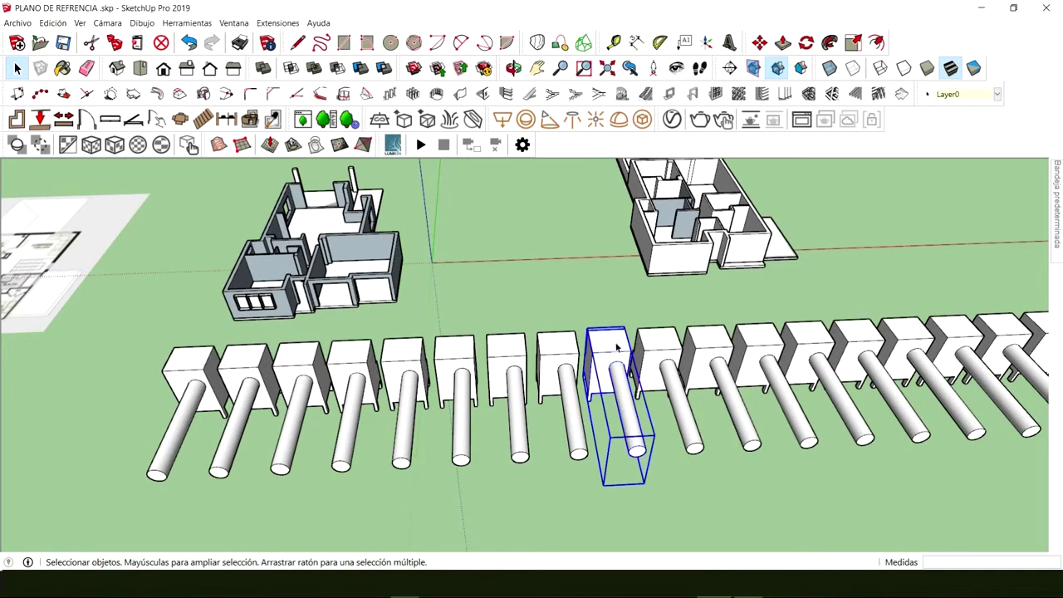
{"action": "left_click", "coordinate": [654, 344], "text": "shift"}
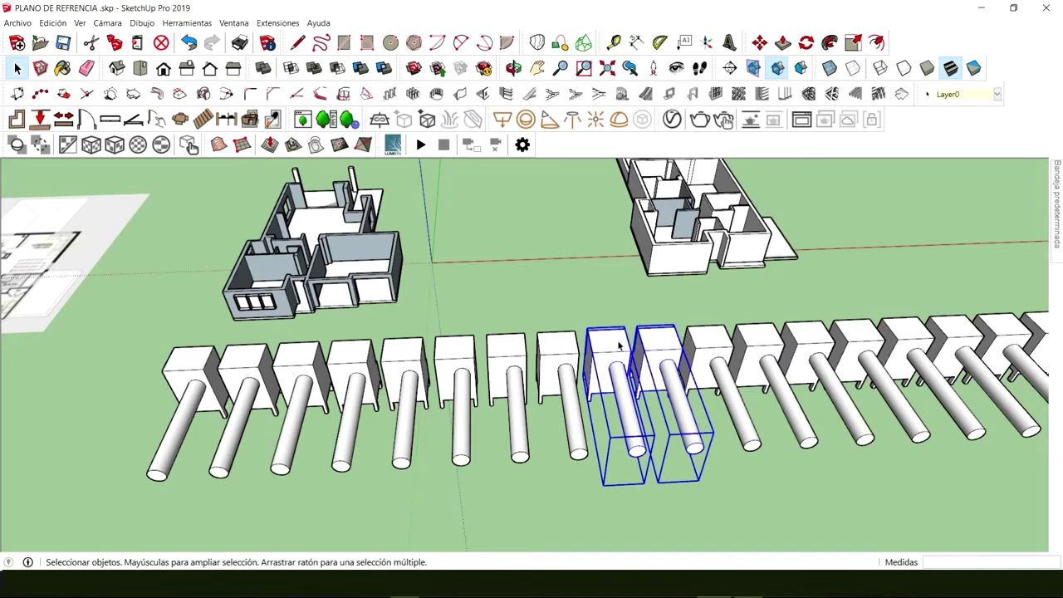
{"action": "left_click", "coordinate": [618, 347]}
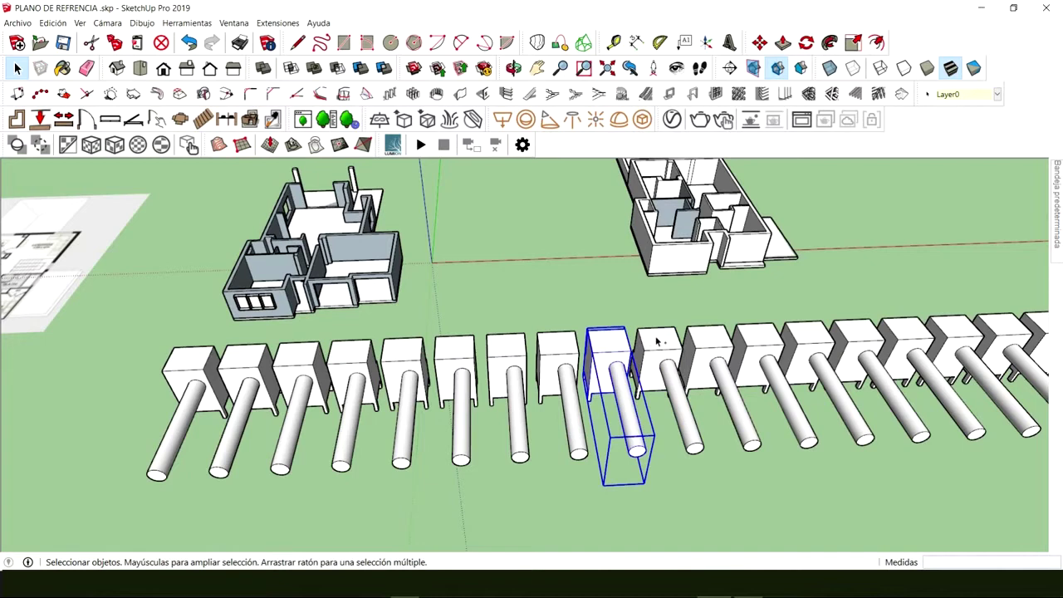
{"action": "left_click", "coordinate": [657, 340], "text": "shift"}
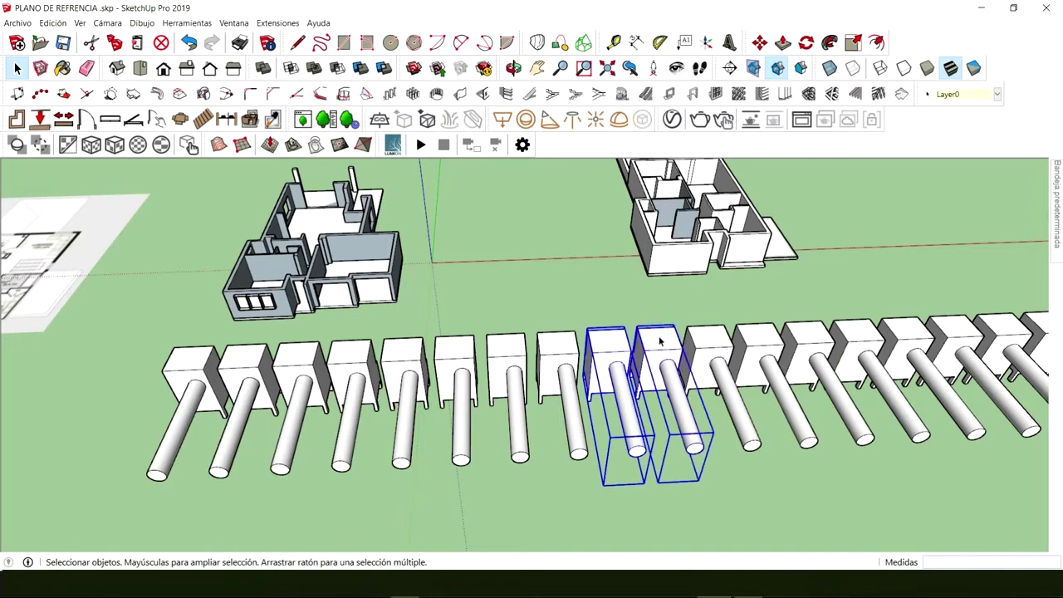
{"action": "right_click", "coordinate": [658, 341]}
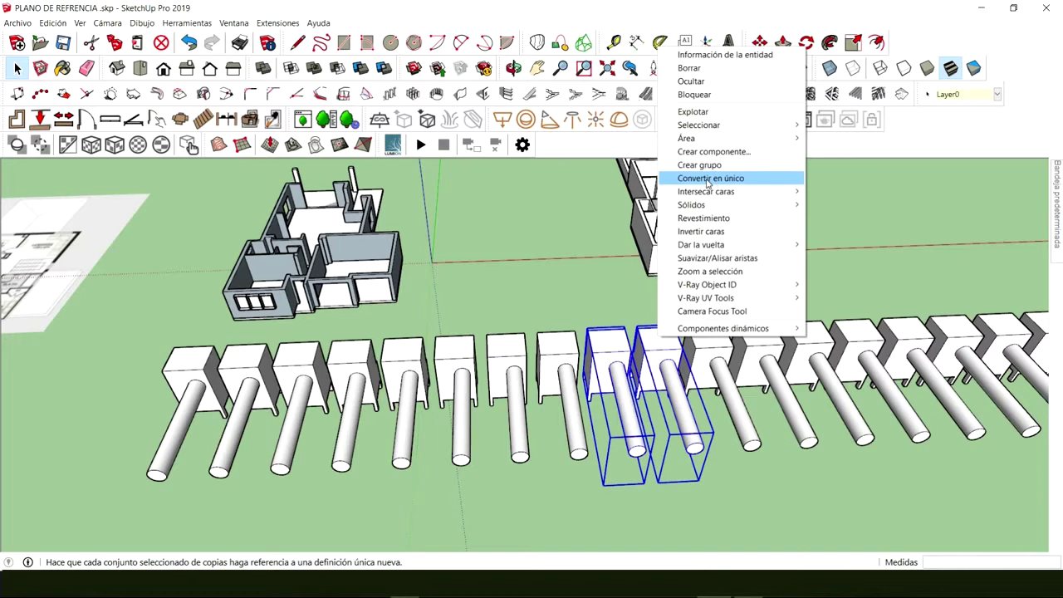
{"action": "left_click", "coordinate": [708, 180]}
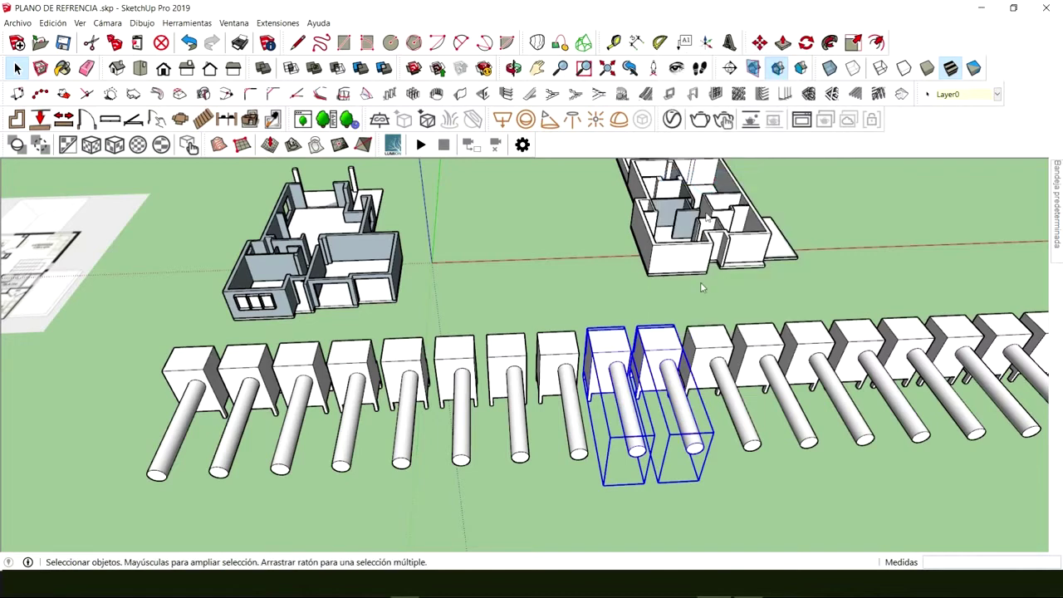
Step: Open one of the two unique copies for editing and draw a small triangle on its top face
{"action": "double_click", "coordinate": [605, 352]}
{"action": "scroll", "coordinate": [606, 349], "scroll_direction": "up", "scroll_amount": 5}
{"action": "left_click", "coordinate": [609, 342]}
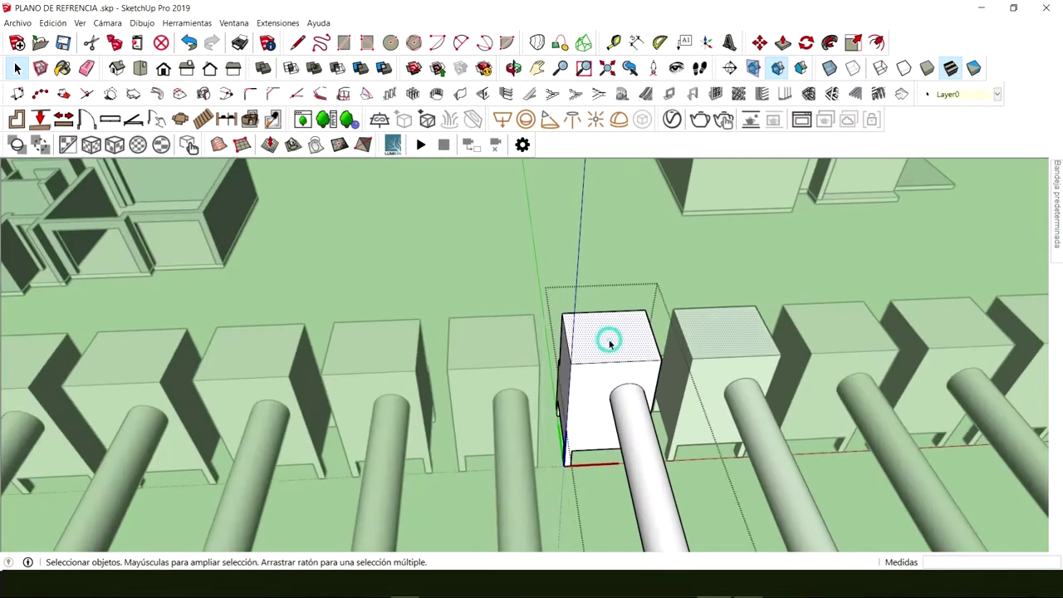
{"action": "key", "text": "c"}
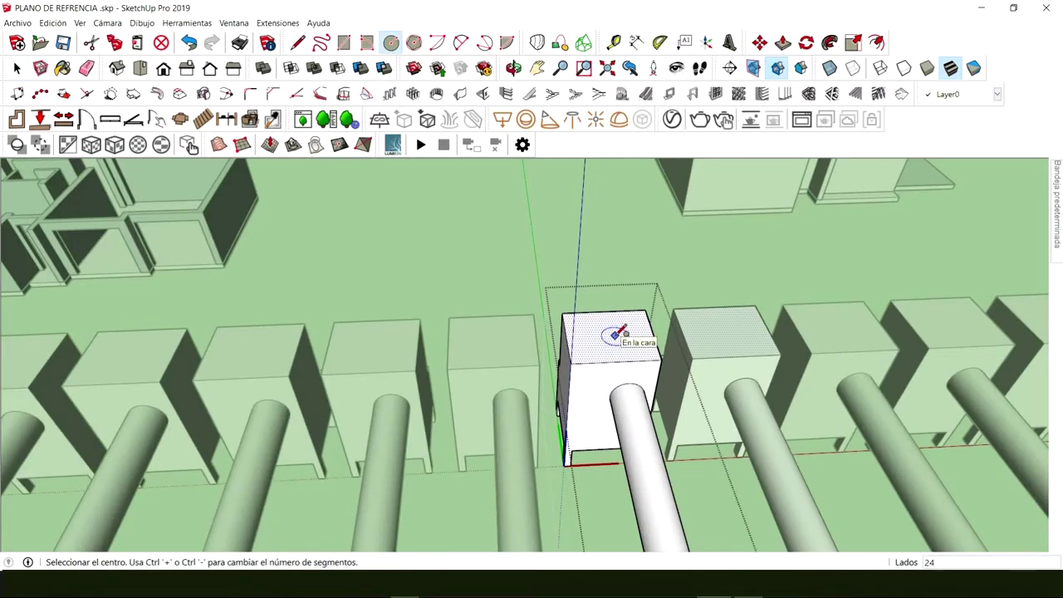
{"action": "key", "text": "l"}
{"action": "left_click", "coordinate": [589, 345]}
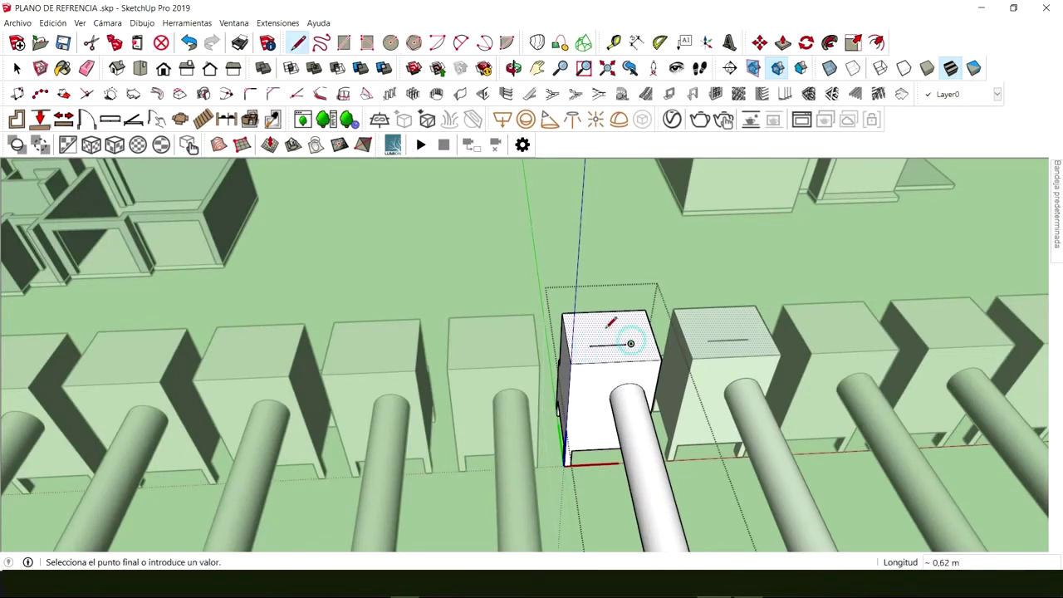
{"action": "key", "text": "Escape"}
{"action": "key", "text": "space"}
Step: Extrude the triangle upward into a tall triangular prism
{"action": "key", "text": "p"}
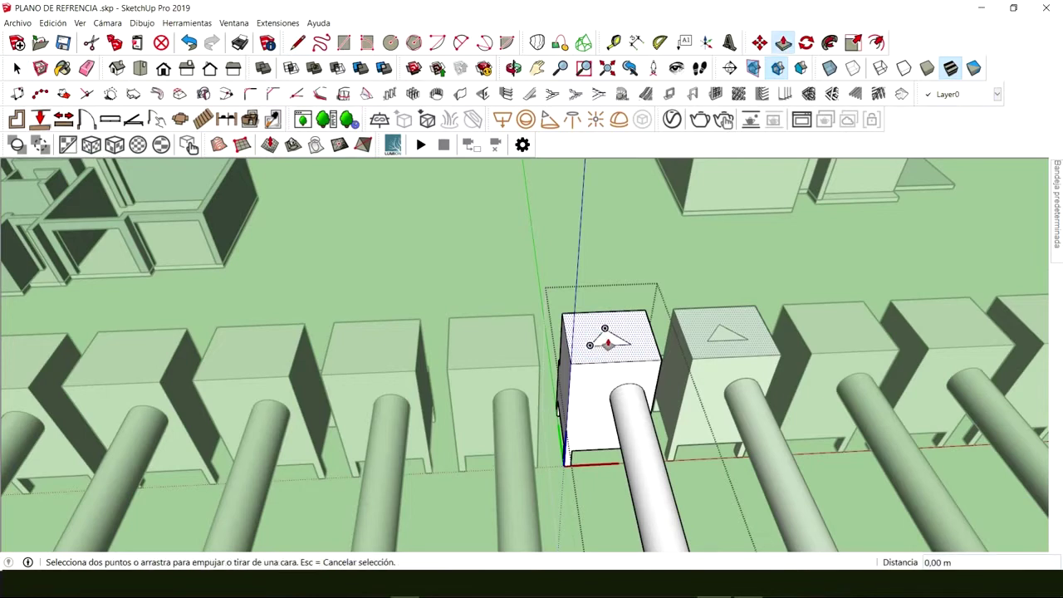
{"action": "left_click", "coordinate": [604, 336]}
{"action": "key", "text": "Escape"}
{"action": "key", "text": "space"}
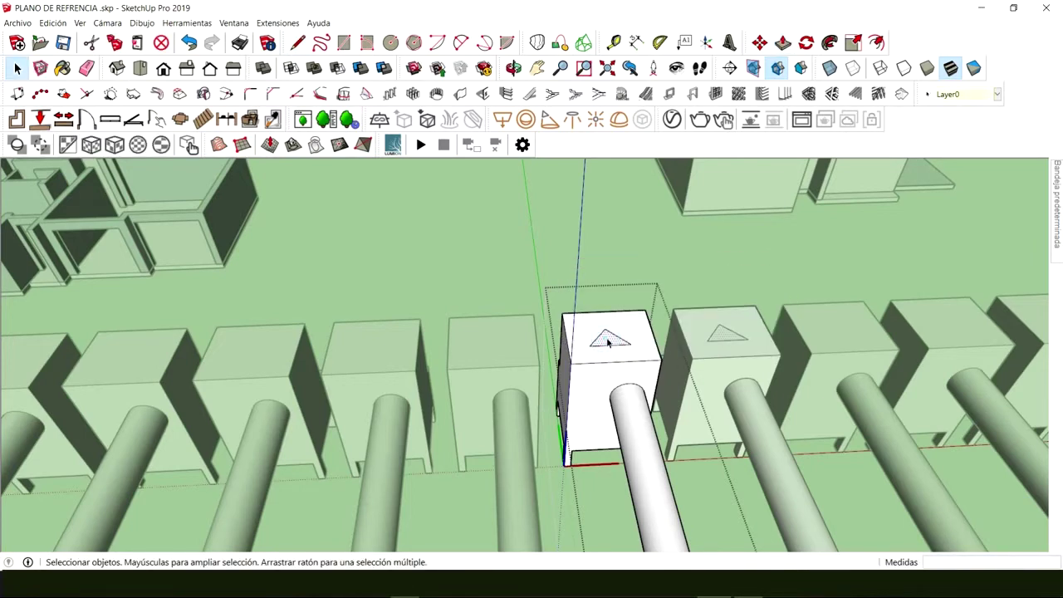
{"action": "key", "text": "p"}
{"action": "left_click_drag", "start_coordinate": [609, 339], "coordinate": [611, 308]}
{"action": "scroll", "coordinate": [615, 333], "scroll_direction": "down", "scroll_amount": 6}
{"action": "key", "text": "space"}
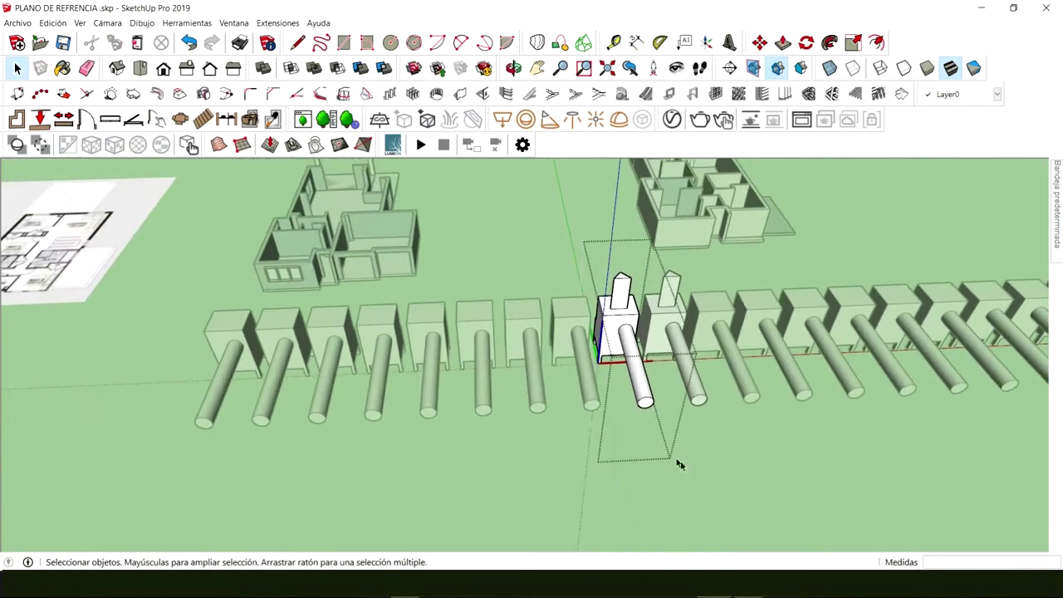
Step: Open the neighbouring shared copy for editing and draw a circle of about 0.83 m radius on its top face
{"action": "scroll", "coordinate": [565, 314], "scroll_direction": "up", "scroll_amount": 4}
{"action": "left_click", "coordinate": [567, 315]}
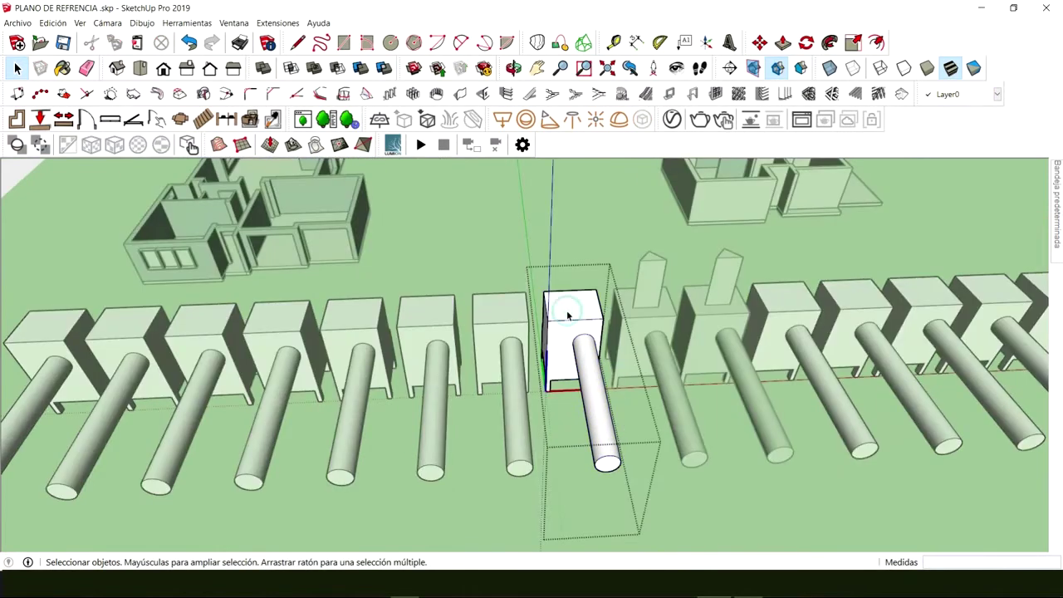
{"action": "key", "text": "c"}
{"action": "scroll", "coordinate": [576, 314], "scroll_direction": "up", "scroll_amount": 3}
{"action": "left_click", "coordinate": [571, 299]}
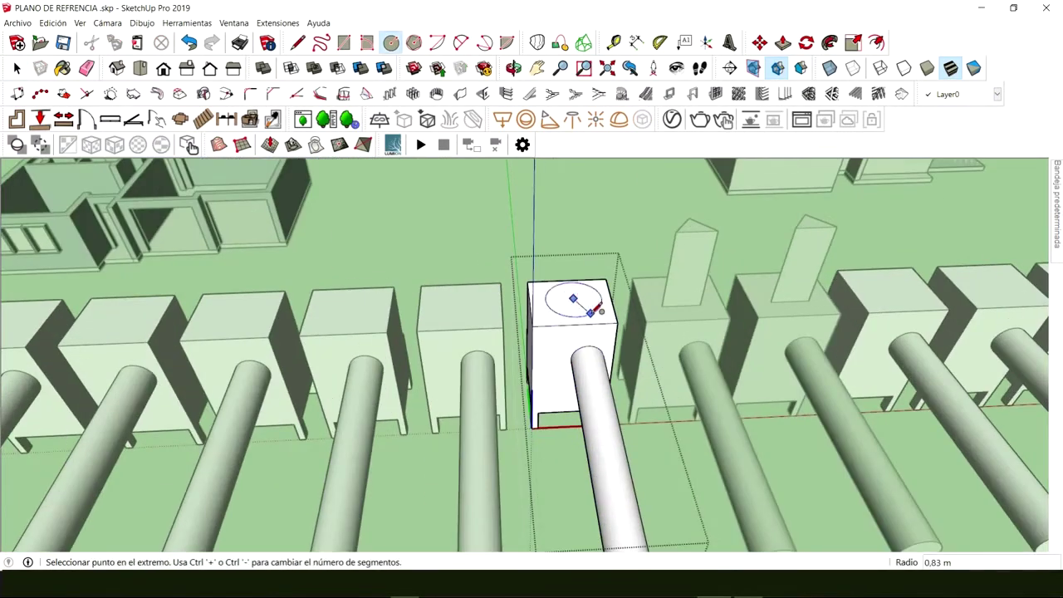
{"action": "left_click", "coordinate": [591, 318]}
Step: Extrude the circle on the shared copy upward into a cylinder and leave component editing
{"action": "key", "text": "p"}
{"action": "left_click", "coordinate": [585, 309]}
{"action": "scroll", "coordinate": [581, 282], "scroll_direction": "down", "scroll_amount": 4}
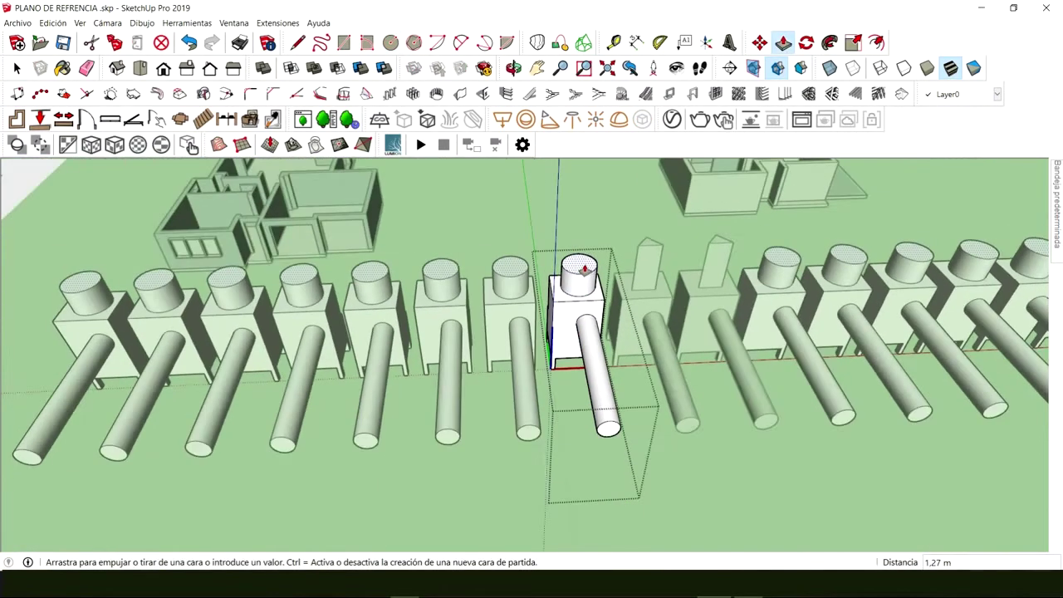
{"action": "scroll", "coordinate": [637, 249], "scroll_direction": "up", "scroll_amount": 2}
{"action": "left_click", "coordinate": [637, 246]}
{"action": "key", "text": "space"}
{"action": "scroll", "coordinate": [640, 290], "scroll_direction": "down", "scroll_amount": 4}
{"action": "middle_click_drag", "start_coordinate": [639, 290], "coordinate": [499, 342]}
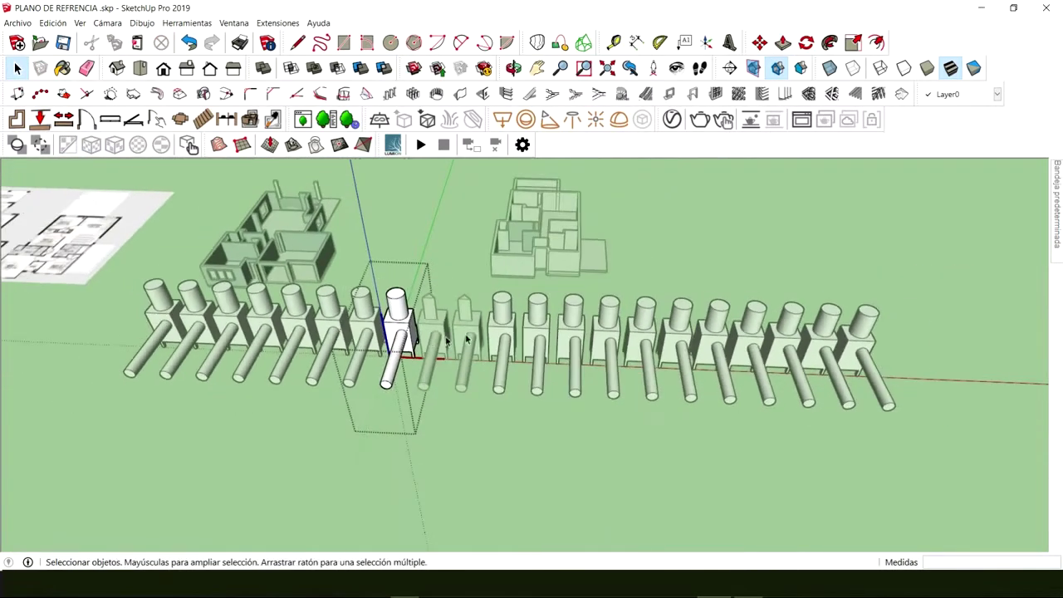
{"action": "left_click", "coordinate": [498, 343]}
Step: Select the entire row of chair copies and delete it
{"action": "scroll", "coordinate": [493, 397], "scroll_direction": "down", "scroll_amount": 2}
{"action": "middle_click_drag", "start_coordinate": [493, 397], "coordinate": [373, 474]}
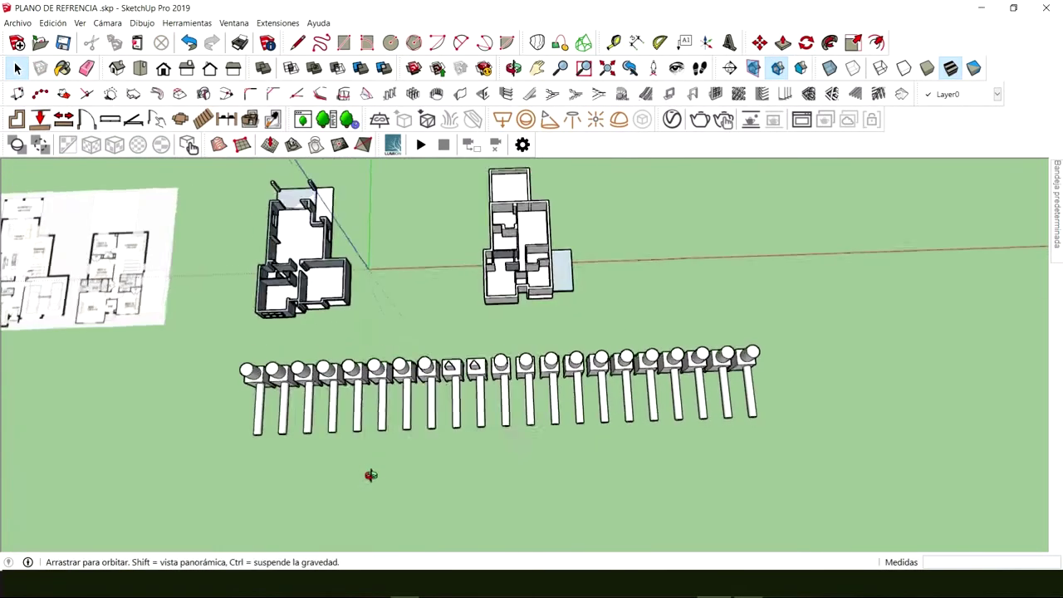
{"action": "left_click_drag", "start_coordinate": [207, 369], "coordinate": [842, 434]}
{"action": "left_click_drag", "start_coordinate": [822, 425], "coordinate": [505, 397]}
{"action": "left_click_drag", "start_coordinate": [247, 354], "coordinate": [227, 354]}
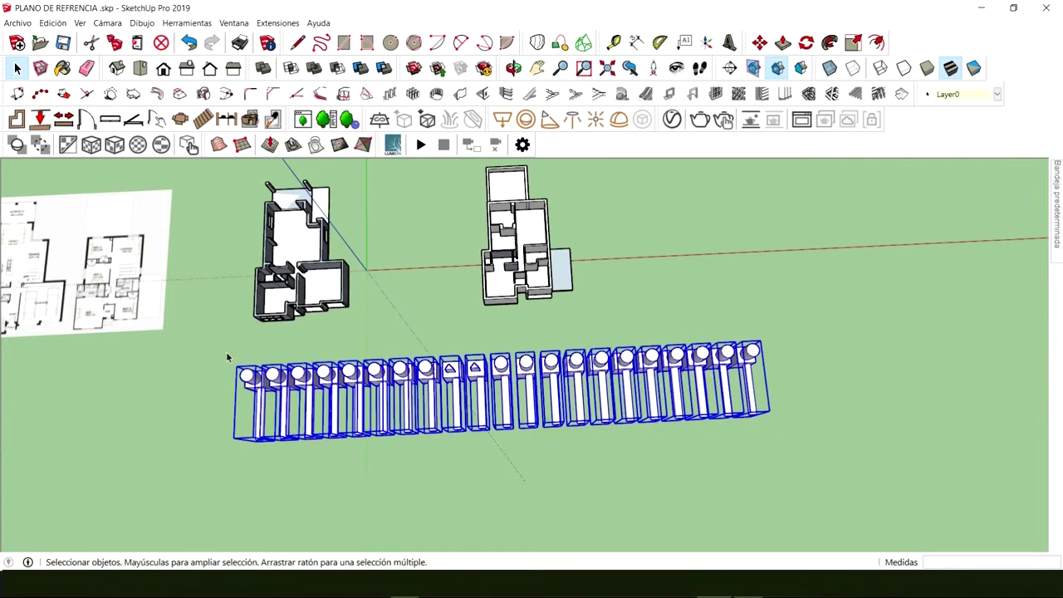
{"action": "key", "text": "Delete"}
Step: Open the frame of the first window panel on the house's front wall and push its front face back about 0.16 m
{"action": "middle_click_drag", "start_coordinate": [294, 396], "coordinate": [432, 366]}
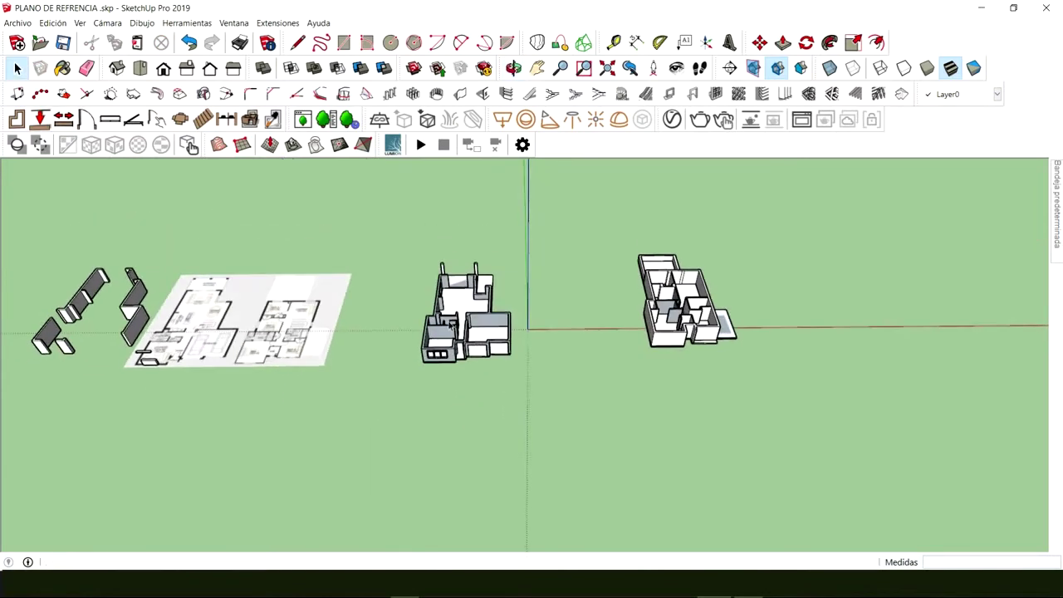
{"action": "scroll", "coordinate": [419, 346], "scroll_direction": "up", "scroll_amount": 6}
{"action": "scroll", "coordinate": [420, 347], "scroll_direction": "up", "scroll_amount": 8}
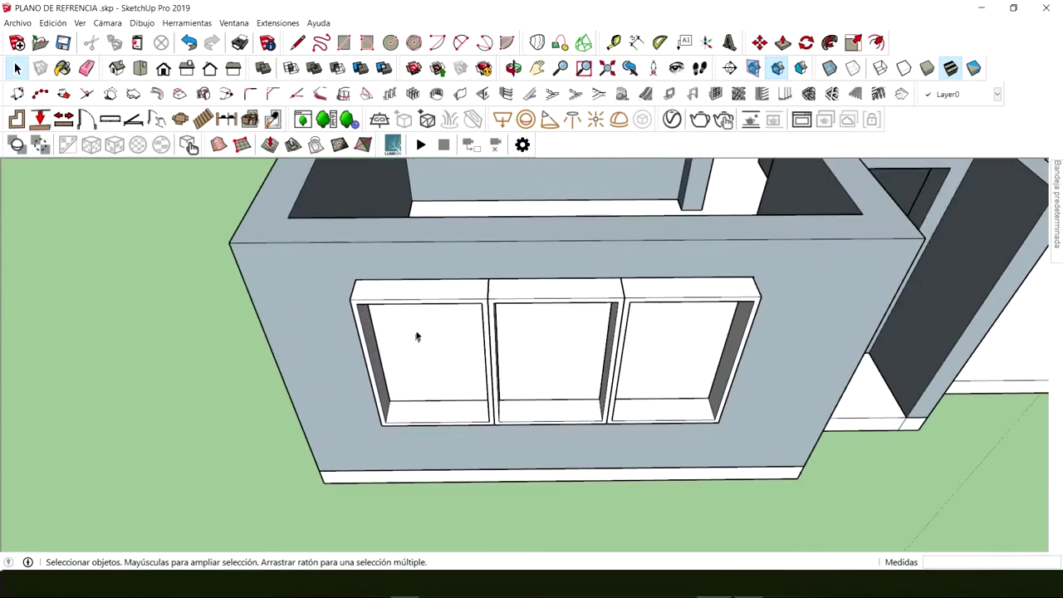
{"action": "double_click", "coordinate": [395, 316]}
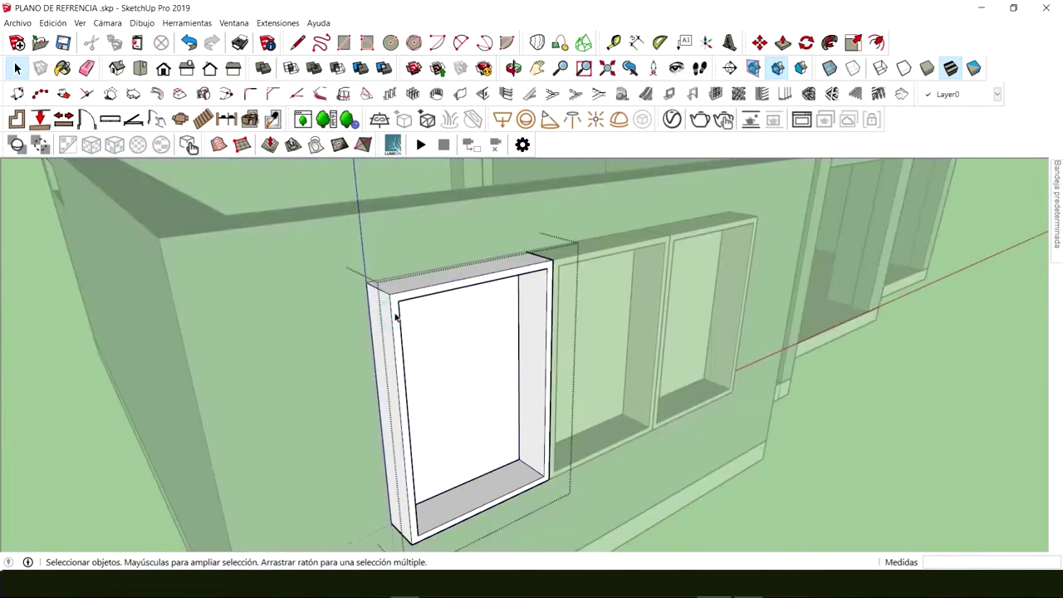
{"action": "scroll", "coordinate": [396, 314], "scroll_direction": "up", "scroll_amount": 1}
{"action": "key", "text": "p"}
{"action": "key", "text": "space"}
{"action": "double_click", "coordinate": [395, 307]}
{"action": "left_click", "coordinate": [395, 306]}
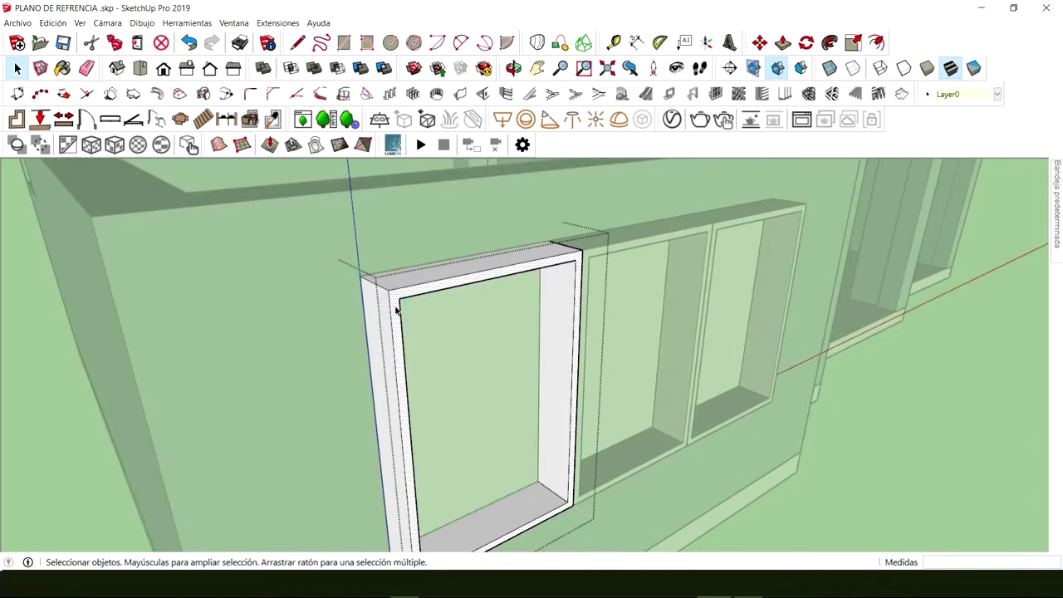
{"action": "key", "text": "p"}
{"action": "left_click", "coordinate": [396, 306]}
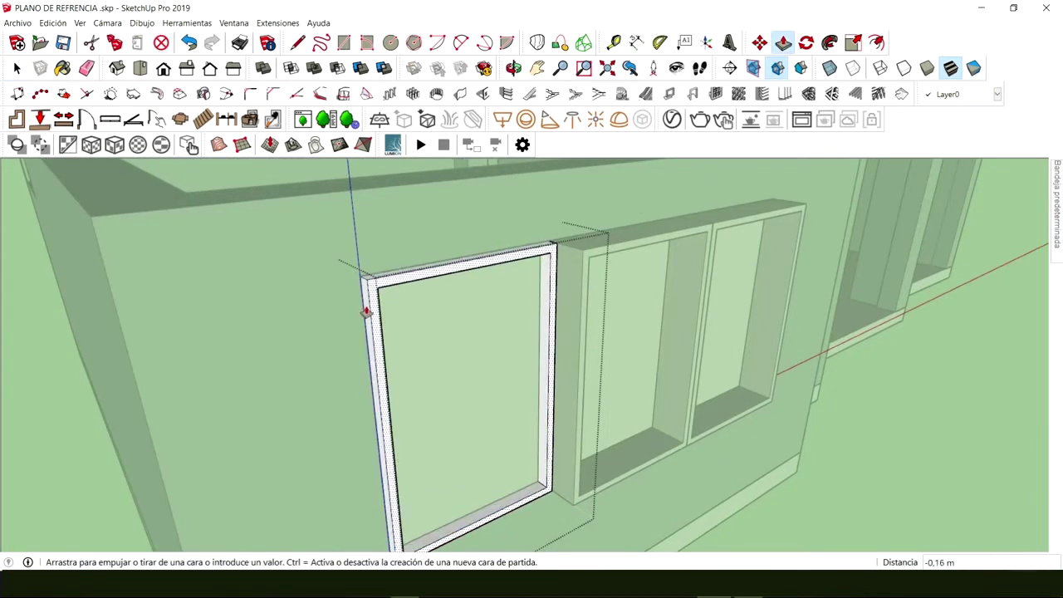
{"action": "left_click", "coordinate": [366, 310]}
{"action": "middle_click_drag", "start_coordinate": [365, 311], "coordinate": [333, 324]}
{"action": "key", "text": "space"}
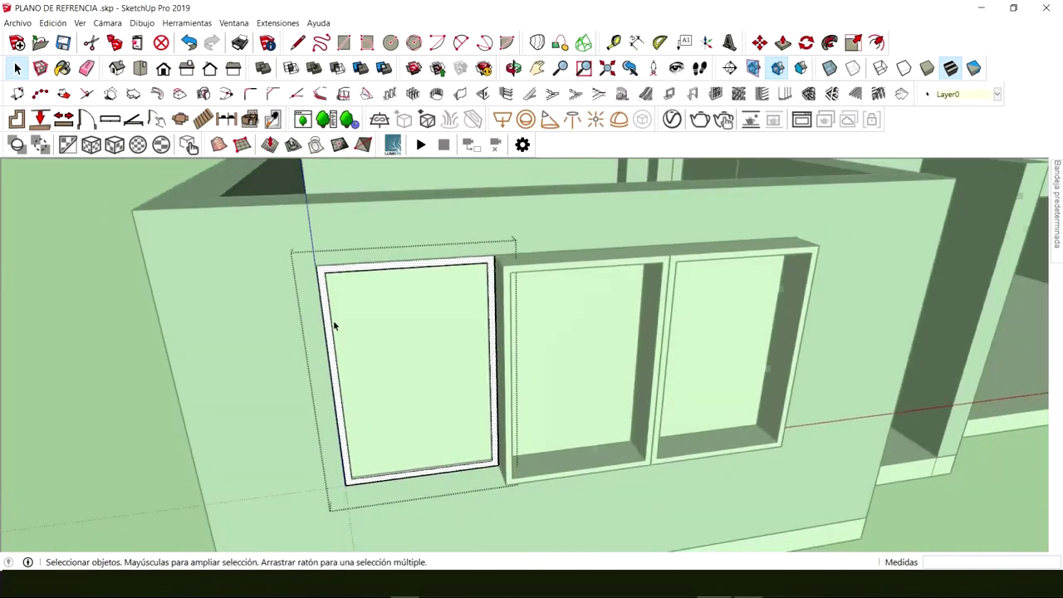
{"action": "key", "text": "Escape"}
Step: Delete the other two window panels from the opening, keeping only the thinned one
{"action": "middle_click_drag", "start_coordinate": [457, 399], "coordinate": [408, 360]}
{"action": "left_click", "coordinate": [553, 321]}
{"action": "key", "text": "Delete"}
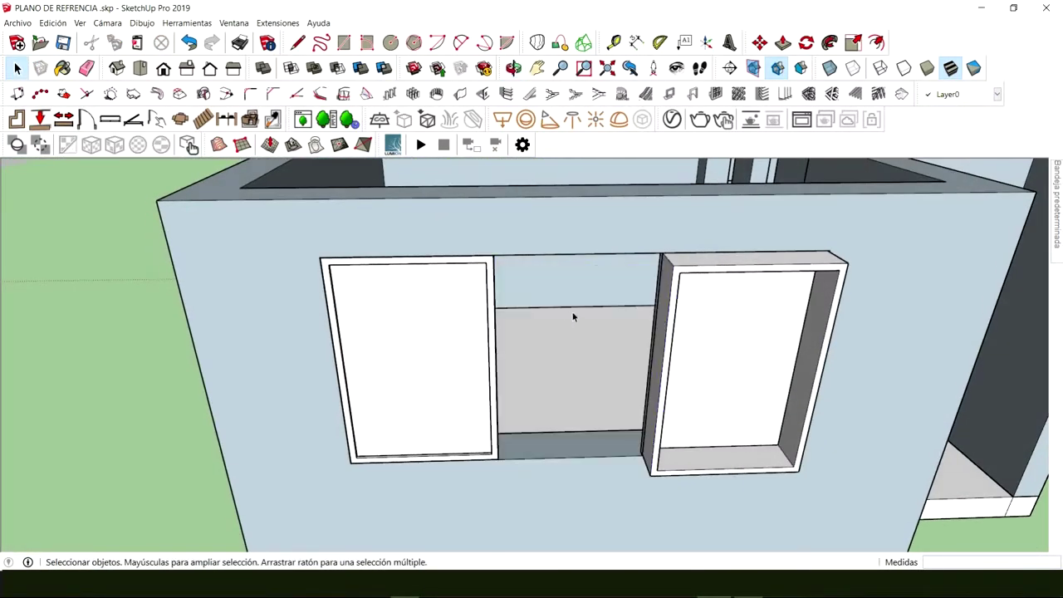
{"action": "left_click", "coordinate": [719, 294]}
{"action": "key", "text": "Delete"}
Step: Convert the remaining window panel into a component named "ventana sala primer piso" with the description "ventana 1 cm material madera"
{"action": "left_click", "coordinate": [353, 328]}
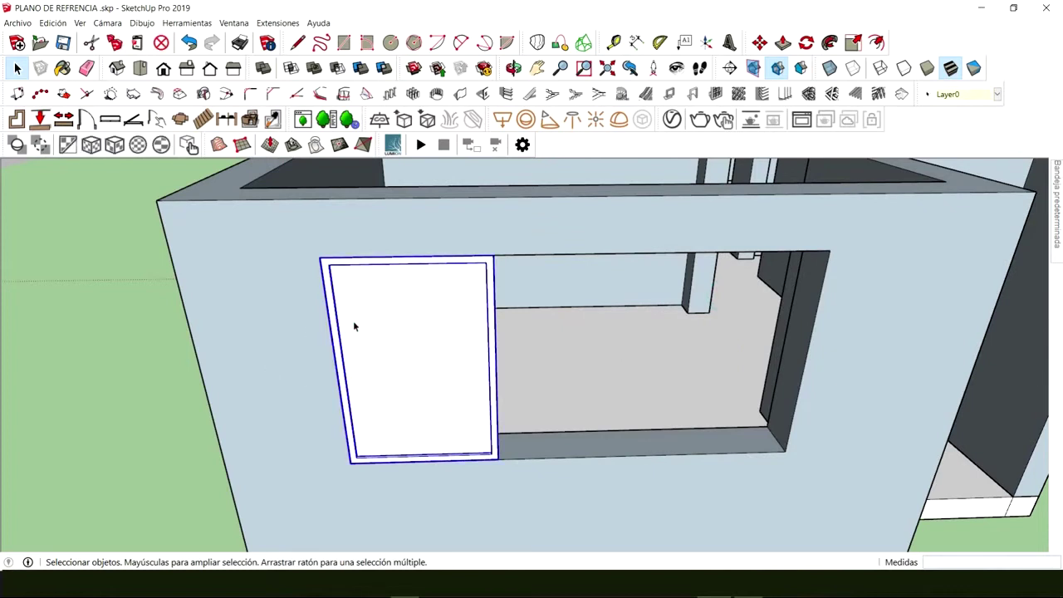
{"action": "right_click", "coordinate": [419, 327]}
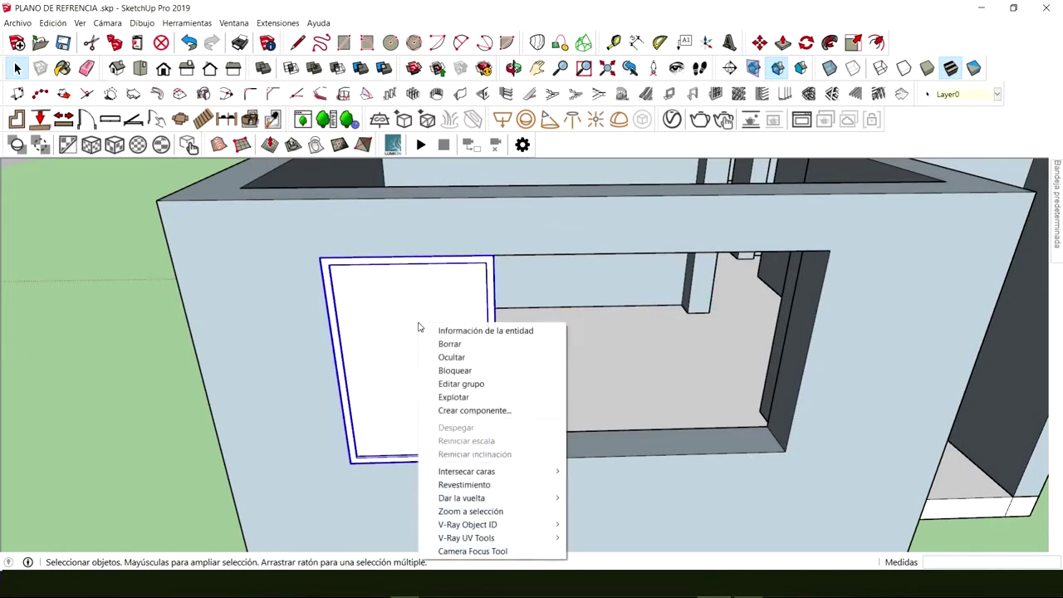
{"action": "left_click", "coordinate": [465, 411]}
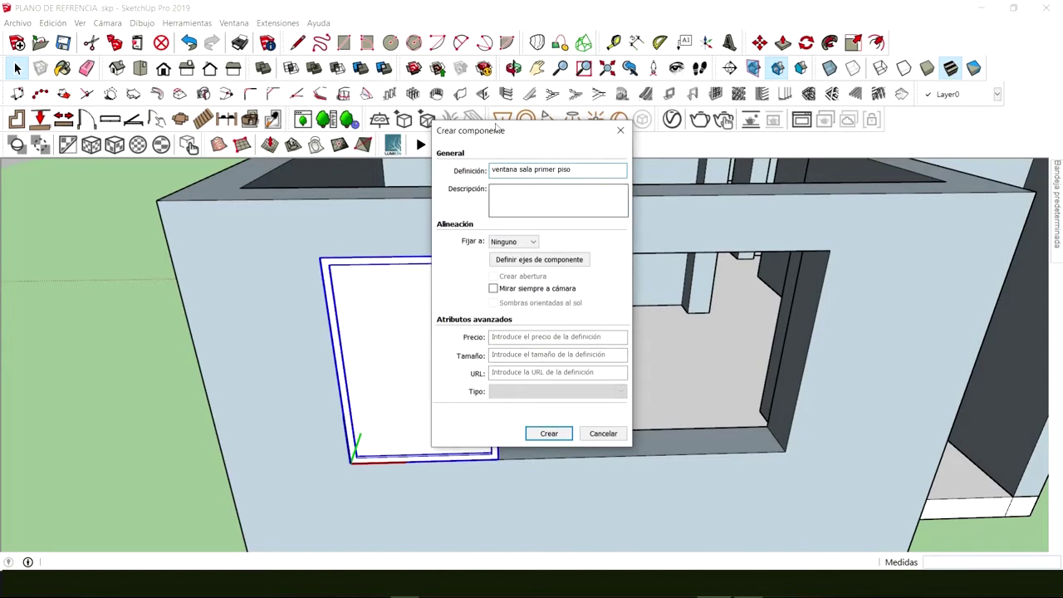
{"action": "left_click", "coordinate": [535, 198]}
{"action": "type", "text": "venta"}
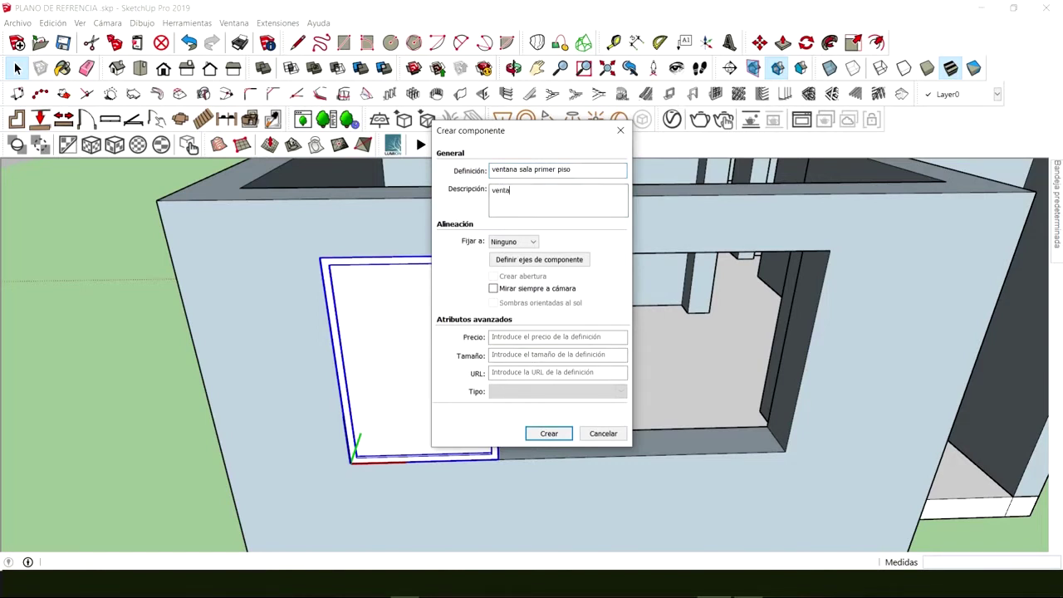
{"action": "type", "text": "na 1 cm material madera"}
{"action": "left_click", "coordinate": [548, 433]}
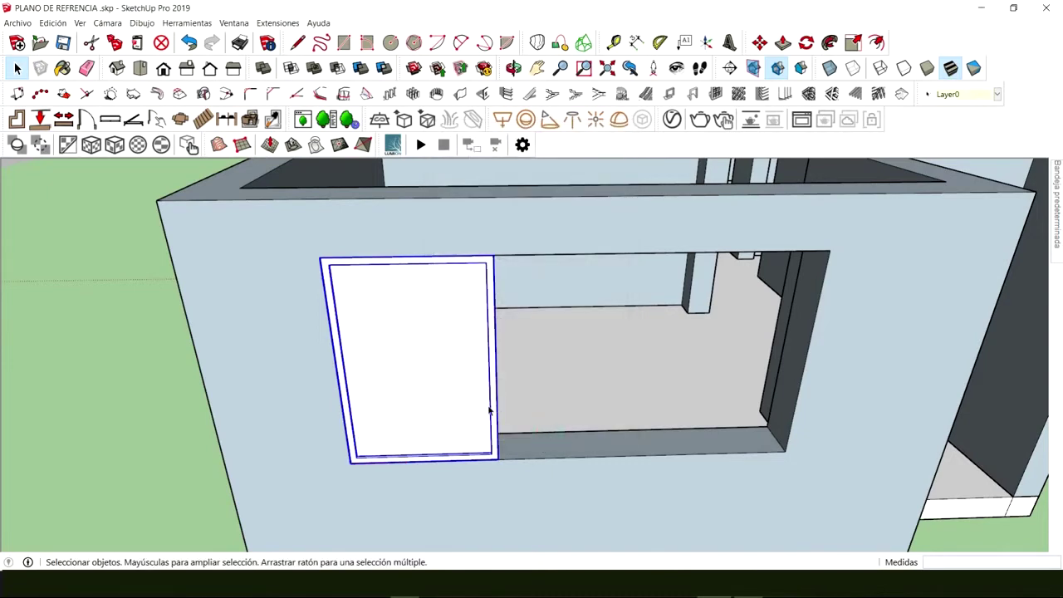
Step: Copy the window component about 0.90 m along the wall, from its lower outer corner to its opposite lower corner
{"action": "middle_click_drag", "start_coordinate": [490, 411], "coordinate": [474, 440]}
{"action": "scroll", "coordinate": [468, 449], "scroll_direction": "up", "scroll_amount": 3}
{"action": "middle_click_drag", "start_coordinate": [384, 463], "coordinate": [309, 478]}
{"action": "key", "text": "m"}
{"action": "scroll", "coordinate": [296, 482], "scroll_direction": "up", "scroll_amount": 6}
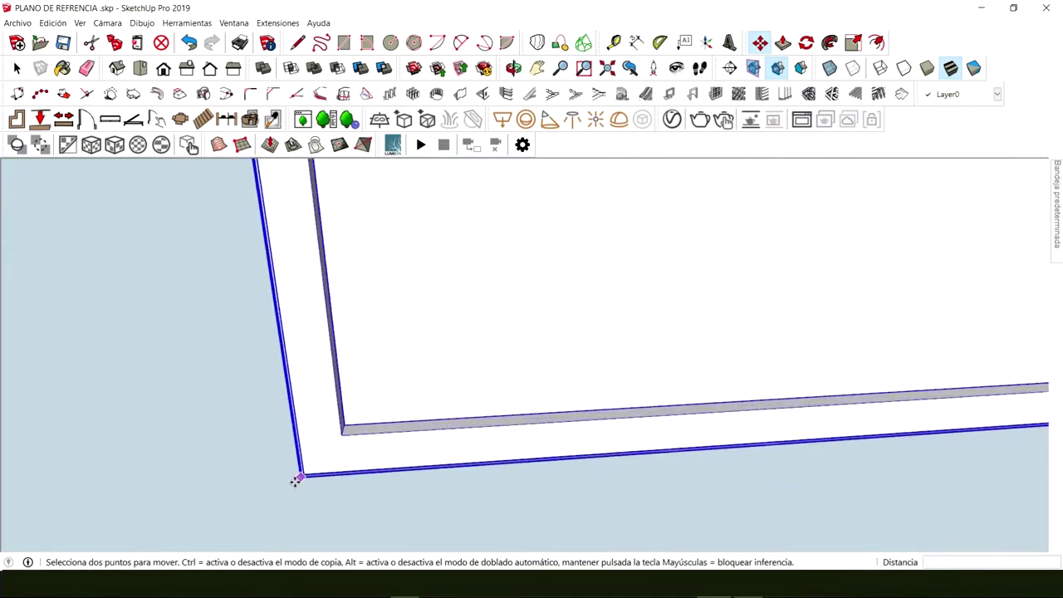
{"action": "scroll", "coordinate": [296, 481], "scroll_direction": "up", "scroll_amount": 1}
{"action": "key", "text": "ctrl"}
{"action": "left_click", "coordinate": [301, 476]}
{"action": "scroll", "coordinate": [474, 461], "scroll_direction": "down", "scroll_amount": 2}
{"action": "middle_click_drag", "start_coordinate": [438, 455], "coordinate": [49, 449], "text": "shift"}
{"action": "middle_click_drag", "start_coordinate": [529, 443], "coordinate": [335, 440]}
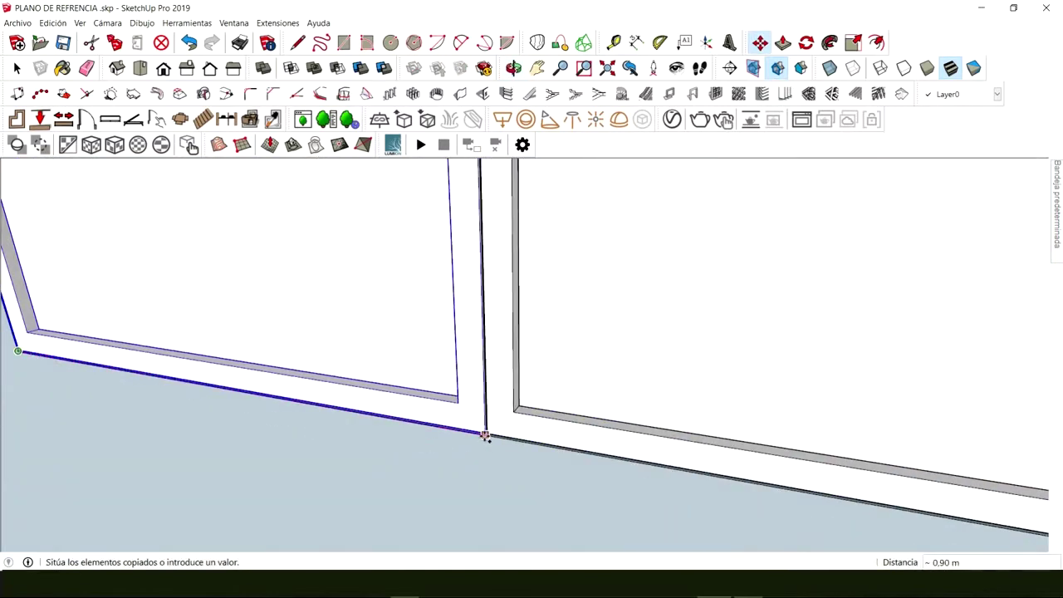
{"action": "left_click", "coordinate": [485, 436]}
Step: Multiply the window copy with x2 to make three adjoining panels in the opening
{"action": "type", "text": "x2"}
{"action": "key", "text": "Return"}
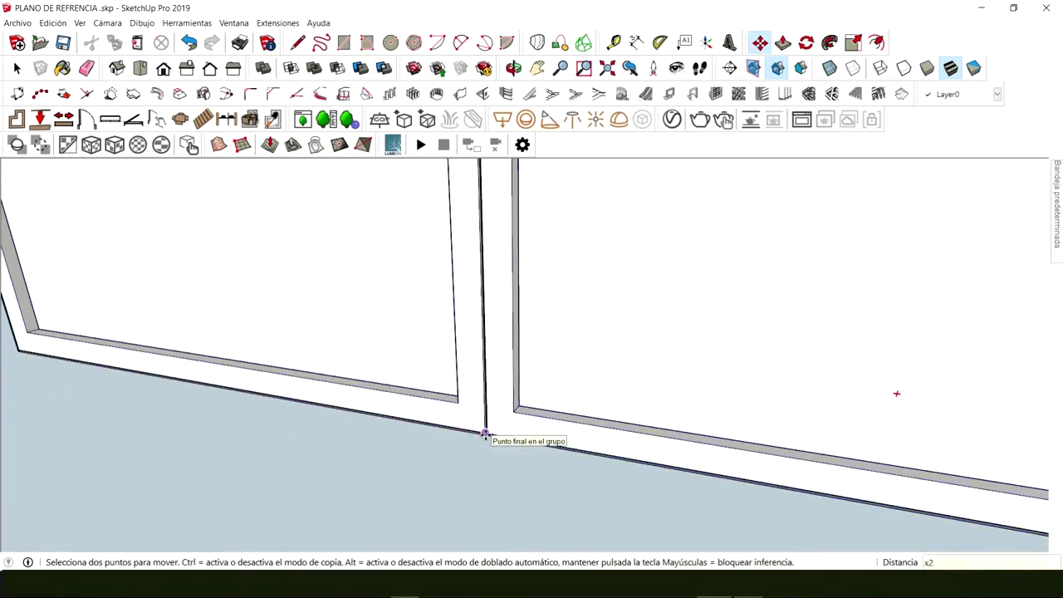
{"action": "key", "text": "space"}
{"action": "scroll", "coordinate": [629, 313], "scroll_direction": "down", "scroll_amount": 3}
{"action": "middle_click_drag", "start_coordinate": [650, 420], "coordinate": [451, 375]}
{"action": "scroll", "coordinate": [501, 437], "scroll_direction": "down", "scroll_amount": 5}
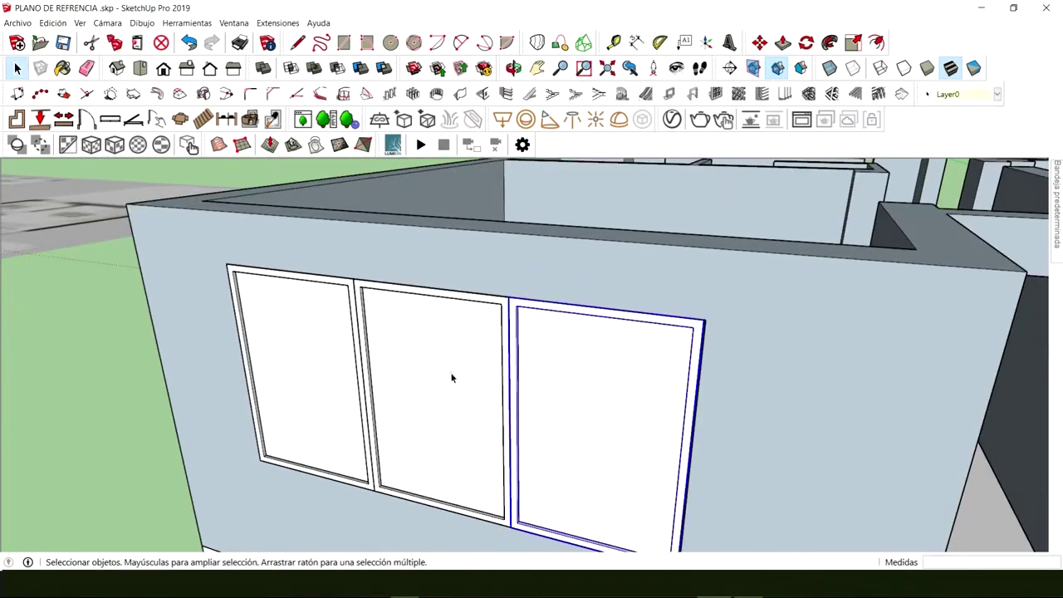
Step: Open the middle window copy, extrude its glass face outward about 0.70 m, and undo the extrusion
{"action": "double_click", "coordinate": [433, 380]}
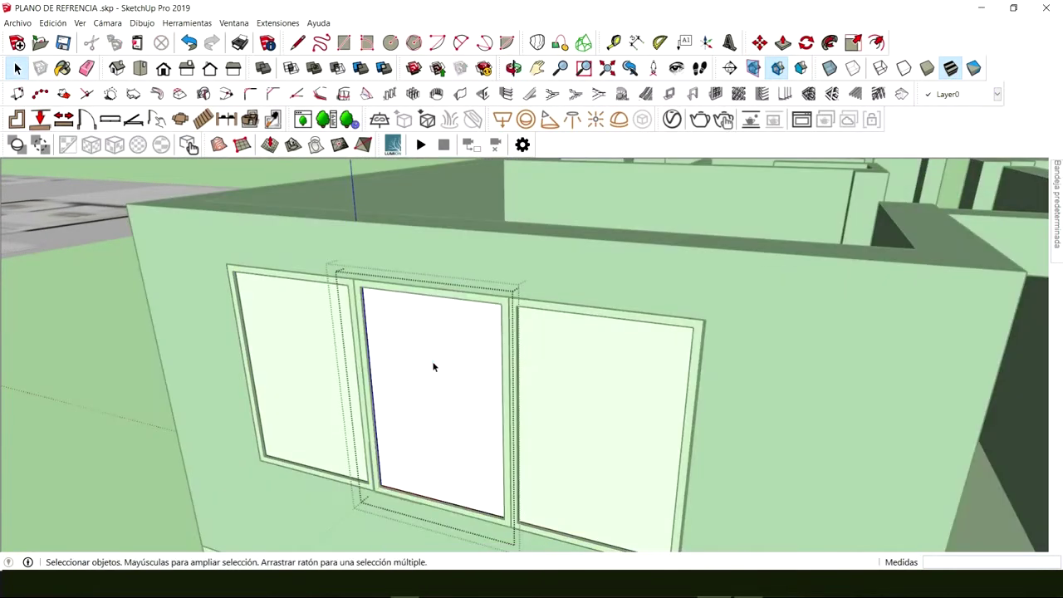
{"action": "left_click", "coordinate": [432, 366]}
{"action": "key", "text": "p"}
{"action": "left_click_drag", "start_coordinate": [432, 363], "coordinate": [355, 431]}
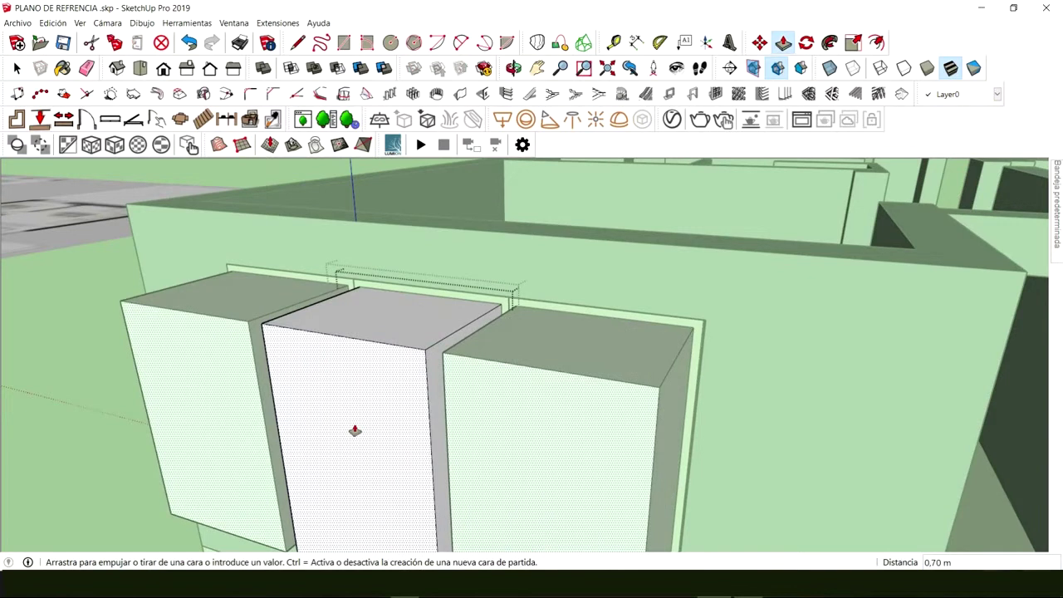
{"action": "left_click", "coordinate": [355, 430]}
{"action": "key", "text": "space"}
{"action": "scroll", "coordinate": [305, 422], "scroll_direction": "down", "scroll_amount": 4}
{"action": "middle_click_drag", "start_coordinate": [306, 422], "coordinate": [474, 368]}
{"action": "scroll", "coordinate": [475, 368], "scroll_direction": "down", "scroll_amount": 3}
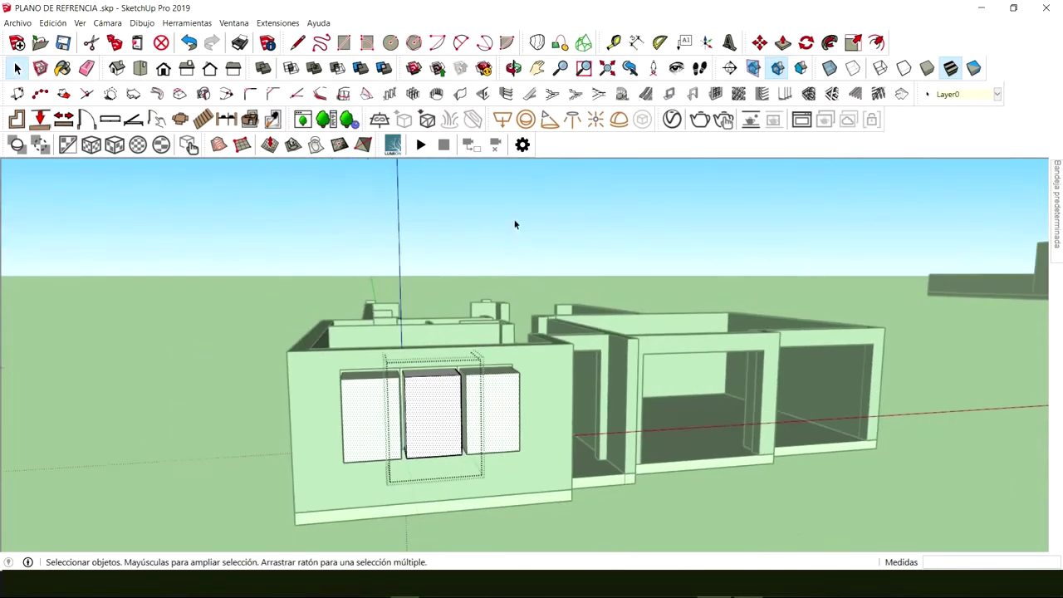
{"action": "key", "text": "ctrl+z"}
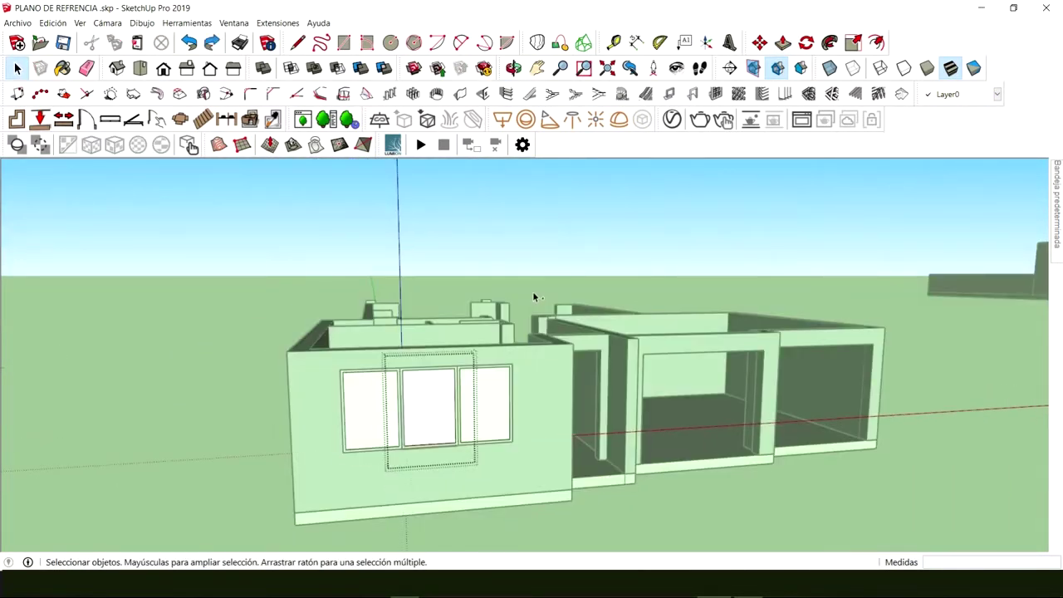
{"action": "left_click", "coordinate": [537, 266]}
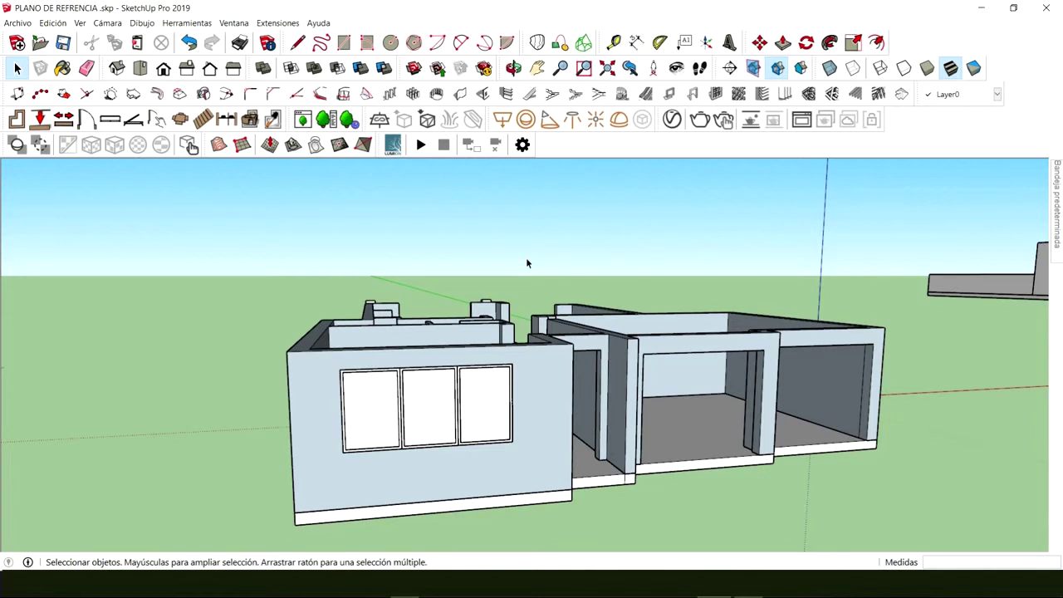
Step: Copy the end window panel nearest the entrance out in front of the house, and cut that copy
{"action": "left_click", "coordinate": [485, 398]}
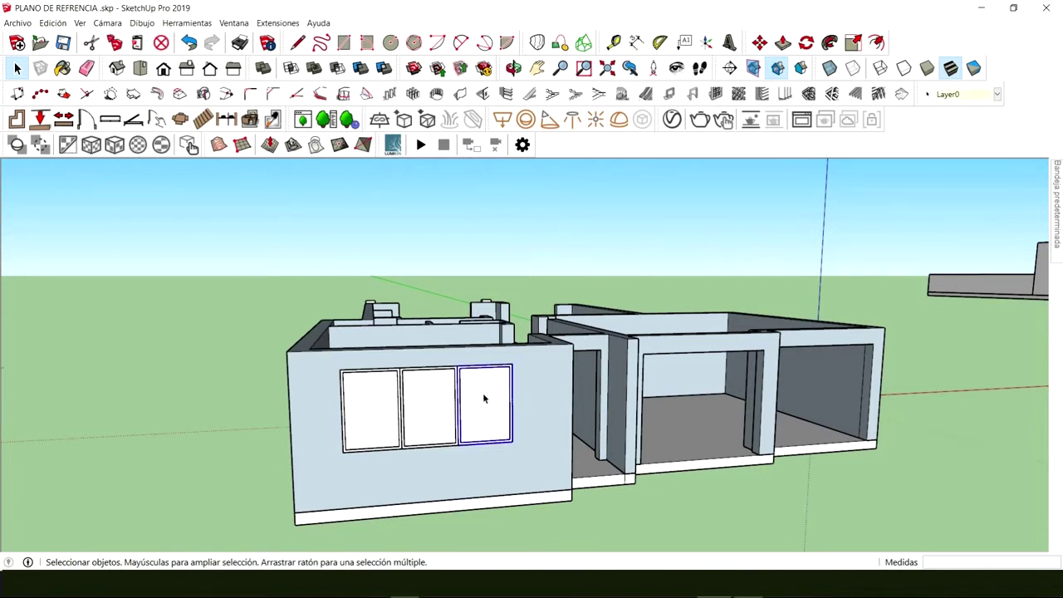
{"action": "key", "text": "m"}
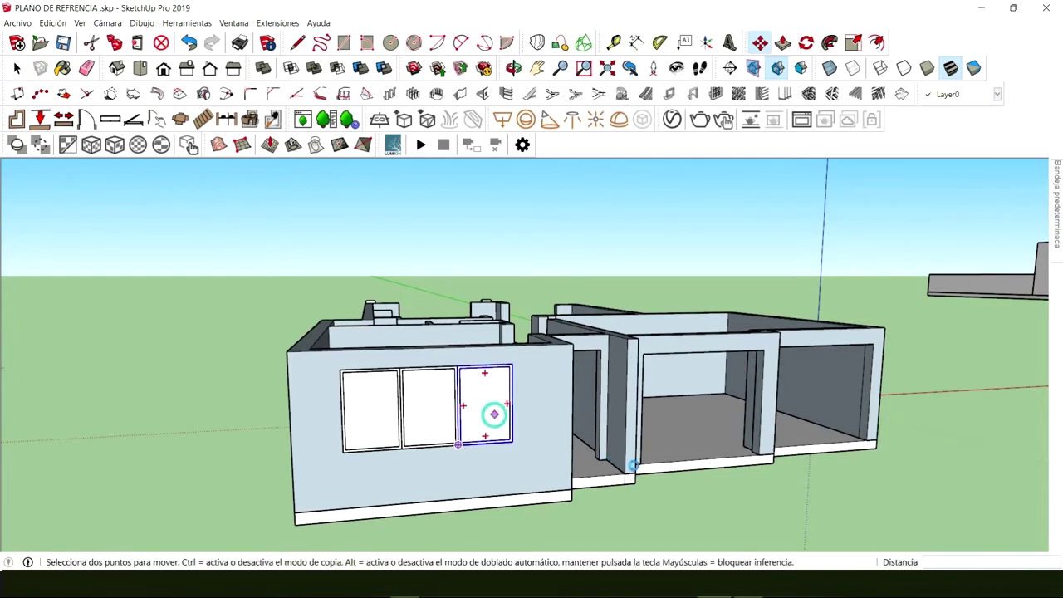
{"action": "left_click", "coordinate": [495, 415]}
{"action": "key", "text": "ctrl"}
{"action": "left_click", "coordinate": [763, 495]}
{"action": "middle_click_drag", "start_coordinate": [760, 482], "coordinate": [558, 421]}
{"action": "key", "text": "space"}
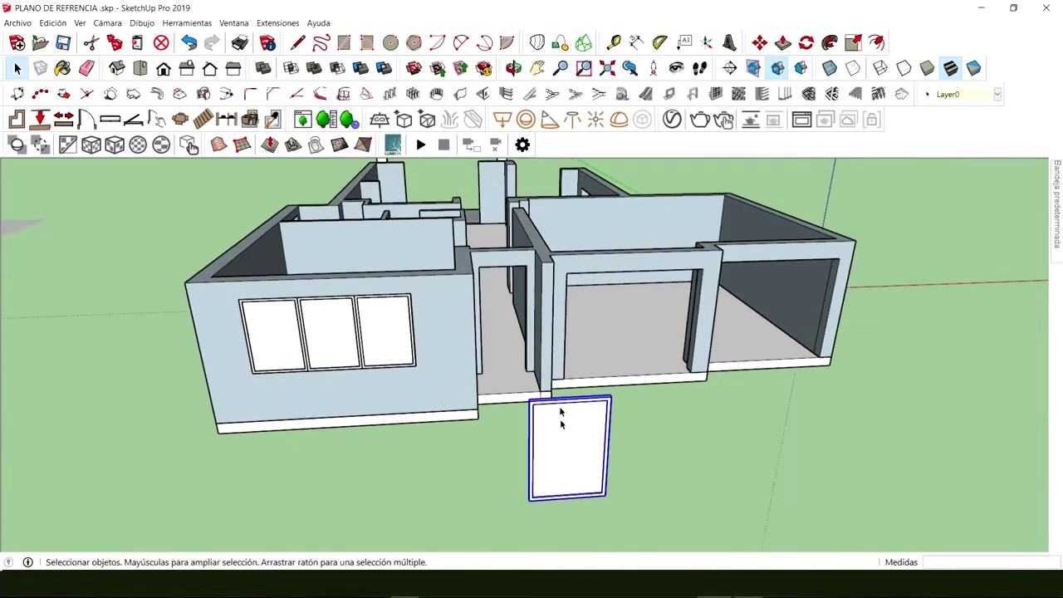
{"action": "key", "text": "Delete"}
Step: Paste the cut window inside the wall group, within the wide front opening, and close the group
{"action": "left_click", "coordinate": [570, 278]}
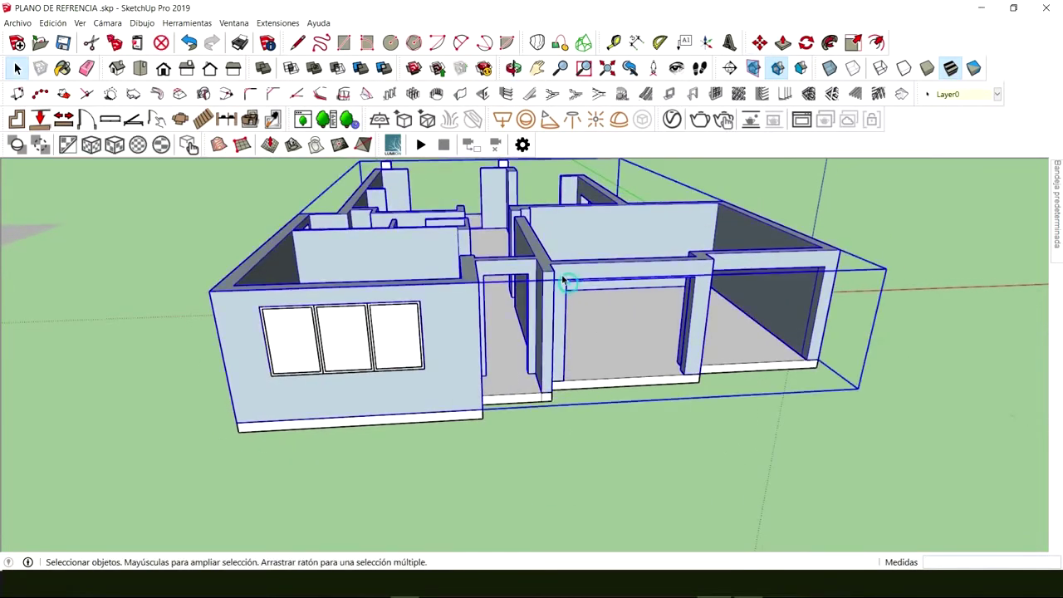
{"action": "double_click", "coordinate": [562, 279]}
{"action": "key", "text": "ctrl+v"}
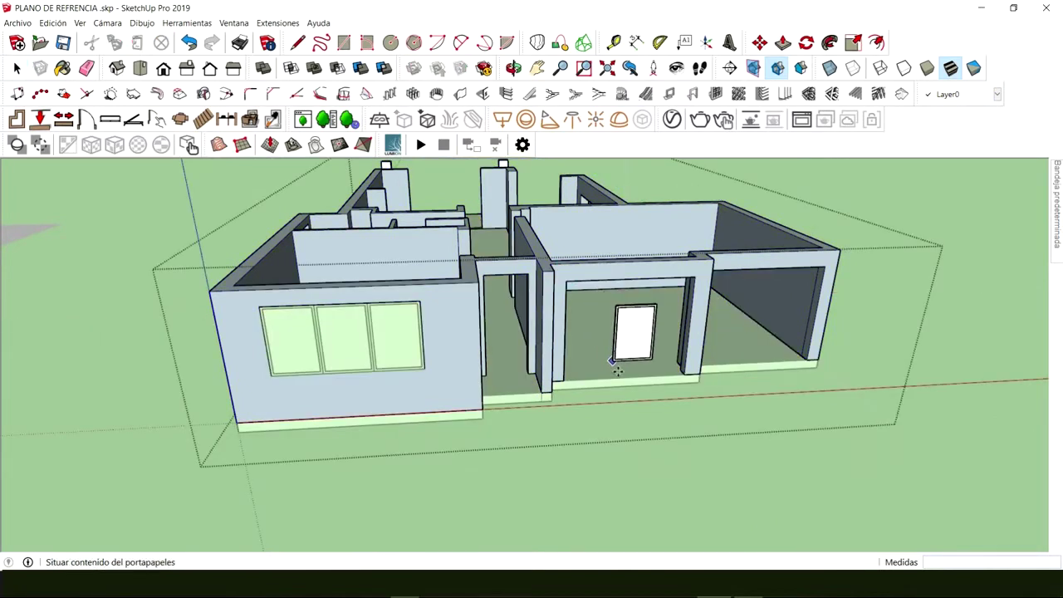
{"action": "left_click", "coordinate": [621, 334]}
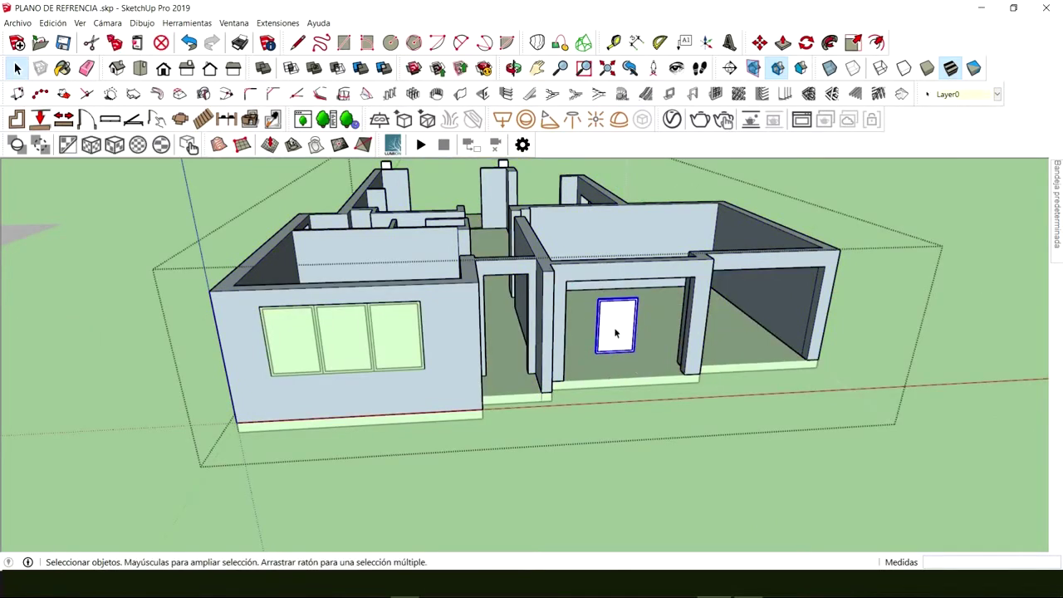
{"action": "key", "text": "Escape"}
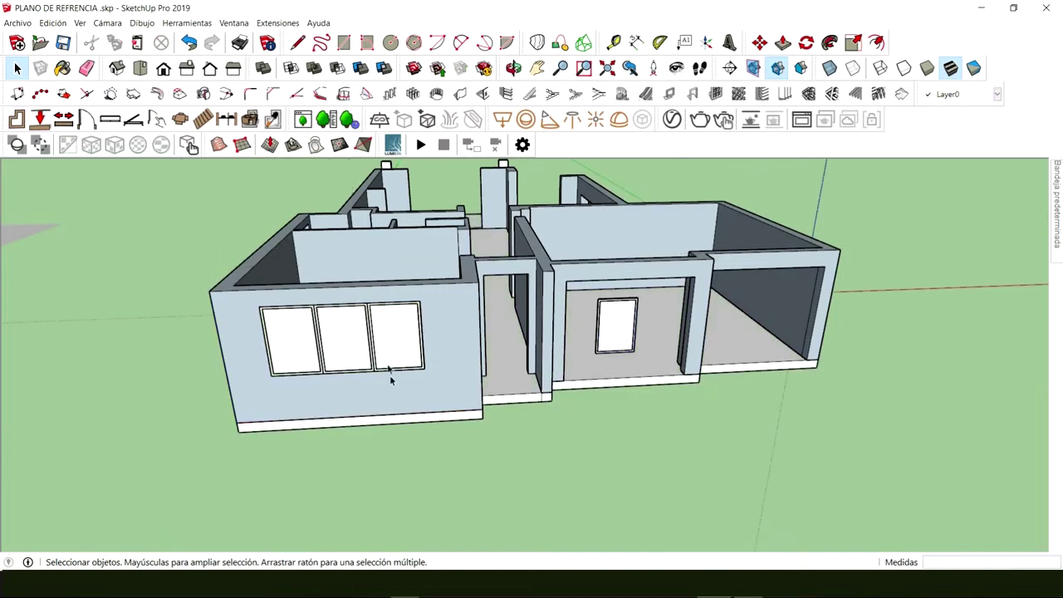
Step: Open the end panel of the three-panel window and extrude its glass face outward about 0.75 m, cancelling the extrusion
{"action": "scroll", "coordinate": [388, 362], "scroll_direction": "up", "scroll_amount": 3}
{"action": "left_click", "coordinate": [385, 301]}
{"action": "double_click", "coordinate": [391, 311]}
{"action": "left_click", "coordinate": [395, 318]}
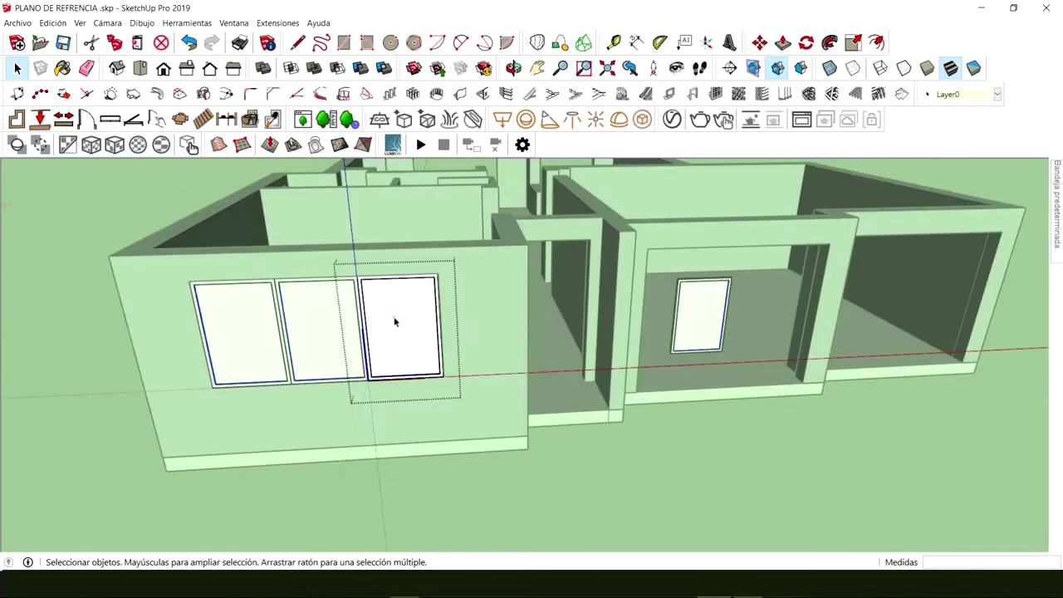
{"action": "key", "text": "p"}
{"action": "left_click", "coordinate": [394, 320]}
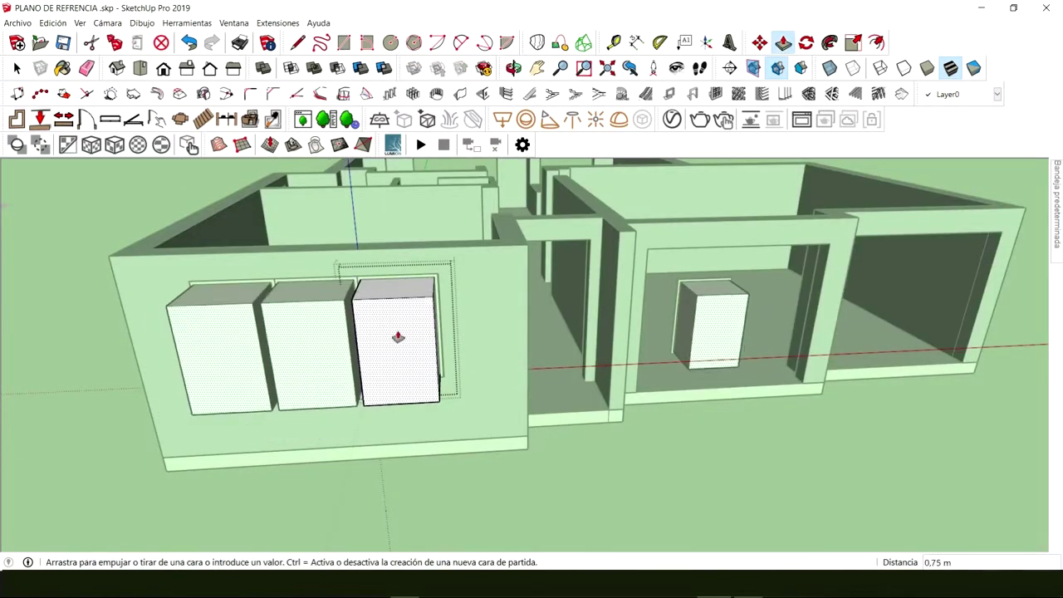
{"action": "key", "text": "space"}
{"action": "key", "text": "Escape"}
{"action": "key", "text": "Escape"}
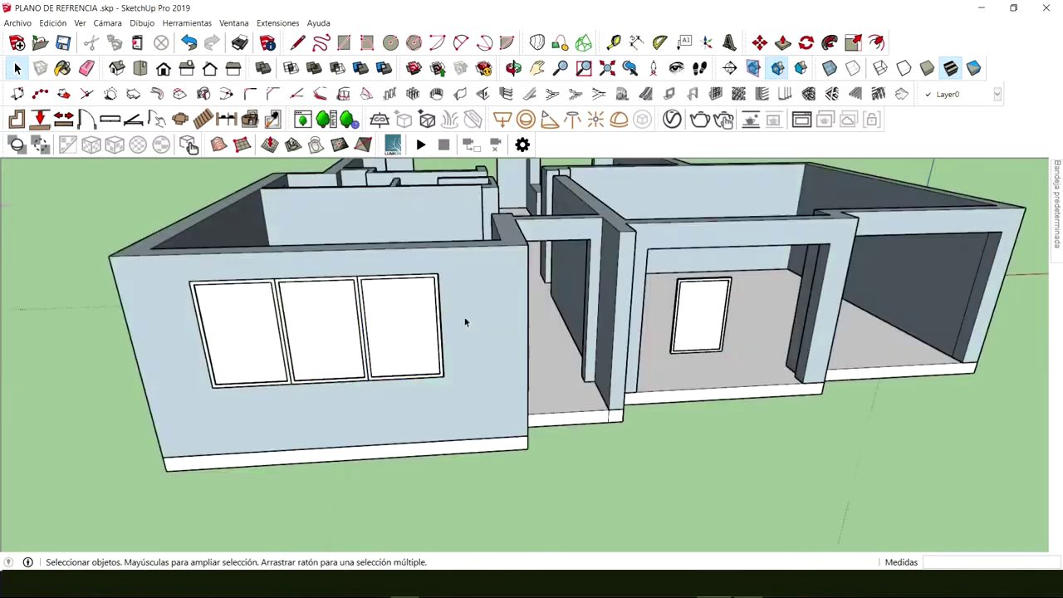
Step: Open the wall group and delete the window copy pasted in the wide opening
{"action": "left_click", "coordinate": [681, 314]}
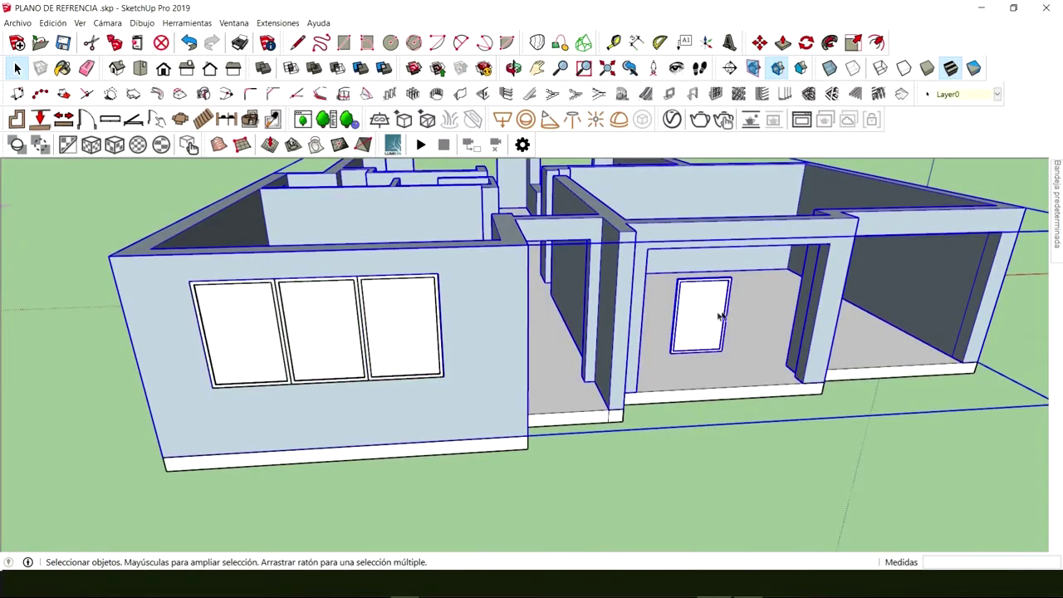
{"action": "double_click", "coordinate": [719, 315]}
{"action": "left_click", "coordinate": [707, 317]}
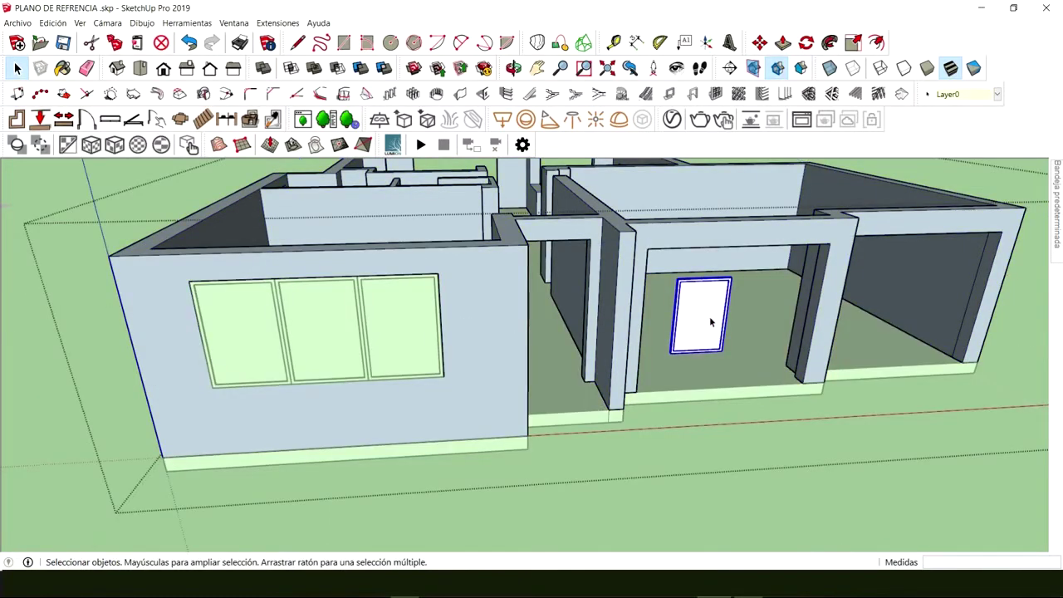
{"action": "key", "text": "Delete"}
{"action": "key", "text": "Escape"}
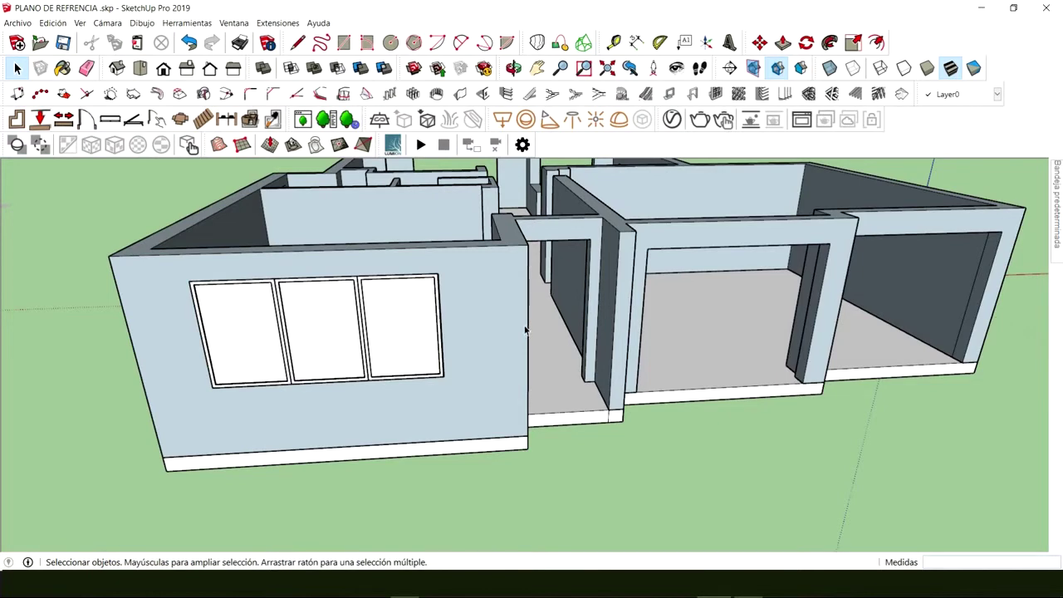
Step: Draw a rectangle across the small high window opening in the side wall, from corner to opposite corner
{"action": "middle_click_drag", "start_coordinate": [396, 244], "coordinate": [411, 314]}
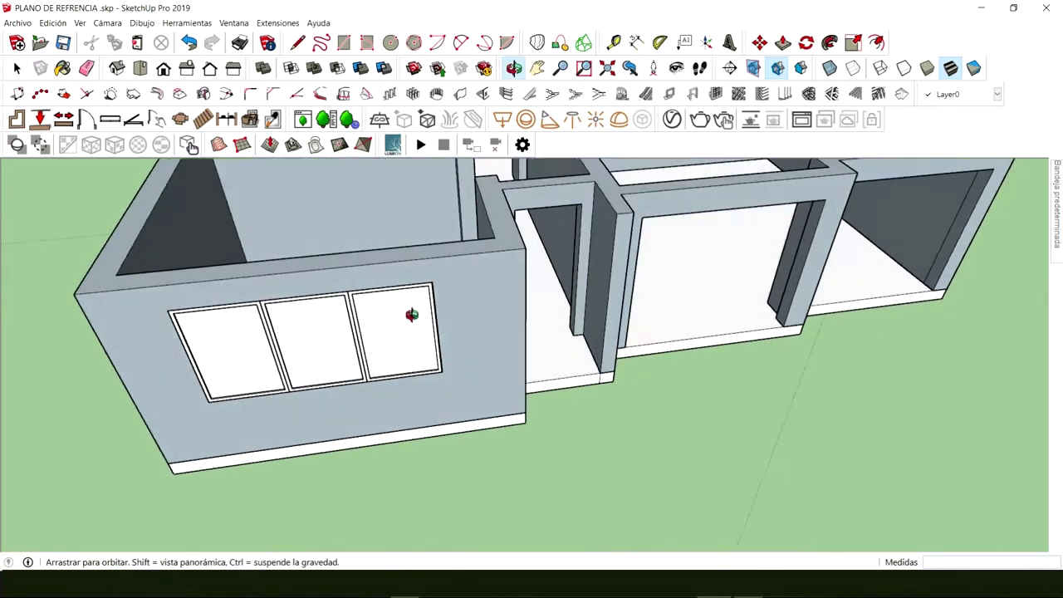
{"action": "scroll", "coordinate": [413, 310], "scroll_direction": "down", "scroll_amount": 4}
{"action": "scroll", "coordinate": [412, 311], "scroll_direction": "down", "scroll_amount": 2}
{"action": "middle_click_drag", "start_coordinate": [352, 272], "coordinate": [701, 202]}
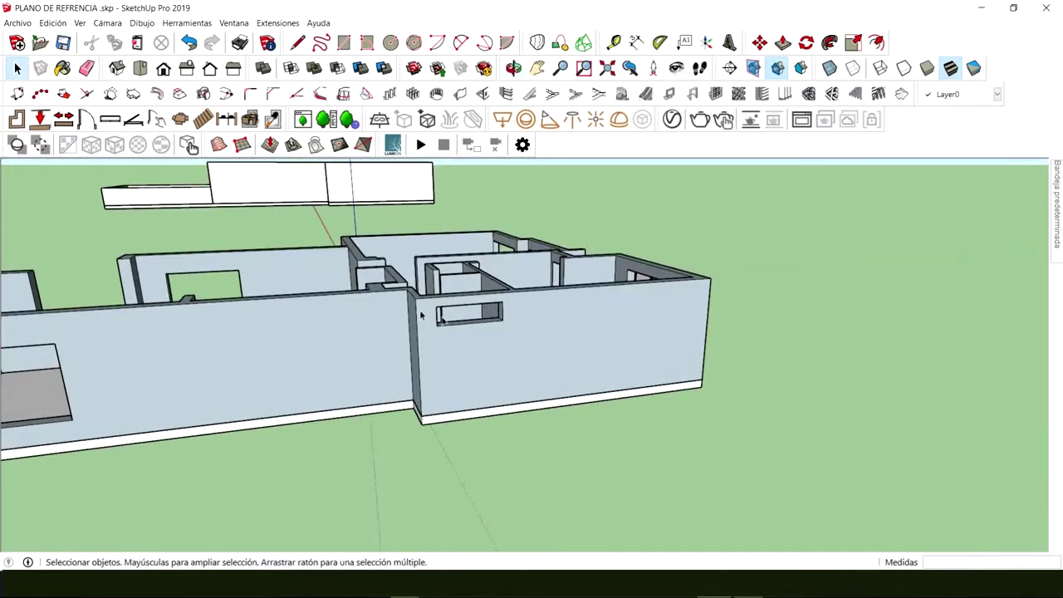
{"action": "scroll", "coordinate": [448, 319], "scroll_direction": "up", "scroll_amount": 10}
{"action": "middle_click_drag", "start_coordinate": [513, 325], "coordinate": [380, 308]}
{"action": "scroll", "coordinate": [352, 304], "scroll_direction": "down", "scroll_amount": 5}
{"action": "key", "text": "r"}
{"action": "left_click", "coordinate": [316, 296]}
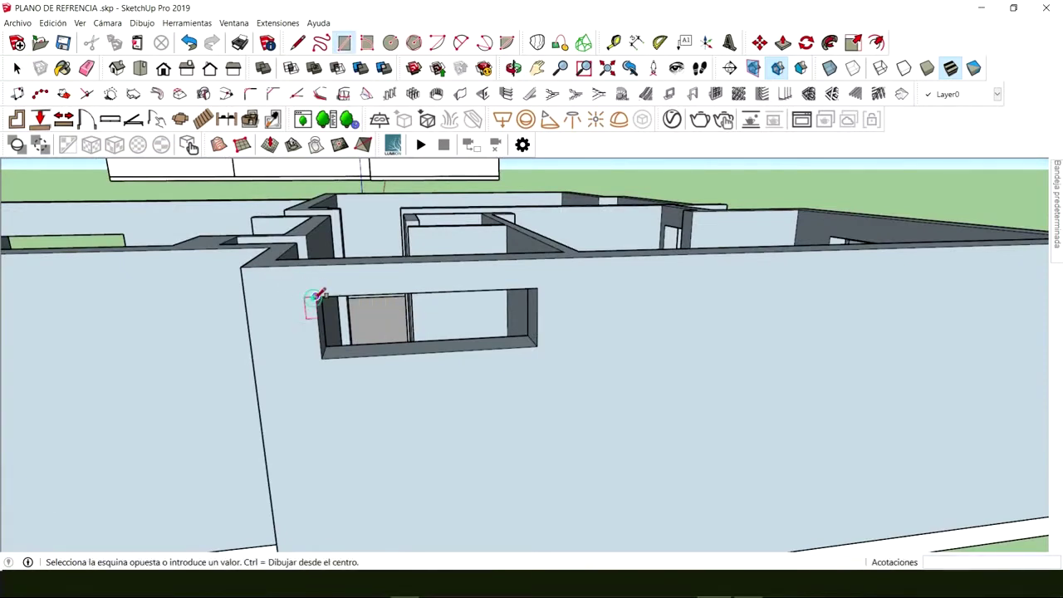
{"action": "left_click", "coordinate": [538, 343]}
{"action": "key", "text": "space"}
{"action": "scroll", "coordinate": [478, 333], "scroll_direction": "up", "scroll_amount": 4}
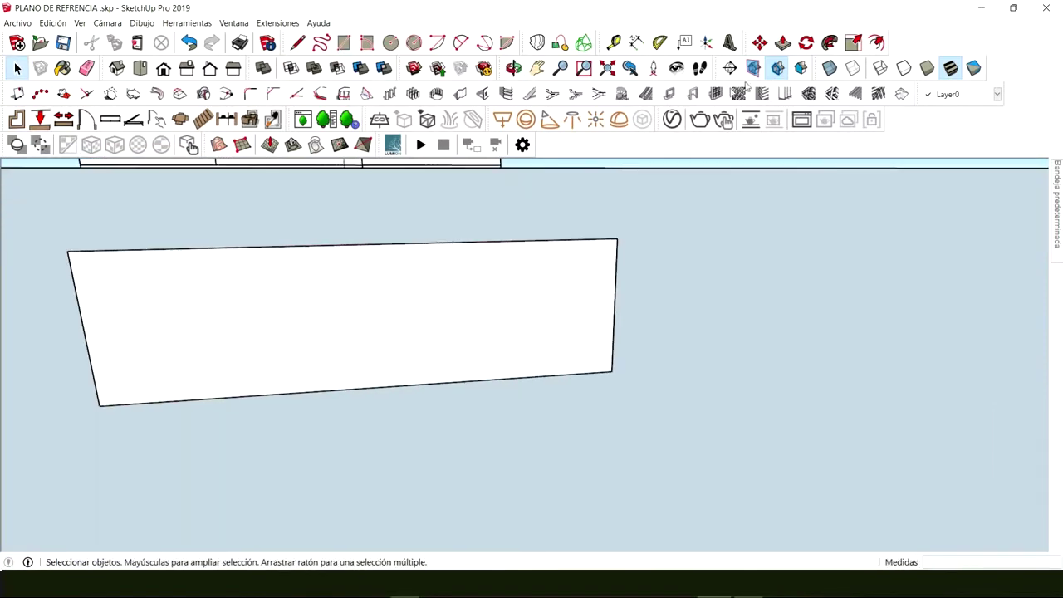
Step: Offset the rectangle's edges inward about 0.04 m and cut out the inner face
{"action": "left_click", "coordinate": [874, 44]}
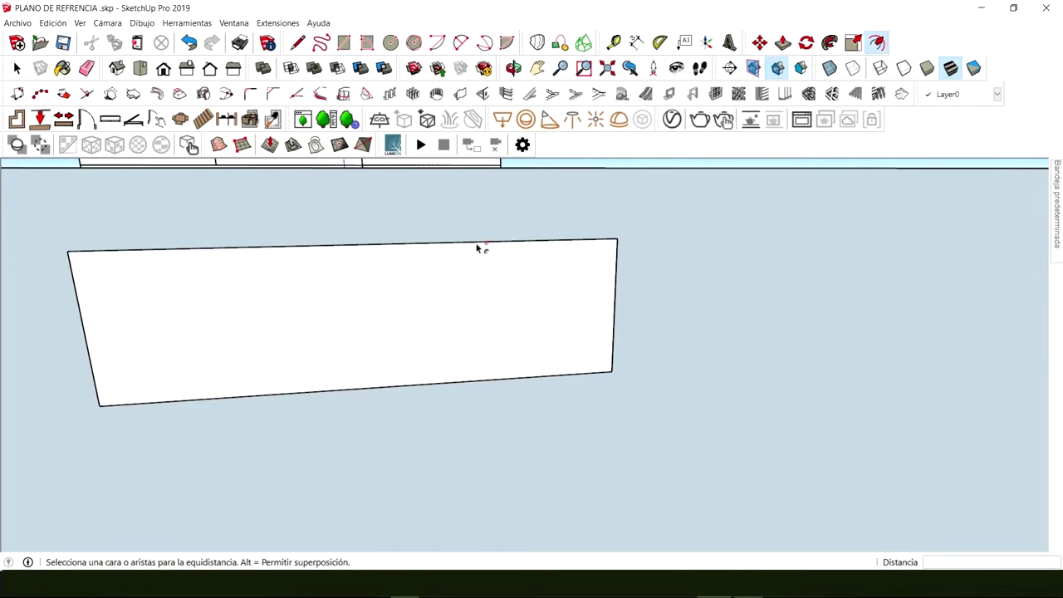
{"action": "left_click", "coordinate": [474, 242]}
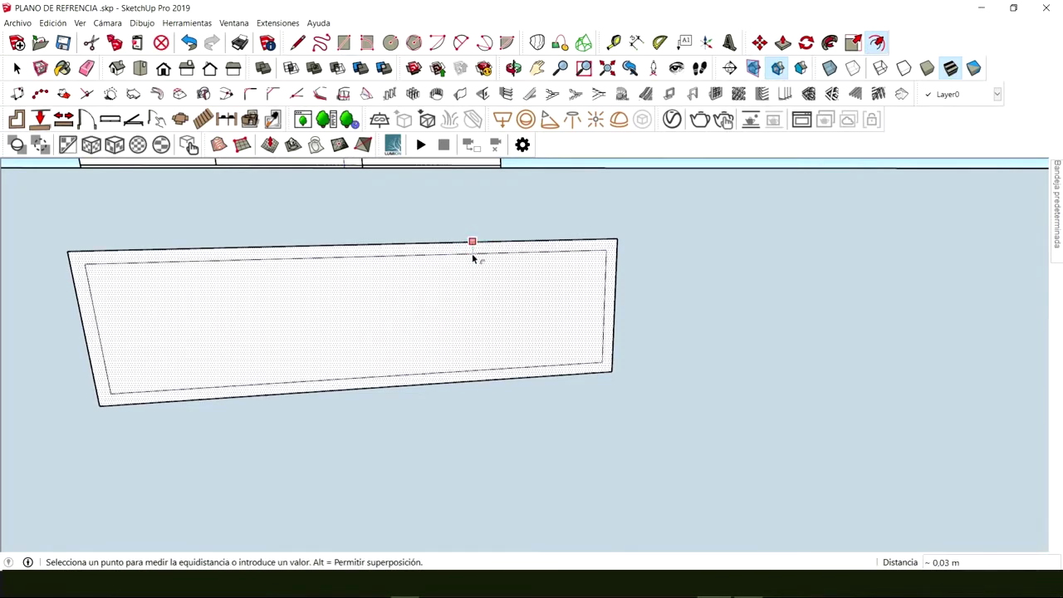
{"action": "left_click", "coordinate": [472, 256]}
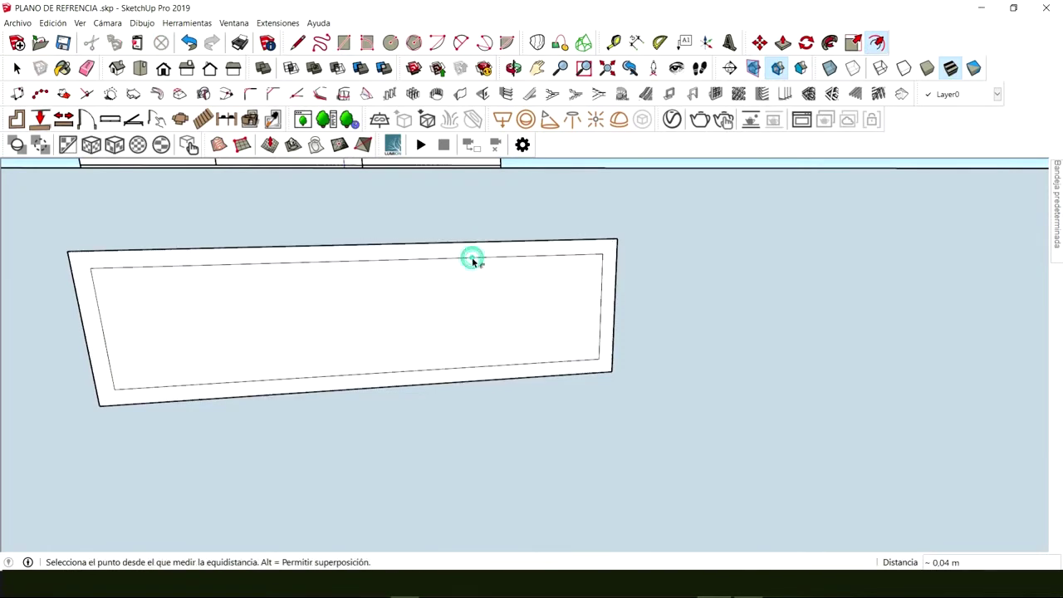
{"action": "key", "text": "space"}
{"action": "left_click", "coordinate": [434, 324]}
{"action": "middle_click_drag", "start_coordinate": [435, 325], "coordinate": [584, 327]}
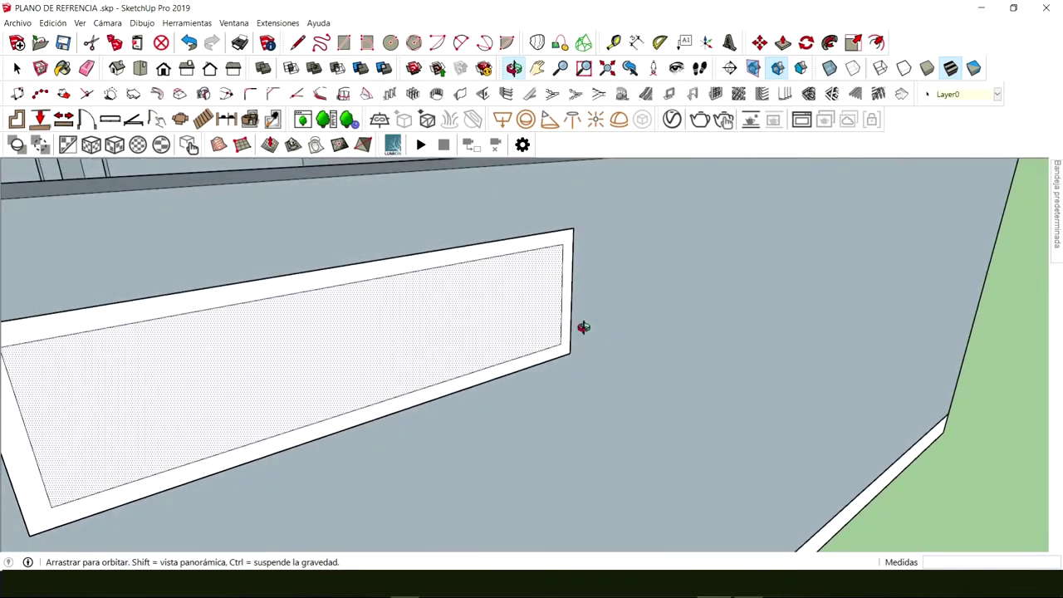
{"action": "left_click", "coordinate": [475, 308]}
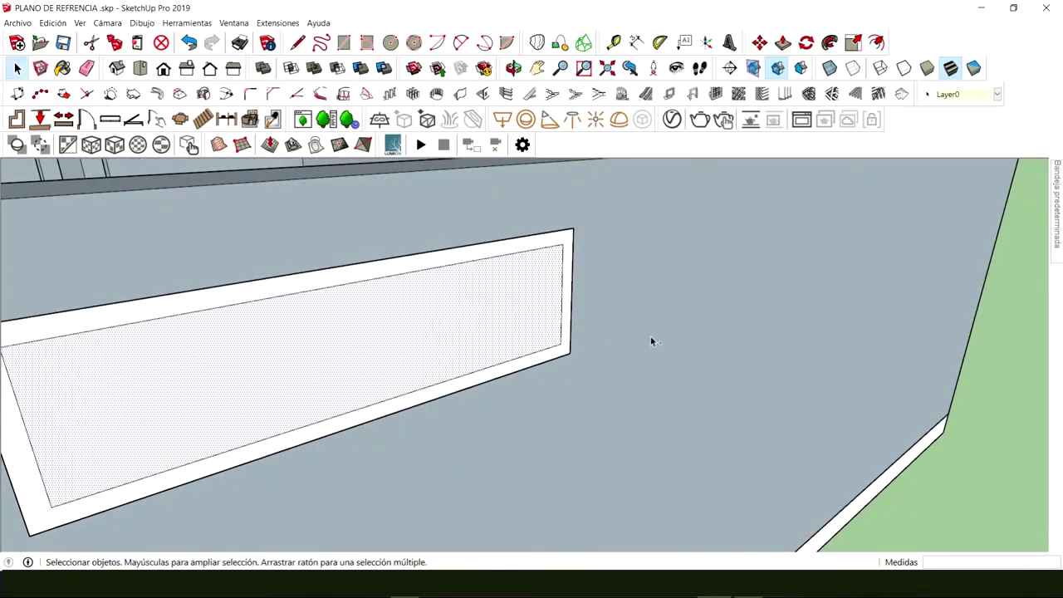
{"action": "key", "text": "Delete"}
Step: Extrude the window frame face 0.05 m to give the frame its thickness
{"action": "middle_click_drag", "start_coordinate": [541, 302], "coordinate": [877, 316]}
{"action": "key", "text": "p"}
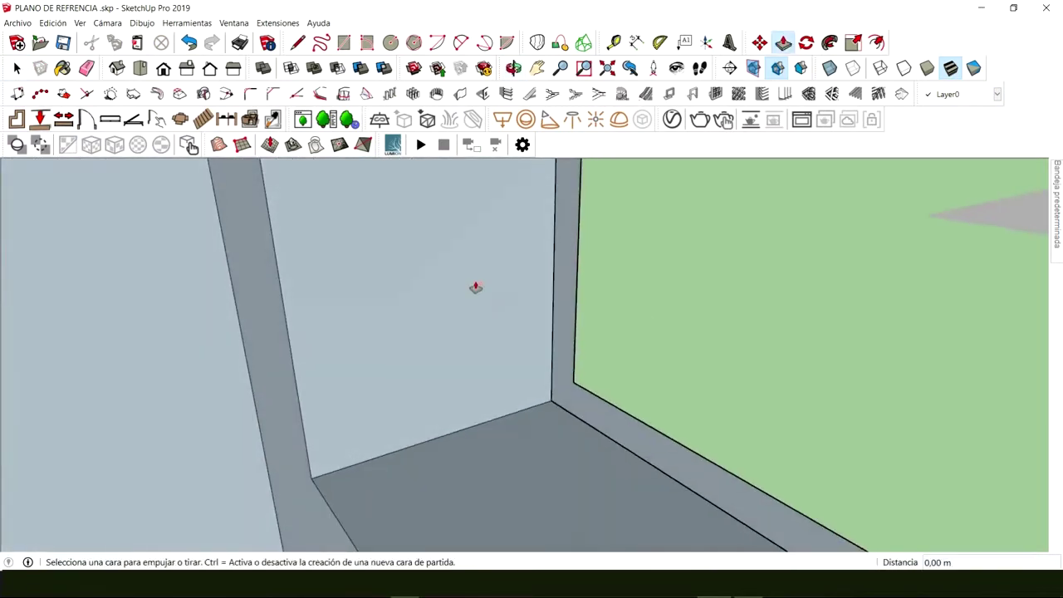
{"action": "left_click", "coordinate": [572, 295]}
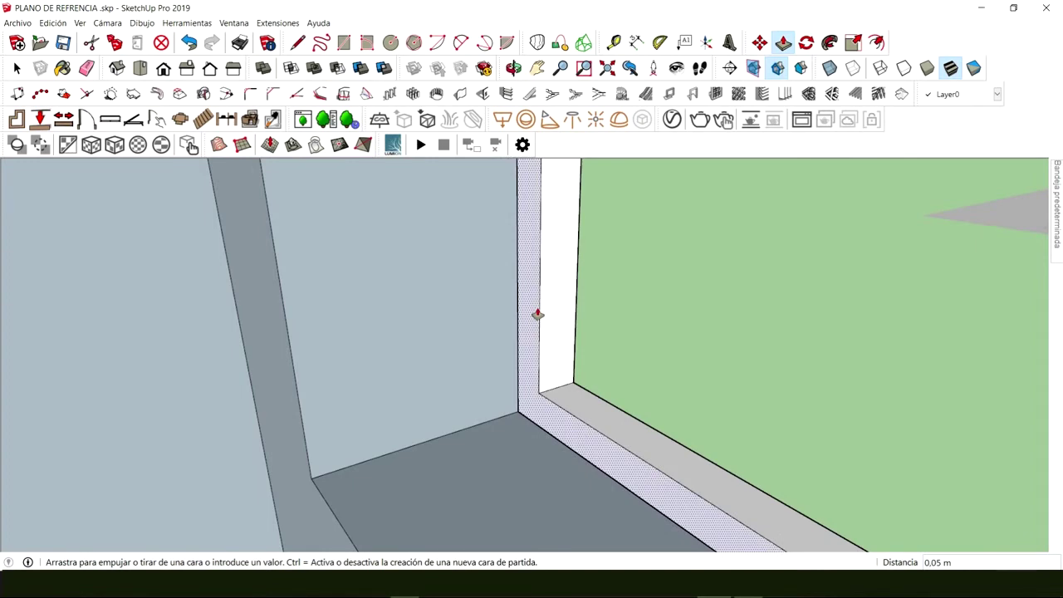
{"action": "left_click", "coordinate": [537, 316]}
Step: Select the whole extruded frame with its connected geometry and make it a group
{"action": "middle_click_drag", "start_coordinate": [533, 345], "coordinate": [130, 387]}
{"action": "scroll", "coordinate": [178, 370], "scroll_direction": "down", "scroll_amount": 4}
{"action": "key", "text": "space"}
{"action": "middle_click_drag", "start_coordinate": [206, 344], "coordinate": [309, 349], "text": "shift"}
{"action": "scroll", "coordinate": [309, 349], "scroll_direction": "up", "scroll_amount": 3}
{"action": "triple_click", "coordinate": [309, 349]}
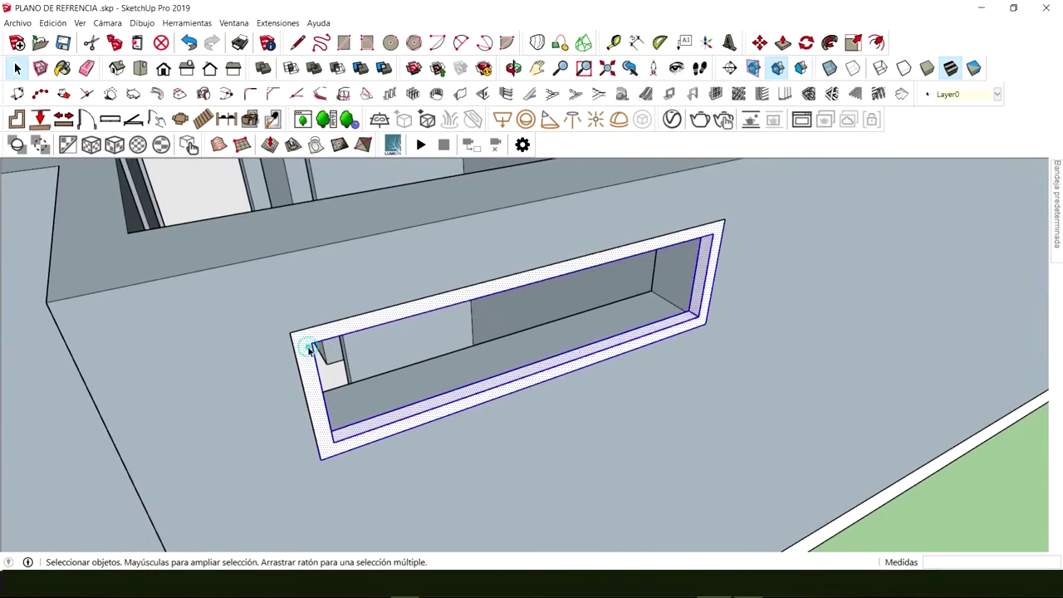
{"action": "right_click", "coordinate": [309, 349]}
{"action": "left_click", "coordinate": [368, 454]}
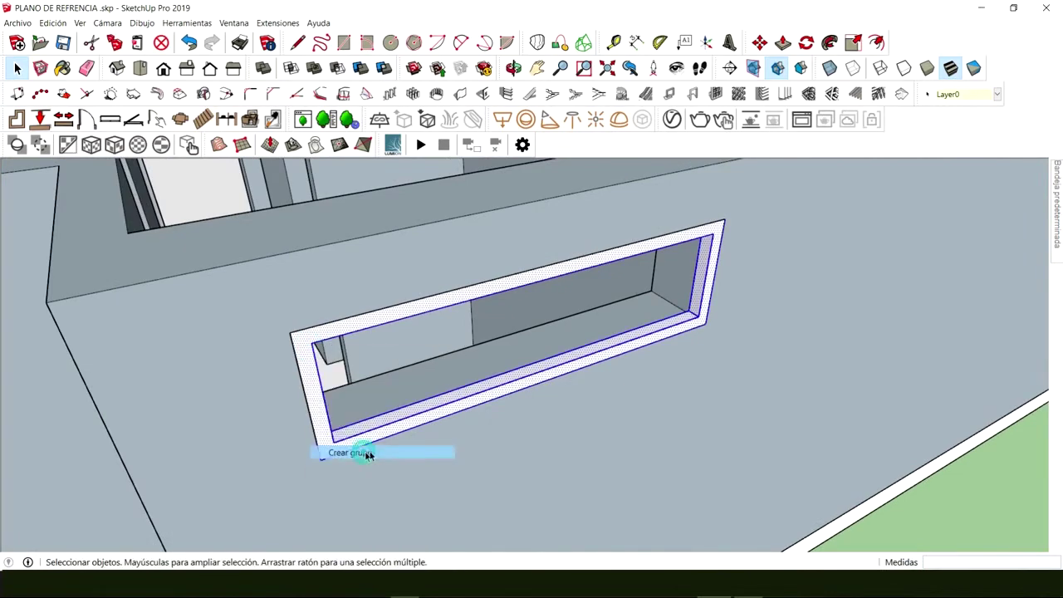
Step: Paste the cut inner face in place inside the frame and group it as the glass
{"action": "left_click", "coordinate": [53, 23]}
{"action": "left_click", "coordinate": [83, 109]}
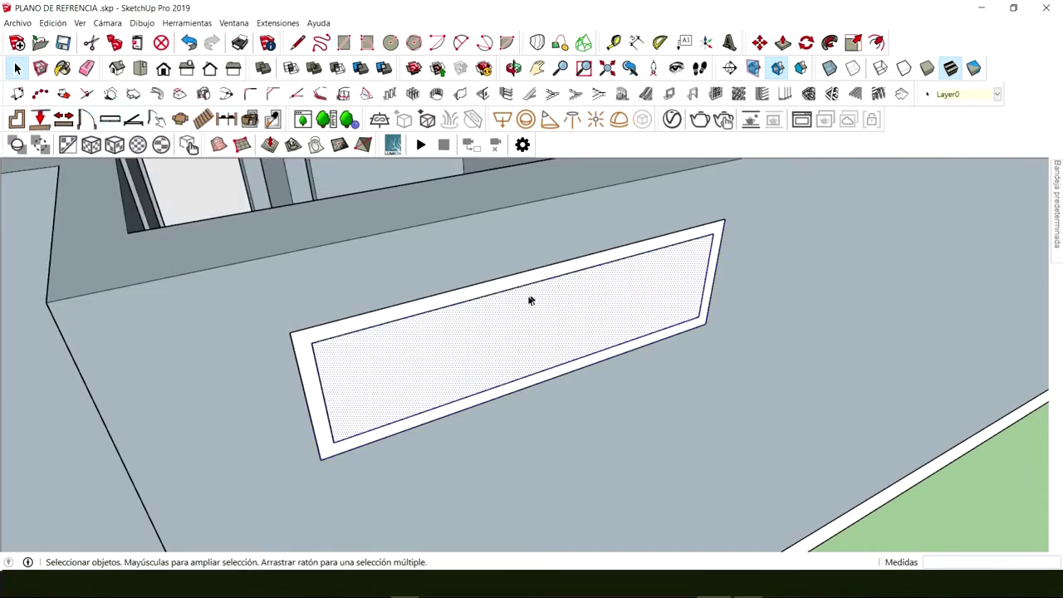
{"action": "right_click", "coordinate": [489, 333]}
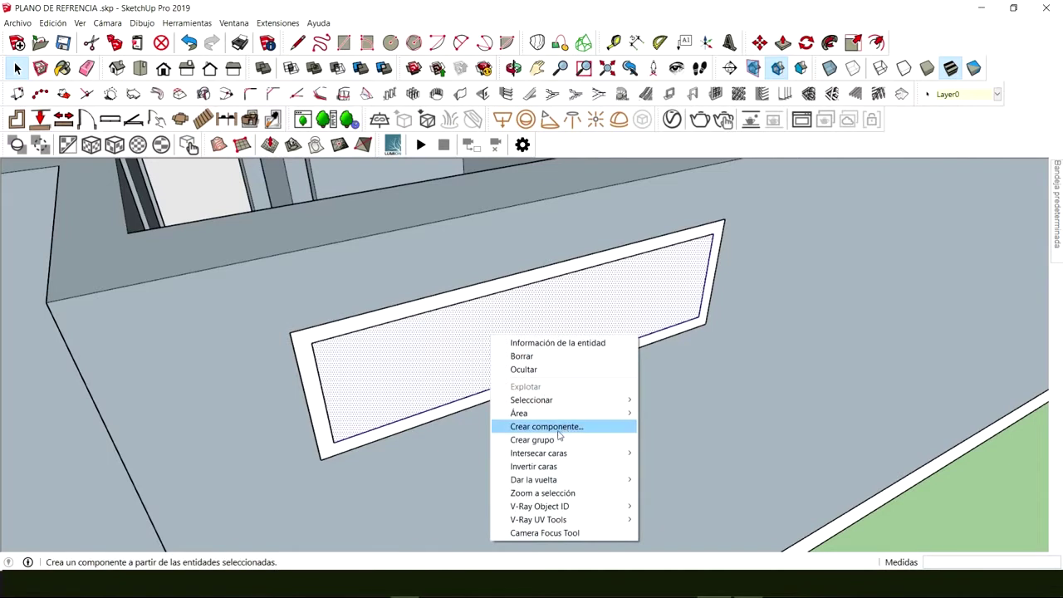
{"action": "left_click", "coordinate": [548, 440]}
Step: Select the frame and glass groups and combine them into one group
{"action": "scroll", "coordinate": [291, 335], "scroll_direction": "up", "scroll_amount": 3}
{"action": "scroll", "coordinate": [314, 349], "scroll_direction": "up", "scroll_amount": 2}
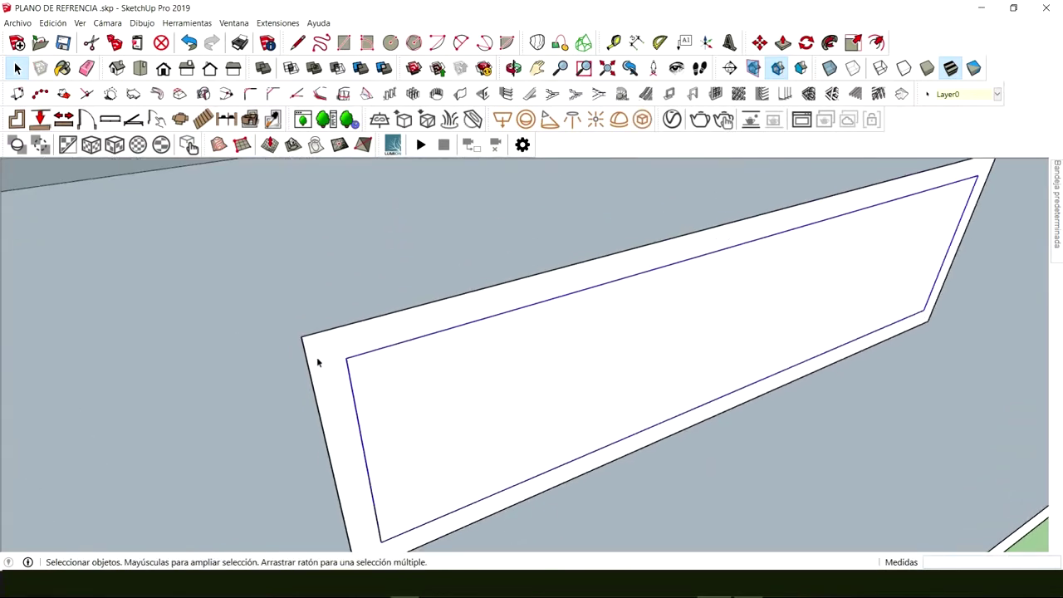
{"action": "left_click", "coordinate": [321, 357]}
{"action": "left_click", "coordinate": [330, 349]}
{"action": "right_click", "coordinate": [375, 373]}
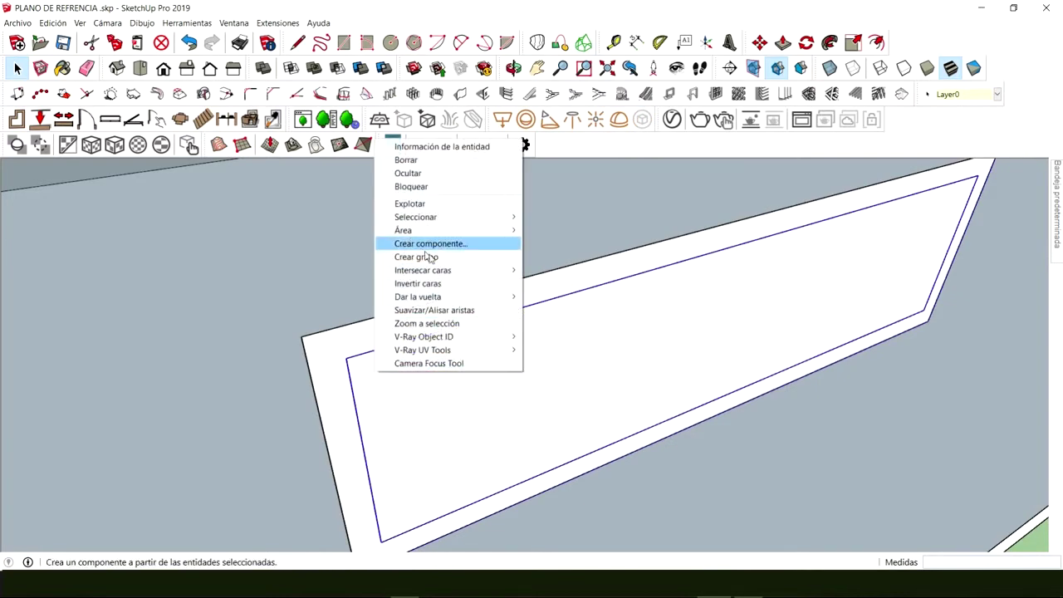
{"action": "left_click", "coordinate": [402, 258]}
Step: Convert the combined window group into a component, keeping the default definition settings
{"action": "right_click", "coordinate": [425, 373]}
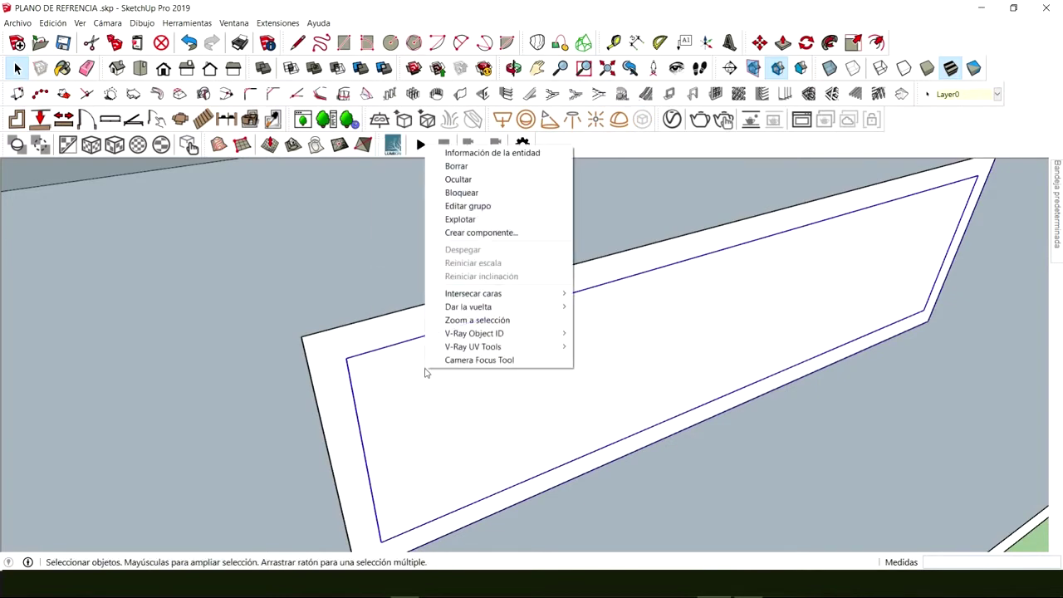
{"action": "left_click", "coordinate": [488, 231]}
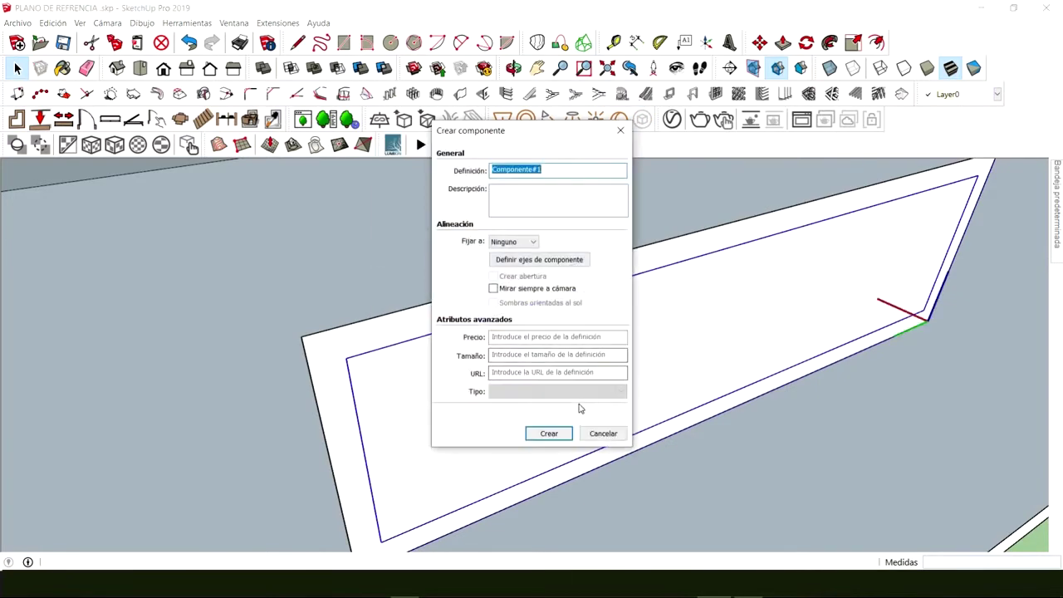
{"action": "left_click", "coordinate": [554, 433]}
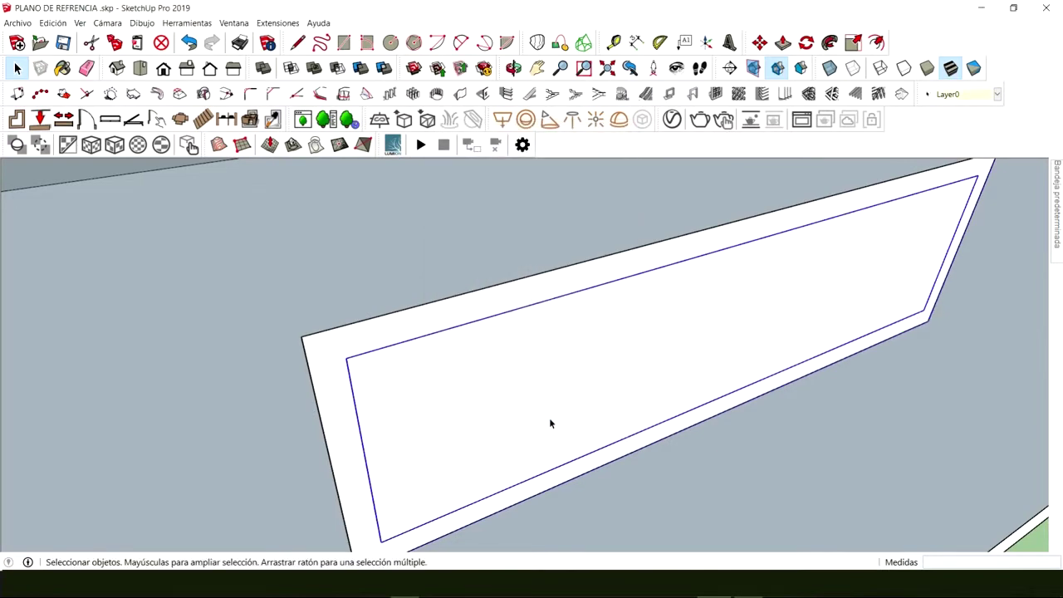
{"action": "scroll", "coordinate": [549, 423], "scroll_direction": "down", "scroll_amount": 6}
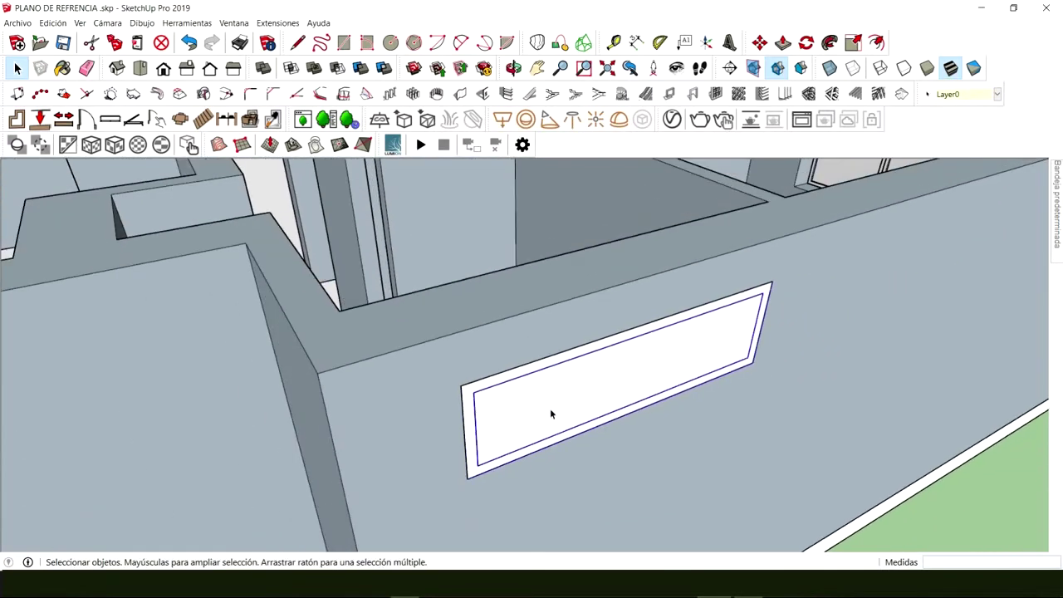
{"action": "scroll", "coordinate": [552, 410], "scroll_direction": "down", "scroll_amount": 2}
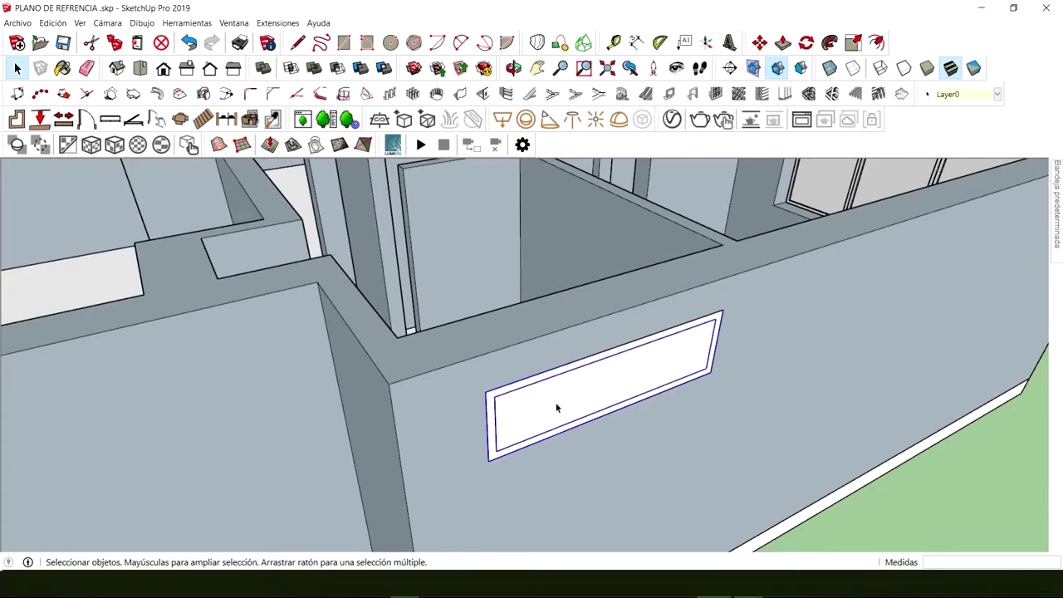
Step: Extrude the glass face of the small side-wall window to a thickness of about 0.01 m
{"action": "middle_click_drag", "start_coordinate": [657, 356], "coordinate": [454, 331]}
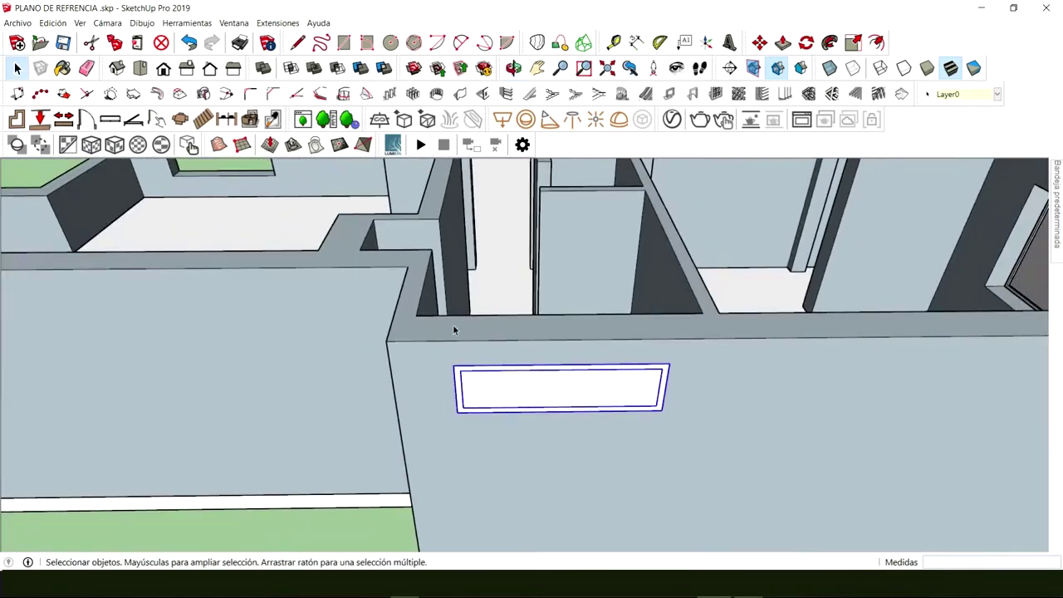
{"action": "scroll", "coordinate": [453, 330], "scroll_direction": "down", "scroll_amount": 5}
{"action": "mouse_move", "coordinate": [612, 268]}
{"action": "middle_mouse_down"}
{"action": "mouse_move", "coordinate": [327, 252]}
{"action": "mouse_move", "coordinate": [366, 206]}
{"action": "mouse_move", "coordinate": [634, 211]}
{"action": "mouse_move", "coordinate": [548, 245]}
{"action": "mouse_move", "coordinate": [579, 255]}
{"action": "middle_mouse_up"}
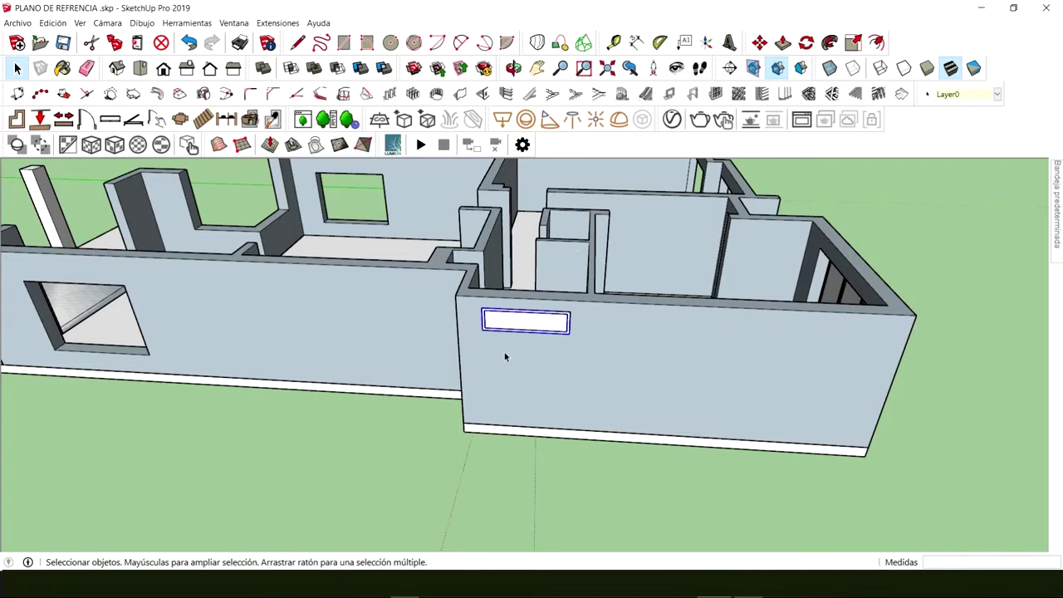
{"action": "scroll", "coordinate": [511, 333], "scroll_direction": "up", "scroll_amount": 6}
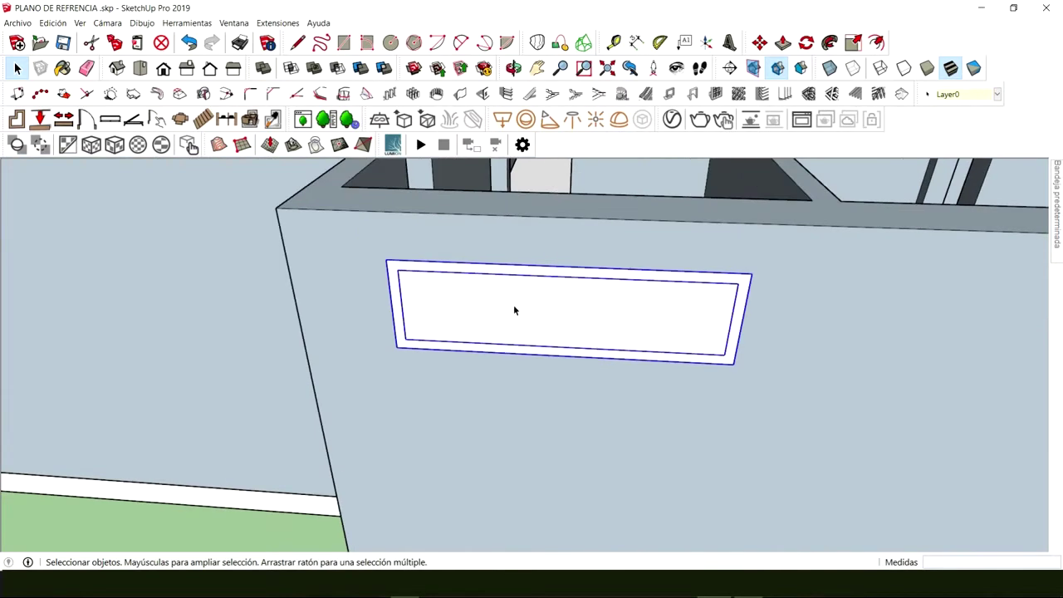
{"action": "middle_click_drag", "start_coordinate": [525, 310], "coordinate": [430, 333]}
{"action": "scroll", "coordinate": [358, 336], "scroll_direction": "up", "scroll_amount": 5}
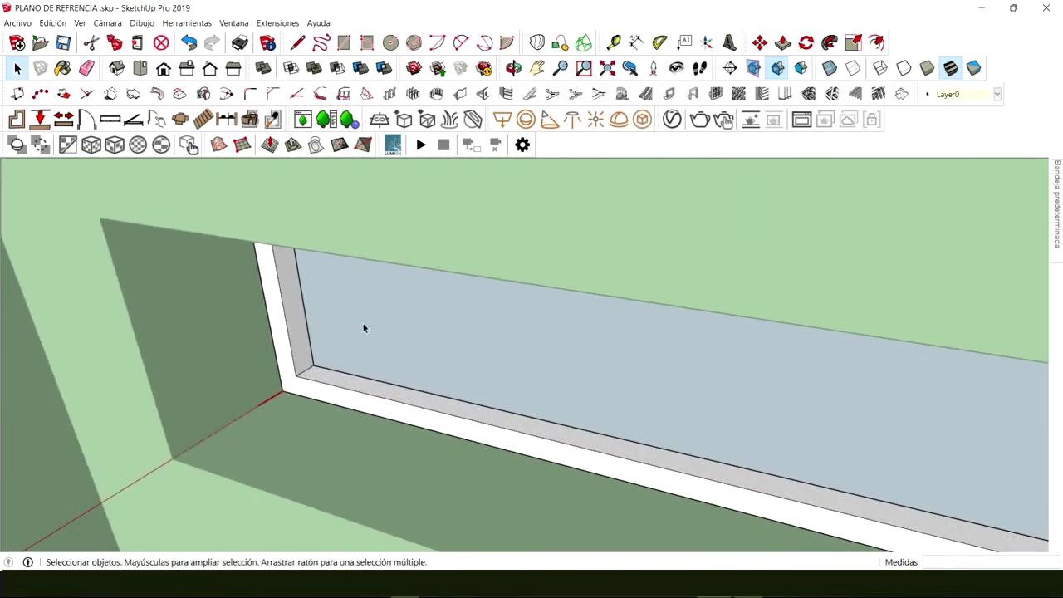
{"action": "key", "text": "p"}
{"action": "left_click", "coordinate": [345, 339]}
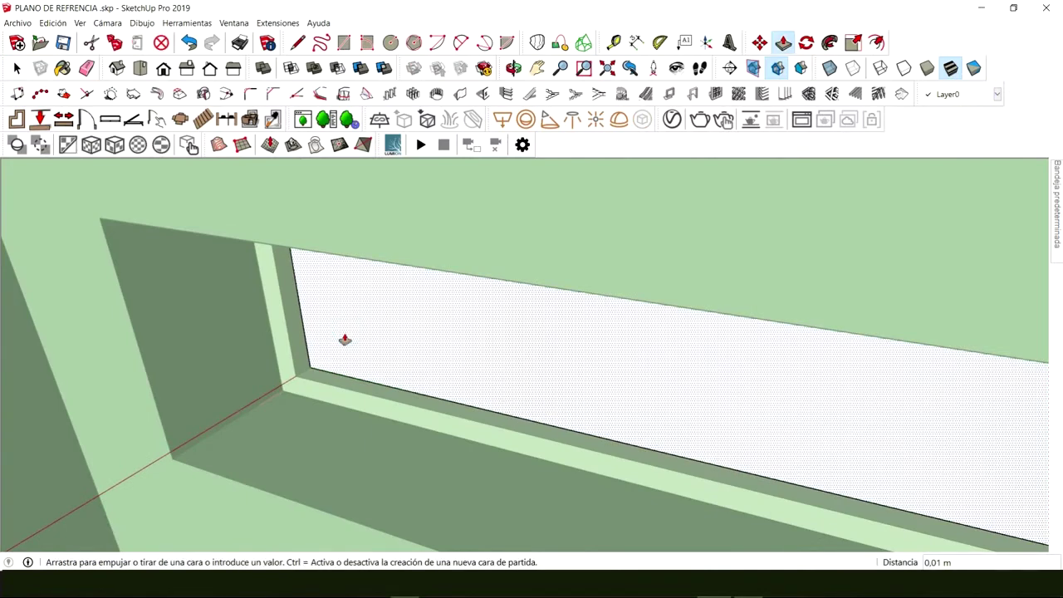
{"action": "left_click", "coordinate": [347, 336]}
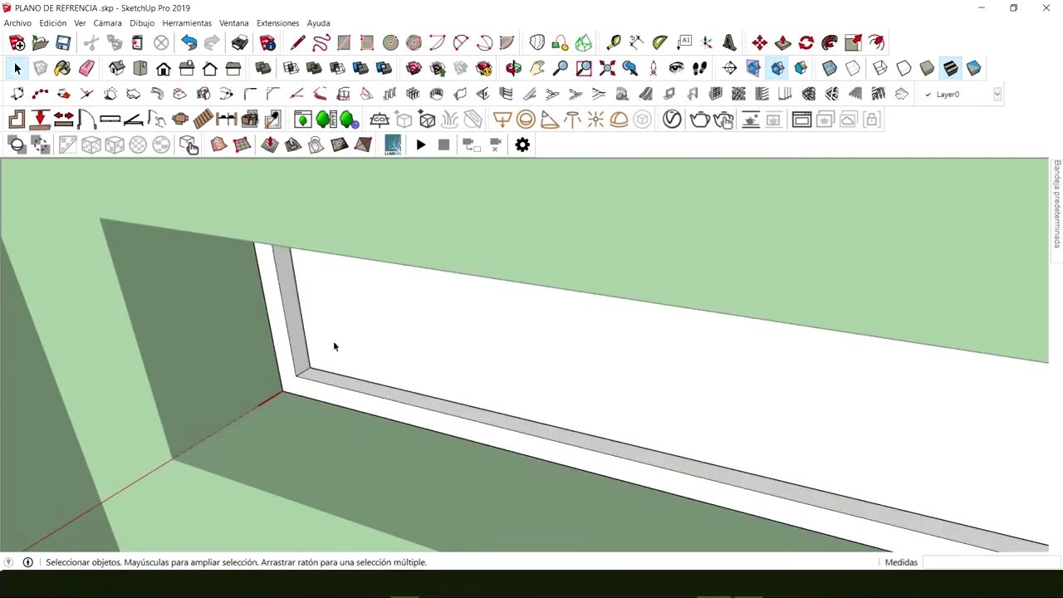
Step: Move the glass panel along the frame's depth, away from its outer face toward the middle of the frame
{"action": "scroll", "coordinate": [333, 341], "scroll_direction": "up", "scroll_amount": 3}
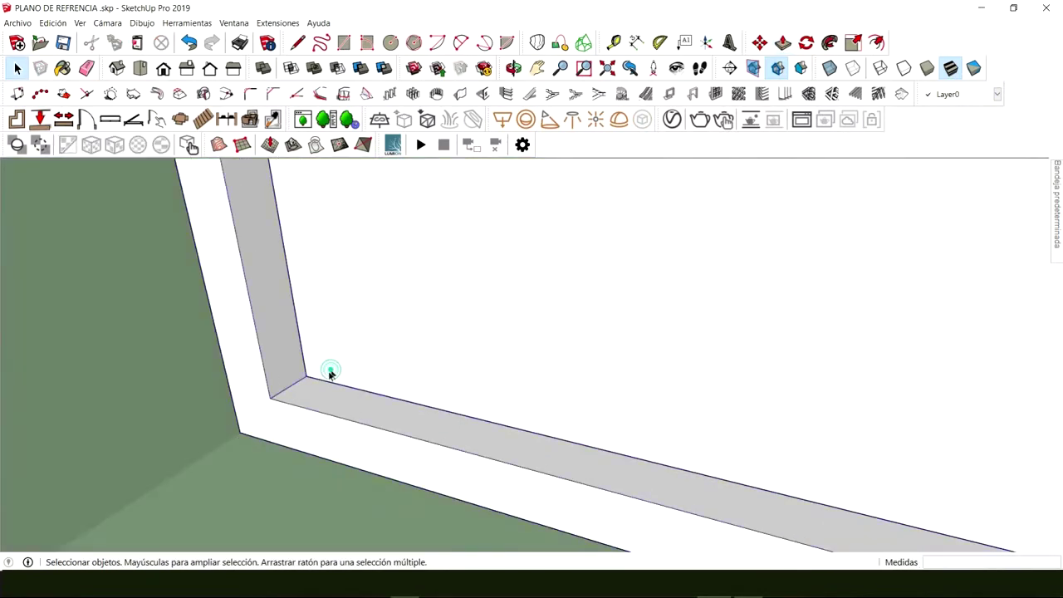
{"action": "key", "text": "m"}
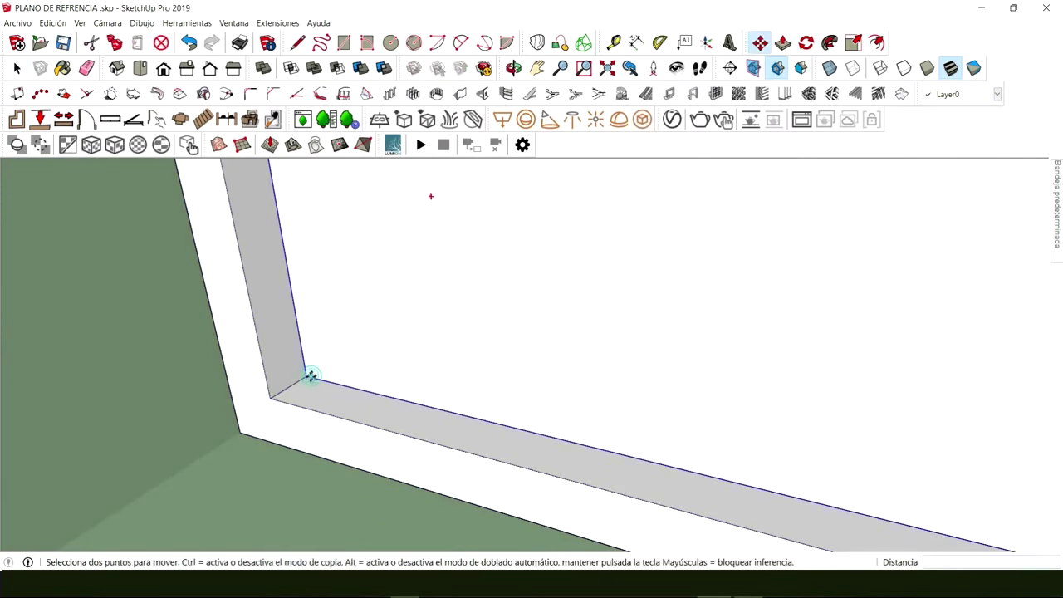
{"action": "left_click", "coordinate": [310, 376]}
{"action": "left_click", "coordinate": [293, 384]}
{"action": "key", "text": "space"}
Step: Move the small window component inward from the outer wall face so it sits recessed within the wall opening
{"action": "middle_click_drag", "start_coordinate": [318, 410], "coordinate": [342, 318]}
{"action": "scroll", "coordinate": [309, 313], "scroll_direction": "up", "scroll_amount": 4}
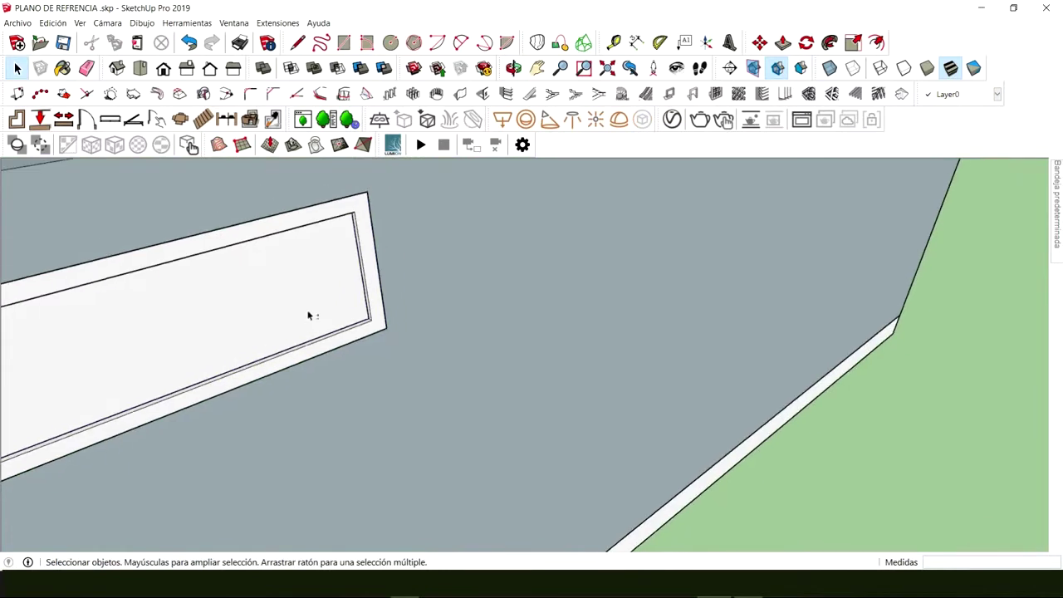
{"action": "scroll", "coordinate": [406, 387], "scroll_direction": "up", "scroll_amount": 2}
{"action": "left_click", "coordinate": [405, 371]}
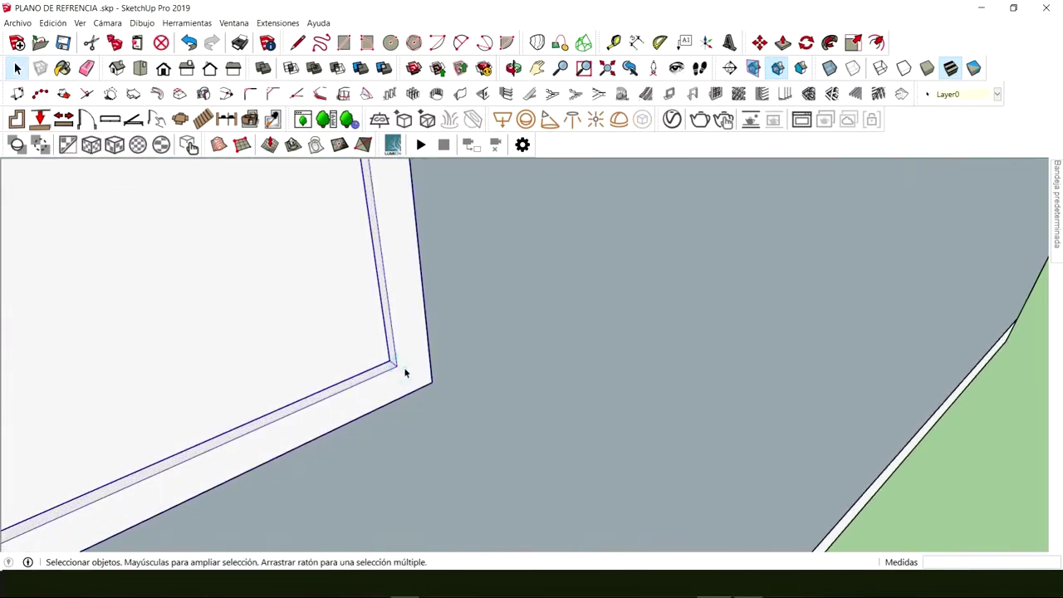
{"action": "key", "text": "m"}
{"action": "left_click", "coordinate": [431, 384]}
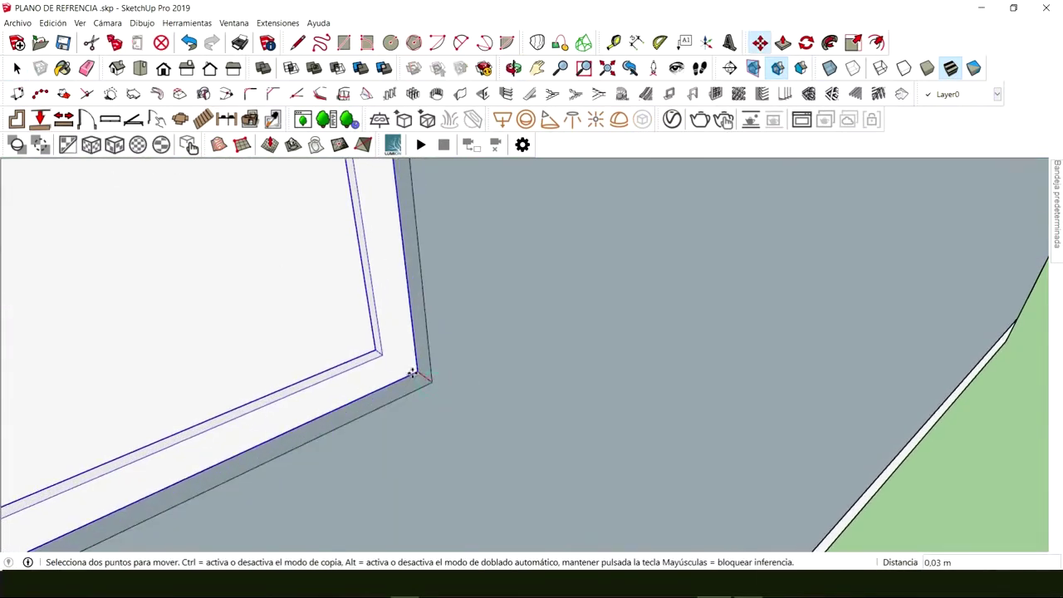
{"action": "middle_click_drag", "start_coordinate": [412, 374], "coordinate": [254, 356]}
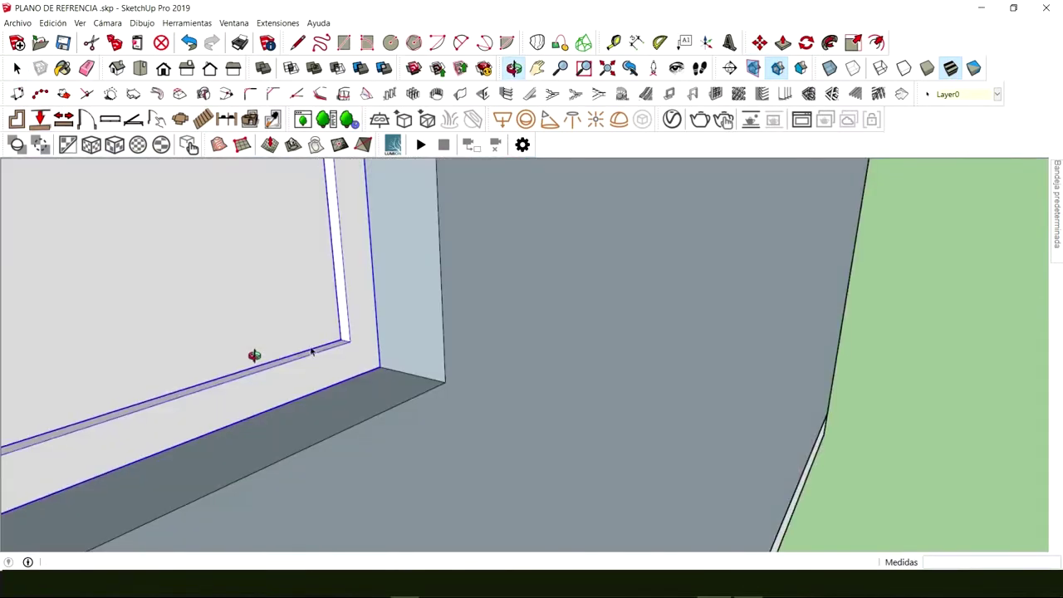
{"action": "key", "text": "space"}
Step: Draw two crossing lines along the middle of the corner window's sill, each starting at the midpoint of a jamb's bottom edge
{"action": "scroll", "coordinate": [391, 292], "scroll_direction": "down", "scroll_amount": 8}
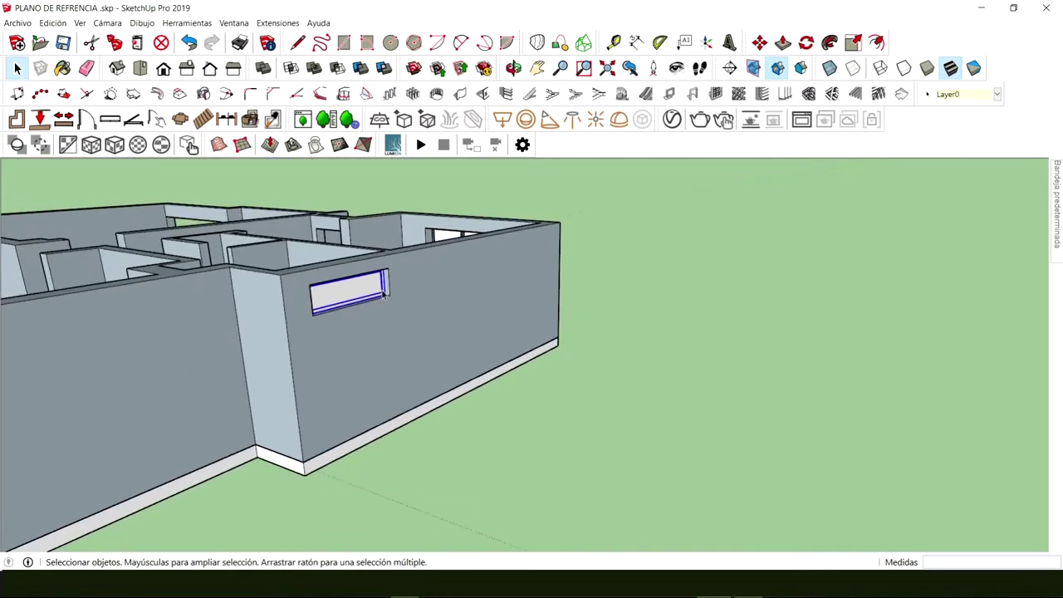
{"action": "middle_click_drag", "start_coordinate": [384, 295], "coordinate": [924, 309]}
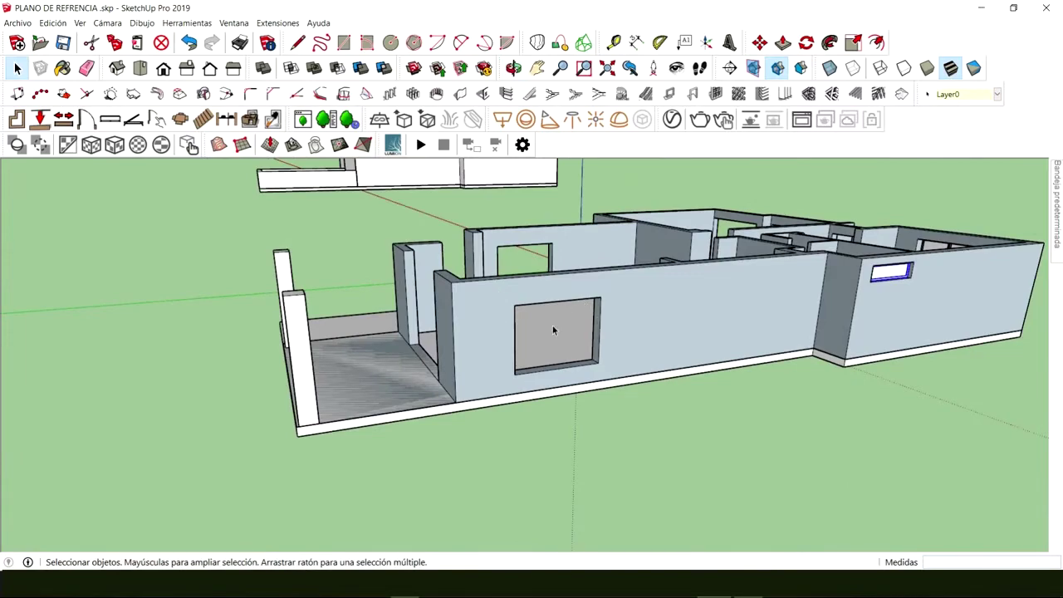
{"action": "middle_click_drag", "start_coordinate": [501, 293], "coordinate": [423, 408]}
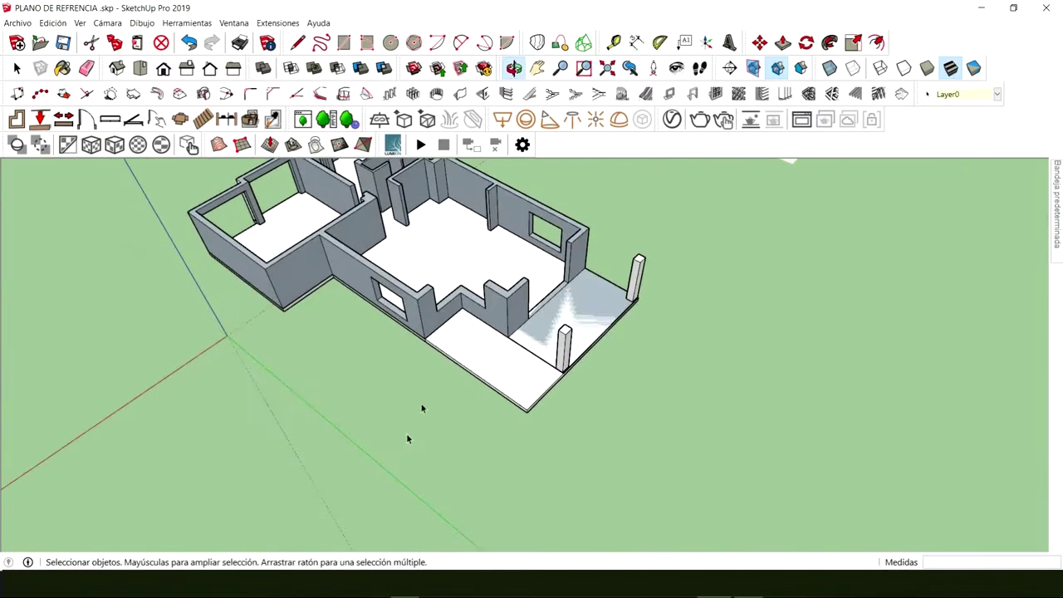
{"action": "scroll", "coordinate": [454, 280], "scroll_direction": "up", "scroll_amount": 3}
{"action": "scroll", "coordinate": [455, 290], "scroll_direction": "up", "scroll_amount": 8}
{"action": "middle_click_drag", "start_coordinate": [453, 299], "coordinate": [703, 359]}
{"action": "scroll", "coordinate": [595, 372], "scroll_direction": "up", "scroll_amount": 4}
{"action": "key", "text": "l"}
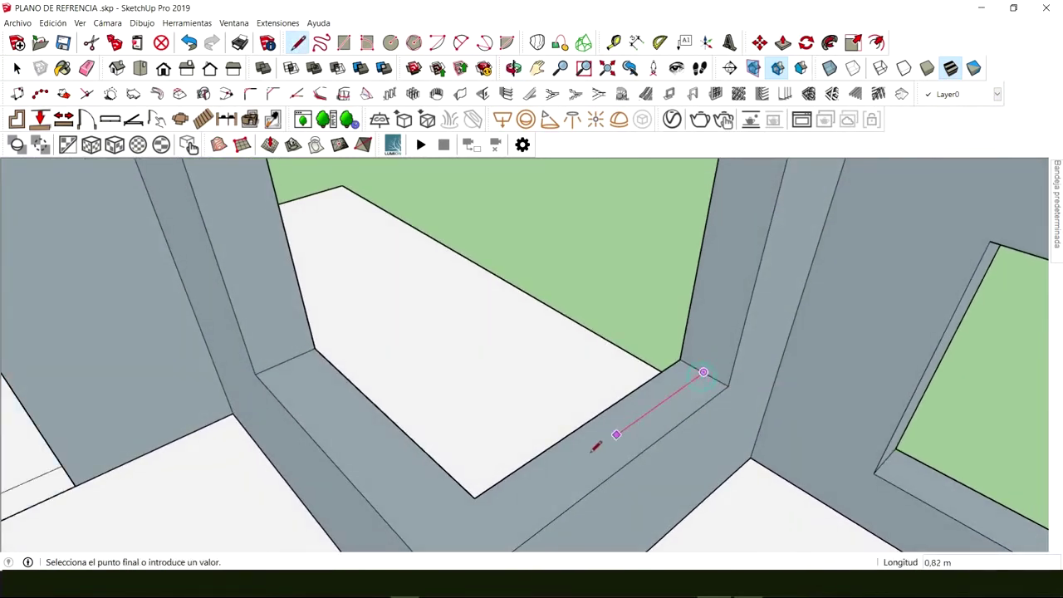
{"action": "mouse_move", "coordinate": [476, 525]}
{"action": "middle_mouse_down"}
{"action": "mouse_move", "coordinate": [501, 465]}
{"action": "mouse_move", "coordinate": [631, 362]}
{"action": "middle_mouse_up"}
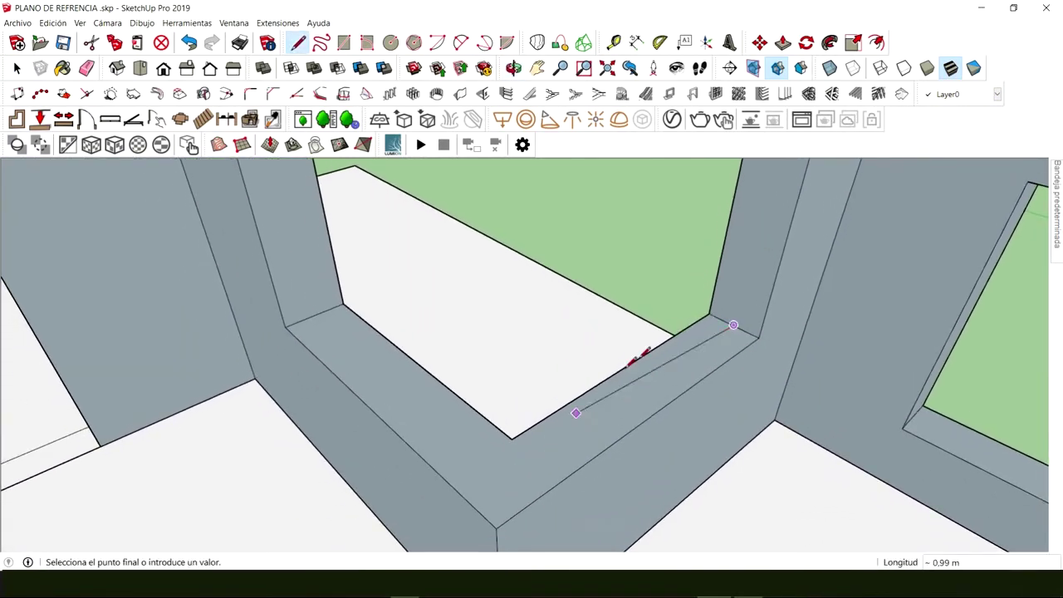
{"action": "left_click", "coordinate": [470, 501]}
{"action": "key", "text": "Escape"}
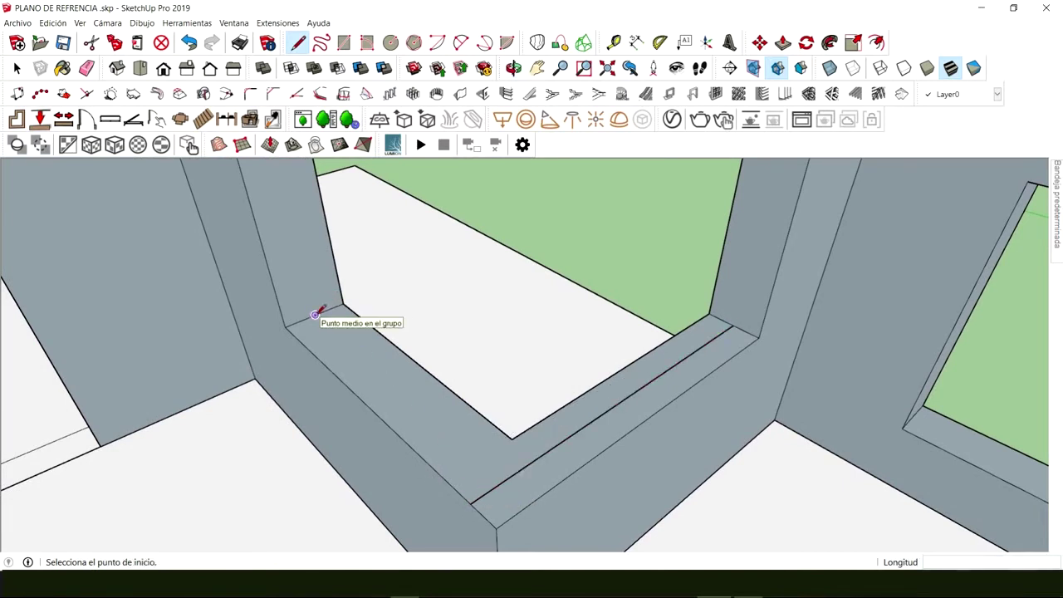
{"action": "left_click", "coordinate": [314, 314]}
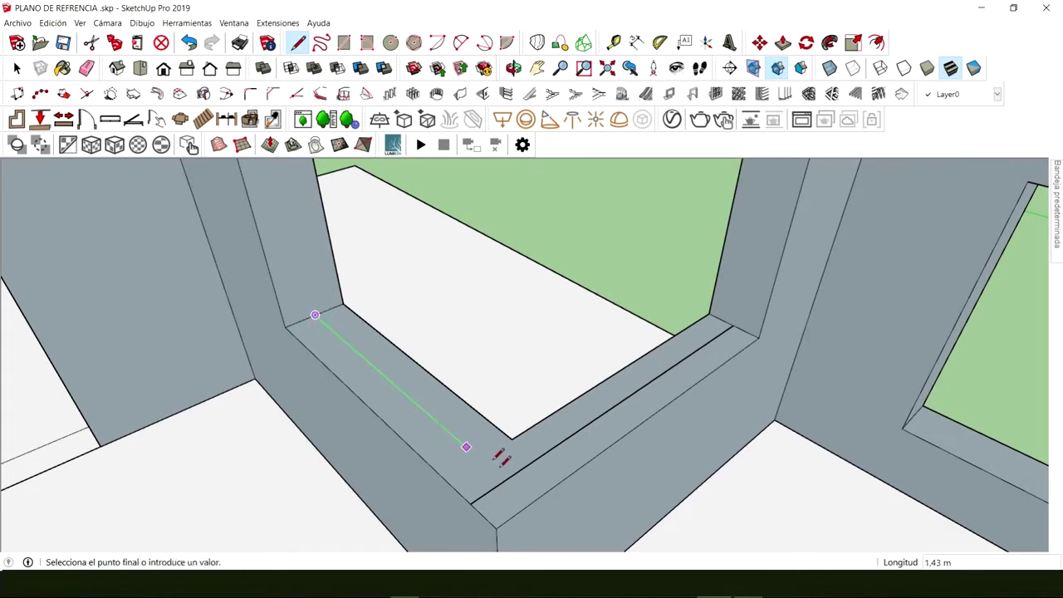
{"action": "left_click", "coordinate": [530, 502]}
Step: Delete the two line ends that extend past the crossing at the sill's corner
{"action": "key", "text": "space"}
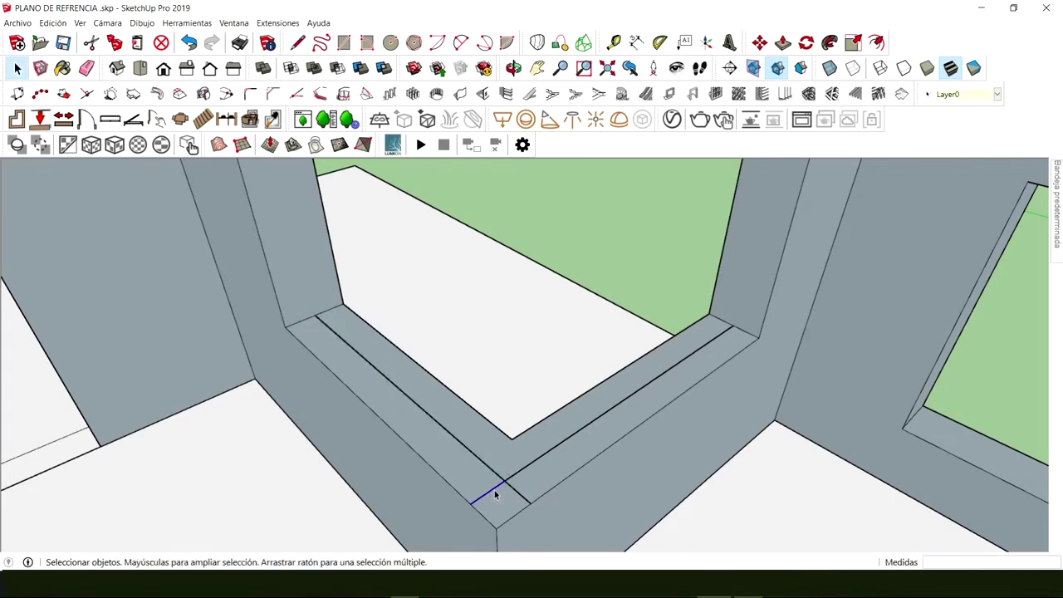
{"action": "key", "text": "Delete"}
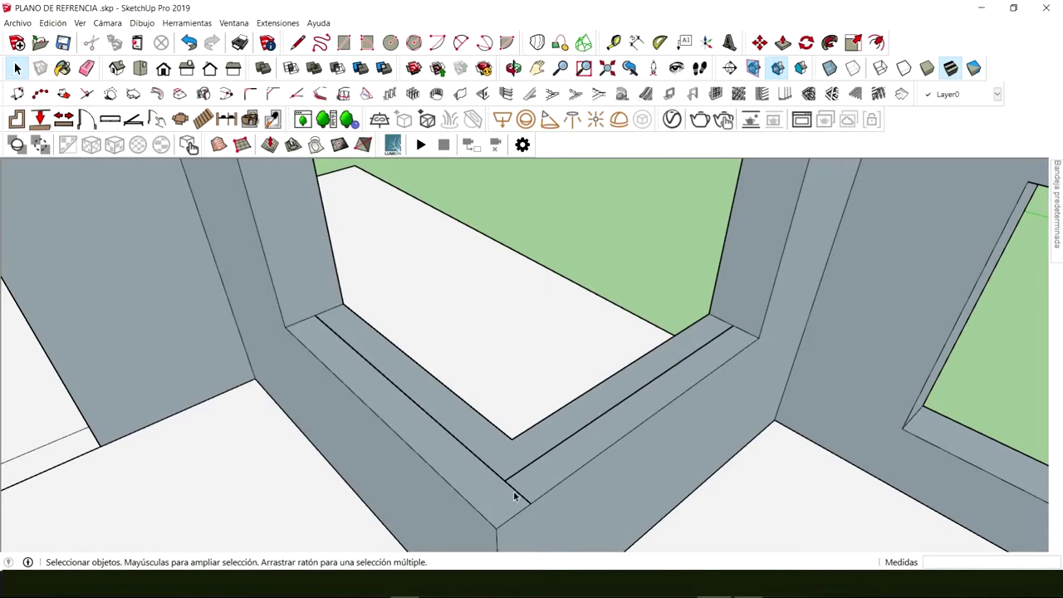
{"action": "left_click", "coordinate": [514, 492]}
{"action": "key", "text": "Delete"}
{"action": "left_click", "coordinate": [488, 496]}
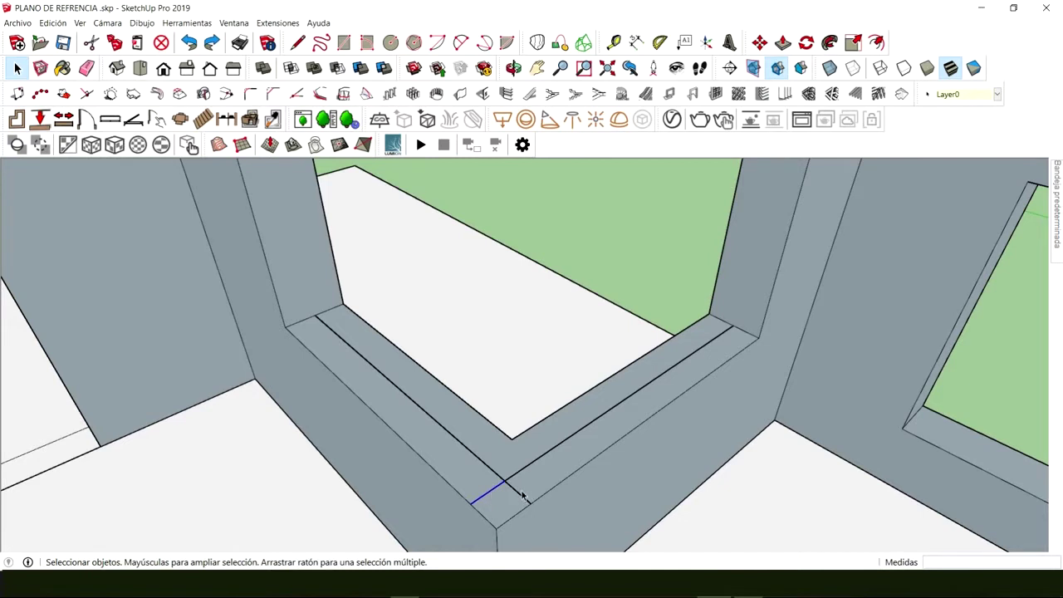
{"action": "key", "text": "Delete"}
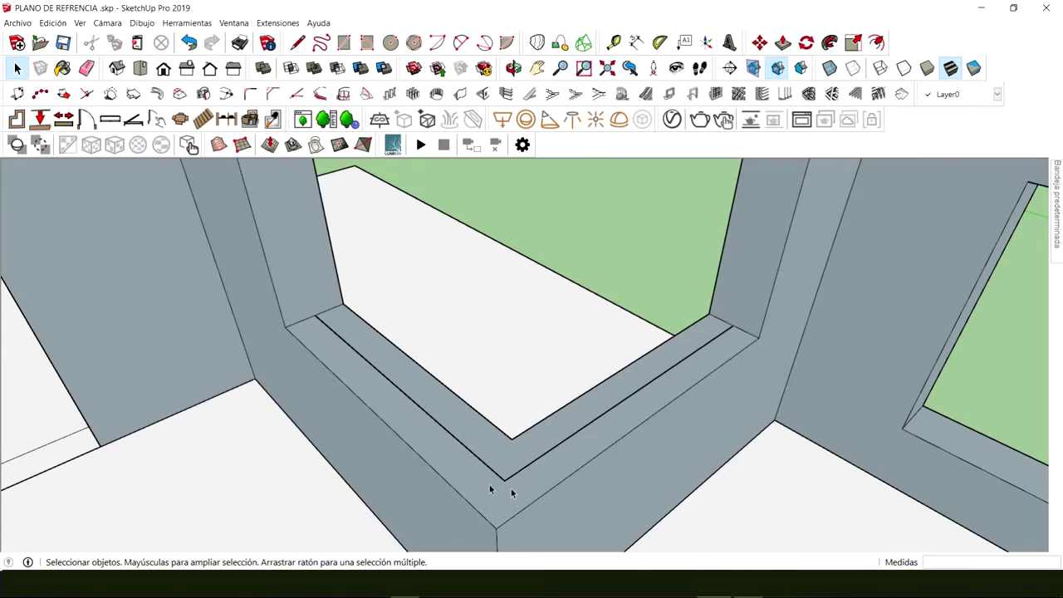
Step: Copy one of the sill's center lines about 0.04 m toward the outer edge of the opening
{"action": "scroll", "coordinate": [351, 341], "scroll_direction": "up", "scroll_amount": 1}
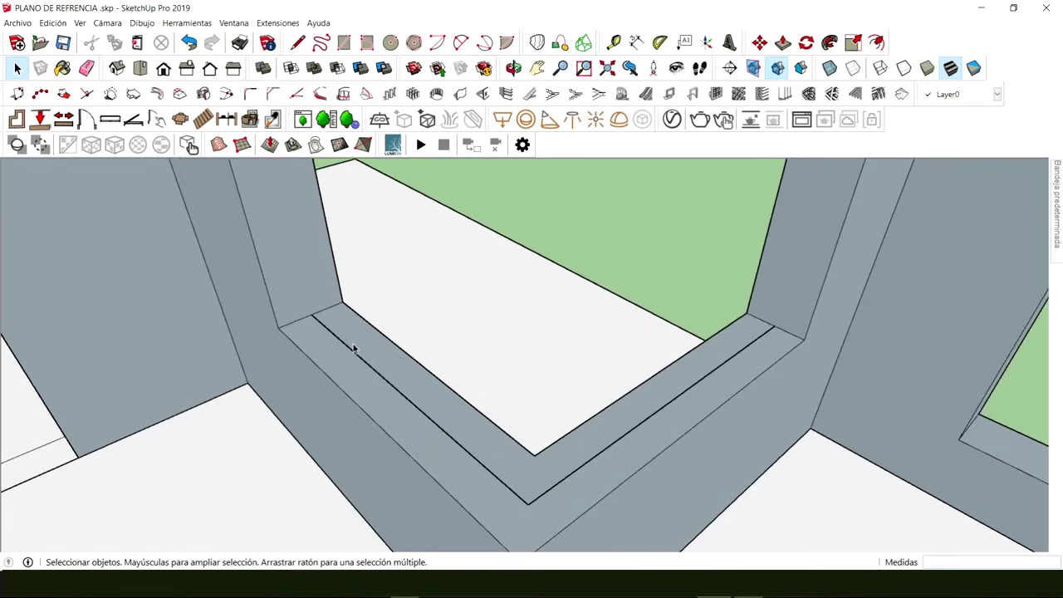
{"action": "scroll", "coordinate": [353, 349], "scroll_direction": "down", "scroll_amount": 1}
{"action": "left_click", "coordinate": [351, 353]}
{"action": "scroll", "coordinate": [360, 364], "scroll_direction": "up", "scroll_amount": 1}
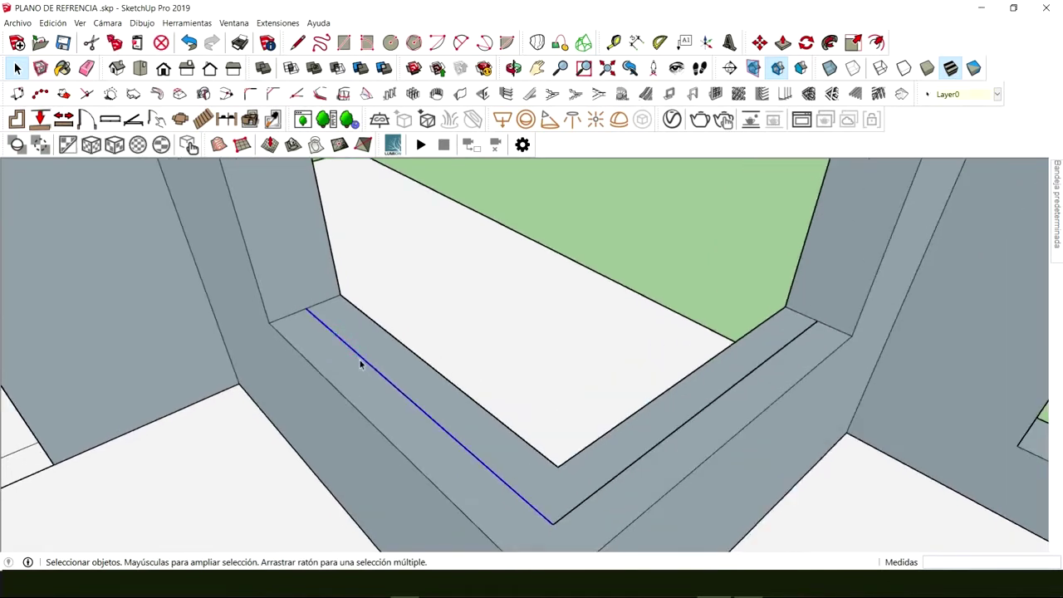
{"action": "key", "text": "m"}
{"action": "scroll", "coordinate": [323, 318], "scroll_direction": "up", "scroll_amount": 4}
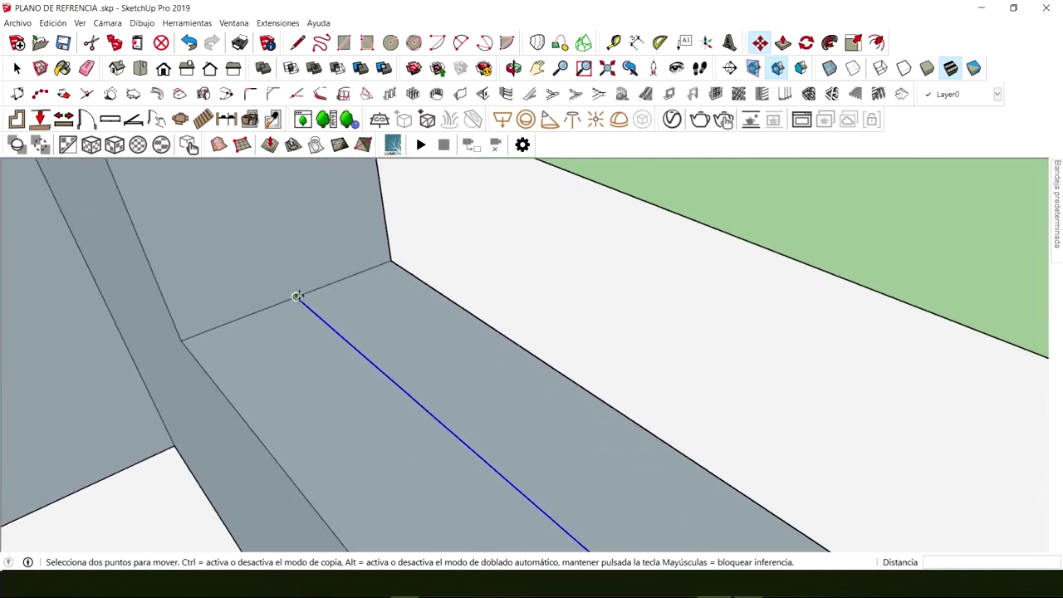
{"action": "left_click", "coordinate": [297, 297]}
{"action": "key", "text": "ctrl"}
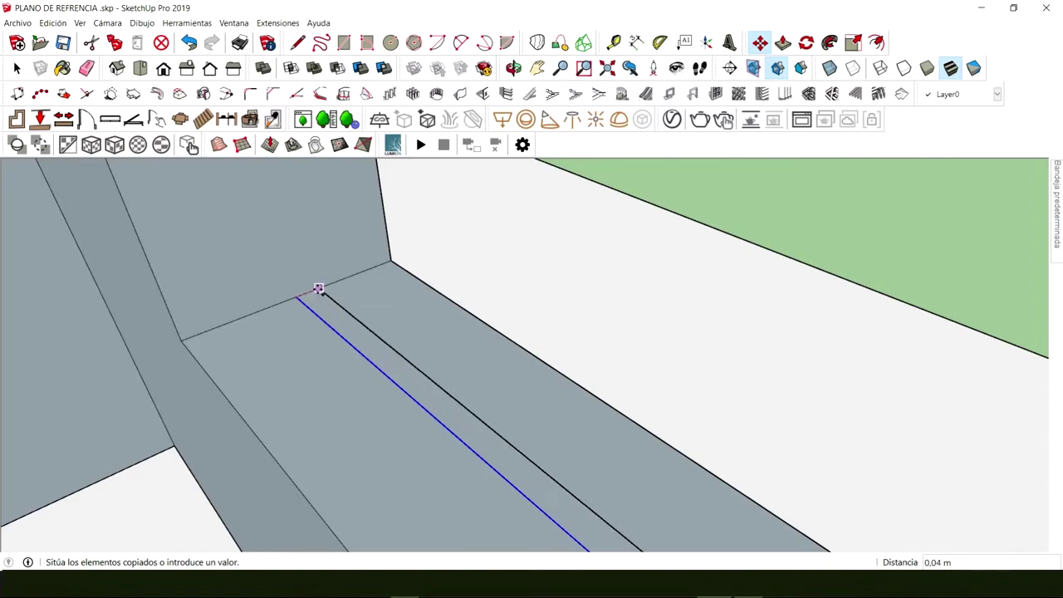
{"action": "left_click", "coordinate": [318, 288]}
{"action": "middle_click_drag", "start_coordinate": [318, 288], "coordinate": [434, 417]}
{"action": "key", "text": "space"}
Step: Copy the other sill center line about 0.04 m outward so it meets the first copy at the corner
{"action": "left_click", "coordinate": [438, 403]}
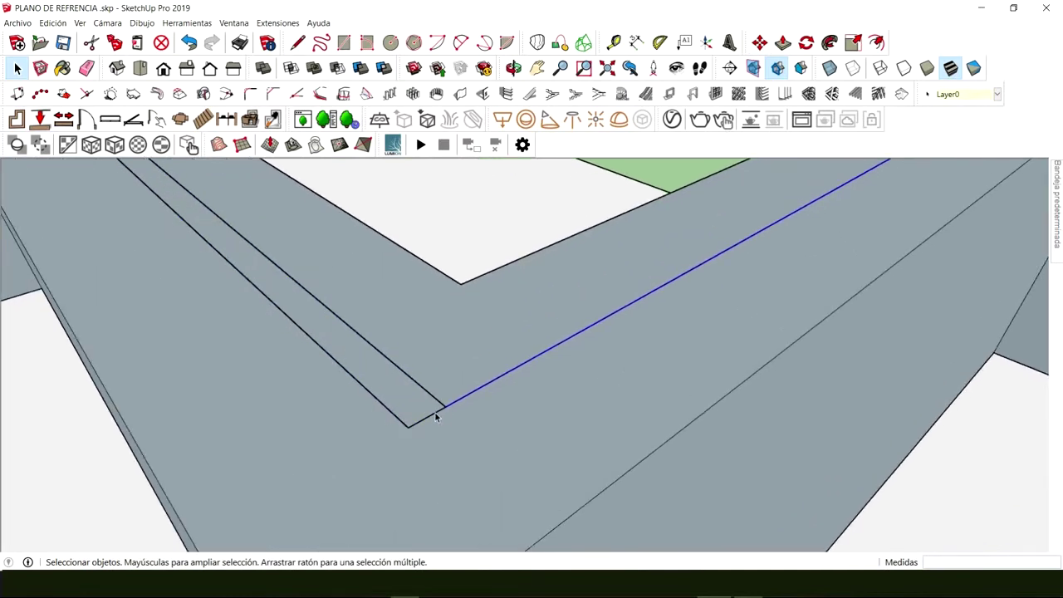
{"action": "key", "text": "m"}
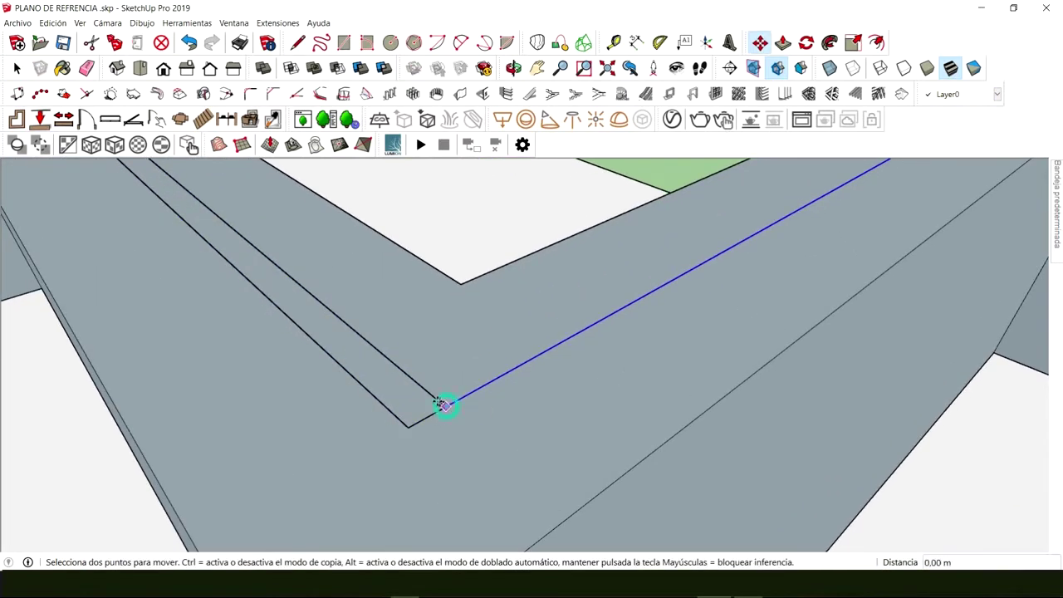
{"action": "key", "text": "ctrl"}
{"action": "left_click", "coordinate": [445, 404]}
{"action": "left_click", "coordinate": [425, 390]}
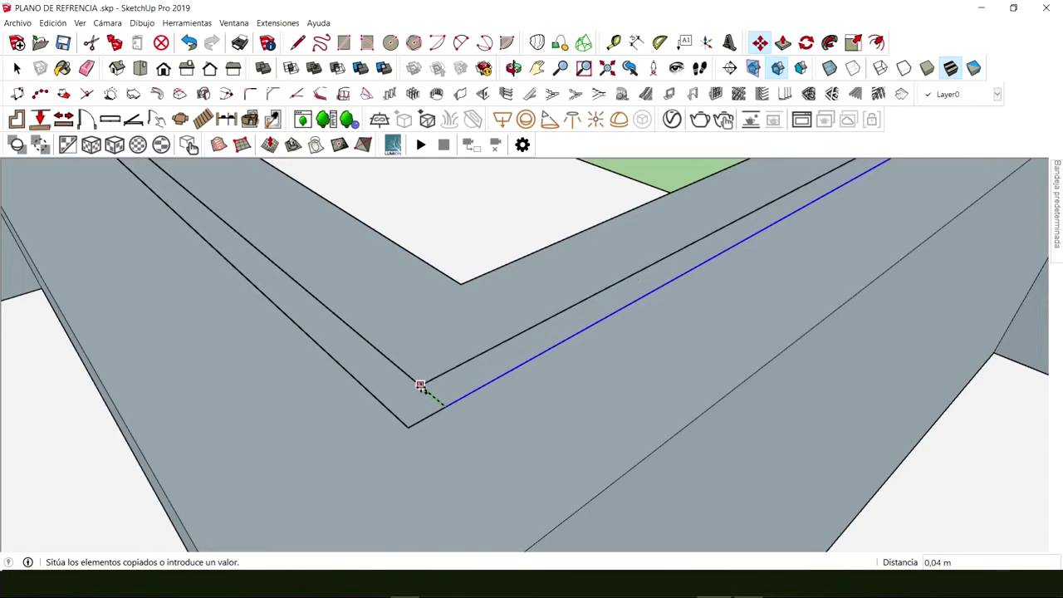
{"action": "key", "text": "space"}
{"action": "key", "text": "Escape"}
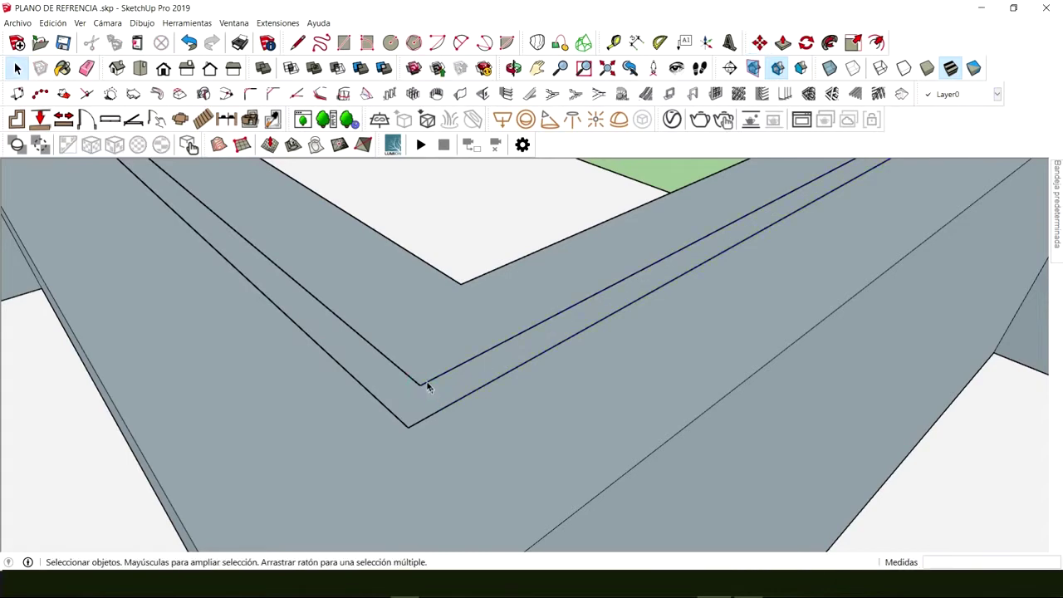
Step: Close both ends of the L-shaped strip on the sill with short lines of about 0.04 m between its parallel lines
{"action": "middle_click_drag", "start_coordinate": [427, 384], "coordinate": [604, 371]}
{"action": "scroll", "coordinate": [604, 372], "scroll_direction": "up", "scroll_amount": 5}
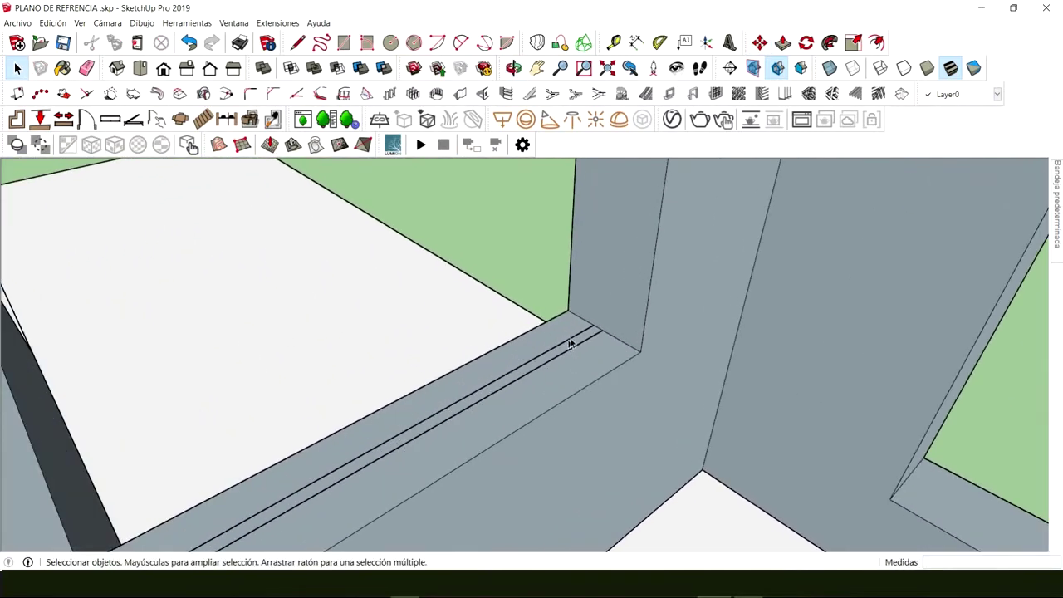
{"action": "key", "text": "l"}
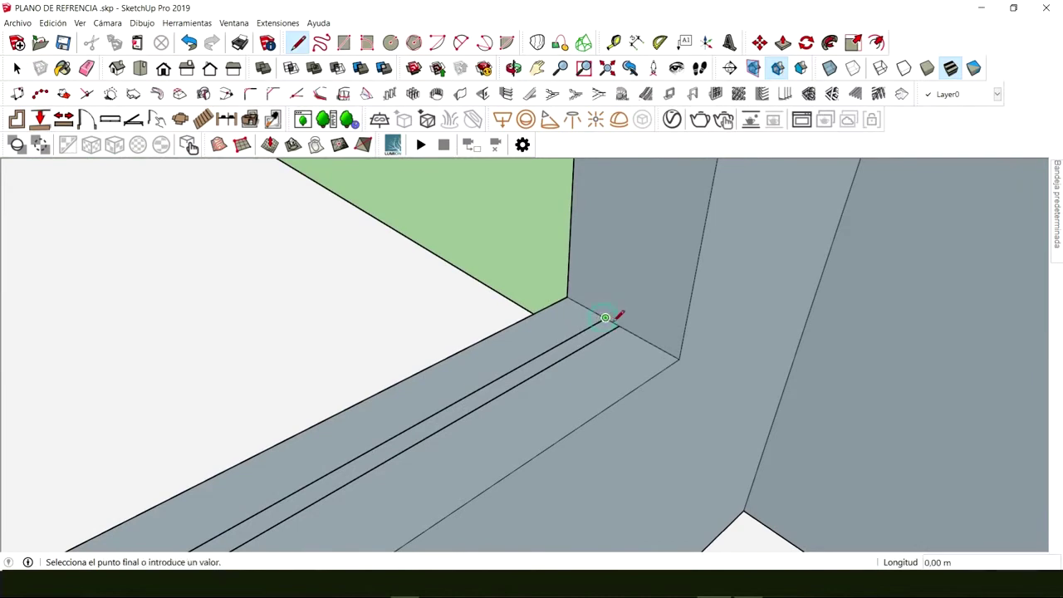
{"action": "scroll", "coordinate": [594, 339], "scroll_direction": "down", "scroll_amount": 2}
{"action": "middle_click_drag", "start_coordinate": [594, 340], "coordinate": [681, 401]}
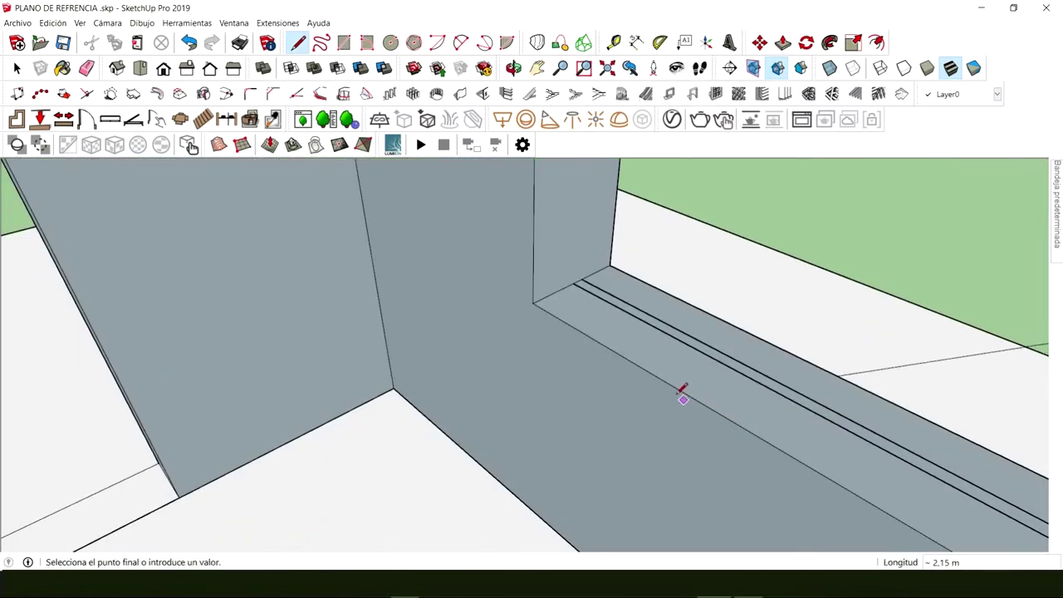
{"action": "key", "text": "Escape"}
{"action": "scroll", "coordinate": [555, 269], "scroll_direction": "up", "scroll_amount": 1}
{"action": "scroll", "coordinate": [590, 286], "scroll_direction": "up", "scroll_amount": 1}
{"action": "left_click", "coordinate": [577, 295]}
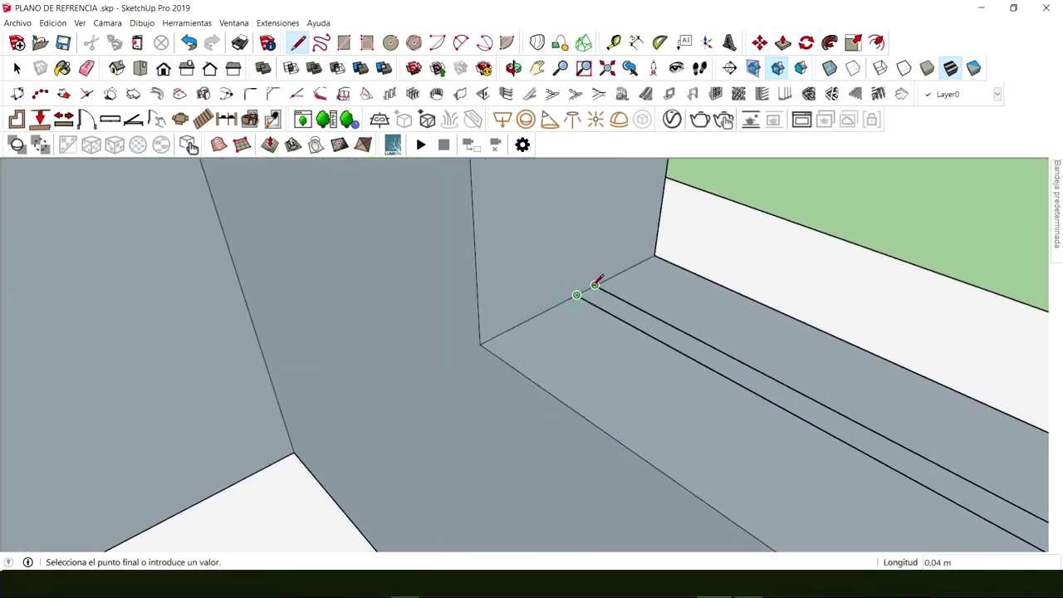
{"action": "key", "text": "space"}
Step: Extrude the closed L-shaped strip upward to the top of the adjoining walls
{"action": "scroll", "coordinate": [591, 293], "scroll_direction": "down", "scroll_amount": 4}
{"action": "middle_click_drag", "start_coordinate": [790, 404], "coordinate": [384, 316]}
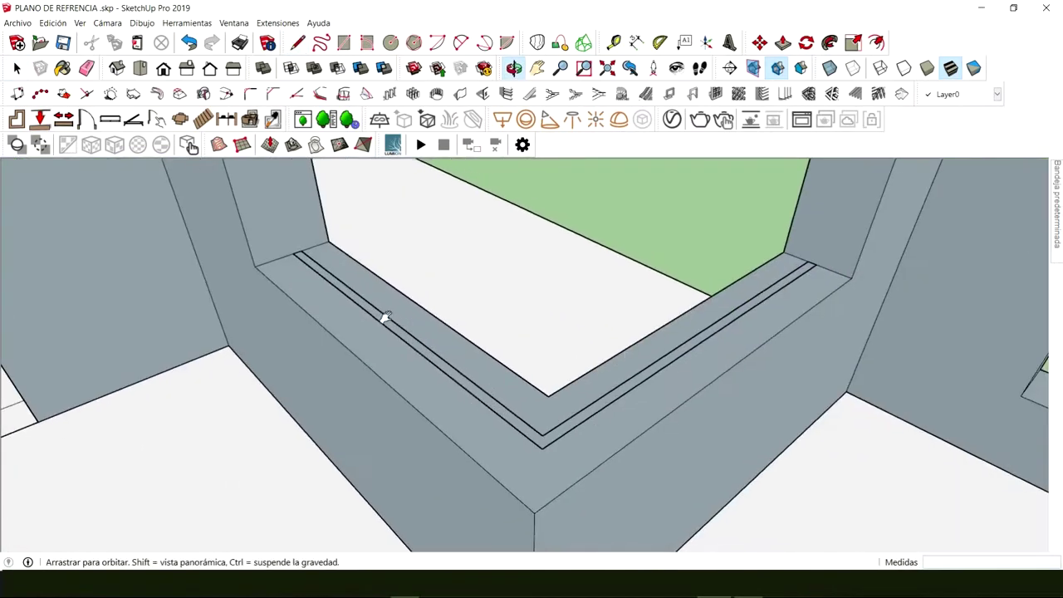
{"action": "scroll", "coordinate": [507, 424], "scroll_direction": "up", "scroll_amount": 1}
{"action": "scroll", "coordinate": [507, 425], "scroll_direction": "up", "scroll_amount": 1}
{"action": "left_click", "coordinate": [525, 433]}
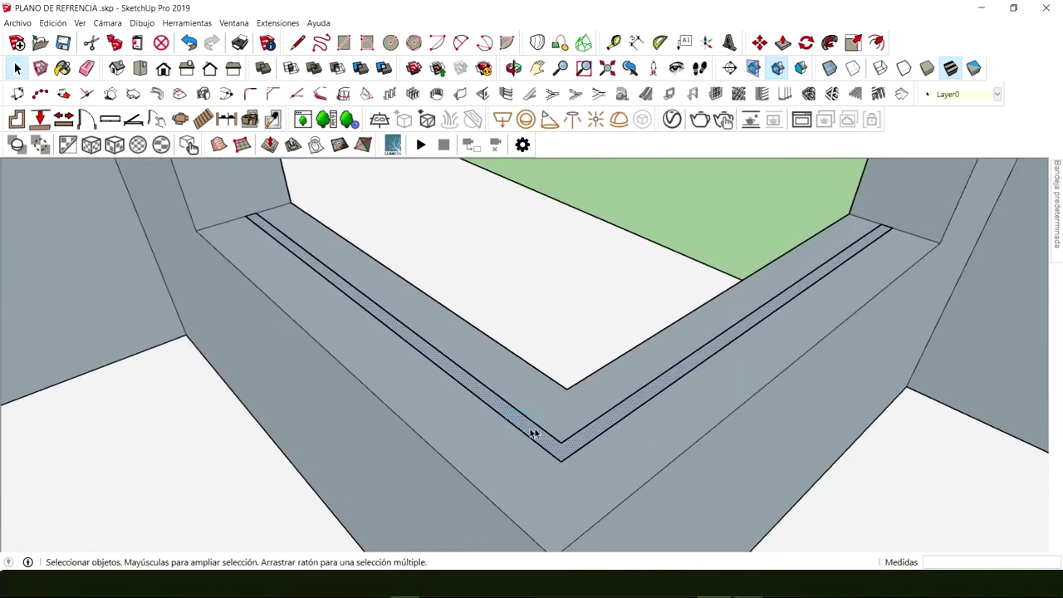
{"action": "key", "text": "p"}
{"action": "left_click", "coordinate": [565, 449]}
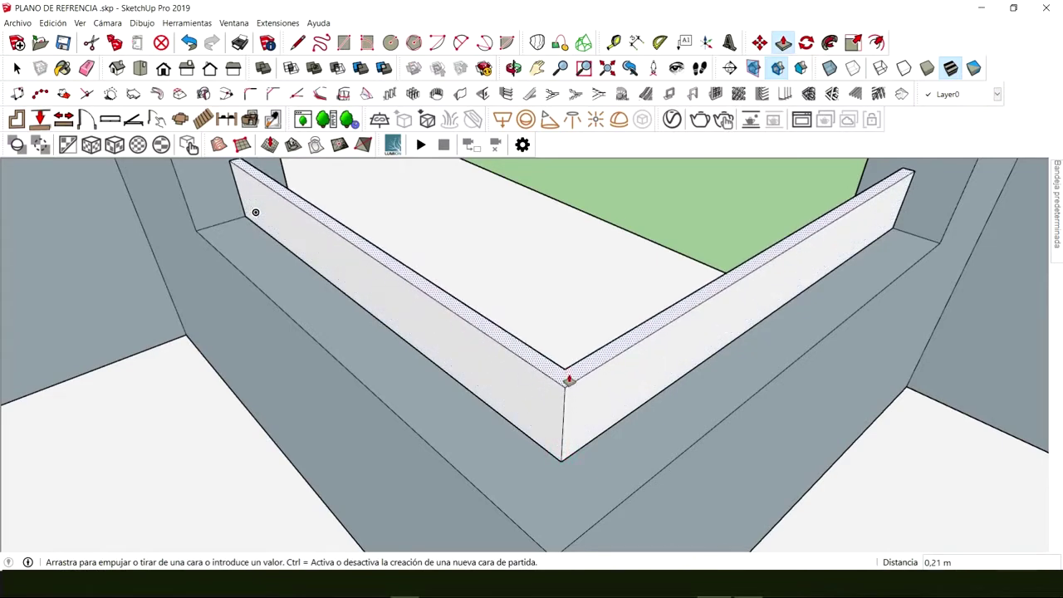
{"action": "scroll", "coordinate": [568, 373], "scroll_direction": "down", "scroll_amount": 2}
{"action": "middle_click_drag", "start_coordinate": [568, 335], "coordinate": [490, 477]}
{"action": "scroll", "coordinate": [491, 471], "scroll_direction": "down", "scroll_amount": 2}
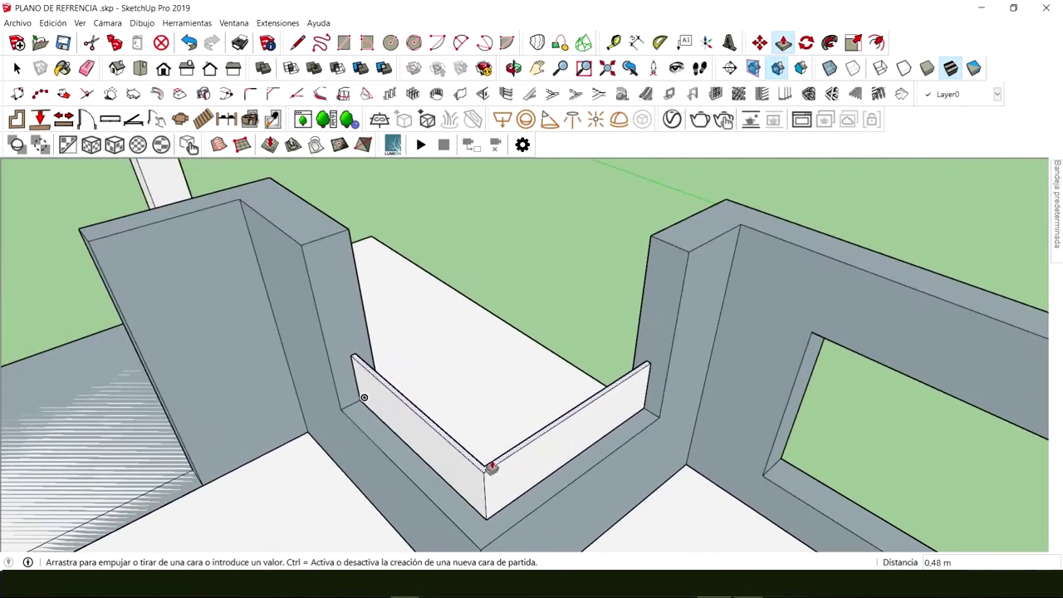
{"action": "left_click", "coordinate": [683, 258]}
{"action": "key", "text": "space"}
Step: Try to offset the outline of one tall face of the corner block inward, and undo the block's extrusion
{"action": "middle_click_drag", "start_coordinate": [676, 252], "coordinate": [485, 335]}
{"action": "scroll", "coordinate": [467, 353], "scroll_direction": "up", "scroll_amount": 3}
{"action": "left_click", "coordinate": [485, 335]}
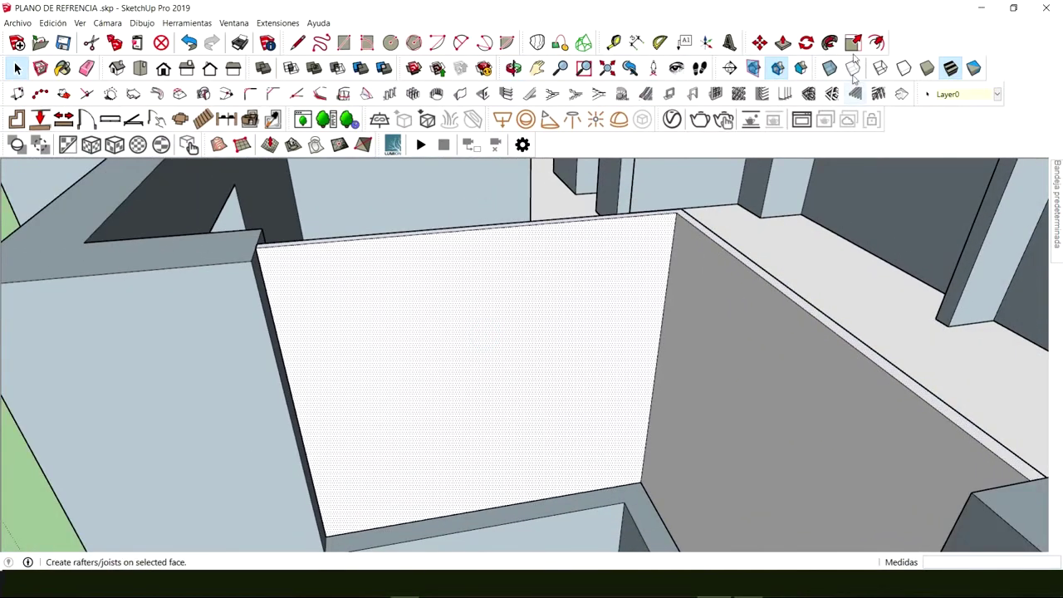
{"action": "left_click", "coordinate": [877, 44]}
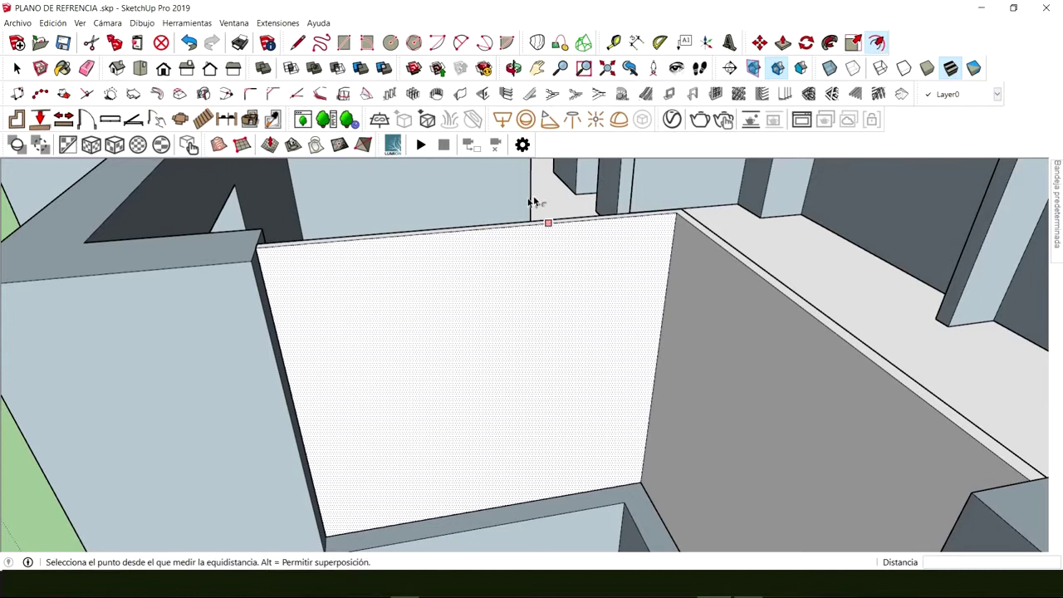
{"action": "left_click", "coordinate": [483, 231]}
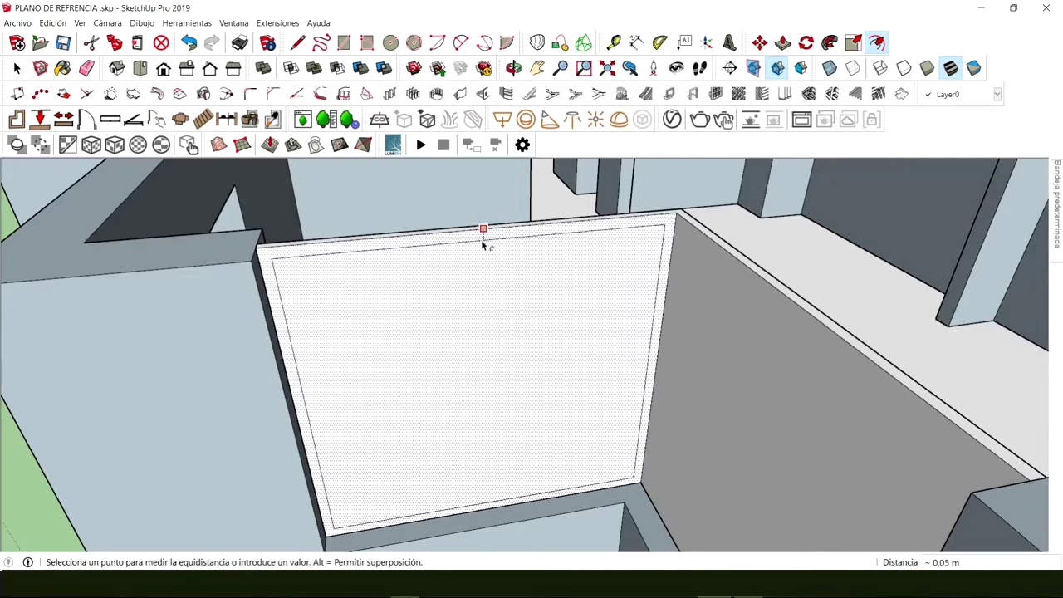
{"action": "key", "text": "Escape"}
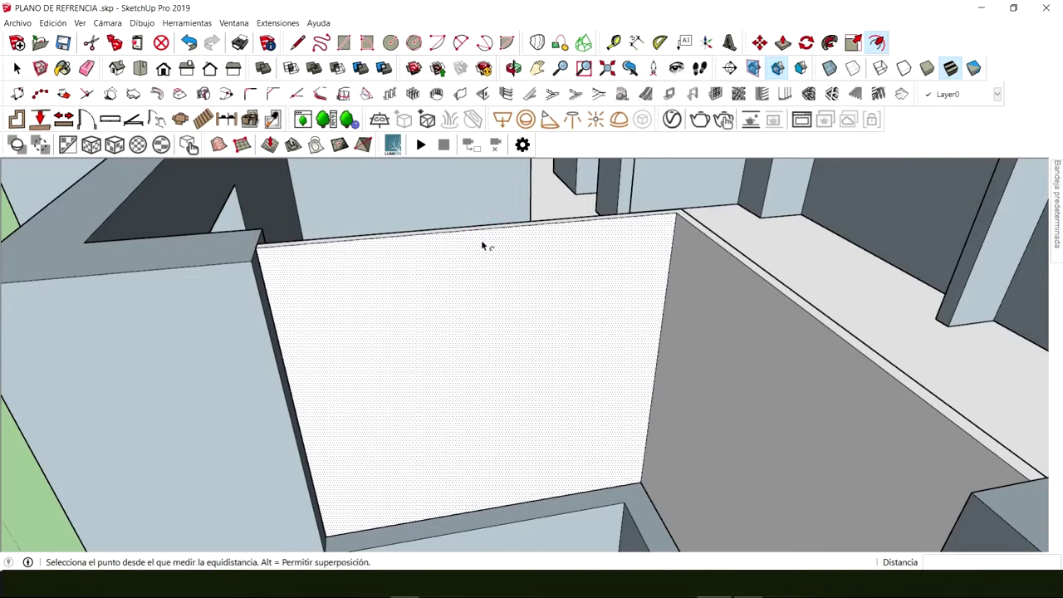
{"action": "key", "text": "ctrl+z"}
Step: Extrude the L-shaped strip on the sill 1.50 m upward to the top of the wall
{"action": "key", "text": "p"}
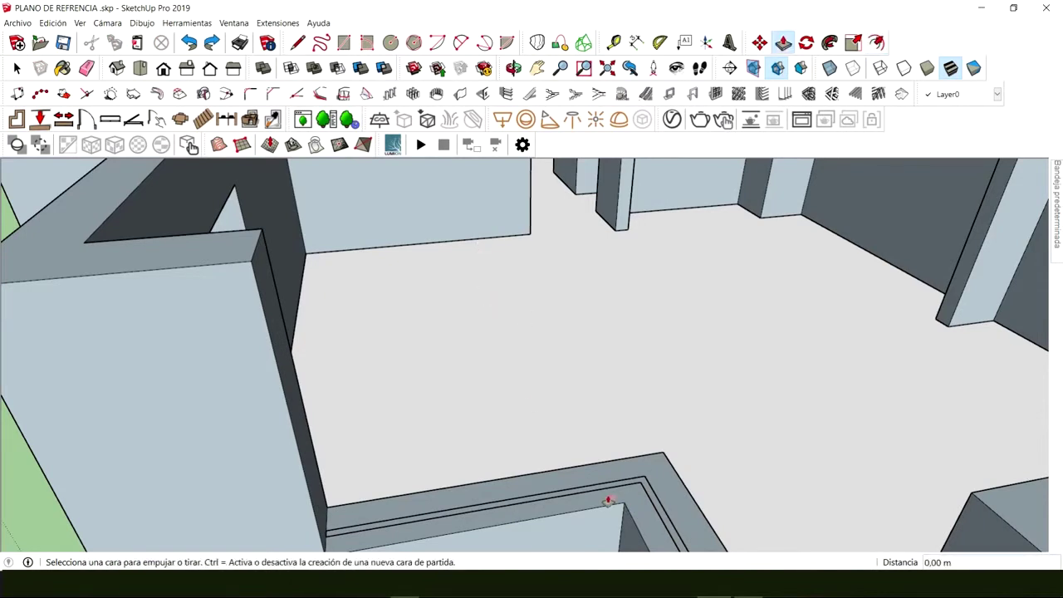
{"action": "left_click", "coordinate": [592, 497]}
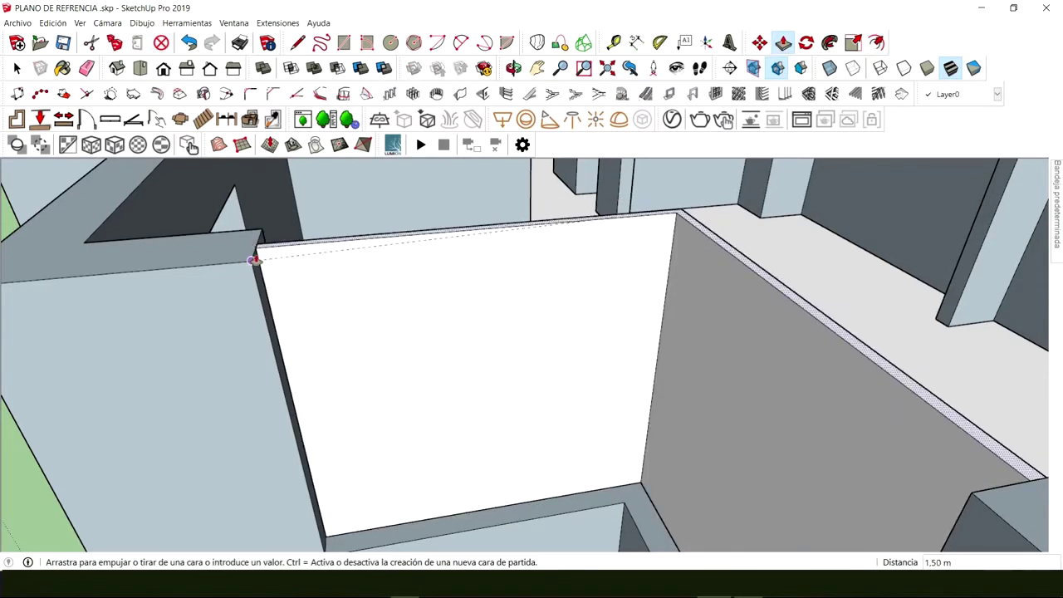
{"action": "left_click", "coordinate": [258, 251]}
{"action": "key", "text": "space"}
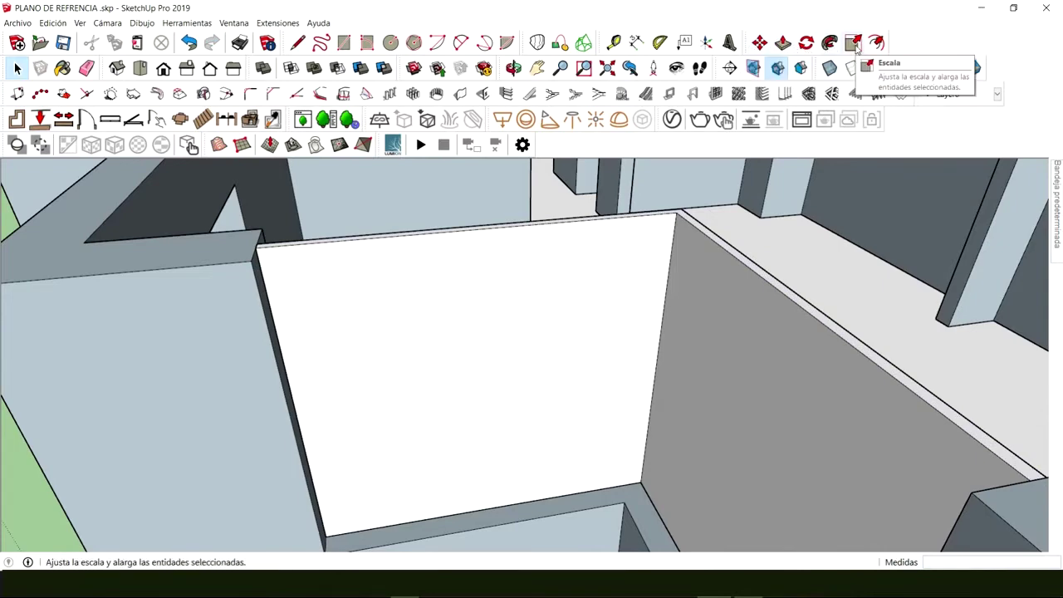
Step: Offset the outline of one tall outer face of the corner block inward to form a narrow frame border
{"action": "left_click", "coordinate": [486, 248]}
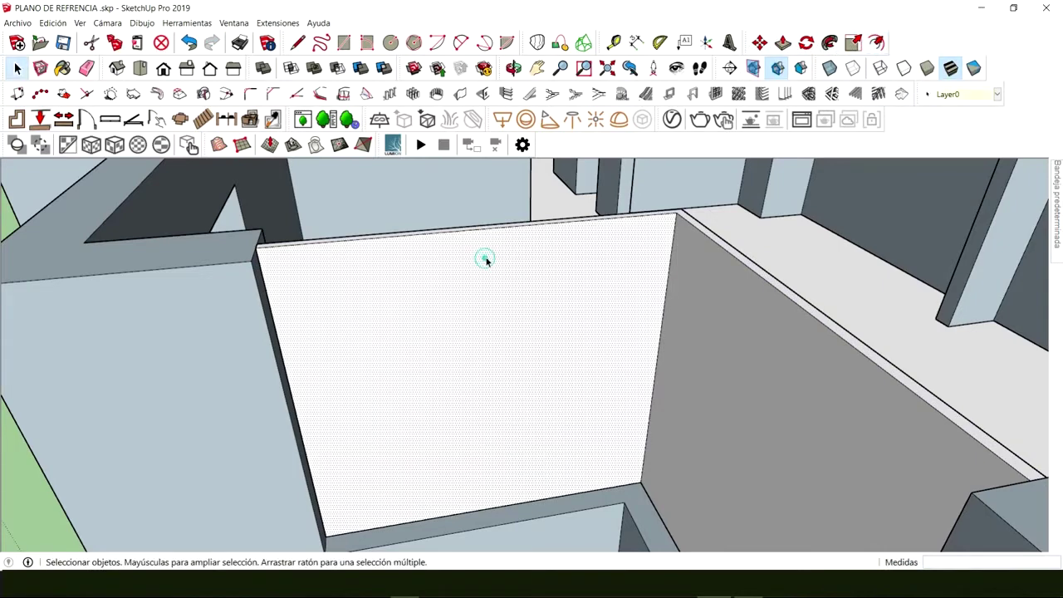
{"action": "left_click", "coordinate": [877, 42]}
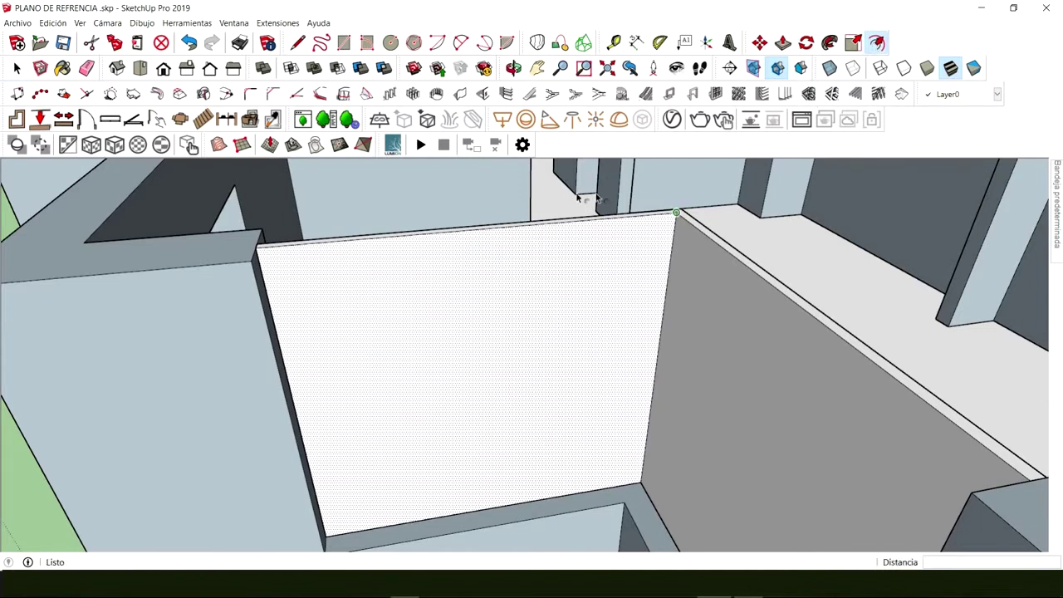
{"action": "left_click", "coordinate": [495, 235]}
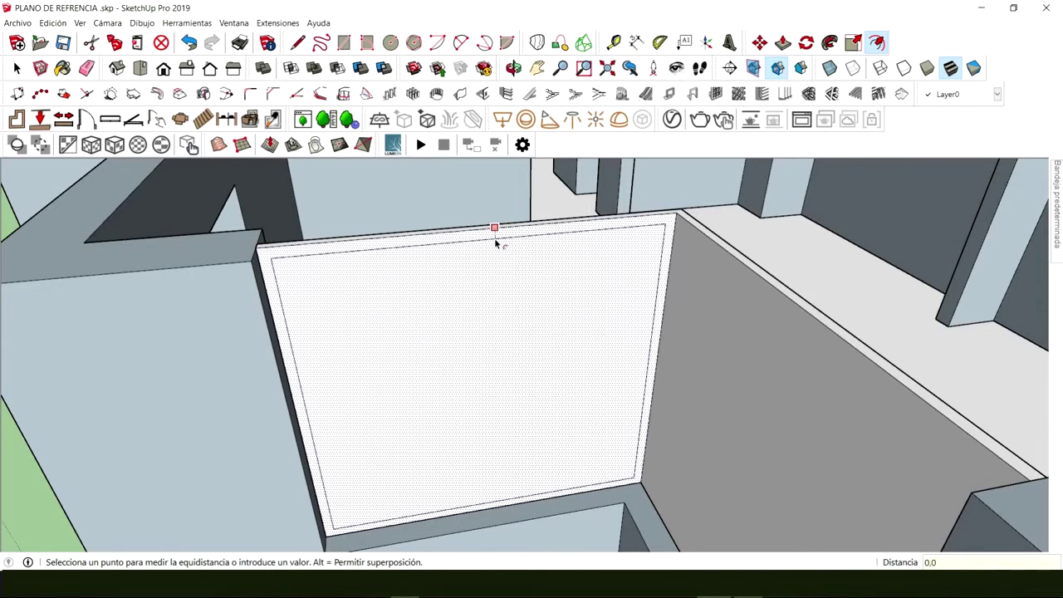
{"action": "left_click", "coordinate": [496, 241]}
{"action": "key", "text": "space"}
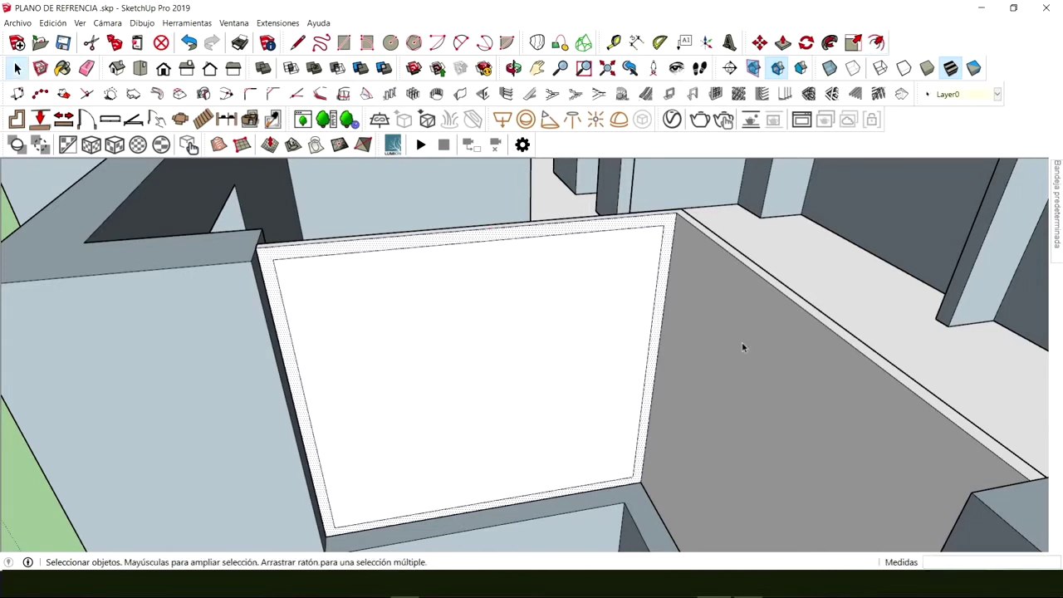
Step: Offset the outline of the adjoining tall face inward by about 0.04 m, matching the first face's border
{"action": "middle_click_drag", "start_coordinate": [736, 326], "coordinate": [706, 332]}
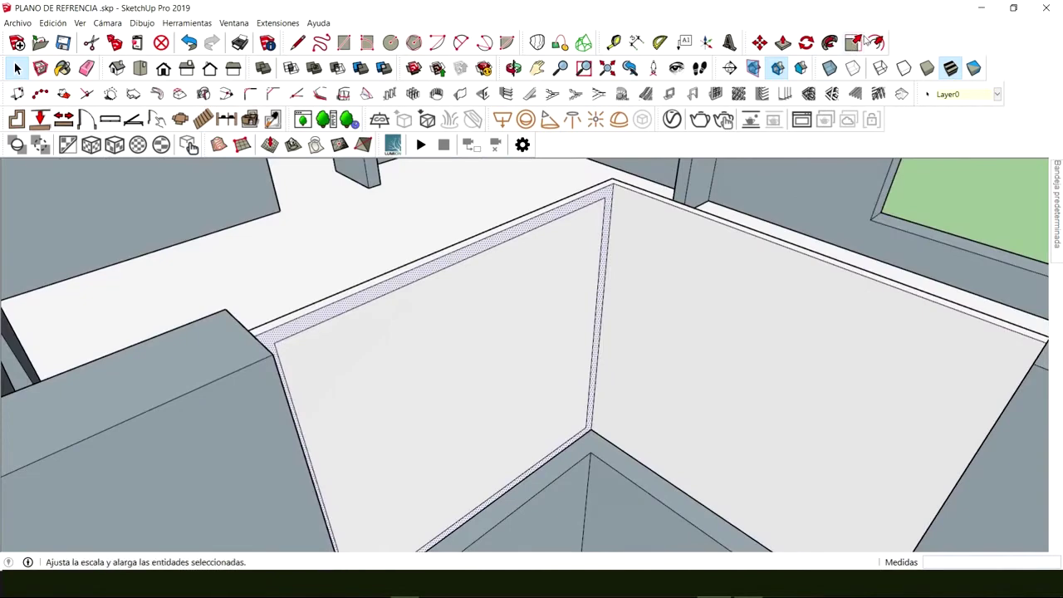
{"action": "left_click", "coordinate": [877, 42]}
{"action": "key", "text": "space"}
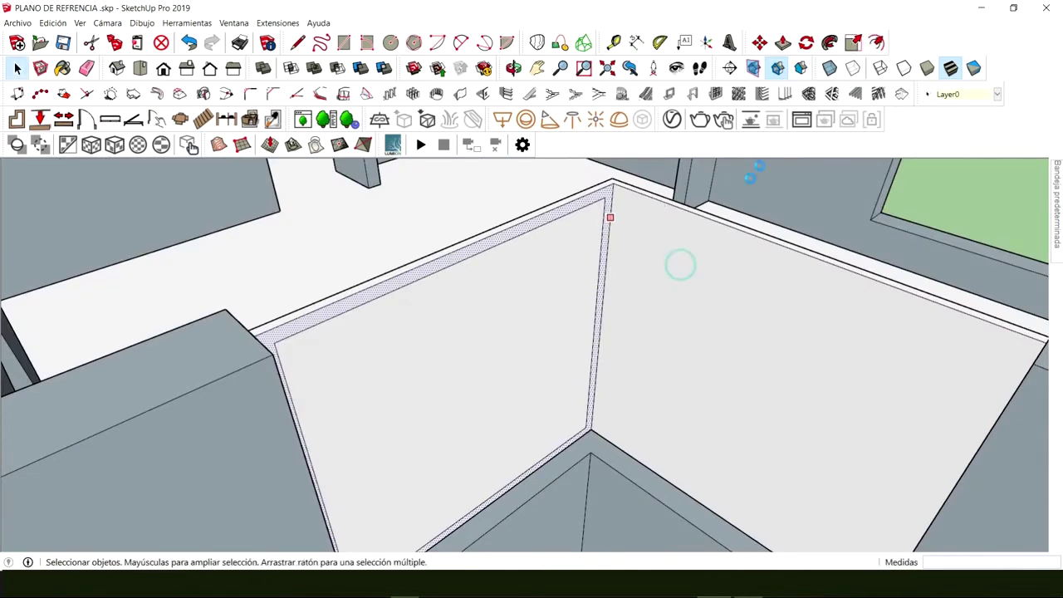
{"action": "left_click", "coordinate": [680, 265]}
{"action": "left_click", "coordinate": [878, 42]}
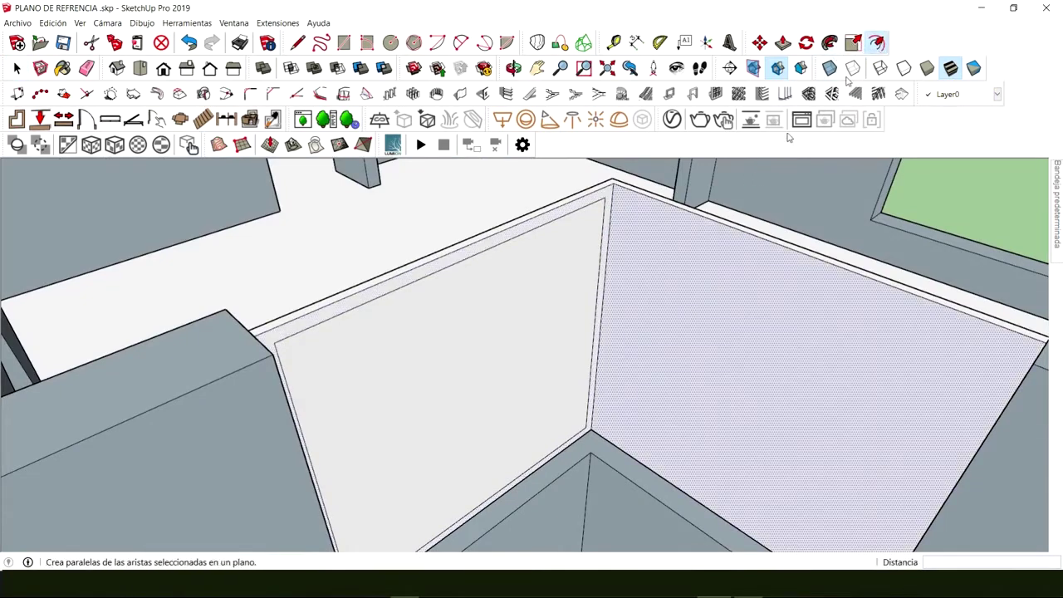
{"action": "left_click", "coordinate": [661, 207]}
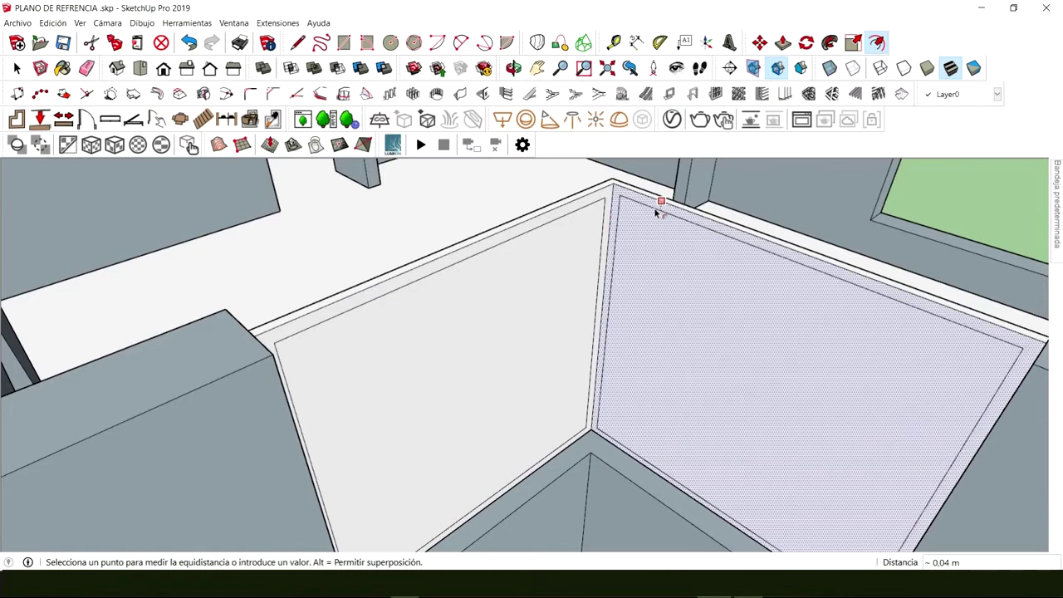
{"action": "left_click", "coordinate": [606, 202]}
{"action": "key", "text": "space"}
Step: Push the inner face of the first bordered panel back 0.04 m to cut its window opening through
{"action": "middle_click_drag", "start_coordinate": [507, 375], "coordinate": [470, 349]}
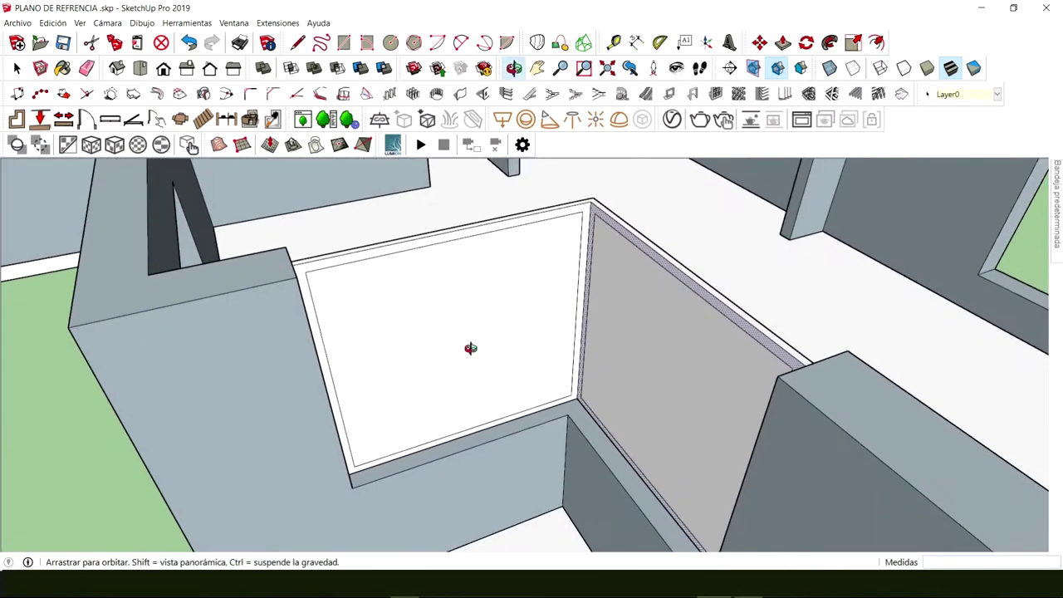
{"action": "scroll", "coordinate": [422, 339], "scroll_direction": "up", "scroll_amount": 5}
{"action": "middle_click_drag", "start_coordinate": [404, 271], "coordinate": [458, 321]}
{"action": "key", "text": "p"}
{"action": "left_click", "coordinate": [501, 299]}
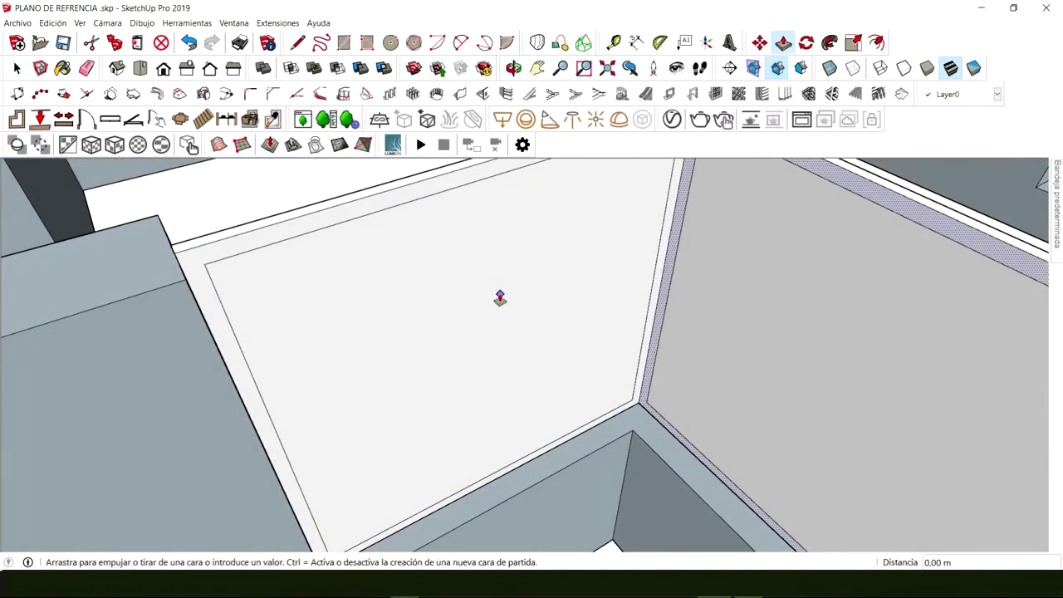
{"action": "key", "text": "space"}
{"action": "left_click", "coordinate": [492, 318]}
{"action": "key", "text": "p"}
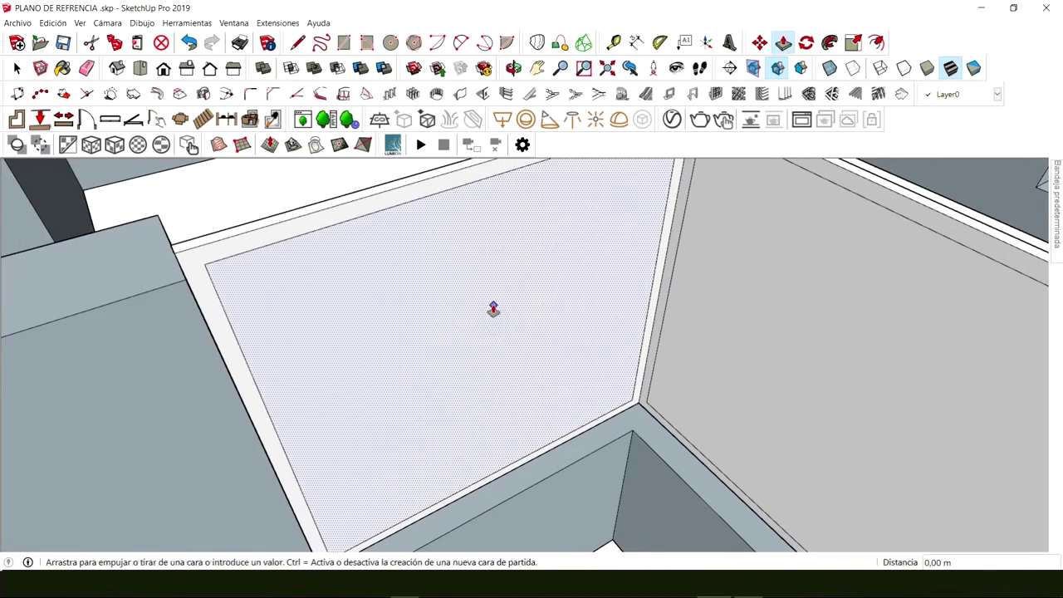
{"action": "left_click", "coordinate": [493, 309]}
{"action": "left_click", "coordinate": [525, 275]}
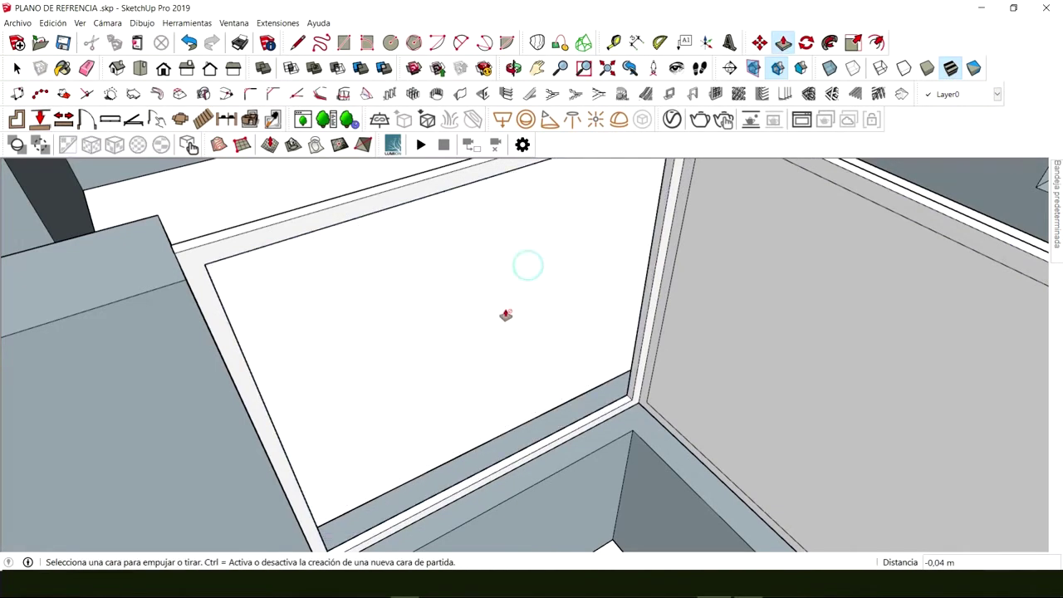
Step: Push the inner face of the second bordered panel through the block's thickness to open that side of the frame
{"action": "middle_click_drag", "start_coordinate": [503, 313], "coordinate": [662, 324]}
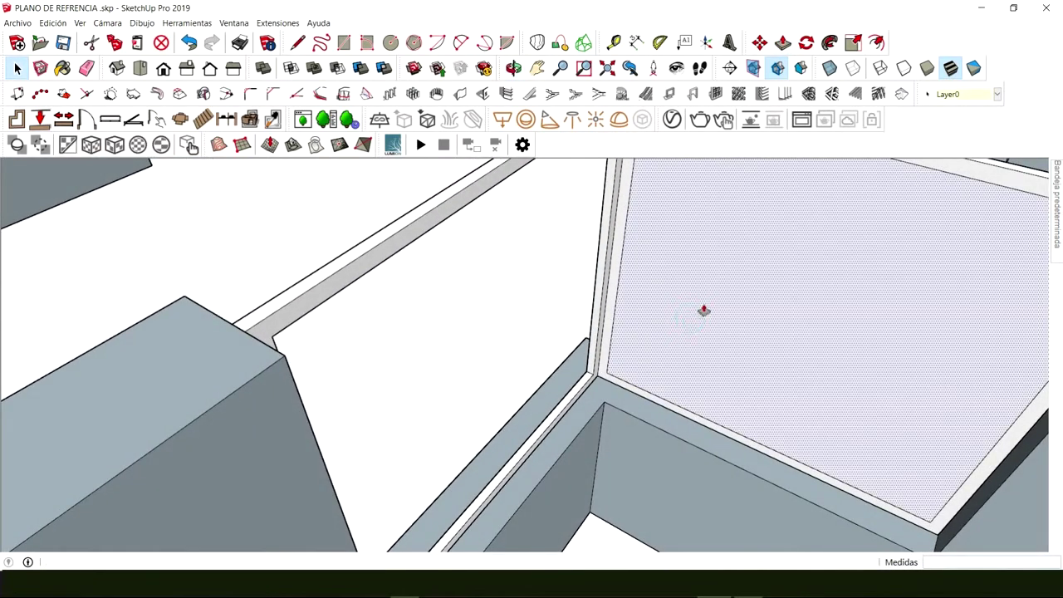
{"action": "left_click", "coordinate": [703, 311]}
{"action": "left_click", "coordinate": [784, 303]}
{"action": "key", "text": "space"}
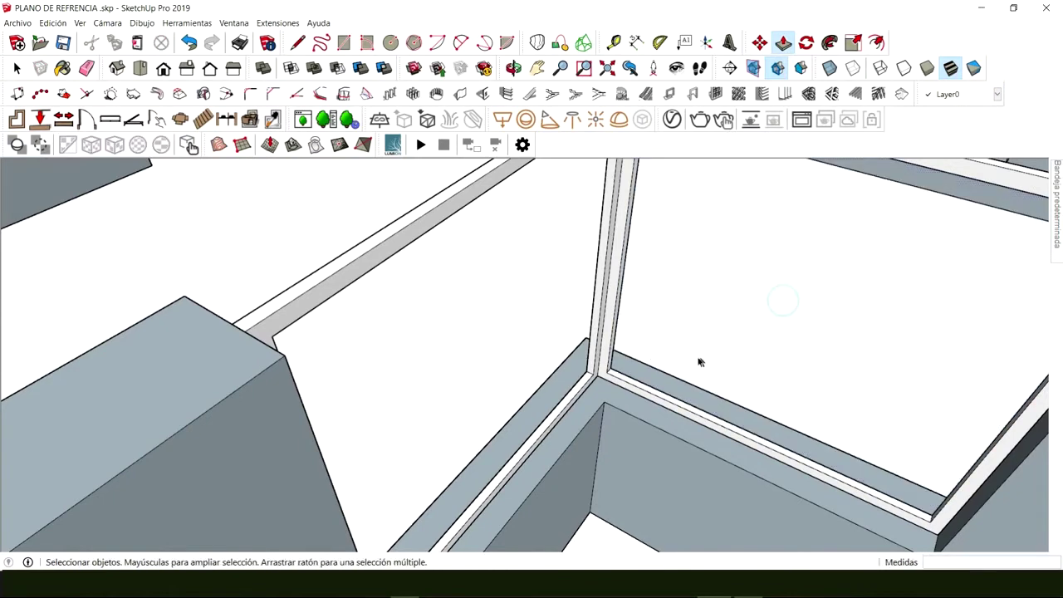
Step: Draw a line of about 0.09 m across the foot of the frame's corner post, level with the bottom rail's upper edge
{"action": "middle_click_drag", "start_coordinate": [701, 361], "coordinate": [414, 279]}
{"action": "middle_click_drag", "start_coordinate": [497, 383], "coordinate": [527, 254]}
{"action": "scroll", "coordinate": [579, 328], "scroll_direction": "up", "scroll_amount": 3}
{"action": "scroll", "coordinate": [568, 325], "scroll_direction": "down", "scroll_amount": 3}
{"action": "scroll", "coordinate": [513, 257], "scroll_direction": "up", "scroll_amount": 5}
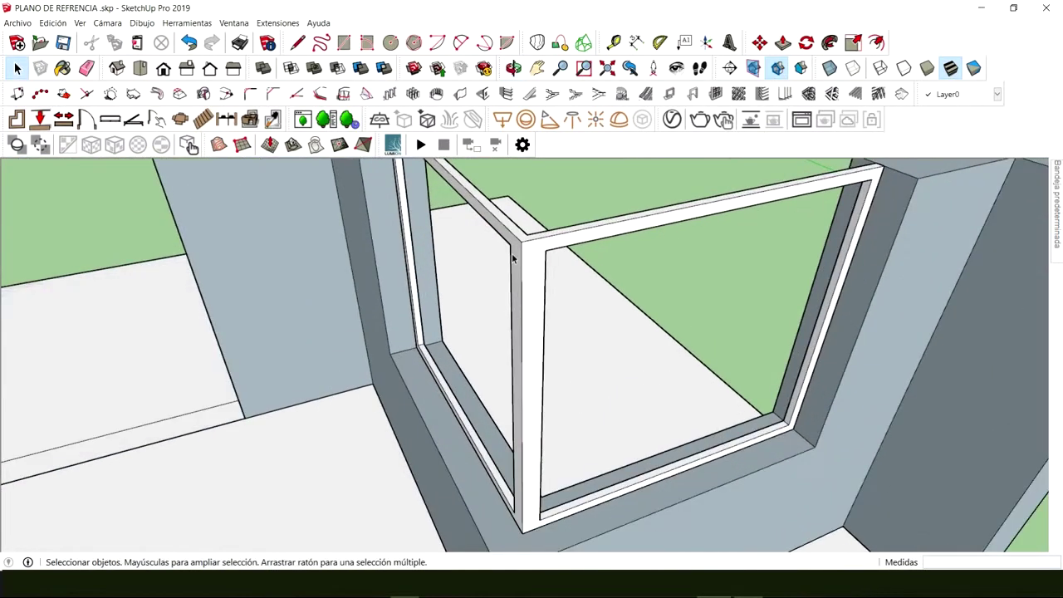
{"action": "scroll", "coordinate": [512, 257], "scroll_direction": "down", "scroll_amount": 5}
{"action": "middle_click_drag", "start_coordinate": [512, 257], "coordinate": [634, 393]}
{"action": "scroll", "coordinate": [540, 418], "scroll_direction": "up", "scroll_amount": 4}
{"action": "scroll", "coordinate": [614, 395], "scroll_direction": "up", "scroll_amount": 5}
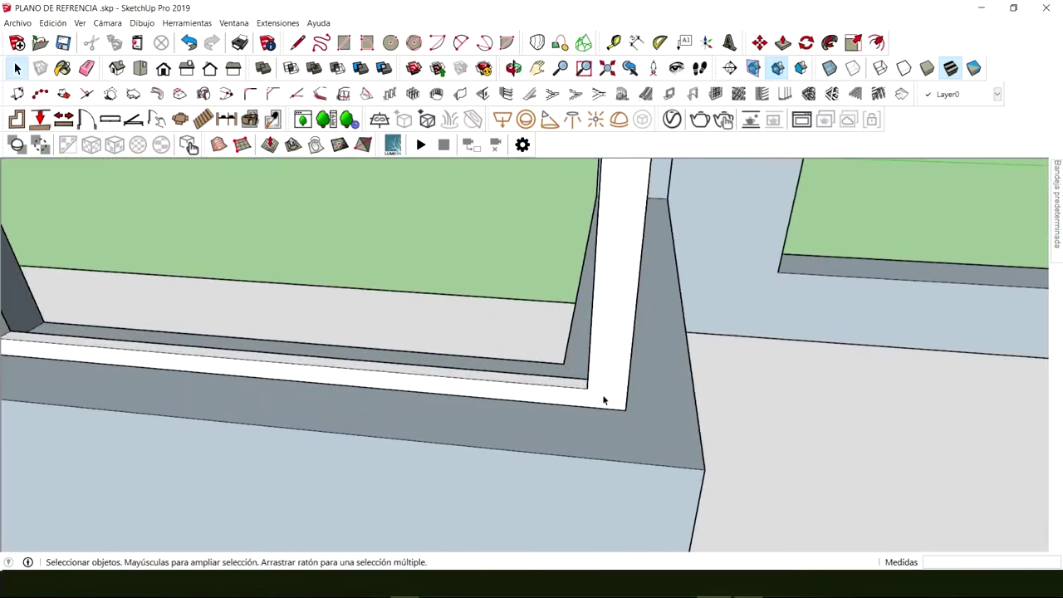
{"action": "key", "text": "l"}
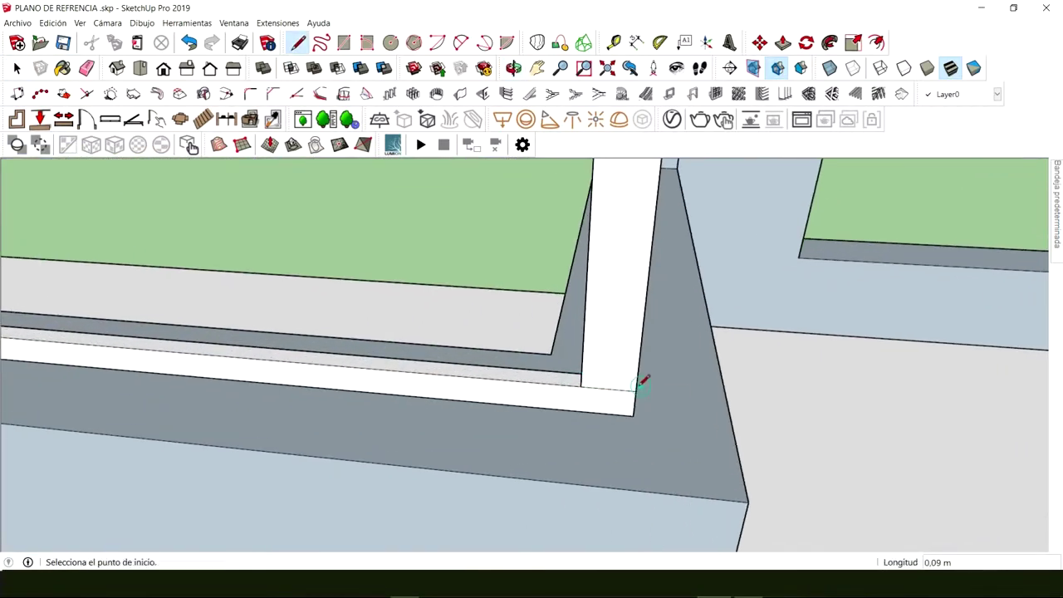
Step: Draw edges about 0.09 m long across the corner post's faces where it meets the lower and upper window frame rails
{"action": "middle_click_drag", "start_coordinate": [644, 380], "coordinate": [514, 432]}
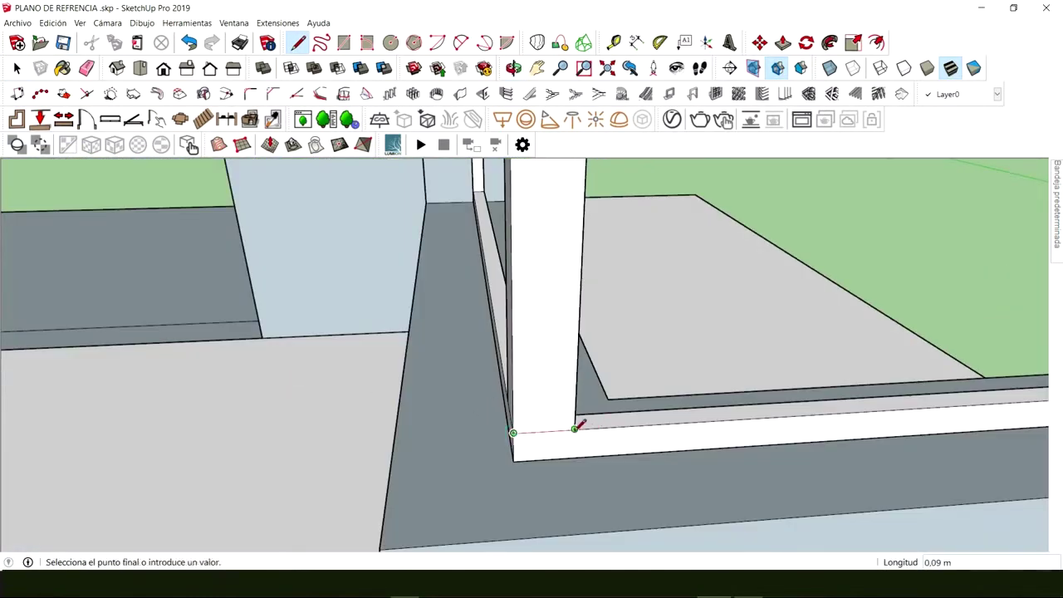
{"action": "middle_click_drag", "start_coordinate": [579, 426], "coordinate": [442, 211]}
{"action": "scroll", "coordinate": [490, 264], "scroll_direction": "up", "scroll_amount": 4}
{"action": "scroll", "coordinate": [534, 326], "scroll_direction": "down", "scroll_amount": 4}
{"action": "scroll", "coordinate": [585, 390], "scroll_direction": "up", "scroll_amount": 2}
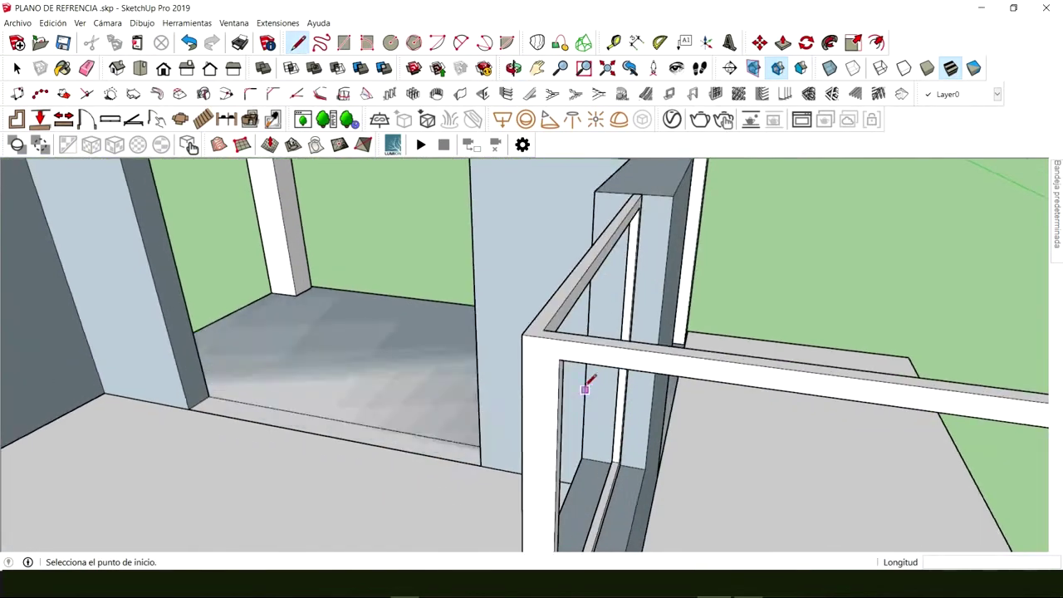
{"action": "scroll", "coordinate": [585, 390], "scroll_direction": "up", "scroll_amount": 1}
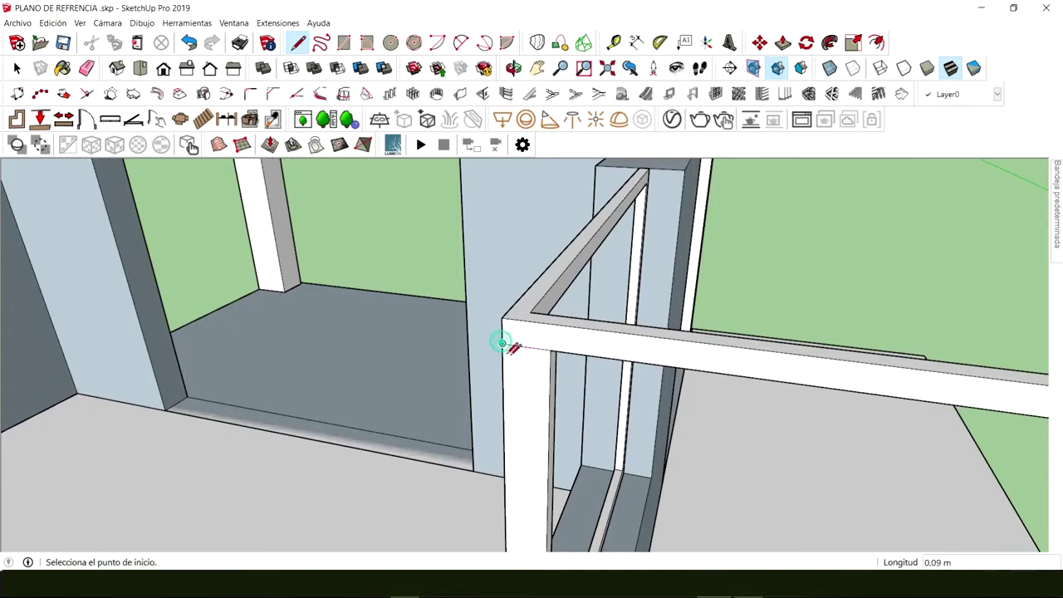
{"action": "mouse_move", "coordinate": [509, 352]}
{"action": "middle_mouse_down"}
{"action": "mouse_move", "coordinate": [889, 357]}
{"action": "mouse_move", "coordinate": [515, 341]}
{"action": "middle_mouse_up"}
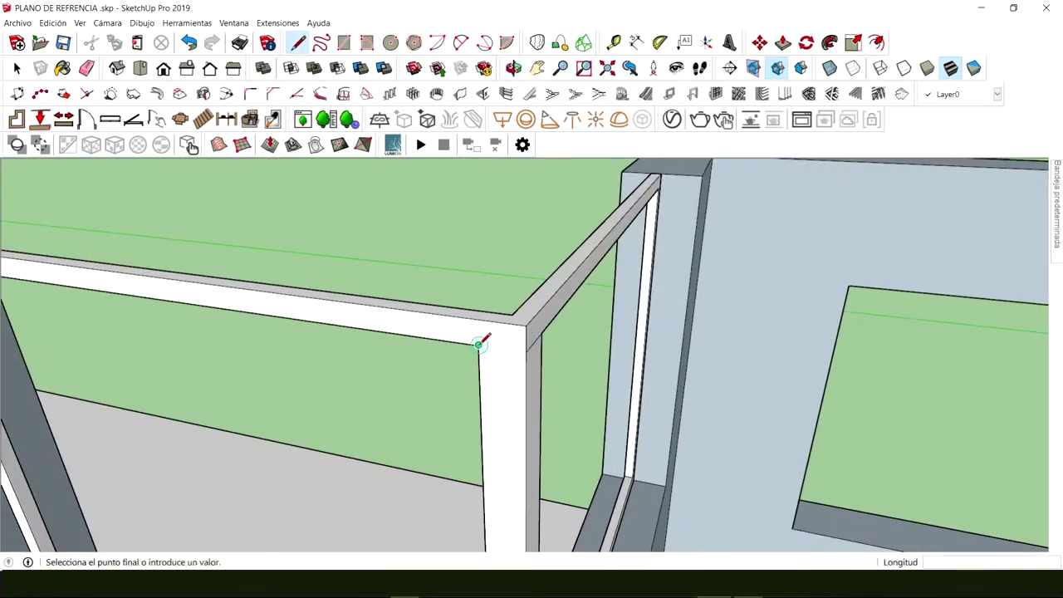
Step: Delete the vertical corner post between the upper and lower rails of the corner window frame
{"action": "key", "text": "space"}
{"action": "mouse_move", "coordinate": [518, 418]}
{"action": "middle_mouse_down"}
{"action": "mouse_move", "coordinate": [468, 366]}
{"action": "mouse_move", "coordinate": [391, 232]}
{"action": "mouse_move", "coordinate": [422, 282]}
{"action": "middle_mouse_up"}
{"action": "left_click_drag", "start_coordinate": [471, 300], "coordinate": [356, 261]}
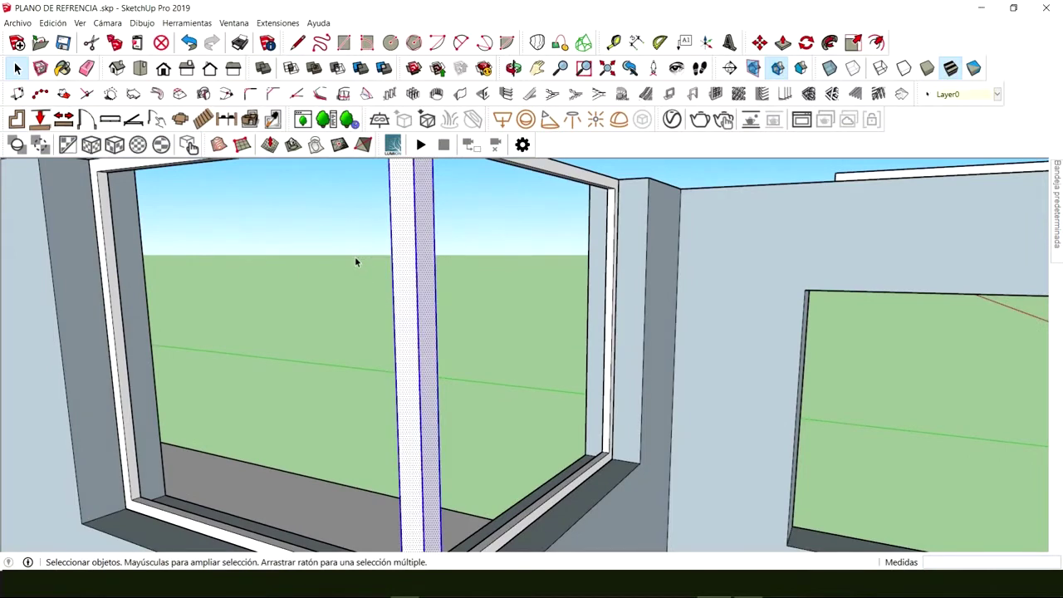
{"action": "key", "text": "Delete"}
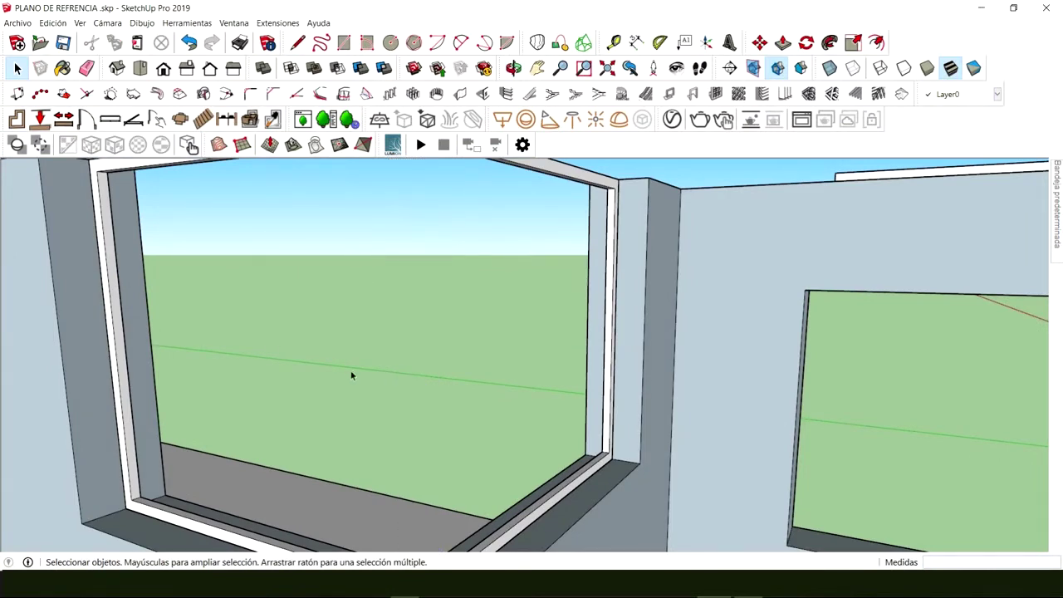
Step: Close the gap under the upper rail's corner with lines, including a vertical corner edge about 0.05 m long
{"action": "scroll", "coordinate": [377, 387], "scroll_direction": "down", "scroll_amount": 5}
{"action": "scroll", "coordinate": [419, 327], "scroll_direction": "up", "scroll_amount": 5}
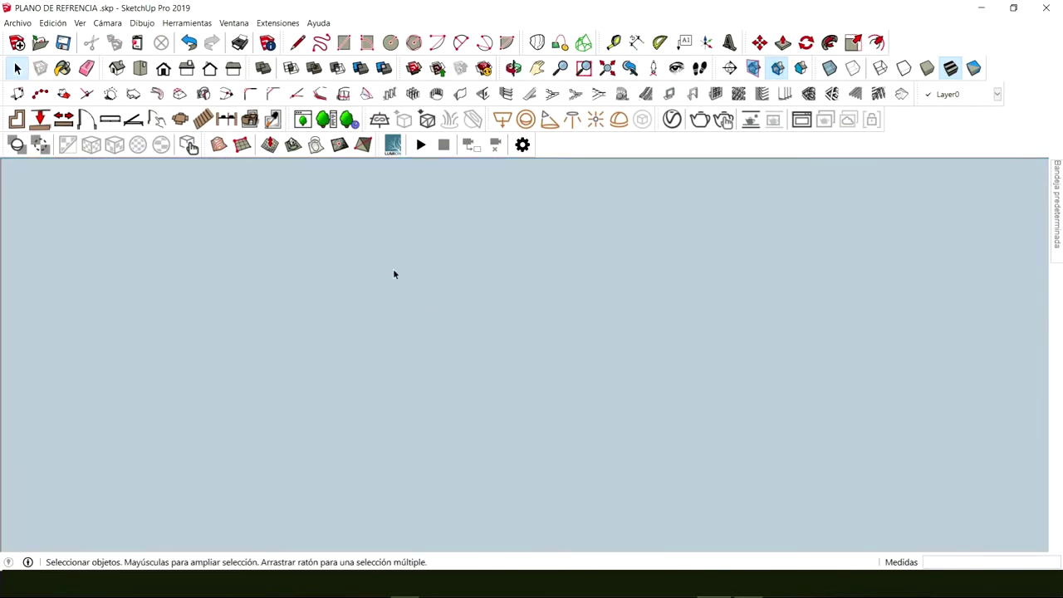
{"action": "scroll", "coordinate": [397, 270], "scroll_direction": "down", "scroll_amount": 8}
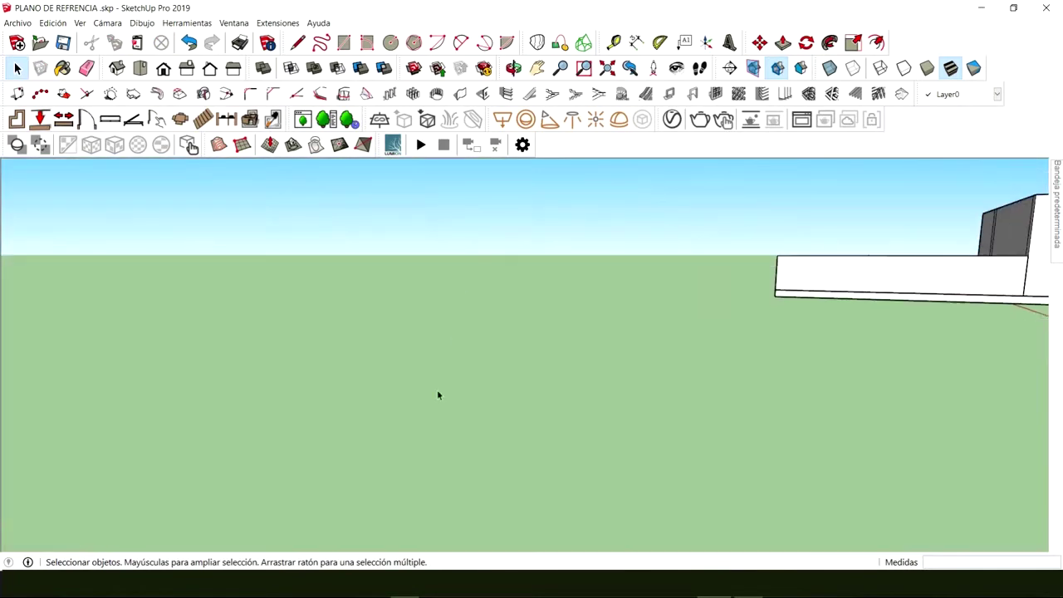
{"action": "middle_click_drag", "start_coordinate": [453, 313], "coordinate": [704, 314]}
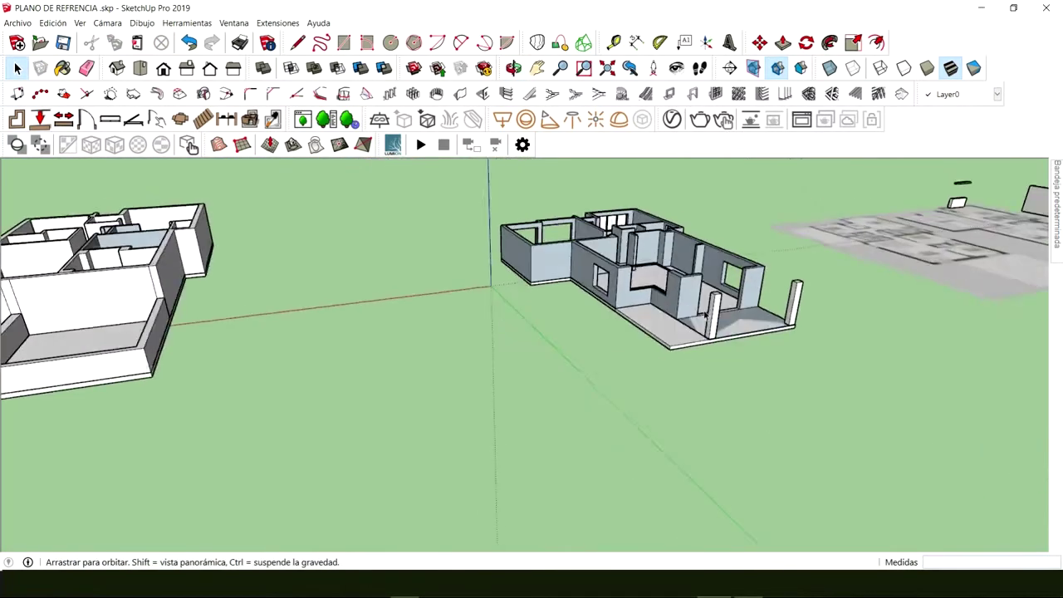
{"action": "scroll", "coordinate": [704, 314], "scroll_direction": "up", "scroll_amount": 10}
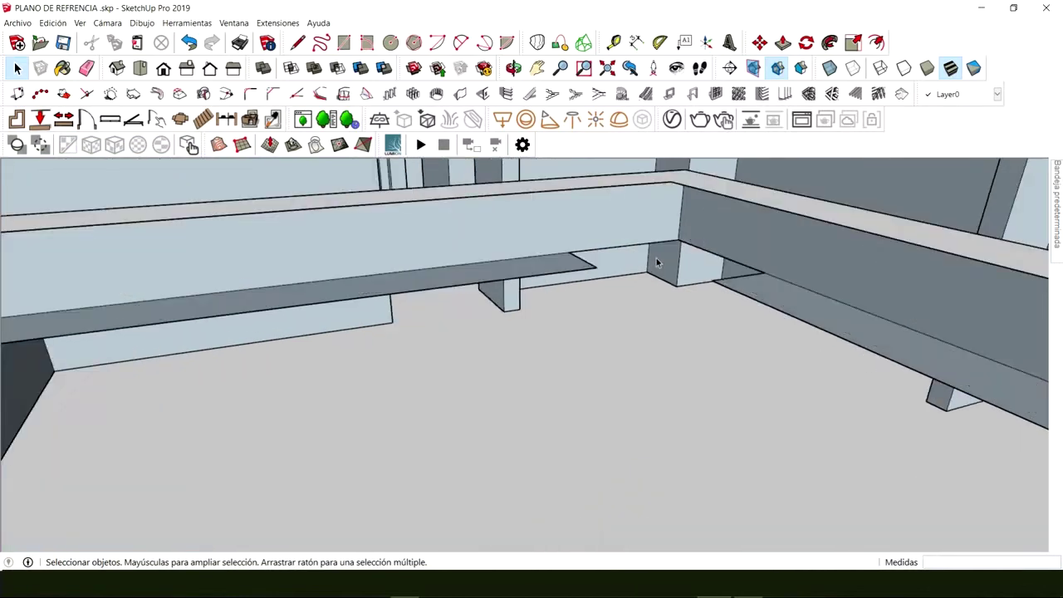
{"action": "mouse_move", "coordinate": [657, 263]}
{"action": "middle_mouse_down"}
{"action": "mouse_move", "coordinate": [657, 278]}
{"action": "mouse_move", "coordinate": [659, 263]}
{"action": "middle_mouse_up"}
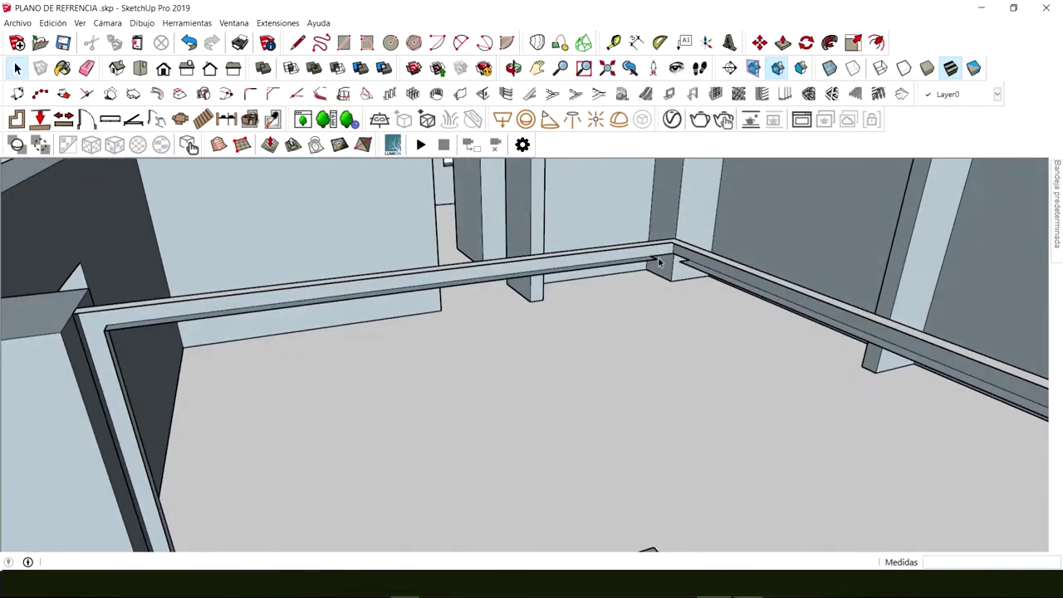
{"action": "scroll", "coordinate": [660, 263], "scroll_direction": "up", "scroll_amount": 3}
{"action": "scroll", "coordinate": [667, 258], "scroll_direction": "down", "scroll_amount": 3}
{"action": "key", "text": "l"}
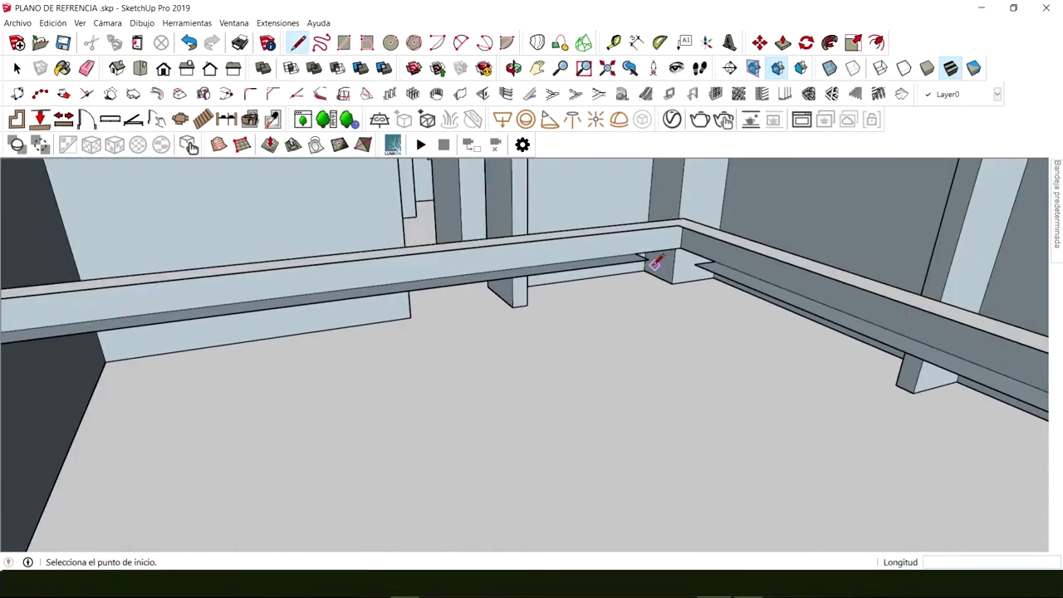
{"action": "scroll", "coordinate": [648, 259], "scroll_direction": "up", "scroll_amount": 1}
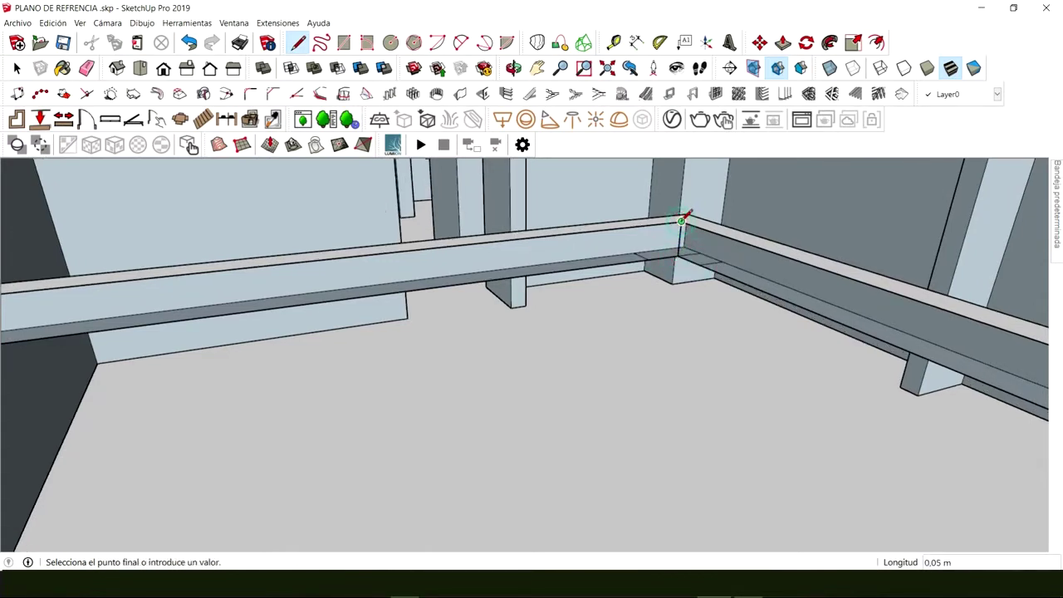
Step: Rebuild the missing faces at the lower rail's corner by drawing lines across the opening and down the inner corner
{"action": "middle_click_drag", "start_coordinate": [681, 220], "coordinate": [628, 355]}
{"action": "middle_click_drag", "start_coordinate": [914, 519], "coordinate": [665, 374]}
{"action": "key", "text": "space"}
{"action": "scroll", "coordinate": [574, 428], "scroll_direction": "up", "scroll_amount": 3}
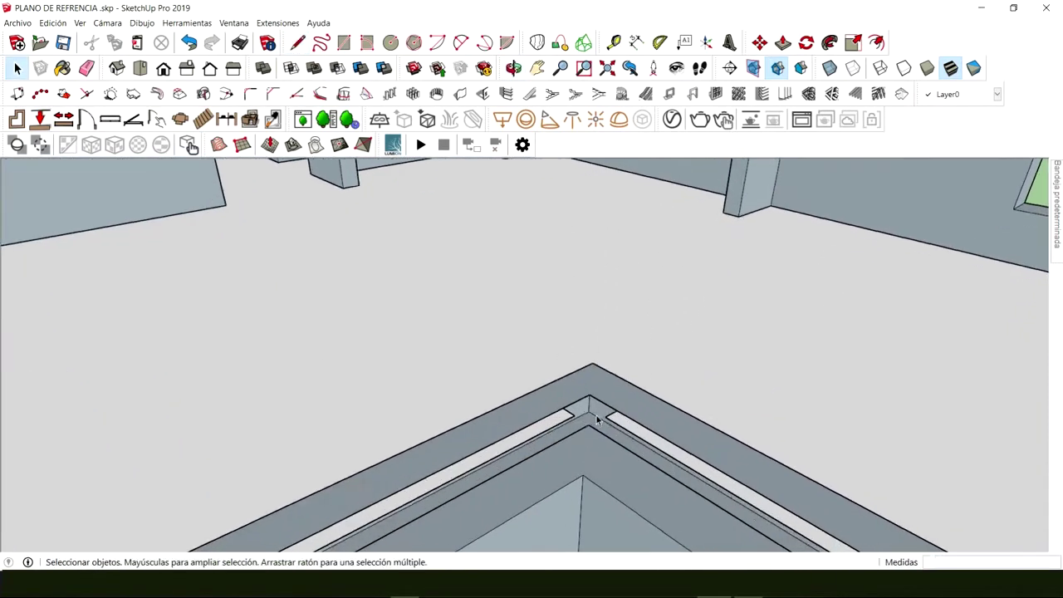
{"action": "scroll", "coordinate": [597, 421], "scroll_direction": "up", "scroll_amount": 2}
{"action": "key", "text": "l"}
{"action": "left_click", "coordinate": [553, 414]}
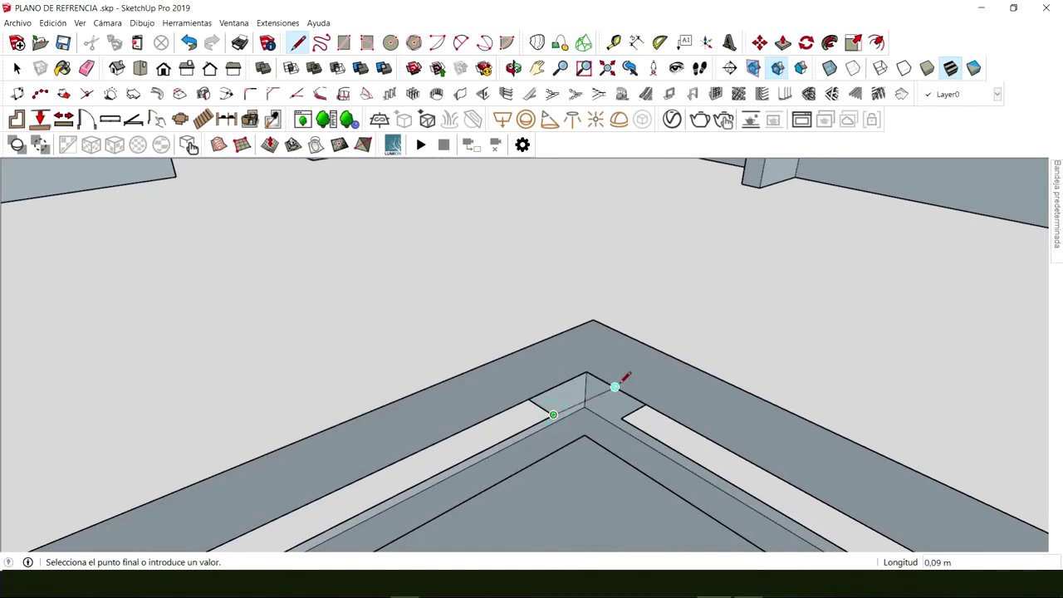
{"action": "left_click", "coordinate": [611, 385]}
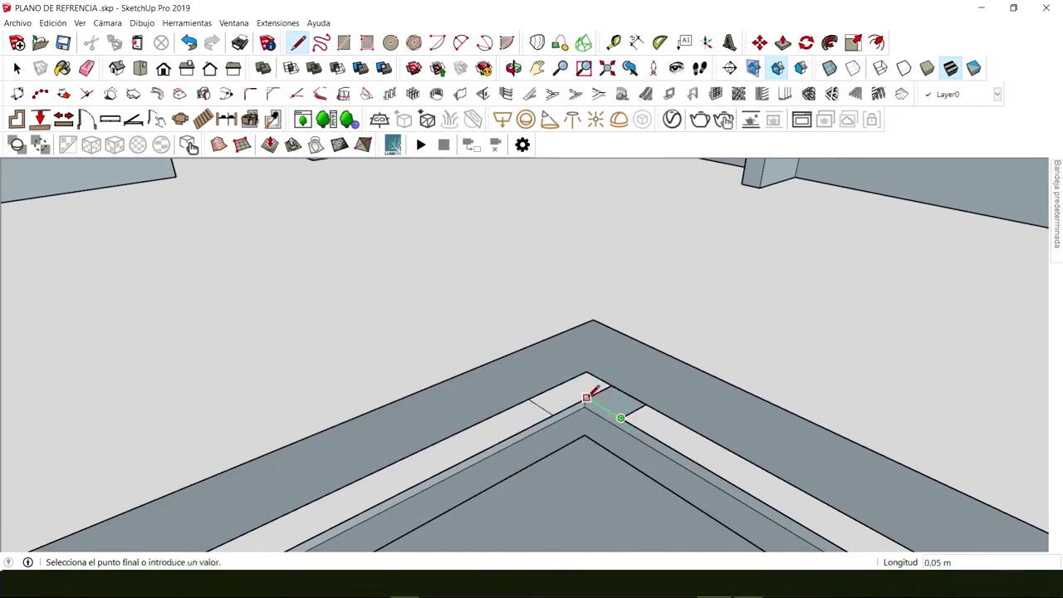
{"action": "left_click", "coordinate": [587, 397]}
{"action": "left_click", "coordinate": [585, 435]}
{"action": "key", "text": "space"}
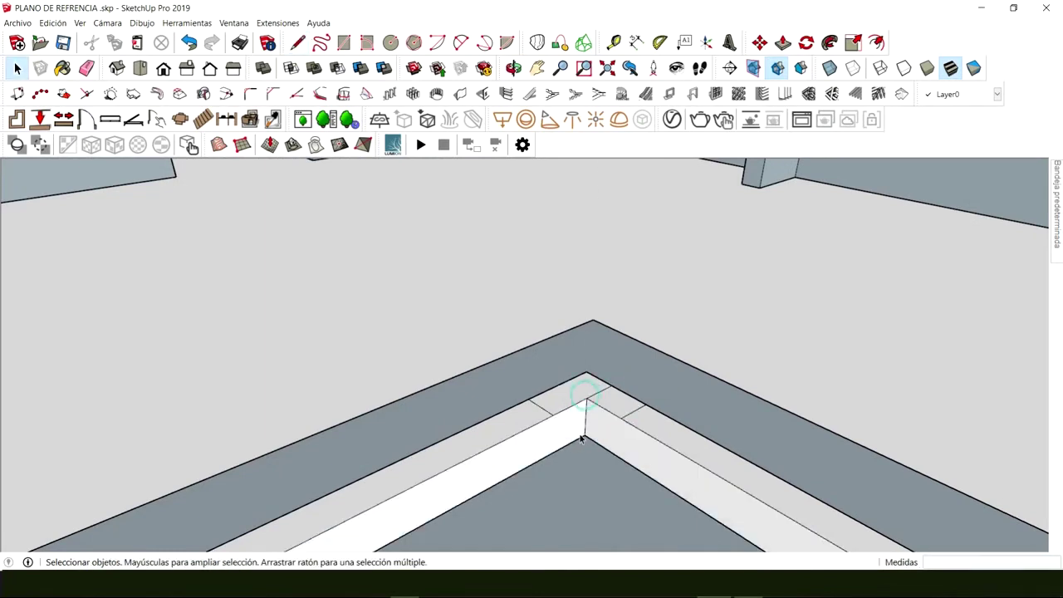
{"action": "middle_click_drag", "start_coordinate": [585, 434], "coordinate": [573, 332]}
{"action": "scroll", "coordinate": [556, 349], "scroll_direction": "up", "scroll_amount": 4}
{"action": "scroll", "coordinate": [550, 356], "scroll_direction": "down", "scroll_amount": 5}
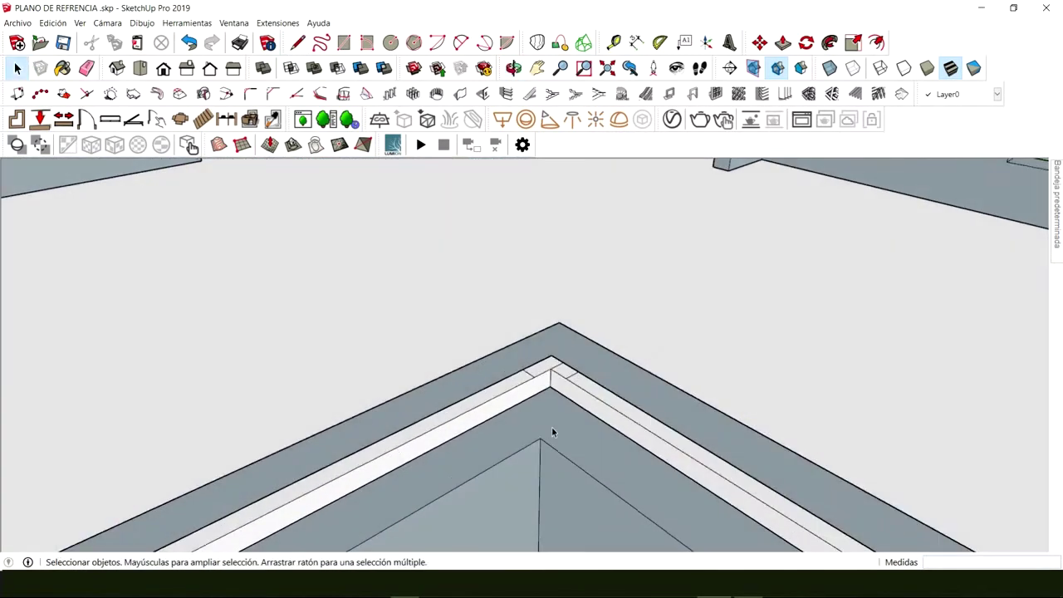
{"action": "middle_click_drag", "start_coordinate": [552, 426], "coordinate": [421, 426]}
{"action": "scroll", "coordinate": [382, 382], "scroll_direction": "up", "scroll_amount": 6}
{"action": "key", "text": "l"}
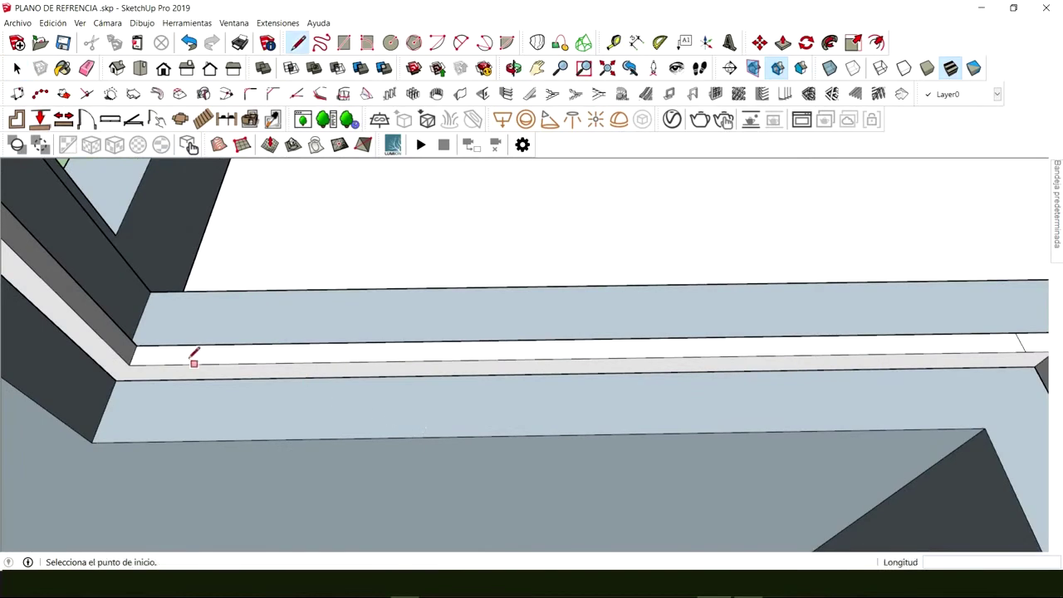
{"action": "middle_click_drag", "start_coordinate": [147, 350], "coordinate": [192, 406]}
{"action": "key", "text": "space"}
{"action": "scroll", "coordinate": [208, 296], "scroll_direction": "up", "scroll_amount": 5}
{"action": "key", "text": "l"}
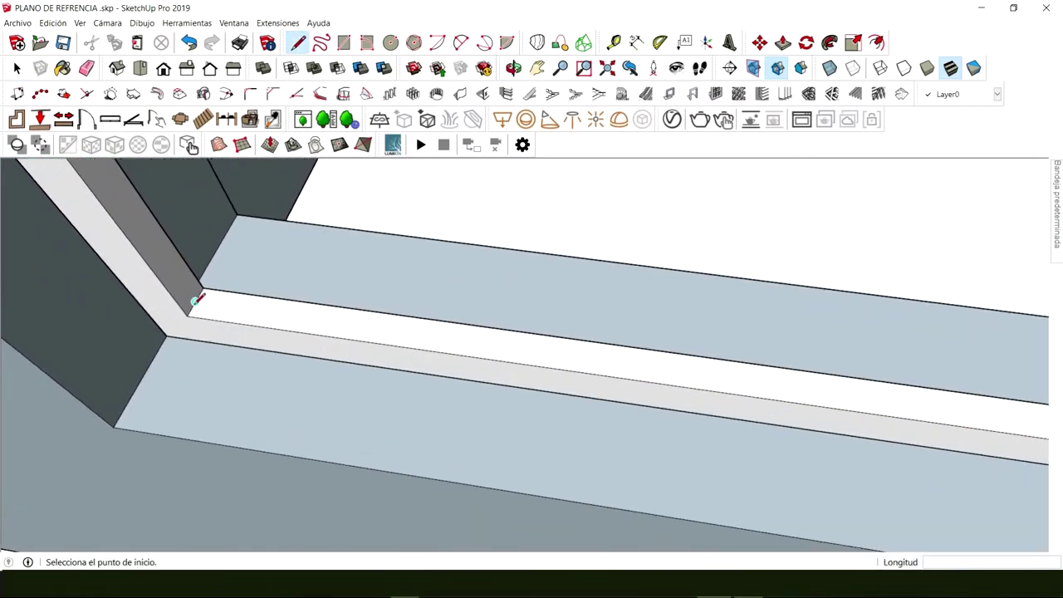
{"action": "scroll", "coordinate": [196, 302], "scroll_direction": "down", "scroll_amount": 3}
{"action": "key", "text": "Escape"}
Step: Select all connected geometry of the corner window frame and make it a group
{"action": "middle_click_drag", "start_coordinate": [776, 407], "coordinate": [575, 344], "text": "shift"}
{"action": "key", "text": "space"}
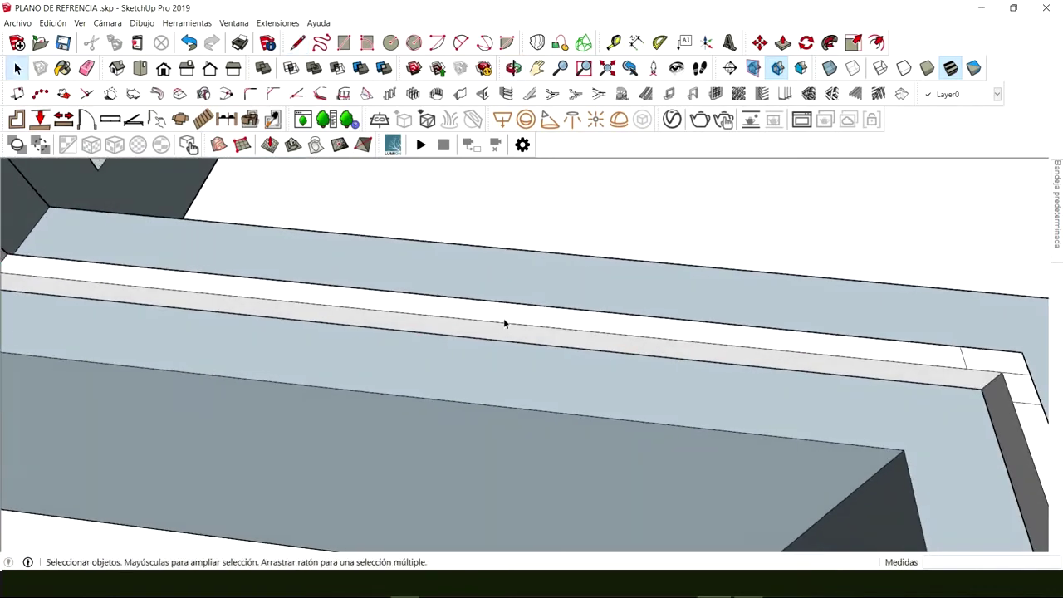
{"action": "left_click", "coordinate": [503, 320]}
{"action": "double_click", "coordinate": [503, 320]}
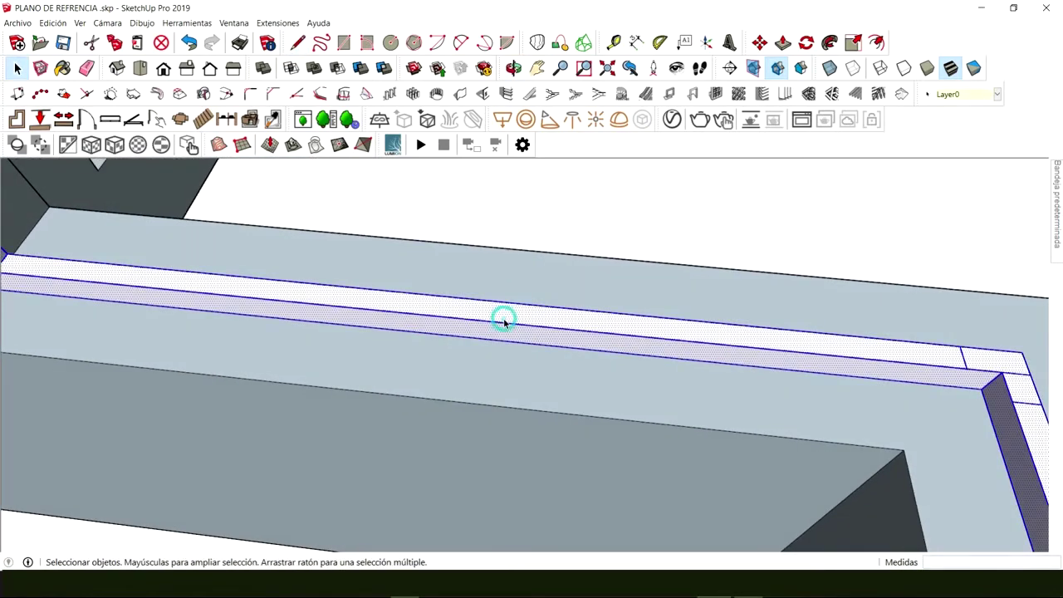
{"action": "right_click", "coordinate": [503, 322]}
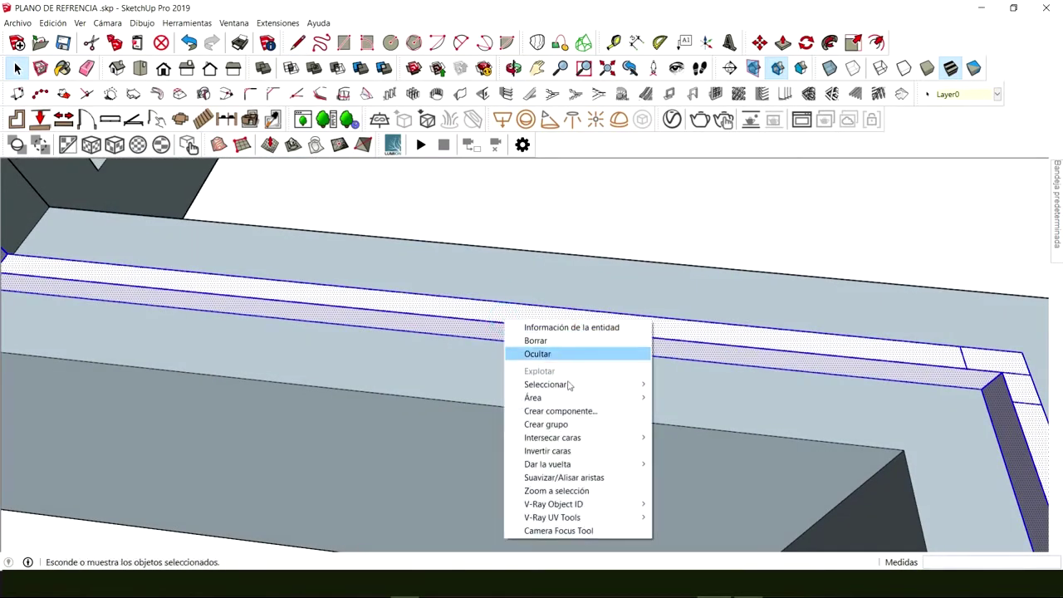
{"action": "left_click", "coordinate": [549, 425]}
Step: Draw a centre line along the top of the lower rail and extend it about 0.07 m into the corner
{"action": "middle_click_drag", "start_coordinate": [275, 321], "coordinate": [422, 358]}
{"action": "key", "text": "l"}
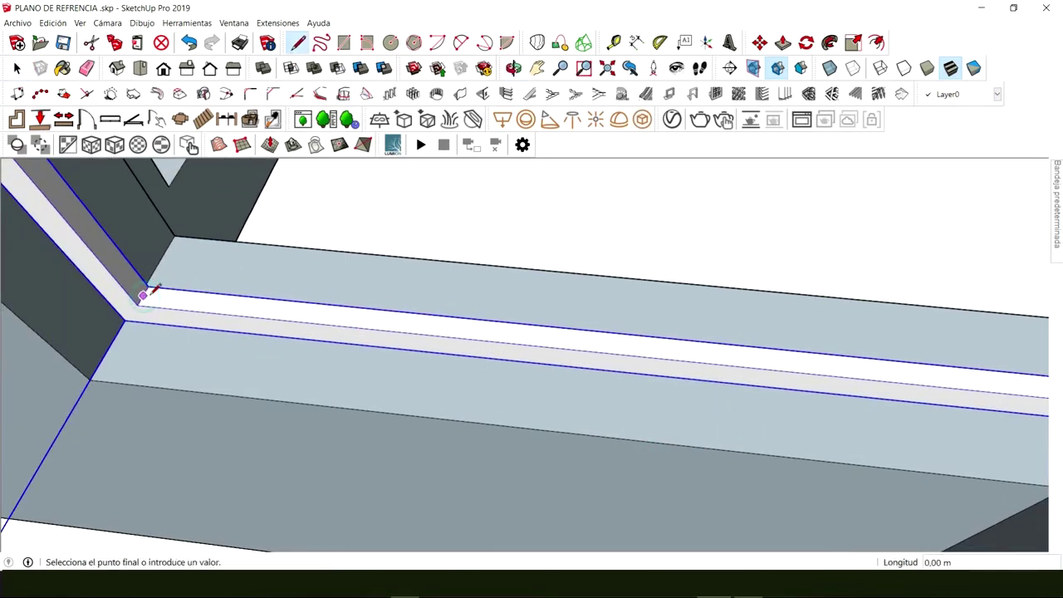
{"action": "scroll", "coordinate": [151, 295], "scroll_direction": "down", "scroll_amount": 1}
{"action": "middle_click_drag", "start_coordinate": [581, 373], "coordinate": [441, 330], "text": "shift"}
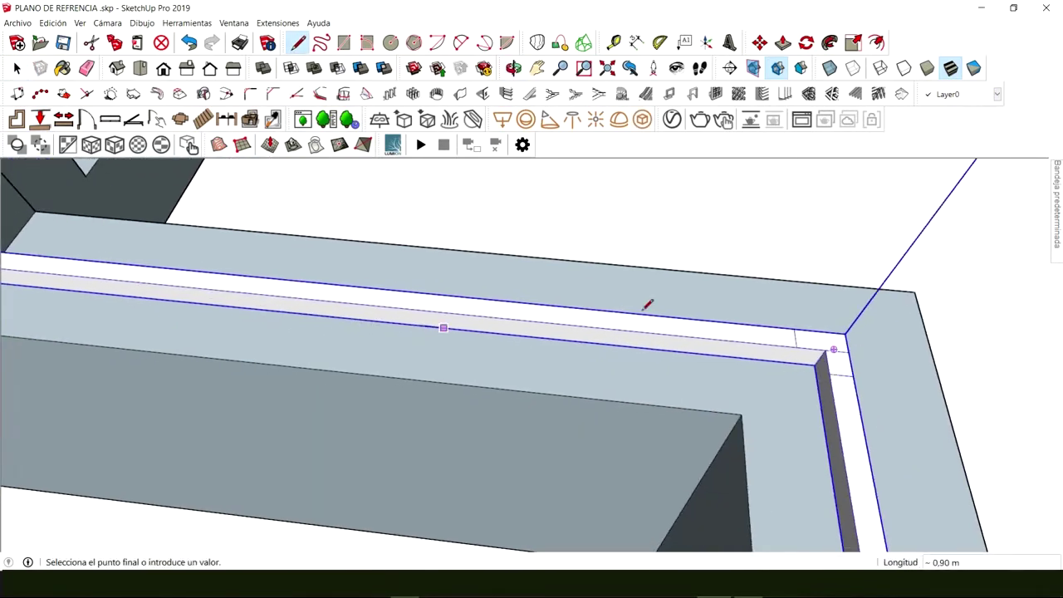
{"action": "left_click", "coordinate": [796, 337]}
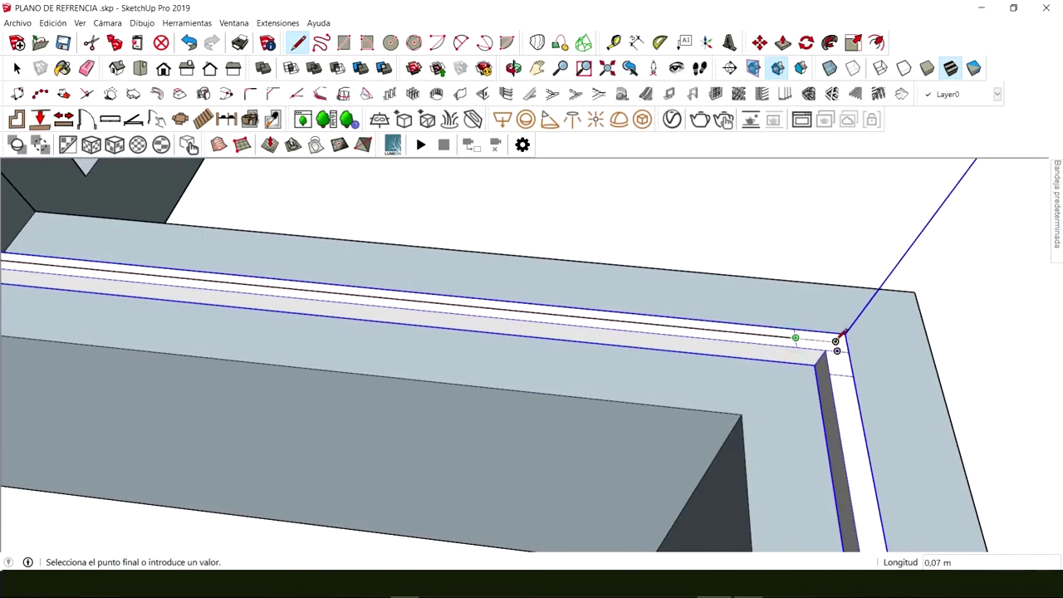
{"action": "middle_click_drag", "start_coordinate": [841, 374], "coordinate": [819, 372]}
{"action": "scroll", "coordinate": [848, 357], "scroll_direction": "up", "scroll_amount": 2}
{"action": "key", "text": "space"}
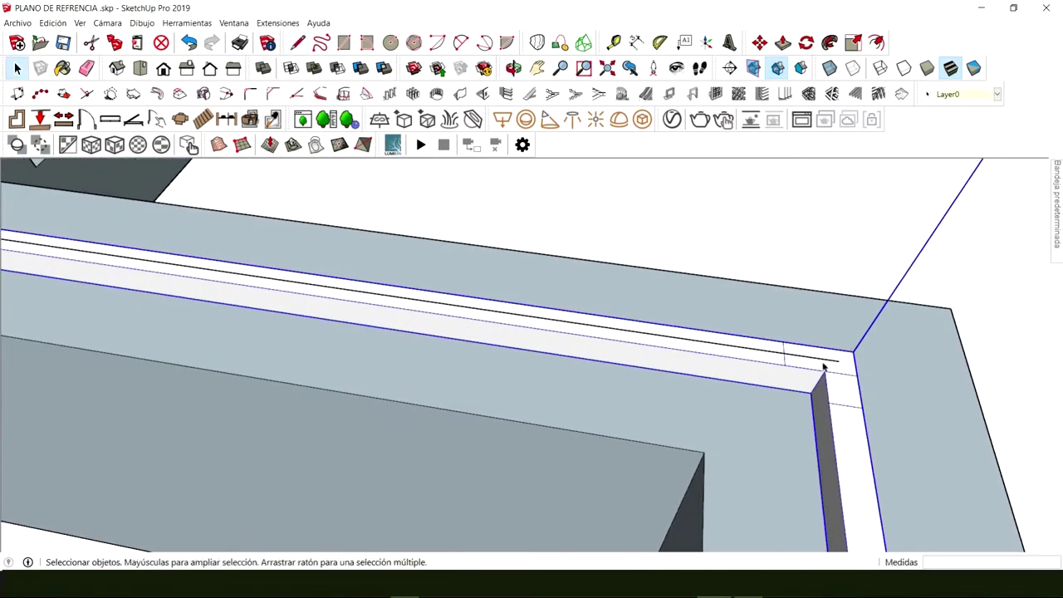
Step: Copy the rail's centre line segments sideways by about 0.01 m to outline the glass thickness
{"action": "key", "text": "Escape"}
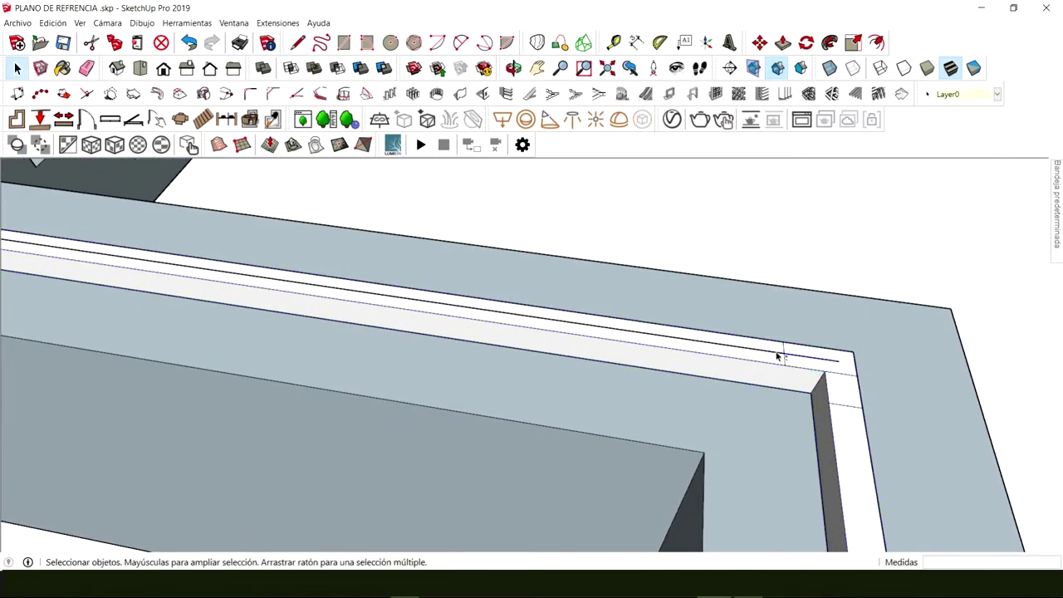
{"action": "middle_click_drag", "start_coordinate": [810, 362], "coordinate": [845, 367]}
{"action": "key", "text": "m"}
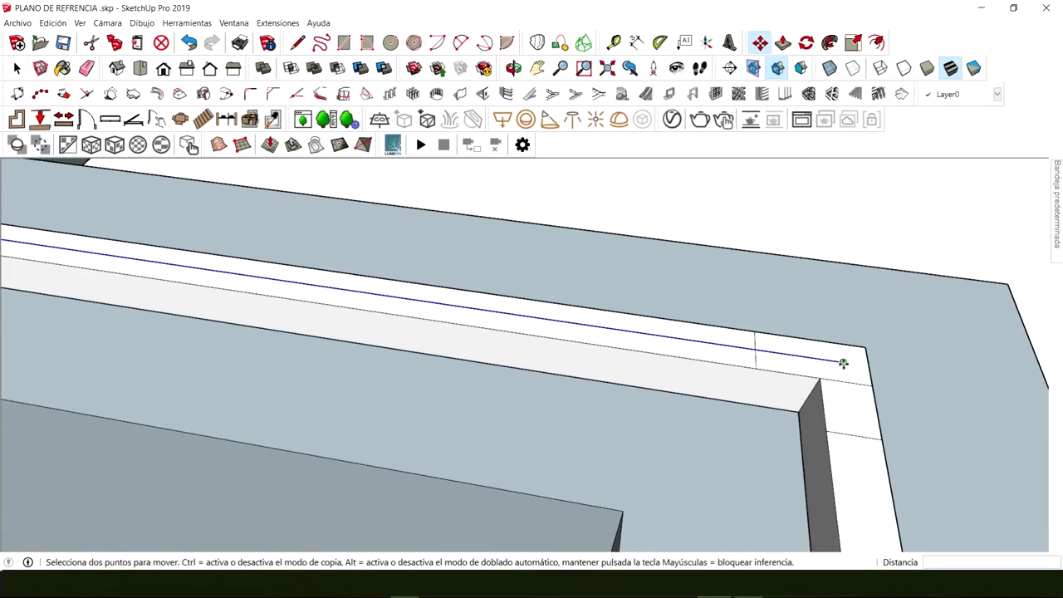
{"action": "key", "text": "ctrl"}
{"action": "left_click", "coordinate": [843, 366]}
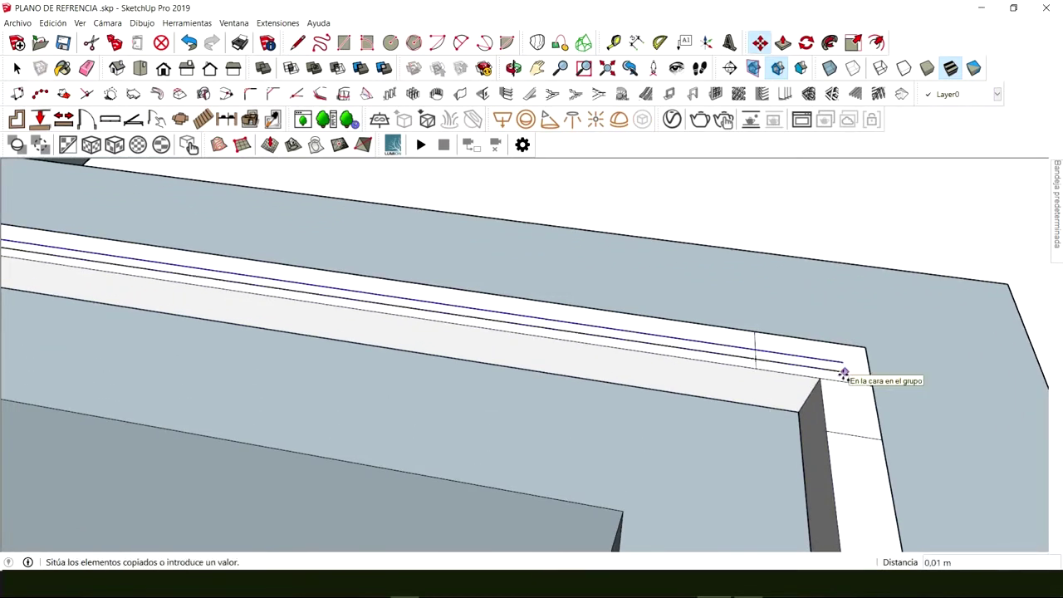
{"action": "left_click", "coordinate": [843, 373]}
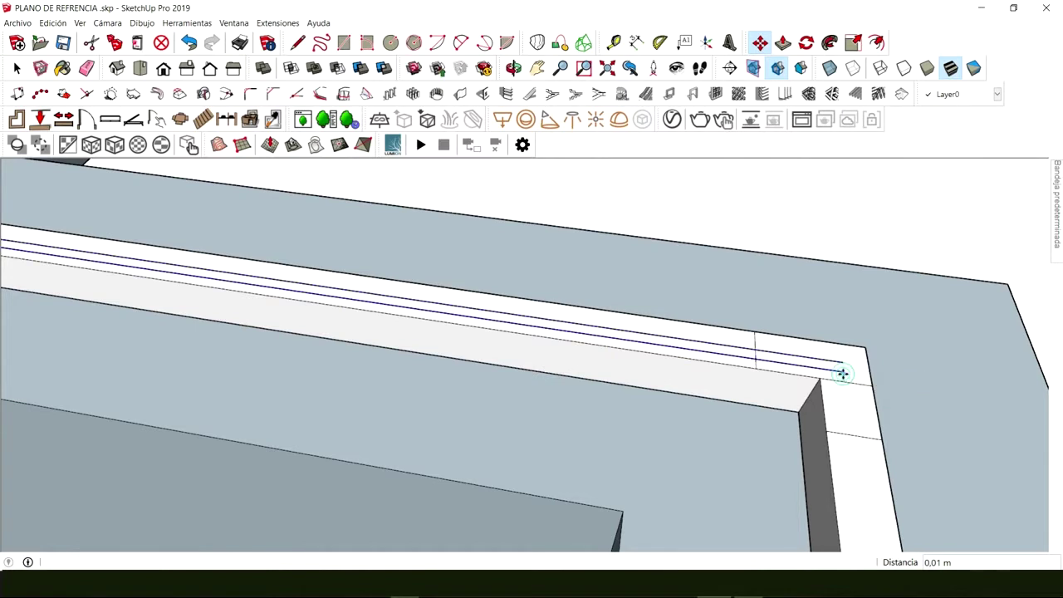
Step: Join the two parallel lines at both ends with short edges to form a thin closed strip
{"action": "key", "text": "space"}
{"action": "key", "text": "l"}
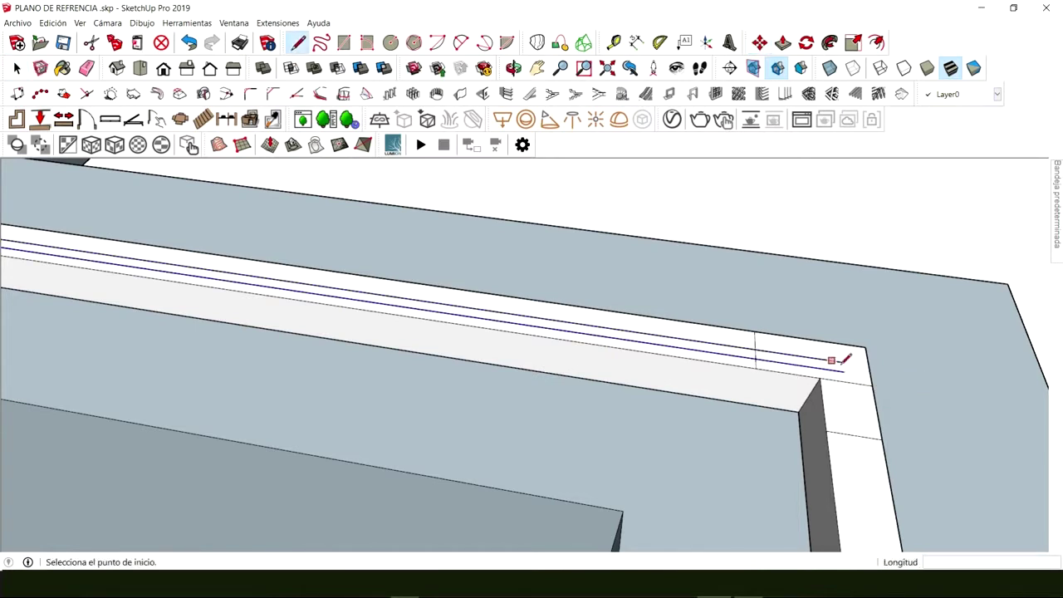
{"action": "key", "text": "space"}
{"action": "mouse_move", "coordinate": [843, 362]}
{"action": "middle_mouse_down"}
{"action": "mouse_move", "coordinate": [161, 311]}
{"action": "mouse_move", "coordinate": [366, 379]}
{"action": "mouse_move", "coordinate": [672, 423]}
{"action": "mouse_move", "coordinate": [825, 352]}
{"action": "mouse_move", "coordinate": [473, 393]}
{"action": "mouse_move", "coordinate": [491, 354]}
{"action": "mouse_move", "coordinate": [523, 333]}
{"action": "middle_mouse_up"}
{"action": "key", "text": "l"}
{"action": "left_click", "coordinate": [169, 296]}
{"action": "key", "text": "space"}
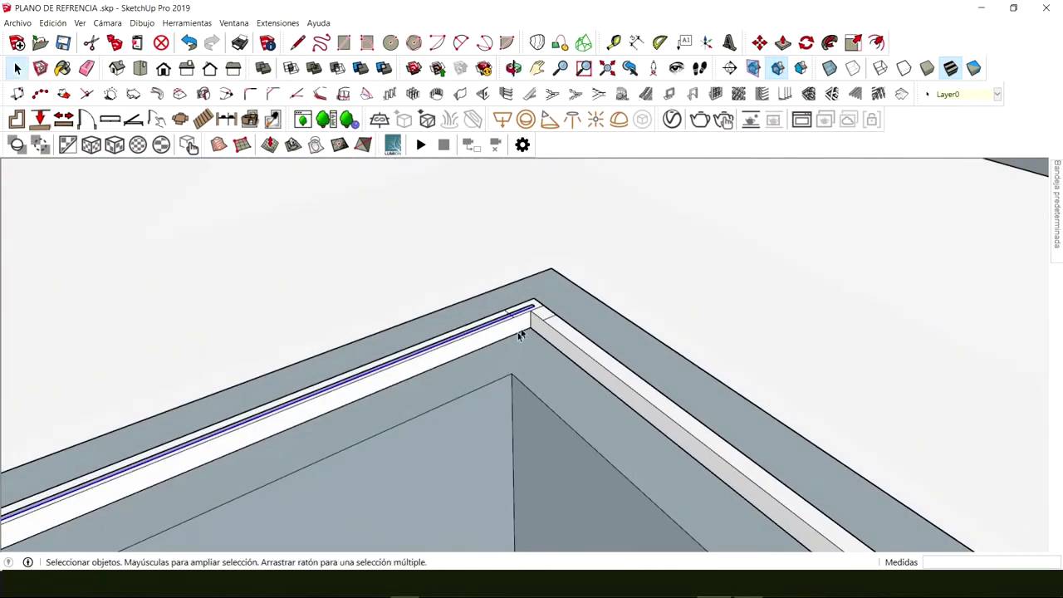
Step: Extrude the thin closed strip upward about 1.40 m to the underside of the upper rail to form the first glass pane
{"action": "scroll", "coordinate": [530, 307], "scroll_direction": "up", "scroll_amount": 4}
{"action": "key", "text": "p"}
{"action": "left_click", "coordinate": [522, 284]}
{"action": "scroll", "coordinate": [517, 255], "scroll_direction": "down", "scroll_amount": 5}
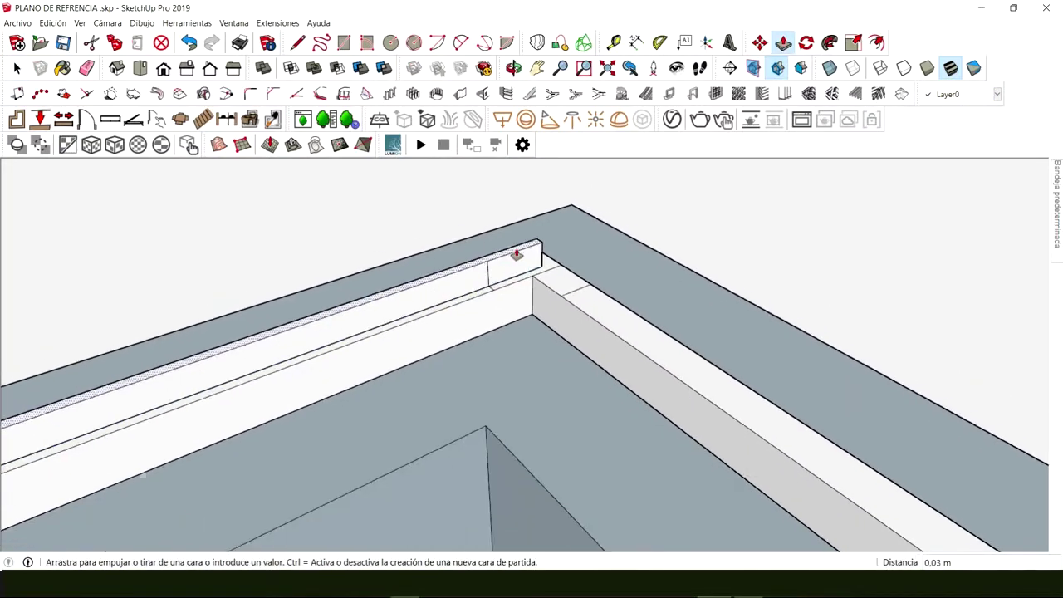
{"action": "middle_click_drag", "start_coordinate": [515, 252], "coordinate": [523, 349]}
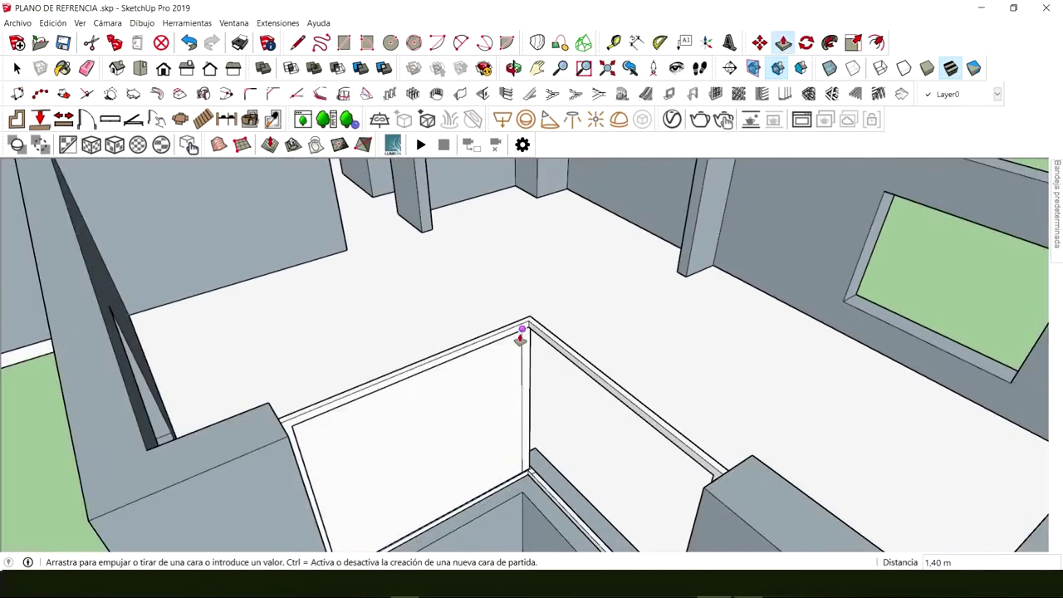
{"action": "scroll", "coordinate": [527, 328], "scroll_direction": "up", "scroll_amount": 5}
{"action": "scroll", "coordinate": [531, 306], "scroll_direction": "down", "scroll_amount": 2}
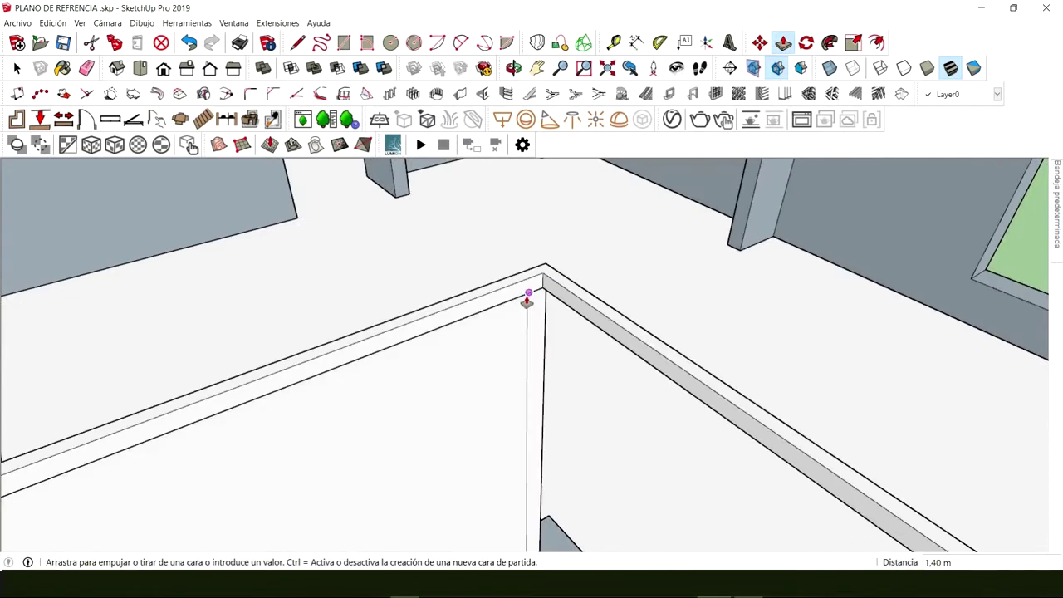
{"action": "left_click", "coordinate": [526, 300]}
{"action": "key", "text": "space"}
Step: Copy the pane's vertical corner edge about 0.01 m inward to mark the thickness of the second pane
{"action": "middle_click_drag", "start_coordinate": [525, 302], "coordinate": [558, 476]}
{"action": "scroll", "coordinate": [536, 439], "scroll_direction": "up", "scroll_amount": 2}
{"action": "scroll", "coordinate": [539, 438], "scroll_direction": "up", "scroll_amount": 2}
{"action": "scroll", "coordinate": [505, 444], "scroll_direction": "up", "scroll_amount": 1}
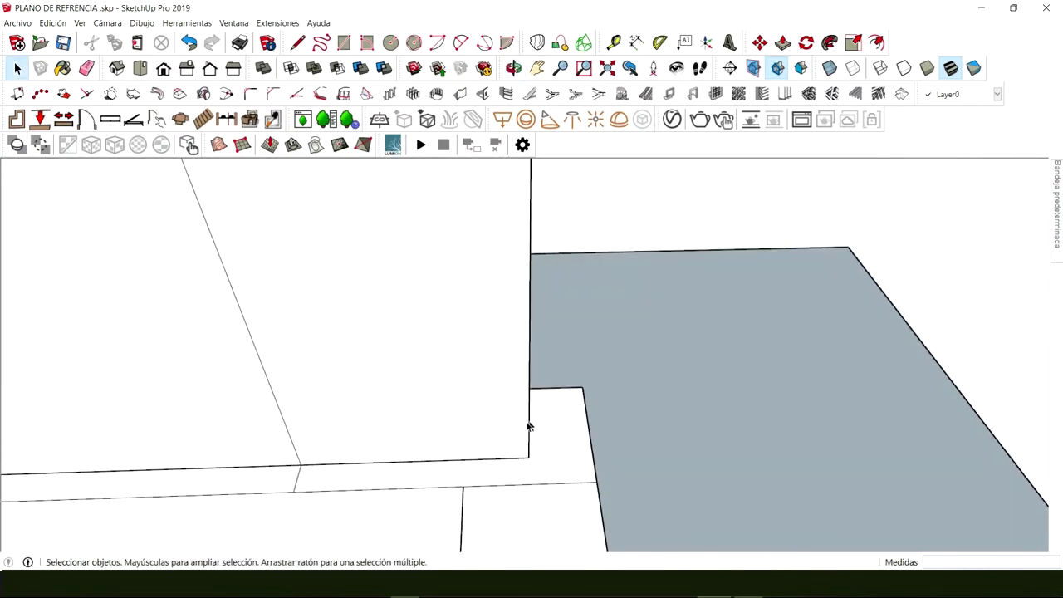
{"action": "left_click", "coordinate": [529, 442]}
{"action": "key", "text": "m"}
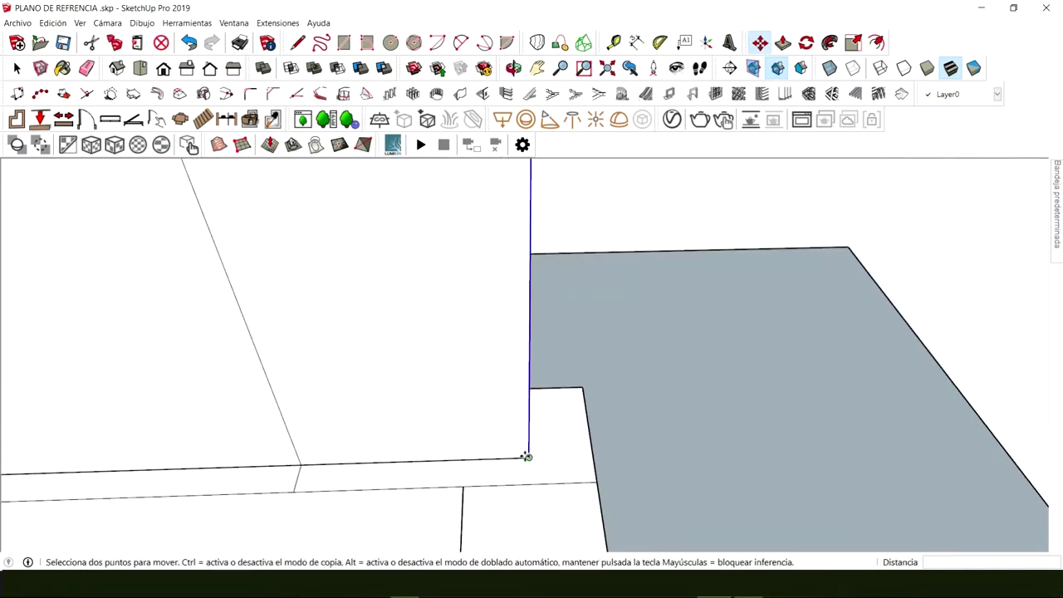
{"action": "left_click", "coordinate": [524, 456]}
{"action": "key", "text": "ctrl"}
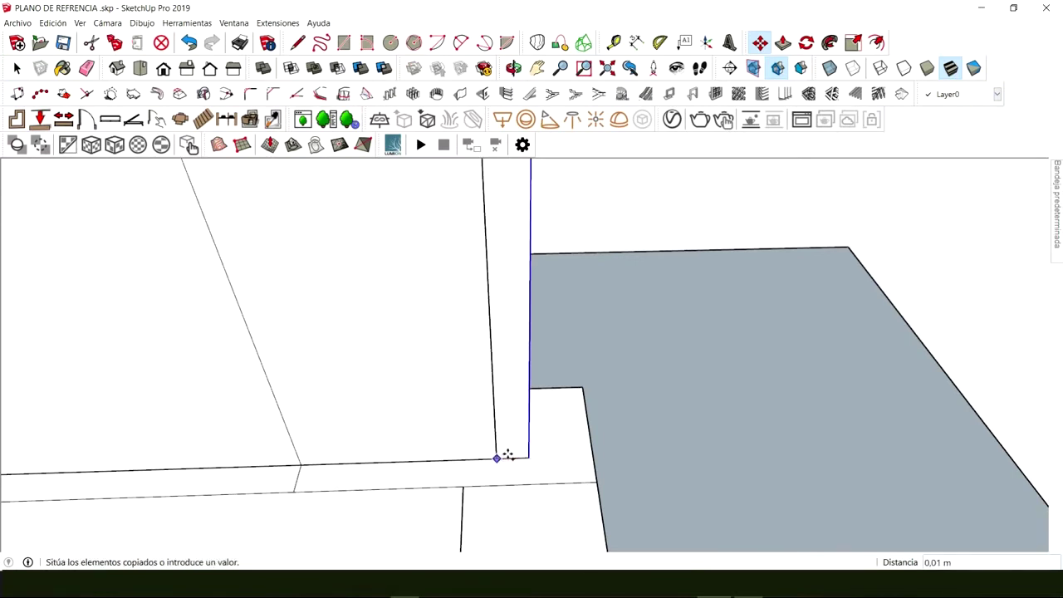
{"action": "left_click", "coordinate": [497, 457]}
{"action": "key", "text": "space"}
Step: Extrude the narrow marked strip about 1.47 m along the other side to the far frame post as the second glass pane
{"action": "middle_click_drag", "start_coordinate": [505, 453], "coordinate": [542, 434]}
{"action": "key", "text": "p"}
{"action": "double_click", "coordinate": [539, 418]}
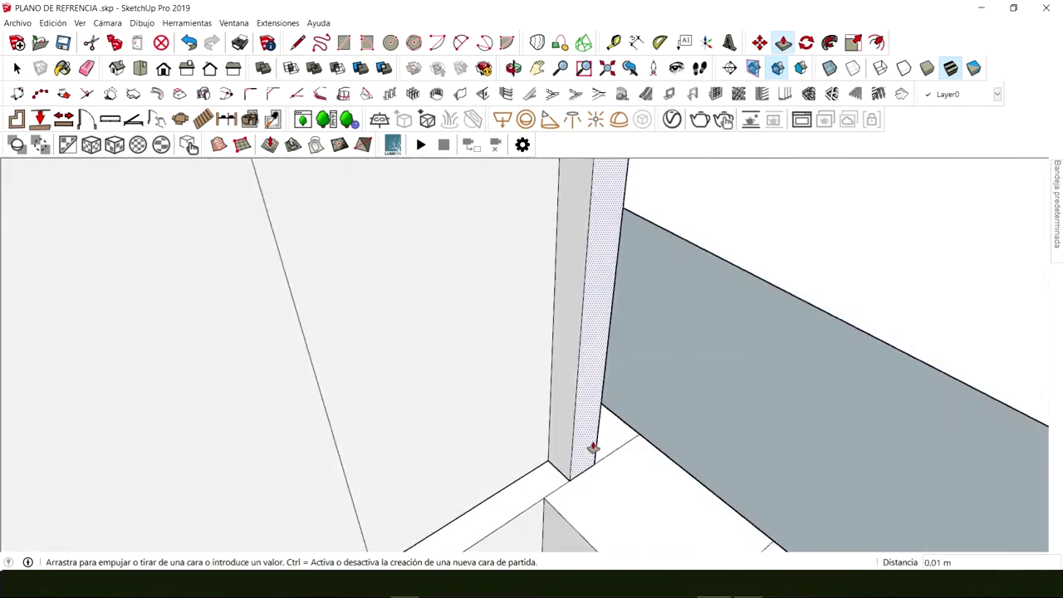
{"action": "scroll", "coordinate": [585, 447], "scroll_direction": "up", "scroll_amount": 3}
{"action": "middle_click_drag", "start_coordinate": [599, 448], "coordinate": [653, 334]}
{"action": "scroll", "coordinate": [586, 417], "scroll_direction": "down", "scroll_amount": 5}
{"action": "scroll", "coordinate": [665, 316], "scroll_direction": "up", "scroll_amount": 4}
{"action": "scroll", "coordinate": [667, 314], "scroll_direction": "up", "scroll_amount": 2}
{"action": "scroll", "coordinate": [673, 314], "scroll_direction": "down", "scroll_amount": 1}
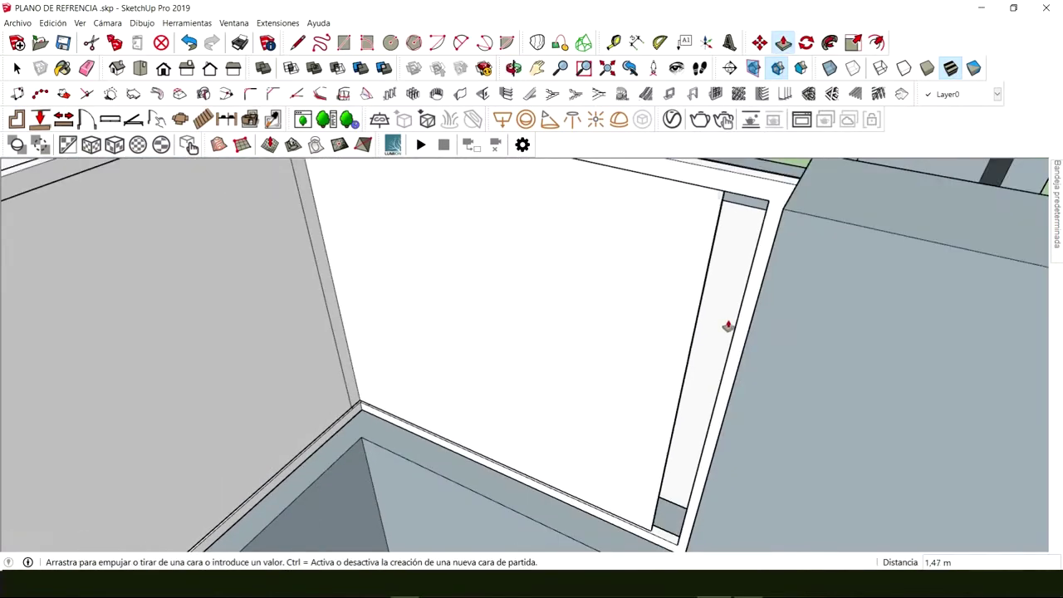
{"action": "left_click", "coordinate": [736, 317]}
{"action": "key", "text": "space"}
Step: Delete the leftover vertical edge on the glass face beside the corner and check the joined panes from the opposite side
{"action": "scroll", "coordinate": [319, 304], "scroll_direction": "up", "scroll_amount": 2}
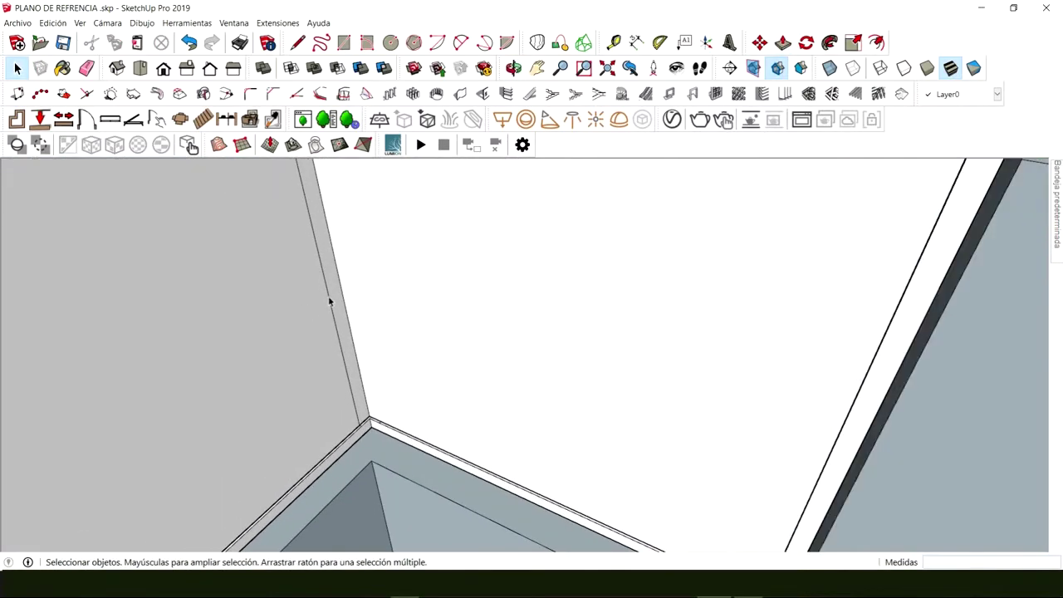
{"action": "left_click", "coordinate": [330, 300]}
{"action": "key", "text": "Delete"}
{"action": "middle_click_drag", "start_coordinate": [319, 315], "coordinate": [779, 328]}
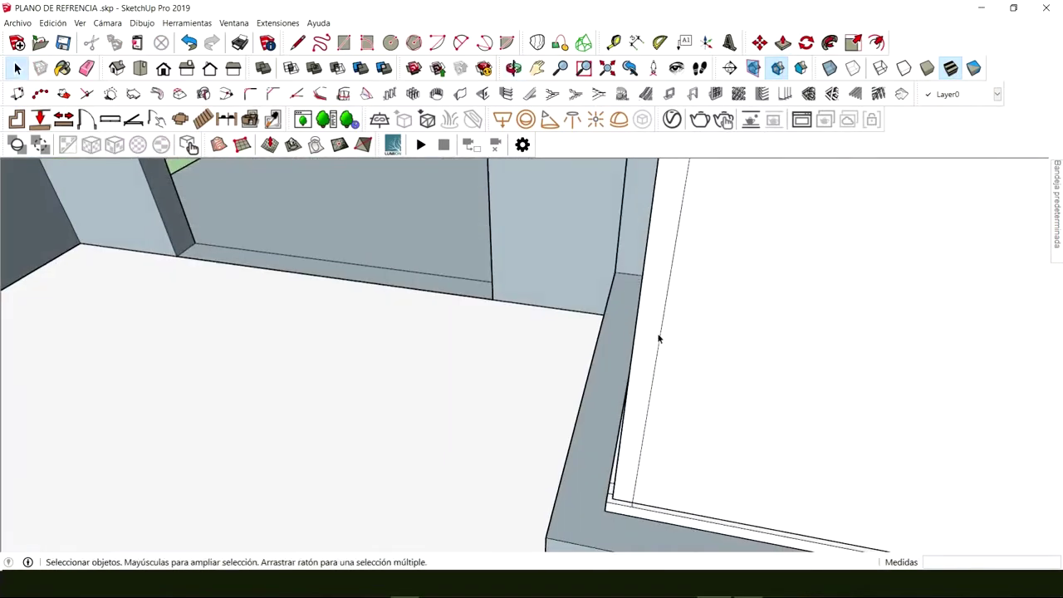
{"action": "middle_click_drag", "start_coordinate": [689, 318], "coordinate": [375, 299]}
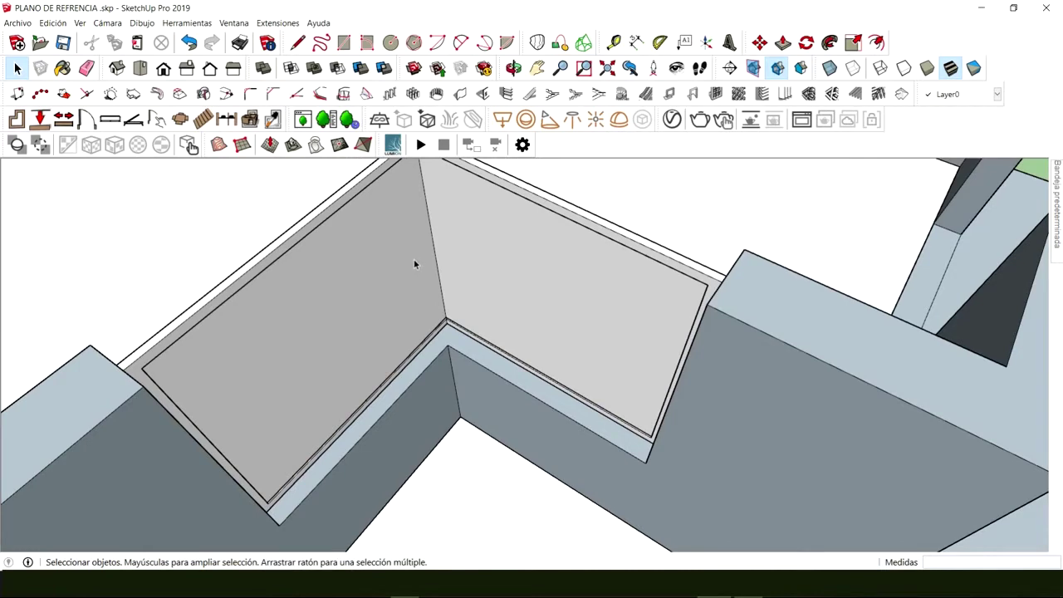
{"action": "mouse_move", "coordinate": [422, 276]}
{"action": "middle_mouse_down"}
{"action": "mouse_move", "coordinate": [418, 335]}
{"action": "mouse_move", "coordinate": [368, 301]}
{"action": "mouse_move", "coordinate": [451, 328]}
{"action": "mouse_move", "coordinate": [491, 323]}
{"action": "mouse_move", "coordinate": [441, 311]}
{"action": "mouse_move", "coordinate": [456, 308]}
{"action": "mouse_move", "coordinate": [441, 274]}
{"action": "mouse_move", "coordinate": [430, 292]}
{"action": "middle_mouse_up"}
Step: Group all connected glass pane geometry, and group the glass together with the window frame
{"action": "triple_click", "coordinate": [428, 289]}
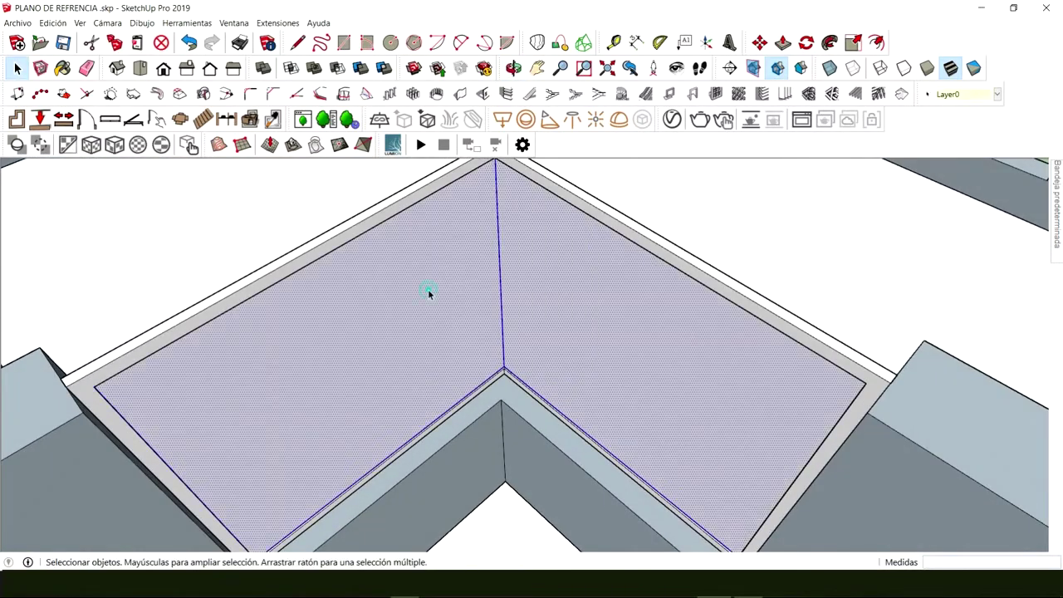
{"action": "right_click", "coordinate": [428, 289]}
{"action": "left_click", "coordinate": [474, 394]}
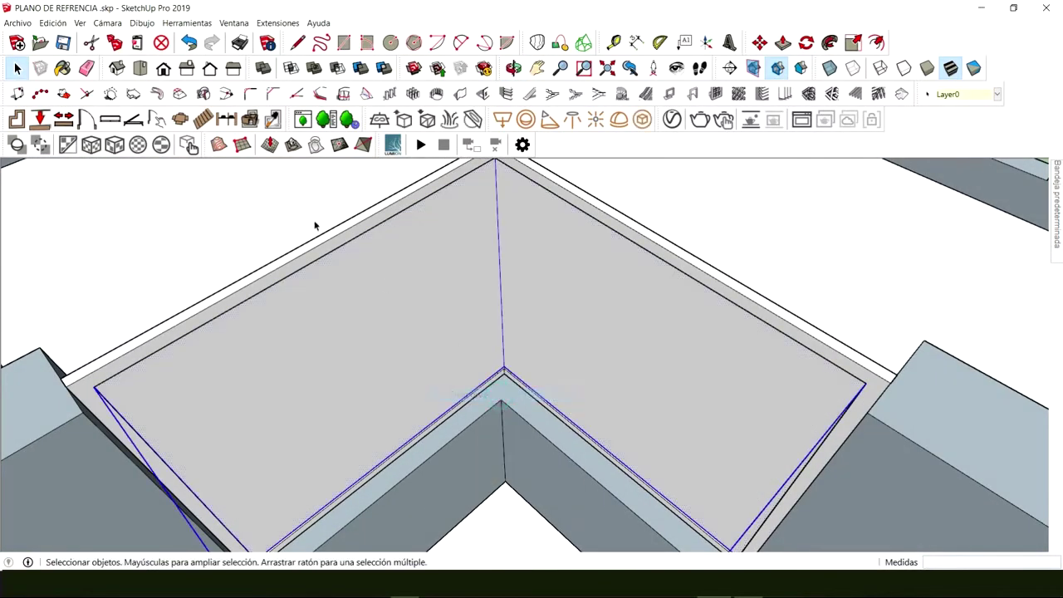
{"action": "right_click", "coordinate": [365, 295]}
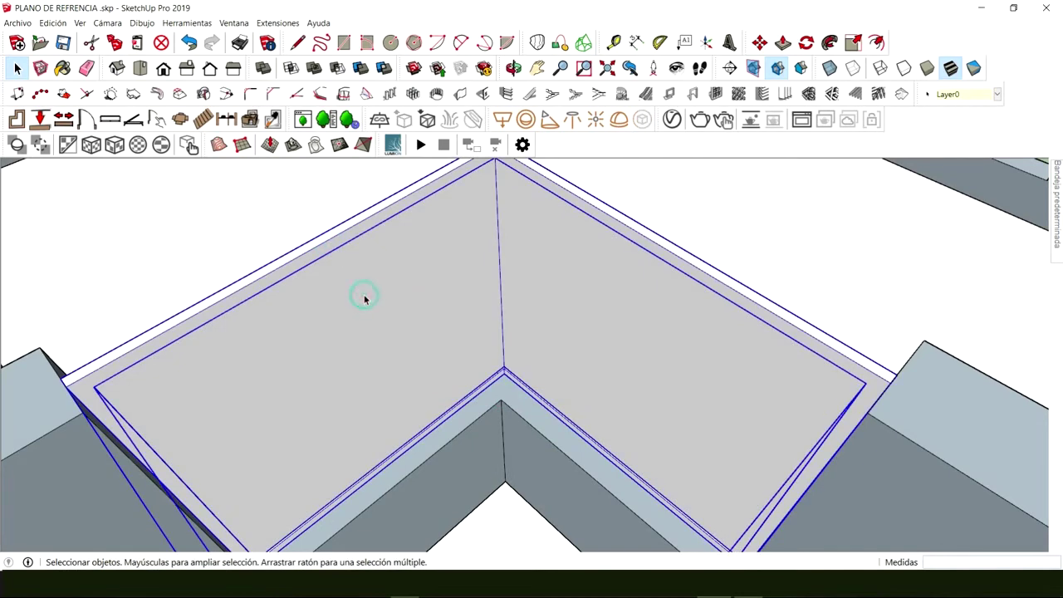
{"action": "left_click", "coordinate": [406, 413]}
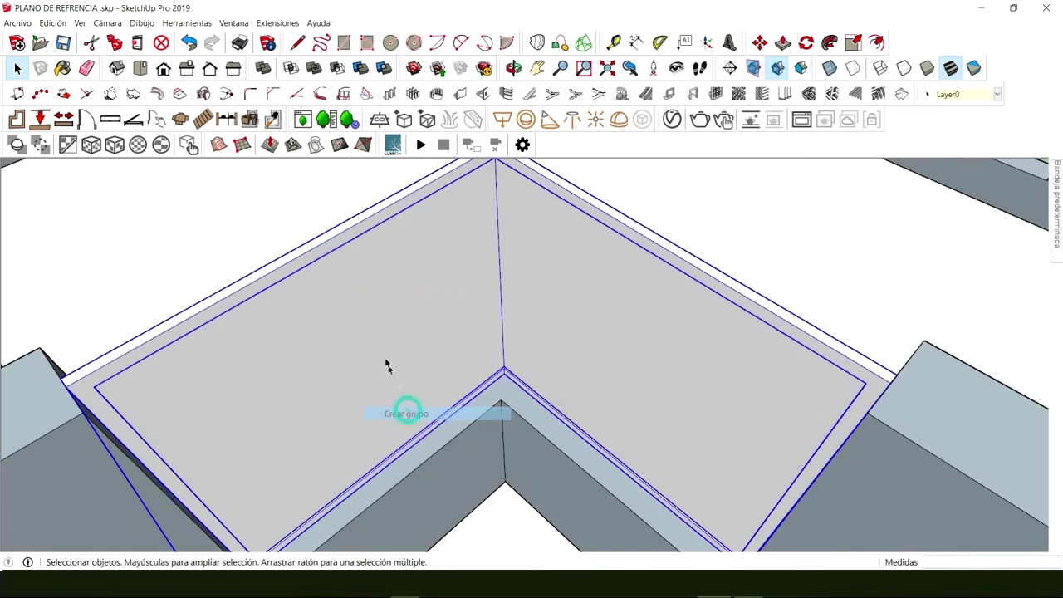
Step: Turn the grouped window into a component named "ventana comedor cocina esquinera"
{"action": "right_click", "coordinate": [374, 316]}
{"action": "left_click", "coordinate": [438, 403]}
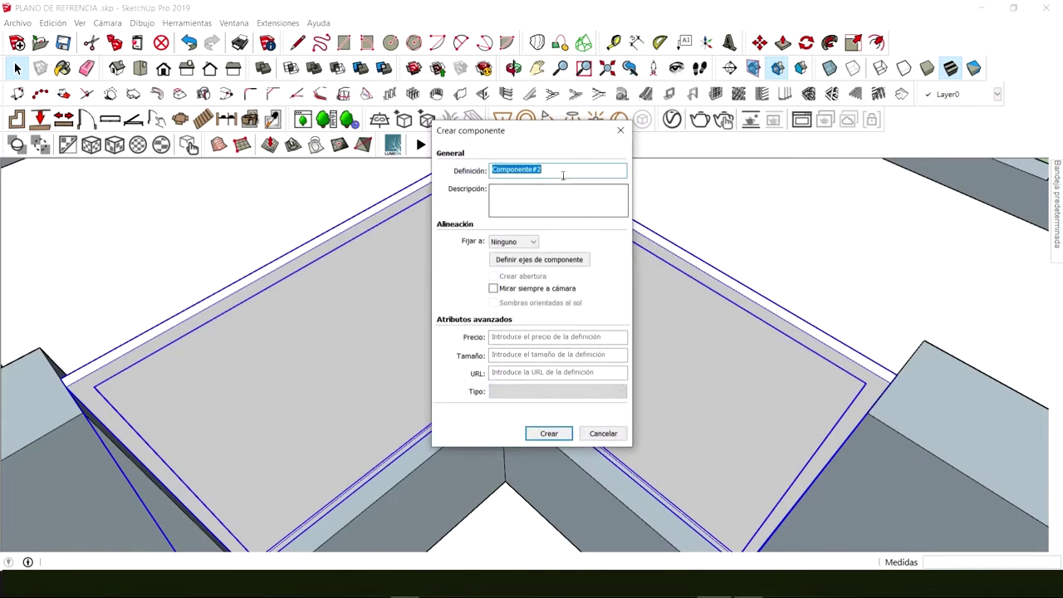
{"action": "left_click_drag", "start_coordinate": [548, 166], "coordinate": [431, 166]}
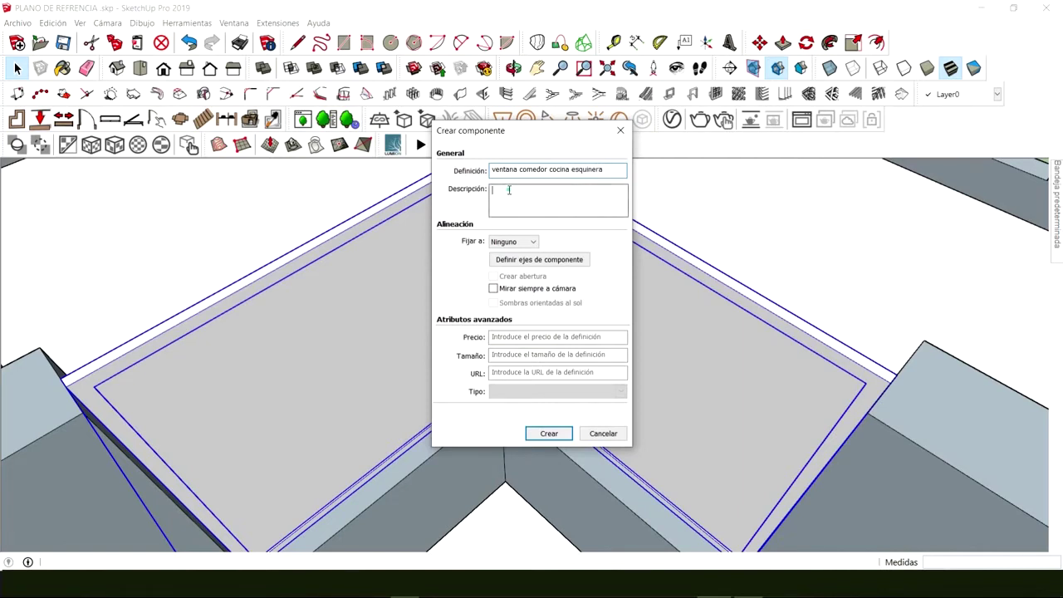
{"action": "left_click", "coordinate": [549, 434]}
Step: Draw a rectangle filling the narrow door opening, from its lower corner to the opposite upper corner
{"action": "scroll", "coordinate": [477, 389], "scroll_direction": "down", "scroll_amount": 5}
{"action": "middle_click_drag", "start_coordinate": [475, 387], "coordinate": [510, 430]}
{"action": "scroll", "coordinate": [389, 397], "scroll_direction": "down", "scroll_amount": 3}
{"action": "scroll", "coordinate": [550, 355], "scroll_direction": "up", "scroll_amount": 6}
{"action": "scroll", "coordinate": [498, 419], "scroll_direction": "up", "scroll_amount": 3}
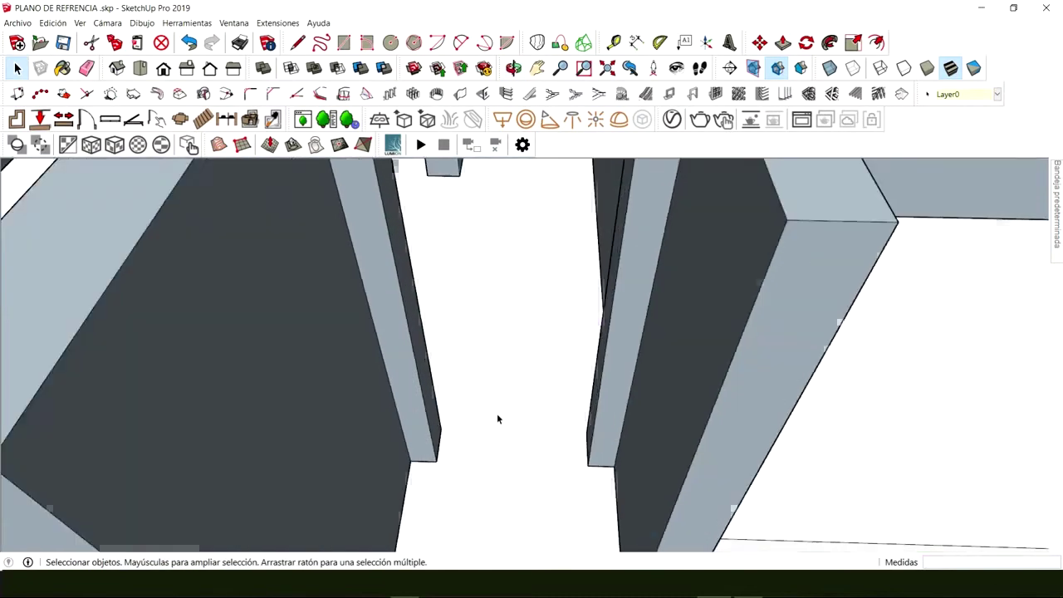
{"action": "scroll", "coordinate": [497, 419], "scroll_direction": "down", "scroll_amount": 2}
{"action": "scroll", "coordinate": [493, 406], "scroll_direction": "up", "scroll_amount": 1}
{"action": "scroll", "coordinate": [494, 407], "scroll_direction": "down", "scroll_amount": 1}
{"action": "key", "text": "r"}
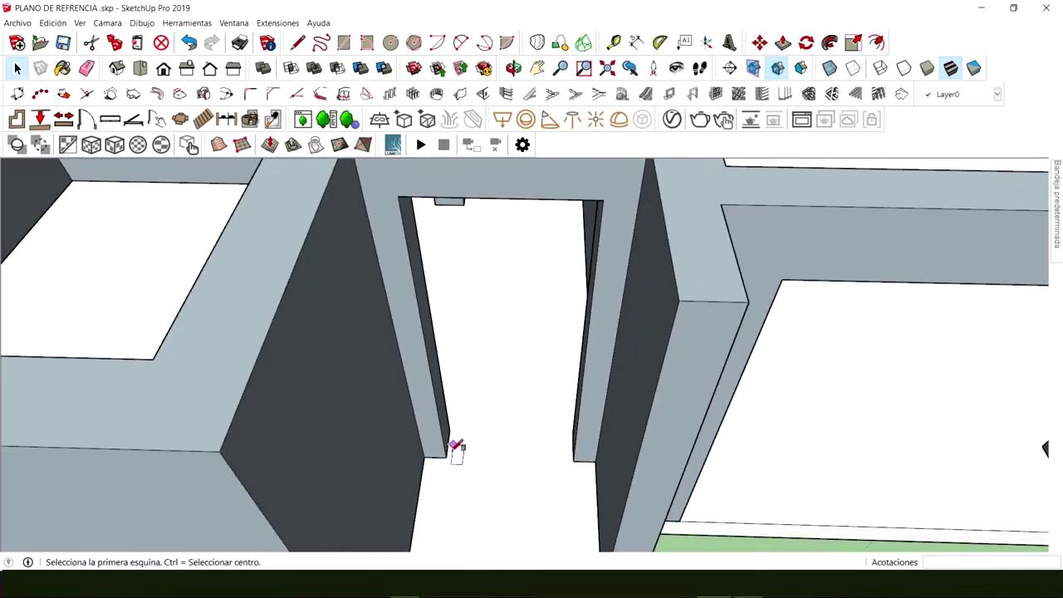
{"action": "left_click", "coordinate": [446, 458]}
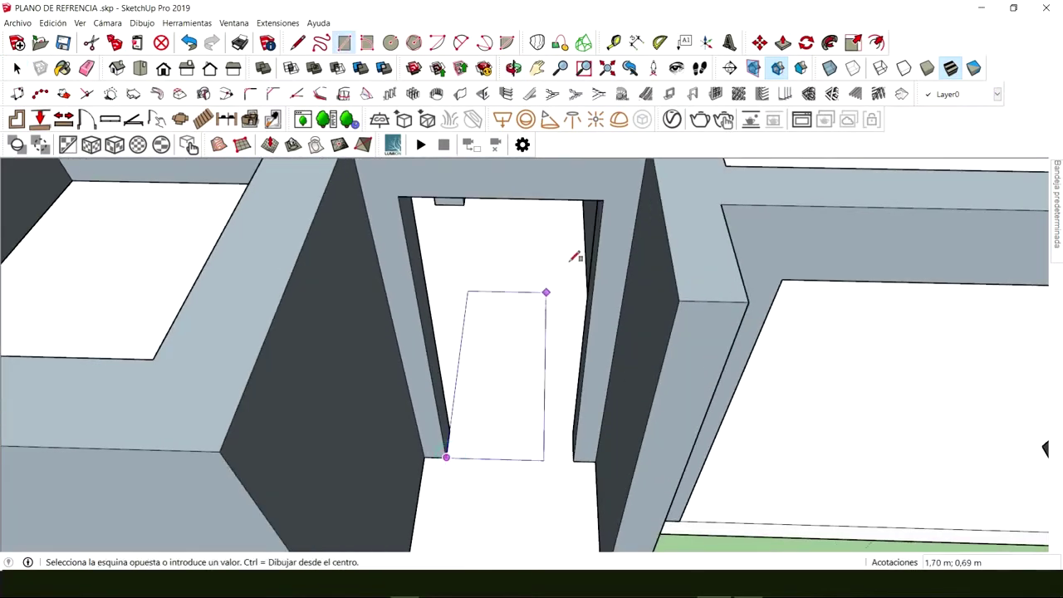
{"action": "left_click", "coordinate": [606, 197]}
{"action": "key", "text": "space"}
Step: Offset the outline of the door opening's face inward by about 0.04 m to mark the door frame
{"action": "scroll", "coordinate": [538, 374], "scroll_direction": "up", "scroll_amount": 3}
{"action": "middle_click_drag", "start_coordinate": [537, 370], "coordinate": [537, 368]}
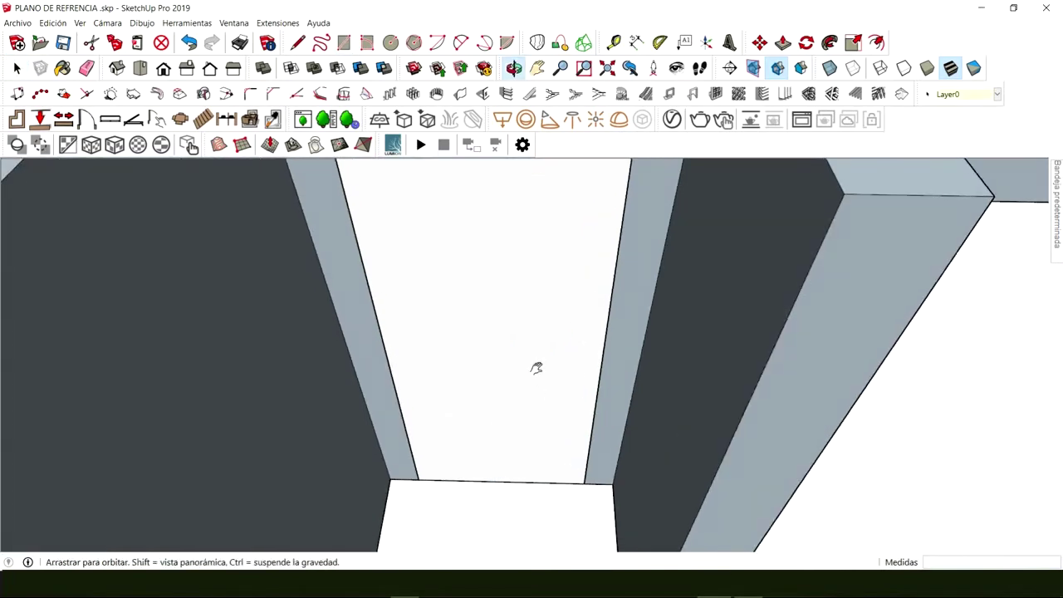
{"action": "scroll", "coordinate": [560, 404], "scroll_direction": "down", "scroll_amount": 2}
{"action": "key", "text": "space"}
{"action": "scroll", "coordinate": [565, 399], "scroll_direction": "down", "scroll_amount": 3}
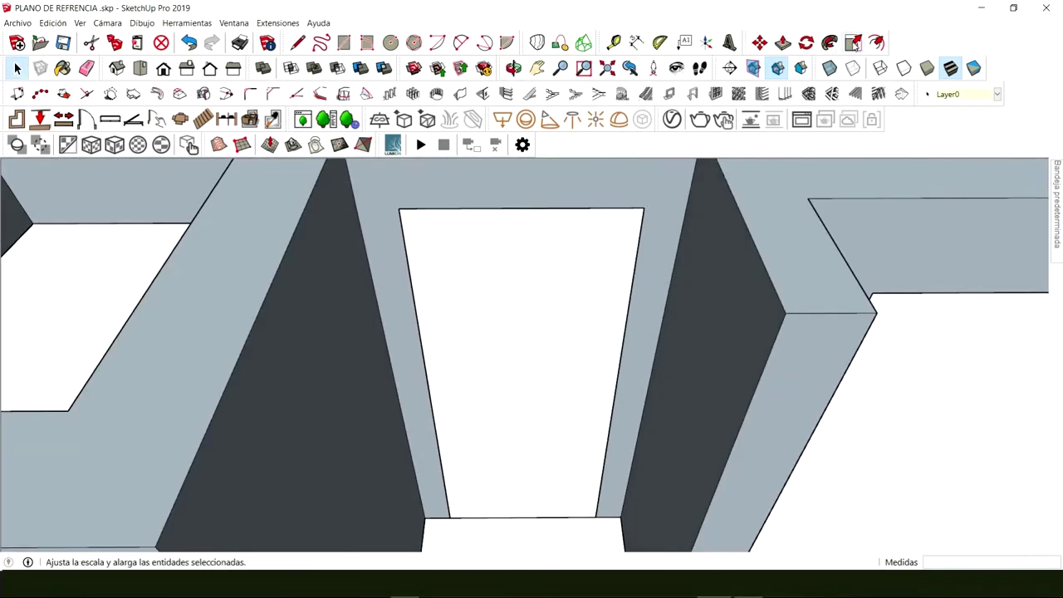
{"action": "left_click", "coordinate": [877, 42]}
{"action": "scroll", "coordinate": [530, 208], "scroll_direction": "up", "scroll_amount": 4}
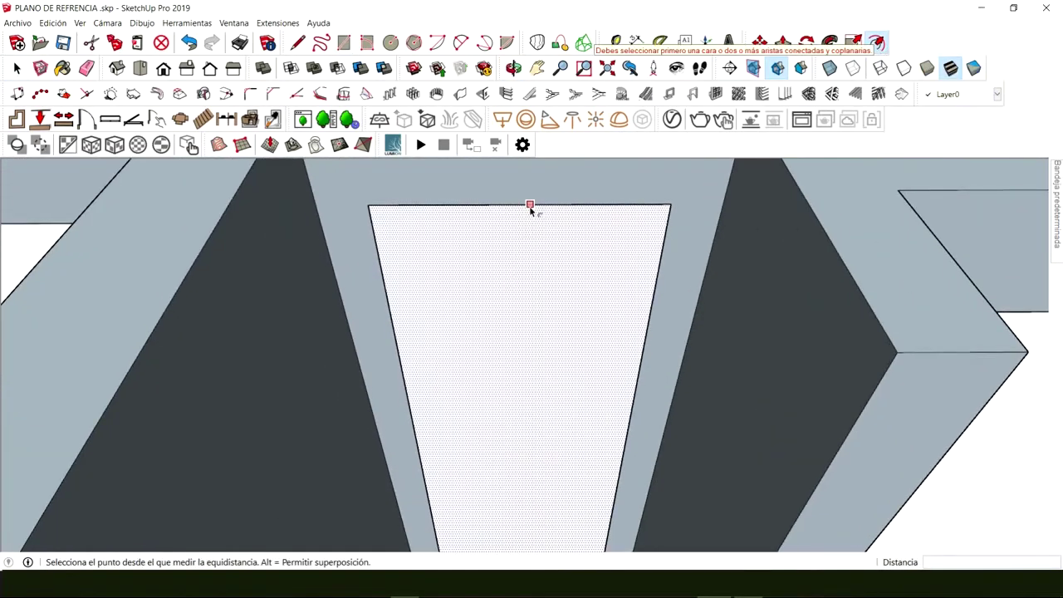
{"action": "left_click", "coordinate": [530, 209]}
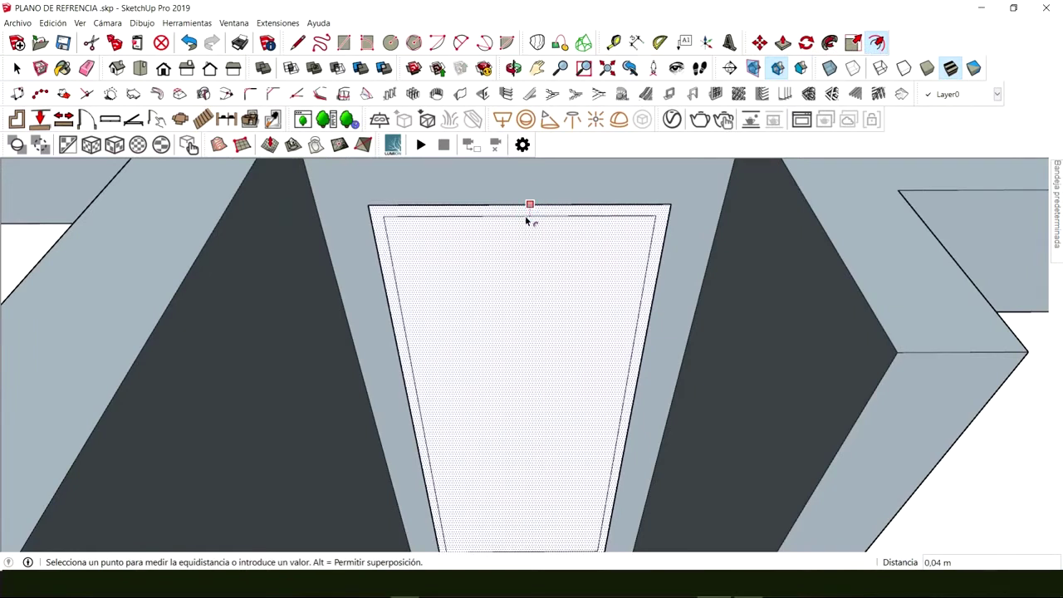
{"action": "left_click", "coordinate": [525, 215]}
{"action": "middle_click_drag", "start_coordinate": [505, 441], "coordinate": [480, 469]}
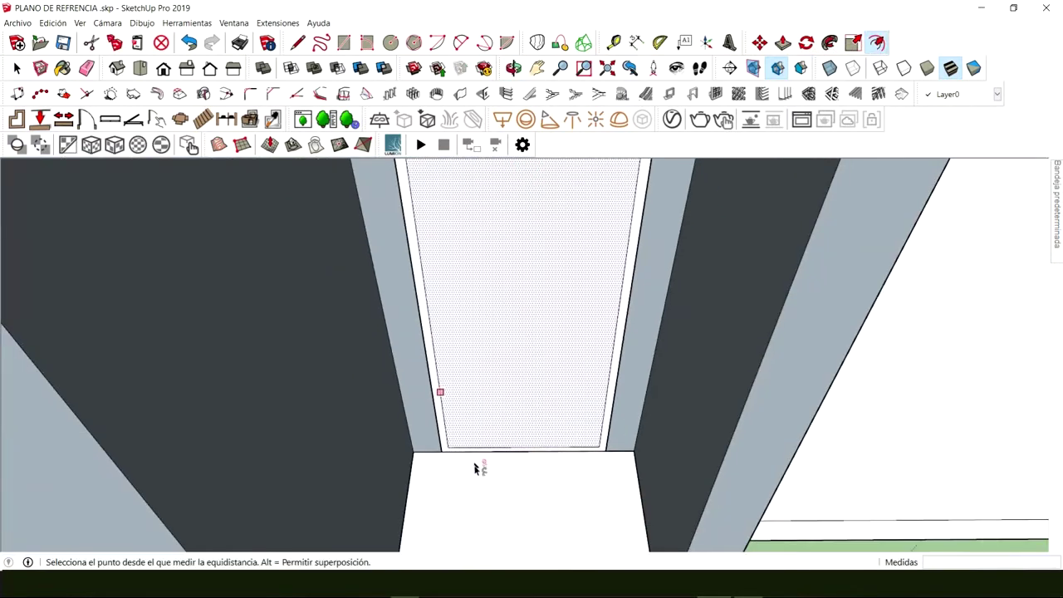
{"action": "key", "text": "space"}
Step: Move the lower edge of the inner outline down onto the bottom edge of the door opening
{"action": "scroll", "coordinate": [507, 448], "scroll_direction": "up", "scroll_amount": 5}
{"action": "left_click", "coordinate": [522, 447]}
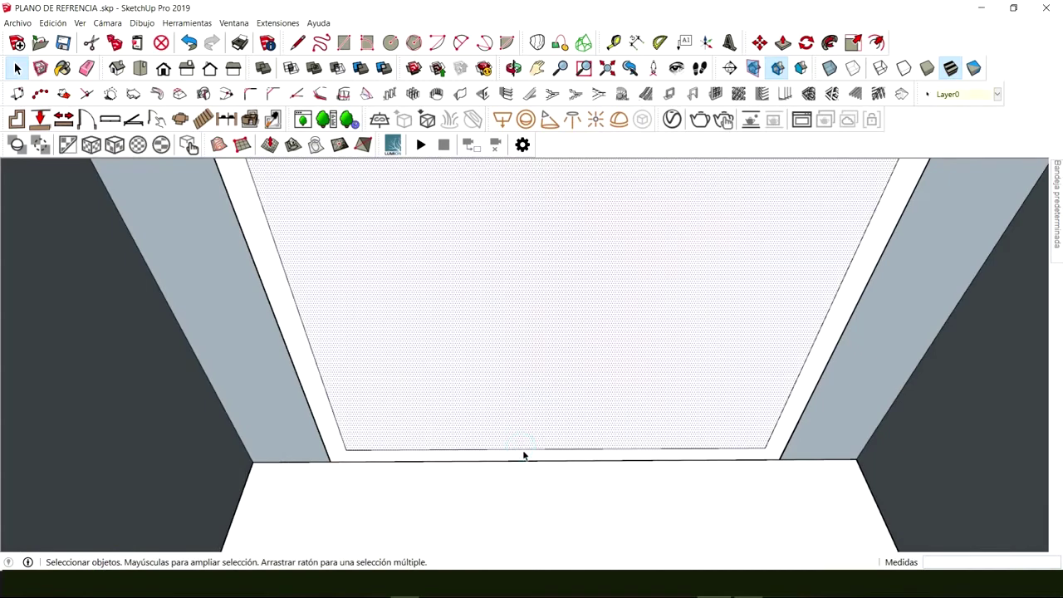
{"action": "left_click", "coordinate": [524, 451]}
{"action": "key", "text": "m"}
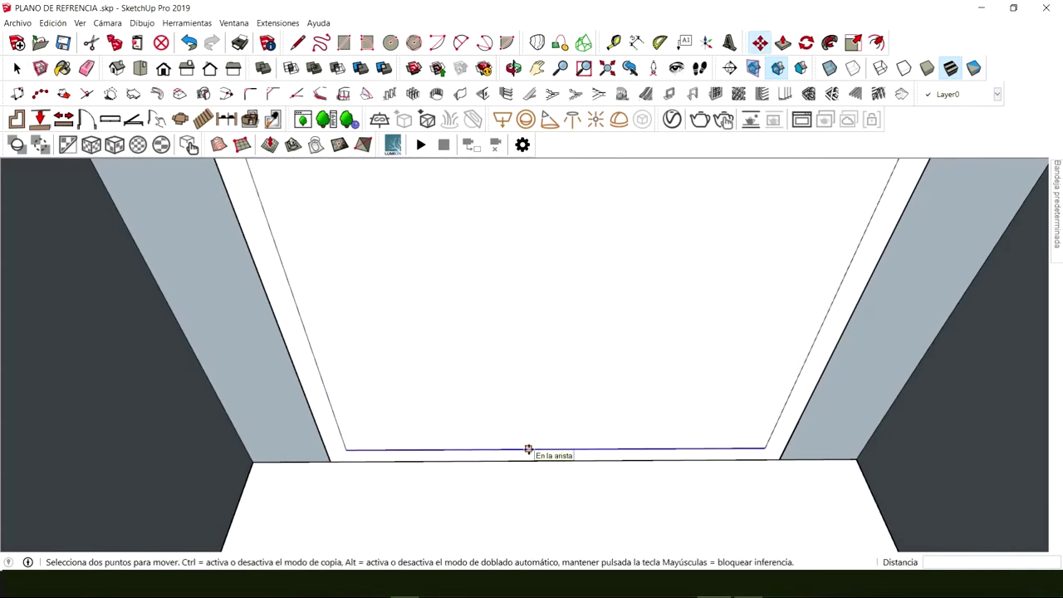
{"action": "left_click", "coordinate": [528, 450]}
{"action": "left_click", "coordinate": [528, 460]}
{"action": "key", "text": "space"}
Step: Push the door frame face by about 0.10 m to give the frame its depth in the opening
{"action": "middle_click_drag", "start_coordinate": [528, 460], "coordinate": [561, 294]}
{"action": "scroll", "coordinate": [561, 294], "scroll_direction": "up", "scroll_amount": 3}
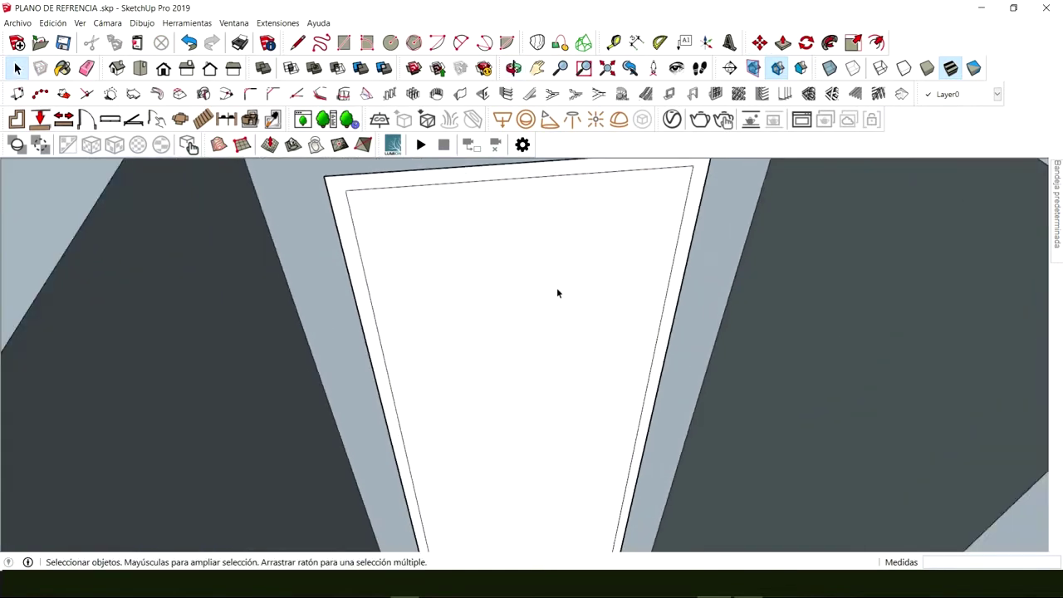
{"action": "key", "text": "p"}
{"action": "left_click", "coordinate": [563, 297]}
{"action": "middle_click_drag", "start_coordinate": [563, 297], "coordinate": [453, 240]}
{"action": "key", "text": "space"}
{"action": "key", "text": "p"}
{"action": "left_click", "coordinate": [398, 234]}
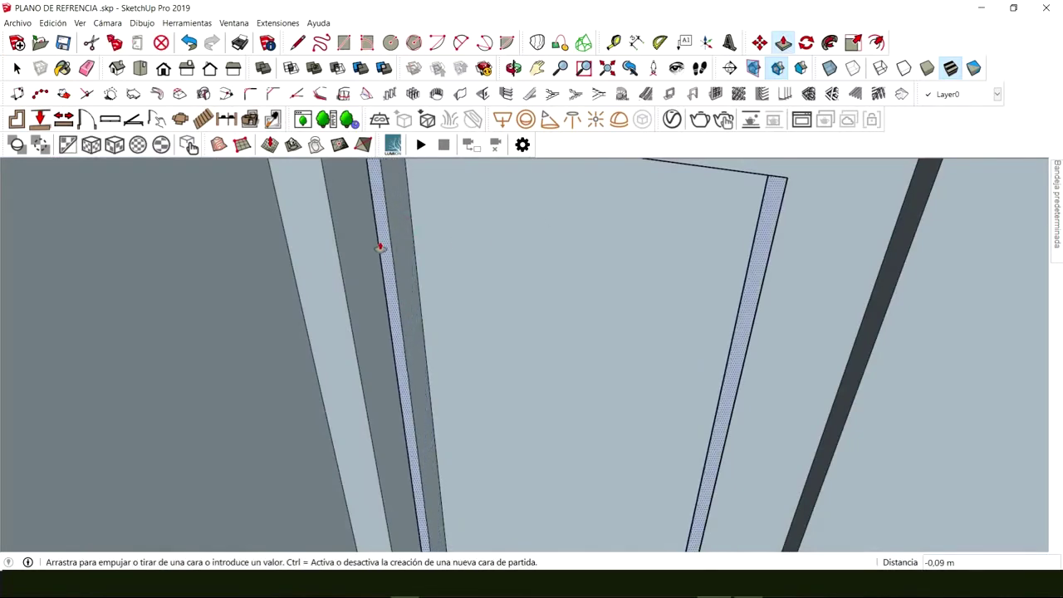
{"action": "left_click", "coordinate": [378, 248]}
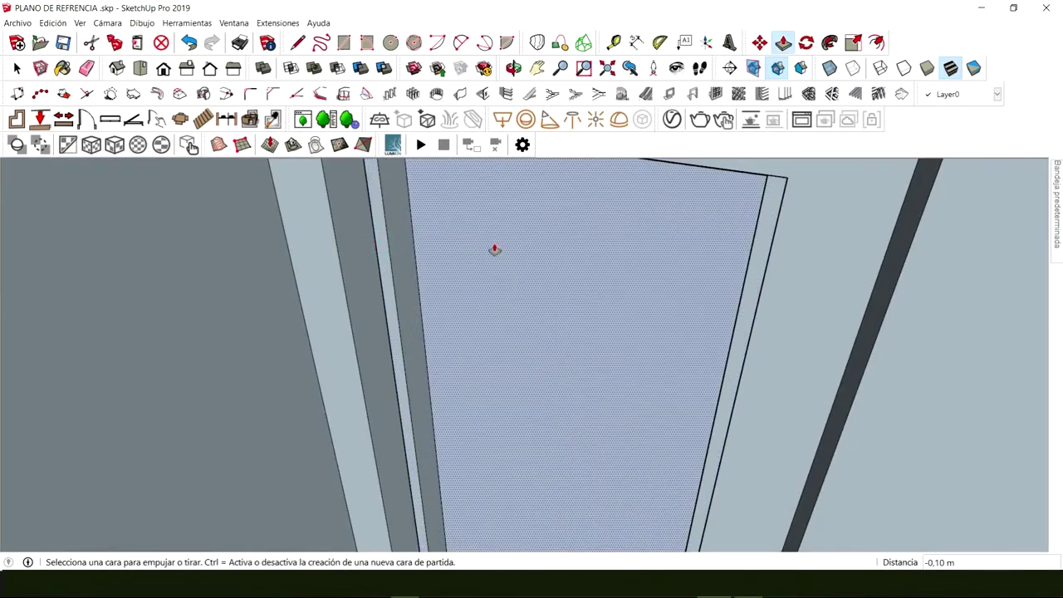
Step: Push the door leaf face inside the frame by about 0.07 m
{"action": "left_click", "coordinate": [493, 249]}
{"action": "middle_click_drag", "start_coordinate": [474, 252], "coordinate": [7, 243]}
{"action": "middle_click_drag", "start_coordinate": [622, 330], "coordinate": [394, 446]}
{"action": "scroll", "coordinate": [394, 446], "scroll_direction": "down", "scroll_amount": 2}
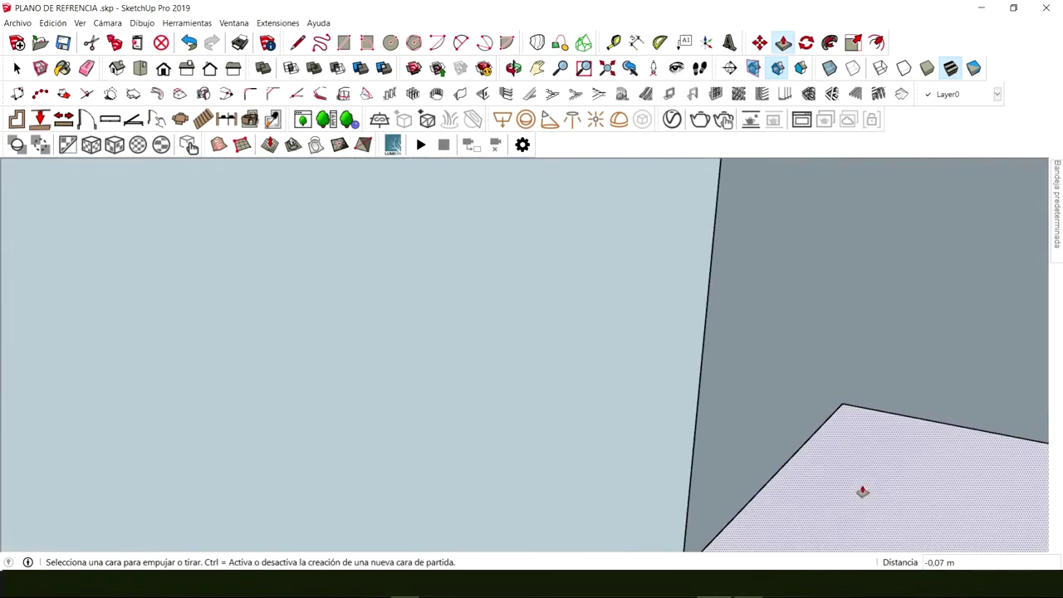
{"action": "middle_click_drag", "start_coordinate": [863, 492], "coordinate": [429, 444]}
{"action": "scroll", "coordinate": [506, 329], "scroll_direction": "up", "scroll_amount": 3}
{"action": "key", "text": "space"}
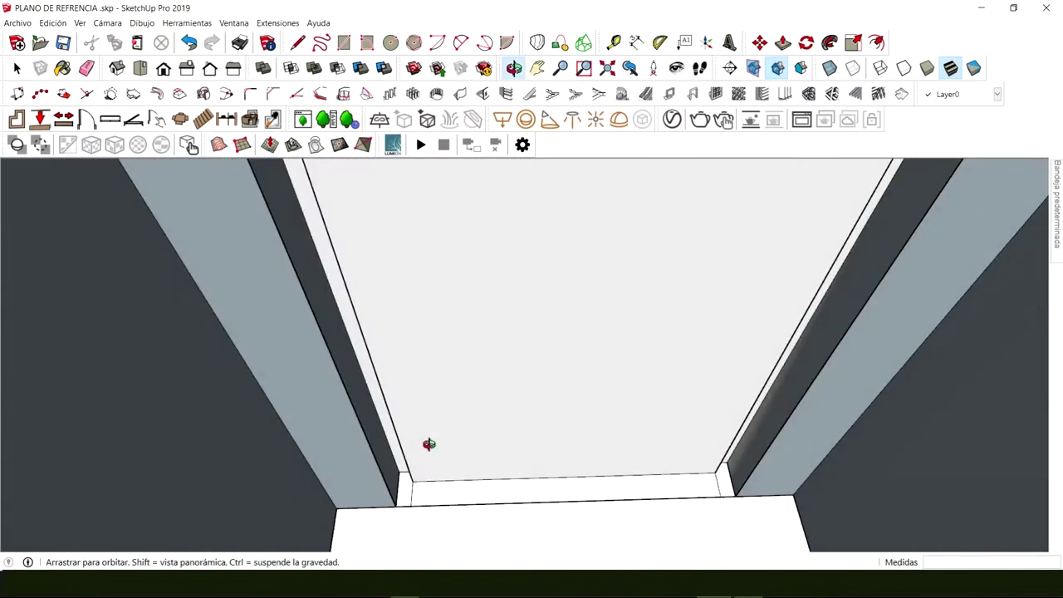
Step: Draw a vertical line about 2.20 m long from the bottom of the door opening up to its head
{"action": "key", "text": "l"}
{"action": "mouse_move", "coordinate": [610, 472]}
{"action": "middle_mouse_down"}
{"action": "mouse_move", "coordinate": [664, 482]}
{"action": "mouse_move", "coordinate": [643, 503]}
{"action": "mouse_move", "coordinate": [589, 507]}
{"action": "mouse_move", "coordinate": [603, 505]}
{"action": "middle_mouse_up"}
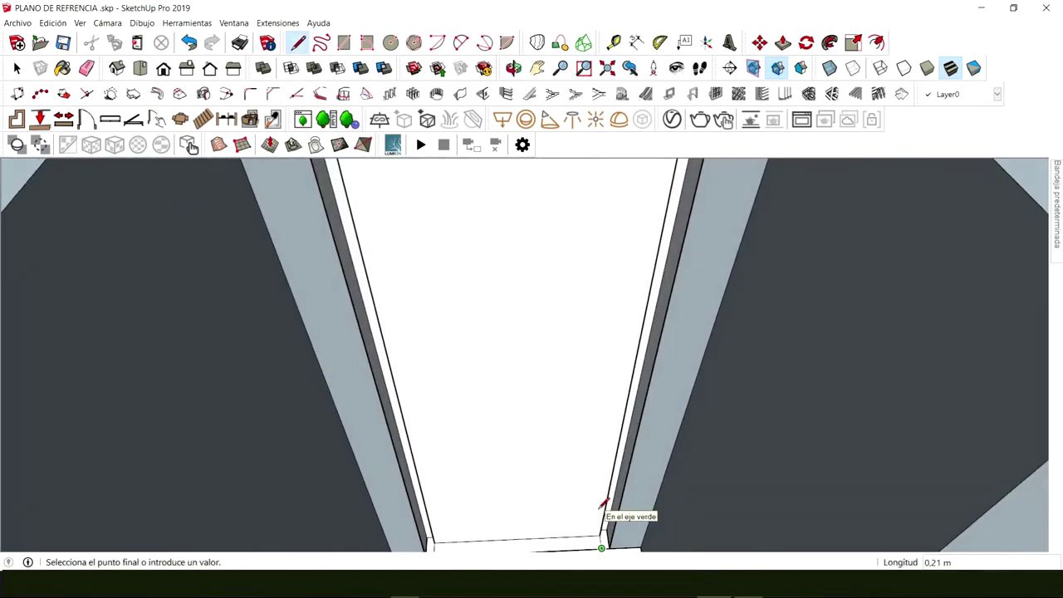
{"action": "mouse_move", "coordinate": [654, 276]}
{"action": "middle_mouse_down"}
{"action": "mouse_move", "coordinate": [605, 385]}
{"action": "mouse_move", "coordinate": [622, 275]}
{"action": "mouse_move", "coordinate": [620, 169]}
{"action": "middle_mouse_up"}
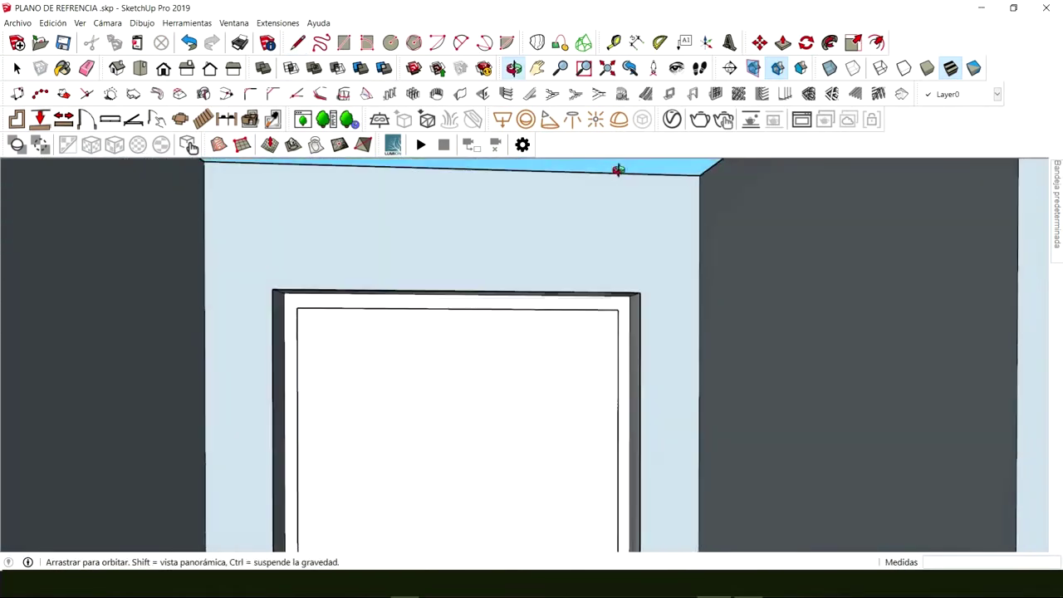
{"action": "left_click", "coordinate": [619, 292]}
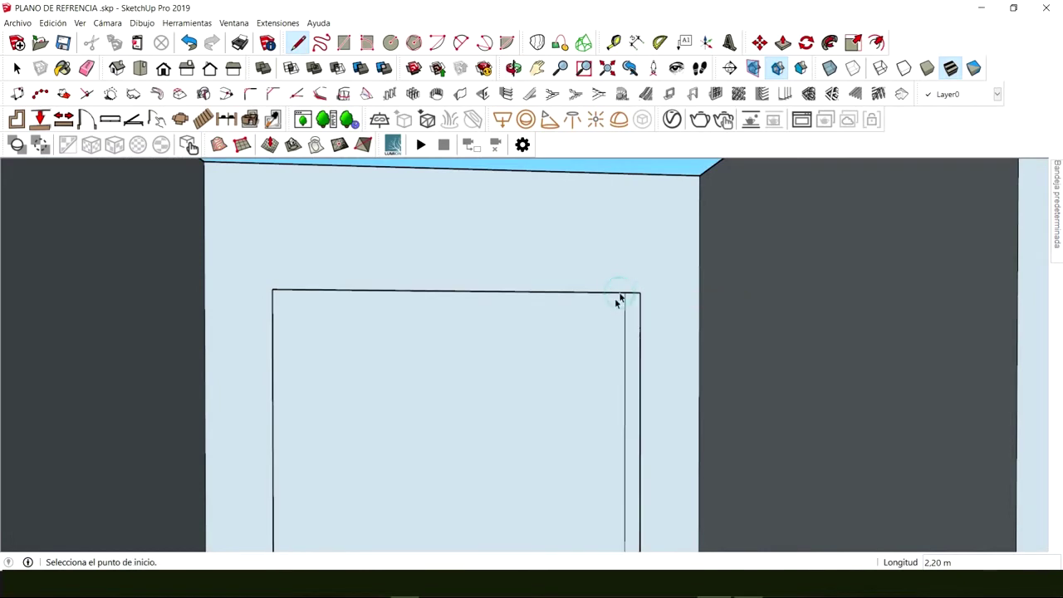
Step: Draw a second vertical line down the opposite side of the door face, slightly inside its edge
{"action": "key", "text": "space"}
{"action": "mouse_move", "coordinate": [617, 301]}
{"action": "middle_mouse_down"}
{"action": "mouse_move", "coordinate": [531, 421]}
{"action": "mouse_move", "coordinate": [565, 325]}
{"action": "mouse_move", "coordinate": [520, 425]}
{"action": "mouse_move", "coordinate": [581, 280]}
{"action": "mouse_move", "coordinate": [524, 456]}
{"action": "middle_mouse_up"}
{"action": "key", "text": "l"}
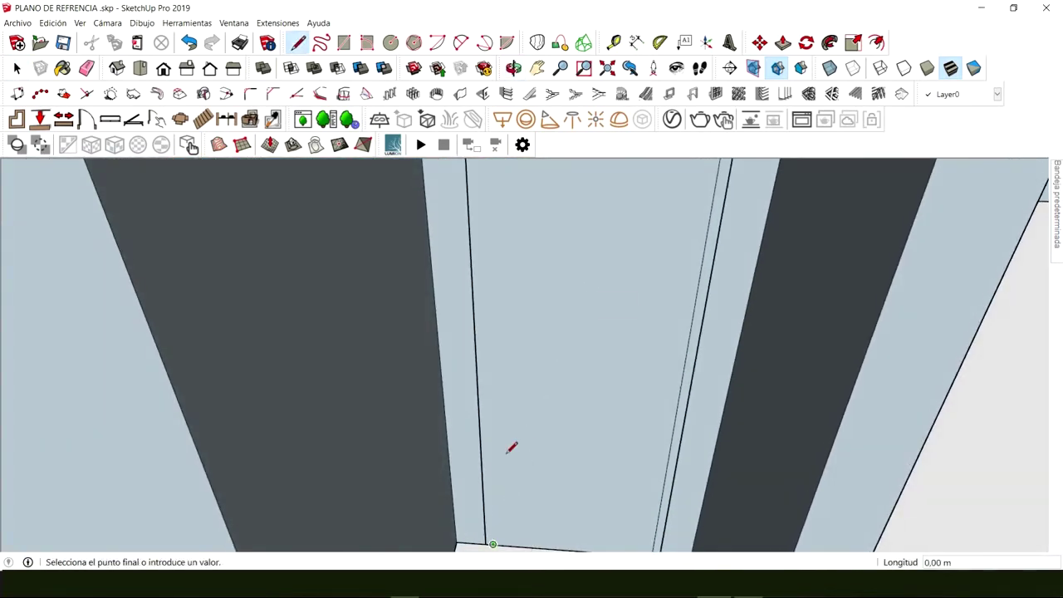
{"action": "middle_click_drag", "start_coordinate": [498, 238], "coordinate": [499, 321]}
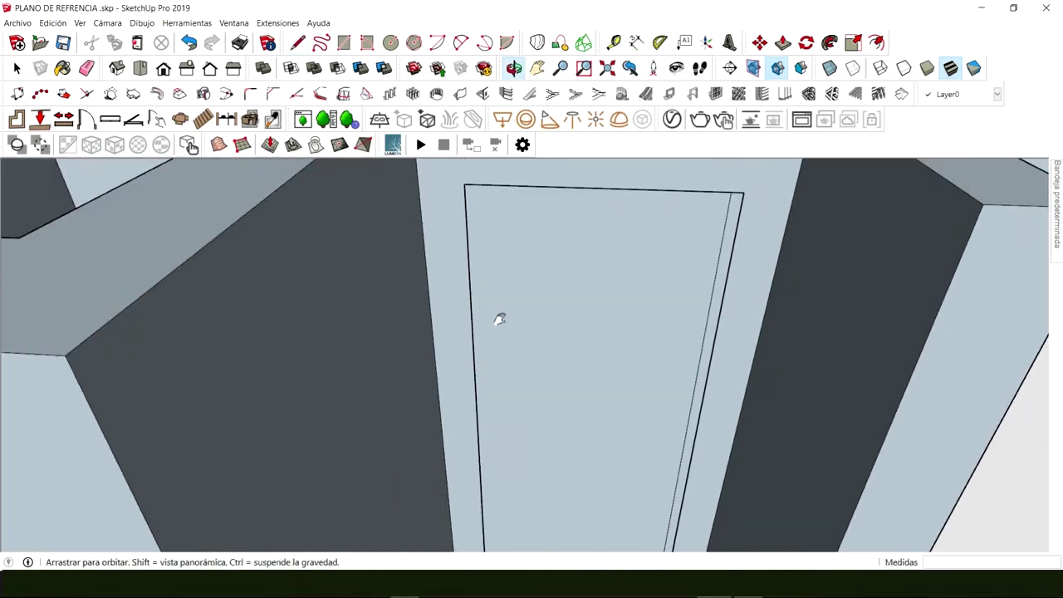
{"action": "left_click", "coordinate": [487, 187]}
{"action": "key", "text": "c"}
{"action": "key", "text": "l"}
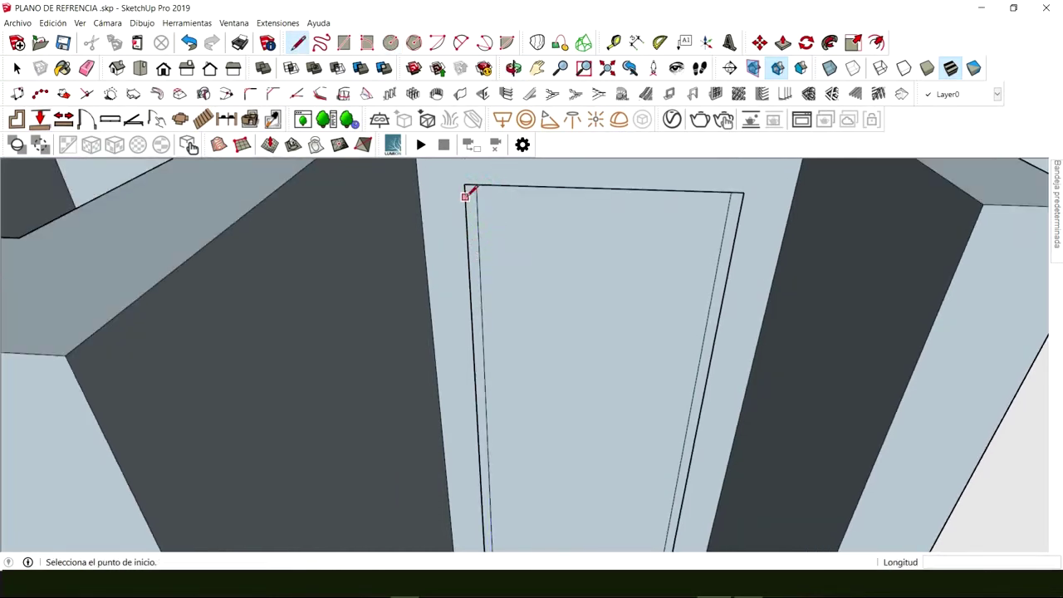
Step: Connect the two vertical lines with a horizontal line just below the door head to complete the frame outline
{"action": "left_click", "coordinate": [476, 201]}
{"action": "left_click", "coordinate": [729, 208]}
{"action": "key", "text": "space"}
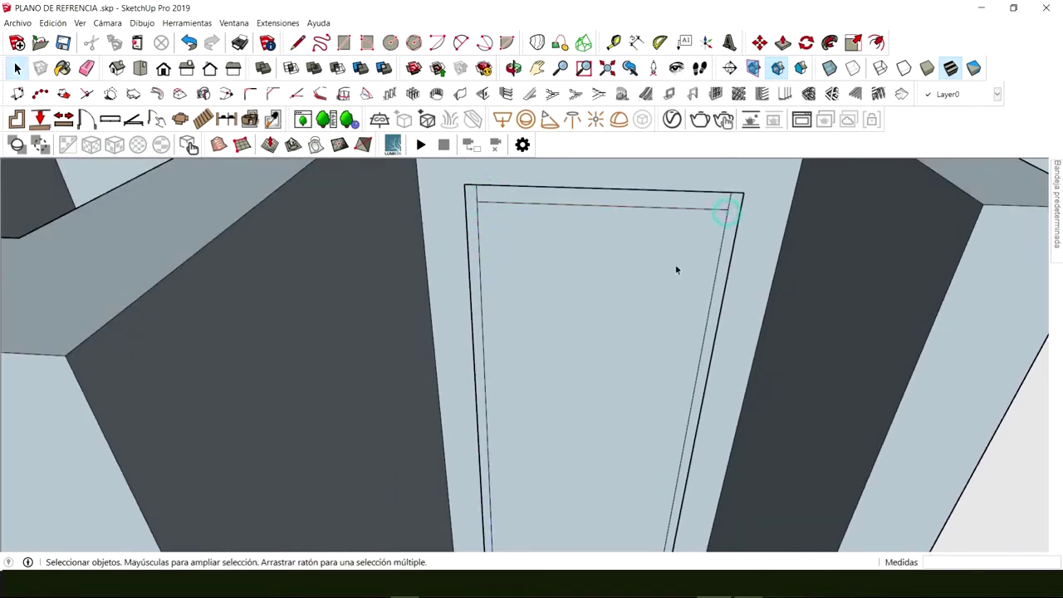
Step: Push the door leaf face inside the new frame outline by about 0.04 m
{"action": "left_click", "coordinate": [632, 261]}
{"action": "key", "text": "p"}
{"action": "double_click", "coordinate": [633, 281]}
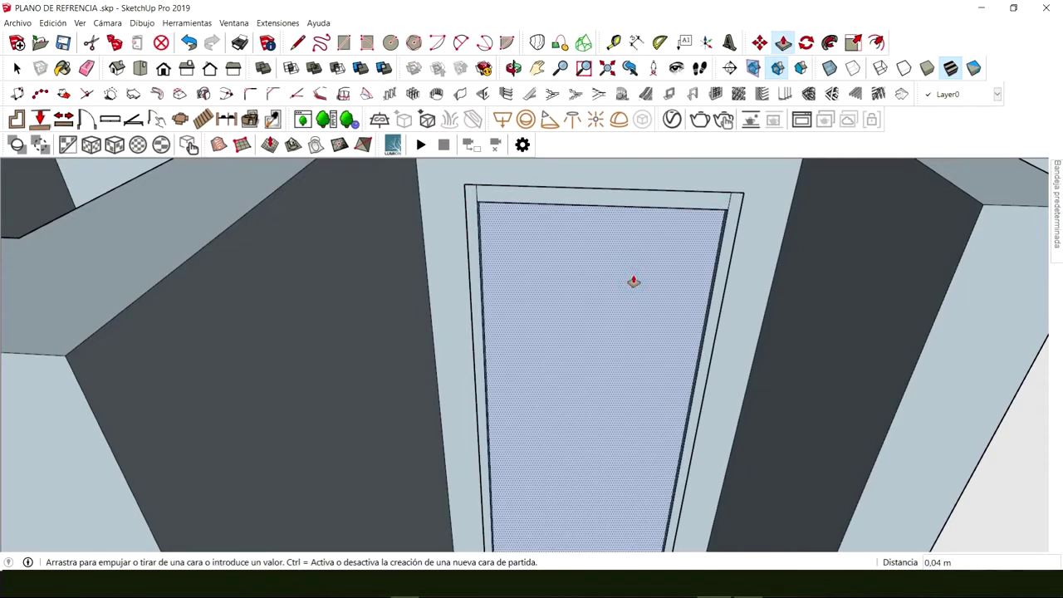
Step: Select all the connected geometry of the door leaf and frame and make it a group
{"action": "key", "text": "space"}
{"action": "middle_click_drag", "start_coordinate": [633, 275], "coordinate": [608, 259]}
{"action": "left_click", "coordinate": [585, 212]}
{"action": "triple_click", "coordinate": [585, 213]}
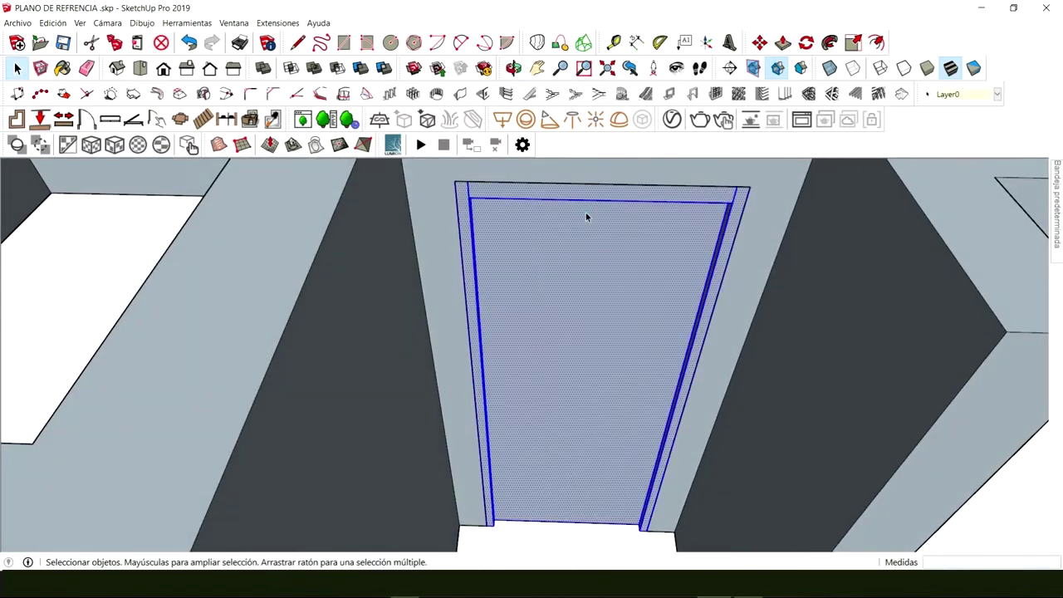
{"action": "right_click", "coordinate": [586, 213]}
{"action": "left_click", "coordinate": [637, 319]}
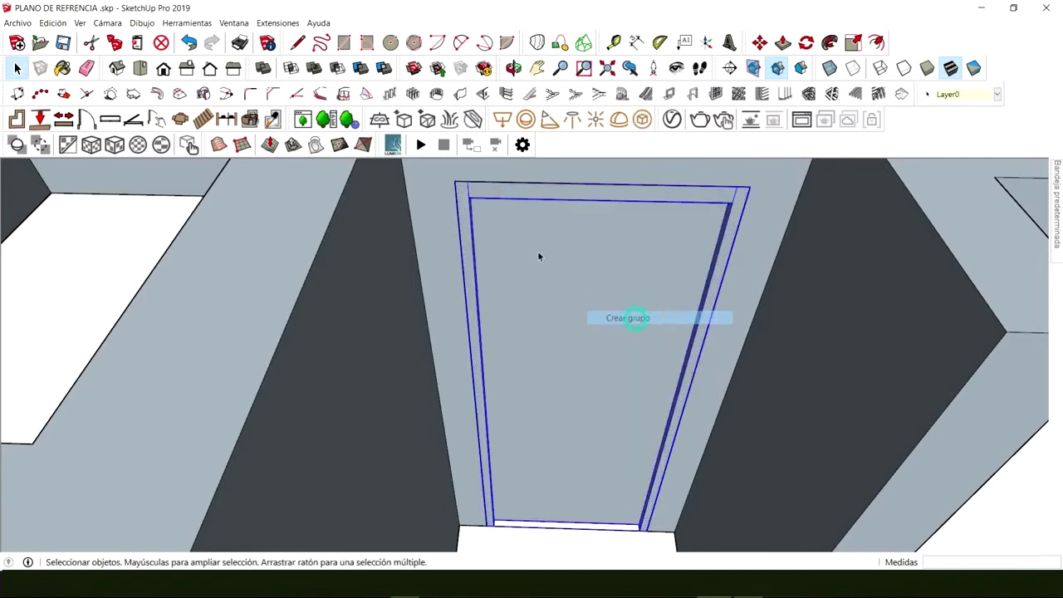
Step: Open the door group for editing and push the door leaf face on its reverse side
{"action": "middle_click_drag", "start_coordinate": [538, 253], "coordinate": [545, 331]}
{"action": "double_click", "coordinate": [538, 323]}
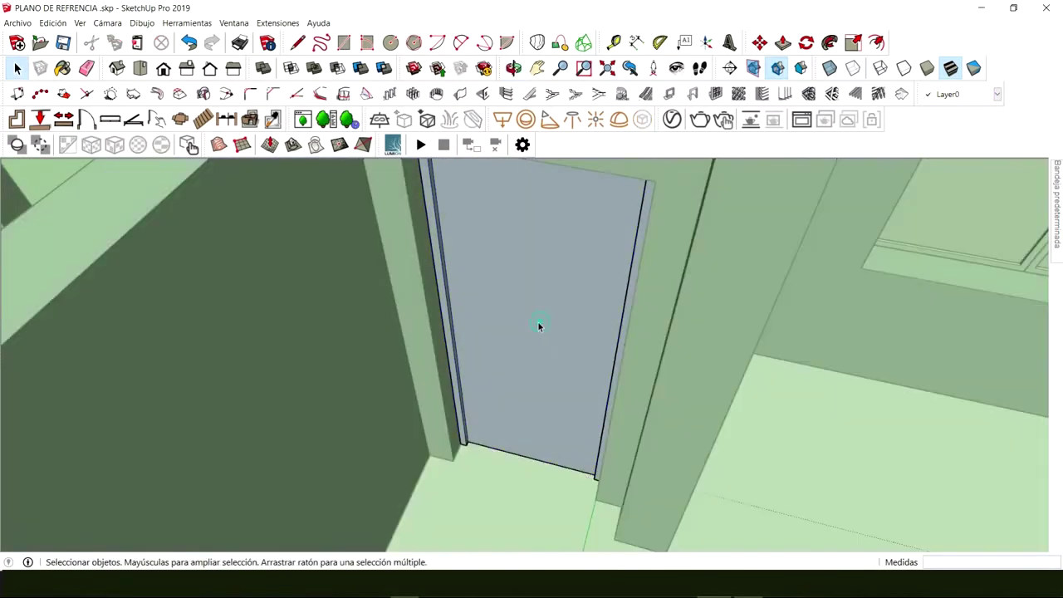
{"action": "scroll", "coordinate": [538, 317], "scroll_direction": "up", "scroll_amount": 4}
{"action": "key", "text": "p"}
{"action": "left_click", "coordinate": [551, 278]}
{"action": "left_click", "coordinate": [550, 278]}
{"action": "key", "text": "space"}
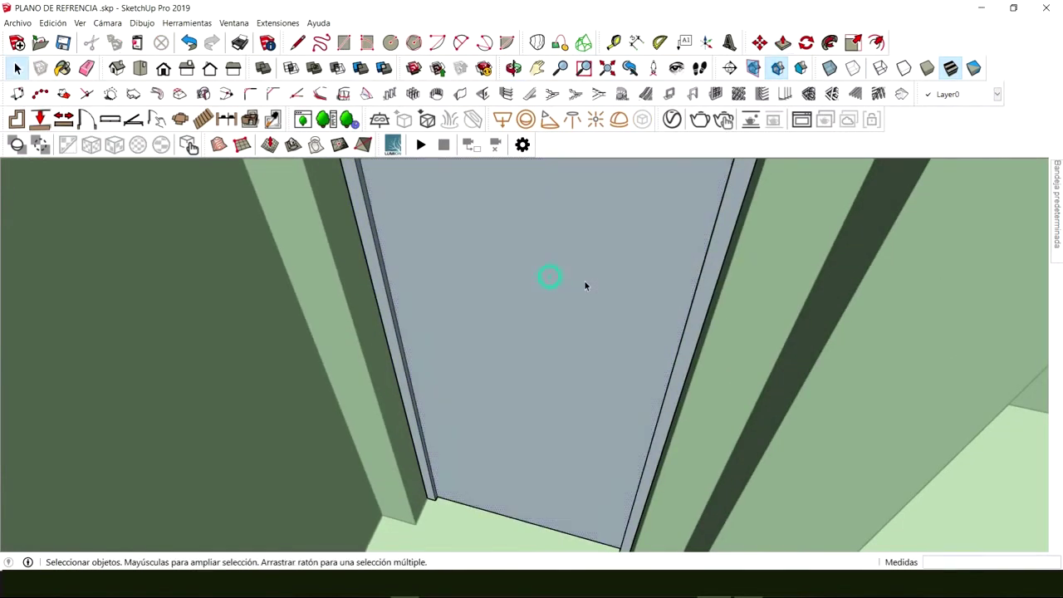
Step: On the front of the door leaf, draw a knob circle of about 0.03 m radius close to the frame
{"action": "middle_click_drag", "start_coordinate": [586, 285], "coordinate": [3, 329]}
{"action": "middle_click_drag", "start_coordinate": [384, 314], "coordinate": [421, 374]}
{"action": "scroll", "coordinate": [411, 391], "scroll_direction": "up", "scroll_amount": 3}
{"action": "scroll", "coordinate": [406, 382], "scroll_direction": "down", "scroll_amount": 1}
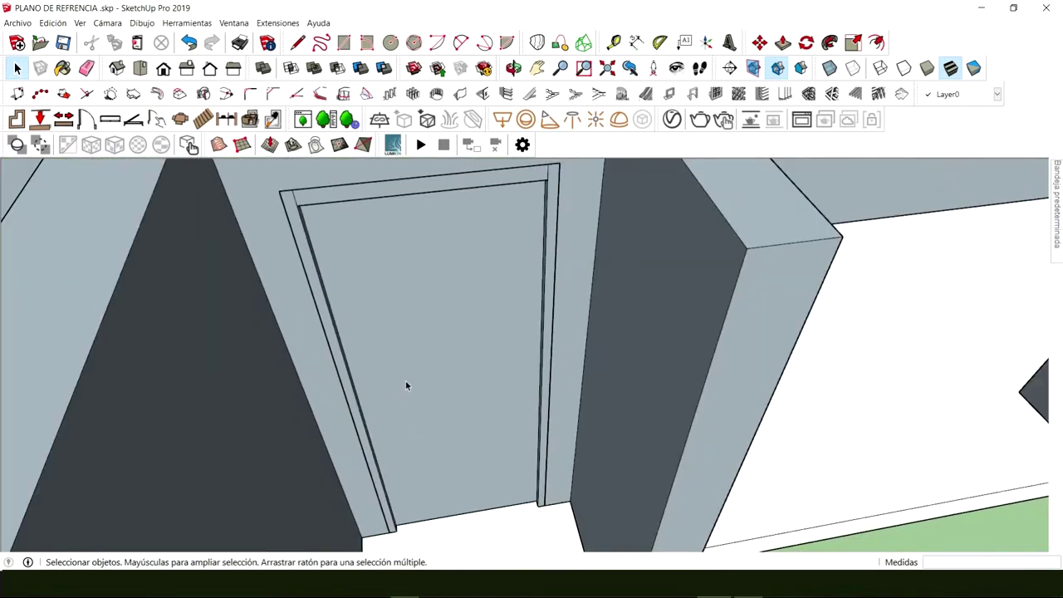
{"action": "scroll", "coordinate": [369, 424], "scroll_direction": "up", "scroll_amount": 4}
{"action": "middle_click_drag", "start_coordinate": [352, 353], "coordinate": [404, 325]}
{"action": "scroll", "coordinate": [413, 349], "scroll_direction": "up", "scroll_amount": 2}
{"action": "left_click", "coordinate": [412, 344]}
{"action": "scroll", "coordinate": [421, 357], "scroll_direction": "up", "scroll_amount": 1}
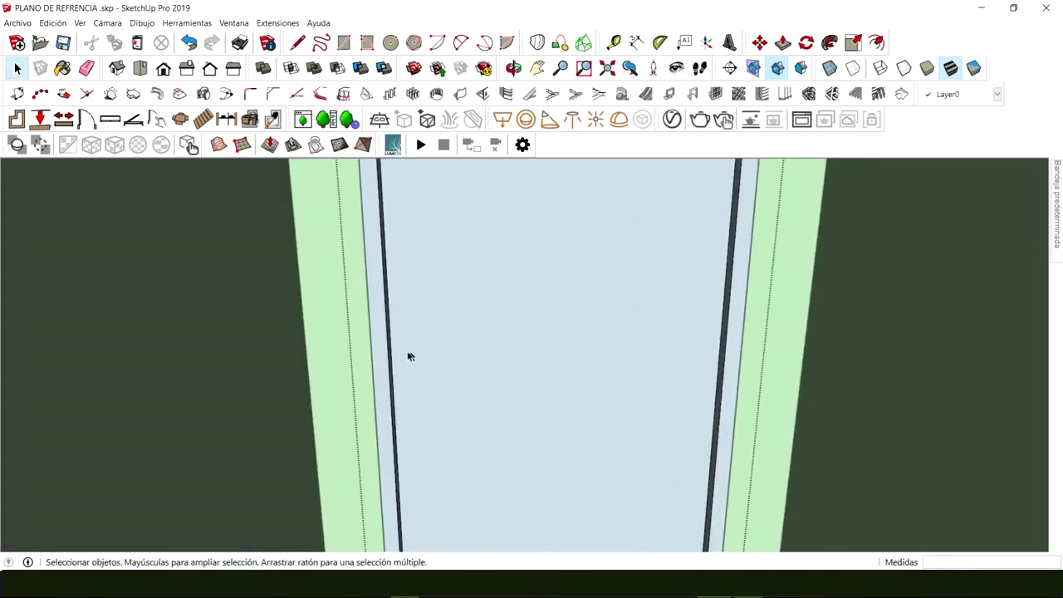
{"action": "key", "text": "c"}
{"action": "left_click", "coordinate": [407, 357]}
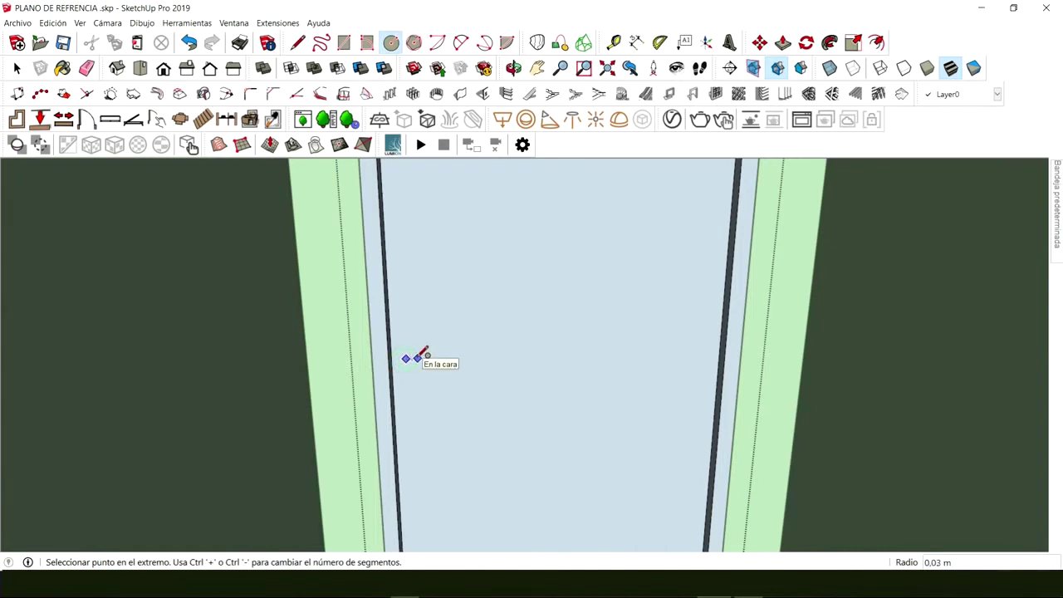
{"action": "left_click", "coordinate": [418, 358]}
{"action": "key", "text": "space"}
Step: Extrude the knob circle out from the door leaf and finish editing the door group
{"action": "key", "text": "p"}
{"action": "left_click", "coordinate": [406, 357]}
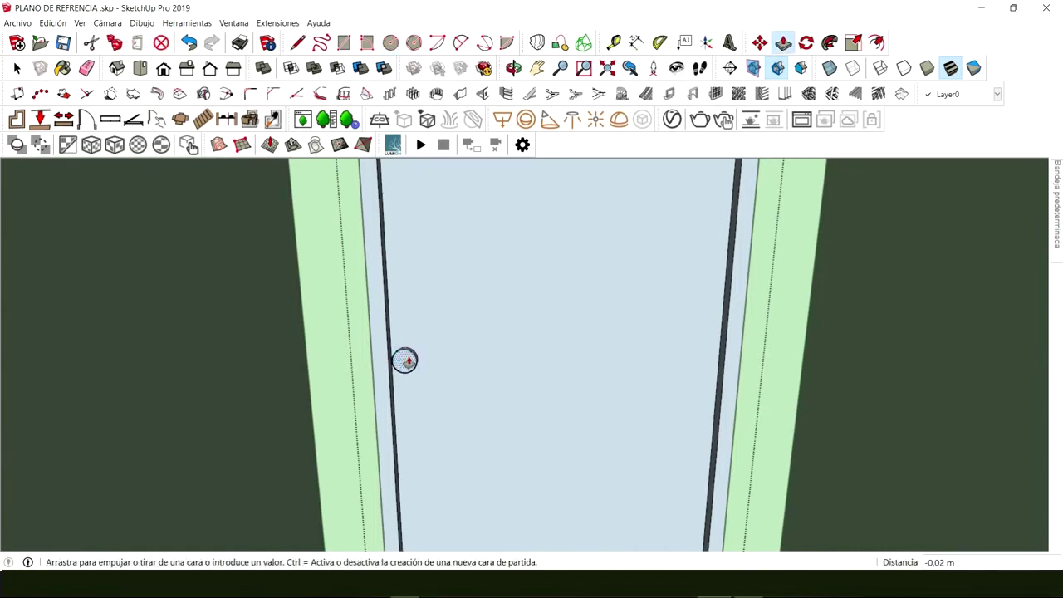
{"action": "left_click", "coordinate": [387, 339]}
{"action": "key", "text": "space"}
{"action": "scroll", "coordinate": [457, 346], "scroll_direction": "down", "scroll_amount": 4}
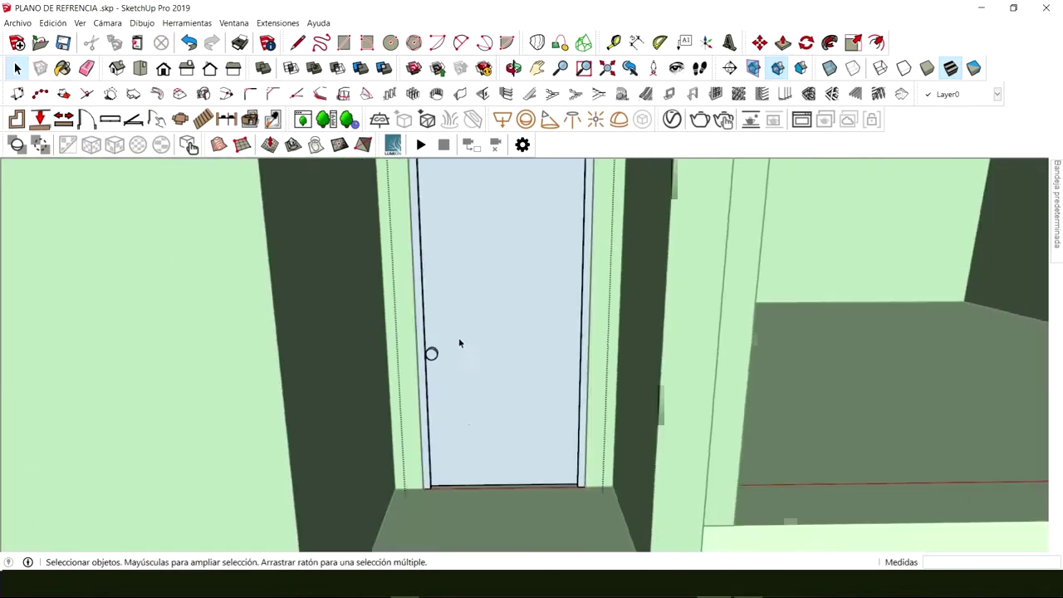
{"action": "middle_click_drag", "start_coordinate": [458, 337], "coordinate": [455, 381]}
{"action": "scroll", "coordinate": [459, 380], "scroll_direction": "down", "scroll_amount": 1}
{"action": "key", "text": "Escape"}
{"action": "middle_click_drag", "start_coordinate": [482, 301], "coordinate": [486, 359]}
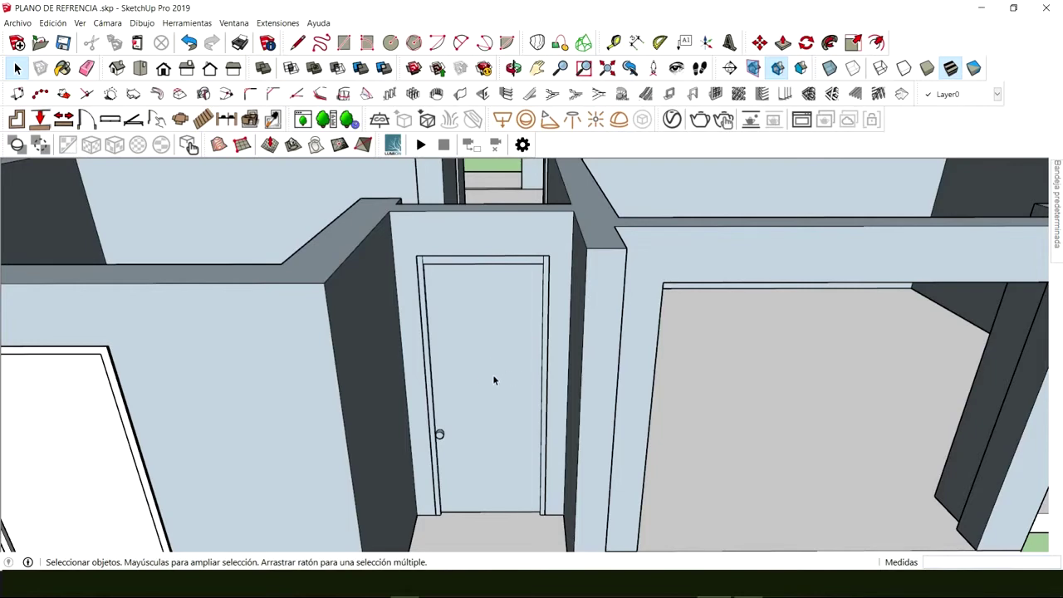
Step: Turn the door group into a component named PUERTA ENTRADA PRINCIPAL
{"action": "left_click", "coordinate": [483, 378]}
{"action": "middle_click_drag", "start_coordinate": [467, 366], "coordinate": [484, 395]}
{"action": "right_click", "coordinate": [485, 395]}
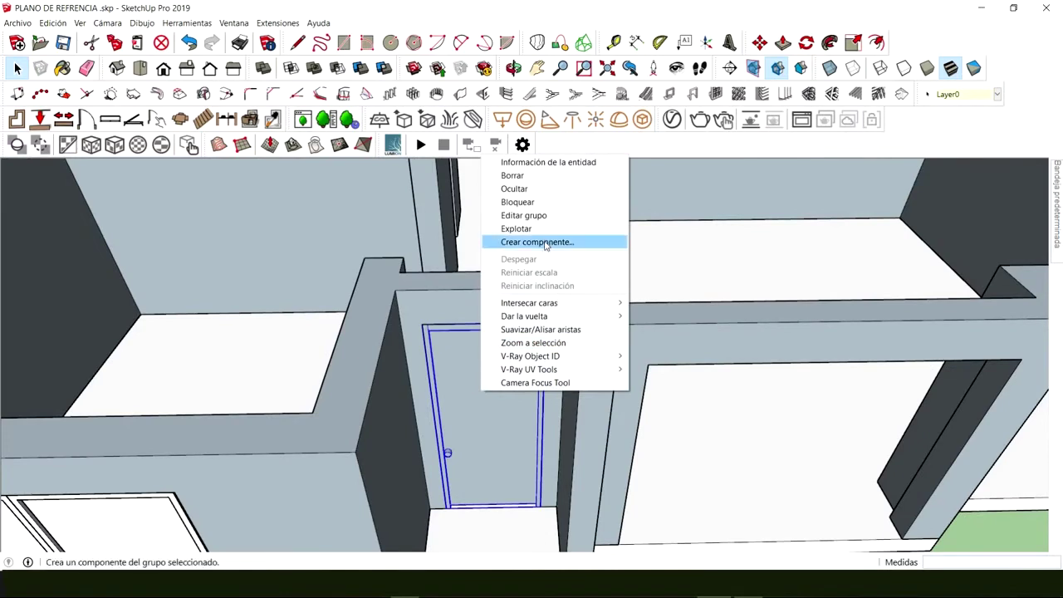
{"action": "left_click", "coordinate": [545, 242]}
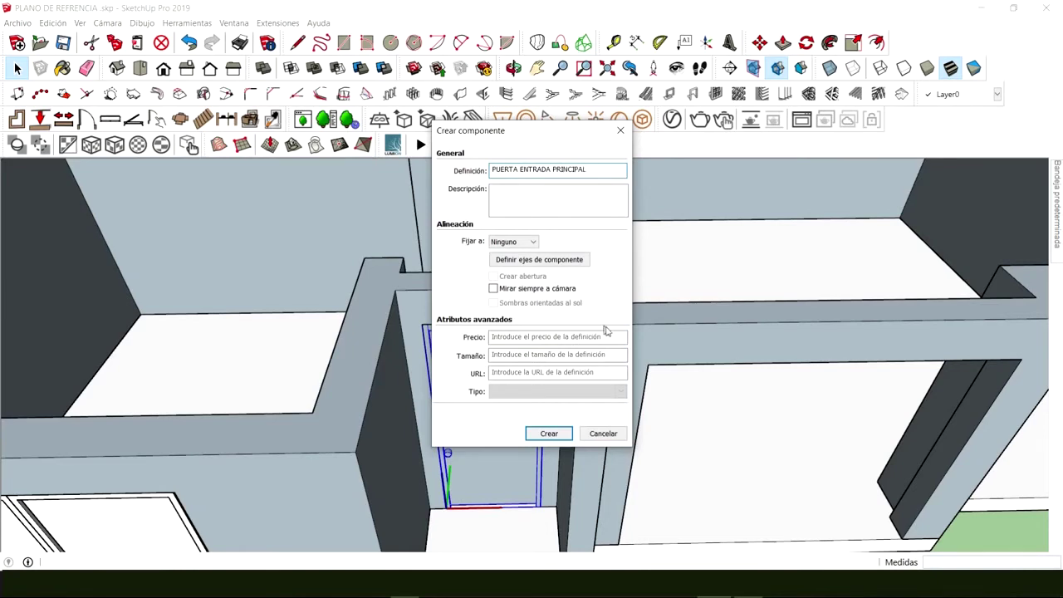
{"action": "left_click", "coordinate": [551, 433]}
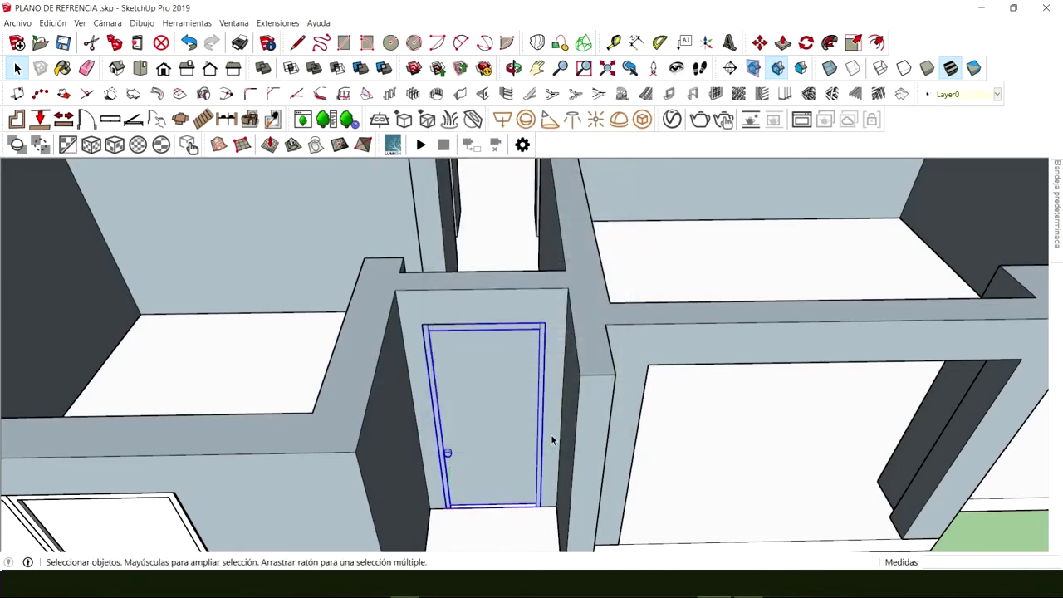
Step: Examine the ground-floor model from several sides, checking its doors, windows and interior openings
{"action": "scroll", "coordinate": [473, 374], "scroll_direction": "down", "scroll_amount": 6}
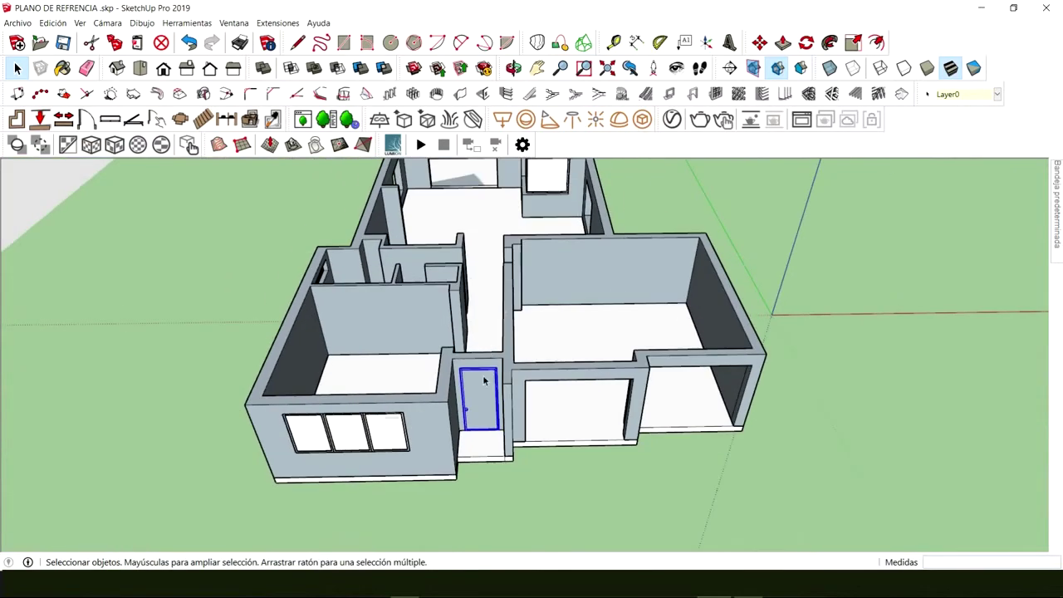
{"action": "middle_click_drag", "start_coordinate": [486, 380], "coordinate": [288, 361]}
{"action": "middle_click_drag", "start_coordinate": [485, 317], "coordinate": [202, 441]}
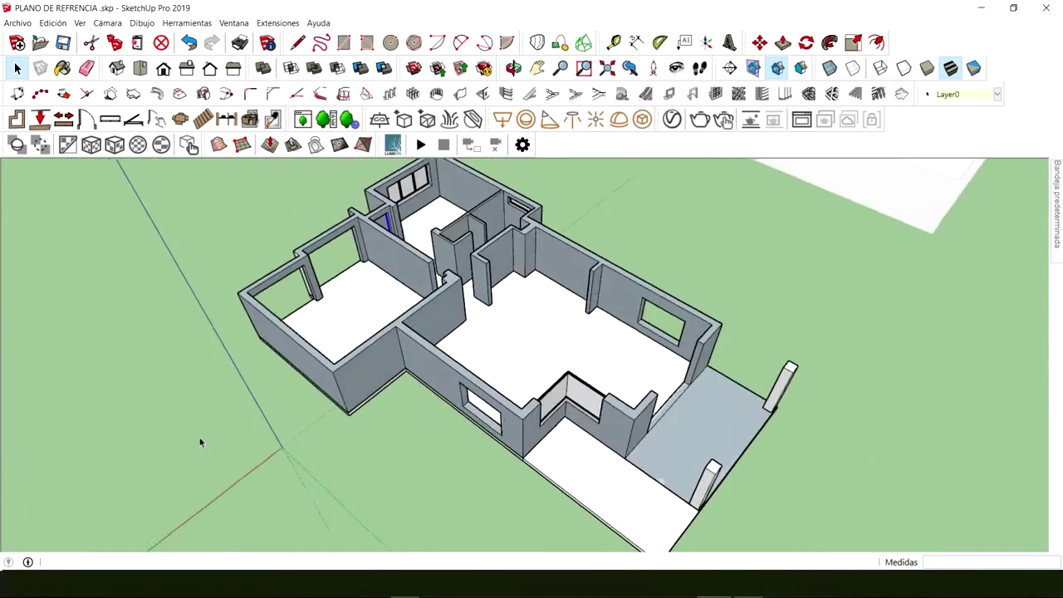
{"action": "middle_click_drag", "start_coordinate": [366, 332], "coordinate": [516, 397]}
{"action": "scroll", "coordinate": [397, 393], "scroll_direction": "up", "scroll_amount": 6}
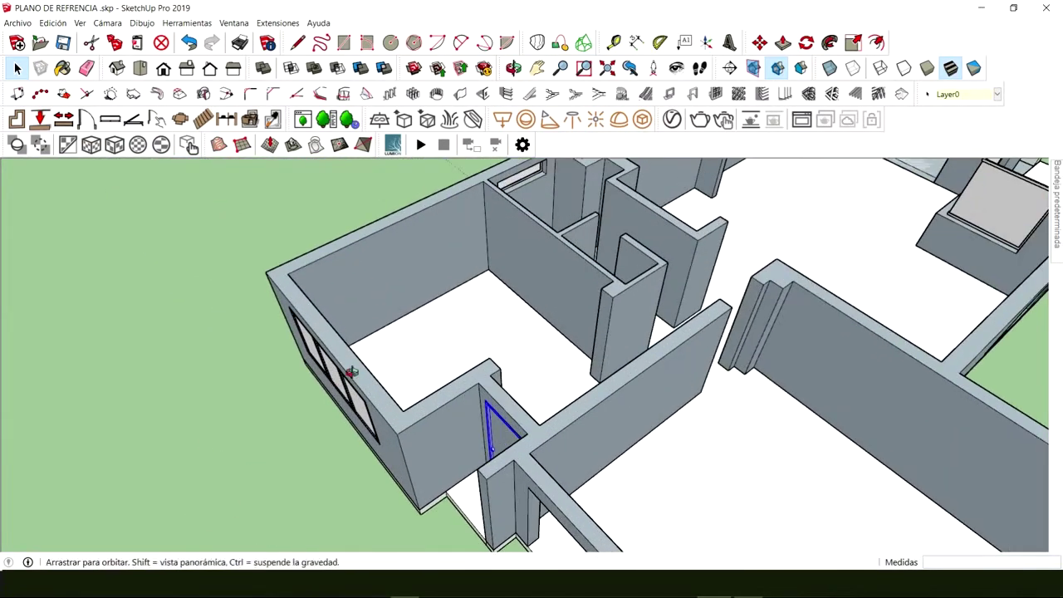
{"action": "middle_click_drag", "start_coordinate": [352, 372], "coordinate": [432, 324]}
{"action": "scroll", "coordinate": [329, 391], "scroll_direction": "up", "scroll_amount": 4}
{"action": "middle_click_drag", "start_coordinate": [358, 398], "coordinate": [299, 498]}
{"action": "middle_click_drag", "start_coordinate": [750, 411], "coordinate": [373, 523]}
{"action": "middle_click_drag", "start_coordinate": [433, 296], "coordinate": [445, 347]}
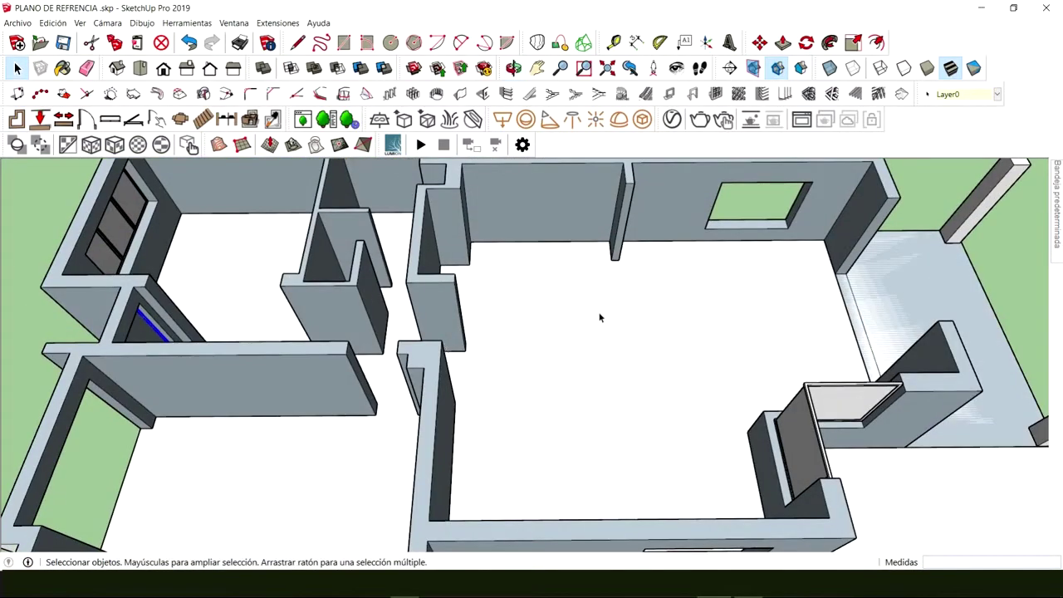
{"action": "middle_click_drag", "start_coordinate": [682, 316], "coordinate": [348, 314]}
{"action": "scroll", "coordinate": [428, 424], "scroll_direction": "down", "scroll_amount": 5}
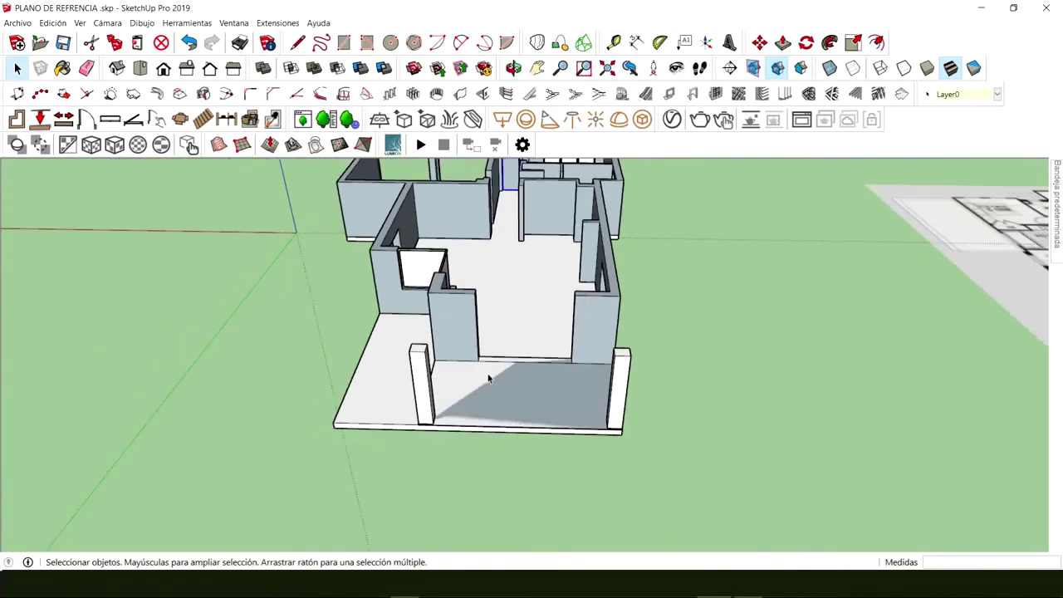
Step: Move the upper-floor group by its lower front corner onto the matching top corner of the ground-floor walls
{"action": "middle_click_drag", "start_coordinate": [491, 380], "coordinate": [707, 343]}
{"action": "left_click", "coordinate": [707, 344]}
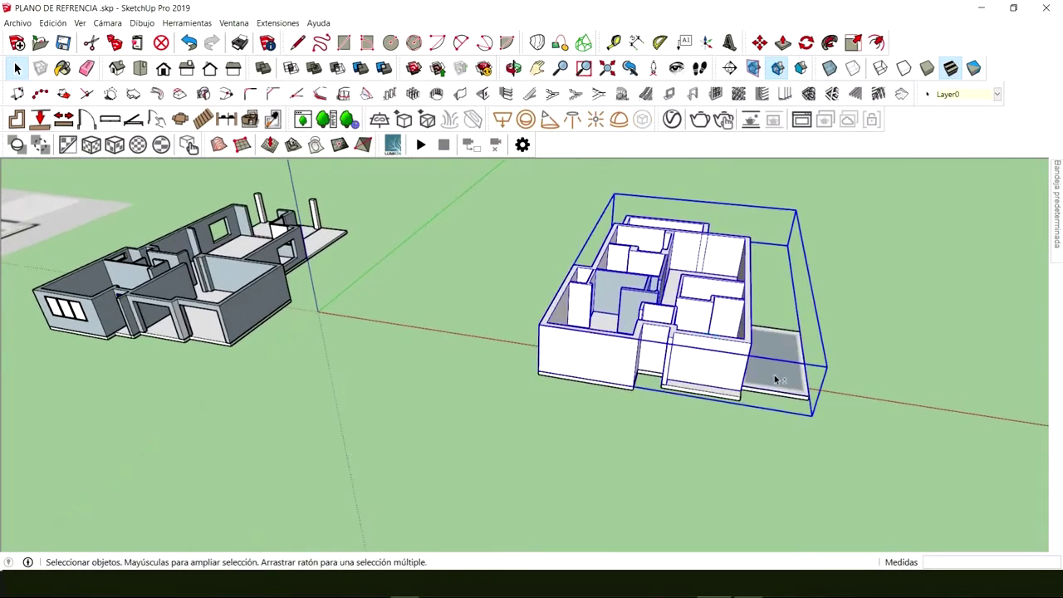
{"action": "scroll", "coordinate": [629, 398], "scroll_direction": "up", "scroll_amount": 4}
{"action": "key", "text": "m"}
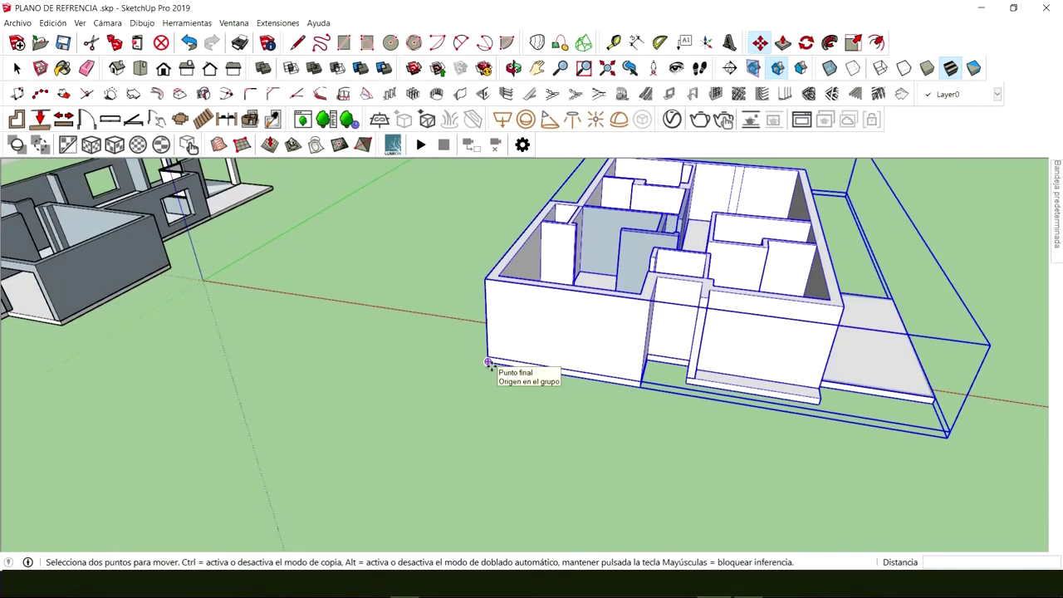
{"action": "left_click", "coordinate": [488, 363]}
{"action": "middle_click_drag", "start_coordinate": [449, 365], "coordinate": [1058, 397]}
{"action": "scroll", "coordinate": [291, 345], "scroll_direction": "up", "scroll_amount": 3}
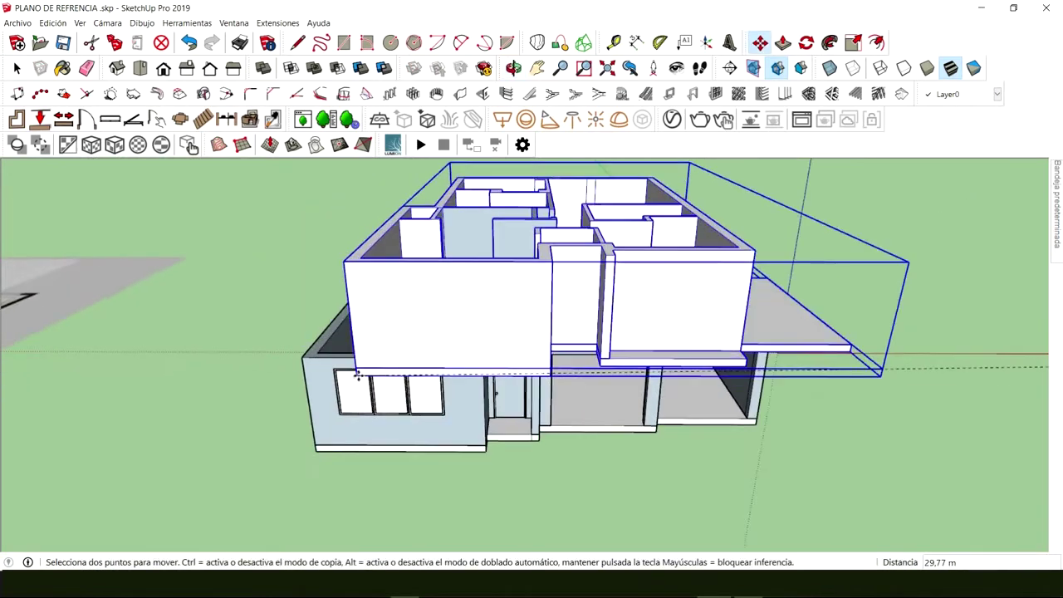
{"action": "scroll", "coordinate": [357, 376], "scroll_direction": "up", "scroll_amount": 1}
{"action": "left_click", "coordinate": [289, 356]}
{"action": "key", "text": "space"}
{"action": "scroll", "coordinate": [420, 378], "scroll_direction": "down", "scroll_amount": 2}
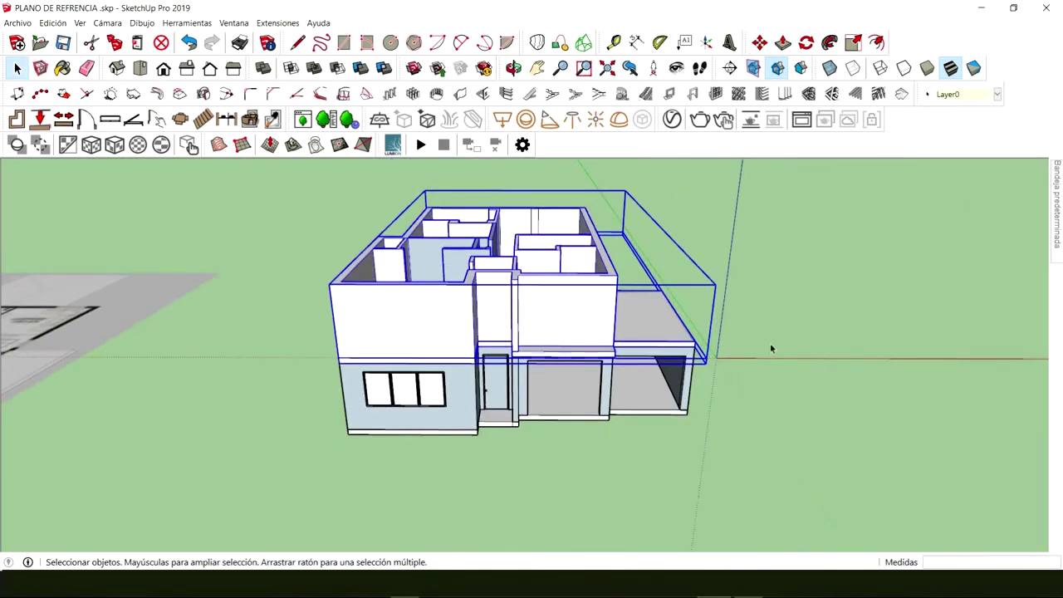
Step: Inspect the stacked two-storey house from all sides to check how the upper floor sits on the ground floor
{"action": "left_click", "coordinate": [771, 349]}
{"action": "middle_click_drag", "start_coordinate": [771, 349], "coordinate": [439, 376]}
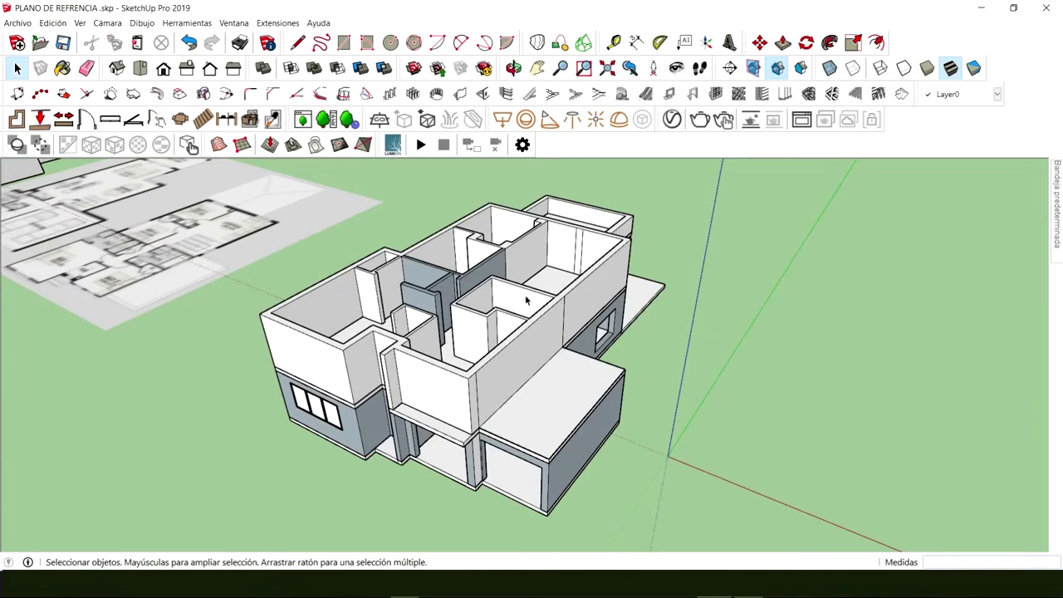
{"action": "middle_click_drag", "start_coordinate": [589, 248], "coordinate": [509, 393]}
{"action": "middle_click_drag", "start_coordinate": [407, 346], "coordinate": [353, 237]}
{"action": "scroll", "coordinate": [656, 299], "scroll_direction": "up", "scroll_amount": 8}
{"action": "scroll", "coordinate": [593, 366], "scroll_direction": "down", "scroll_amount": 2}
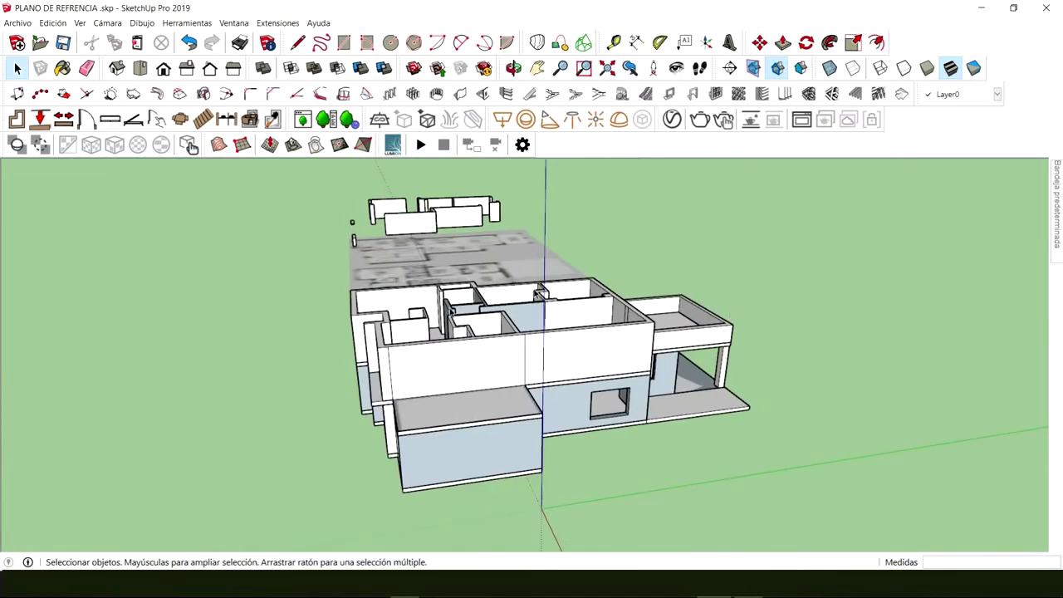
{"action": "middle_click_drag", "start_coordinate": [381, 299], "coordinate": [466, 351]}
{"action": "middle_click_drag", "start_coordinate": [399, 346], "coordinate": [848, 456]}
{"action": "middle_click_drag", "start_coordinate": [540, 416], "coordinate": [642, 367]}
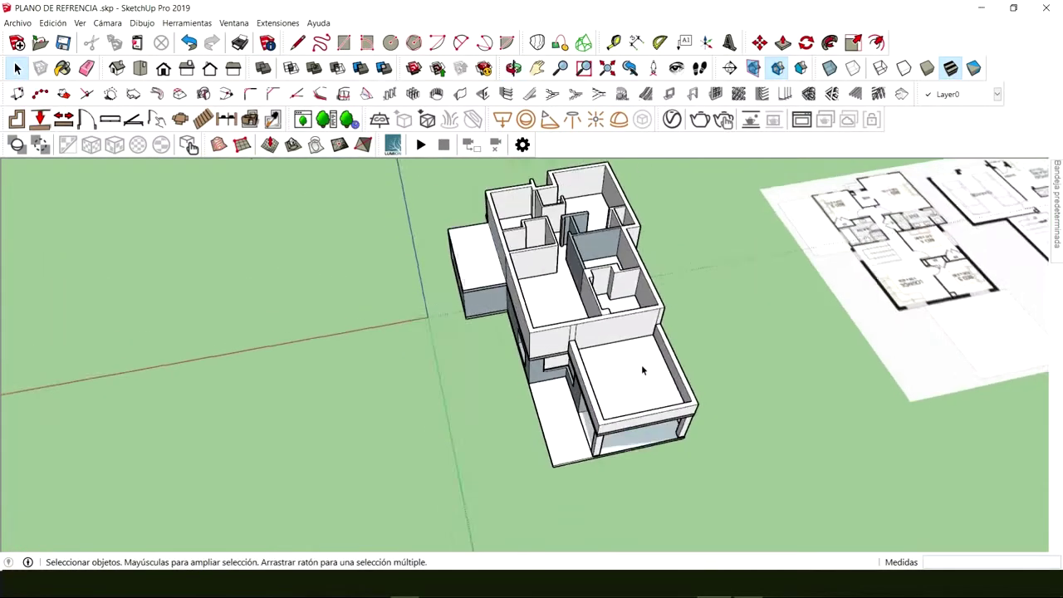
{"action": "scroll", "coordinate": [578, 414], "scroll_direction": "down", "scroll_amount": 5}
{"action": "mouse_move", "coordinate": [579, 417]}
{"action": "middle_mouse_down"}
{"action": "mouse_move", "coordinate": [518, 415]}
{"action": "mouse_move", "coordinate": [517, 427]}
{"action": "middle_mouse_up"}
{"action": "scroll", "coordinate": [513, 332], "scroll_direction": "up", "scroll_amount": 3}
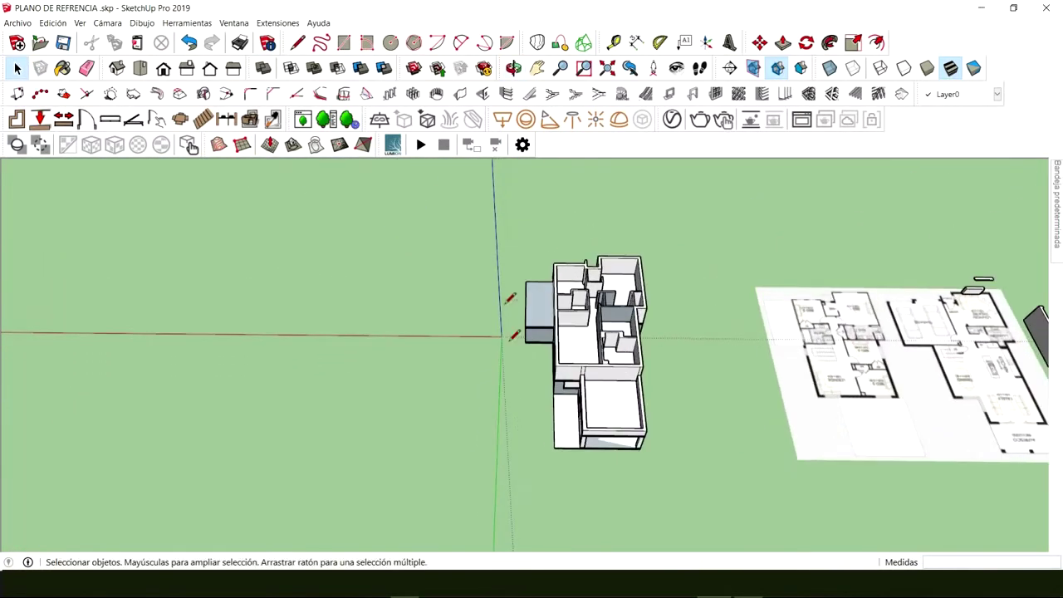
{"action": "key", "text": "l"}
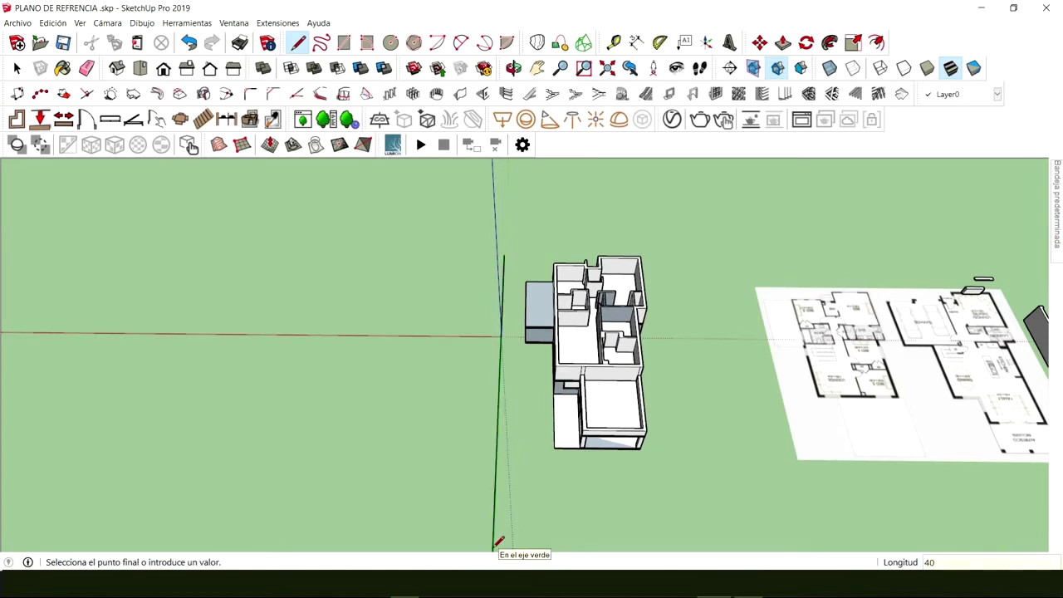
{"action": "middle_click_drag", "start_coordinate": [515, 499], "coordinate": [522, 392]}
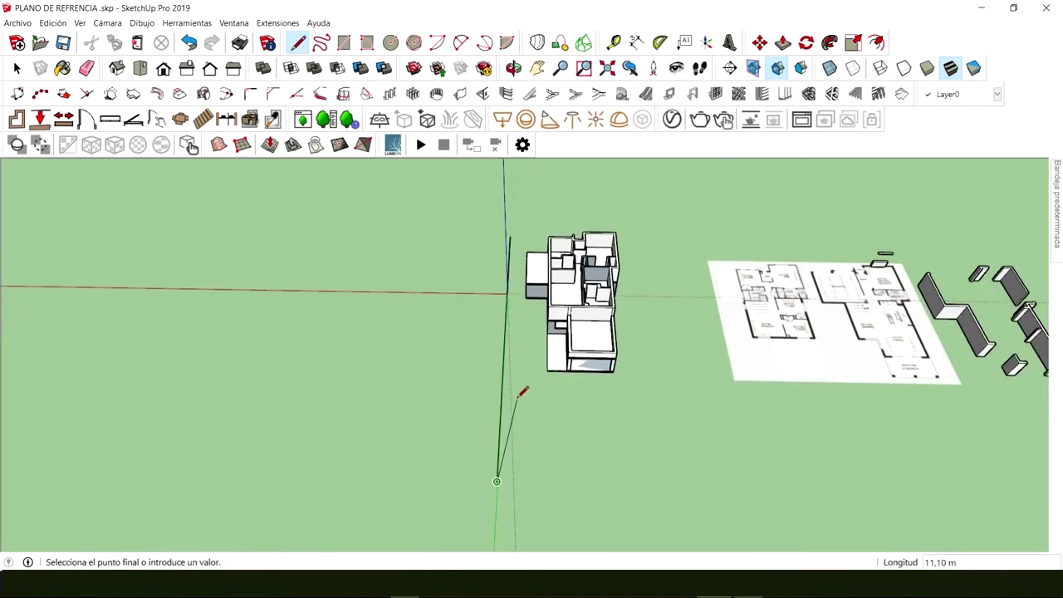
{"action": "key", "text": "ctrl+z"}
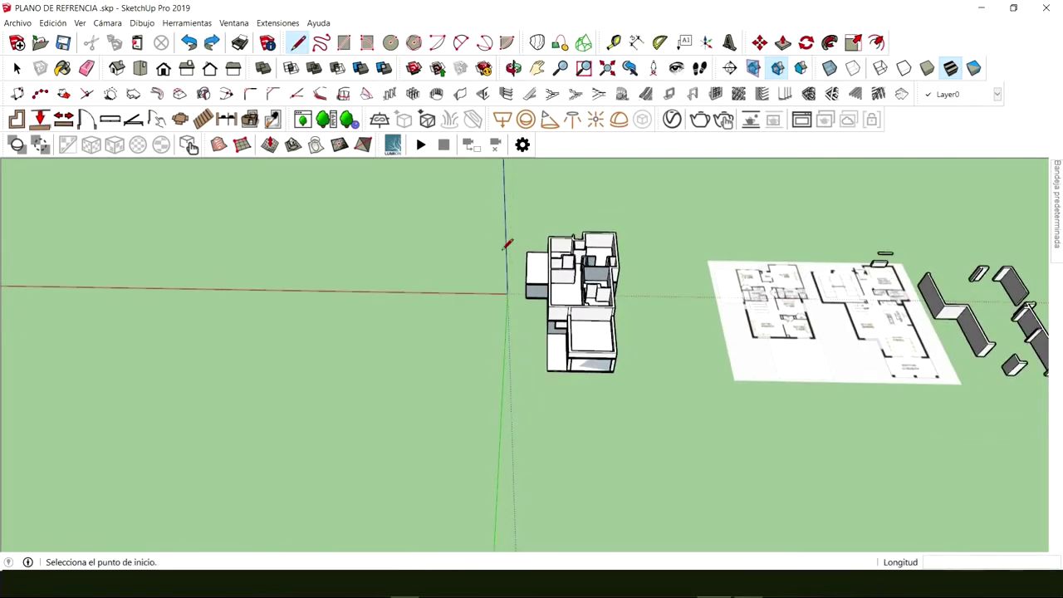
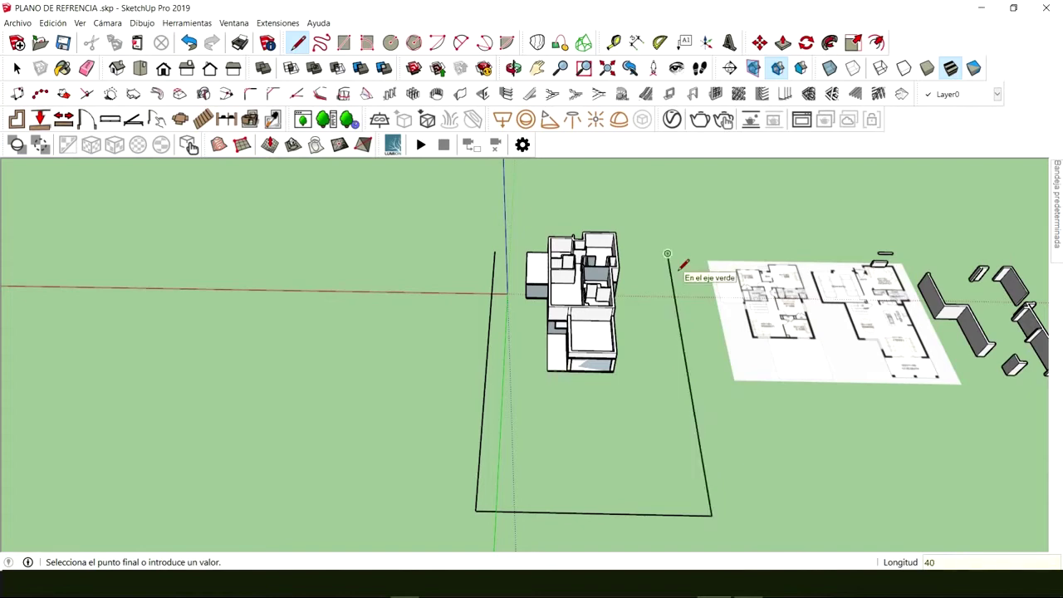
Step: Close the last side of the plot outline and push the resulting face about 1.5 m downward to form the ground slab
{"action": "left_click", "coordinate": [495, 250]}
{"action": "key", "text": "space"}
{"action": "middle_click_drag", "start_coordinate": [495, 250], "coordinate": [522, 245]}
{"action": "scroll", "coordinate": [620, 331], "scroll_direction": "up", "scroll_amount": 3}
{"action": "middle_click_drag", "start_coordinate": [620, 332], "coordinate": [562, 368]}
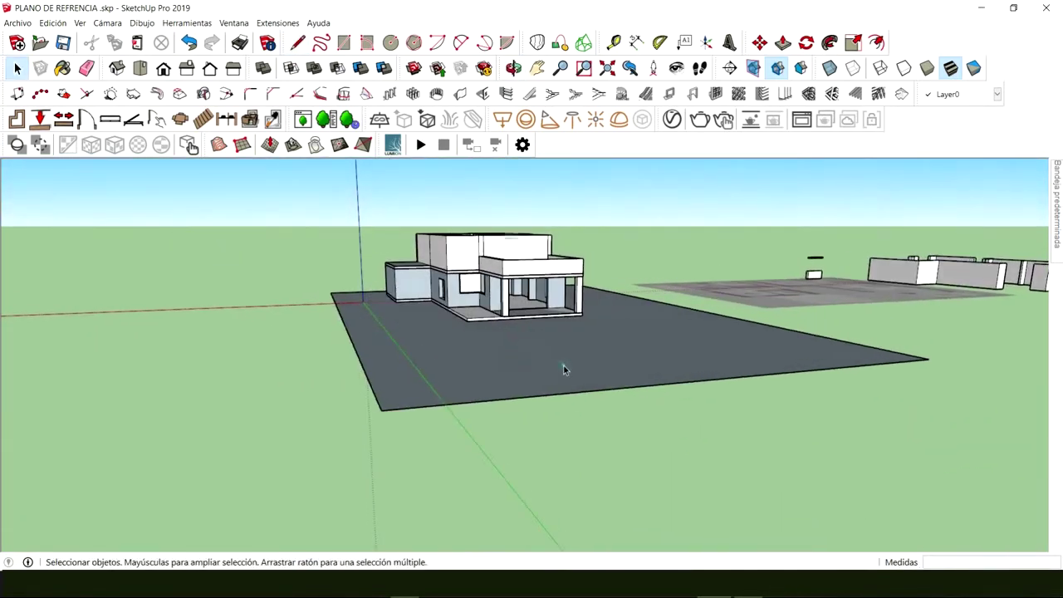
{"action": "key", "text": "p"}
{"action": "left_click", "coordinate": [566, 363]}
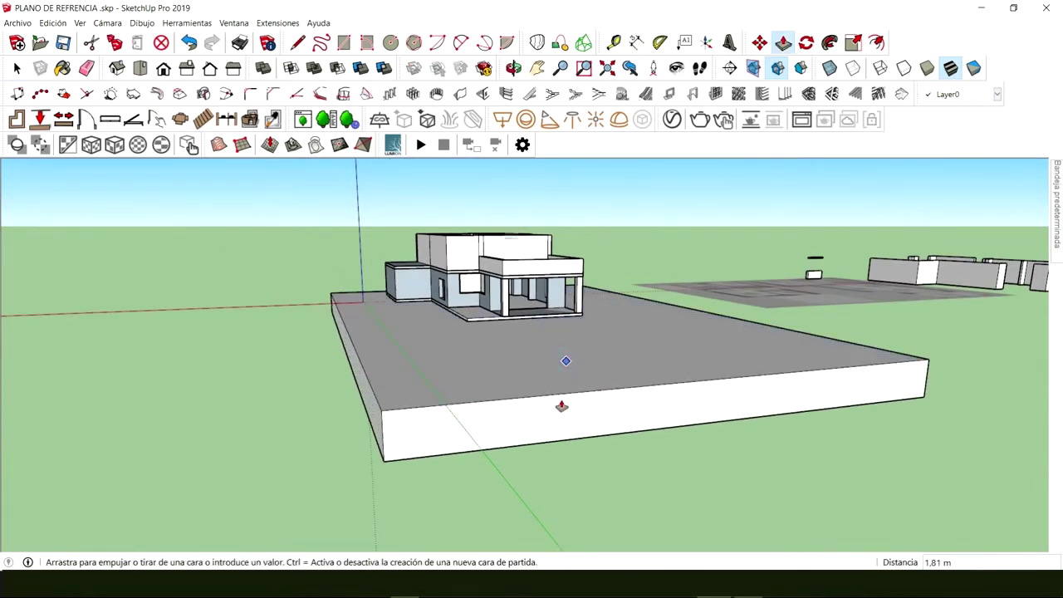
{"action": "left_click", "coordinate": [565, 397]}
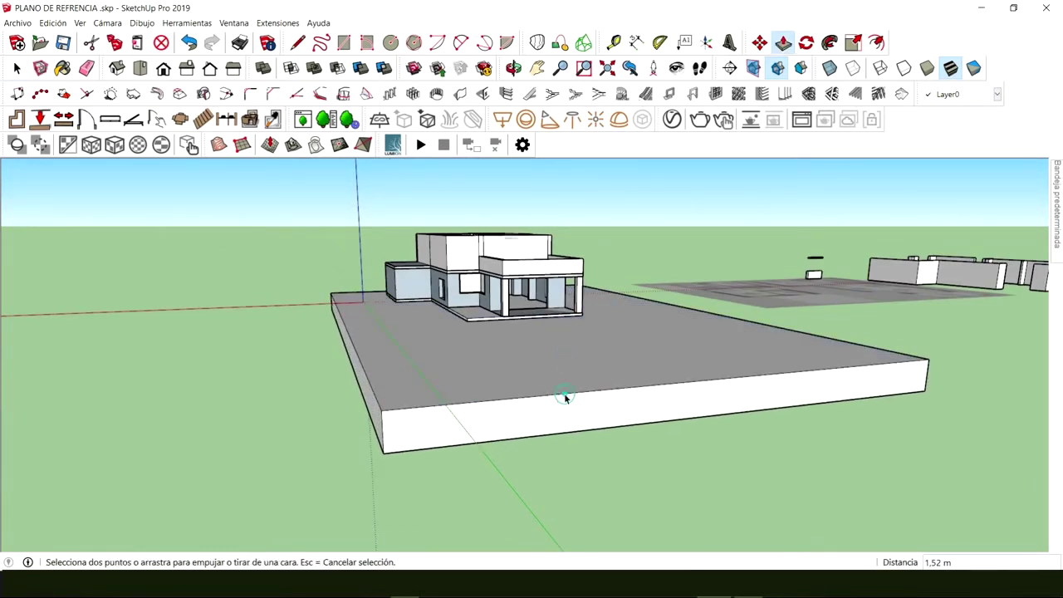
Step: Select the whole two-storey house and move it across the slab to a position between the plot's side boundaries
{"action": "middle_click_drag", "start_coordinate": [565, 397], "coordinate": [539, 465]}
{"action": "left_click_drag", "start_coordinate": [661, 353], "coordinate": [660, 474]}
{"action": "middle_click_drag", "start_coordinate": [660, 475], "coordinate": [556, 413]}
{"action": "key", "text": "m"}
{"action": "left_click", "coordinate": [588, 413]}
{"action": "left_click", "coordinate": [526, 468]}
{"action": "key", "text": "space"}
Step: Examine how the house sits on the plot slab and the open ground beyond the columned porch
{"action": "scroll", "coordinate": [494, 499], "scroll_direction": "up", "scroll_amount": 3}
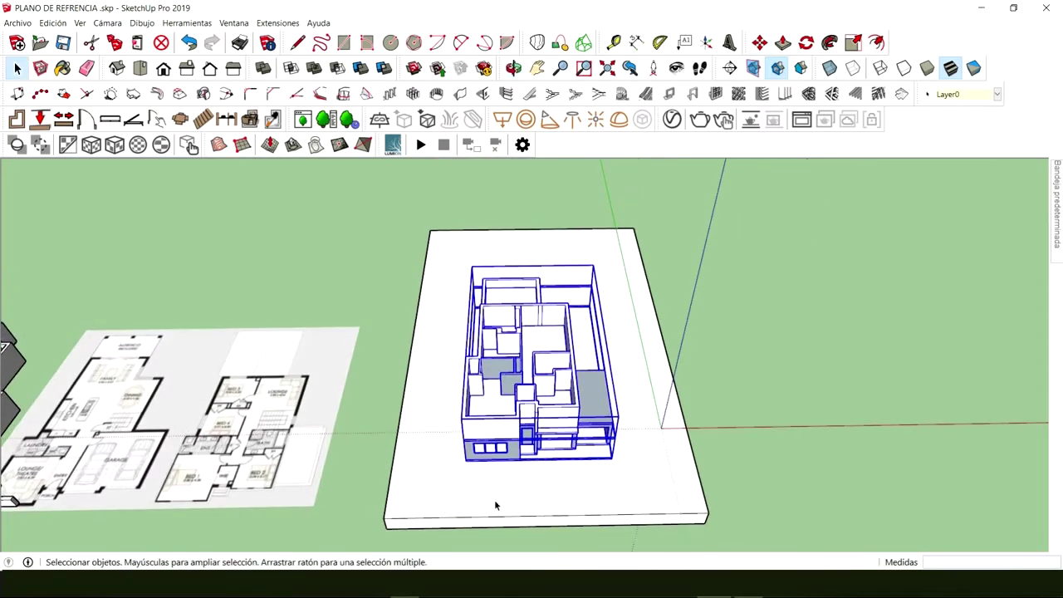
{"action": "scroll", "coordinate": [576, 465], "scroll_direction": "up", "scroll_amount": 4}
{"action": "middle_click_drag", "start_coordinate": [576, 465], "coordinate": [621, 441]}
{"action": "scroll", "coordinate": [299, 427], "scroll_direction": "down", "scroll_amount": 3}
{"action": "scroll", "coordinate": [428, 341], "scroll_direction": "up", "scroll_amount": 5}
{"action": "scroll", "coordinate": [621, 441], "scroll_direction": "down", "scroll_amount": 6}
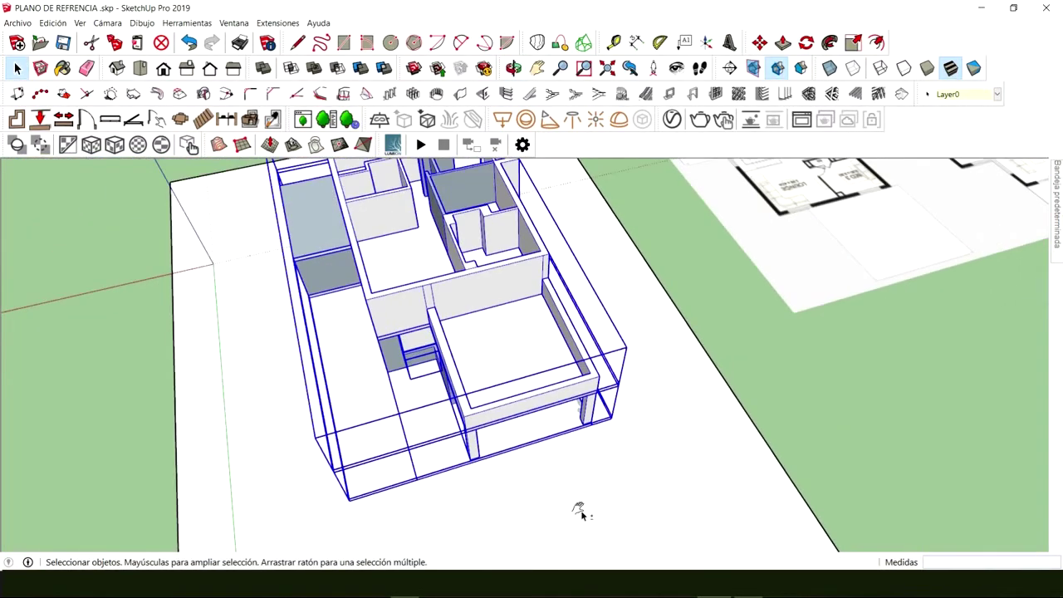
{"action": "middle_click_drag", "start_coordinate": [580, 510], "coordinate": [548, 339]}
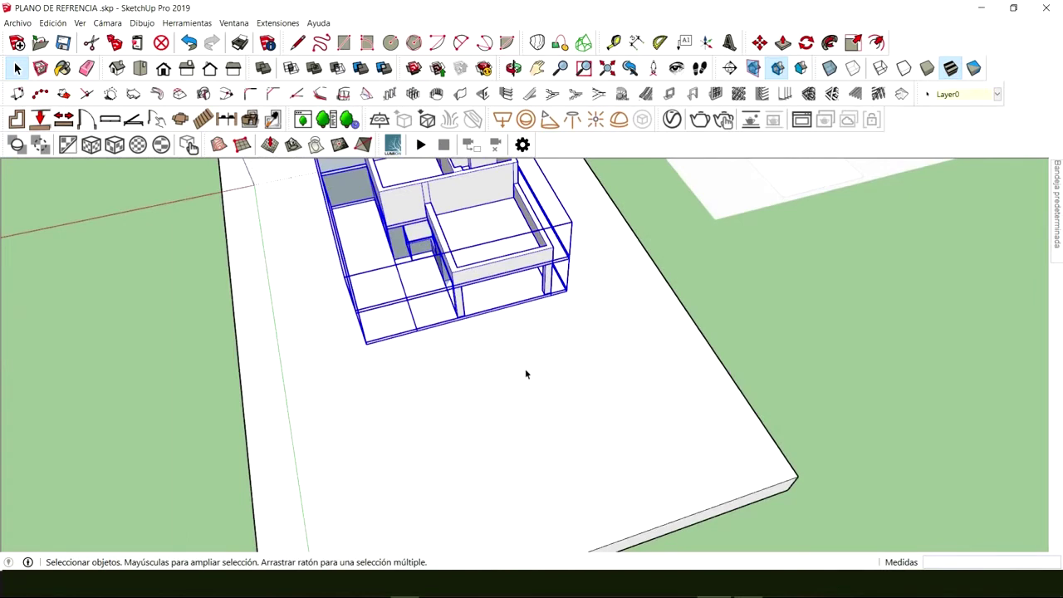
{"action": "middle_click_drag", "start_coordinate": [525, 374], "coordinate": [490, 350]}
Step: Select the plot slab and turn it into a group
{"action": "double_click", "coordinate": [536, 346]}
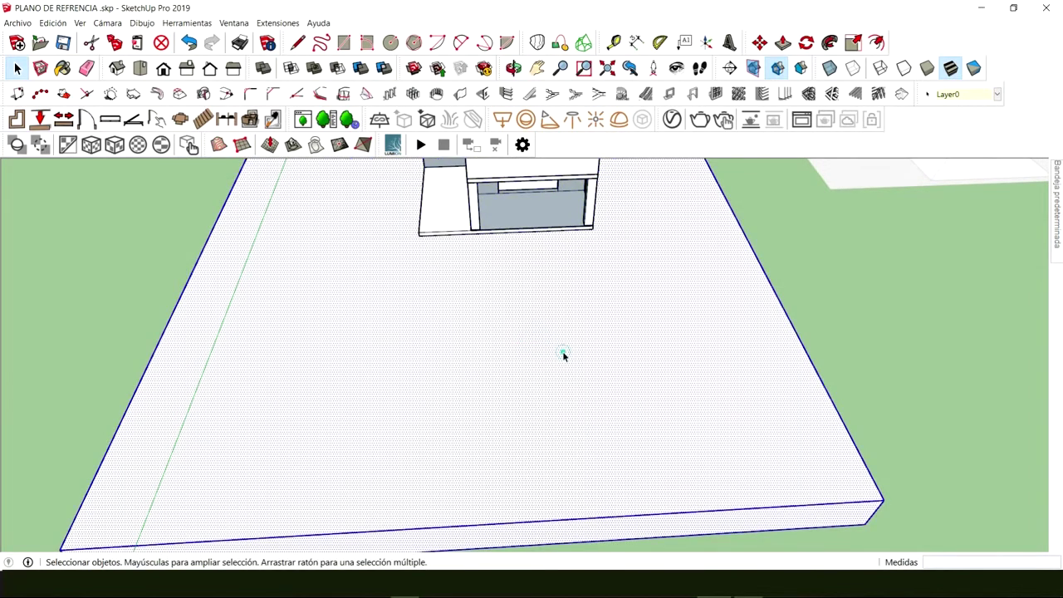
{"action": "right_click", "coordinate": [563, 353]}
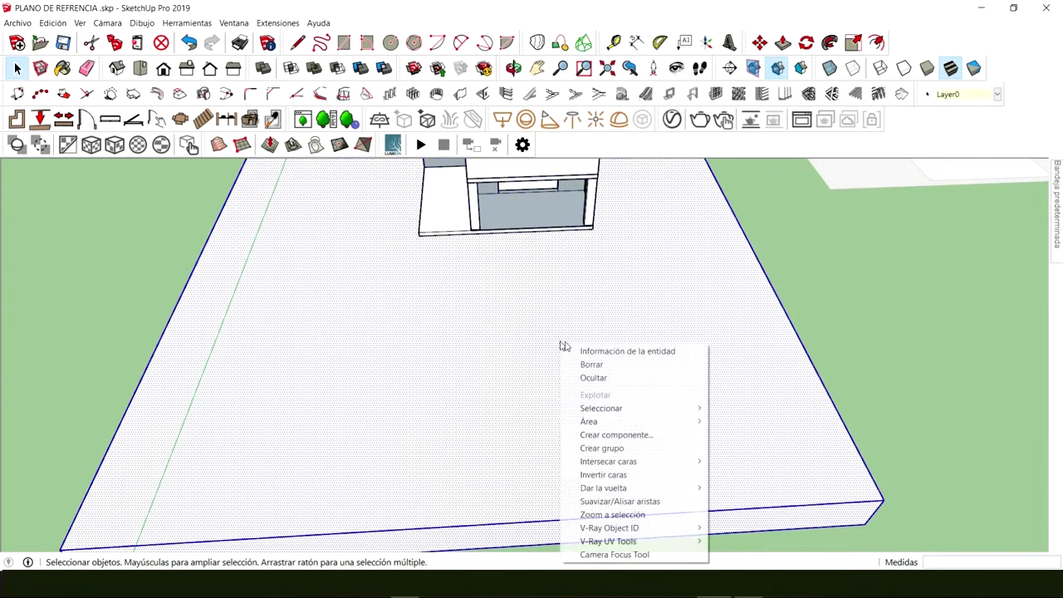
{"action": "left_click", "coordinate": [605, 448]}
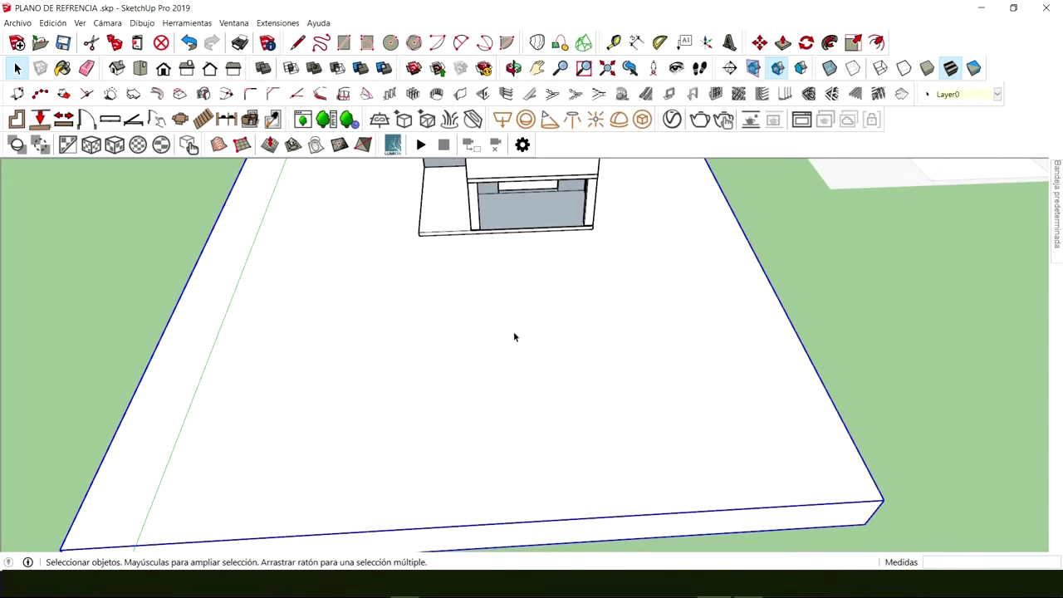
Step: Open the slab group and outline a rectangular pool with 6.5 m short sides on the ground facing the columned porch
{"action": "double_click", "coordinate": [513, 332]}
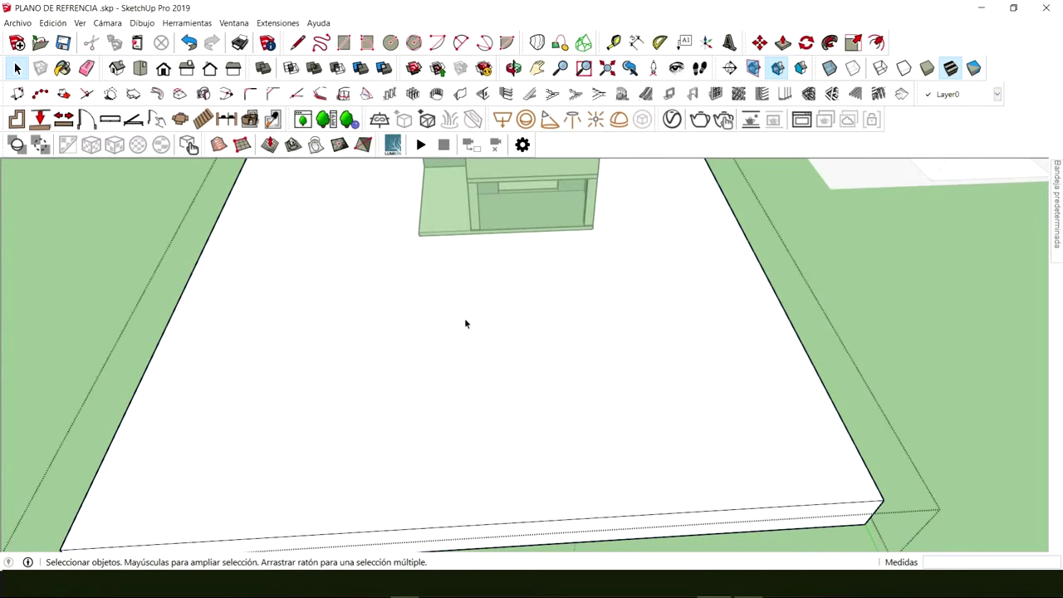
{"action": "key", "text": "l"}
{"action": "left_click", "coordinate": [370, 302]}
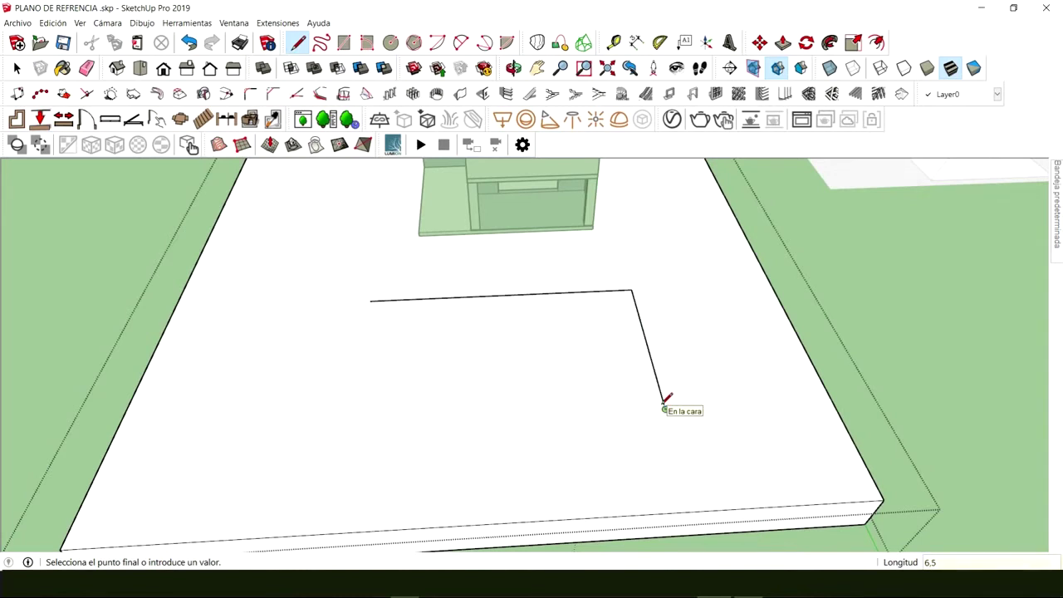
{"action": "left_click", "coordinate": [665, 408]}
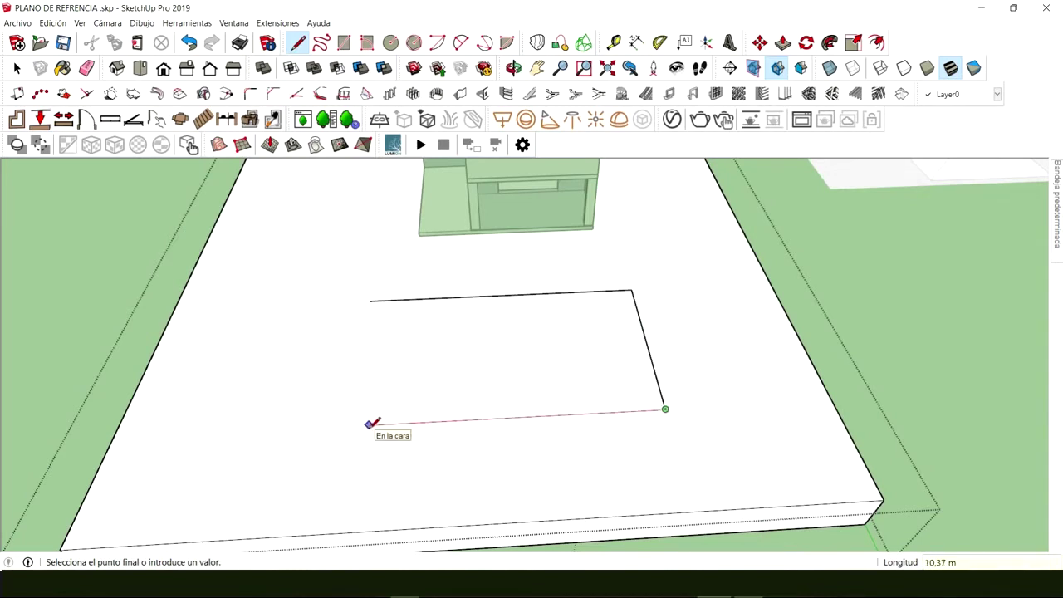
{"action": "left_click", "coordinate": [351, 425]}
{"action": "left_click", "coordinate": [370, 301]}
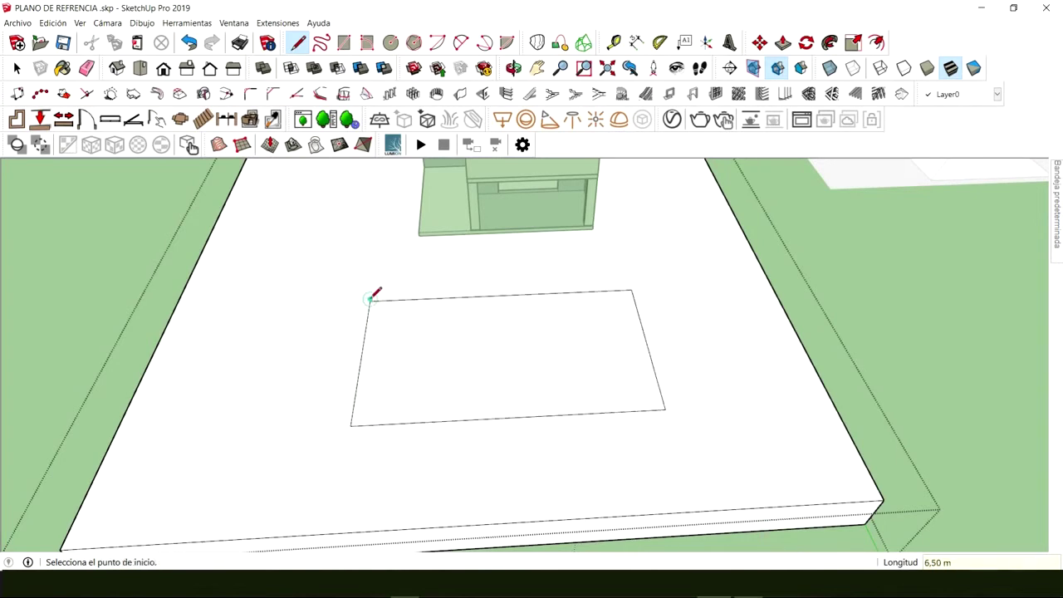
Step: Push the pool rectangle through the full slab thickness to cut an opening, and leave the slab group
{"action": "key", "text": "space"}
{"action": "middle_click_drag", "start_coordinate": [555, 373], "coordinate": [478, 341]}
{"action": "key", "text": "p"}
{"action": "left_click", "coordinate": [567, 331]}
{"action": "left_click", "coordinate": [520, 360]}
{"action": "key", "text": "space"}
{"action": "scroll", "coordinate": [478, 341], "scroll_direction": "down", "scroll_amount": 1}
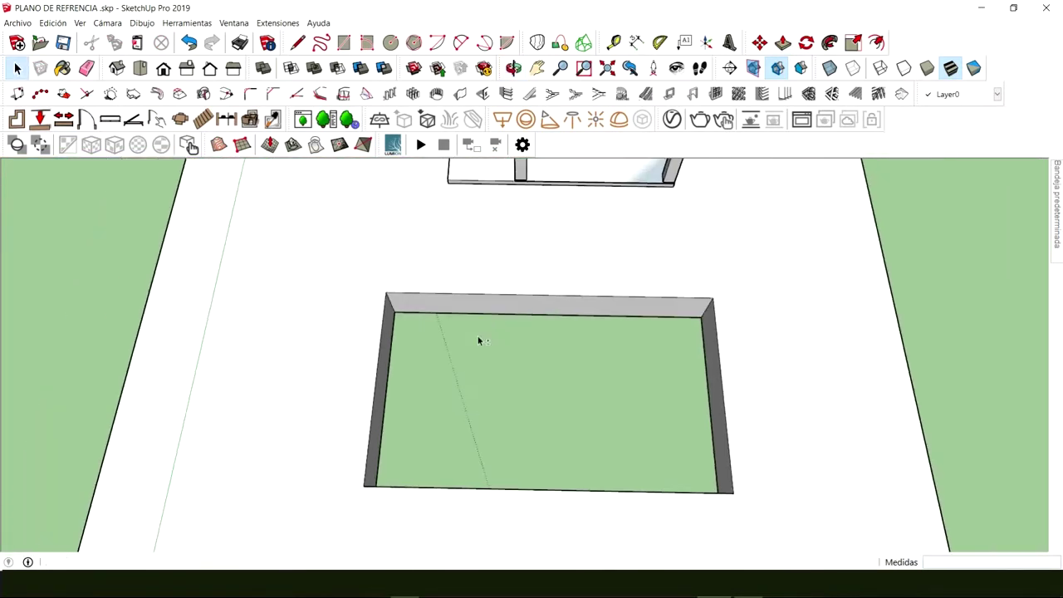
Step: Draw a rectangle between opposite corners of the slab opening to cover it with a new face
{"action": "key", "text": "r"}
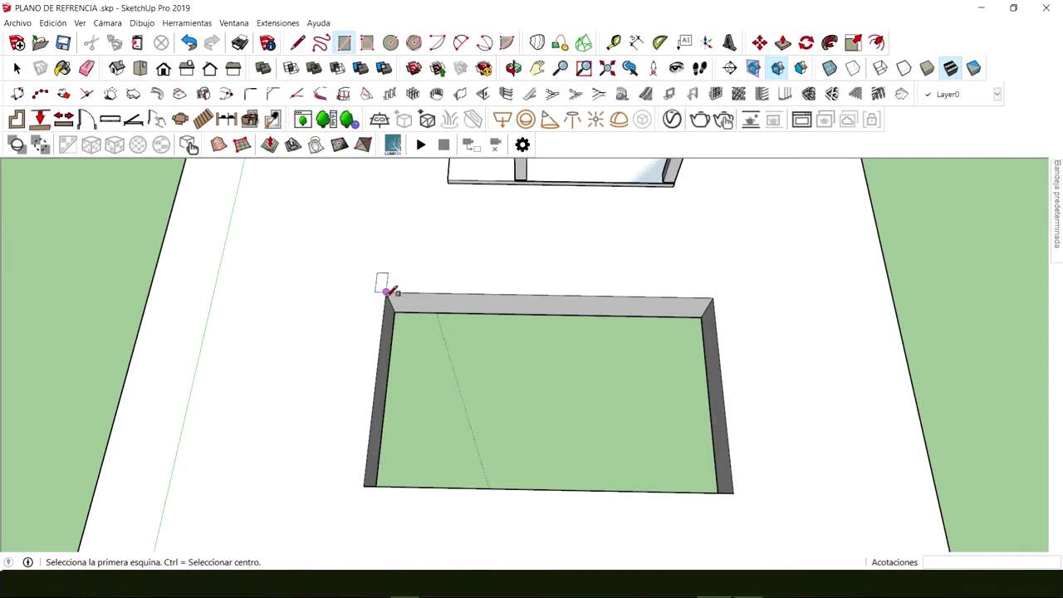
{"action": "left_click", "coordinate": [385, 292]}
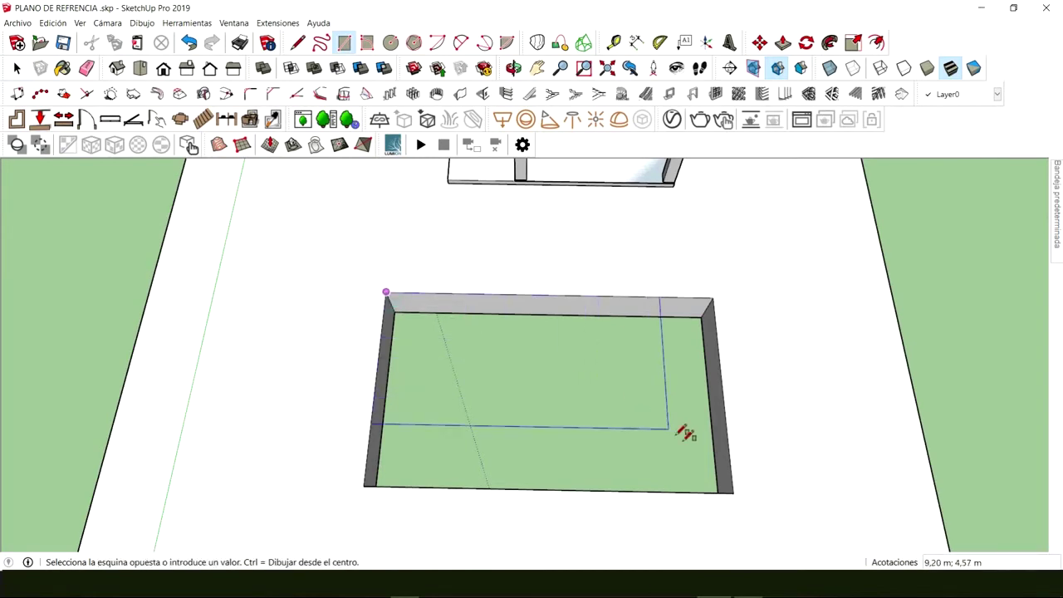
{"action": "left_click", "coordinate": [735, 493]}
Step: Extrude the new pool face 2 m downward through the opening to form the pool's outer volume
{"action": "middle_click_drag", "start_coordinate": [744, 488], "coordinate": [518, 294]}
{"action": "key", "text": "p"}
{"action": "left_click", "coordinate": [535, 390]}
{"action": "middle_click_drag", "start_coordinate": [534, 368], "coordinate": [527, 342]}
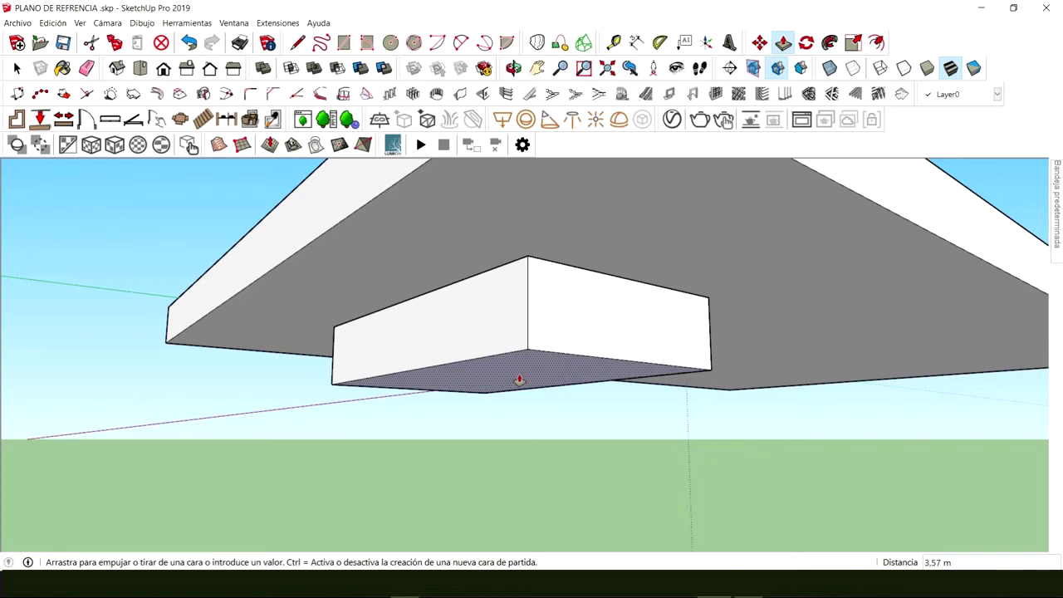
{"action": "key", "text": "ctrl+z"}
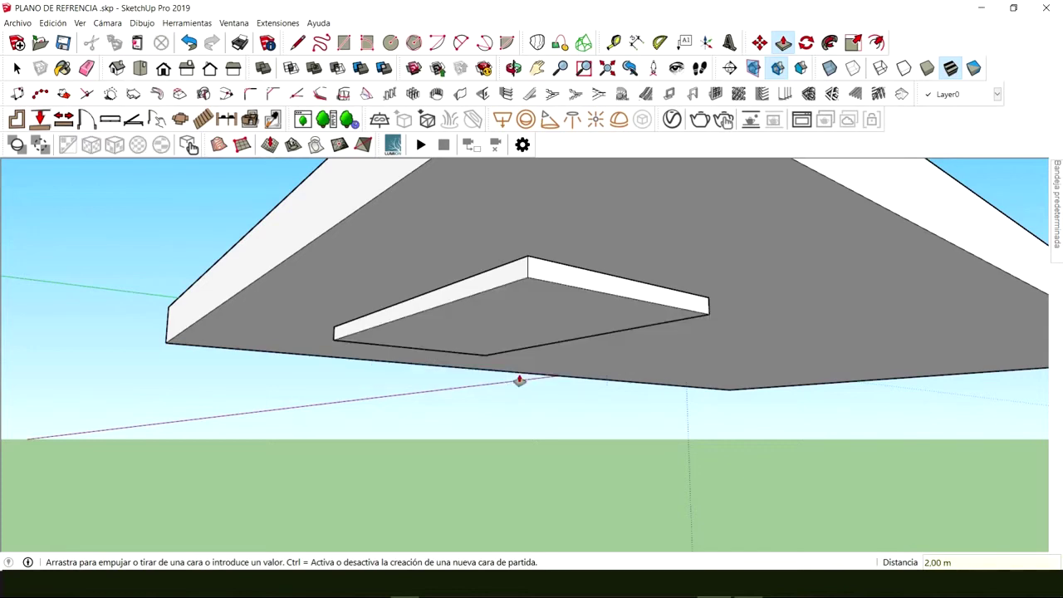
{"action": "middle_click_drag", "start_coordinate": [586, 311], "coordinate": [408, 312]}
{"action": "key", "text": "space"}
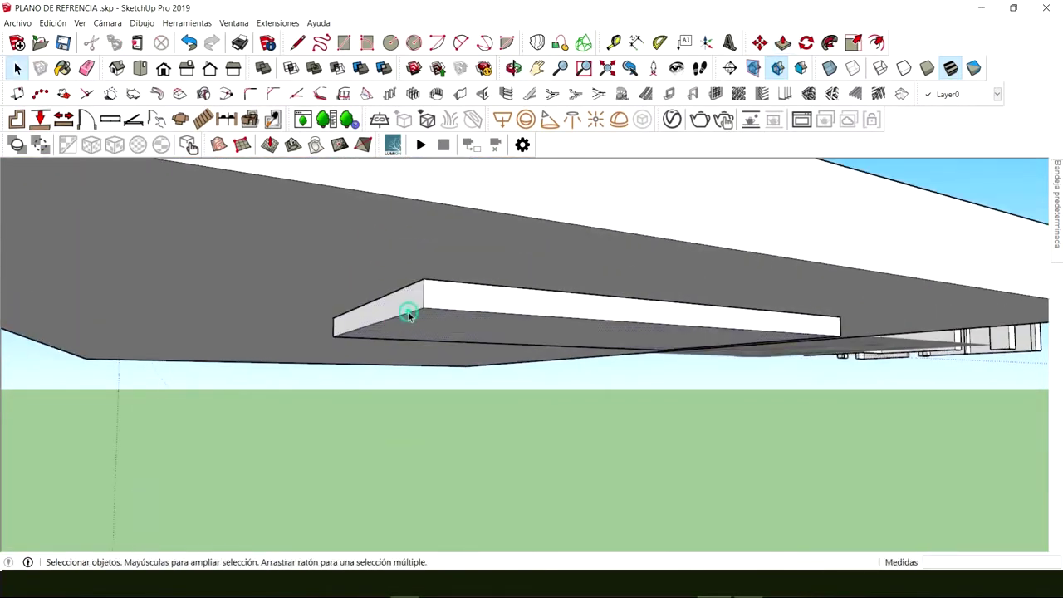
Step: Move one short bottom edge of the pool volume up 1 m so the underside slopes
{"action": "scroll", "coordinate": [409, 312], "scroll_direction": "up", "scroll_amount": 1}
{"action": "key", "text": "m"}
{"action": "left_click", "coordinate": [428, 308]}
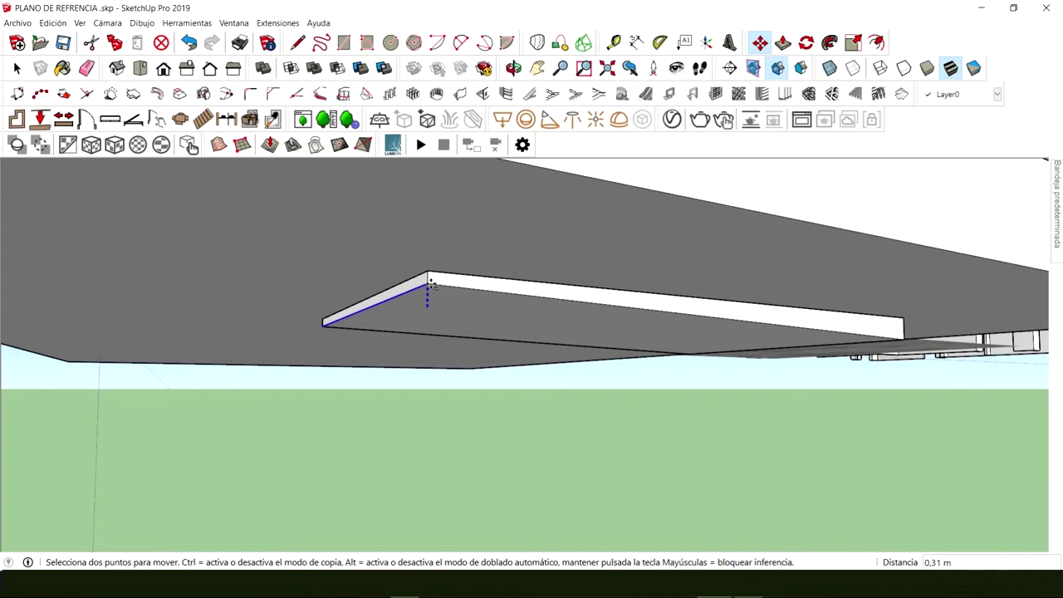
{"action": "left_click", "coordinate": [430, 285]}
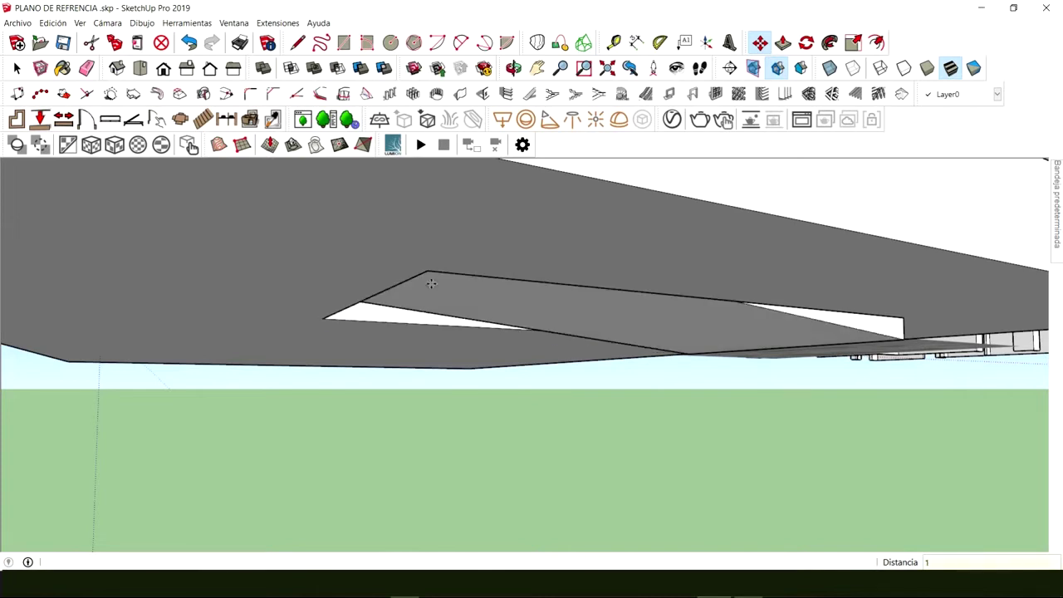
{"action": "key", "text": "space"}
Step: Offset the pool's top face outline 0.3 m inward to create a surrounding border
{"action": "mouse_move", "coordinate": [572, 487]}
{"action": "middle_mouse_down"}
{"action": "mouse_move", "coordinate": [598, 465]}
{"action": "mouse_move", "coordinate": [531, 443]}
{"action": "mouse_move", "coordinate": [591, 337]}
{"action": "mouse_move", "coordinate": [504, 393]}
{"action": "mouse_move", "coordinate": [493, 426]}
{"action": "mouse_move", "coordinate": [511, 403]}
{"action": "middle_mouse_up"}
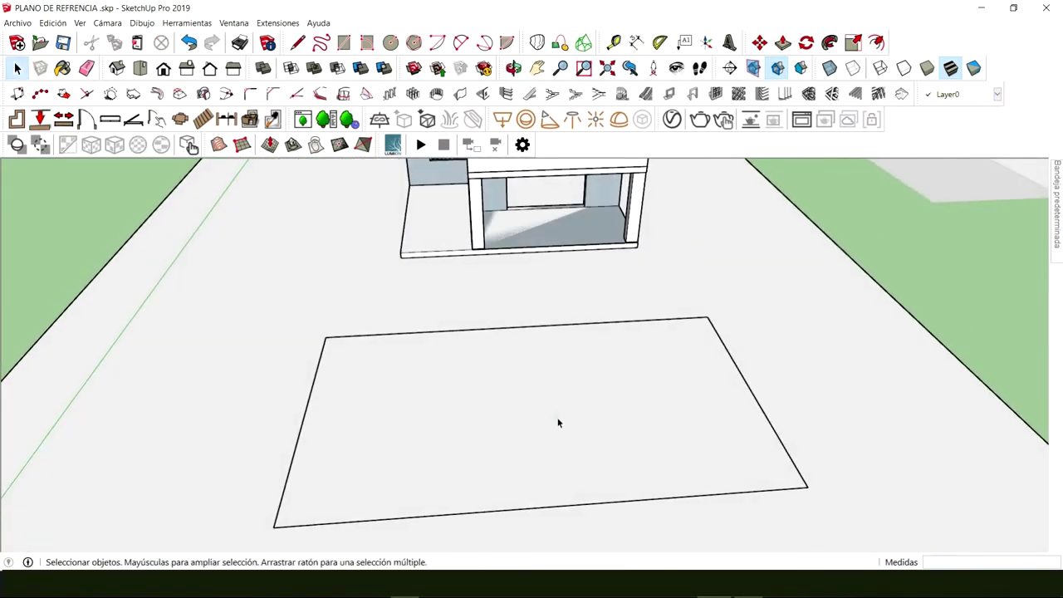
{"action": "left_click", "coordinate": [558, 422]}
{"action": "left_click", "coordinate": [878, 43]}
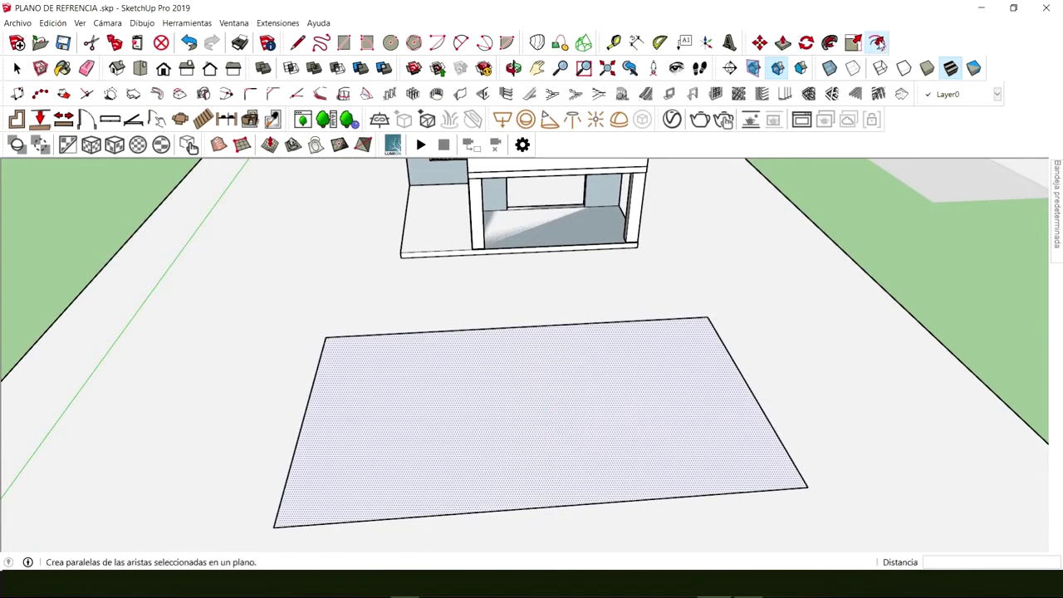
{"action": "left_click", "coordinate": [521, 327]}
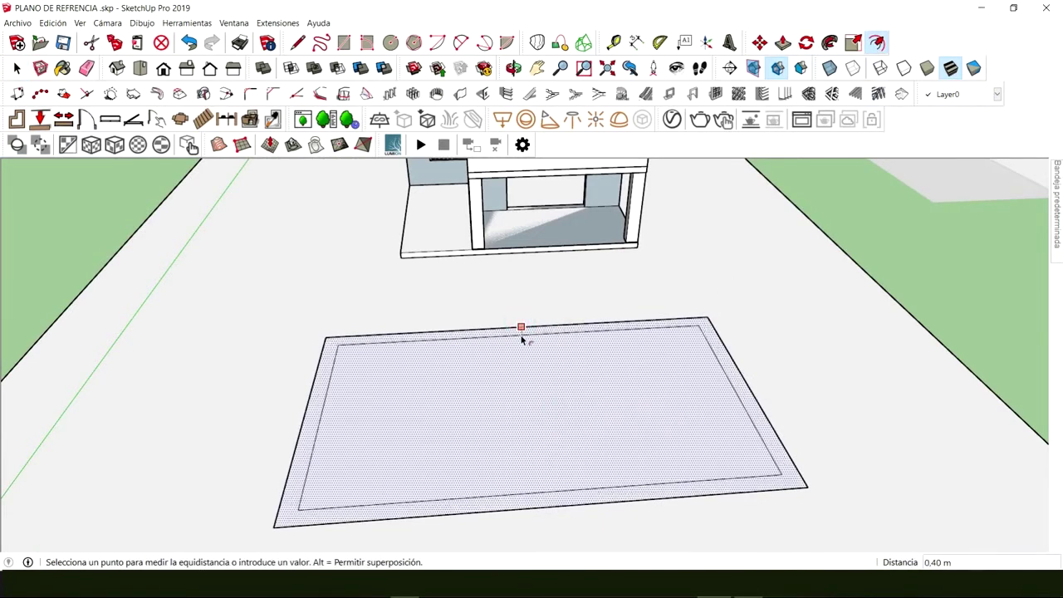
{"action": "type", "text": "0.3"}
{"action": "key", "text": "Return"}
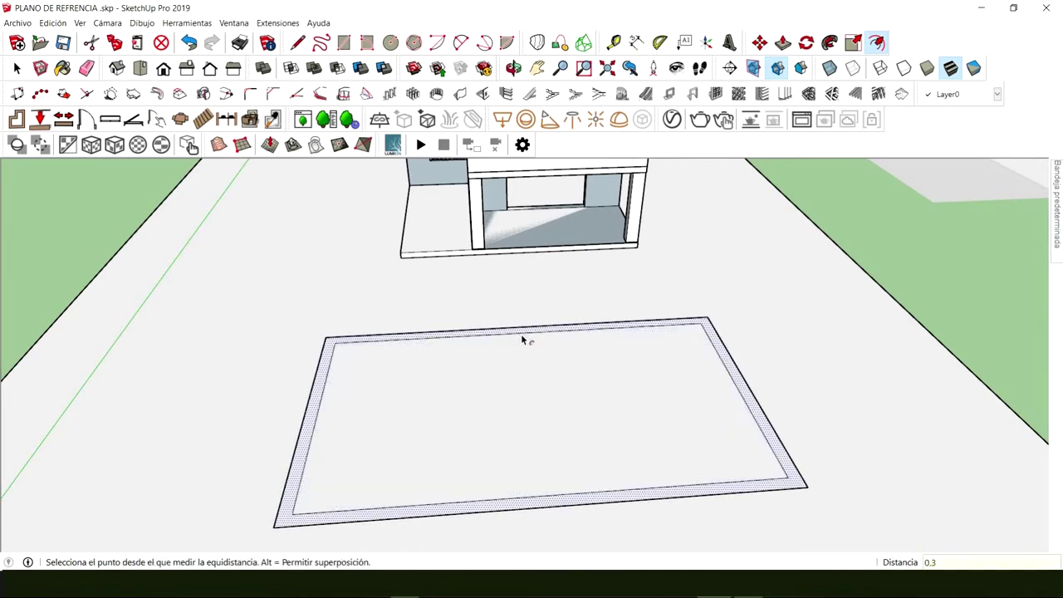
{"action": "key", "text": "space"}
Step: Push the pool's inner top face down to hollow the basin, setting its depth from the underside at the shallow end
{"action": "left_click", "coordinate": [450, 415]}
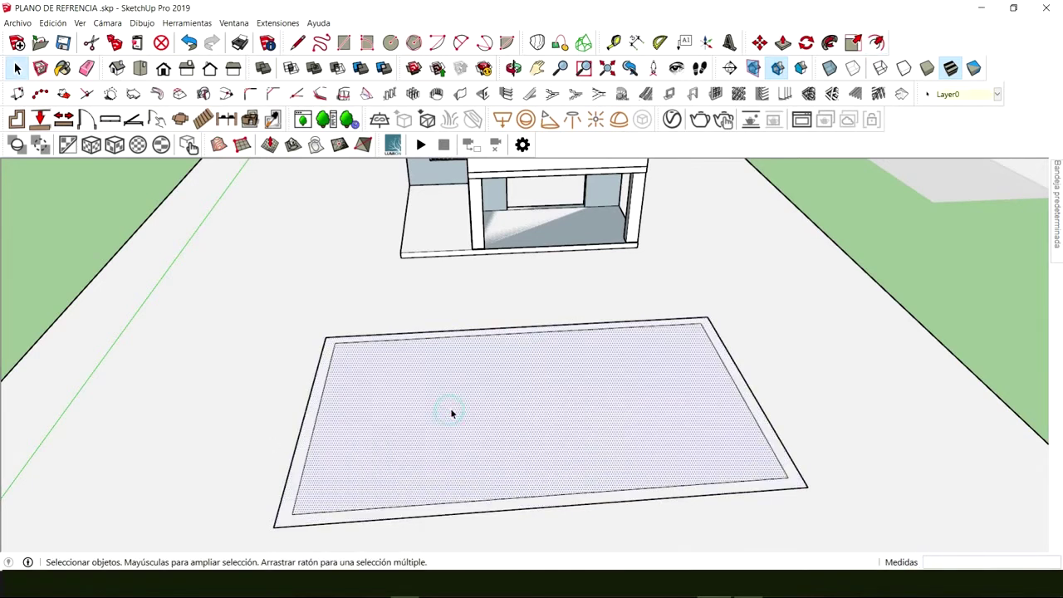
{"action": "key", "text": "p"}
{"action": "left_click", "coordinate": [546, 380]}
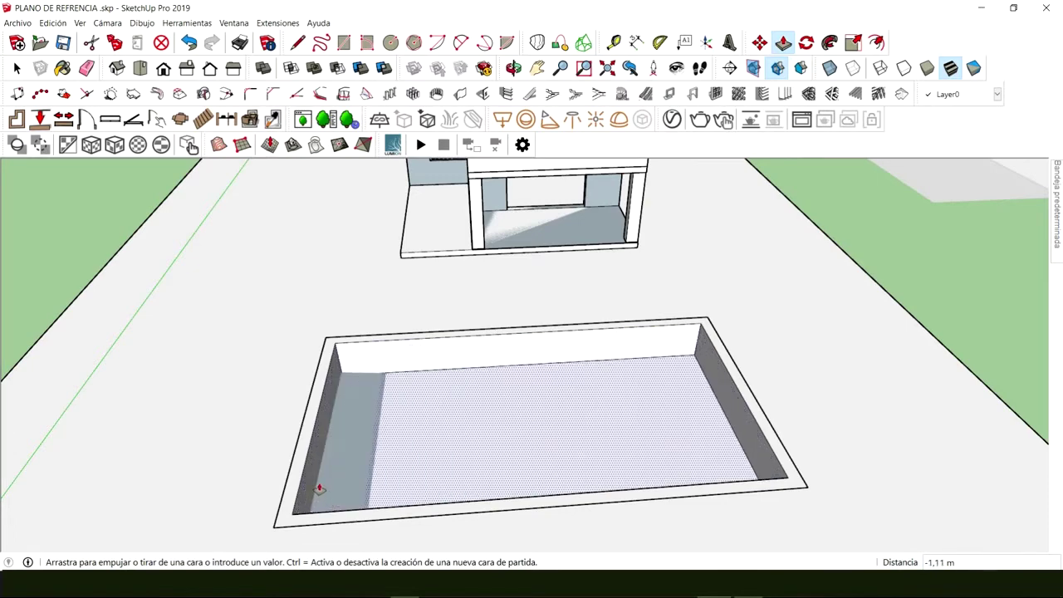
{"action": "middle_click_drag", "start_coordinate": [308, 492], "coordinate": [304, 306]}
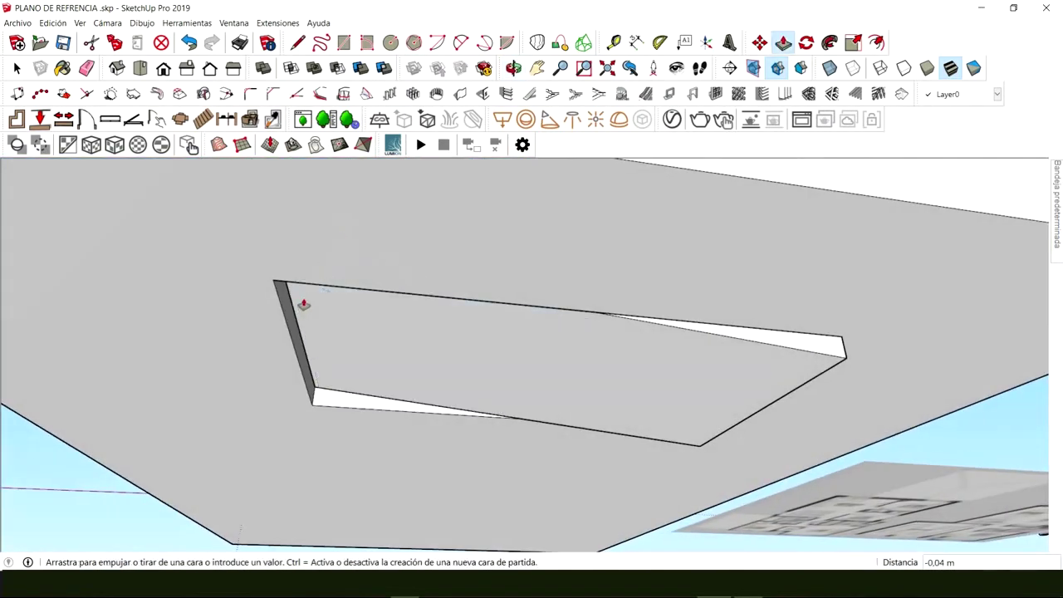
{"action": "left_click", "coordinate": [292, 302]}
{"action": "middle_click_drag", "start_coordinate": [404, 346], "coordinate": [375, 560]}
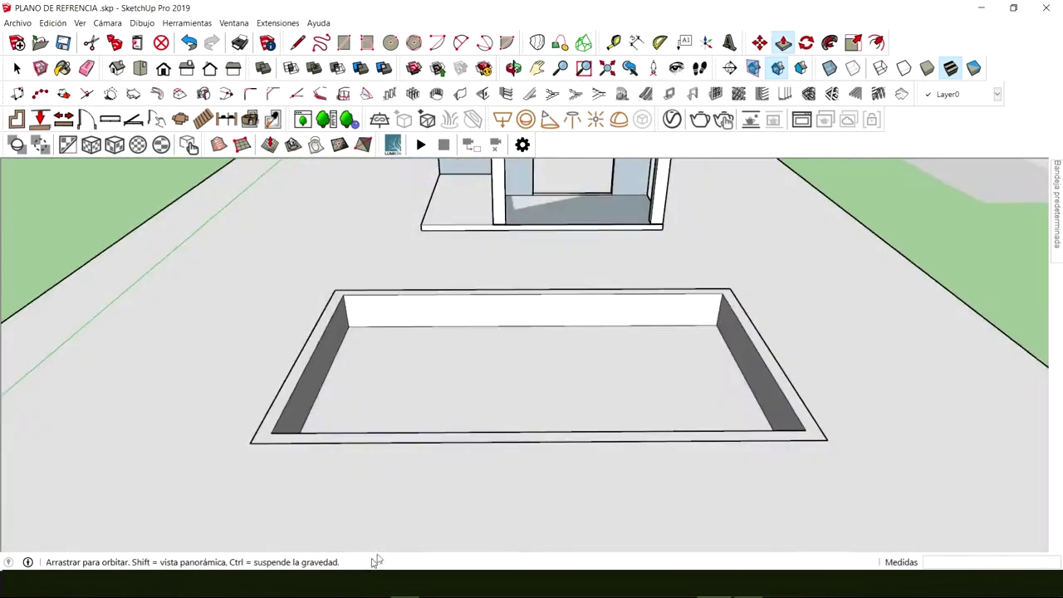
{"action": "middle_click_drag", "start_coordinate": [478, 382], "coordinate": [561, 437]}
Step: Lower the basin floor's short edge at the deep end by about 1 m to slope the floor
{"action": "key", "text": "space"}
{"action": "scroll", "coordinate": [725, 374], "scroll_direction": "up", "scroll_amount": 2}
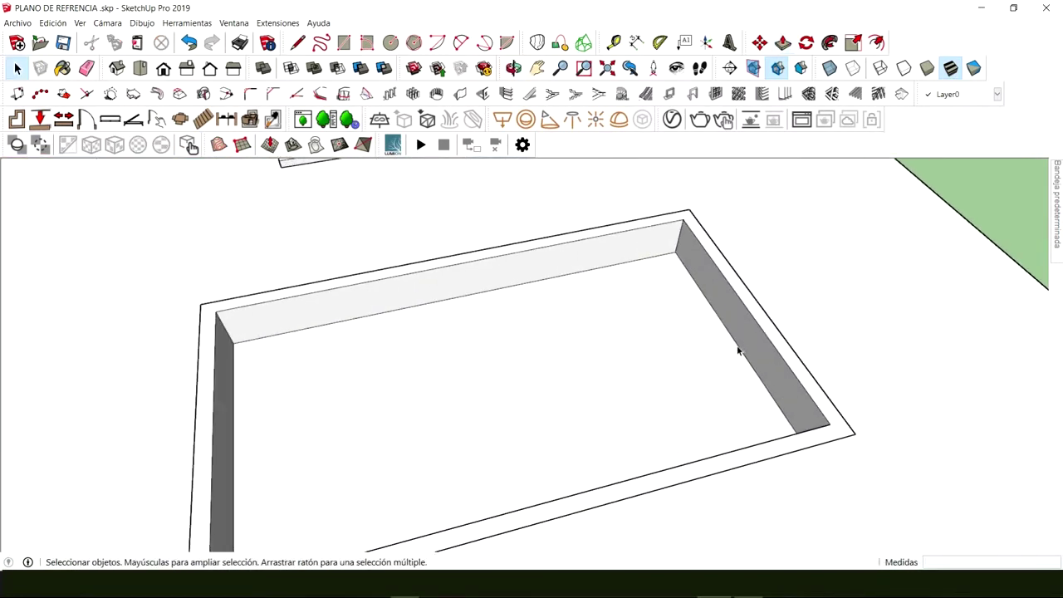
{"action": "left_click", "coordinate": [739, 350]}
{"action": "key", "text": "m"}
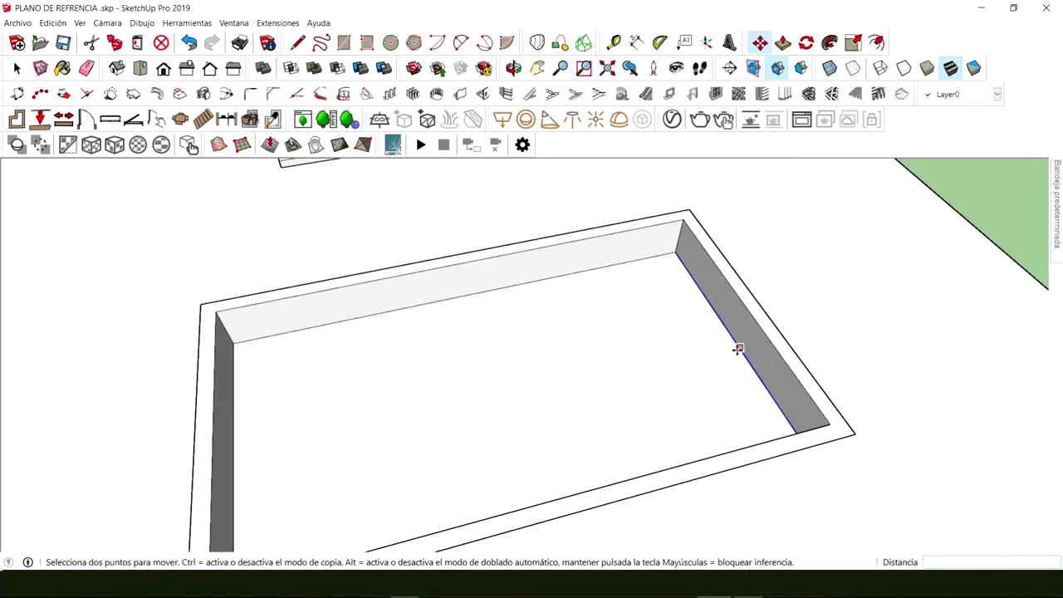
{"action": "left_click", "coordinate": [739, 350]}
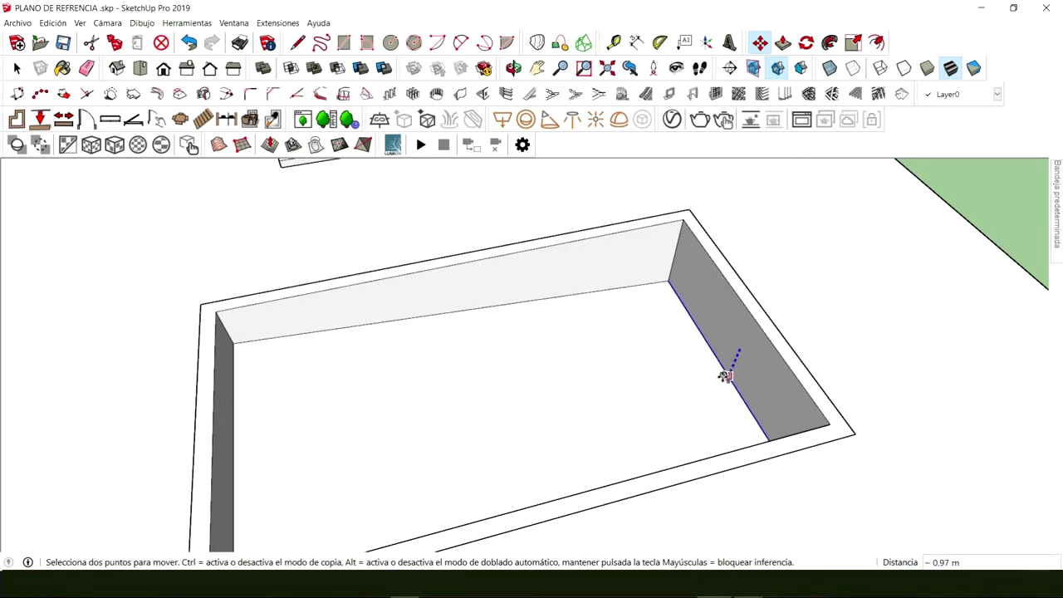
{"action": "key", "text": "space"}
Step: Raise the pool's surrounding border face by 0.02 m
{"action": "middle_click_drag", "start_coordinate": [672, 401], "coordinate": [615, 340]}
{"action": "middle_click_drag", "start_coordinate": [166, 393], "coordinate": [383, 383], "text": "shift"}
{"action": "scroll", "coordinate": [383, 382], "scroll_direction": "up", "scroll_amount": 1}
{"action": "key", "text": "p"}
{"action": "left_click", "coordinate": [376, 380]}
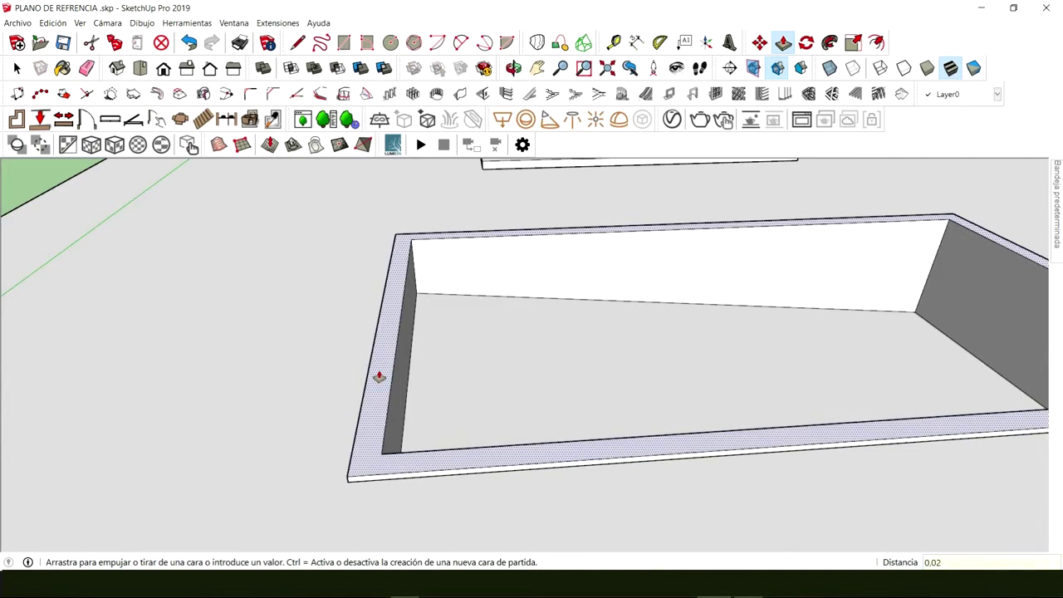
{"action": "key", "text": "space"}
{"action": "middle_click_drag", "start_coordinate": [425, 357], "coordinate": [548, 356]}
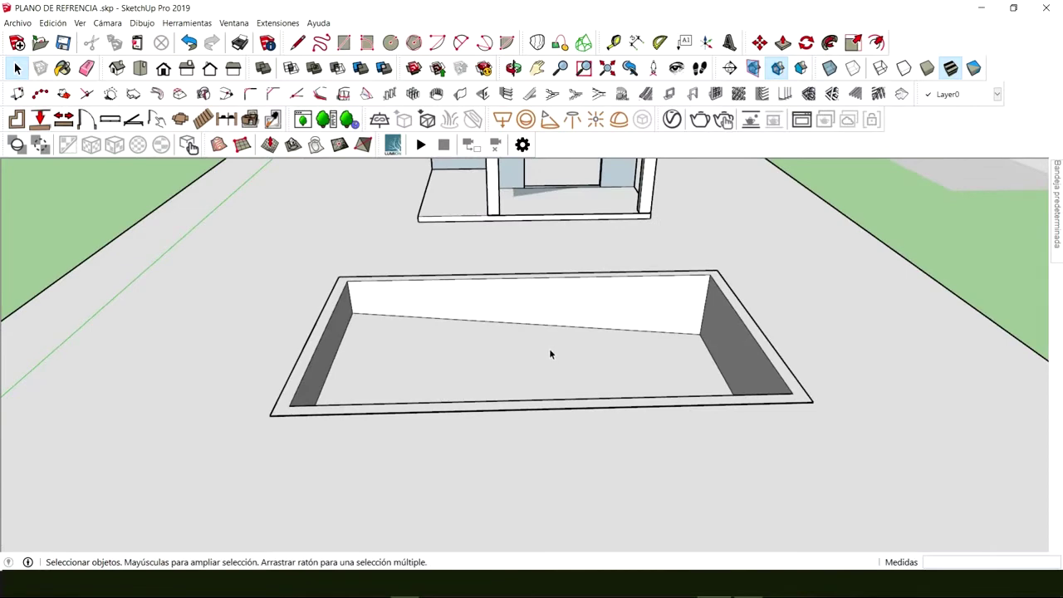
Step: Select all of the pool's connected geometry, including border, walls and sloping floor, and make it a group
{"action": "middle_click_drag", "start_coordinate": [549, 348], "coordinate": [507, 386]}
{"action": "triple_click", "coordinate": [434, 379]}
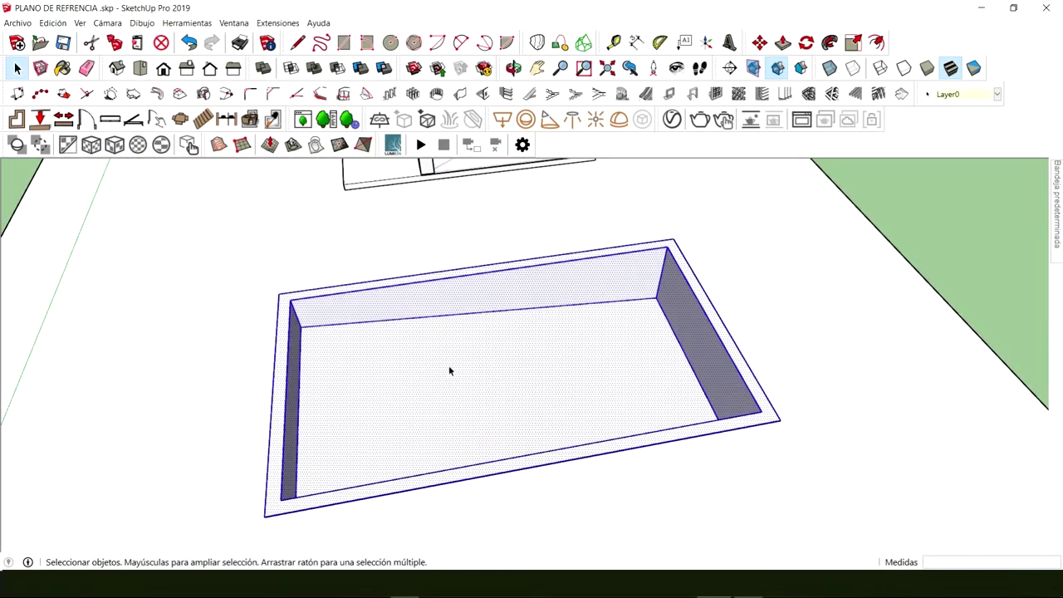
{"action": "right_click", "coordinate": [450, 370]}
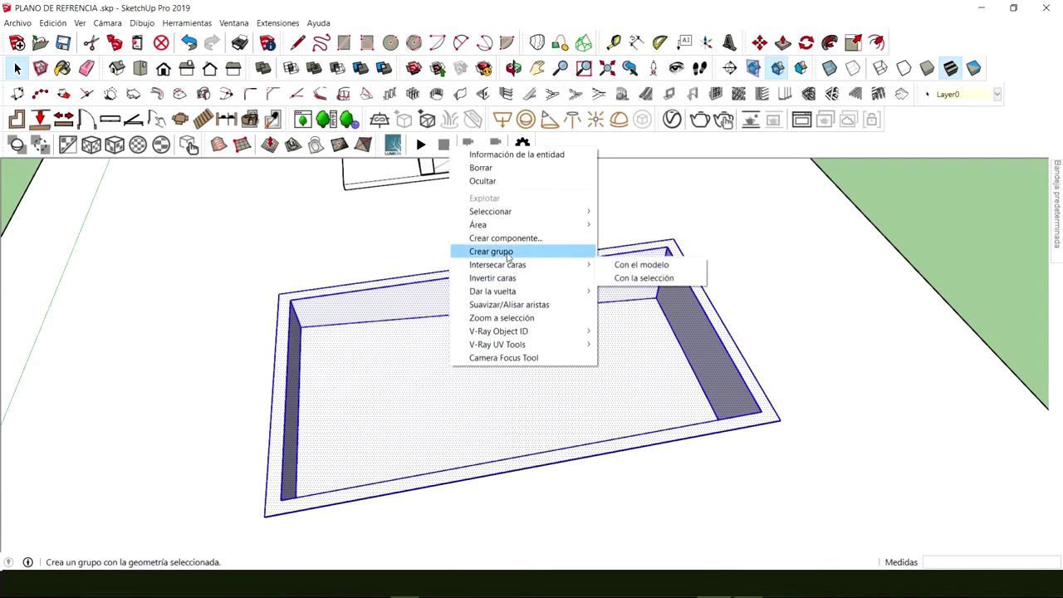
{"action": "left_click", "coordinate": [508, 255]}
{"action": "middle_click_drag", "start_coordinate": [490, 358], "coordinate": [236, 275]}
{"action": "middle_click_drag", "start_coordinate": [373, 287], "coordinate": [556, 355]}
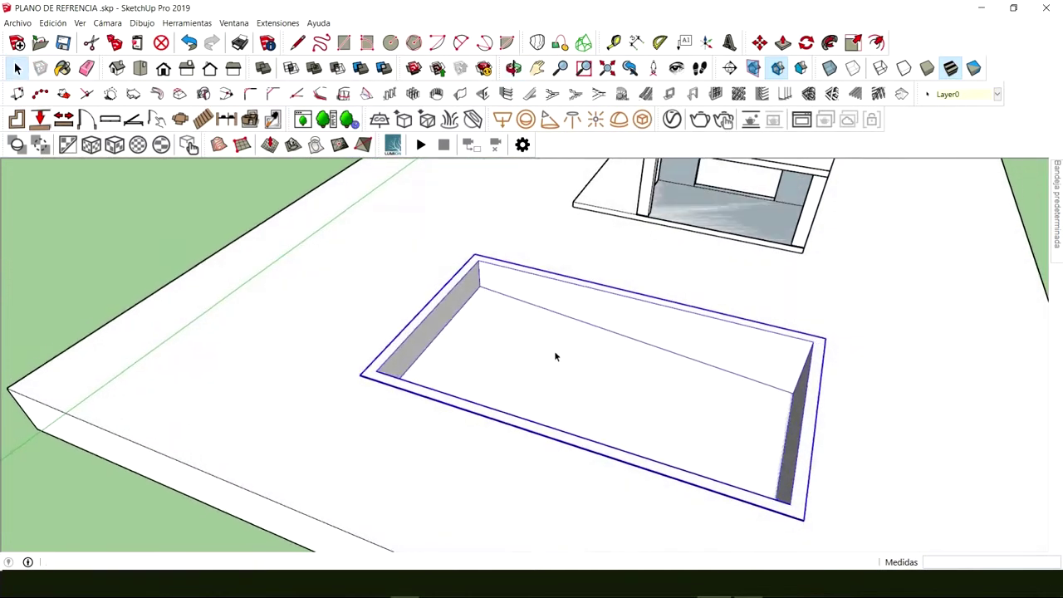
Step: Inside the pool group, group the complete basin and border geometry again as a nested group
{"action": "scroll", "coordinate": [555, 356], "scroll_direction": "up", "scroll_amount": 5}
{"action": "mouse_move", "coordinate": [439, 327]}
{"action": "middle_mouse_down"}
{"action": "mouse_move", "coordinate": [340, 380]}
{"action": "mouse_move", "coordinate": [428, 357]}
{"action": "mouse_move", "coordinate": [468, 299]}
{"action": "mouse_move", "coordinate": [330, 292]}
{"action": "mouse_move", "coordinate": [324, 348]}
{"action": "middle_mouse_up"}
{"action": "scroll", "coordinate": [427, 351], "scroll_direction": "down", "scroll_amount": 3}
{"action": "triple_click", "coordinate": [323, 343]}
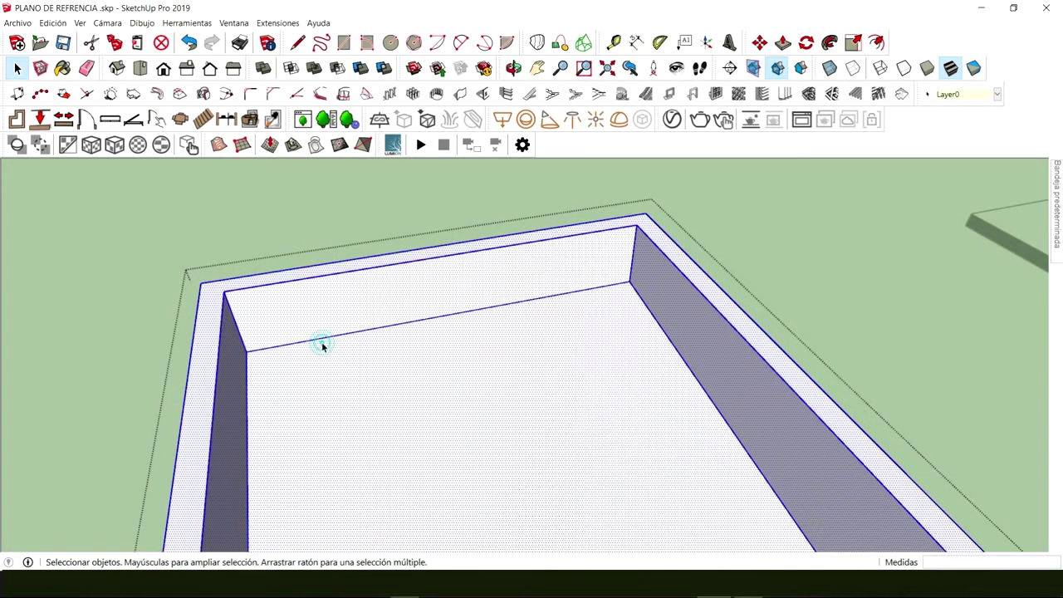
{"action": "right_click", "coordinate": [347, 323]}
{"action": "left_click", "coordinate": [392, 423]}
Step: Draw a rectangle about 2.34 by 0.45 m on the floor against the shallow-end wall and raise it about 0.8 m
{"action": "middle_click_drag", "start_coordinate": [391, 423], "coordinate": [429, 311]}
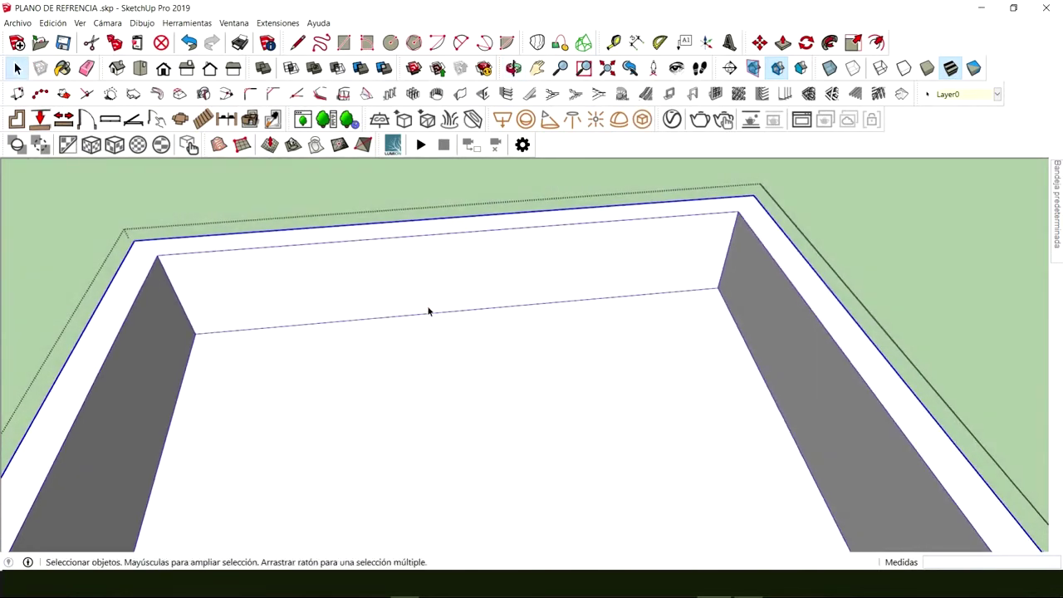
{"action": "key", "text": "r"}
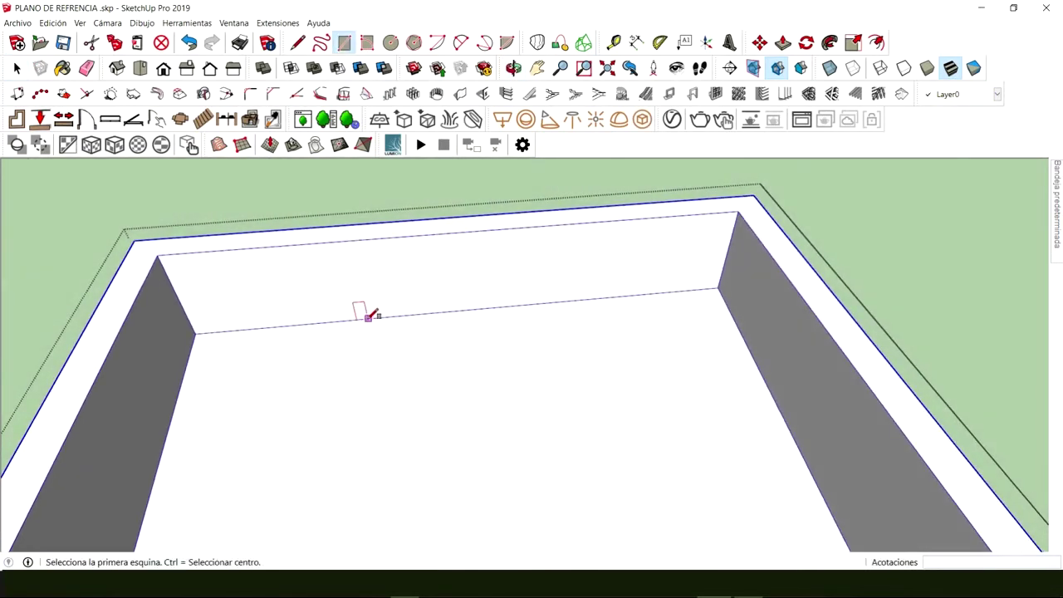
{"action": "left_click", "coordinate": [368, 318]}
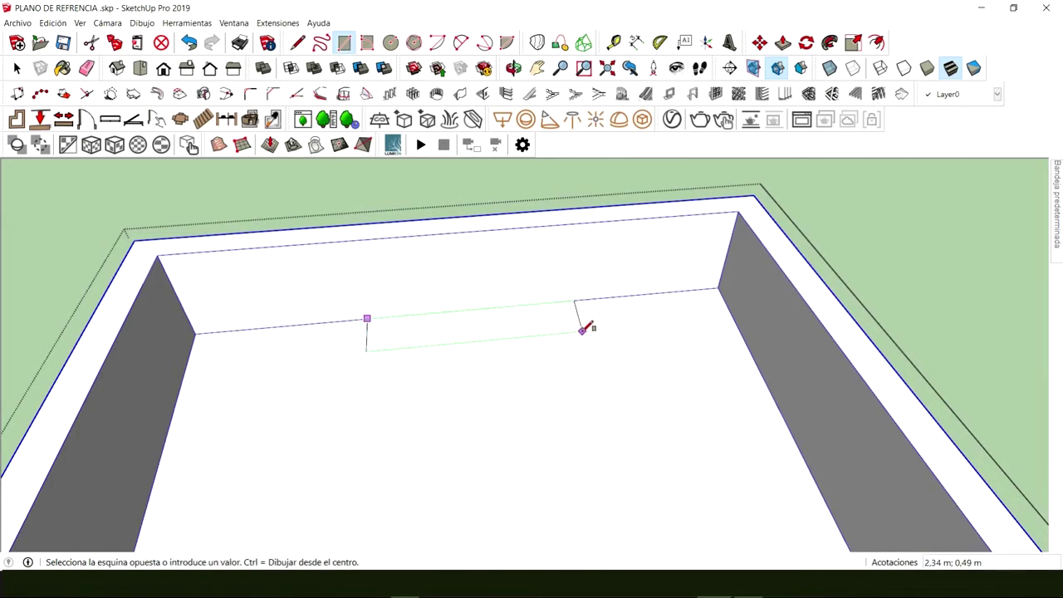
{"action": "left_click", "coordinate": [582, 327]}
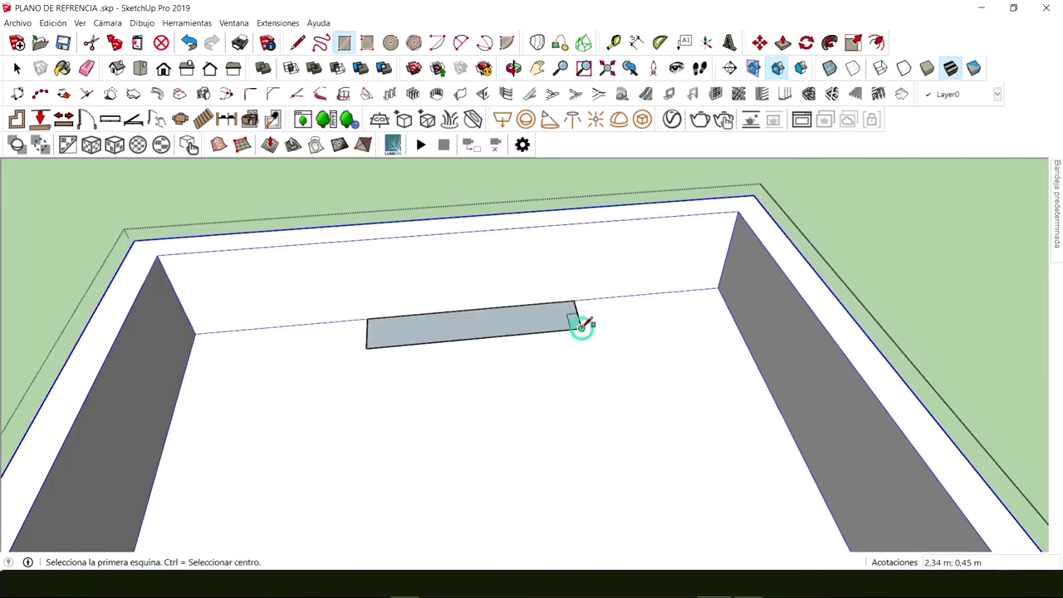
{"action": "key", "text": "p"}
{"action": "left_click", "coordinate": [562, 309]}
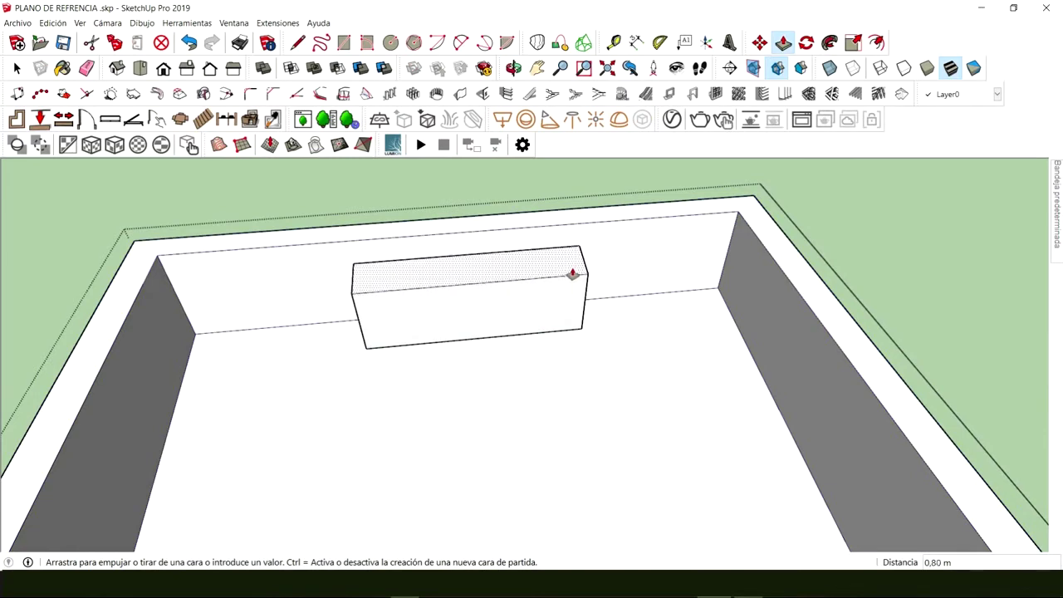
{"action": "left_click", "coordinate": [574, 274]}
Step: Split the block's front face with a horizontal line and pull the lower part outward to form a second step
{"action": "middle_click_drag", "start_coordinate": [448, 334], "coordinate": [447, 296]}
{"action": "key", "text": "l"}
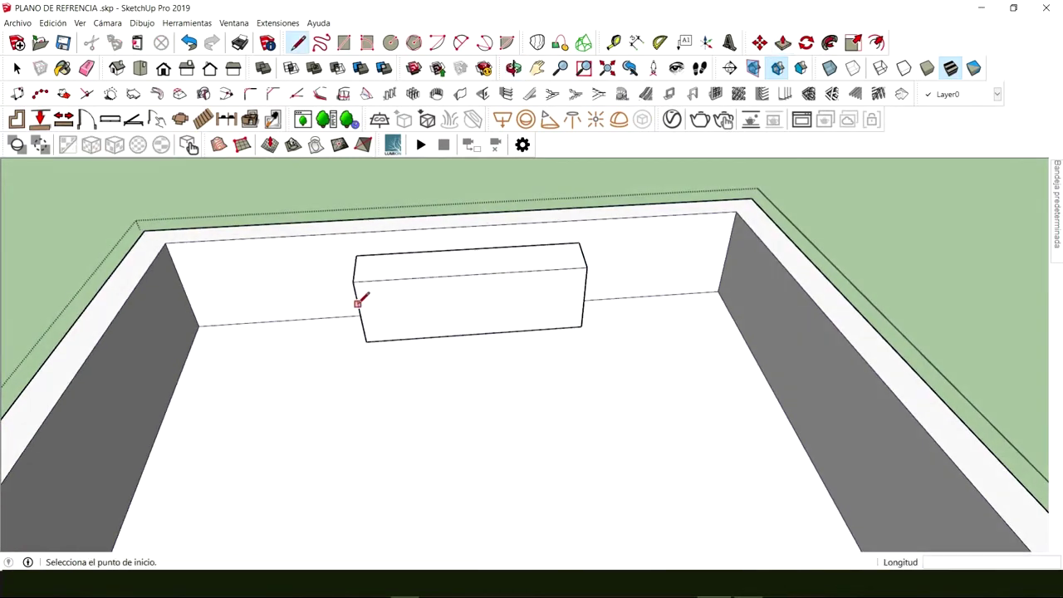
{"action": "left_click", "coordinate": [357, 303]}
{"action": "left_click", "coordinate": [584, 289]}
{"action": "key", "text": "p"}
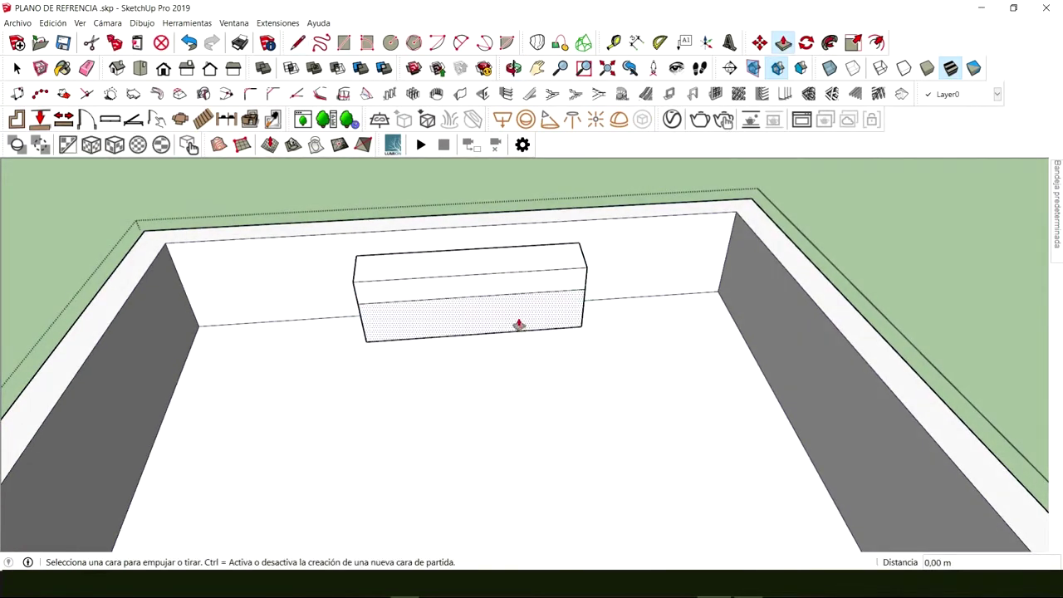
{"action": "left_click", "coordinate": [518, 321]}
{"action": "left_click", "coordinate": [519, 348]}
Step: Split the lower step's front face horizontally and pull its lower part out about 0.33 m to form a third step
{"action": "key", "text": "space"}
{"action": "key", "text": "l"}
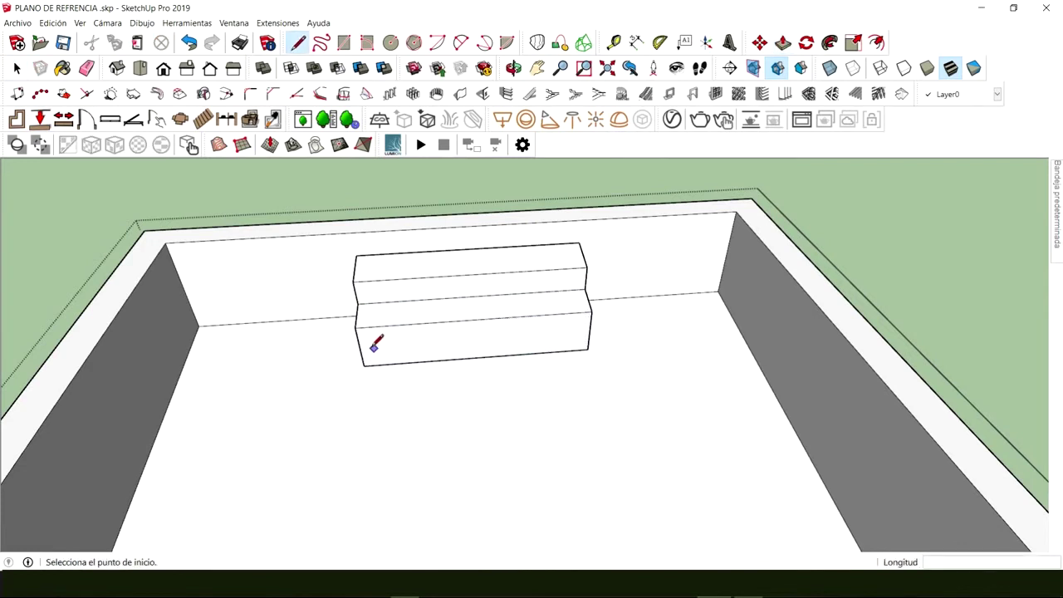
{"action": "left_click", "coordinate": [360, 346]}
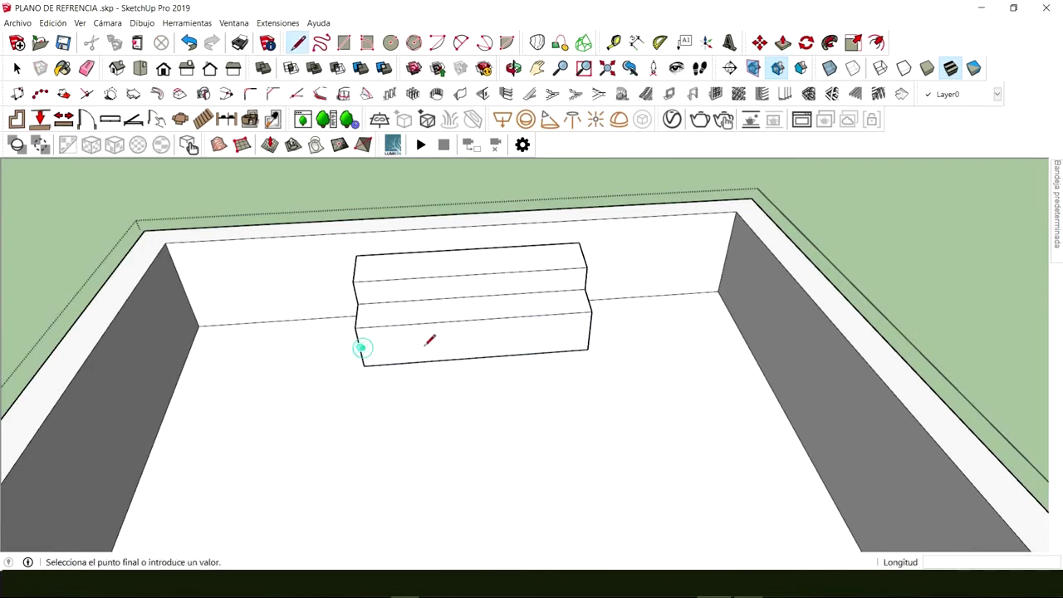
{"action": "left_click", "coordinate": [591, 330]}
{"action": "key", "text": "p"}
{"action": "left_click", "coordinate": [510, 348]}
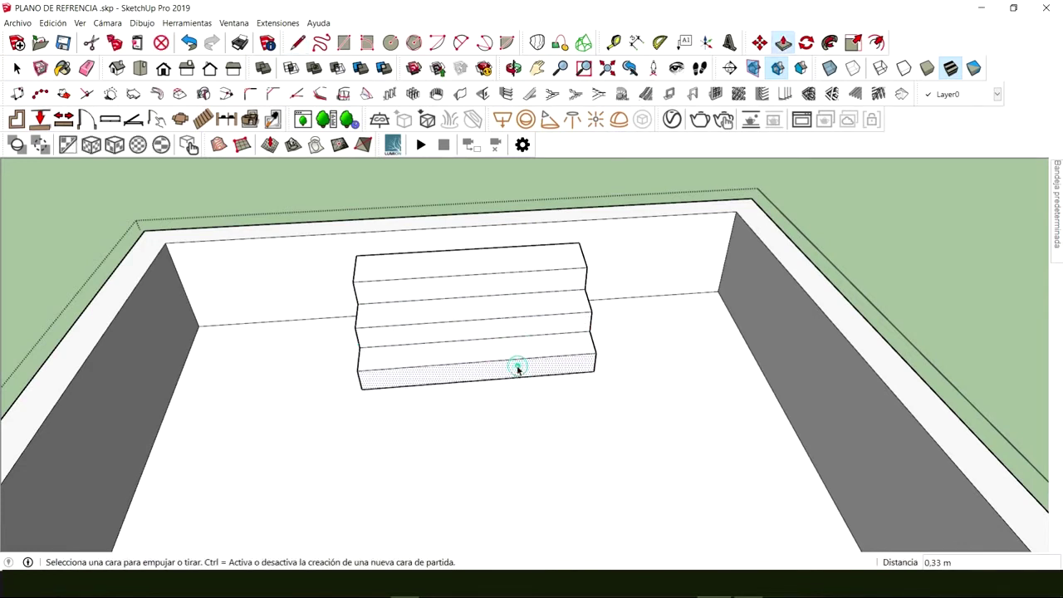
{"action": "left_click", "coordinate": [517, 368]}
Step: Try to move the top step's back edge along the pool's short wall
{"action": "middle_click_drag", "start_coordinate": [517, 368], "coordinate": [502, 290]}
{"action": "key", "text": "space"}
{"action": "left_click", "coordinate": [493, 287]}
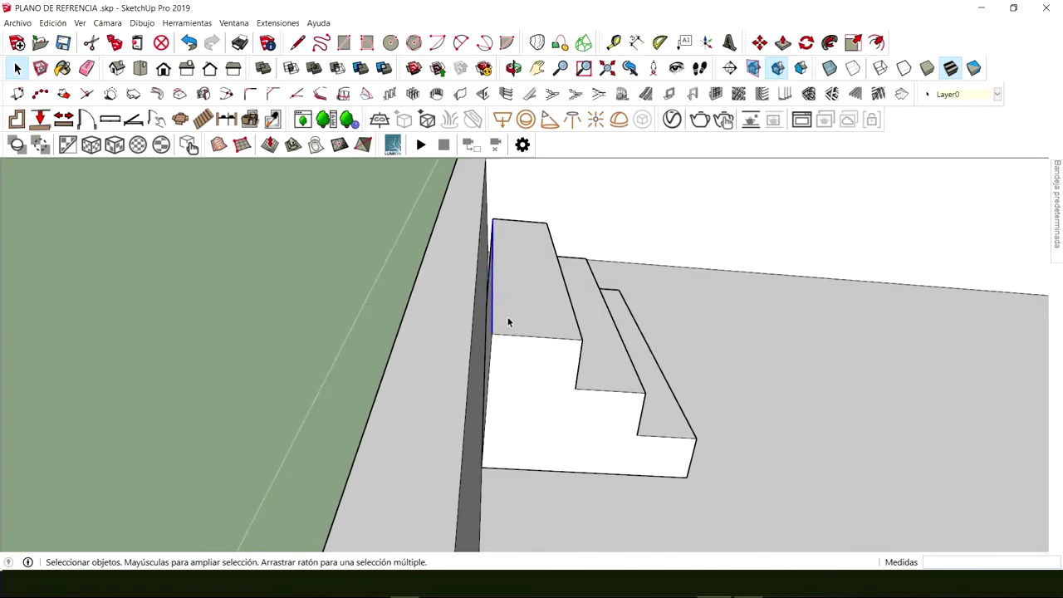
{"action": "key", "text": "m"}
{"action": "left_click", "coordinate": [493, 331]}
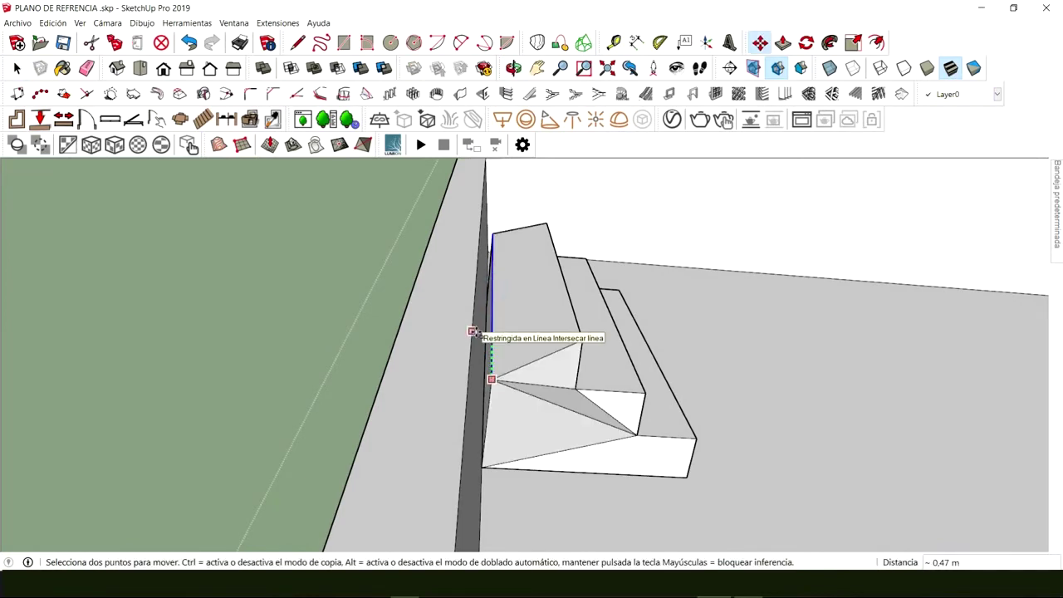
{"action": "left_click", "coordinate": [477, 333]}
{"action": "key", "text": "space"}
Step: Extend both end faces of the stairs to the pool's long side walls so the steps span the full width
{"action": "middle_click_drag", "start_coordinate": [477, 333], "coordinate": [432, 379]}
{"action": "key", "text": "p"}
{"action": "left_click", "coordinate": [428, 376]}
{"action": "left_click", "coordinate": [609, 391]}
{"action": "middle_click_drag", "start_coordinate": [356, 380], "coordinate": [449, 430]}
{"action": "key", "text": "space"}
{"action": "key", "text": "p"}
{"action": "key", "text": "space"}
{"action": "scroll", "coordinate": [494, 359], "scroll_direction": "up", "scroll_amount": 2}
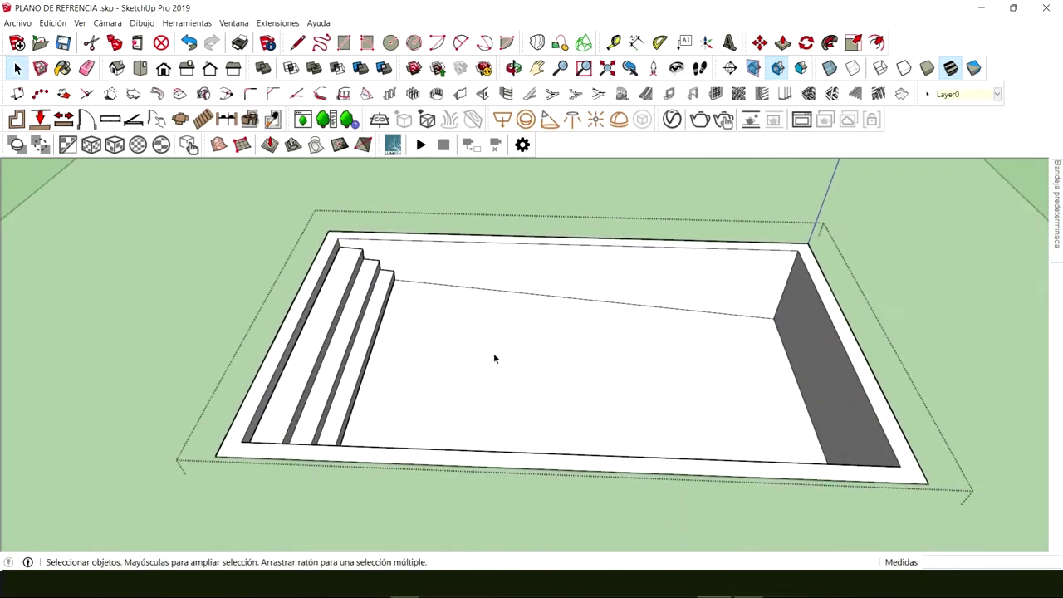
Step: Select all the connected stair geometry inside the pool group and make it a separate group
{"action": "key", "text": "Escape"}
{"action": "triple_click", "coordinate": [483, 349]}
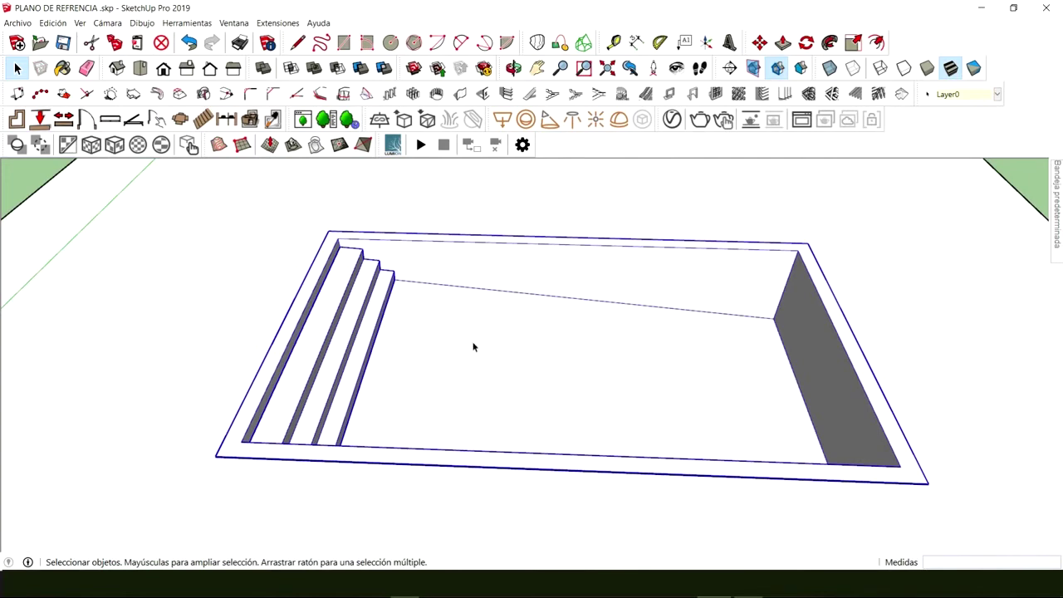
{"action": "double_click", "coordinate": [475, 336]}
{"action": "triple_click", "coordinate": [344, 344]}
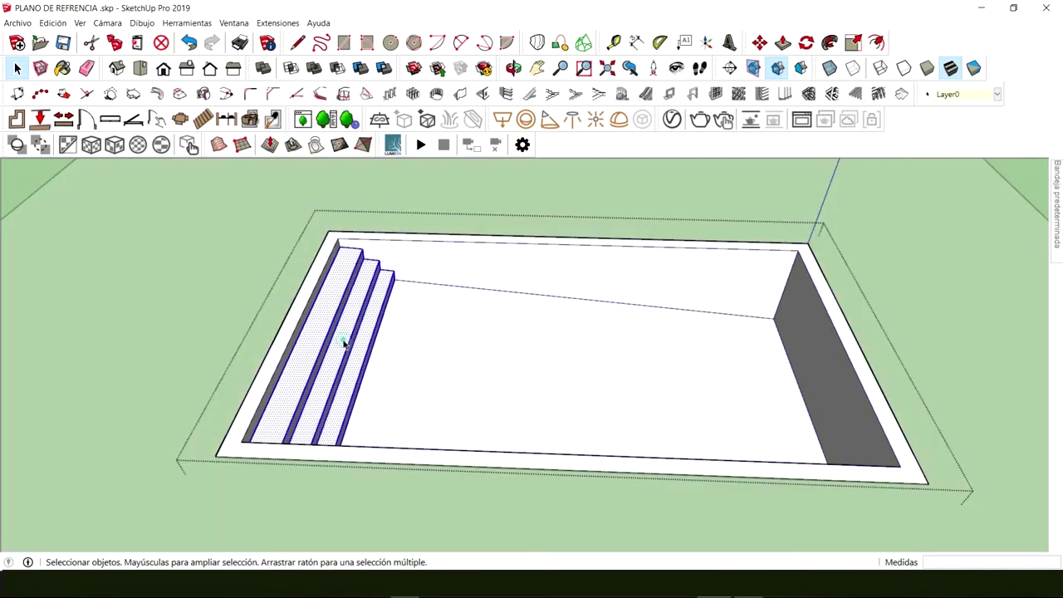
{"action": "right_click", "coordinate": [344, 339]}
{"action": "left_click", "coordinate": [389, 444]}
Step: Draw a rectangle between opposite inner corners of the pool border to cover the opening with a water surface
{"action": "scroll", "coordinate": [428, 302], "scroll_direction": "up", "scroll_amount": 3}
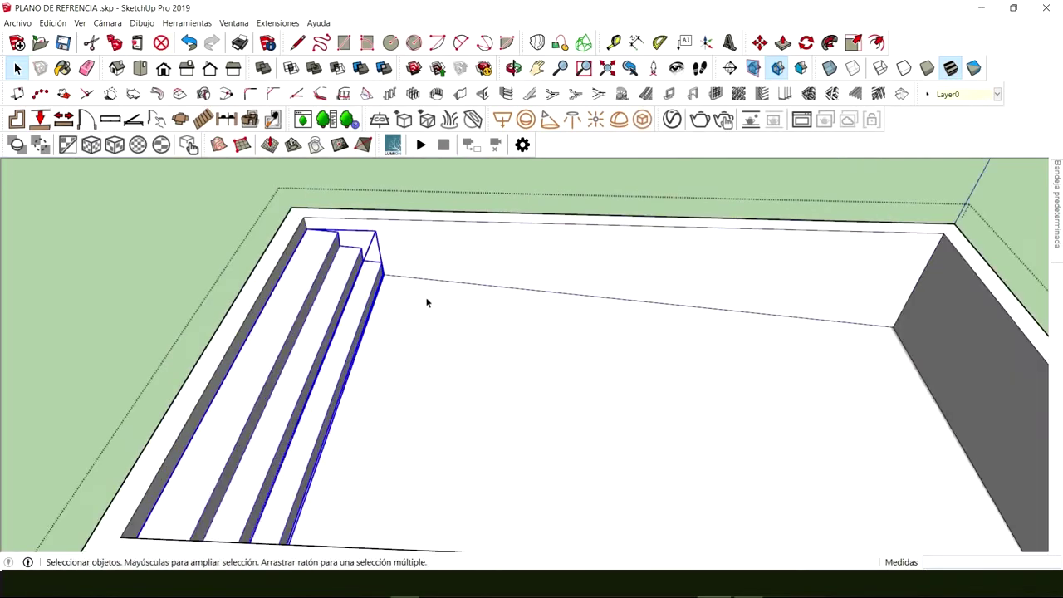
{"action": "scroll", "coordinate": [433, 323], "scroll_direction": "down", "scroll_amount": 2}
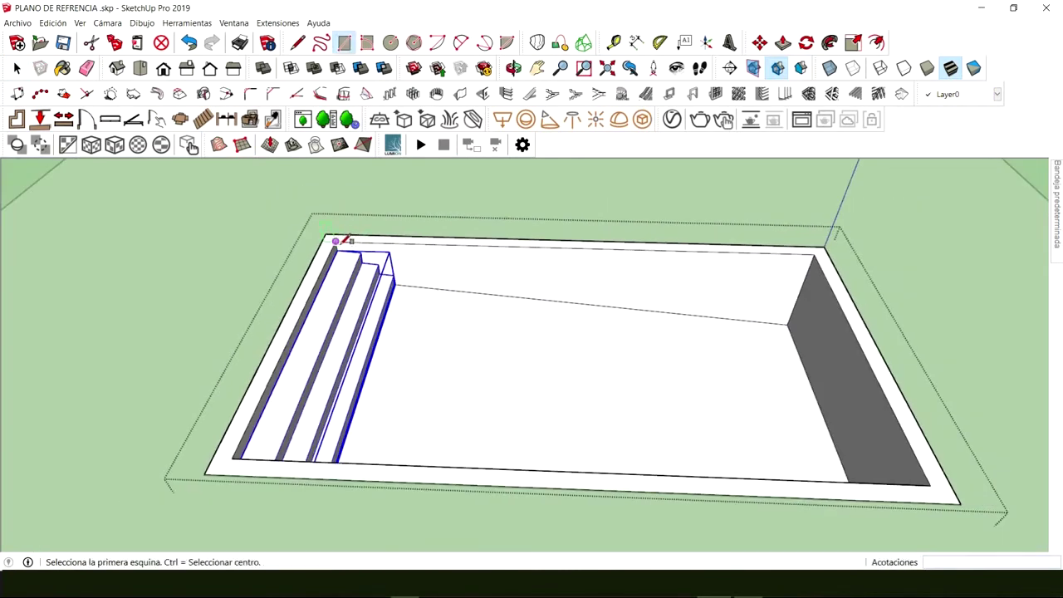
{"action": "left_click", "coordinate": [931, 484]}
{"action": "key", "text": "space"}
{"action": "scroll", "coordinate": [377, 360], "scroll_direction": "up", "scroll_amount": 2}
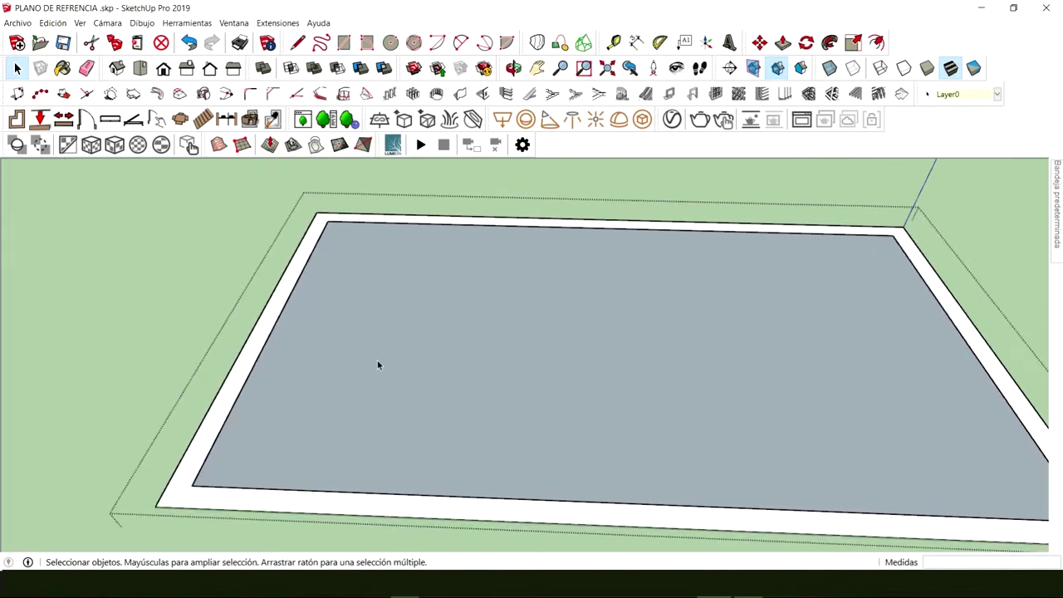
{"action": "key", "text": "p"}
{"action": "left_click", "coordinate": [304, 355]}
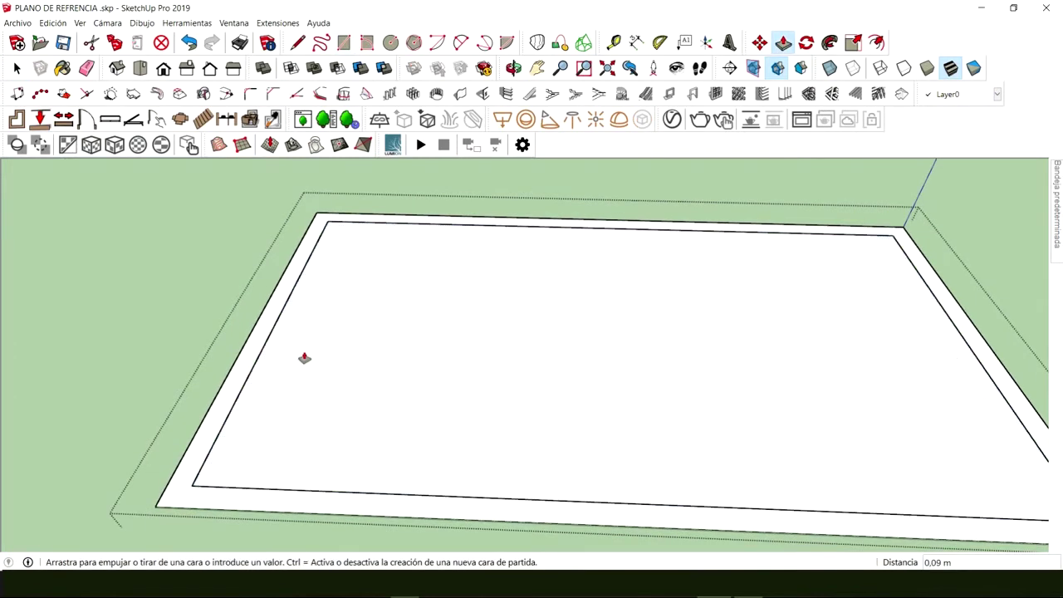
{"action": "scroll", "coordinate": [304, 358], "scroll_direction": "up", "scroll_amount": 5}
{"action": "middle_click_drag", "start_coordinate": [308, 356], "coordinate": [184, 225]}
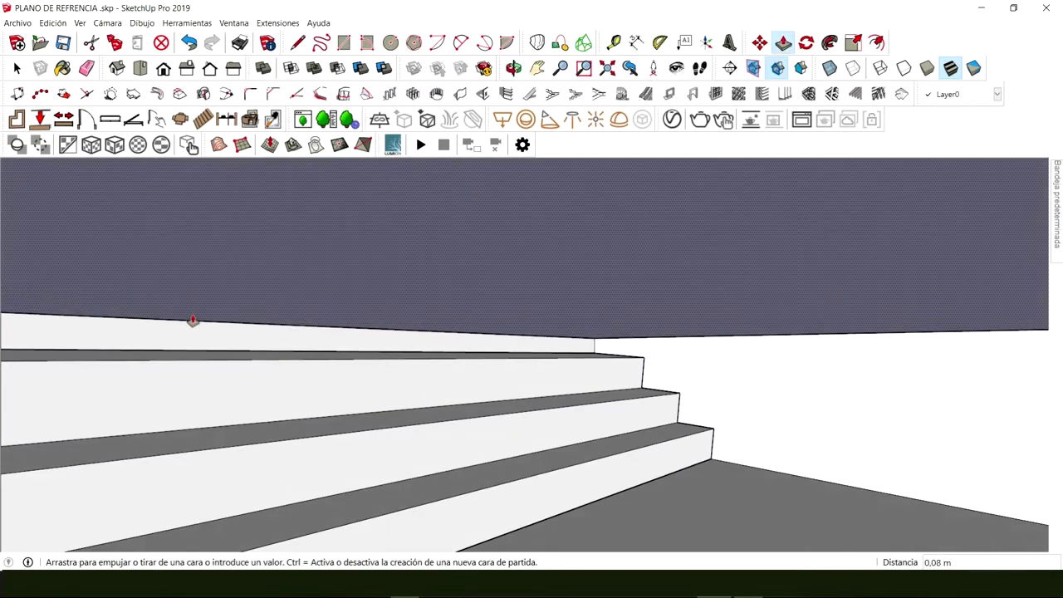
{"action": "key", "text": "Escape"}
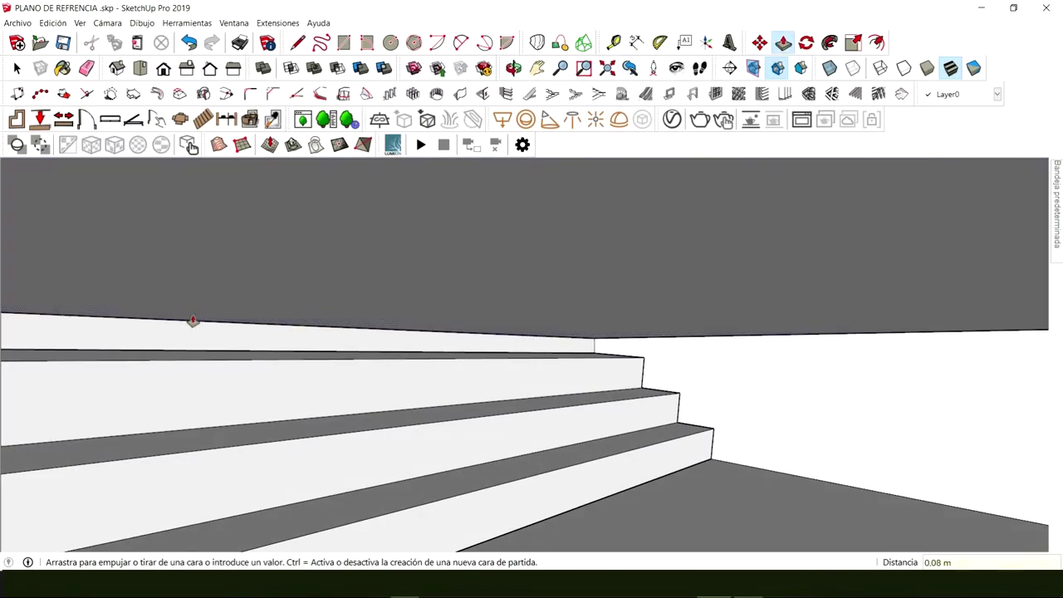
{"action": "key", "text": "space"}
Step: Push the water surface down about 0.08 m below the pool border
{"action": "middle_click_drag", "start_coordinate": [192, 321], "coordinate": [318, 371]}
{"action": "left_click", "coordinate": [339, 378]}
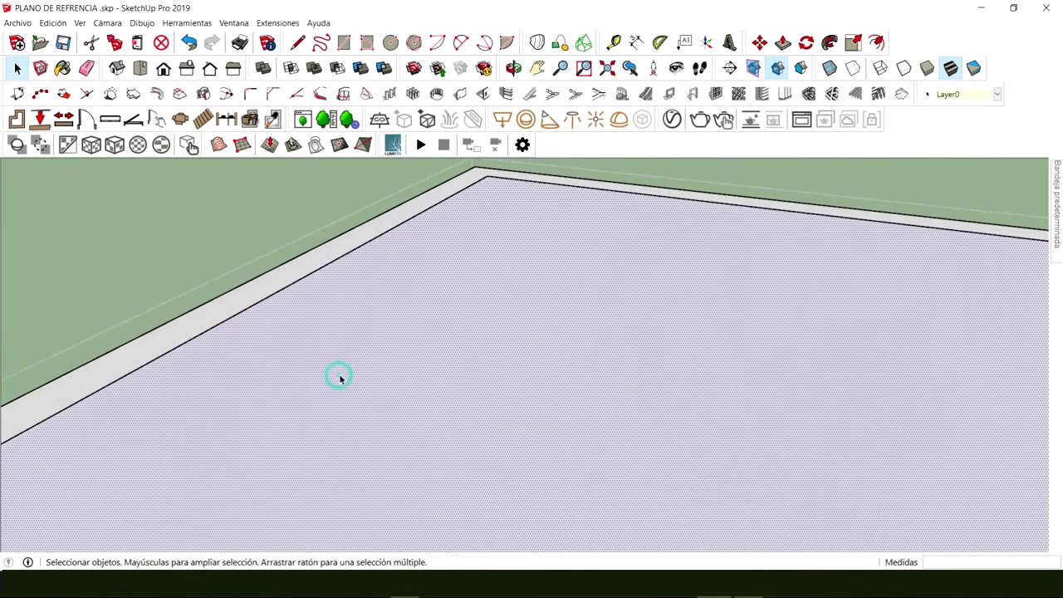
{"action": "left_click", "coordinate": [378, 362]}
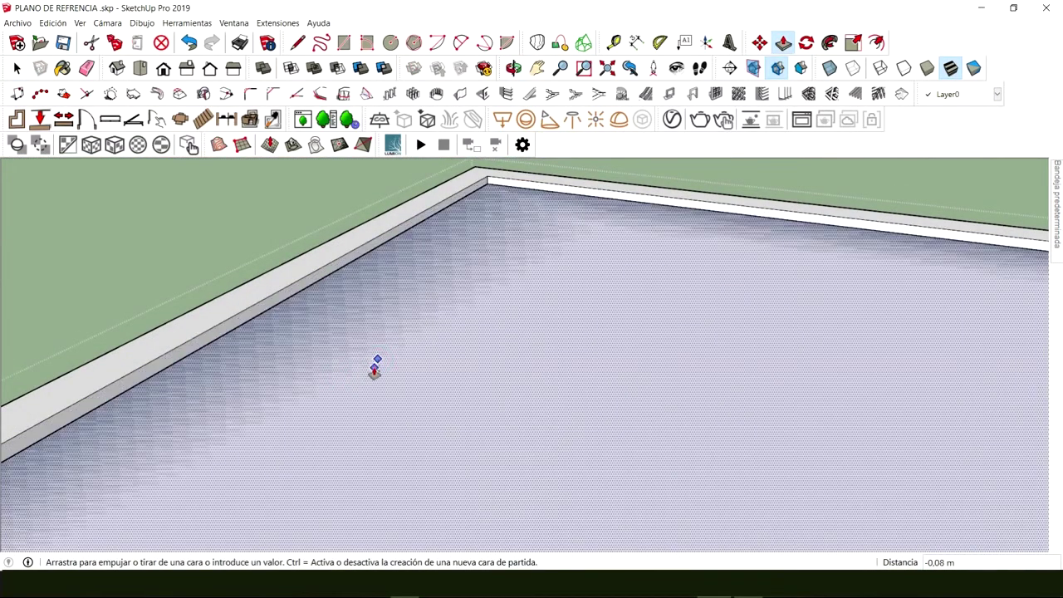
{"action": "middle_click_drag", "start_coordinate": [349, 345], "coordinate": [344, 321]}
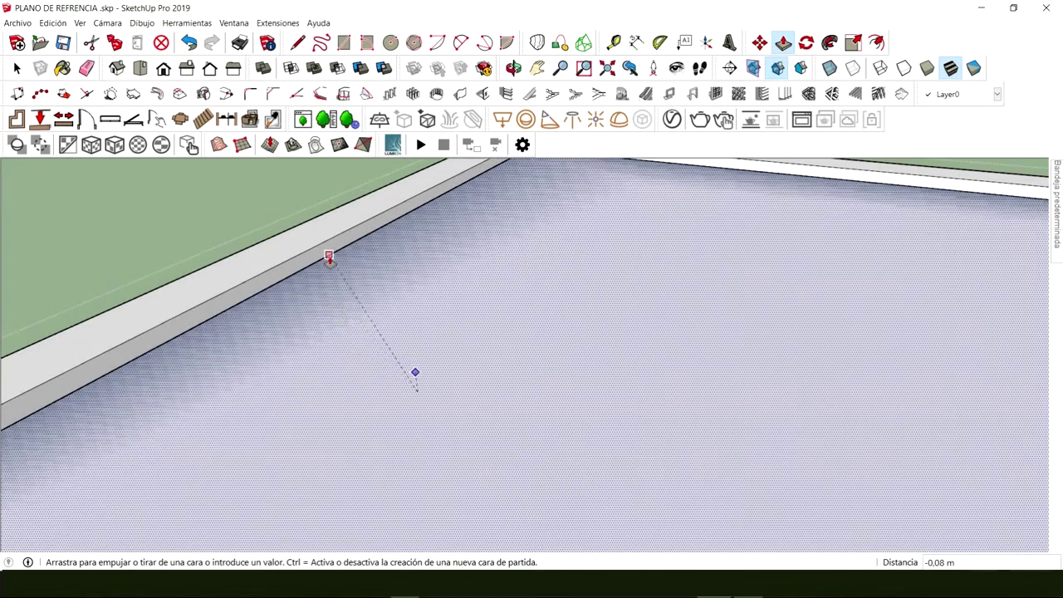
{"action": "middle_click_drag", "start_coordinate": [329, 258], "coordinate": [313, 418]}
{"action": "middle_click_drag", "start_coordinate": [348, 375], "coordinate": [432, 295]}
{"action": "scroll", "coordinate": [220, 351], "scroll_direction": "up", "scroll_amount": 1}
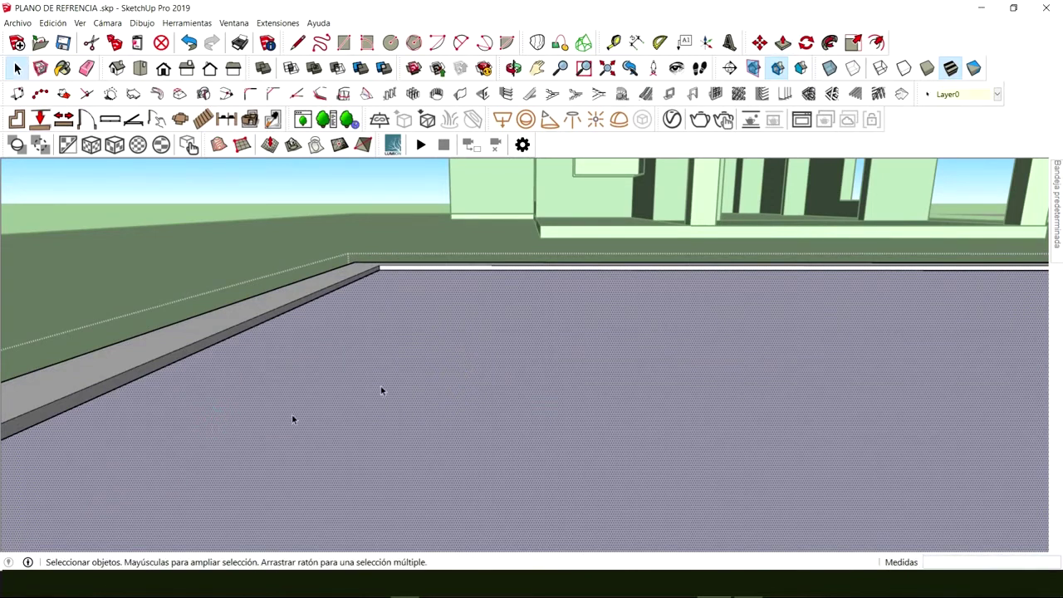
Step: Make the water surface its own group and leave the pool group
{"action": "middle_click_drag", "start_coordinate": [381, 390], "coordinate": [496, 319]}
{"action": "right_click", "coordinate": [492, 421]}
{"action": "left_click", "coordinate": [531, 299]}
{"action": "scroll", "coordinate": [522, 426], "scroll_direction": "down", "scroll_amount": 2}
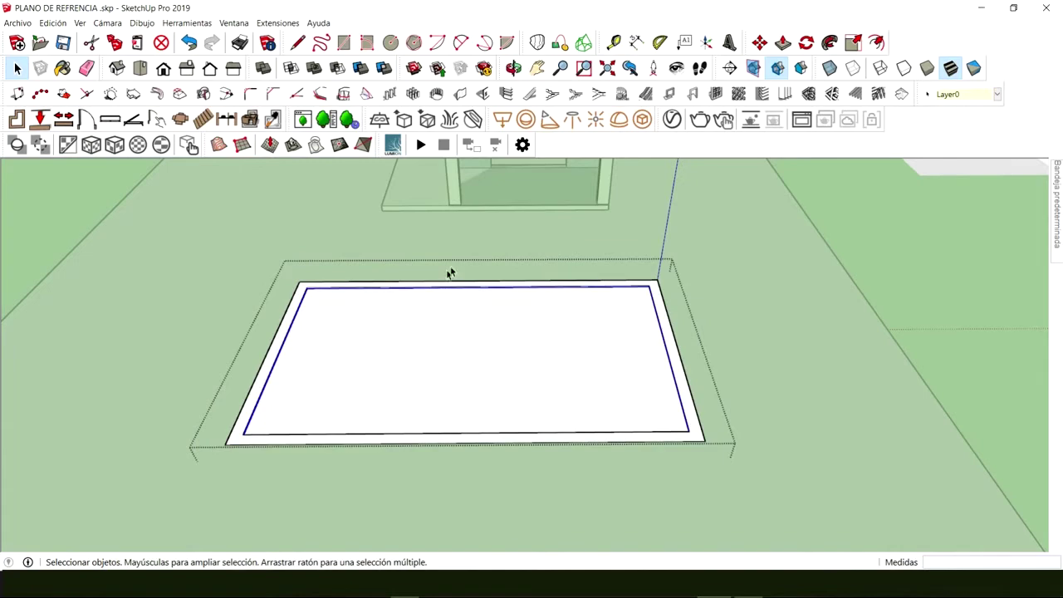
{"action": "middle_click_drag", "start_coordinate": [466, 271], "coordinate": [416, 233]}
{"action": "middle_click_drag", "start_coordinate": [520, 450], "coordinate": [478, 438]}
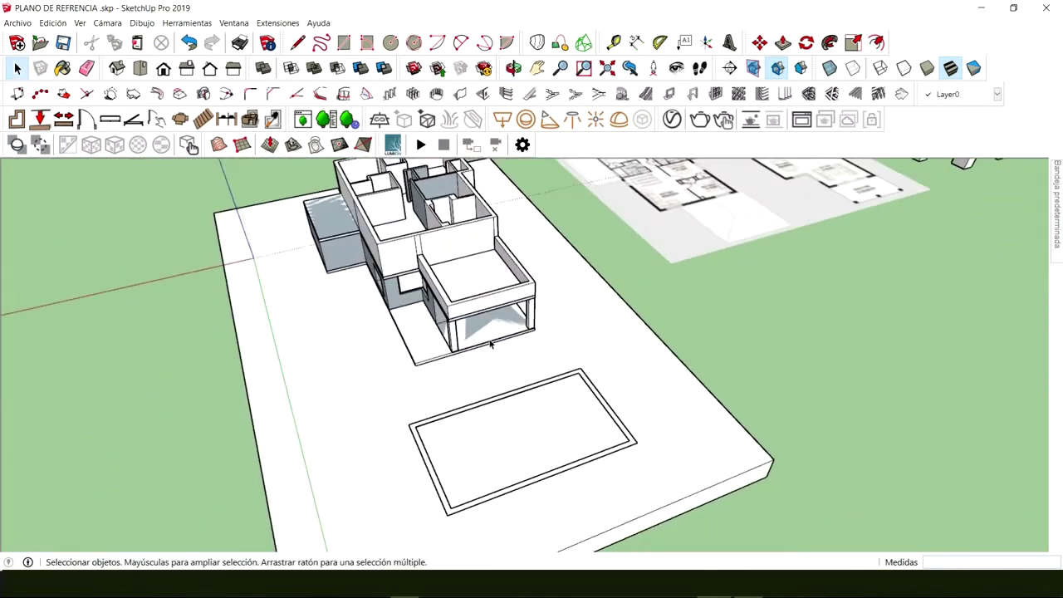
Step: Draw a rectangle about 1.46 by 0.72 m on the ground between the house terrace and the pool
{"action": "scroll", "coordinate": [492, 346], "scroll_direction": "up", "scroll_amount": 4}
{"action": "middle_click_drag", "start_coordinate": [495, 348], "coordinate": [712, 374]}
{"action": "middle_click_drag", "start_coordinate": [531, 352], "coordinate": [591, 380]}
{"action": "scroll", "coordinate": [410, 346], "scroll_direction": "down", "scroll_amount": 4}
{"action": "middle_click_drag", "start_coordinate": [410, 346], "coordinate": [477, 330]}
{"action": "scroll", "coordinate": [610, 303], "scroll_direction": "up", "scroll_amount": 6}
{"action": "key", "text": "r"}
{"action": "scroll", "coordinate": [185, 285], "scroll_direction": "up", "scroll_amount": 3}
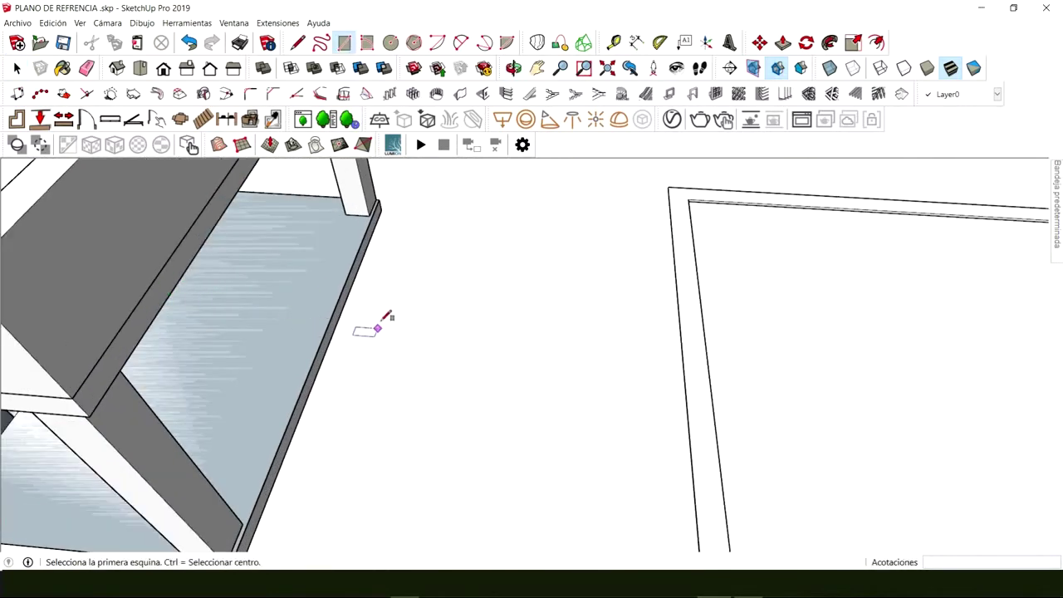
{"action": "left_click", "coordinate": [424, 249]}
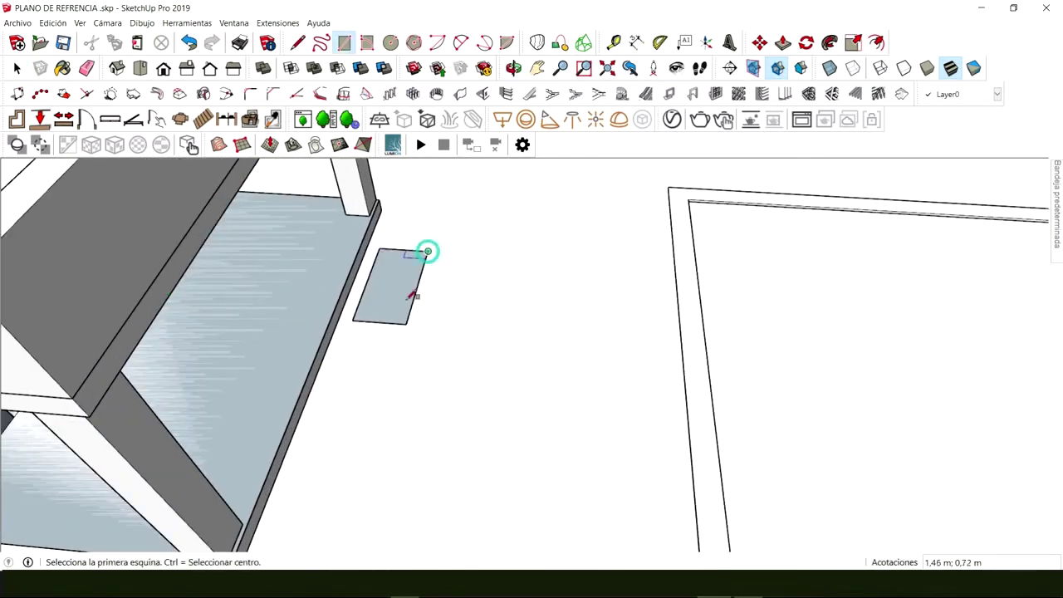
Step: Pull the small rectangle between the terrace and pool up into a thin slab and group all its geometry
{"action": "key", "text": "space"}
{"action": "key", "text": "p"}
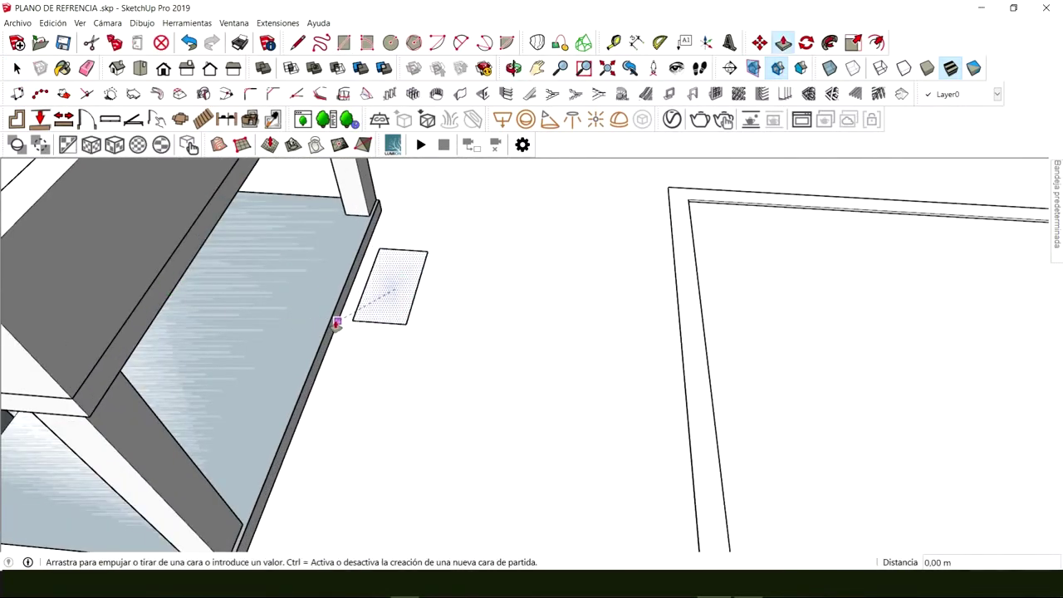
{"action": "key", "text": "space"}
{"action": "right_click", "coordinate": [396, 301]}
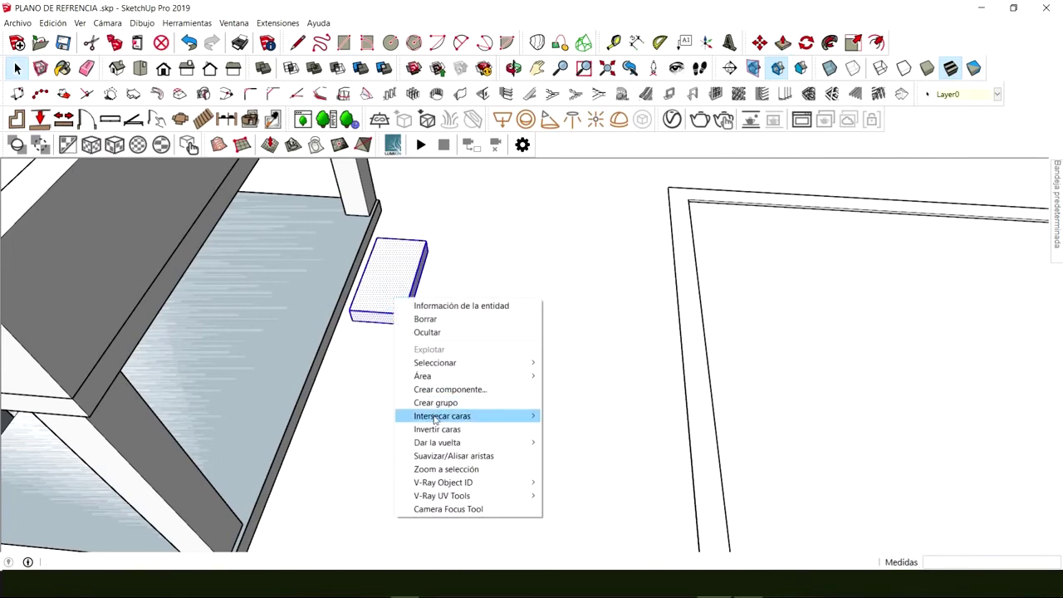
{"action": "left_click", "coordinate": [433, 402]}
Step: Turn the slab group into a component named PASOS JARDIN
{"action": "right_click", "coordinate": [394, 301]}
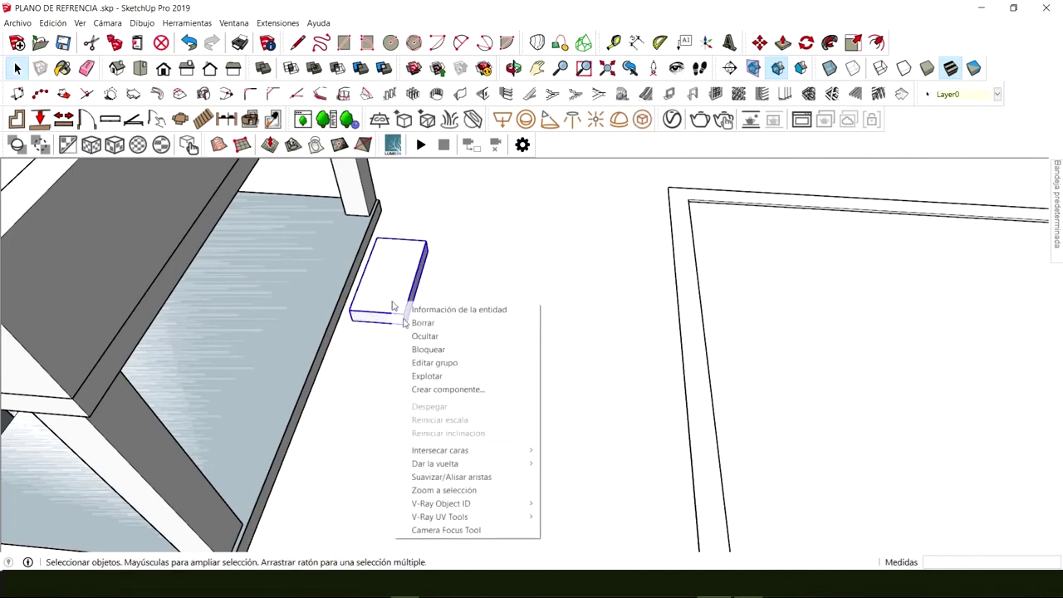
{"action": "left_click", "coordinate": [439, 391]}
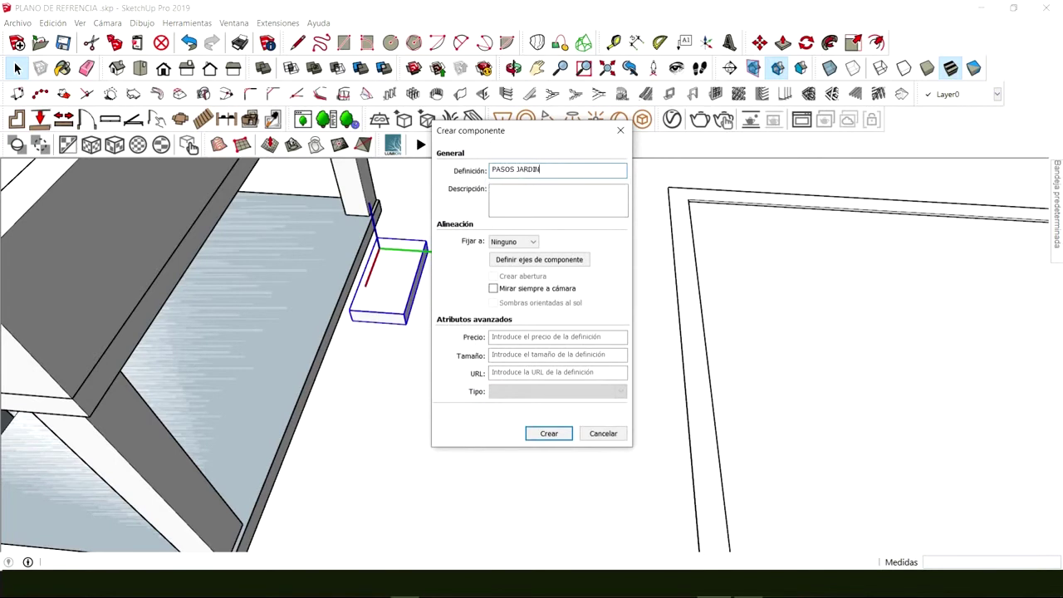
{"action": "left_click", "coordinate": [554, 433]}
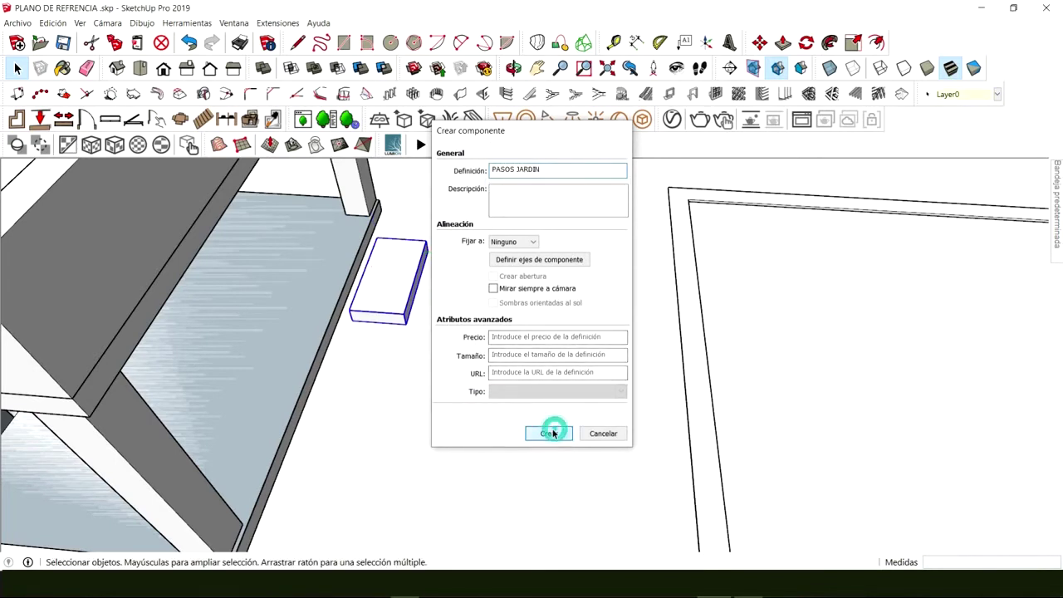
Step: Copy the slab about 3.44 m to the pool's edge and divide the distance with /4 to fill in evenly spaced stepping slabs
{"action": "key", "text": "m"}
{"action": "key", "text": "ctrl"}
{"action": "left_click", "coordinate": [352, 318]}
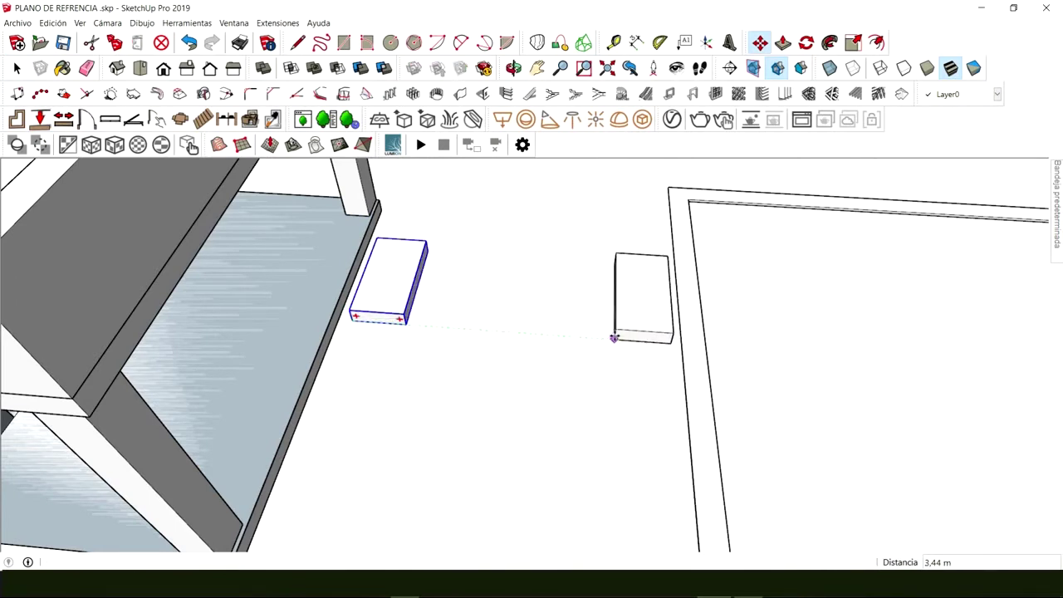
{"action": "left_click", "coordinate": [614, 338]}
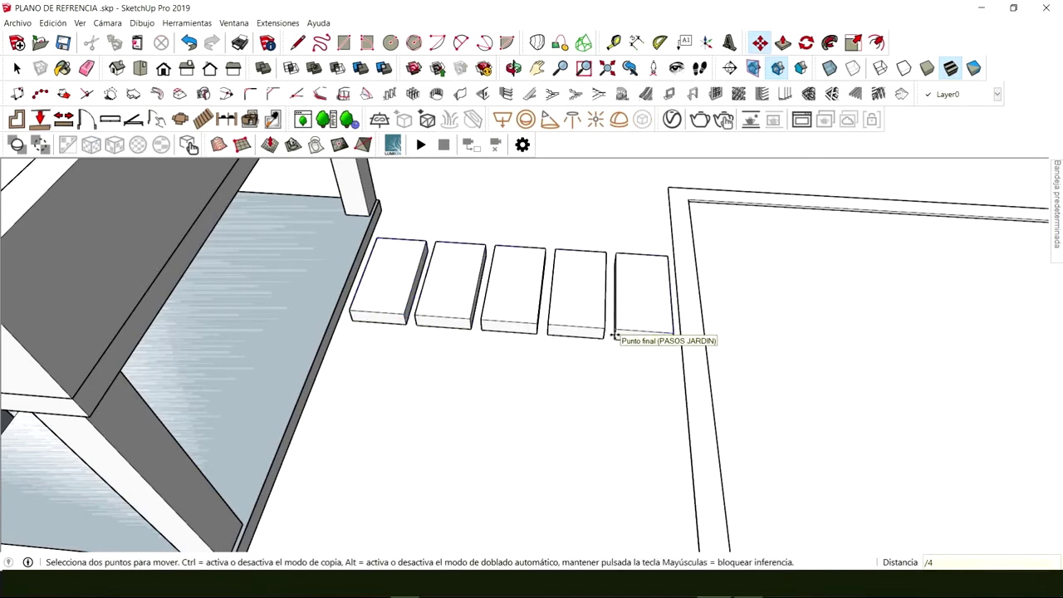
{"action": "key", "text": "space"}
Step: Inside the ground group, draw a rectangle about 17.85 by 12.89 m around the pool, and leave the group
{"action": "middle_click_drag", "start_coordinate": [672, 344], "coordinate": [324, 326]}
{"action": "scroll", "coordinate": [488, 347], "scroll_direction": "down", "scroll_amount": 5}
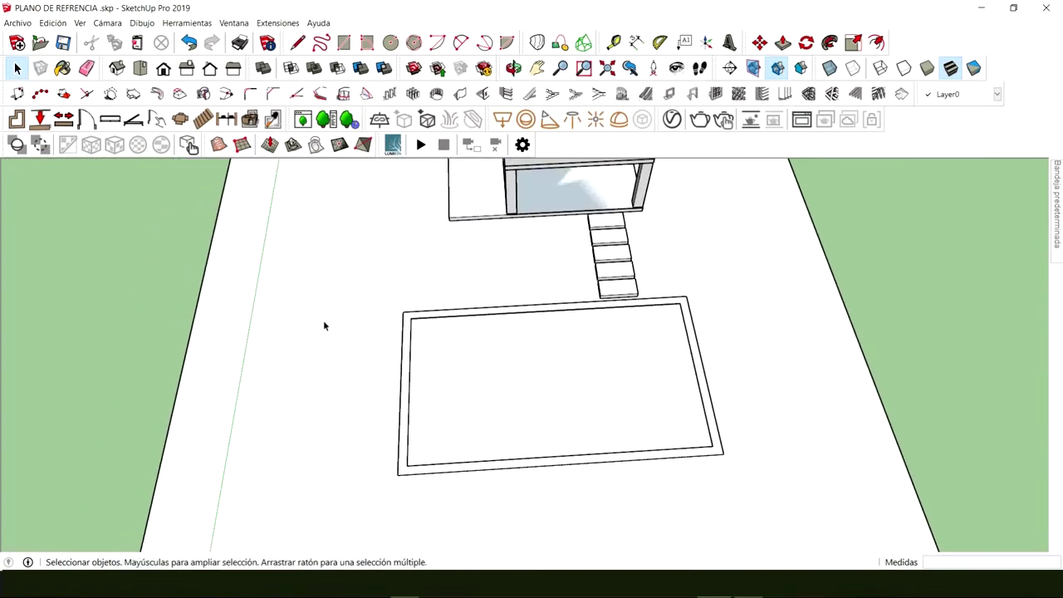
{"action": "key", "text": "ctrl+a"}
{"action": "key", "text": "r"}
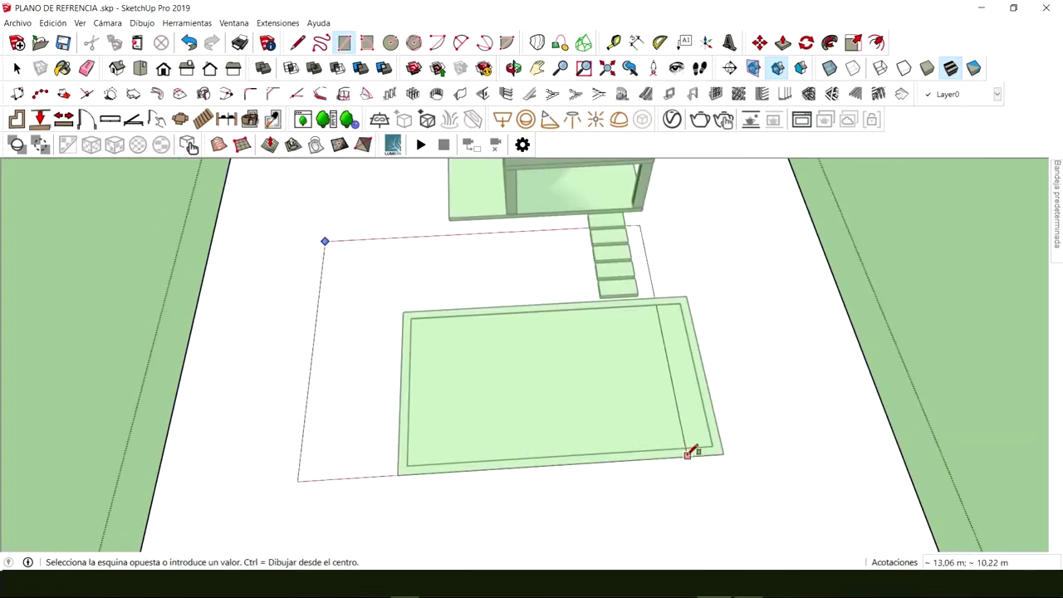
{"action": "middle_click_drag", "start_coordinate": [818, 518], "coordinate": [776, 452]}
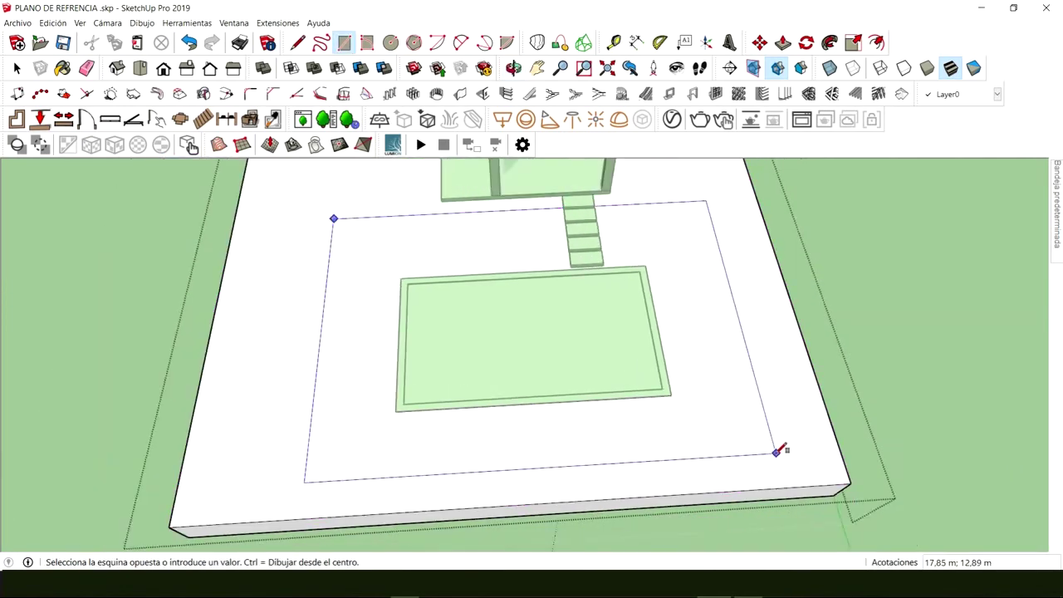
{"action": "left_click", "coordinate": [776, 453]}
{"action": "key", "text": "space"}
{"action": "middle_click_drag", "start_coordinate": [689, 423], "coordinate": [479, 384]}
{"action": "left_click", "coordinate": [522, 345]}
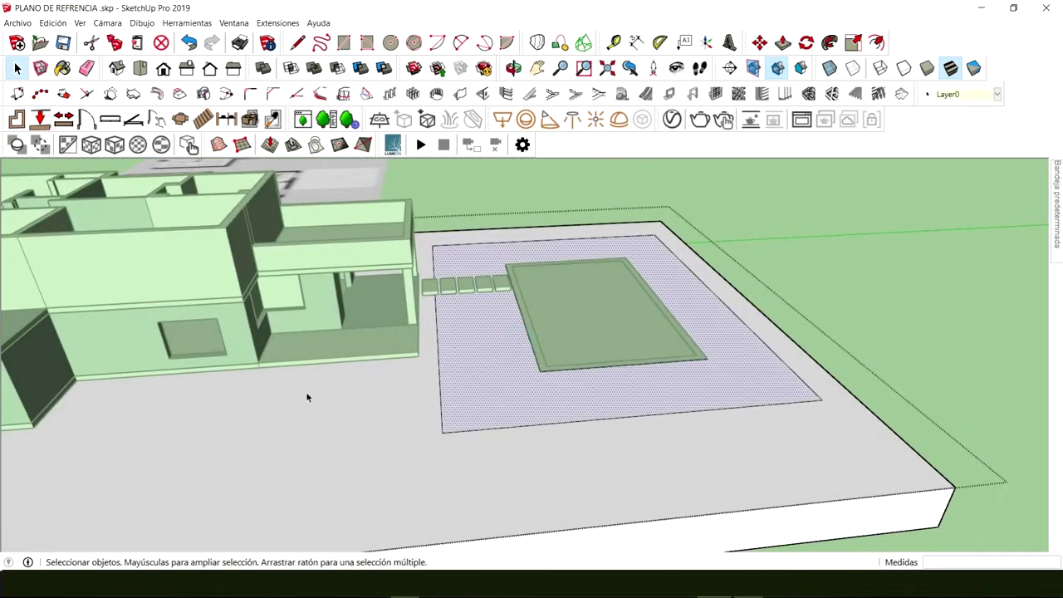
{"action": "left_click", "coordinate": [415, 387]}
{"action": "left_click", "coordinate": [474, 367]}
{"action": "middle_click_drag", "start_coordinate": [518, 344], "coordinate": [358, 342]}
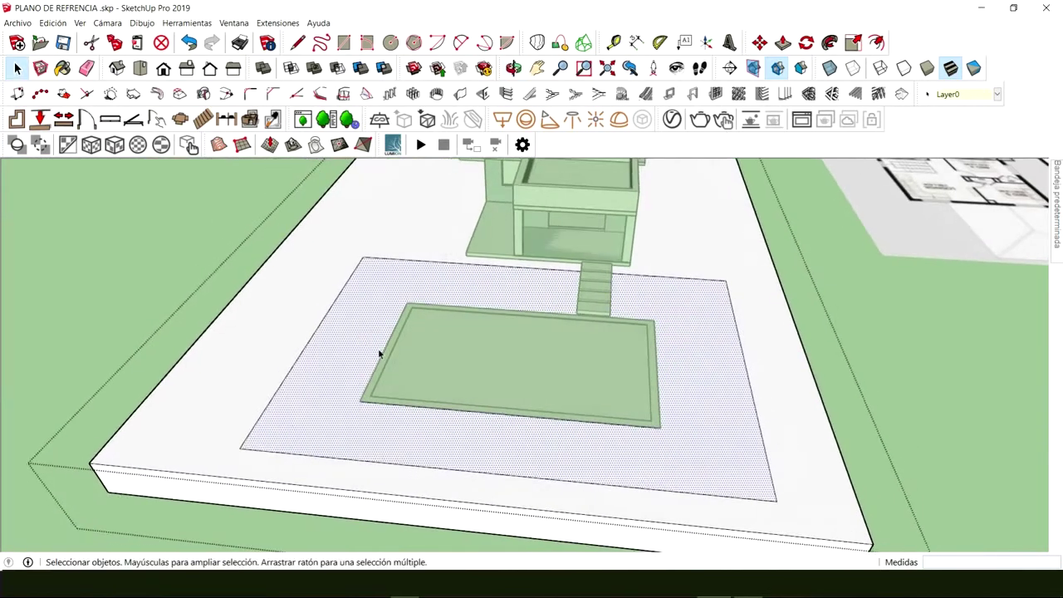
{"action": "left_click", "coordinate": [426, 353]}
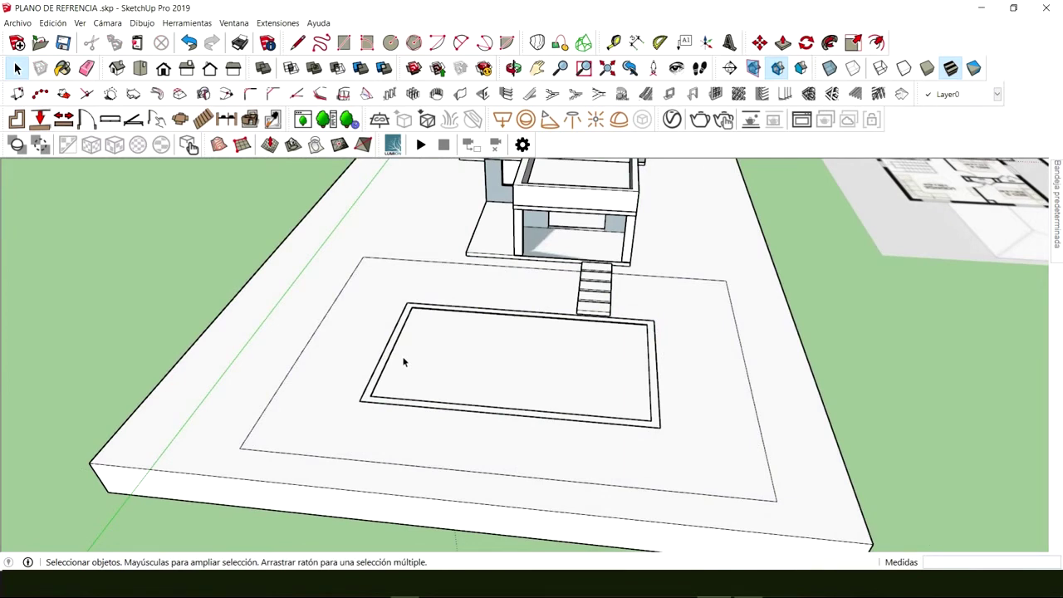
Step: Draw a rectangle about 3.27 by 0.20 m over the front face of the base at the garage opening beside the entrance
{"action": "middle_click_drag", "start_coordinate": [415, 384], "coordinate": [698, 320]}
{"action": "middle_click_drag", "start_coordinate": [448, 342], "coordinate": [599, 327]}
{"action": "middle_click_drag", "start_coordinate": [399, 345], "coordinate": [373, 321]}
{"action": "scroll", "coordinate": [555, 330], "scroll_direction": "up", "scroll_amount": 3}
{"action": "scroll", "coordinate": [498, 330], "scroll_direction": "up", "scroll_amount": 3}
{"action": "scroll", "coordinate": [441, 370], "scroll_direction": "up", "scroll_amount": 3}
{"action": "scroll", "coordinate": [446, 342], "scroll_direction": "up", "scroll_amount": 5}
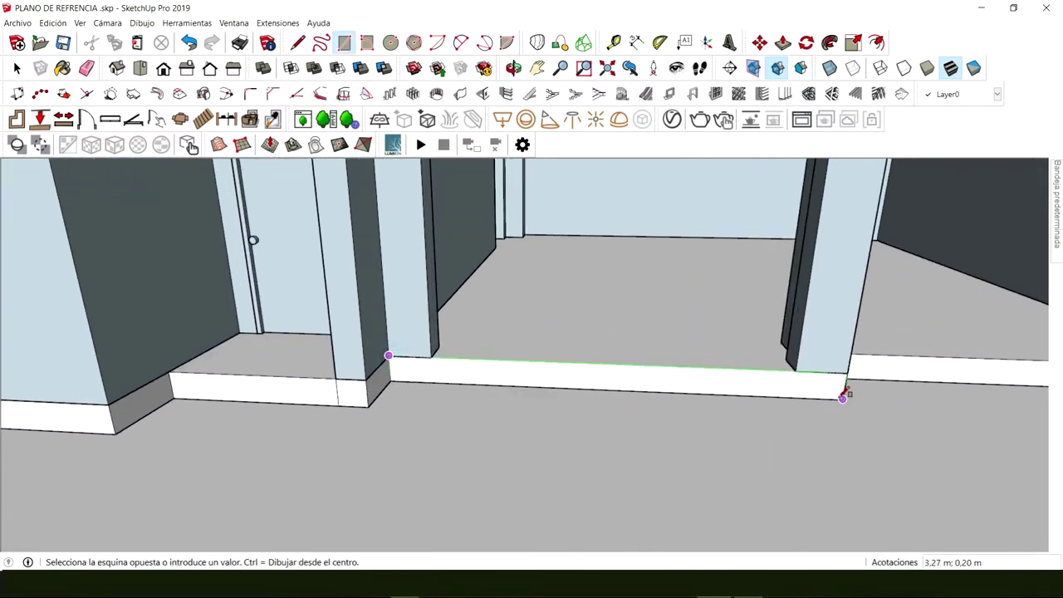
{"action": "left_click", "coordinate": [846, 390]}
Step: Pull the rectangle at the garage base out to the front edge of the plot as a driveway slab
{"action": "scroll", "coordinate": [721, 385], "scroll_direction": "down", "scroll_amount": 5}
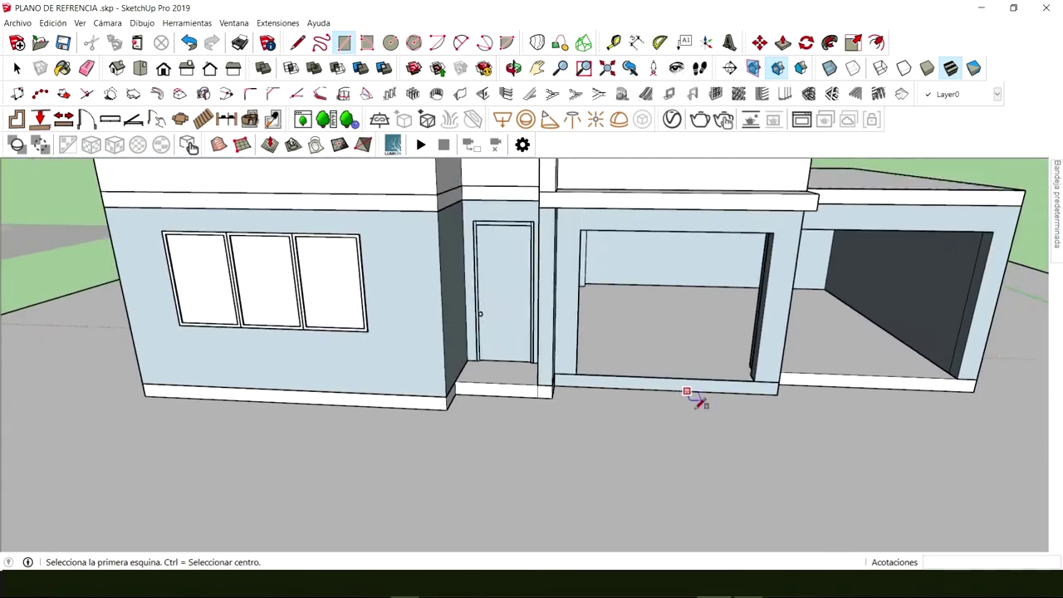
{"action": "middle_click_drag", "start_coordinate": [692, 396], "coordinate": [473, 321]}
{"action": "key", "text": "space"}
{"action": "scroll", "coordinate": [475, 321], "scroll_direction": "up", "scroll_amount": 3}
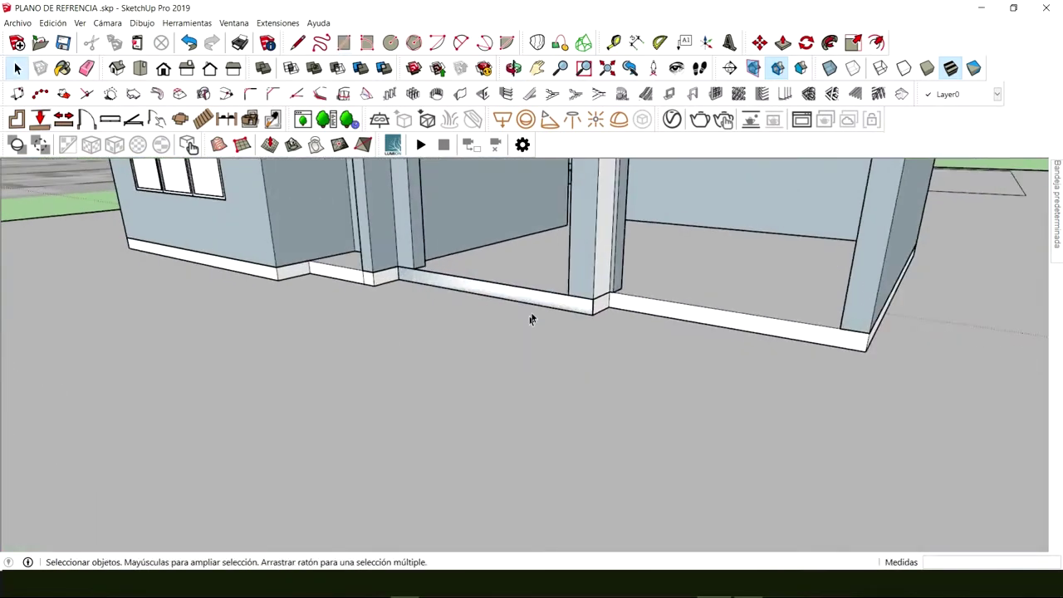
{"action": "key", "text": "p"}
{"action": "left_click", "coordinate": [536, 302]}
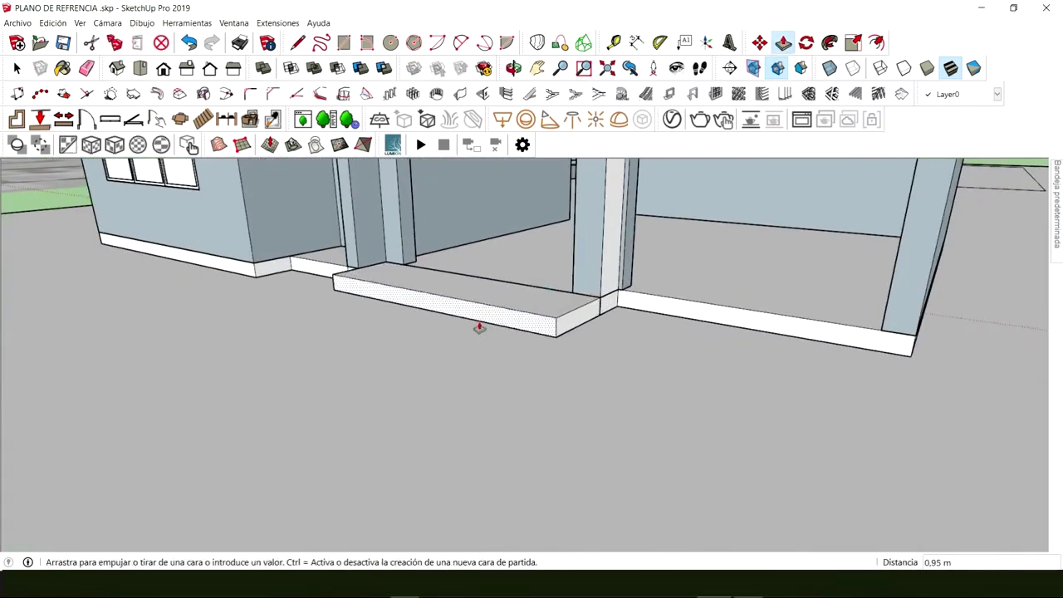
{"action": "scroll", "coordinate": [451, 330], "scroll_direction": "down", "scroll_amount": 3}
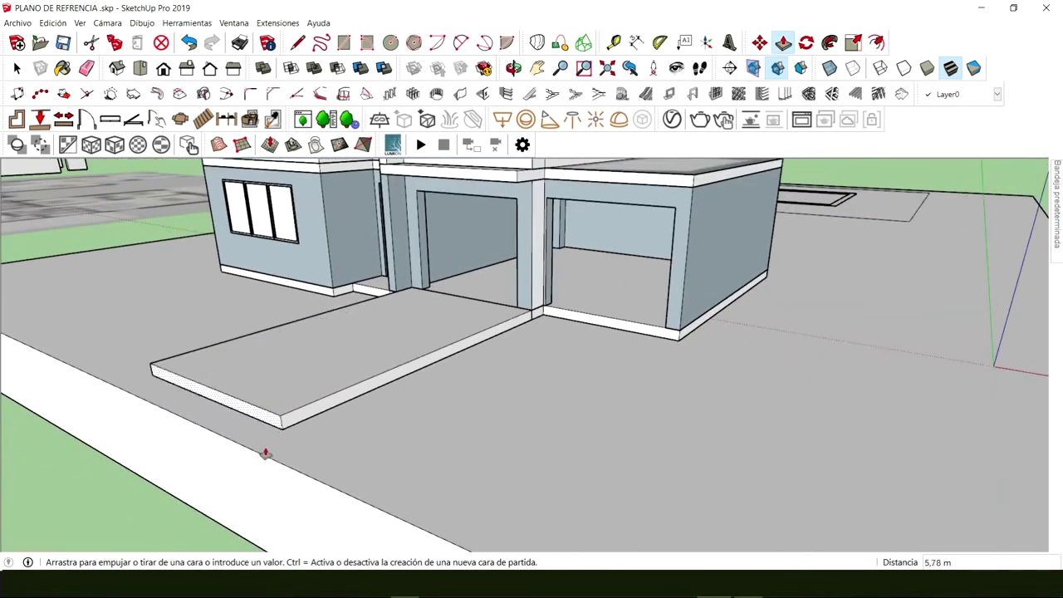
{"action": "left_click", "coordinate": [267, 458]}
{"action": "key", "text": "space"}
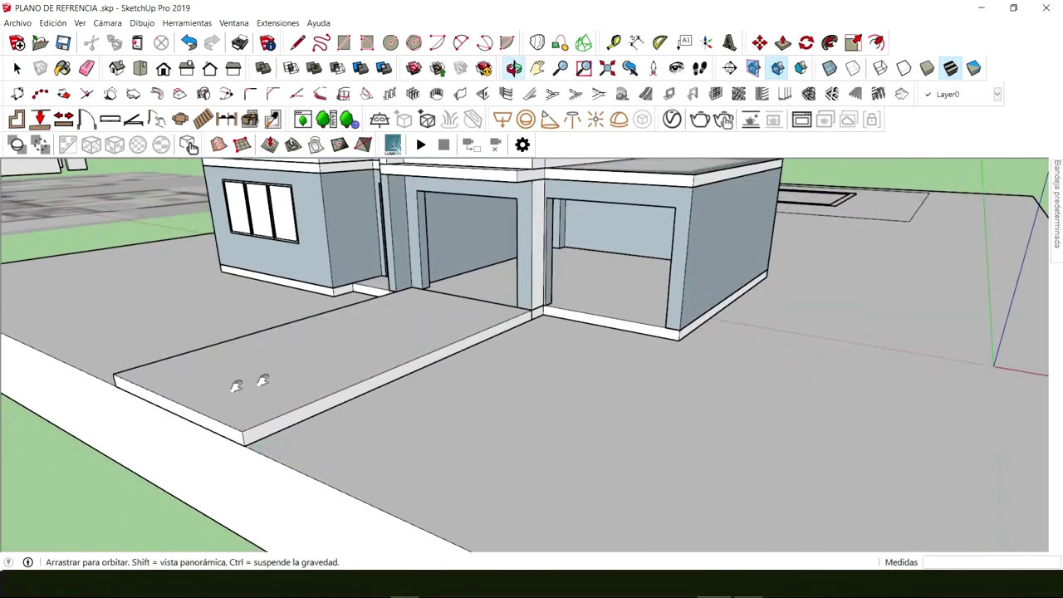
Step: Move the driveway slab's front top edge straight down to the ground so the slab slopes as a ramp
{"action": "middle_click_drag", "start_coordinate": [263, 379], "coordinate": [339, 366], "text": "shift"}
{"action": "scroll", "coordinate": [314, 400], "scroll_direction": "up", "scroll_amount": 2}
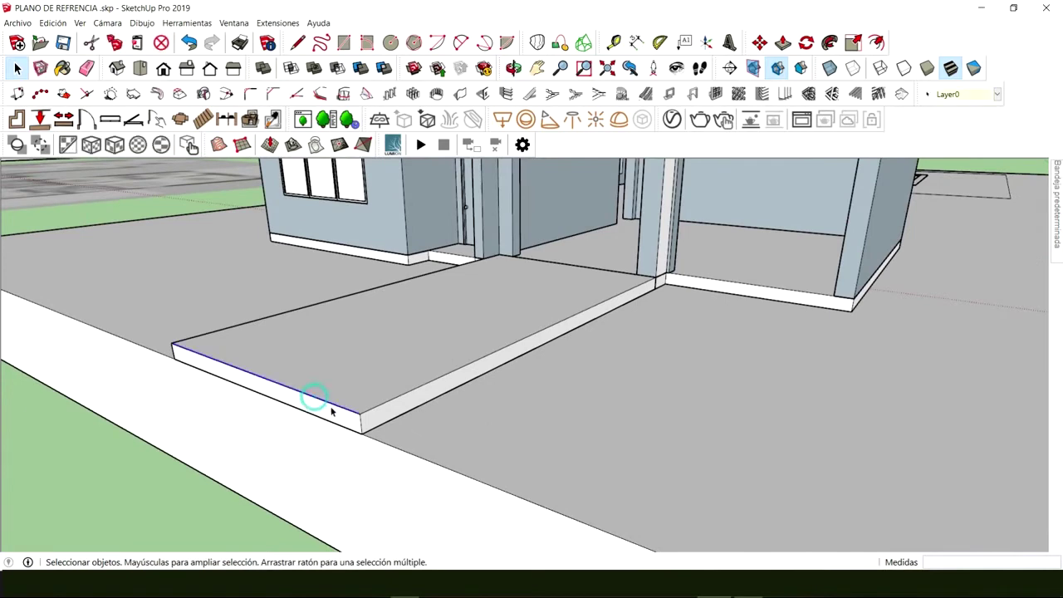
{"action": "key", "text": "m"}
{"action": "left_click", "coordinate": [360, 414]}
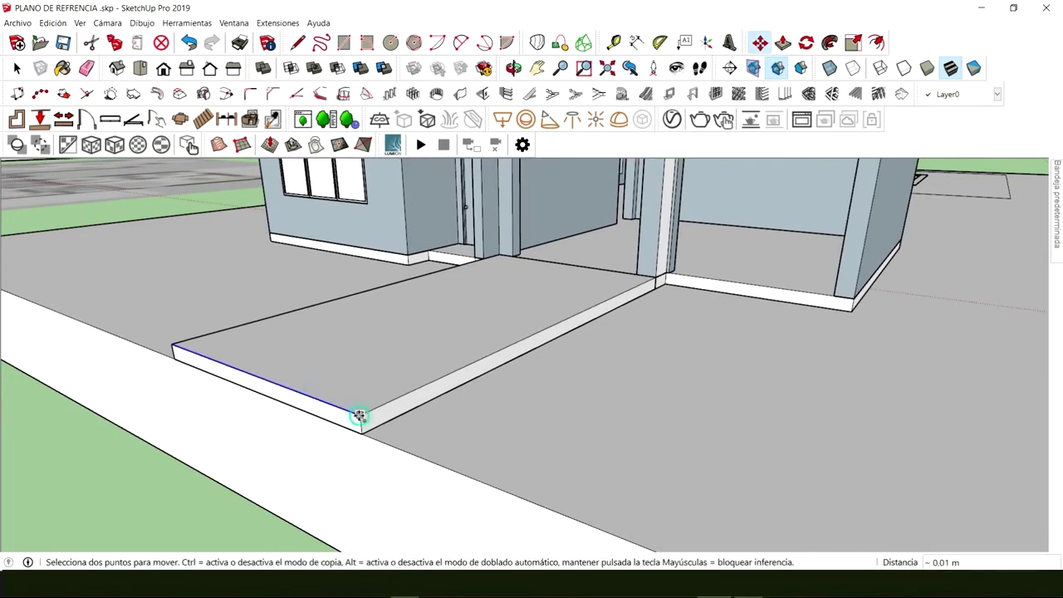
{"action": "left_click", "coordinate": [362, 434]}
{"action": "key", "text": "space"}
Step: Extend the ramp's triangular side face to the outer corner of the second garage bay's base
{"action": "middle_click_drag", "start_coordinate": [365, 424], "coordinate": [623, 332]}
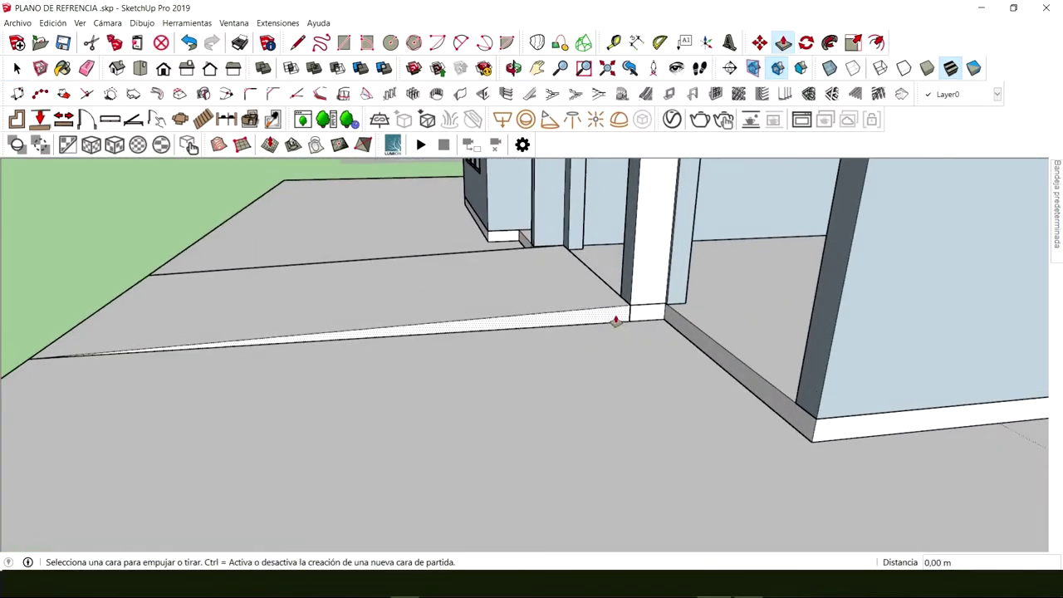
{"action": "left_click", "coordinate": [616, 317]}
{"action": "left_click", "coordinate": [814, 422]}
Step: Draw a 0.20 m vertical line at the pillar base and extend the ramp's back face to close the gap to the second bay
{"action": "mouse_move", "coordinate": [656, 362]}
{"action": "middle_mouse_down"}
{"action": "mouse_move", "coordinate": [573, 356]}
{"action": "mouse_move", "coordinate": [598, 312]}
{"action": "mouse_move", "coordinate": [580, 345]}
{"action": "mouse_move", "coordinate": [612, 374]}
{"action": "middle_mouse_up"}
{"action": "scroll", "coordinate": [610, 316], "scroll_direction": "up", "scroll_amount": 4}
{"action": "key", "text": "l"}
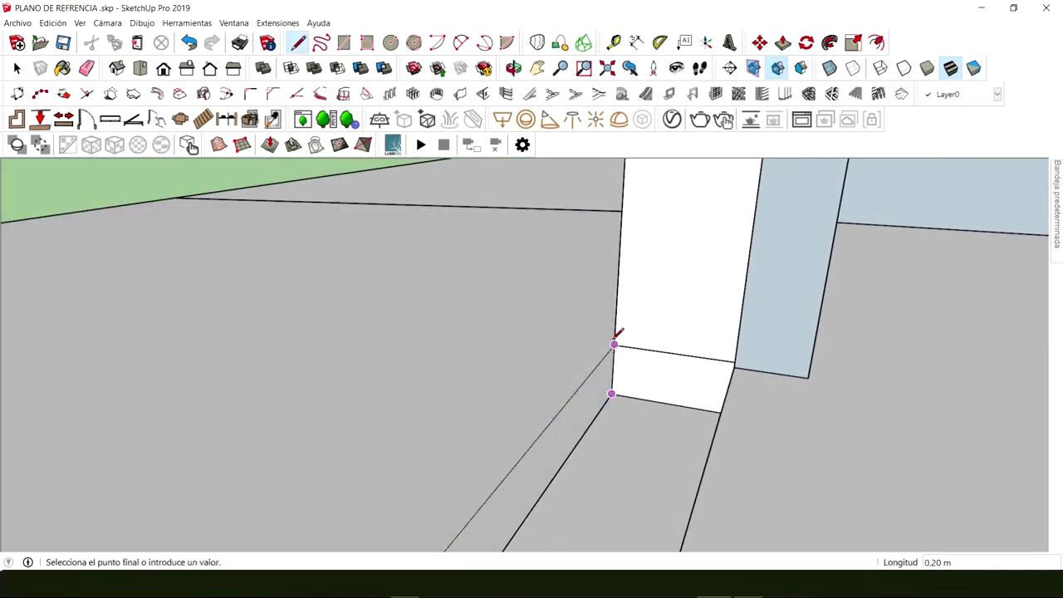
{"action": "left_click", "coordinate": [596, 403]}
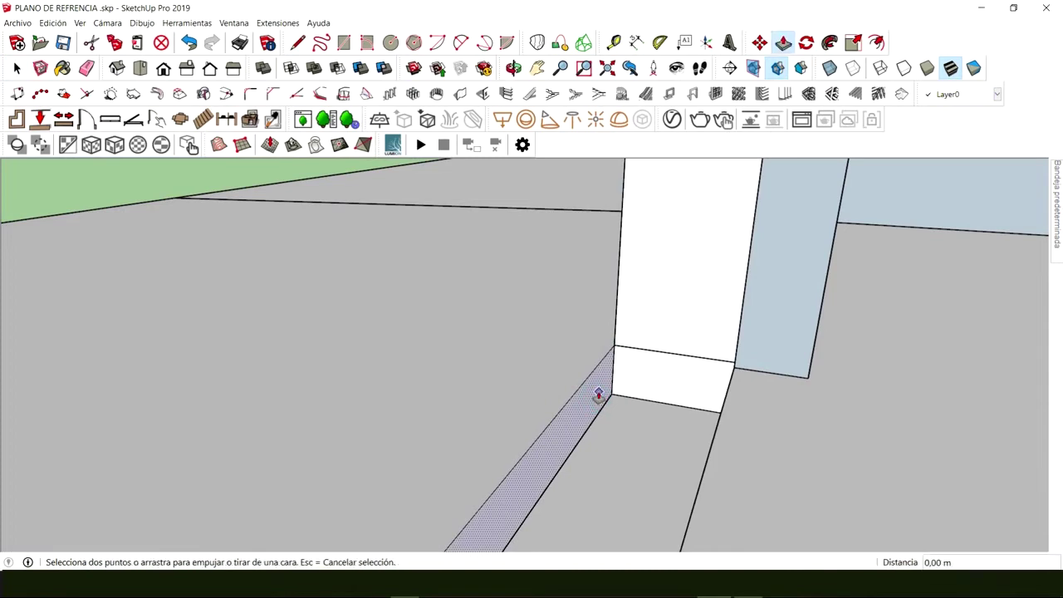
{"action": "left_click", "coordinate": [598, 396]}
{"action": "left_click", "coordinate": [735, 376]}
{"action": "key", "text": "space"}
{"action": "middle_click_drag", "start_coordinate": [609, 387], "coordinate": [906, 374]}
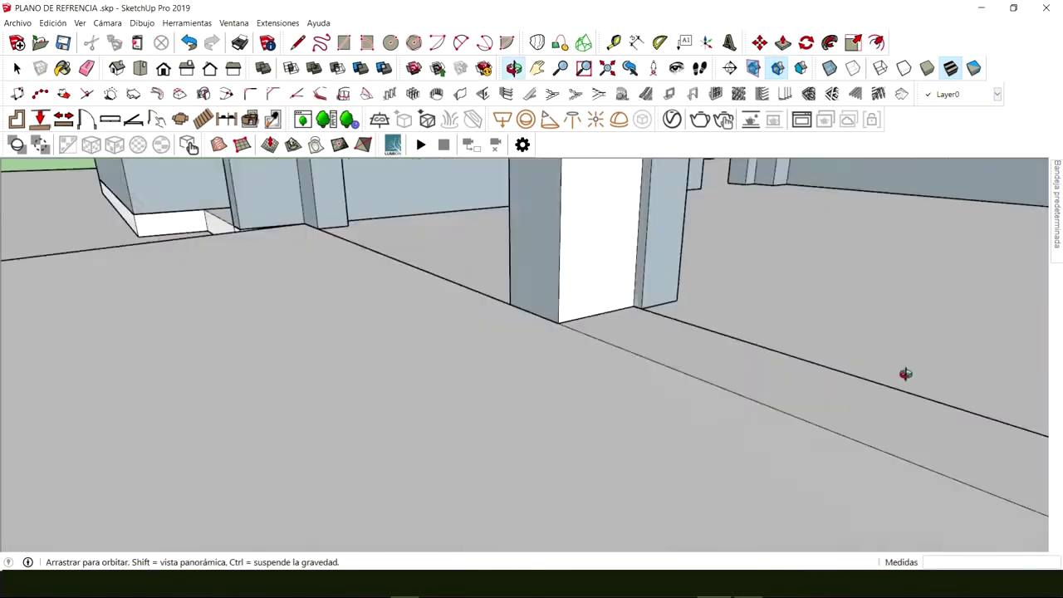
Step: Copy the stepping slab nearest the terrace to the main entrance, setting it at the house corner beside the driveway ramp
{"action": "scroll", "coordinate": [673, 325], "scroll_direction": "down", "scroll_amount": 10}
{"action": "middle_click_drag", "start_coordinate": [610, 340], "coordinate": [463, 372]}
{"action": "scroll", "coordinate": [538, 327], "scroll_direction": "up", "scroll_amount": 5}
{"action": "scroll", "coordinate": [523, 307], "scroll_direction": "down", "scroll_amount": 8}
{"action": "scroll", "coordinate": [464, 372], "scroll_direction": "up", "scroll_amount": 5}
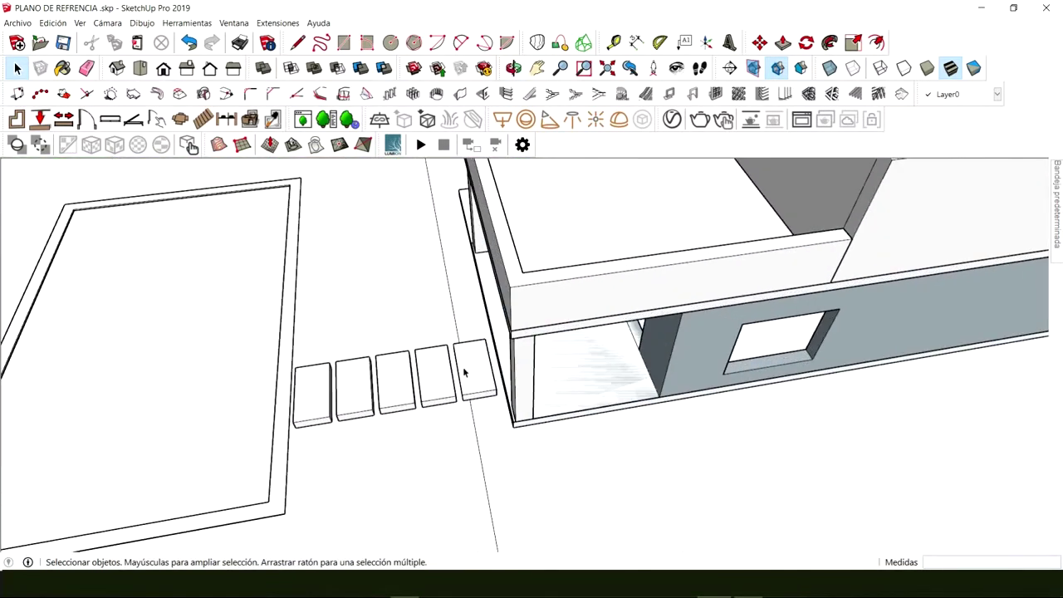
{"action": "scroll", "coordinate": [470, 451], "scroll_direction": "up", "scroll_amount": 2}
{"action": "key", "text": "m"}
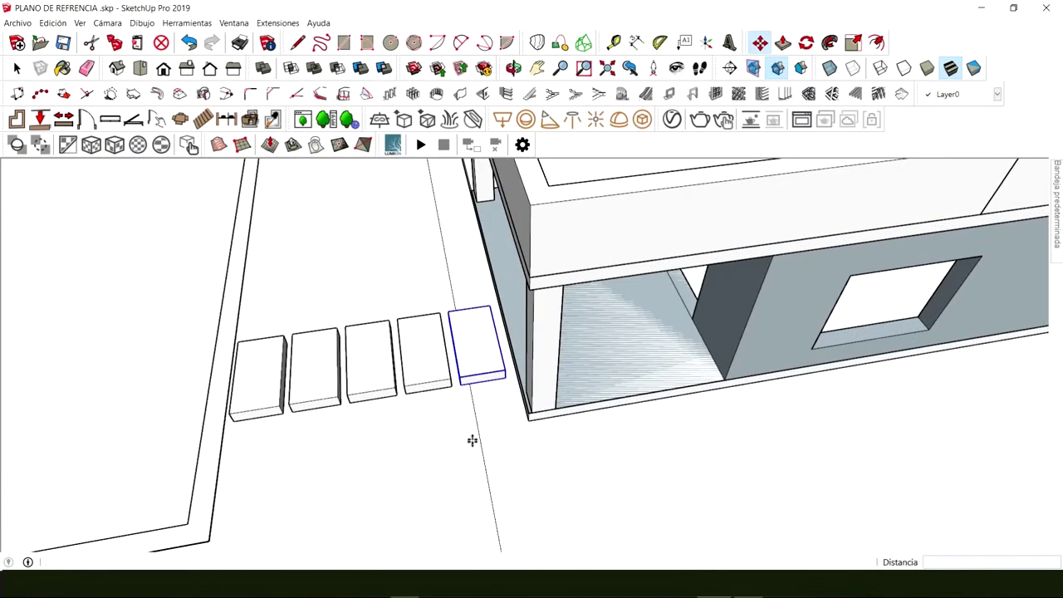
{"action": "key", "text": "ctrl"}
{"action": "left_click", "coordinate": [462, 387]}
{"action": "scroll", "coordinate": [505, 421], "scroll_direction": "down", "scroll_amount": 5}
{"action": "middle_click_drag", "start_coordinate": [784, 396], "coordinate": [513, 359]}
{"action": "scroll", "coordinate": [515, 368], "scroll_direction": "up", "scroll_amount": 6}
{"action": "left_click", "coordinate": [501, 376]}
{"action": "key", "text": "space"}
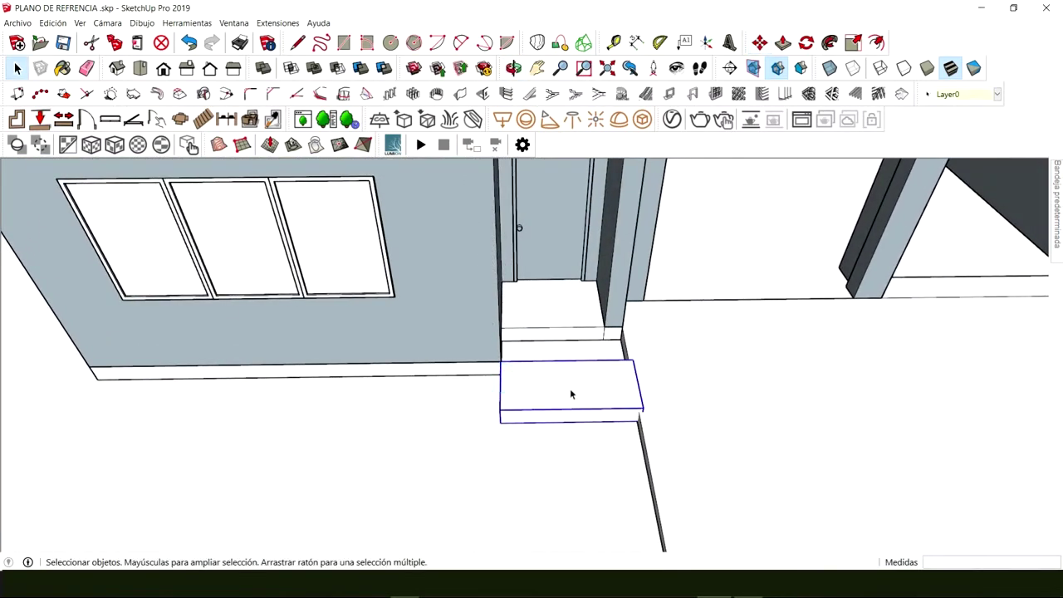
Step: Make the copied slab at the main entrance a unique component
{"action": "middle_click_drag", "start_coordinate": [570, 388], "coordinate": [525, 373]}
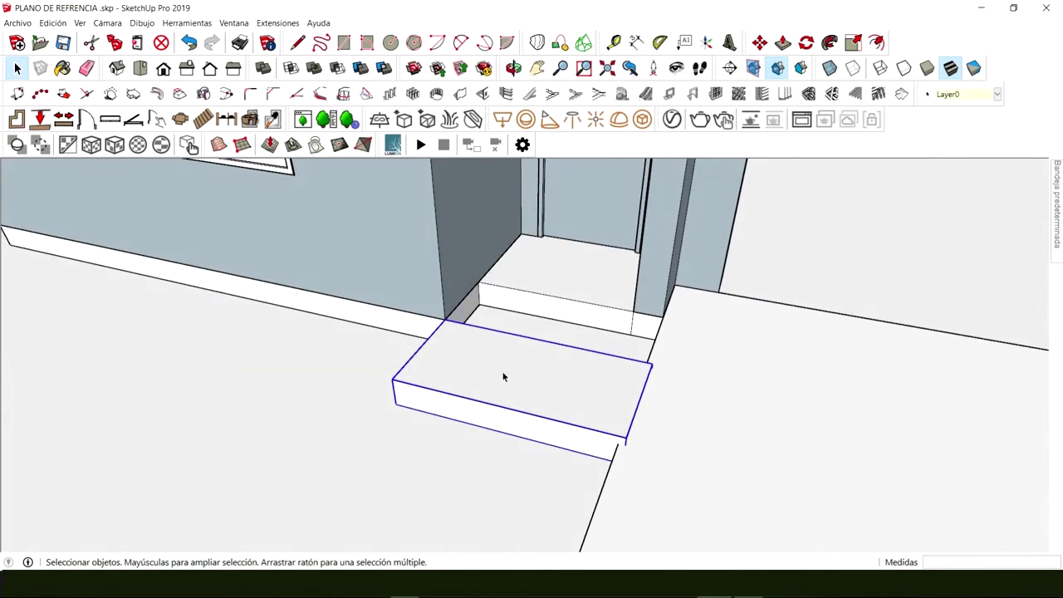
{"action": "right_click", "coordinate": [503, 374]}
{"action": "left_click", "coordinate": [567, 123]}
Step: Move the entrance slab about 0.38 m towards the front door
{"action": "middle_click_drag", "start_coordinate": [556, 206], "coordinate": [385, 375]}
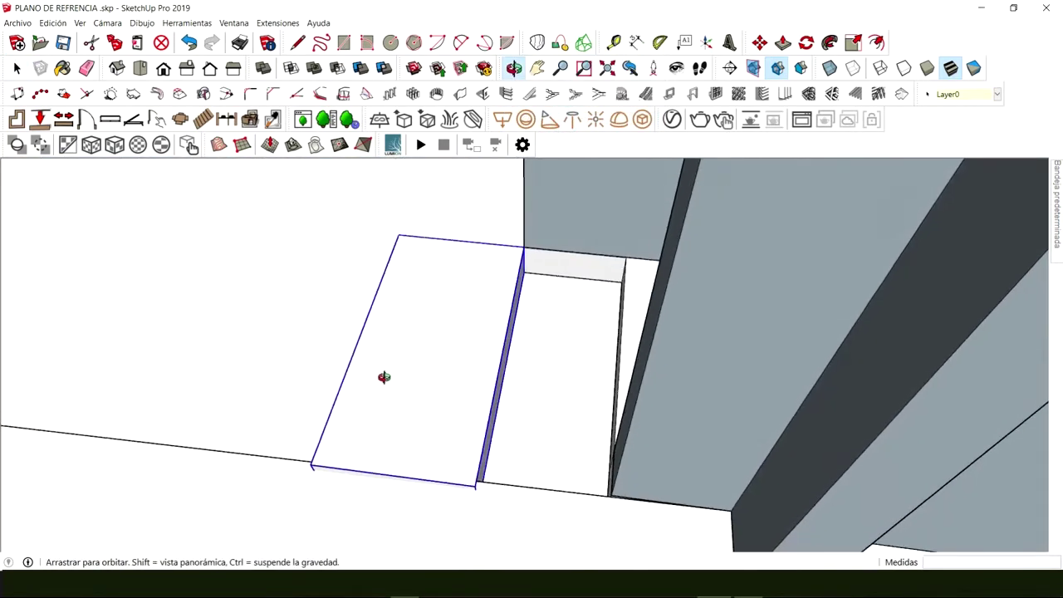
{"action": "key", "text": "m"}
{"action": "left_click", "coordinate": [512, 349]}
{"action": "left_click", "coordinate": [595, 345]}
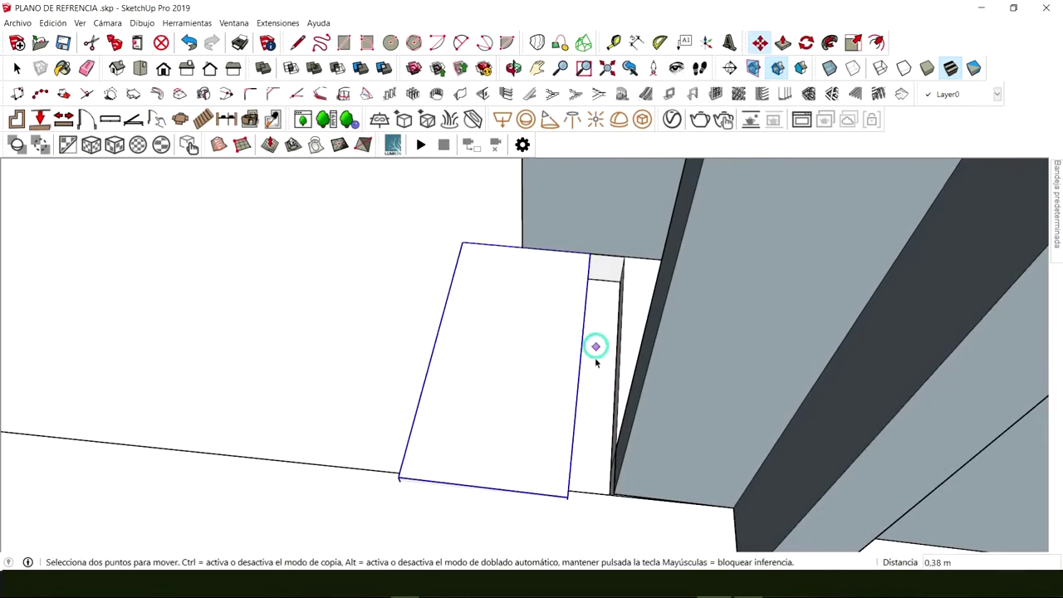
{"action": "key", "text": "space"}
Step: Copy the entrance slab about 4.74 m towards the plot's front edge and divide the distance with /6 to form a walkway
{"action": "middle_click_drag", "start_coordinate": [424, 366], "coordinate": [577, 410]}
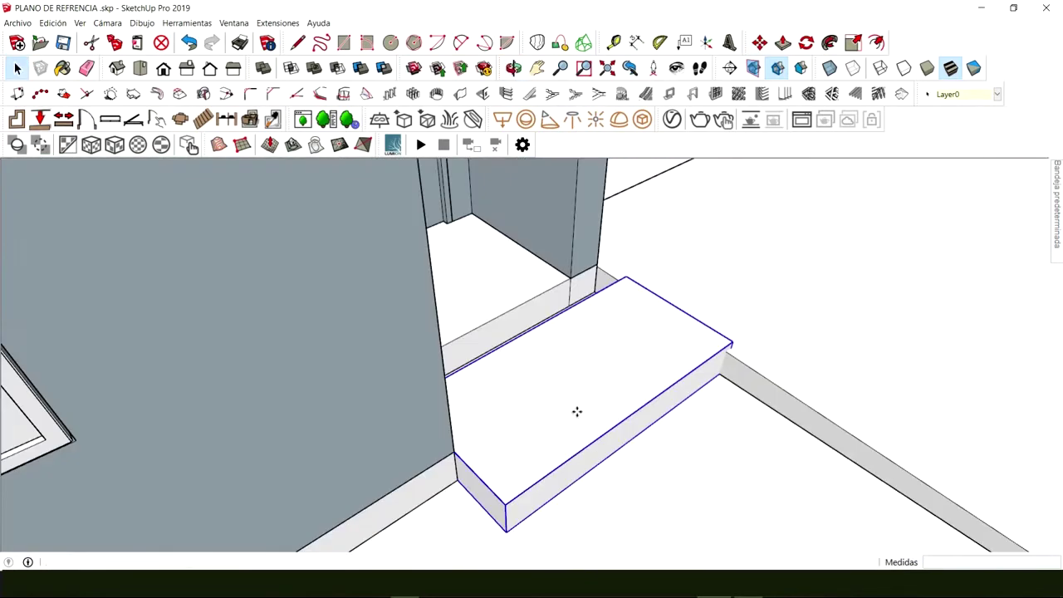
{"action": "key", "text": "m"}
{"action": "key", "text": "ctrl"}
{"action": "left_click", "coordinate": [562, 513]}
{"action": "scroll", "coordinate": [564, 517], "scroll_direction": "down", "scroll_amount": 5}
{"action": "middle_click_drag", "start_coordinate": [564, 516], "coordinate": [519, 388]}
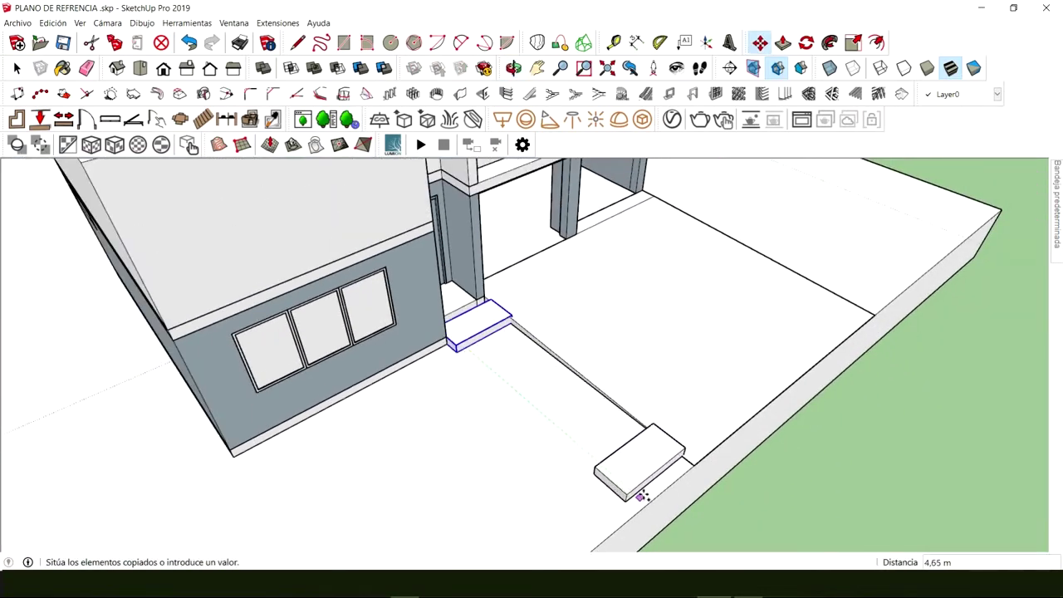
{"action": "left_click", "coordinate": [646, 498]}
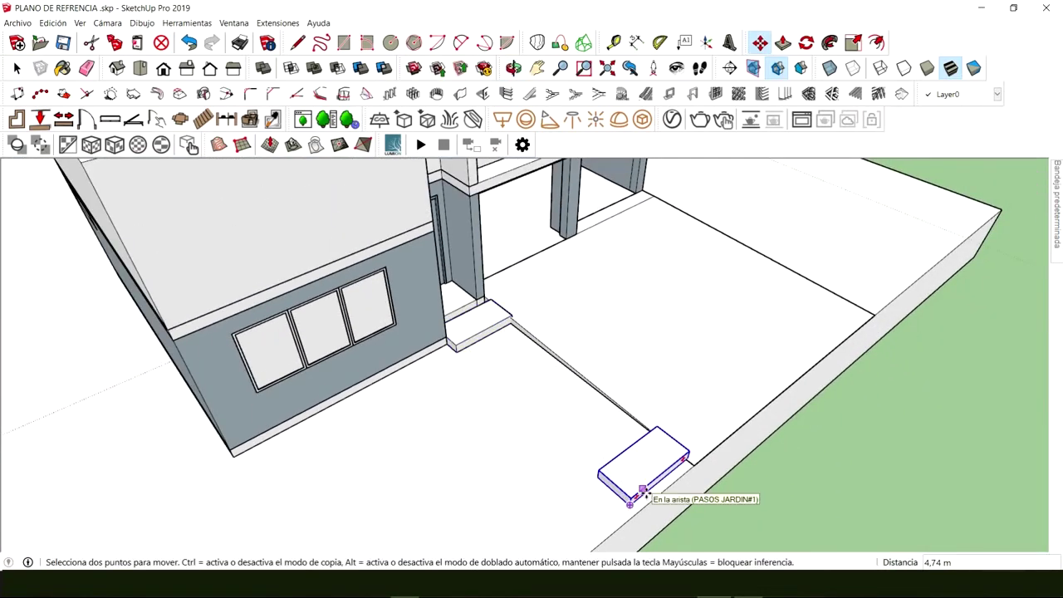
{"action": "type", "text": "/6"}
{"action": "key", "text": "Return"}
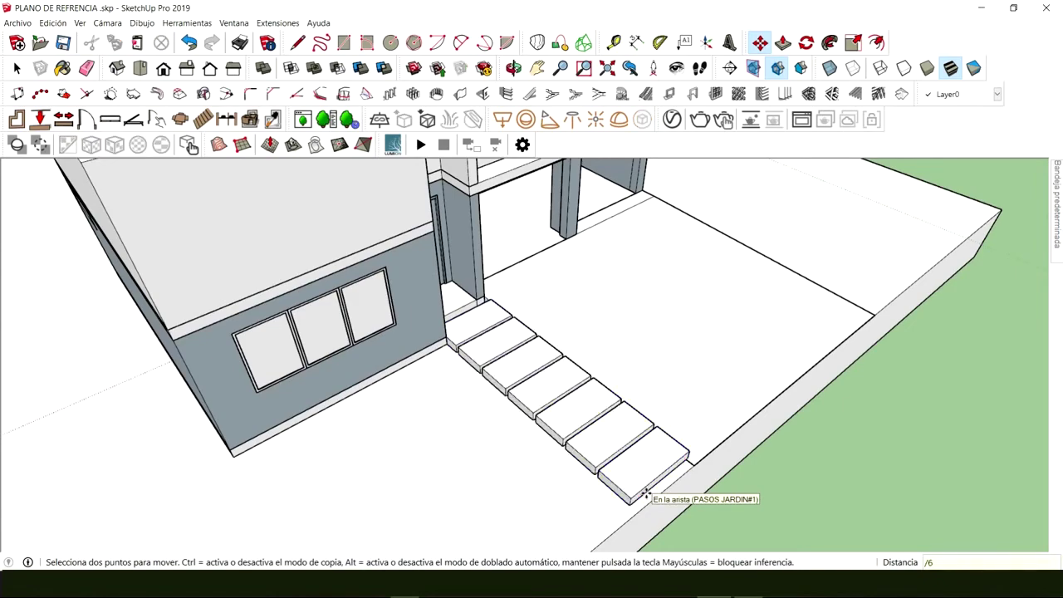
Step: Examine the new entrance walkway from several sides, checking its slabs against the front door and driveway
{"action": "mouse_move", "coordinate": [598, 427]}
{"action": "middle_mouse_down"}
{"action": "mouse_move", "coordinate": [185, 304]}
{"action": "mouse_move", "coordinate": [402, 391]}
{"action": "mouse_move", "coordinate": [598, 439]}
{"action": "mouse_move", "coordinate": [190, 335]}
{"action": "mouse_move", "coordinate": [360, 370]}
{"action": "mouse_move", "coordinate": [487, 354]}
{"action": "mouse_move", "coordinate": [487, 408]}
{"action": "middle_mouse_up"}
{"action": "scroll", "coordinate": [360, 378], "scroll_direction": "up", "scroll_amount": 2}
{"action": "scroll", "coordinate": [573, 401], "scroll_direction": "up", "scroll_amount": 2}
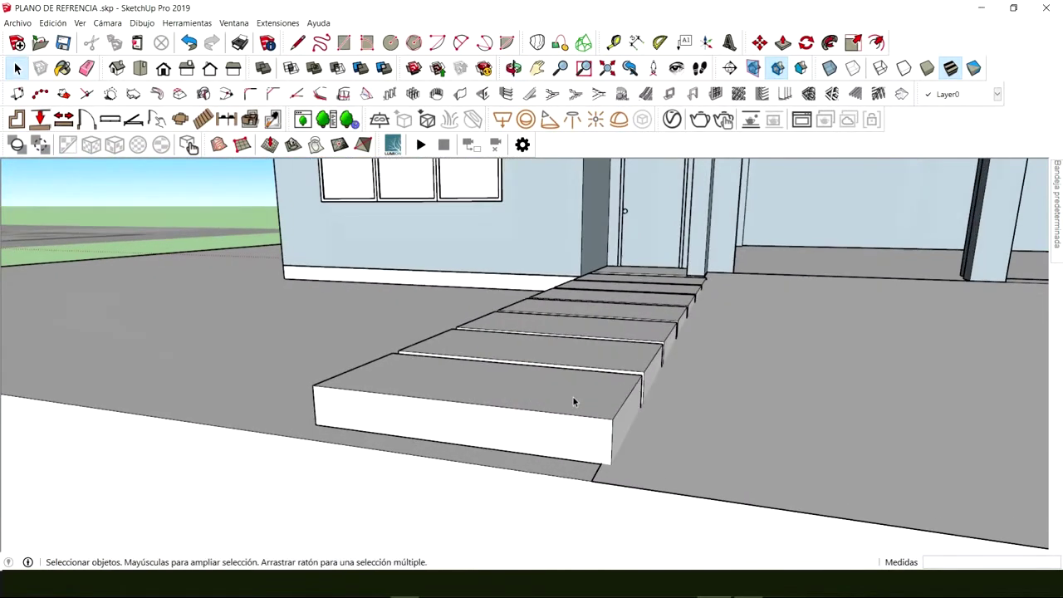
{"action": "middle_click_drag", "start_coordinate": [573, 397], "coordinate": [493, 414]}
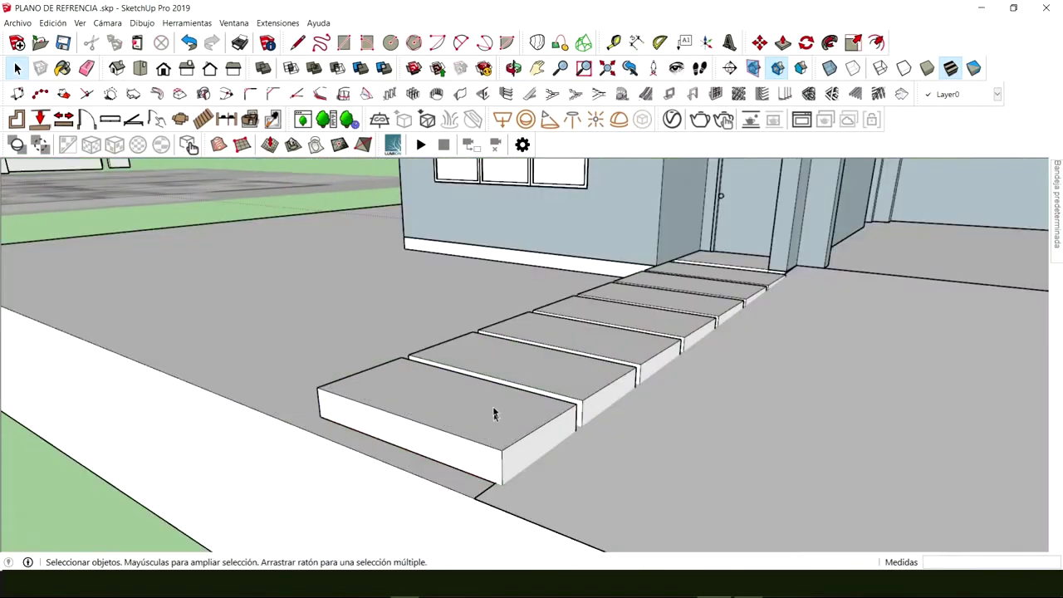
{"action": "scroll", "coordinate": [509, 402], "scroll_direction": "down", "scroll_amount": 5}
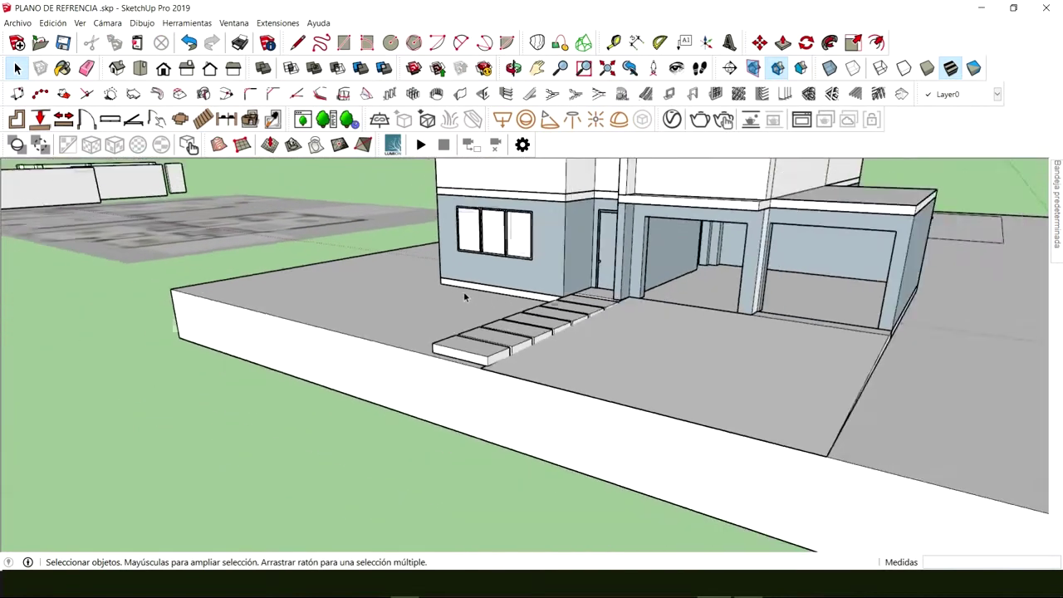
{"action": "middle_click_drag", "start_coordinate": [463, 291], "coordinate": [327, 304]}
{"action": "mouse_move", "coordinate": [499, 320]}
{"action": "middle_mouse_down"}
{"action": "mouse_move", "coordinate": [536, 324]}
{"action": "mouse_move", "coordinate": [498, 349]}
{"action": "mouse_move", "coordinate": [515, 344]}
{"action": "mouse_move", "coordinate": [494, 326]}
{"action": "mouse_move", "coordinate": [102, 363]}
{"action": "mouse_move", "coordinate": [455, 343]}
{"action": "middle_mouse_up"}
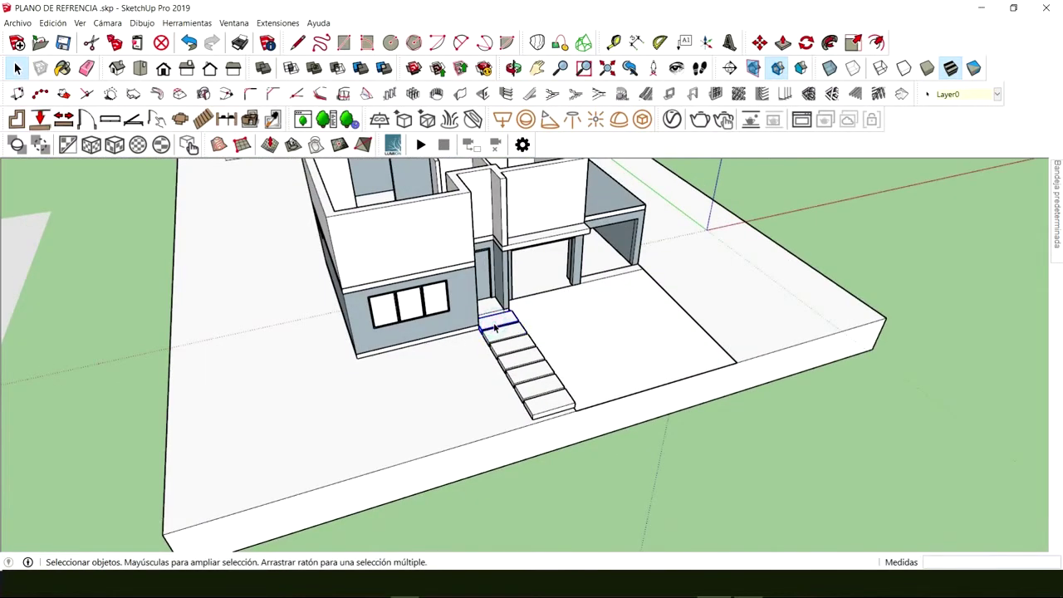
{"action": "scroll", "coordinate": [495, 328], "scroll_direction": "up", "scroll_amount": 5}
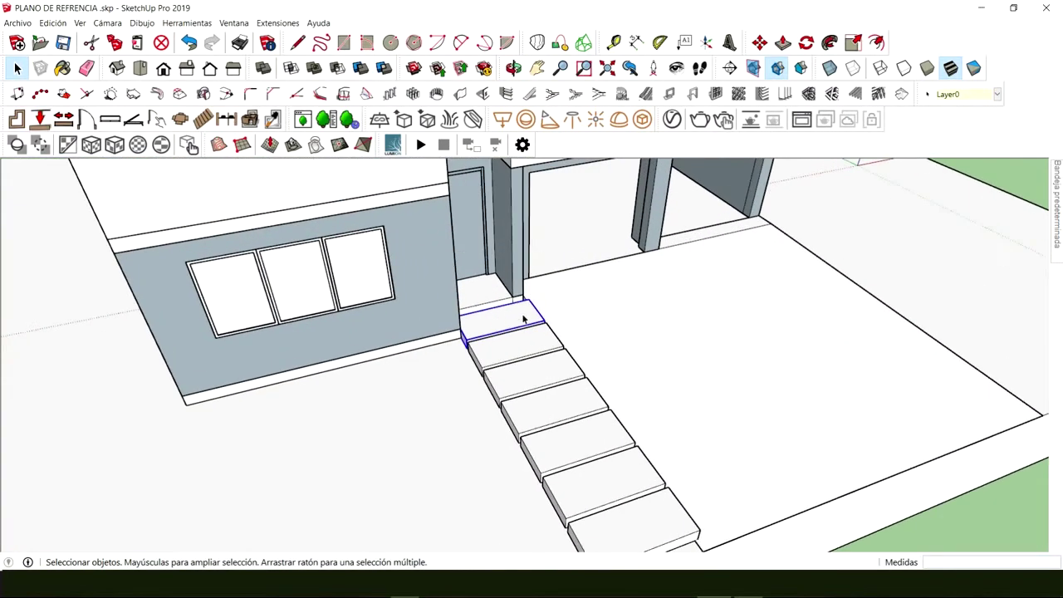
{"action": "middle_click_drag", "start_coordinate": [524, 319], "coordinate": [464, 370]}
{"action": "middle_click_drag", "start_coordinate": [305, 371], "coordinate": [673, 343]}
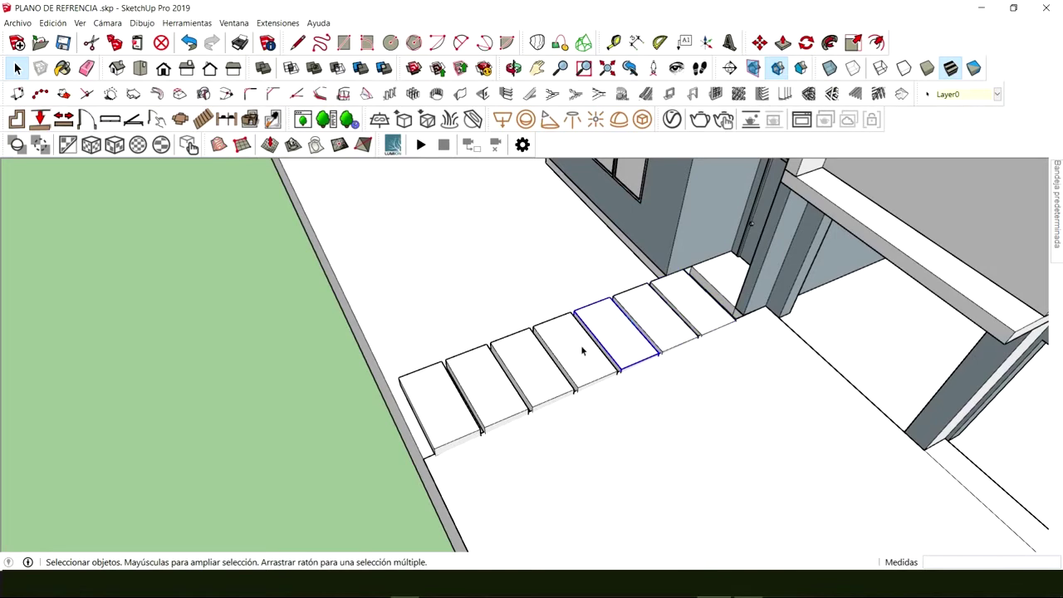
Step: Open the entrance slab at the plot's front edge for editing and lower its top face with Push/Pull to thin the walkway slabs
{"action": "double_click", "coordinate": [424, 396]}
{"action": "middle_click_drag", "start_coordinate": [439, 404], "coordinate": [468, 441]}
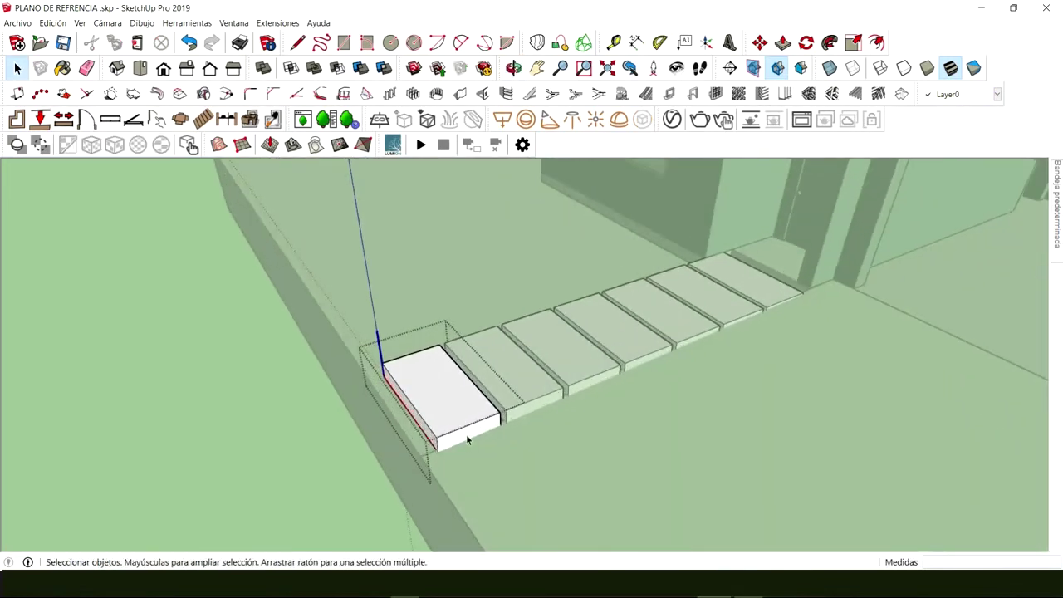
{"action": "key", "text": "p"}
{"action": "left_click_drag", "start_coordinate": [468, 439], "coordinate": [438, 387]}
{"action": "left_click", "coordinate": [438, 387]}
{"action": "key", "text": "space"}
{"action": "middle_click_drag", "start_coordinate": [439, 392], "coordinate": [534, 396]}
{"action": "left_click", "coordinate": [585, 422]}
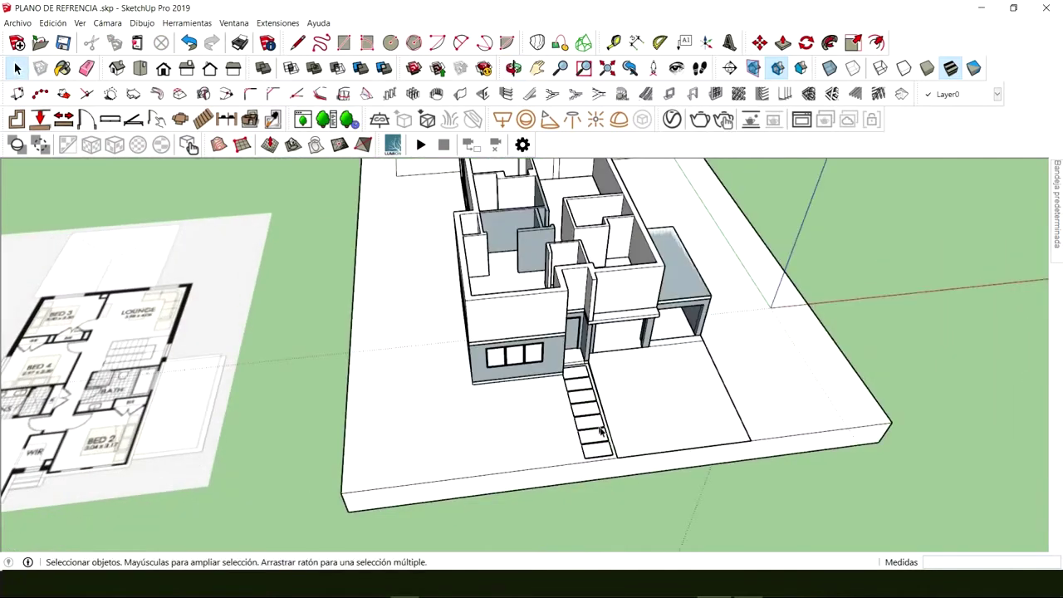
Step: Review the walkway from close up, and inspect the rest of the plot around the house, terrace and pool
{"action": "scroll", "coordinate": [587, 428], "scroll_direction": "up", "scroll_amount": 7}
{"action": "middle_click_drag", "start_coordinate": [587, 428], "coordinate": [471, 336], "text": "shift"}
{"action": "scroll", "coordinate": [558, 388], "scroll_direction": "down", "scroll_amount": 3}
{"action": "scroll", "coordinate": [423, 339], "scroll_direction": "down", "scroll_amount": 3}
{"action": "middle_click_drag", "start_coordinate": [463, 387], "coordinate": [501, 449]}
{"action": "scroll", "coordinate": [695, 336], "scroll_direction": "down", "scroll_amount": 3}
{"action": "middle_click_drag", "start_coordinate": [695, 336], "coordinate": [518, 424]}
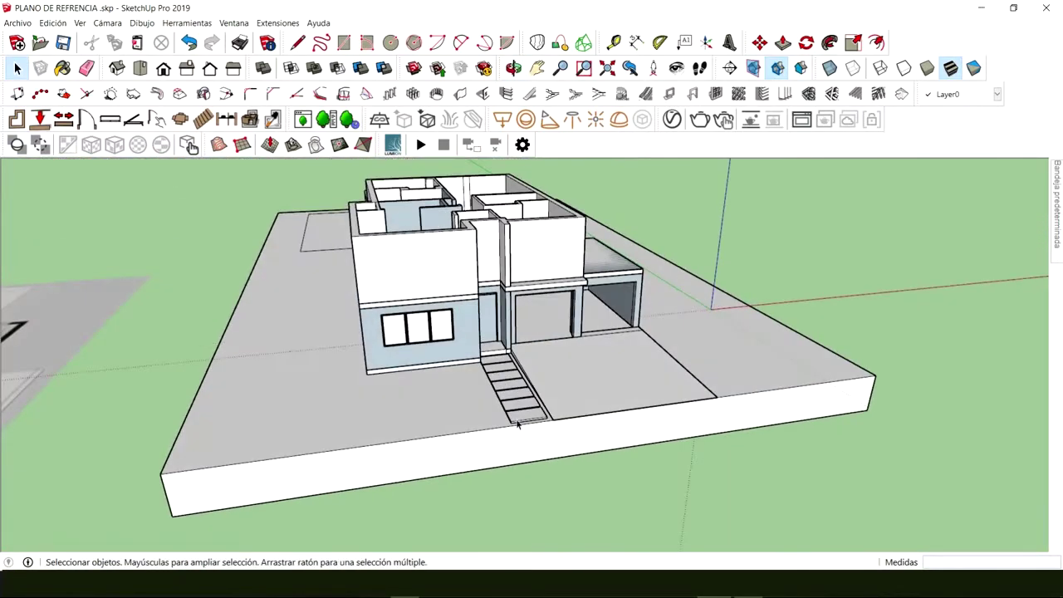
{"action": "middle_click_drag", "start_coordinate": [573, 372], "coordinate": [325, 510]}
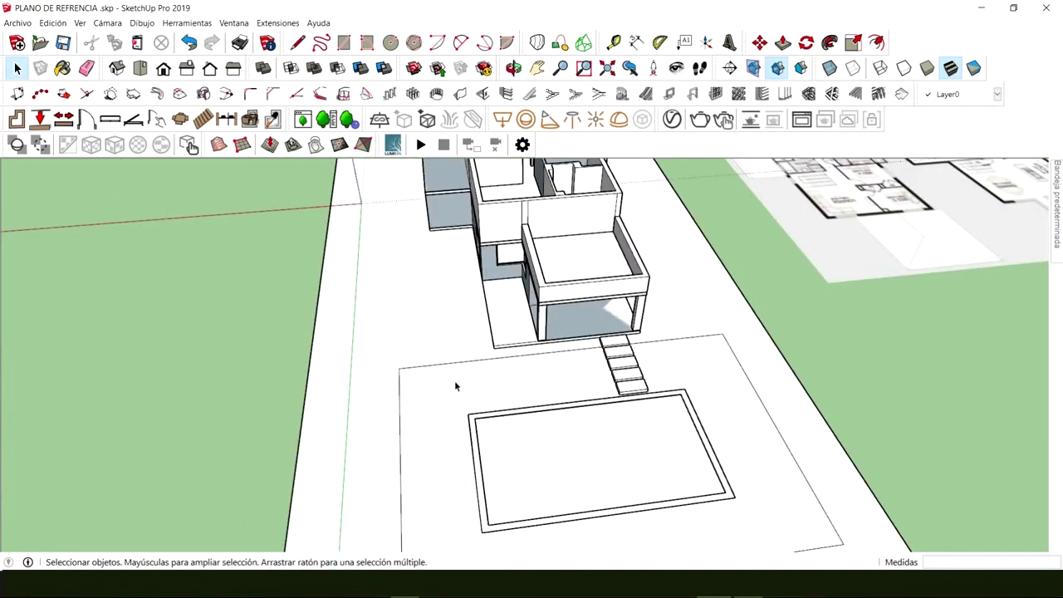
{"action": "middle_click_drag", "start_coordinate": [503, 401], "coordinate": [653, 392]}
{"action": "scroll", "coordinate": [468, 355], "scroll_direction": "down", "scroll_amount": 2}
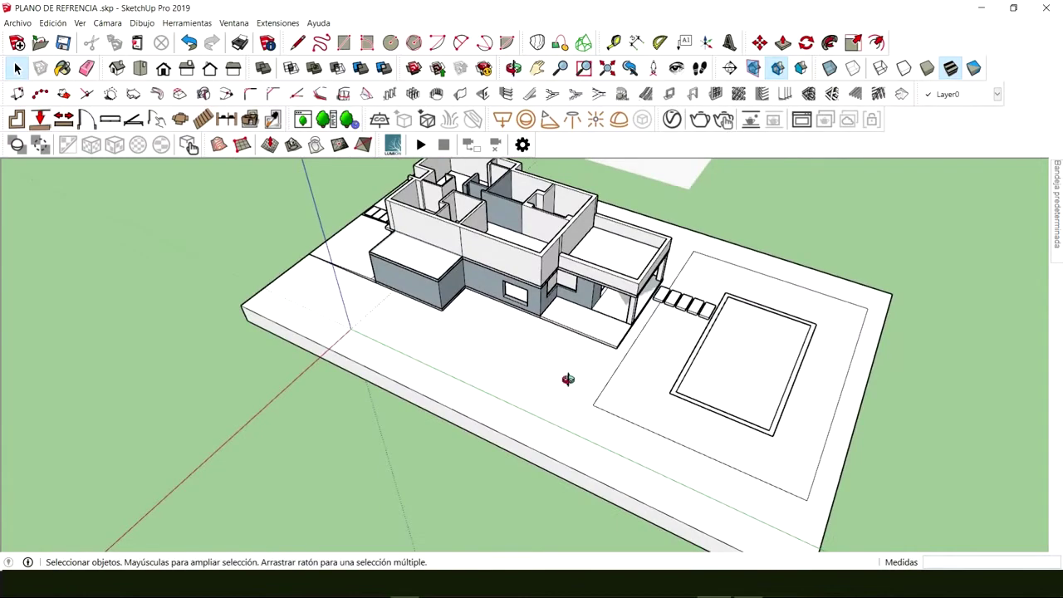
{"action": "middle_click_drag", "start_coordinate": [569, 379], "coordinate": [584, 371]}
{"action": "scroll", "coordinate": [613, 307], "scroll_direction": "up", "scroll_amount": 5}
{"action": "middle_click_drag", "start_coordinate": [615, 308], "coordinate": [575, 389]}
{"action": "scroll", "coordinate": [586, 338], "scroll_direction": "down", "scroll_amount": 3}
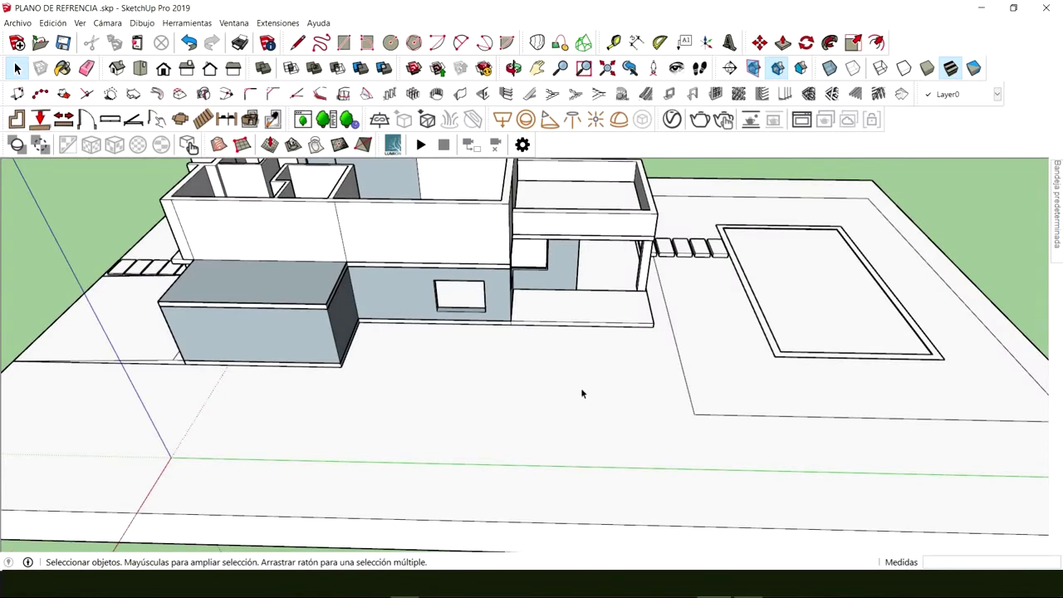
Step: Recess the ground face surrounding the pool slightly below the plot's surface with Push/Pull
{"action": "key", "text": "ctrl+a"}
{"action": "middle_click_drag", "start_coordinate": [581, 391], "coordinate": [603, 360]}
{"action": "left_click", "coordinate": [598, 354]}
{"action": "key", "text": "p"}
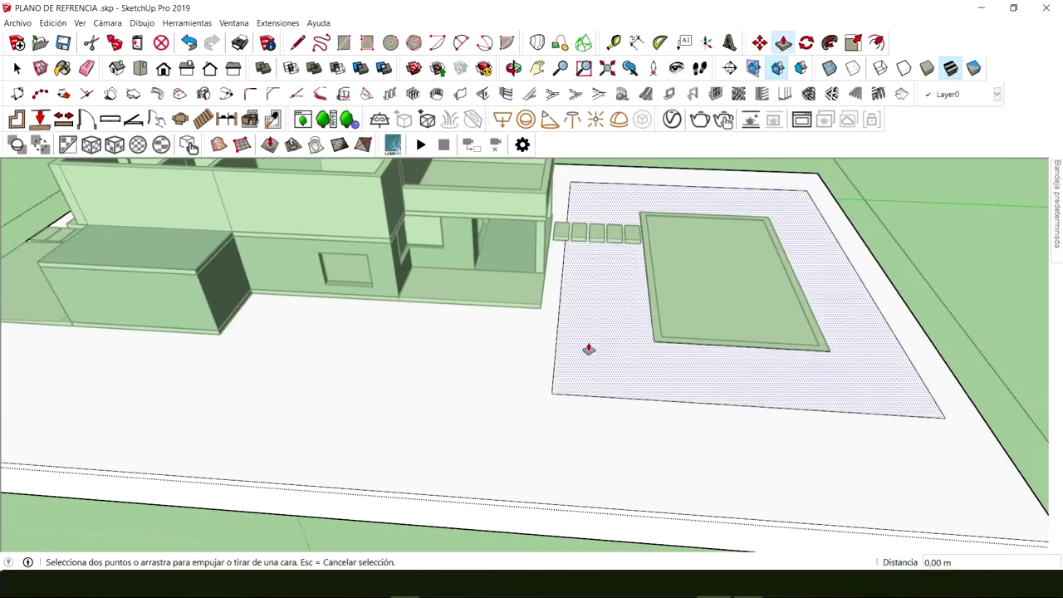
{"action": "left_click", "coordinate": [589, 339]}
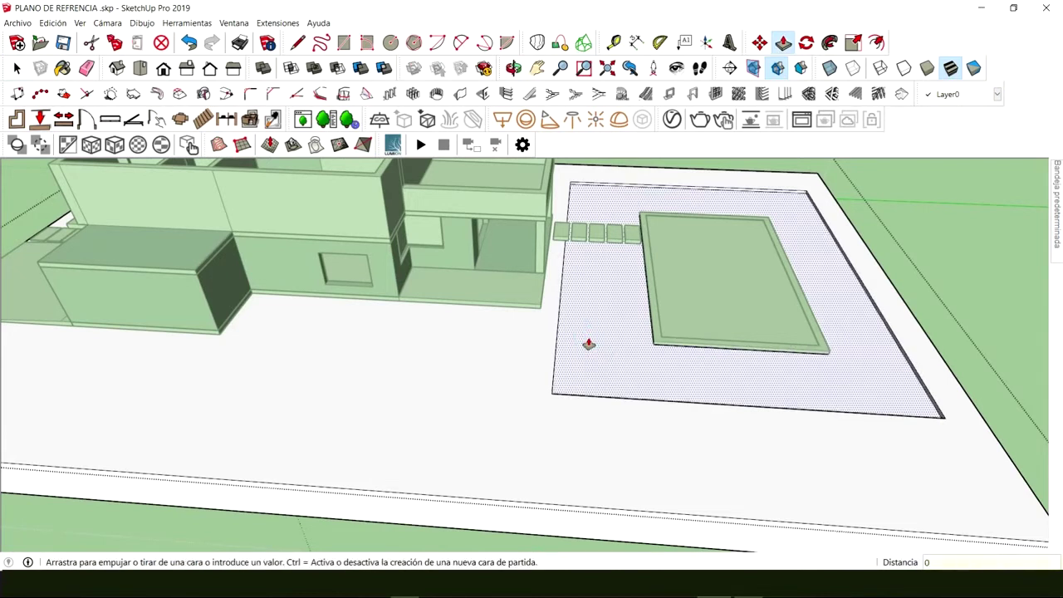
{"action": "left_click", "coordinate": [588, 343]}
{"action": "key", "text": "space"}
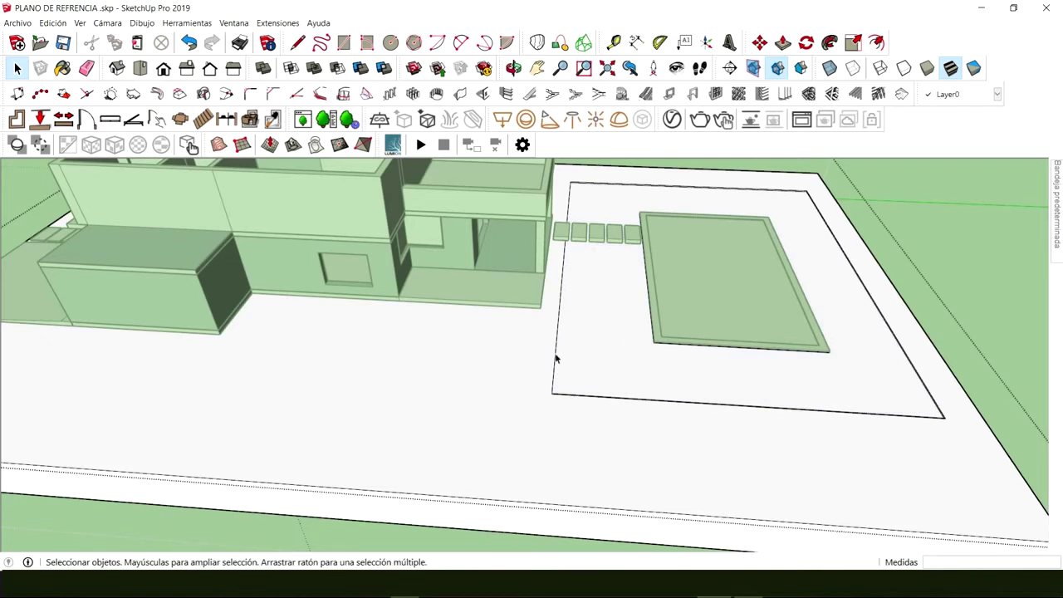
Step: Outline a rectangular area about 5.89 m wide and 6 m deep on the plot's side edge opposite the terrace
{"action": "middle_click_drag", "start_coordinate": [555, 356], "coordinate": [534, 303]}
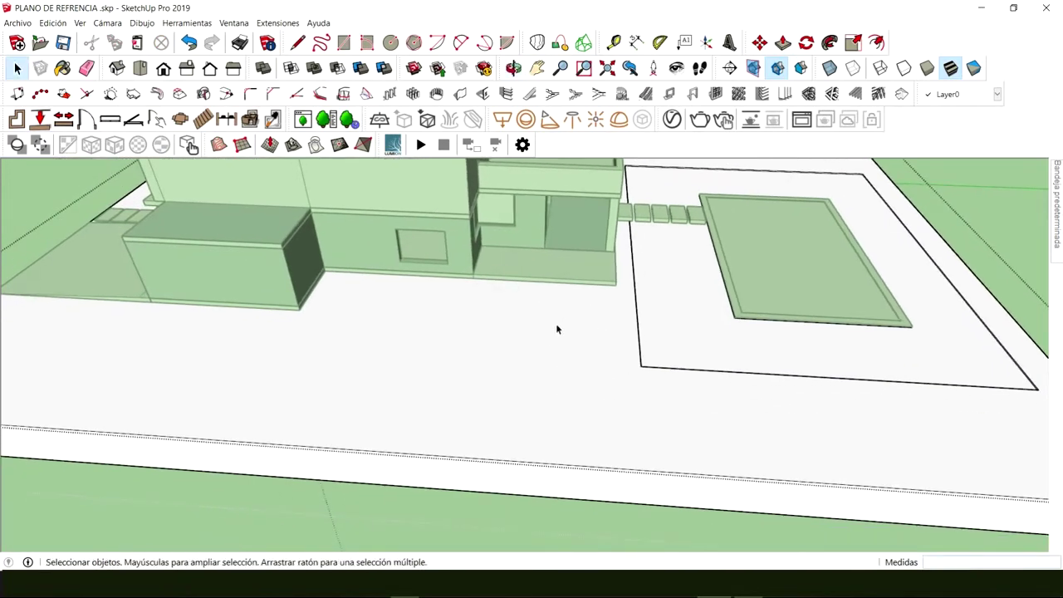
{"action": "key", "text": "r"}
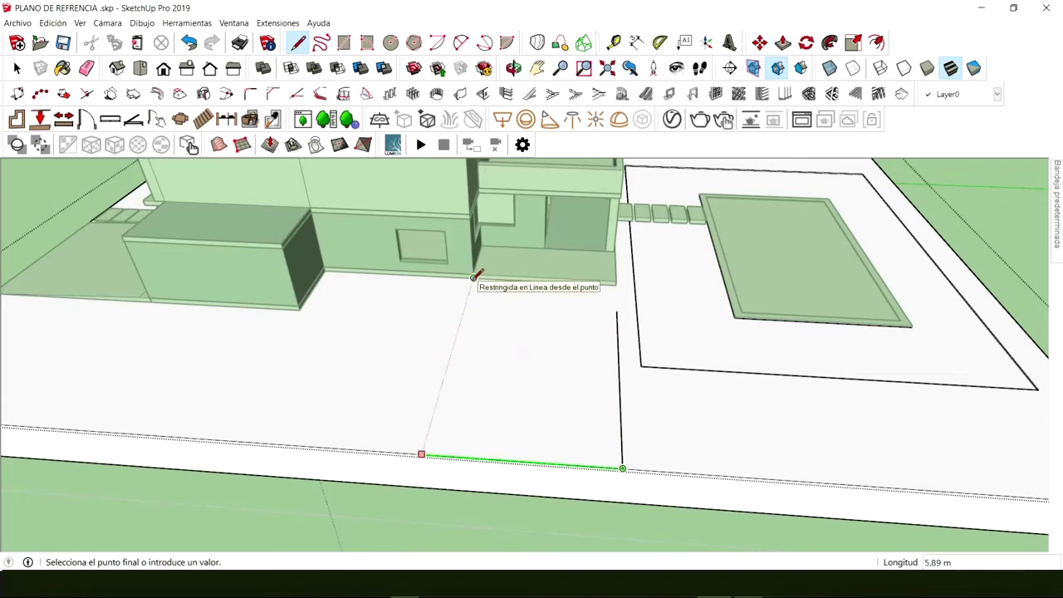
{"action": "key", "text": "Escape"}
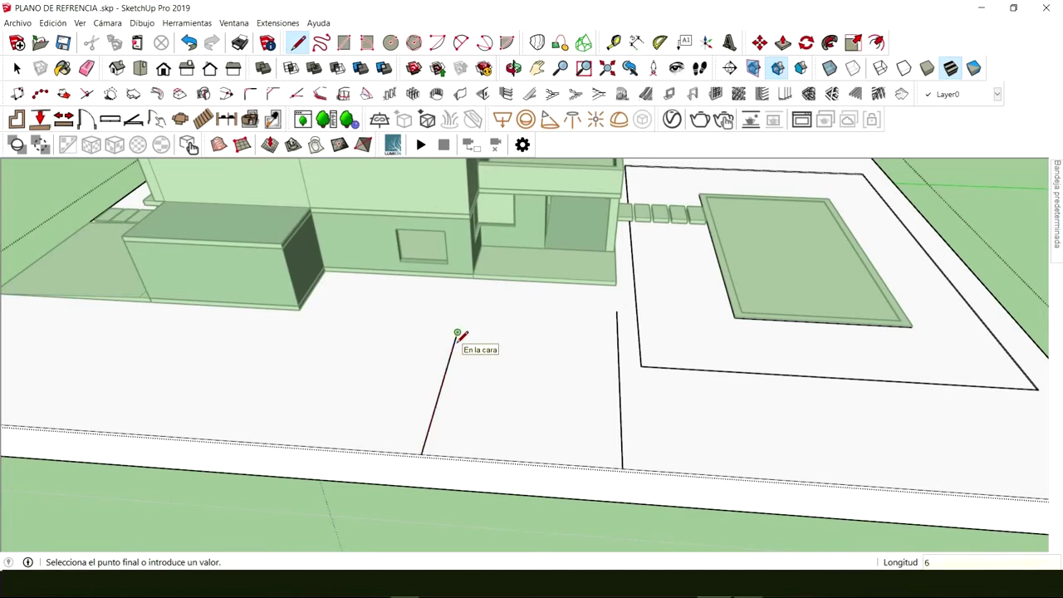
{"action": "left_click", "coordinate": [618, 341]}
{"action": "key", "text": "space"}
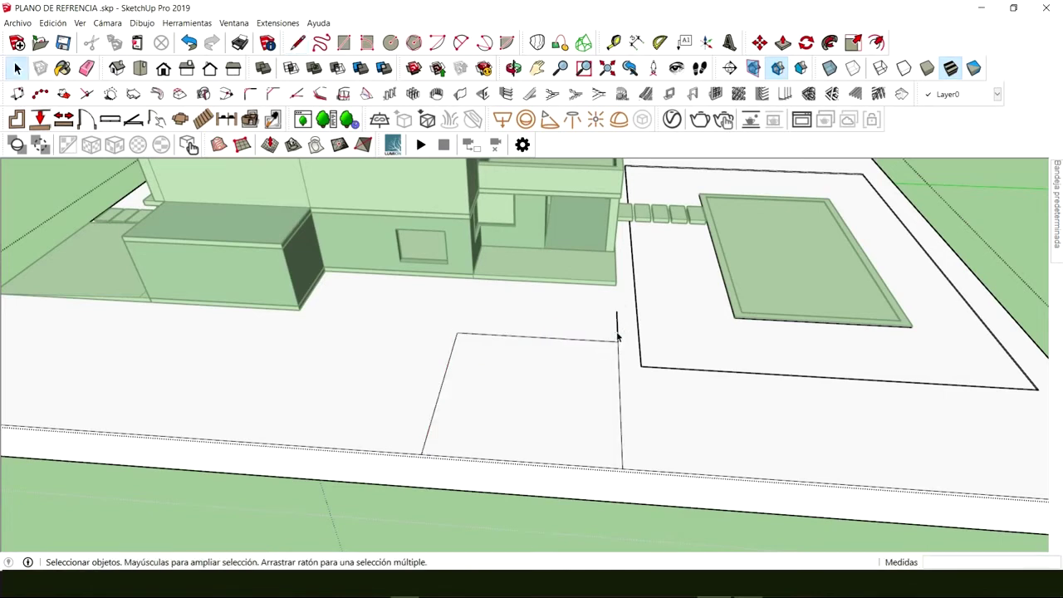
Step: Recess the new rectangular side area with Push/Pull, matching the level of the pool surround
{"action": "middle_click_drag", "start_coordinate": [617, 335], "coordinate": [417, 392]}
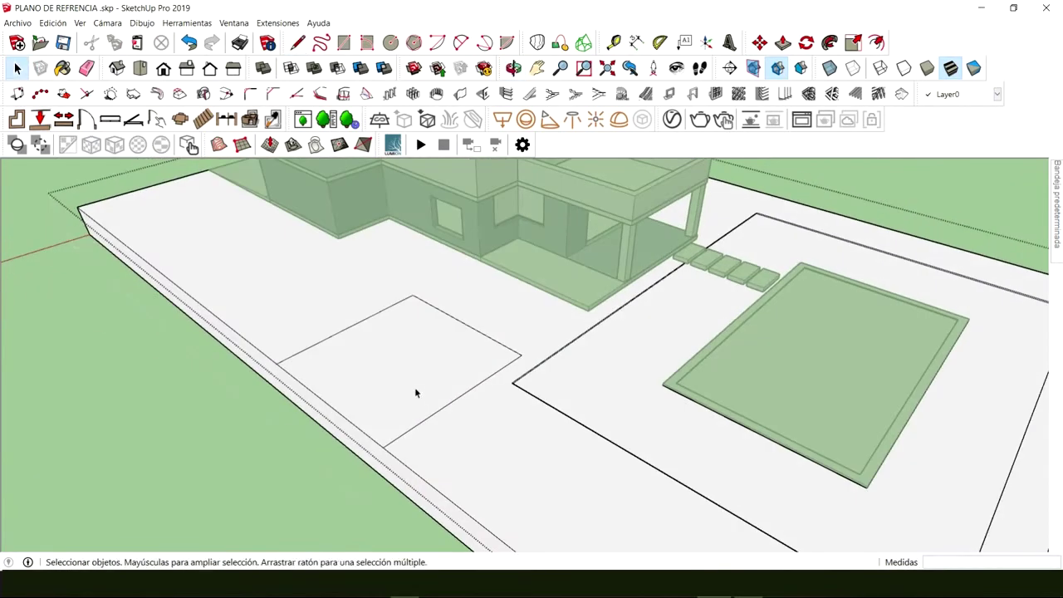
{"action": "key", "text": "p"}
{"action": "left_click", "coordinate": [416, 368]}
{"action": "left_click", "coordinate": [601, 374]}
{"action": "key", "text": "space"}
{"action": "middle_click_drag", "start_coordinate": [465, 349], "coordinate": [420, 334]}
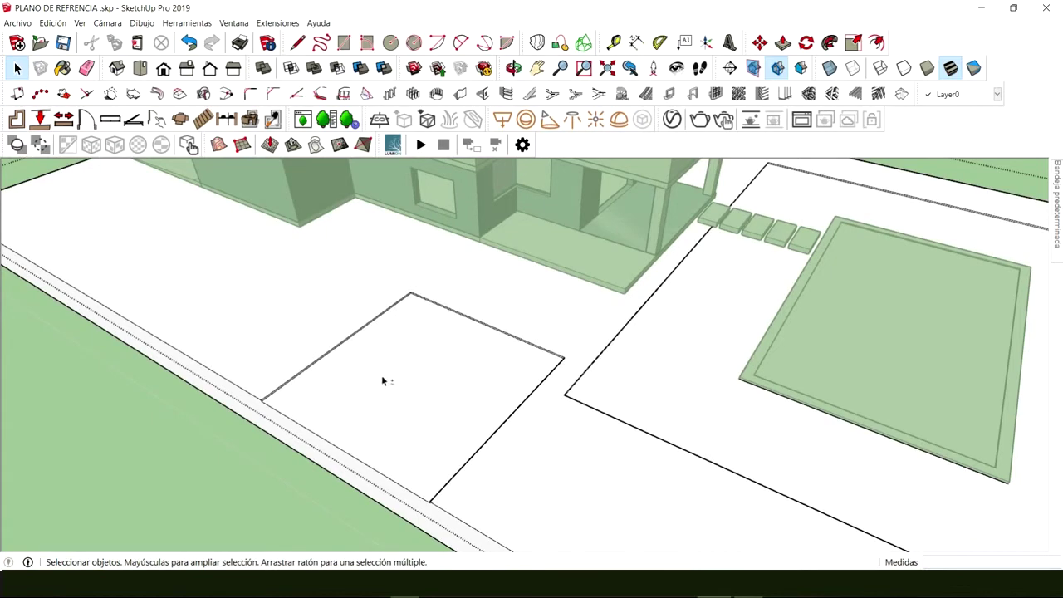
Step: Copy the pool-path slab nearest the terrace onto the ground between the terrace and the recessed side area
{"action": "middle_click_drag", "start_coordinate": [383, 380], "coordinate": [691, 270]}
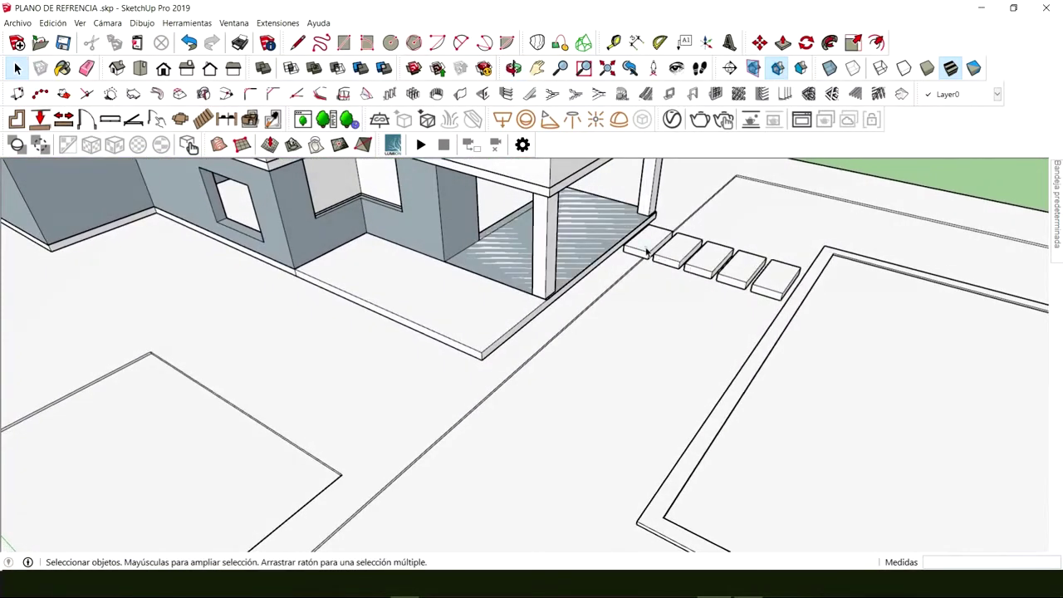
{"action": "left_click", "coordinate": [647, 252]}
{"action": "key", "text": "m"}
{"action": "key", "text": "ctrl"}
{"action": "left_click", "coordinate": [652, 257]}
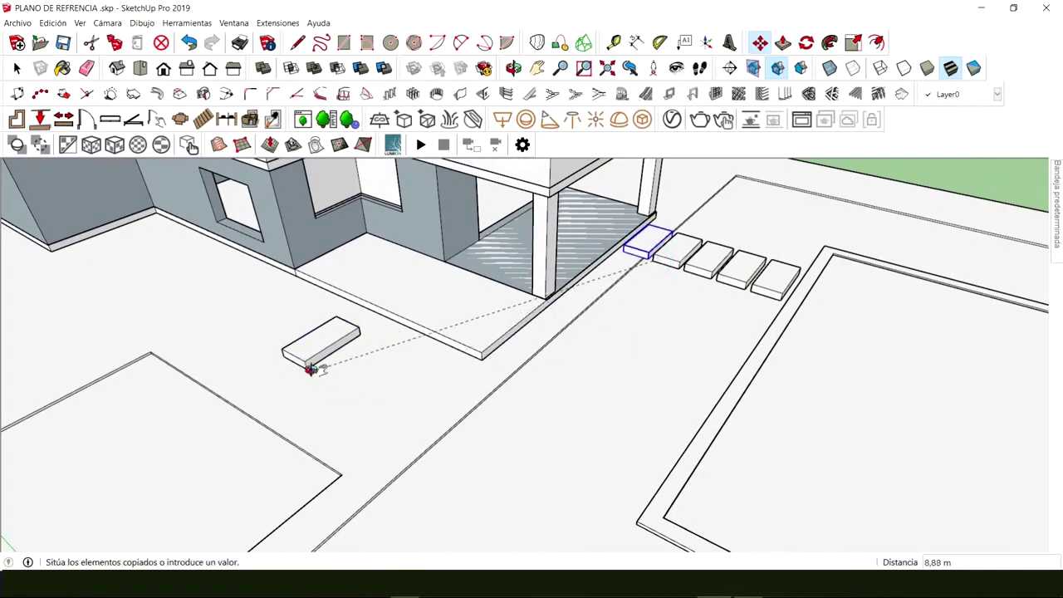
{"action": "middle_click_drag", "start_coordinate": [312, 369], "coordinate": [546, 373]}
{"action": "left_click", "coordinate": [546, 373]}
{"action": "key", "text": "space"}
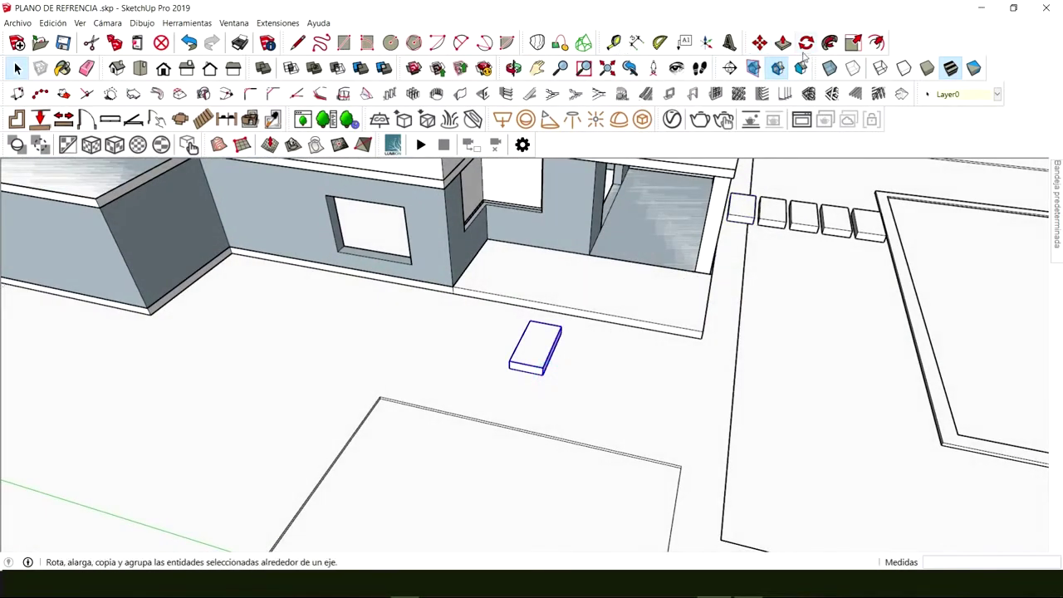
Step: Rotate the copied slab 90° about its centre on the ground plane
{"action": "left_click", "coordinate": [805, 46]}
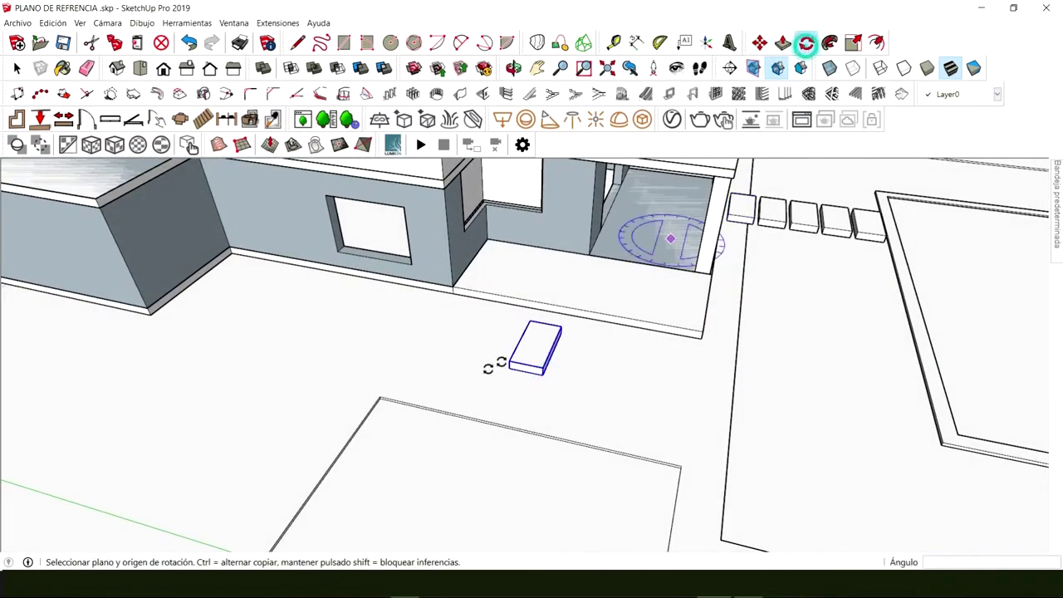
{"action": "left_click", "coordinate": [532, 343]}
{"action": "left_click", "coordinate": [546, 323]}
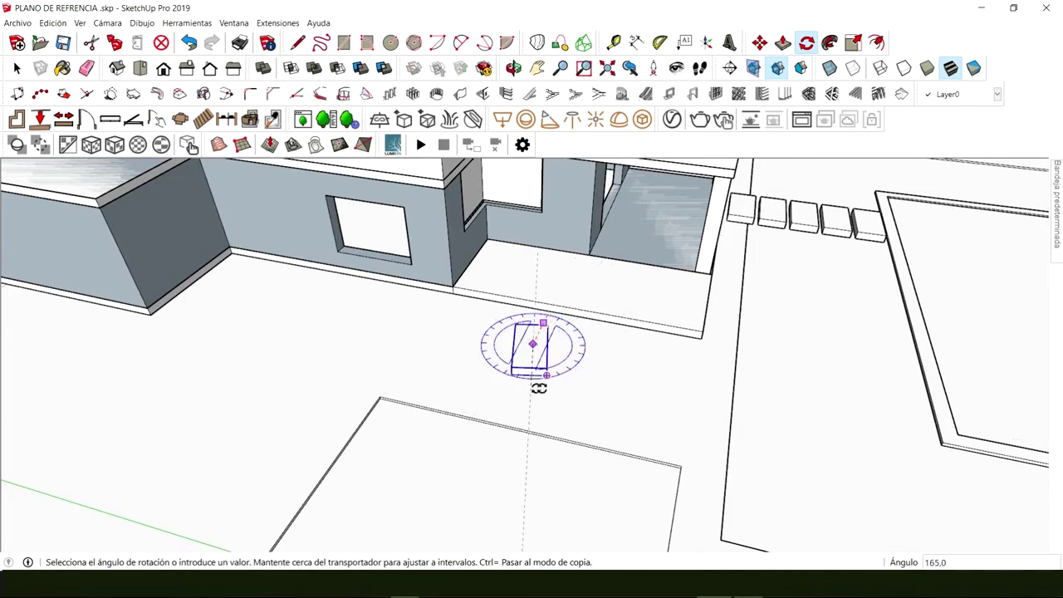
{"action": "left_click", "coordinate": [609, 356]}
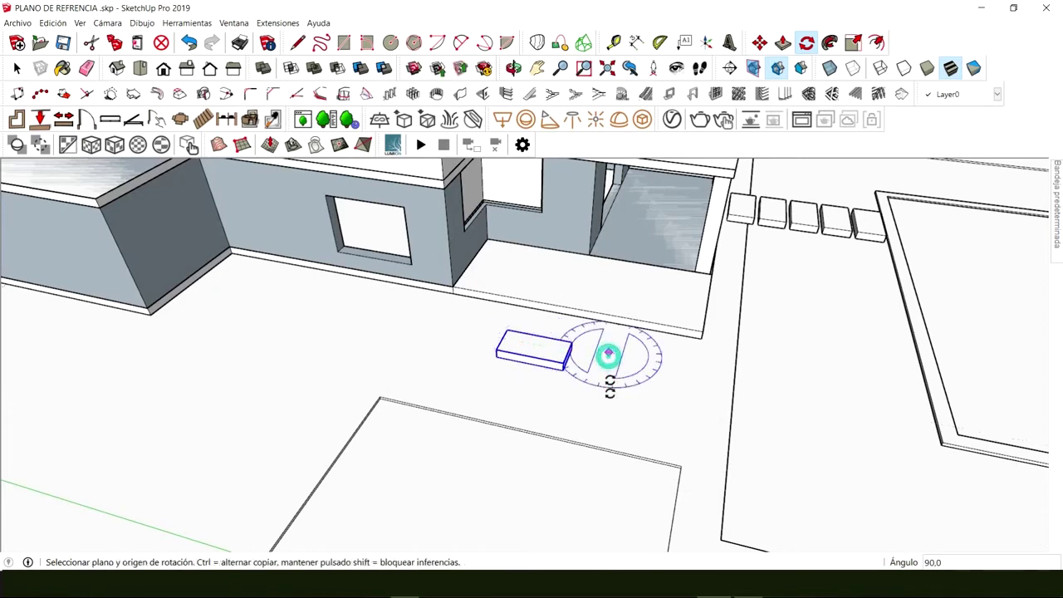
{"action": "key", "text": "space"}
Step: Move the rotated slab up against the terrace's side edge
{"action": "middle_click_drag", "start_coordinate": [511, 383], "coordinate": [258, 365]}
{"action": "scroll", "coordinate": [435, 330], "scroll_direction": "up", "scroll_amount": 3}
{"action": "key", "text": "m"}
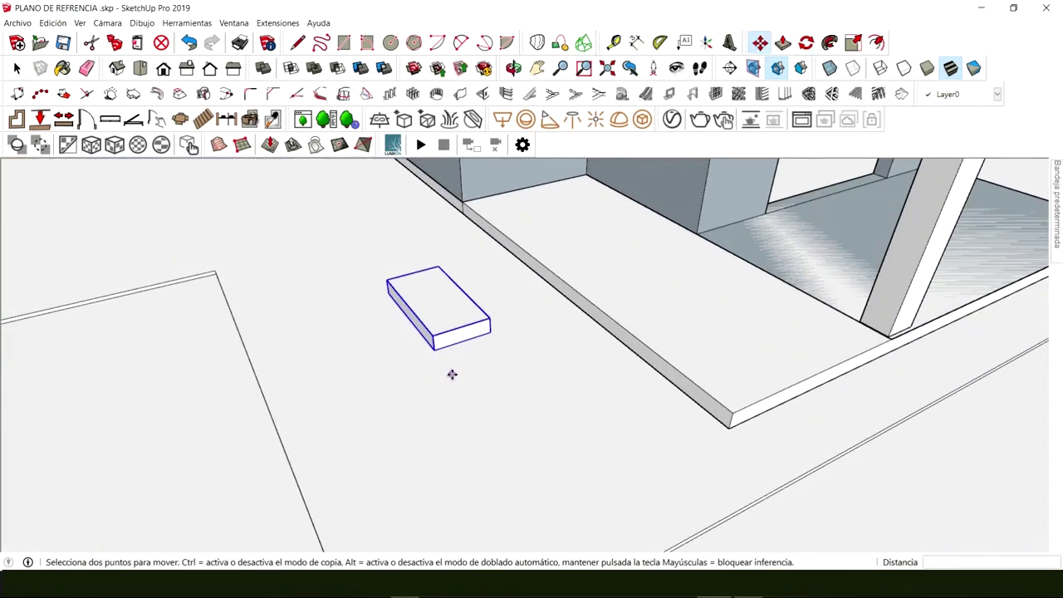
{"action": "left_click", "coordinate": [451, 371]}
{"action": "left_click", "coordinate": [522, 352]}
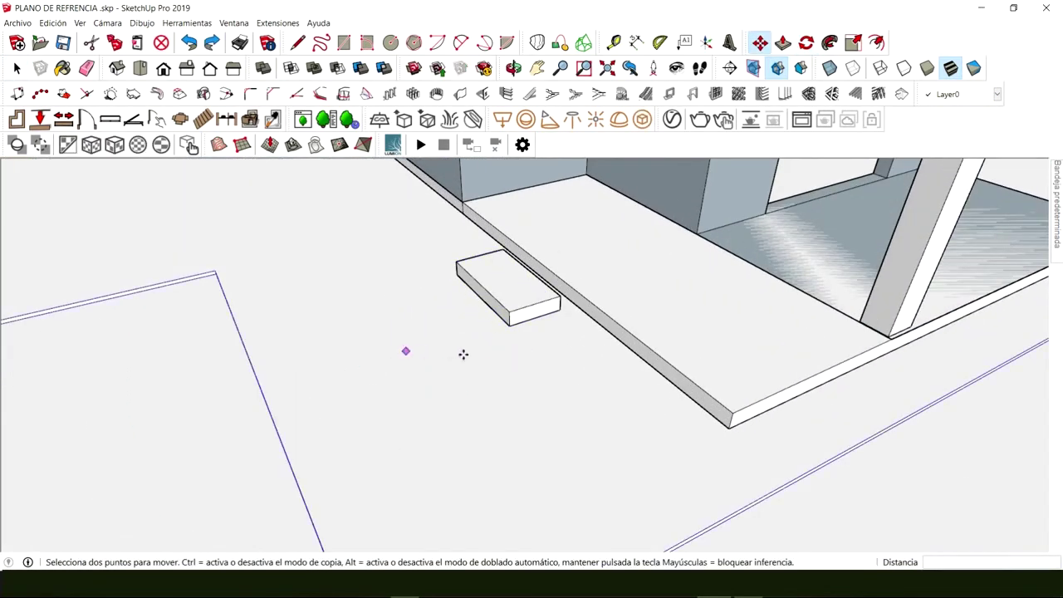
{"action": "key", "text": "space"}
Step: Copy the slab about 2.75 m to the recessed side area and divide the distance to form a path of four slabs
{"action": "left_click", "coordinate": [523, 287]}
{"action": "key", "text": "m"}
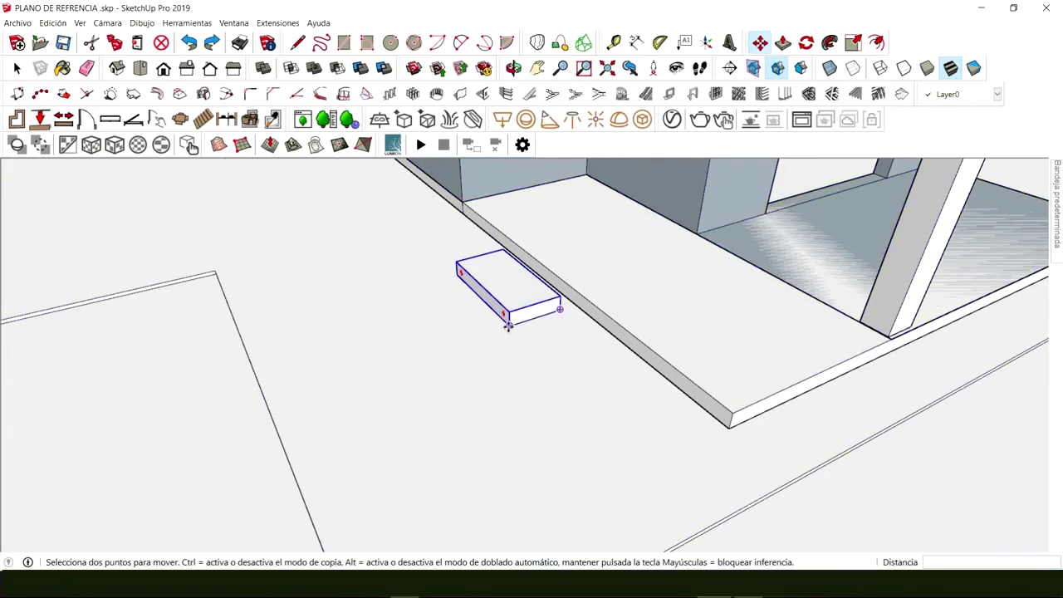
{"action": "left_click", "coordinate": [507, 326]}
{"action": "key", "text": "ctrl"}
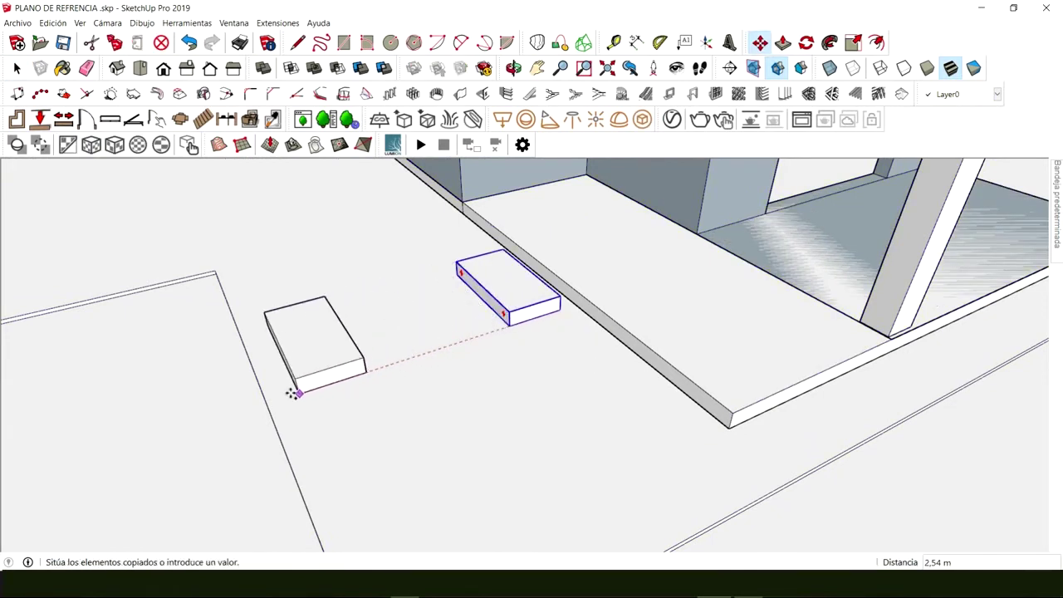
{"action": "left_click", "coordinate": [277, 405]}
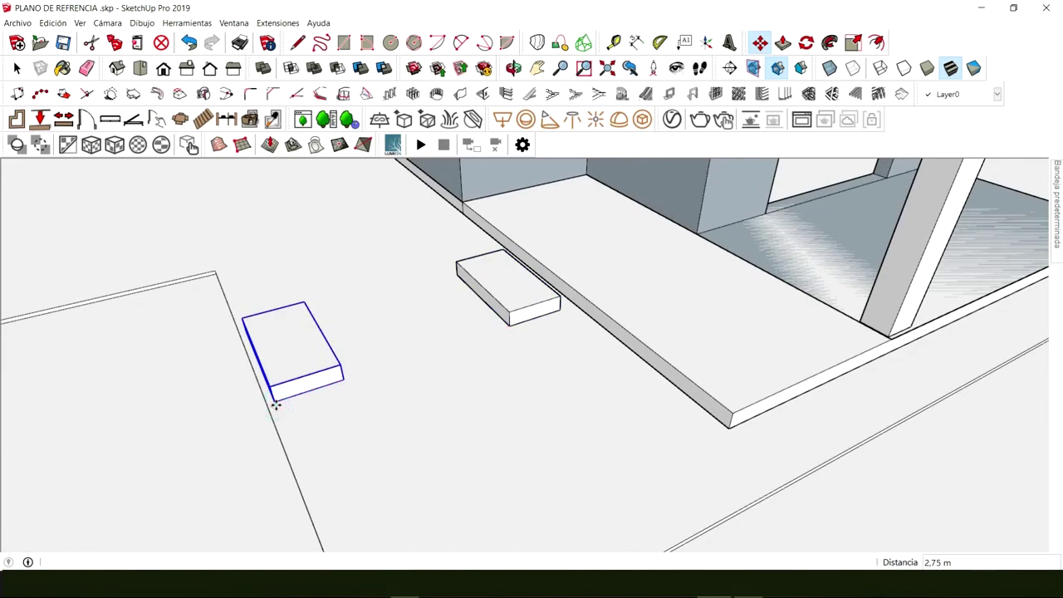
{"action": "key", "text": "Return"}
{"action": "key", "text": "space"}
{"action": "middle_click_drag", "start_coordinate": [282, 402], "coordinate": [487, 387]}
{"action": "scroll", "coordinate": [638, 389], "scroll_direction": "down", "scroll_amount": 6}
{"action": "scroll", "coordinate": [336, 356], "scroll_direction": "up", "scroll_amount": 5}
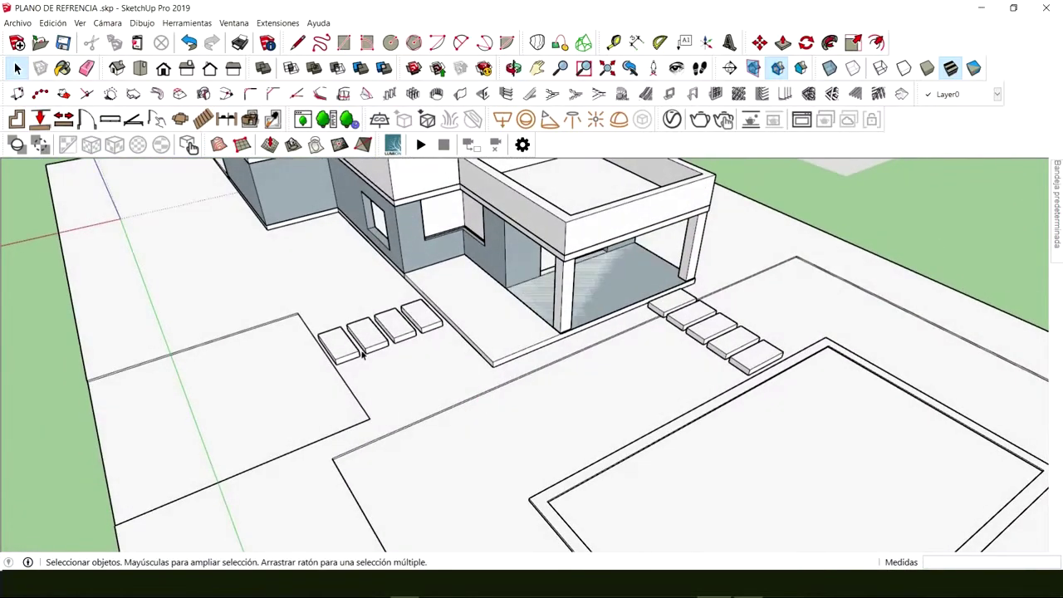
Step: Open a stepping slab for editing and lower its upper face by about 0.12 m to thin the path slabs
{"action": "middle_click_drag", "start_coordinate": [336, 355], "coordinate": [504, 289]}
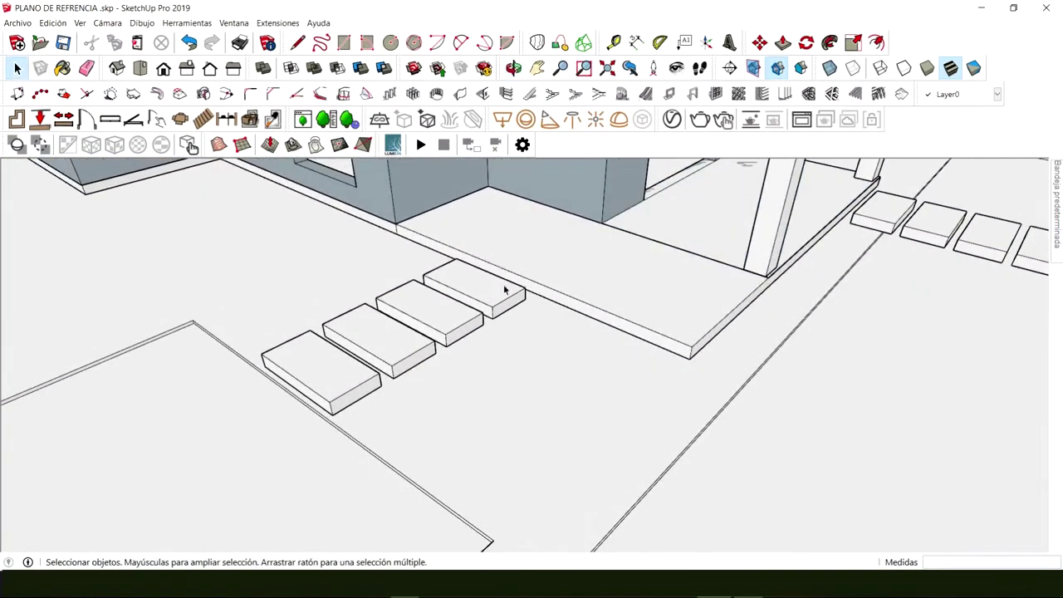
{"action": "double_click", "coordinate": [314, 376]}
{"action": "left_click", "coordinate": [318, 376]}
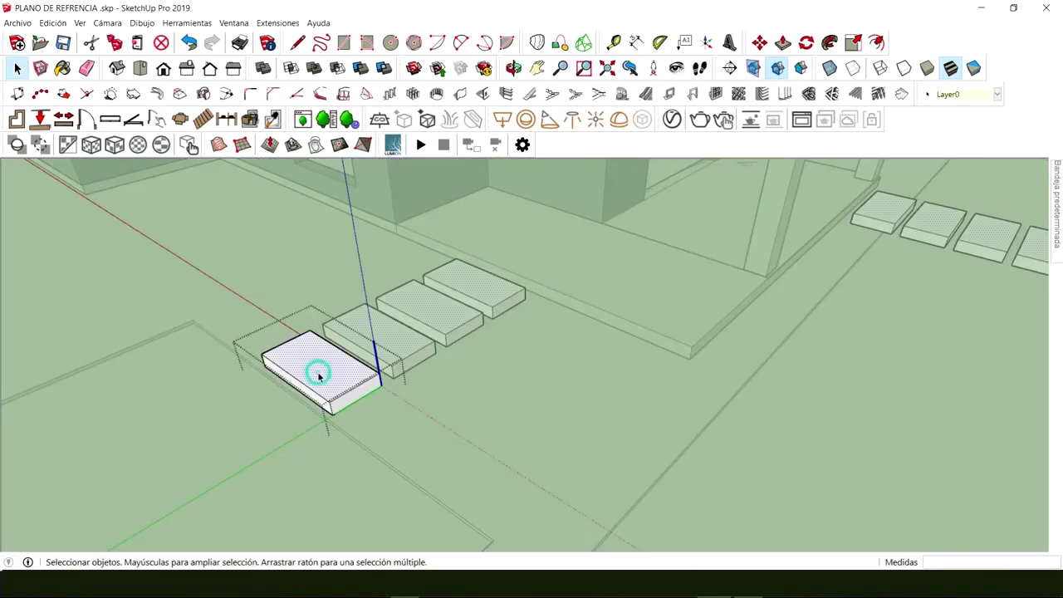
{"action": "key", "text": "p"}
{"action": "left_click", "coordinate": [319, 374]}
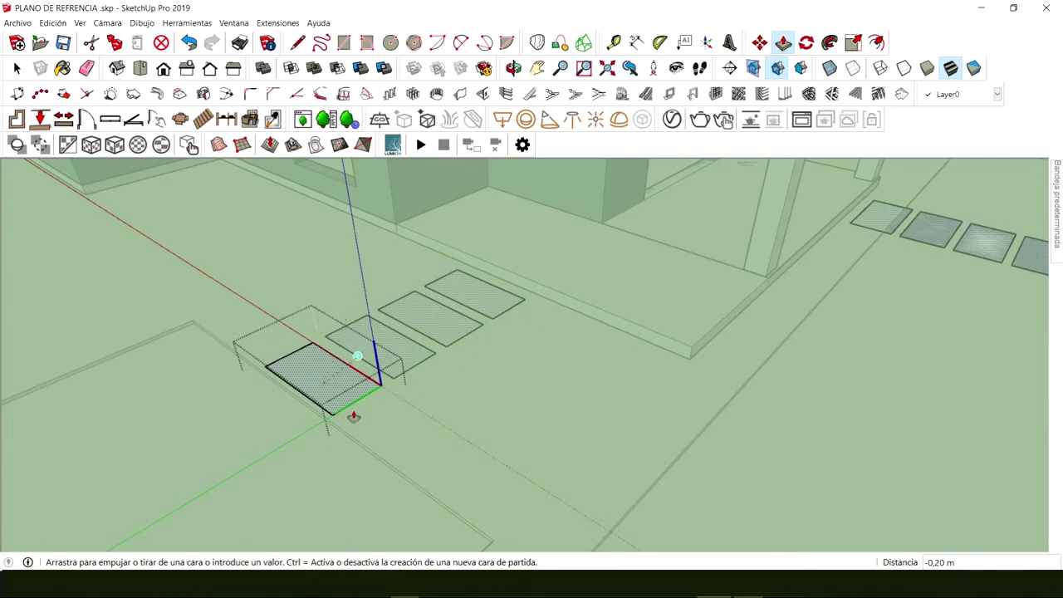
{"action": "middle_click_drag", "start_coordinate": [354, 415], "coordinate": [323, 372]}
{"action": "key", "text": "space"}
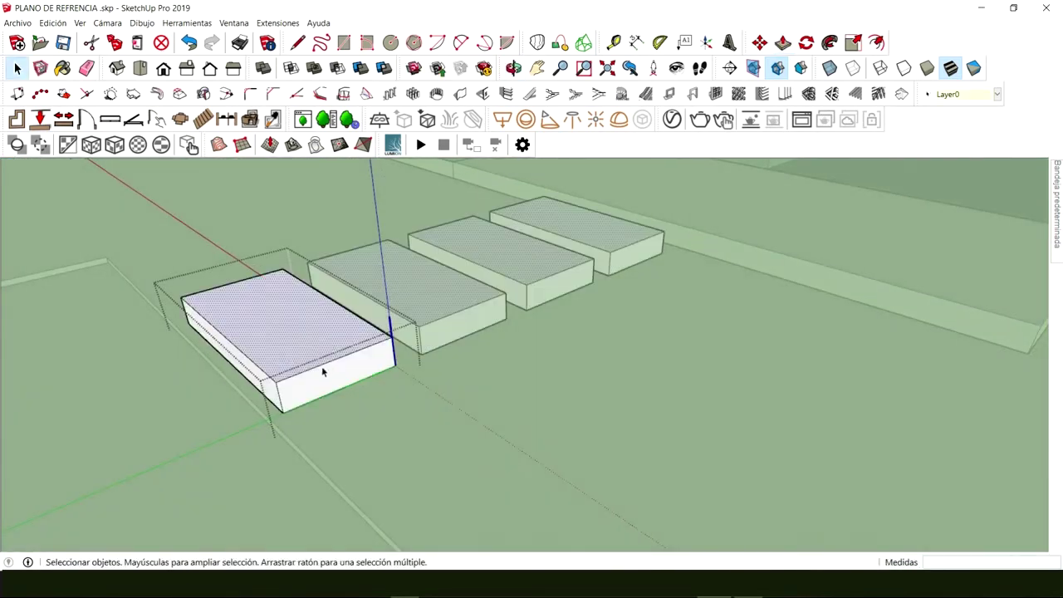
{"action": "key", "text": "p"}
{"action": "left_click", "coordinate": [323, 339]}
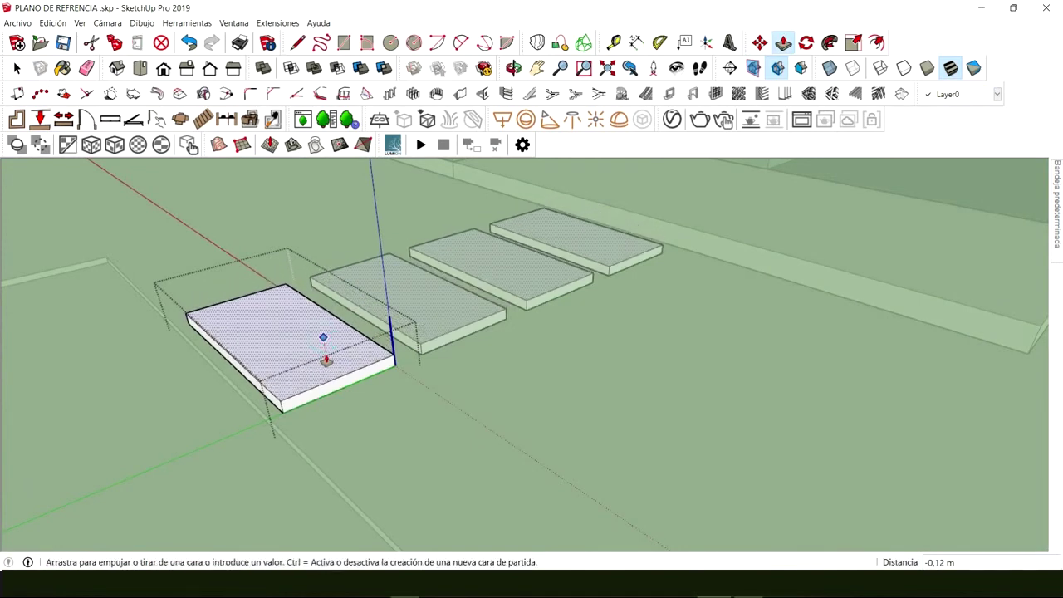
{"action": "left_click", "coordinate": [327, 356]}
{"action": "key", "text": "space"}
{"action": "scroll", "coordinate": [371, 378], "scroll_direction": "down", "scroll_amount": 6}
{"action": "left_click", "coordinate": [403, 375]}
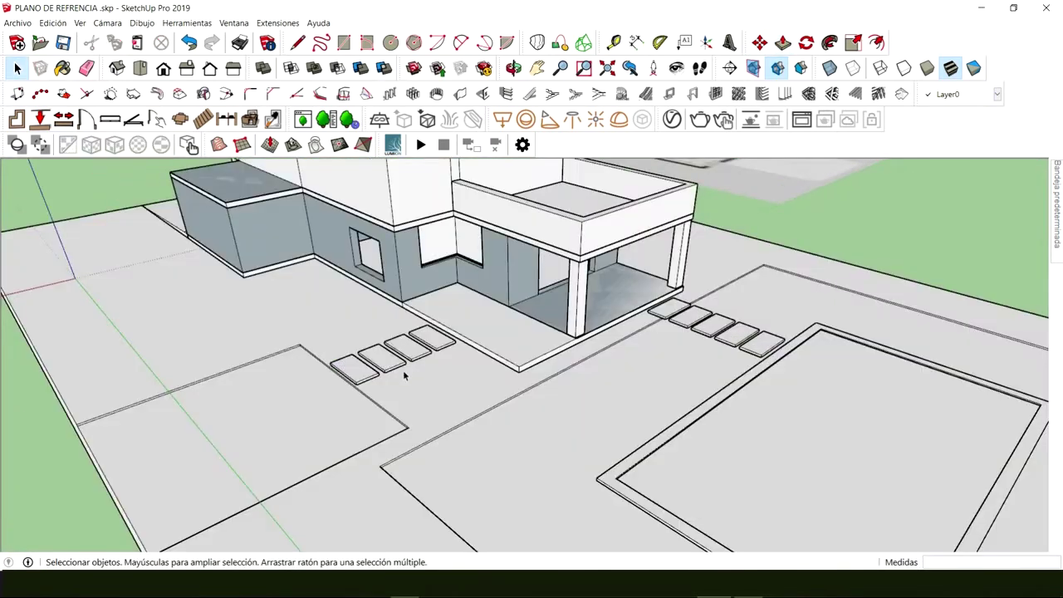
Step: Copy the slab between the two floors 2.70 m straight up onto the upper-floor walls as the roof
{"action": "middle_click_drag", "start_coordinate": [395, 376], "coordinate": [454, 423]}
{"action": "scroll", "coordinate": [454, 423], "scroll_direction": "down", "scroll_amount": 4}
{"action": "mouse_move", "coordinate": [447, 355]}
{"action": "middle_mouse_down"}
{"action": "mouse_move", "coordinate": [462, 371]}
{"action": "mouse_move", "coordinate": [158, 400]}
{"action": "middle_mouse_up"}
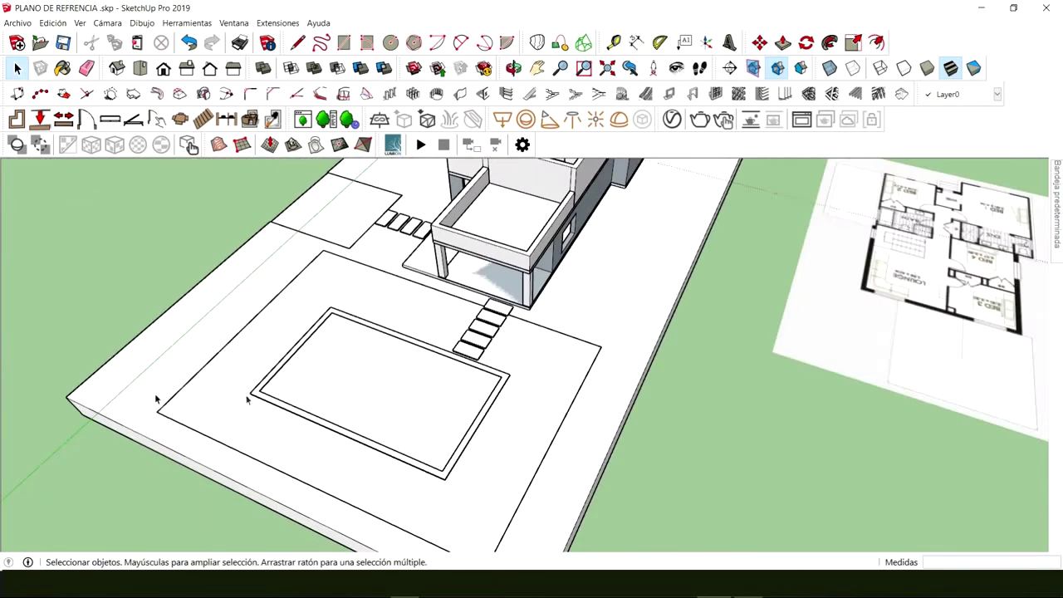
{"action": "scroll", "coordinate": [157, 400], "scroll_direction": "down", "scroll_amount": 1}
{"action": "mouse_move", "coordinate": [318, 422]}
{"action": "middle_mouse_down"}
{"action": "mouse_move", "coordinate": [471, 399]}
{"action": "mouse_move", "coordinate": [378, 380]}
{"action": "mouse_move", "coordinate": [471, 371]}
{"action": "mouse_move", "coordinate": [558, 328]}
{"action": "mouse_move", "coordinate": [510, 313]}
{"action": "mouse_move", "coordinate": [516, 336]}
{"action": "middle_mouse_up"}
{"action": "mouse_move", "coordinate": [779, 388]}
{"action": "middle_mouse_down"}
{"action": "mouse_move", "coordinate": [686, 378]}
{"action": "mouse_move", "coordinate": [593, 333]}
{"action": "mouse_move", "coordinate": [603, 357]}
{"action": "mouse_move", "coordinate": [540, 440]}
{"action": "middle_mouse_up"}
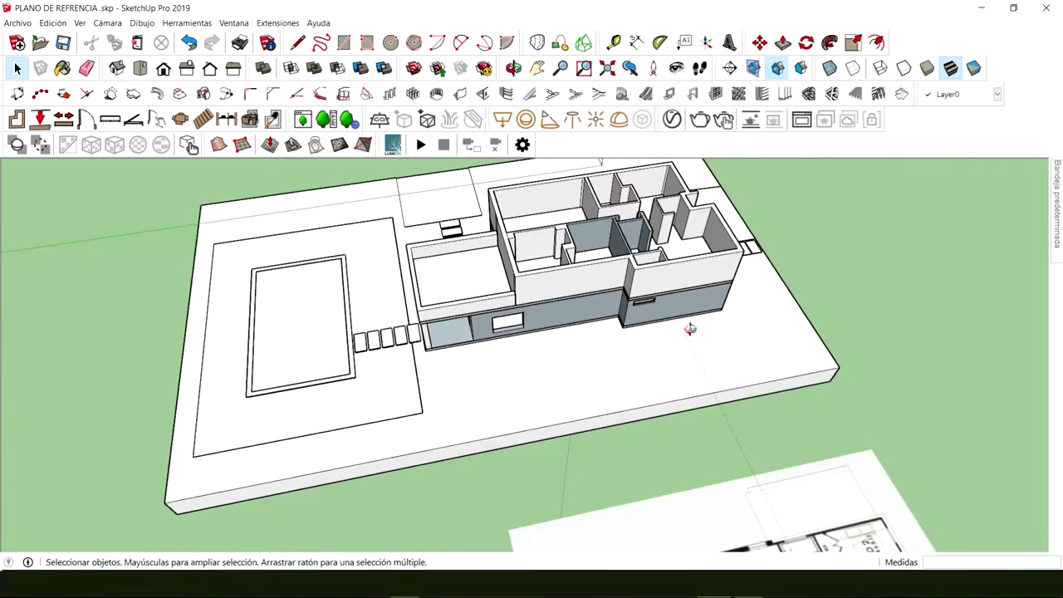
{"action": "mouse_move", "coordinate": [690, 329]}
{"action": "middle_mouse_down"}
{"action": "mouse_move", "coordinate": [656, 465]}
{"action": "mouse_move", "coordinate": [520, 312]}
{"action": "mouse_move", "coordinate": [532, 330]}
{"action": "mouse_move", "coordinate": [522, 353]}
{"action": "mouse_move", "coordinate": [473, 333]}
{"action": "mouse_move", "coordinate": [446, 302]}
{"action": "mouse_move", "coordinate": [535, 348]}
{"action": "mouse_move", "coordinate": [505, 385]}
{"action": "mouse_move", "coordinate": [645, 396]}
{"action": "mouse_move", "coordinate": [541, 418]}
{"action": "mouse_move", "coordinate": [363, 407]}
{"action": "mouse_move", "coordinate": [408, 380]}
{"action": "mouse_move", "coordinate": [607, 424]}
{"action": "middle_mouse_up"}
{"action": "scroll", "coordinate": [442, 400], "scroll_direction": "up", "scroll_amount": 2}
{"action": "mouse_move", "coordinate": [449, 403]}
{"action": "middle_mouse_down"}
{"action": "mouse_move", "coordinate": [557, 449]}
{"action": "mouse_move", "coordinate": [467, 387]}
{"action": "mouse_move", "coordinate": [493, 401]}
{"action": "mouse_move", "coordinate": [491, 324]}
{"action": "middle_mouse_up"}
{"action": "scroll", "coordinate": [562, 455], "scroll_direction": "up", "scroll_amount": 5}
{"action": "scroll", "coordinate": [561, 455], "scroll_direction": "up", "scroll_amount": 4}
{"action": "key", "text": "m"}
{"action": "key", "text": "ctrl"}
{"action": "left_click", "coordinate": [511, 396]}
{"action": "left_click", "coordinate": [492, 324]}
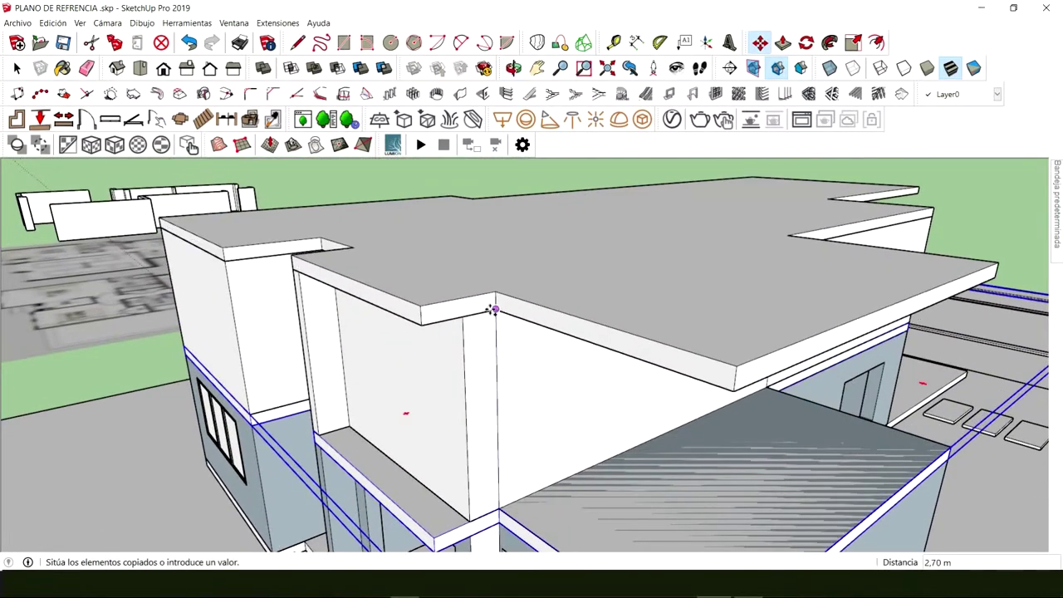
{"action": "key", "text": "space"}
Step: Push the edge of the roof slab section projecting over the garage back 2.92 m, flush with the upper-floor wall
{"action": "middle_click_drag", "start_coordinate": [553, 385], "coordinate": [489, 438]}
{"action": "double_click", "coordinate": [515, 385]}
{"action": "key", "text": "p"}
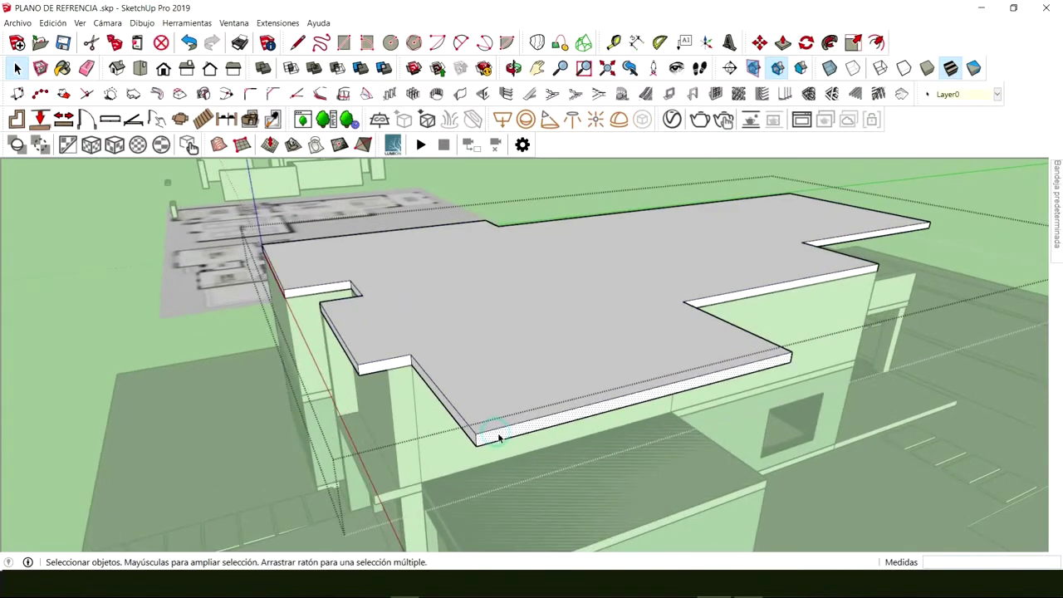
{"action": "left_click", "coordinate": [498, 438]}
{"action": "left_click", "coordinate": [410, 363]}
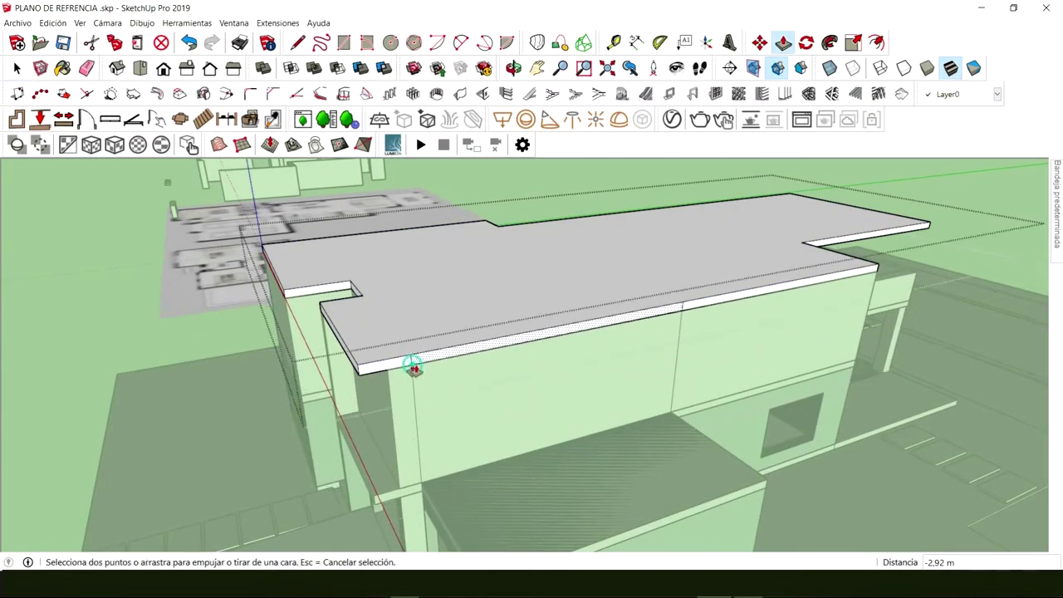
Step: Push the terrace-side edge of the roof slab back 5.89 m to line up with the upper-floor wall
{"action": "middle_click_drag", "start_coordinate": [410, 363], "coordinate": [382, 408]}
{"action": "middle_click_drag", "start_coordinate": [542, 398], "coordinate": [499, 378]}
{"action": "scroll", "coordinate": [498, 378], "scroll_direction": "up", "scroll_amount": 2}
{"action": "key", "text": "space"}
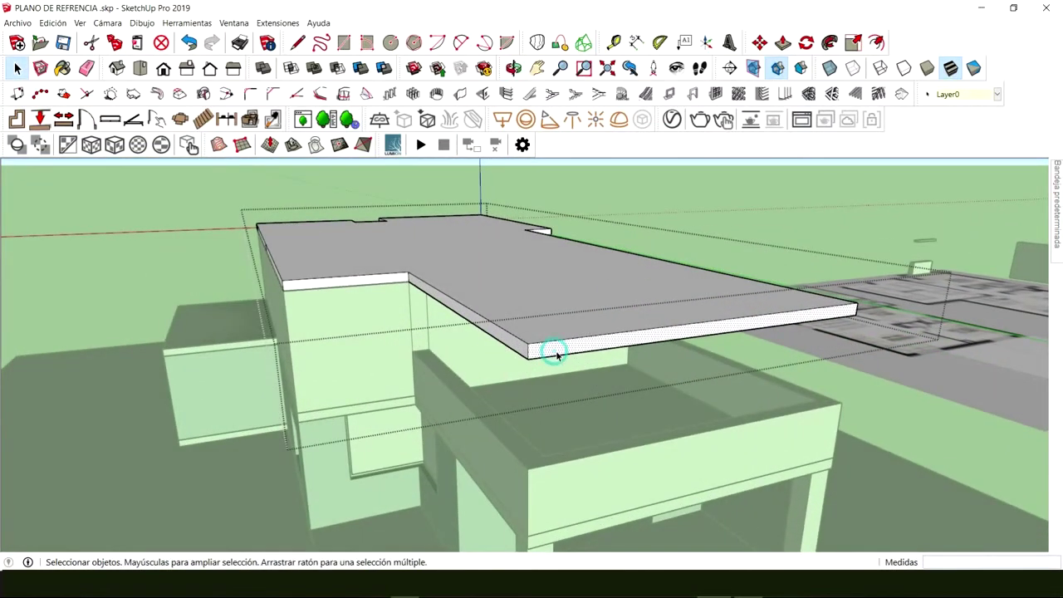
{"action": "key", "text": "p"}
{"action": "left_click", "coordinate": [555, 356]}
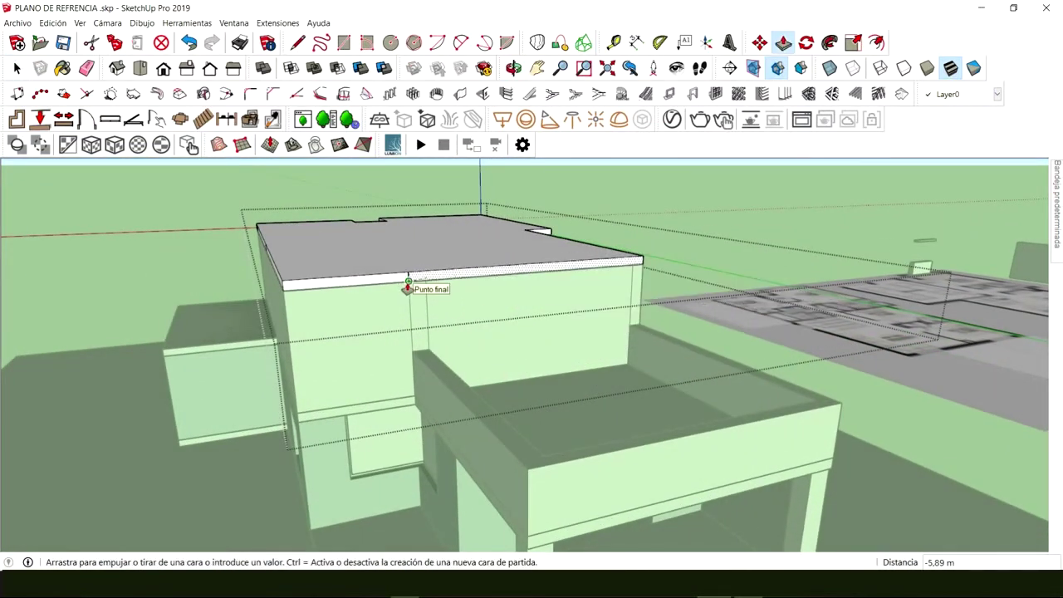
{"action": "key", "text": "space"}
Step: Offset the outline of the roof slab's upper face inward by about 0.38 m
{"action": "scroll", "coordinate": [499, 379], "scroll_direction": "down", "scroll_amount": 4}
{"action": "middle_click_drag", "start_coordinate": [432, 311], "coordinate": [456, 332]}
{"action": "scroll", "coordinate": [456, 332], "scroll_direction": "up", "scroll_amount": 5}
{"action": "middle_click_drag", "start_coordinate": [446, 373], "coordinate": [459, 299]}
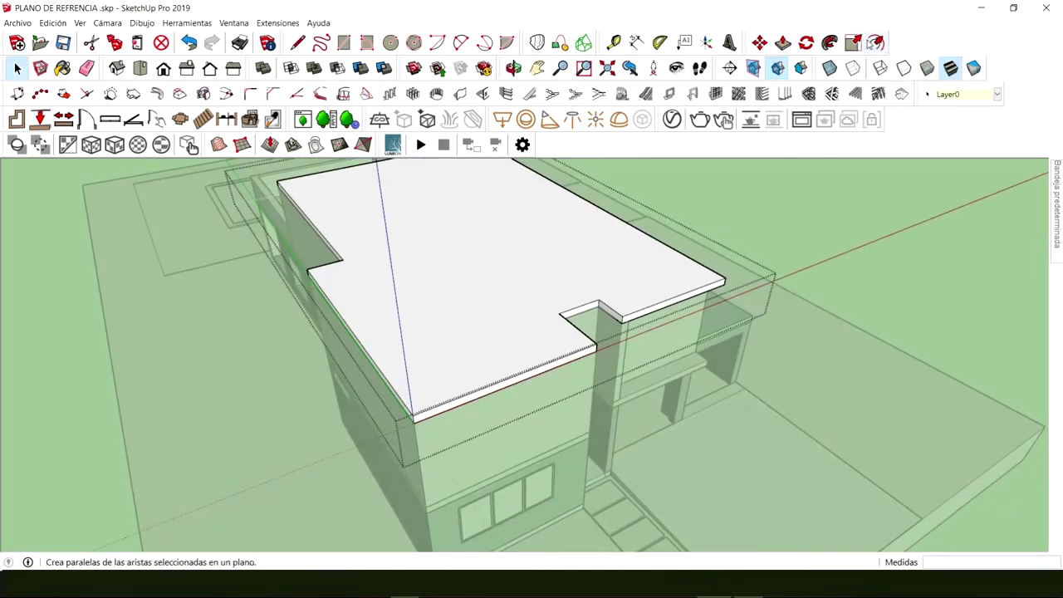
{"action": "left_click", "coordinate": [877, 43]}
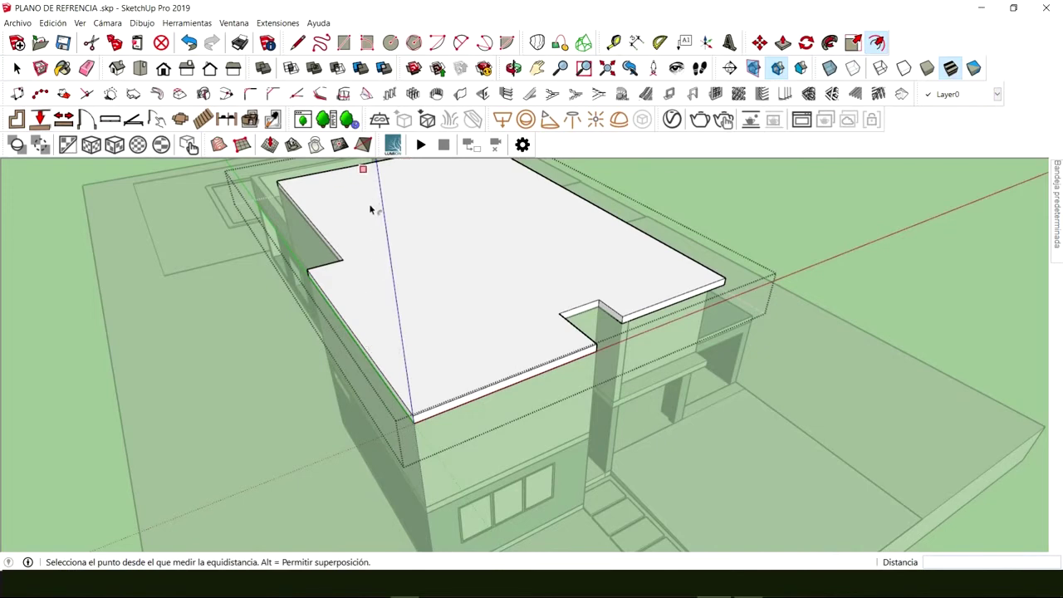
{"action": "key", "text": "space"}
{"action": "left_click", "coordinate": [414, 256]}
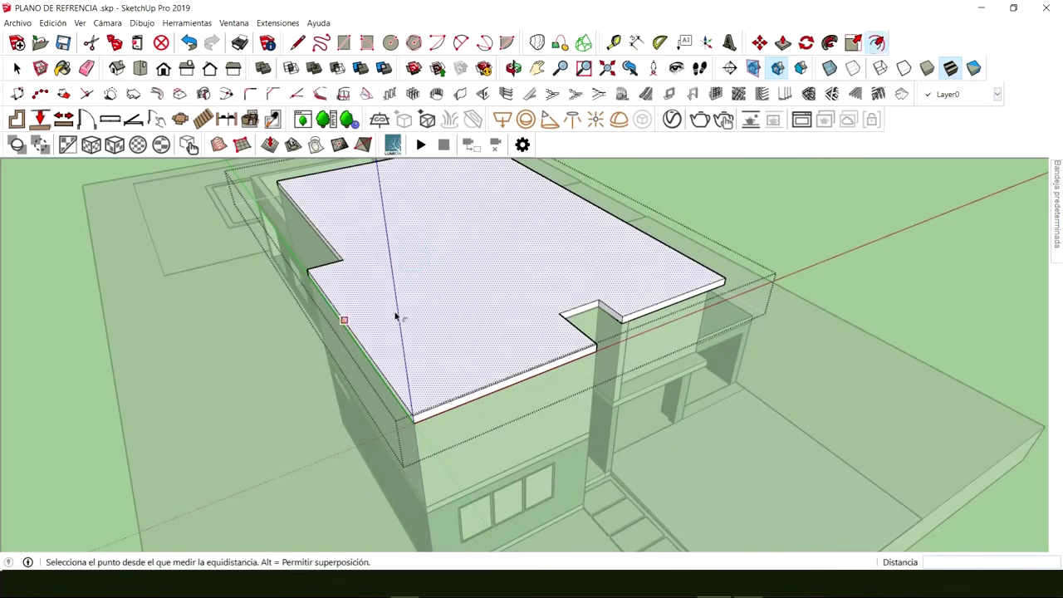
{"action": "left_click", "coordinate": [365, 322]}
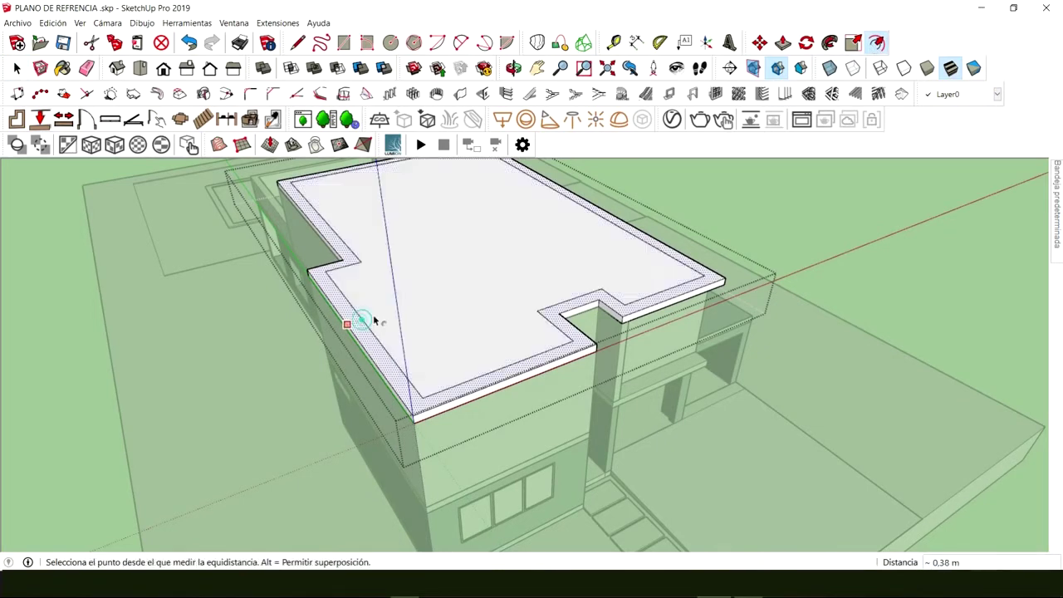
Step: Recess the roof's inner face below the surrounding border with Push/Pull
{"action": "left_click", "coordinate": [436, 277]}
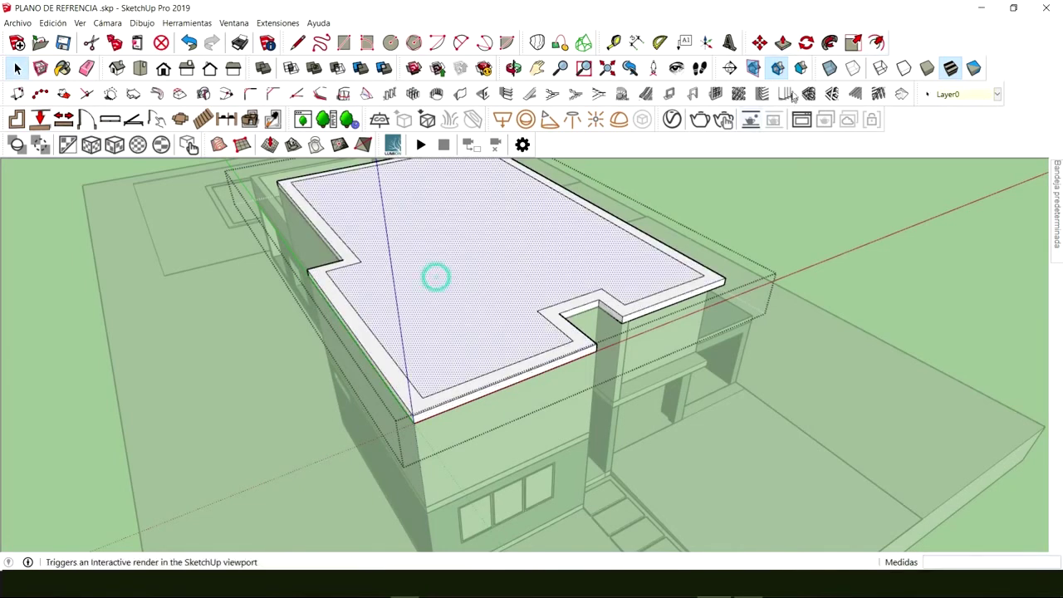
{"action": "left_click", "coordinate": [495, 274]}
{"action": "key", "text": "space"}
Step: Offset the roof border's outer outline outward by about 0.08 m to create an overhanging strip
{"action": "middle_click_drag", "start_coordinate": [493, 266], "coordinate": [539, 332]}
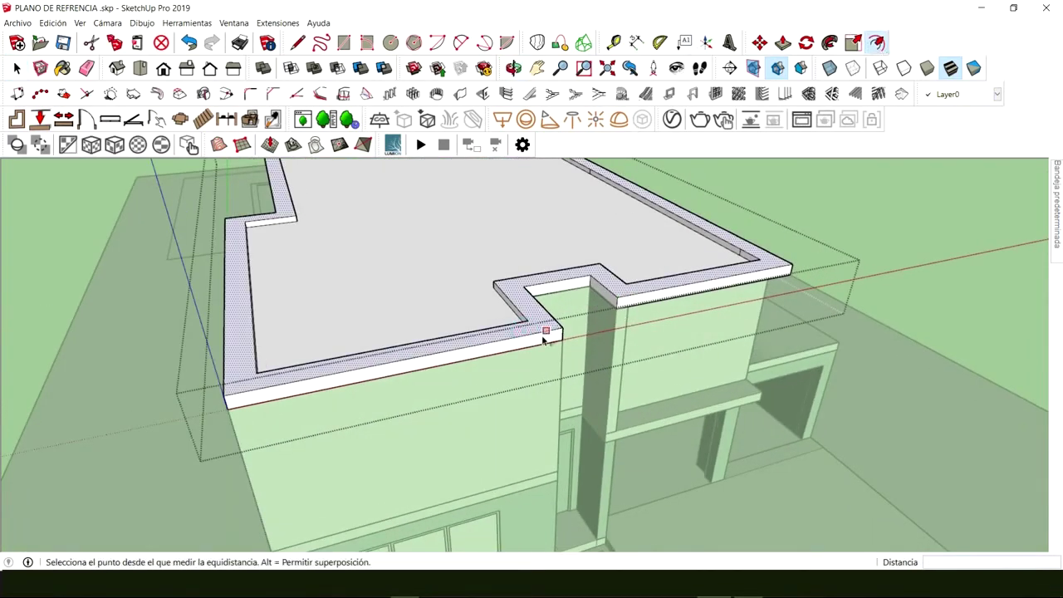
{"action": "scroll", "coordinate": [543, 337], "scroll_direction": "up", "scroll_amount": 2}
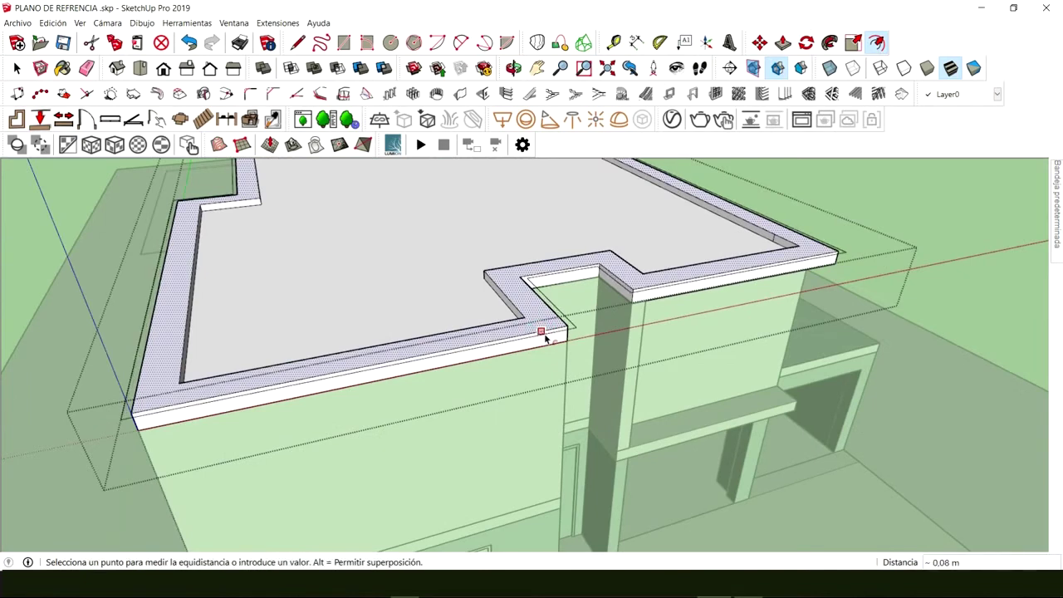
{"action": "key", "text": "space"}
Step: Extrude the overhanging strip around the roof border upward by about 0.13 m and finish editing the roof group
{"action": "scroll", "coordinate": [572, 328], "scroll_direction": "up", "scroll_amount": 4}
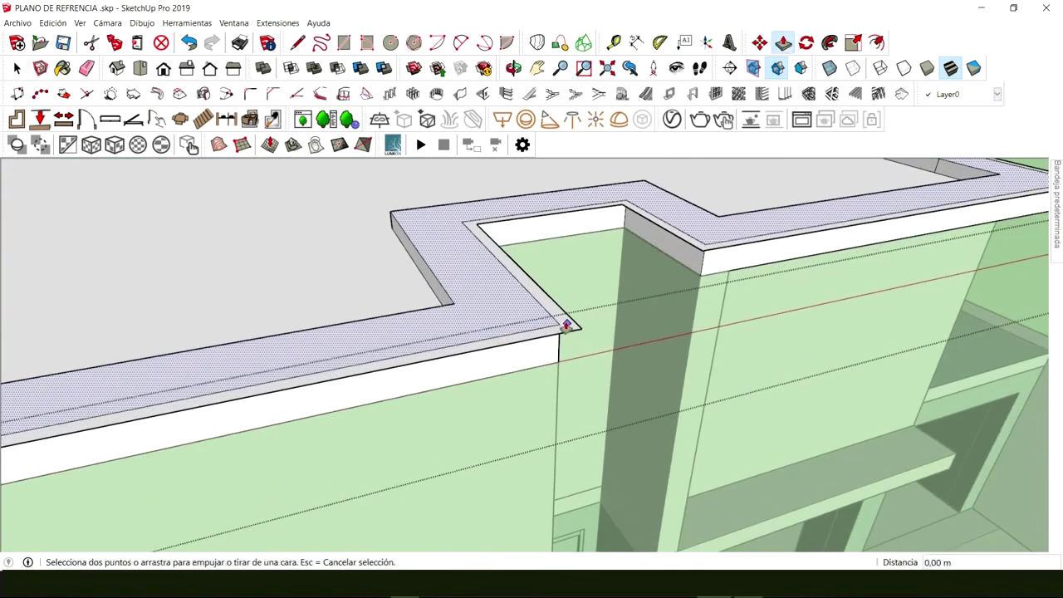
{"action": "key", "text": "space"}
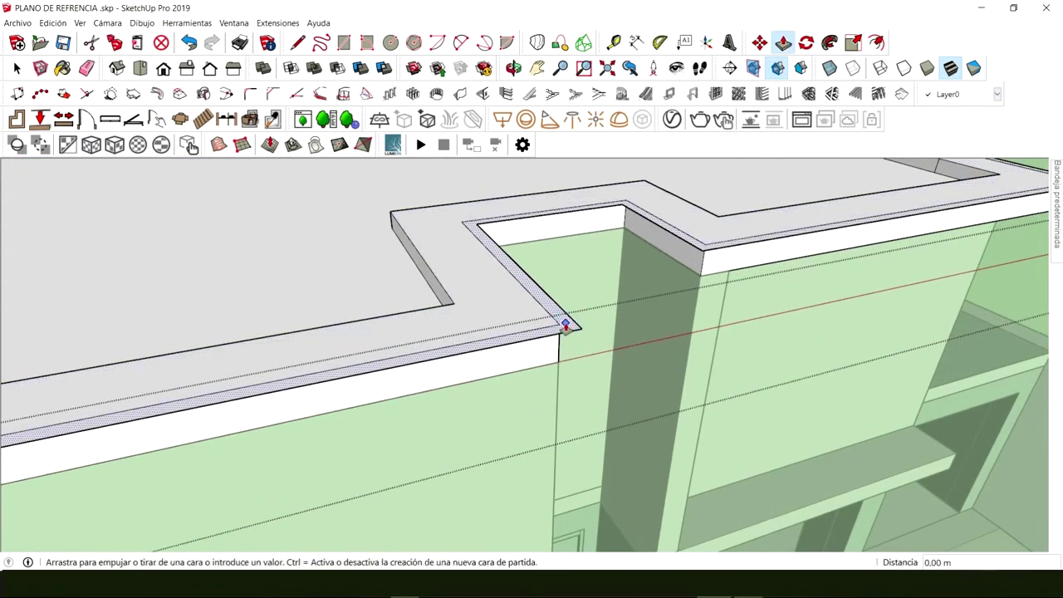
{"action": "middle_click_drag", "start_coordinate": [565, 326], "coordinate": [506, 301]}
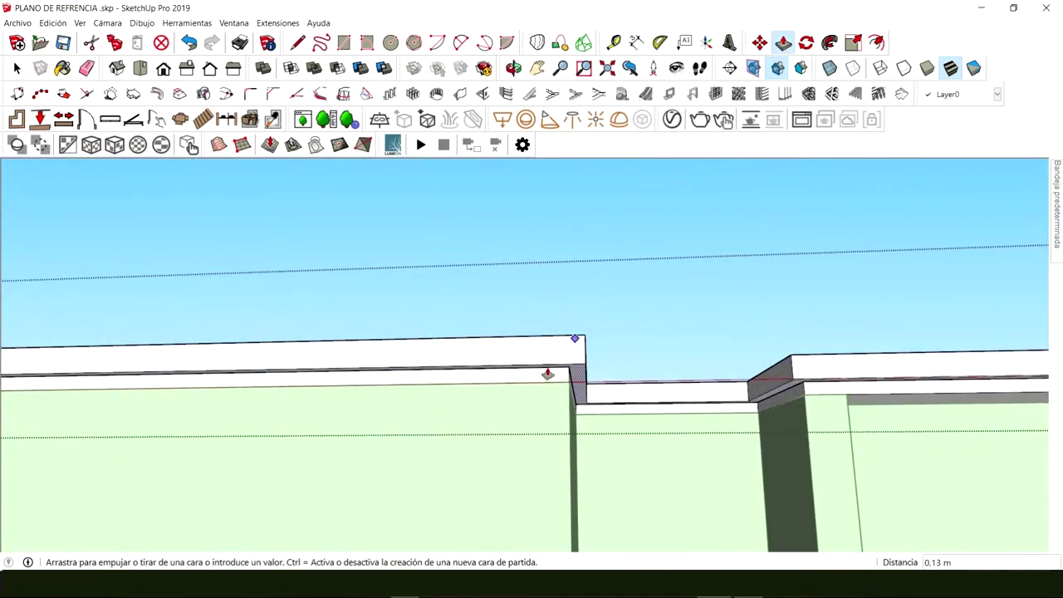
{"action": "key", "text": "space"}
{"action": "middle_click_drag", "start_coordinate": [569, 385], "coordinate": [538, 501]}
{"action": "scroll", "coordinate": [560, 380], "scroll_direction": "down", "scroll_amount": 4}
{"action": "key", "text": "Escape"}
Step: Examine the roof border and the house exterior from several sides, including eye level and the whole plot
{"action": "scroll", "coordinate": [546, 372], "scroll_direction": "down", "scroll_amount": 4}
{"action": "middle_click_drag", "start_coordinate": [544, 357], "coordinate": [494, 387]}
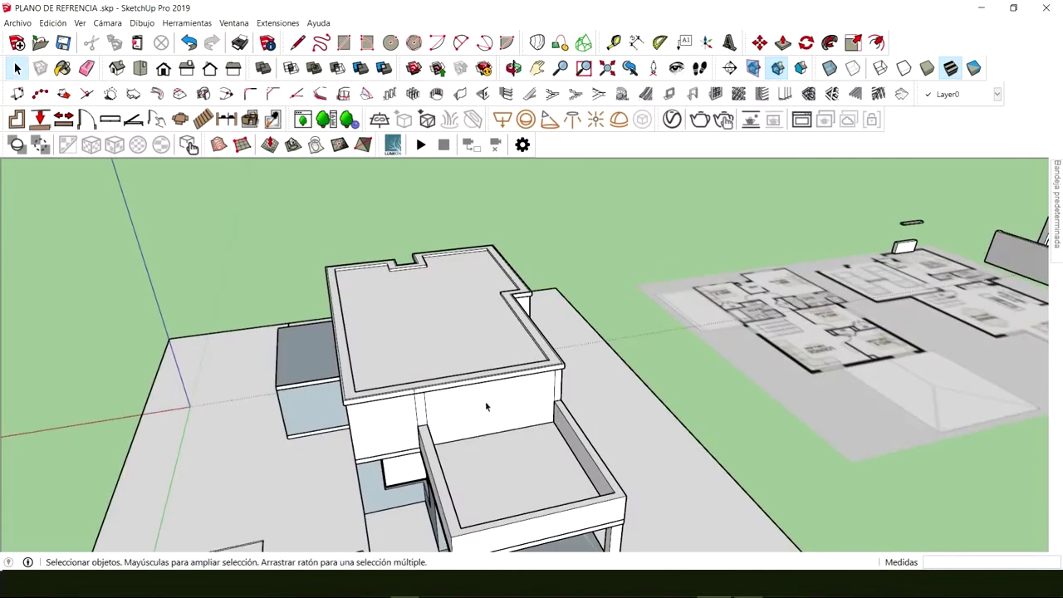
{"action": "middle_click_drag", "start_coordinate": [456, 422], "coordinate": [628, 366]}
{"action": "scroll", "coordinate": [564, 362], "scroll_direction": "up", "scroll_amount": 3}
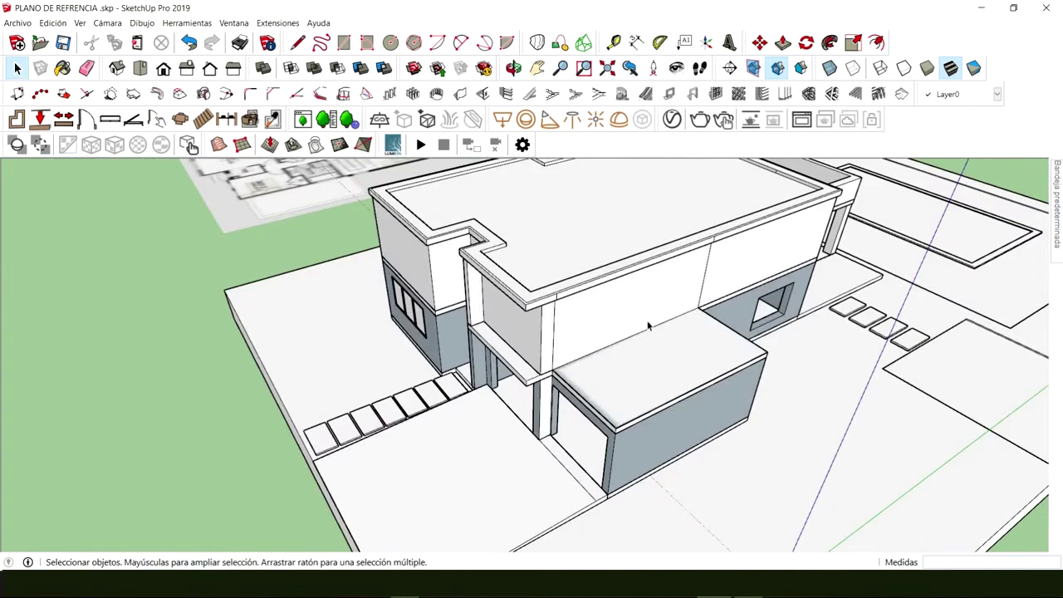
{"action": "middle_click_drag", "start_coordinate": [566, 363], "coordinate": [631, 332]}
{"action": "middle_click_drag", "start_coordinate": [328, 397], "coordinate": [559, 370]}
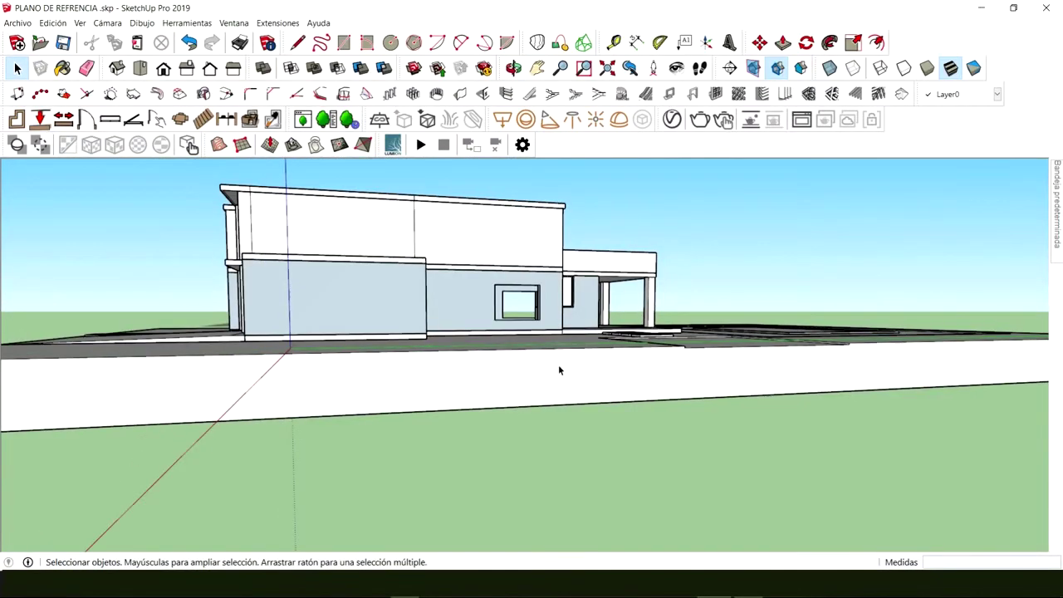
{"action": "middle_click_drag", "start_coordinate": [411, 289], "coordinate": [798, 415]}
{"action": "middle_click_drag", "start_coordinate": [507, 341], "coordinate": [519, 382]}
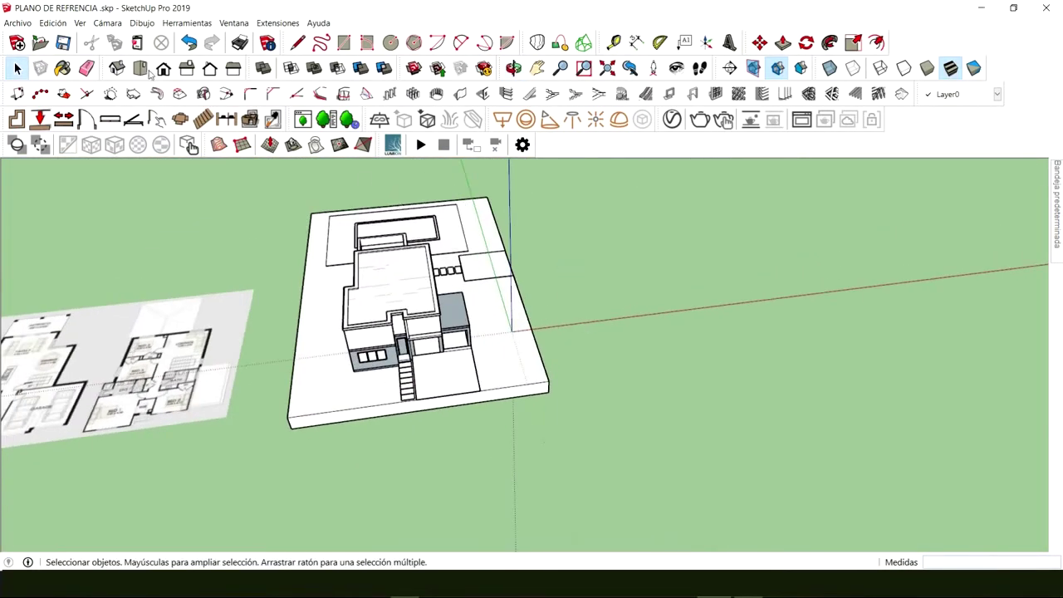
Step: Turn on shadows and examine the shaded house and plot from several viewpoints
{"action": "left_click", "coordinate": [80, 23]}
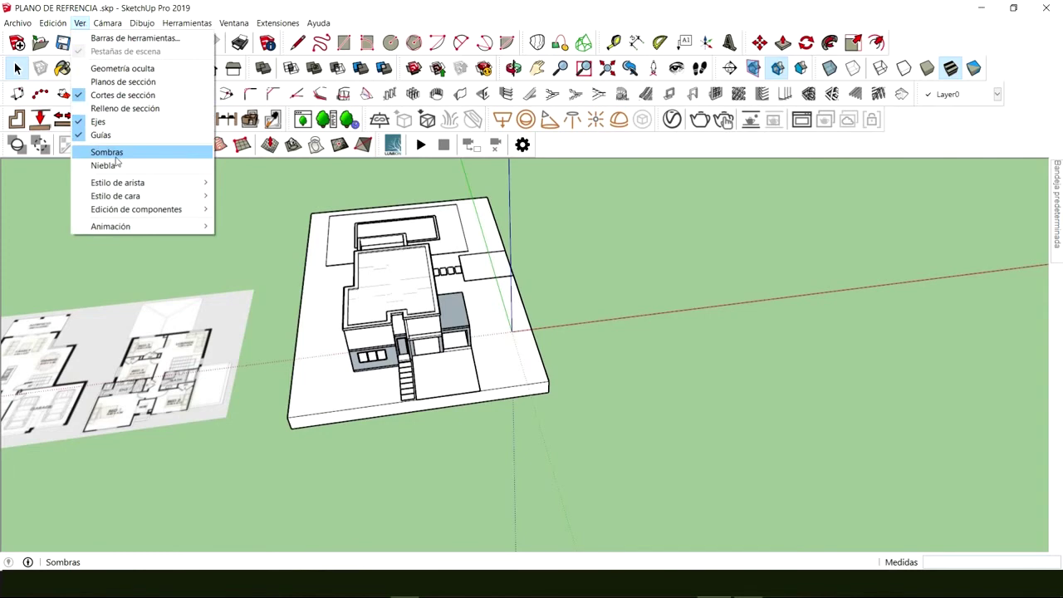
{"action": "left_click", "coordinate": [102, 155]}
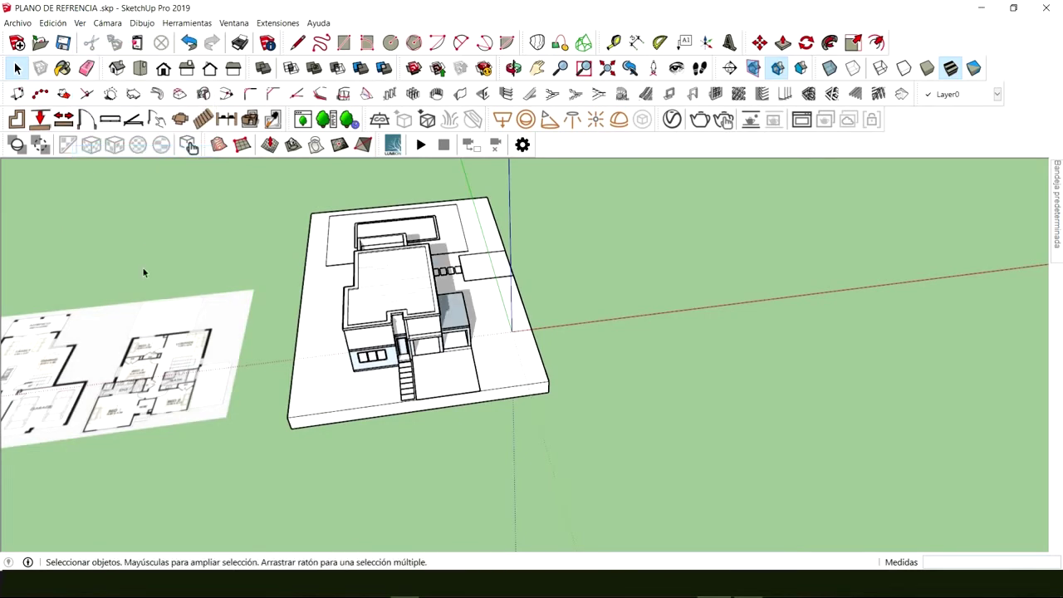
{"action": "scroll", "coordinate": [425, 352], "scroll_direction": "up", "scroll_amount": 5}
{"action": "mouse_move", "coordinate": [445, 355]}
{"action": "middle_mouse_down"}
{"action": "mouse_move", "coordinate": [230, 314]}
{"action": "mouse_move", "coordinate": [175, 221]}
{"action": "mouse_move", "coordinate": [282, 218]}
{"action": "mouse_move", "coordinate": [357, 275]}
{"action": "mouse_move", "coordinate": [371, 266]}
{"action": "mouse_move", "coordinate": [114, 302]}
{"action": "mouse_move", "coordinate": [574, 340]}
{"action": "mouse_move", "coordinate": [118, 297]}
{"action": "mouse_move", "coordinate": [42, 274]}
{"action": "middle_mouse_up"}
{"action": "scroll", "coordinate": [371, 266], "scroll_direction": "up", "scroll_amount": 3}
{"action": "scroll", "coordinate": [371, 266], "scroll_direction": "down", "scroll_amount": 4}
{"action": "middle_click_drag", "start_coordinate": [576, 330], "coordinate": [179, 328]}
{"action": "mouse_move", "coordinate": [695, 330]}
{"action": "middle_mouse_down"}
{"action": "mouse_move", "coordinate": [471, 344]}
{"action": "mouse_move", "coordinate": [515, 374]}
{"action": "mouse_move", "coordinate": [479, 396]}
{"action": "mouse_move", "coordinate": [565, 309]}
{"action": "mouse_move", "coordinate": [942, 342]}
{"action": "mouse_move", "coordinate": [917, 361]}
{"action": "mouse_move", "coordinate": [525, 357]}
{"action": "middle_mouse_up"}
{"action": "scroll", "coordinate": [471, 344], "scroll_direction": "down", "scroll_amount": 5}
{"action": "scroll", "coordinate": [480, 397], "scroll_direction": "up", "scroll_amount": 5}
{"action": "scroll", "coordinate": [698, 368], "scroll_direction": "down", "scroll_amount": 2}
{"action": "mouse_move", "coordinate": [697, 368]}
{"action": "middle_mouse_down"}
{"action": "mouse_move", "coordinate": [449, 370]}
{"action": "mouse_move", "coordinate": [621, 344]}
{"action": "mouse_move", "coordinate": [819, 374]}
{"action": "mouse_move", "coordinate": [422, 368]}
{"action": "mouse_move", "coordinate": [570, 360]}
{"action": "mouse_move", "coordinate": [624, 400]}
{"action": "middle_mouse_up"}
{"action": "mouse_move", "coordinate": [502, 352]}
{"action": "middle_mouse_down"}
{"action": "mouse_move", "coordinate": [706, 358]}
{"action": "mouse_move", "coordinate": [399, 370]}
{"action": "middle_mouse_up"}
{"action": "scroll", "coordinate": [822, 420], "scroll_direction": "down", "scroll_amount": 2}
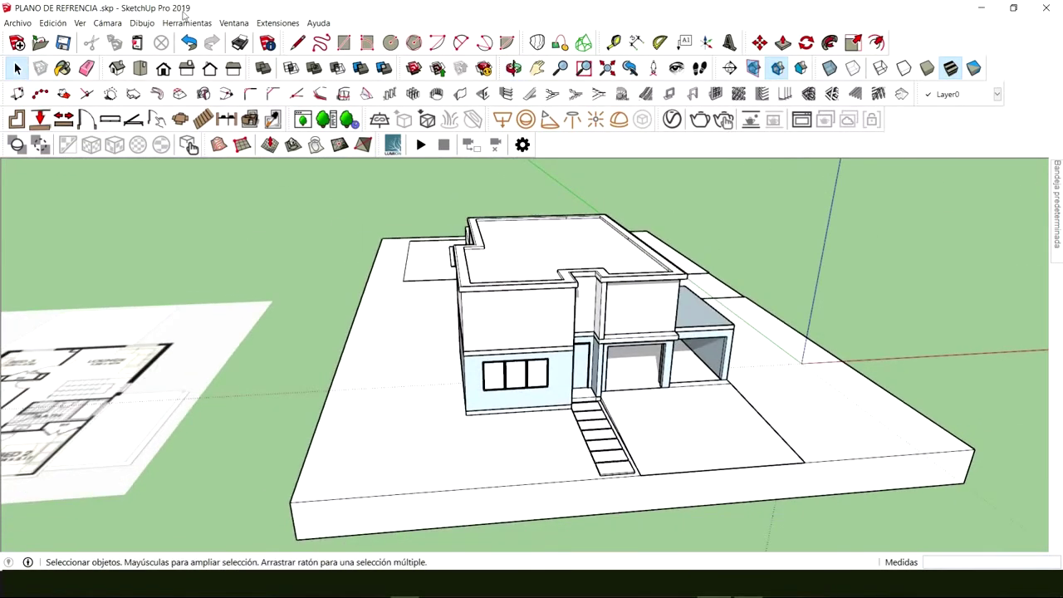
Step: Turn off the shadow display
{"action": "left_click", "coordinate": [81, 22]}
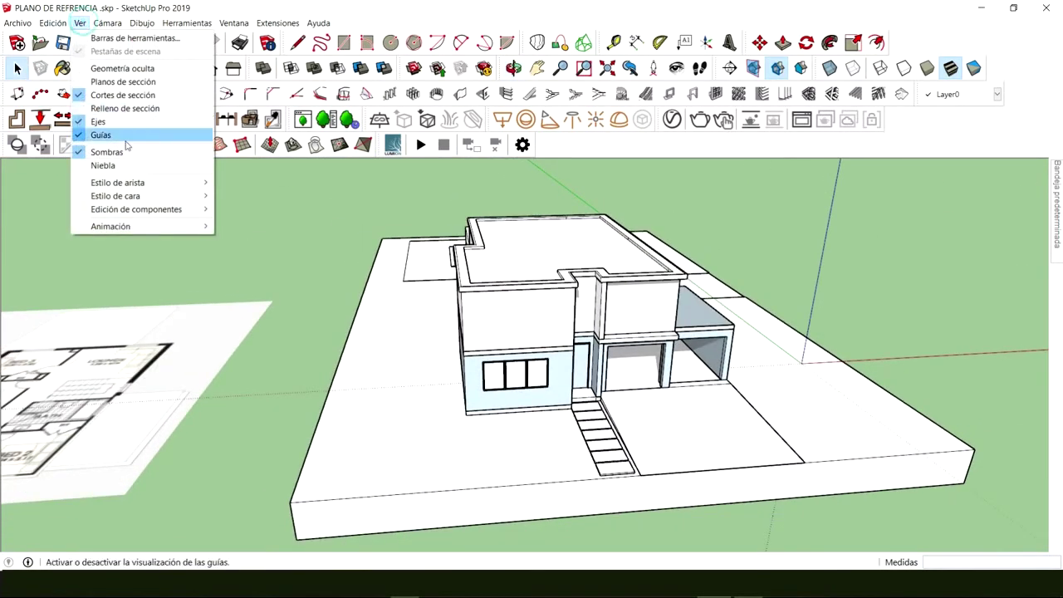
{"action": "left_click", "coordinate": [106, 152]}
{"action": "scroll", "coordinate": [698, 370], "scroll_direction": "down", "scroll_amount": 2}
{"action": "mouse_move", "coordinate": [697, 369]}
{"action": "middle_mouse_down"}
{"action": "mouse_move", "coordinate": [510, 387]}
{"action": "mouse_move", "coordinate": [523, 391]}
{"action": "middle_mouse_up"}
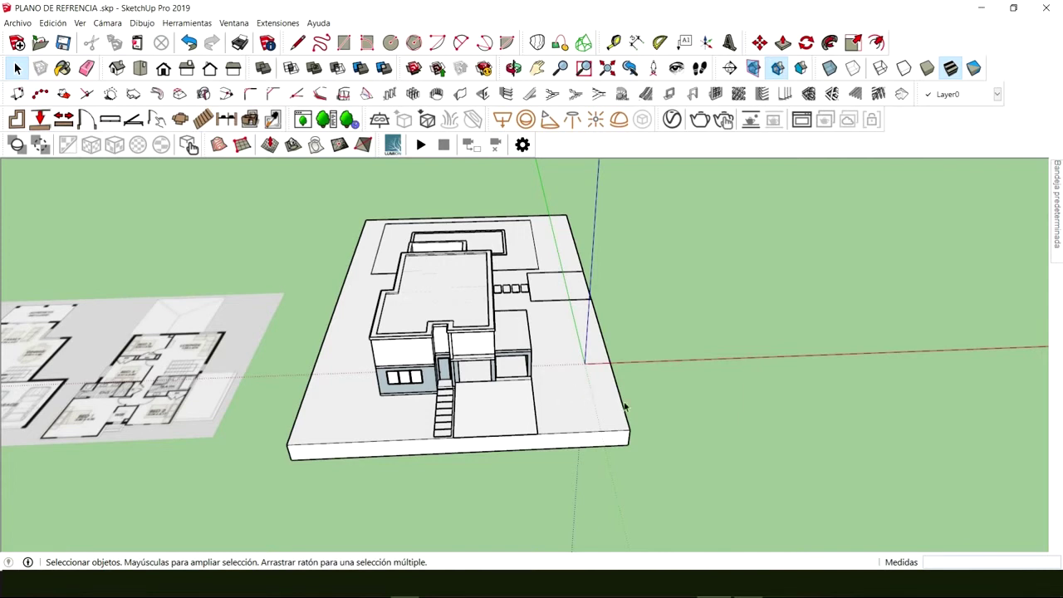
{"action": "mouse_move", "coordinate": [615, 369]}
{"action": "middle_mouse_down"}
{"action": "mouse_move", "coordinate": [455, 370]}
{"action": "mouse_move", "coordinate": [669, 244]}
{"action": "mouse_move", "coordinate": [584, 209]}
{"action": "mouse_move", "coordinate": [436, 241]}
{"action": "mouse_move", "coordinate": [581, 332]}
{"action": "mouse_move", "coordinate": [722, 273]}
{"action": "mouse_move", "coordinate": [623, 285]}
{"action": "mouse_move", "coordinate": [446, 364]}
{"action": "mouse_move", "coordinate": [383, 327]}
{"action": "middle_mouse_up"}
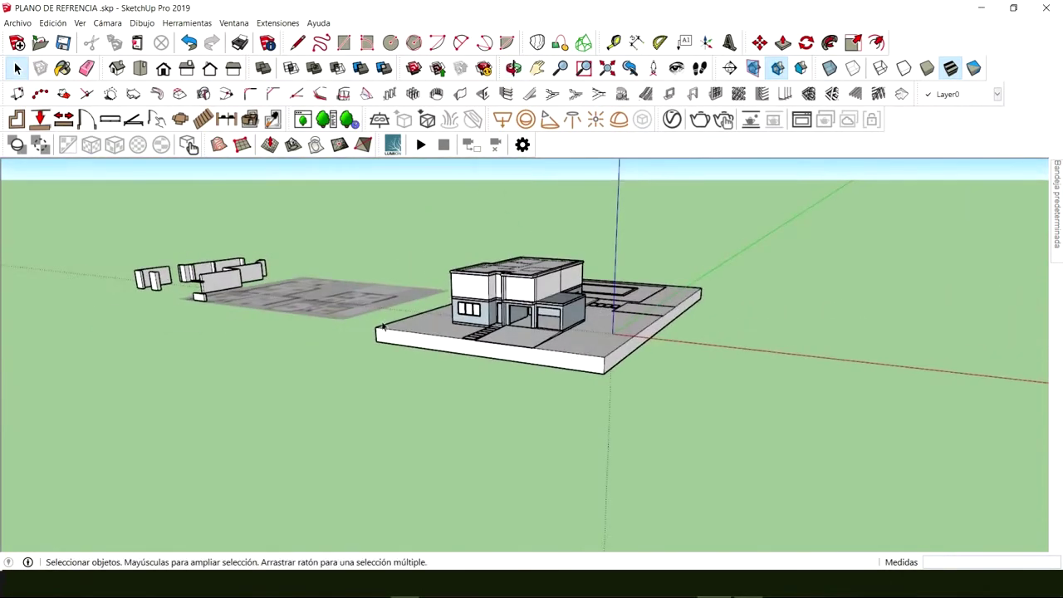
{"action": "scroll", "coordinate": [513, 286], "scroll_direction": "up", "scroll_amount": 8}
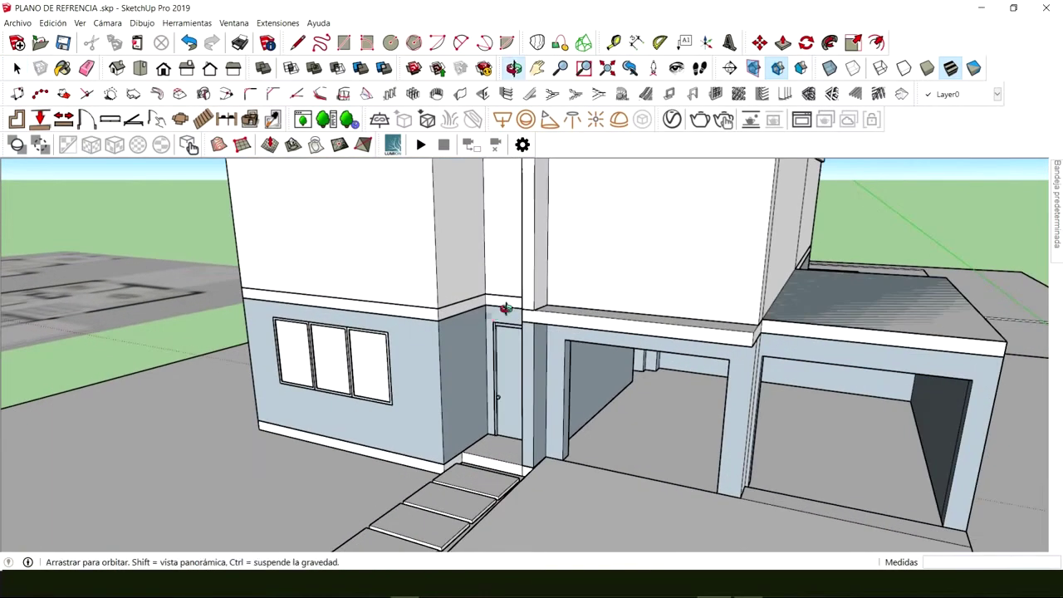
{"action": "middle_click_drag", "start_coordinate": [505, 304], "coordinate": [555, 405]}
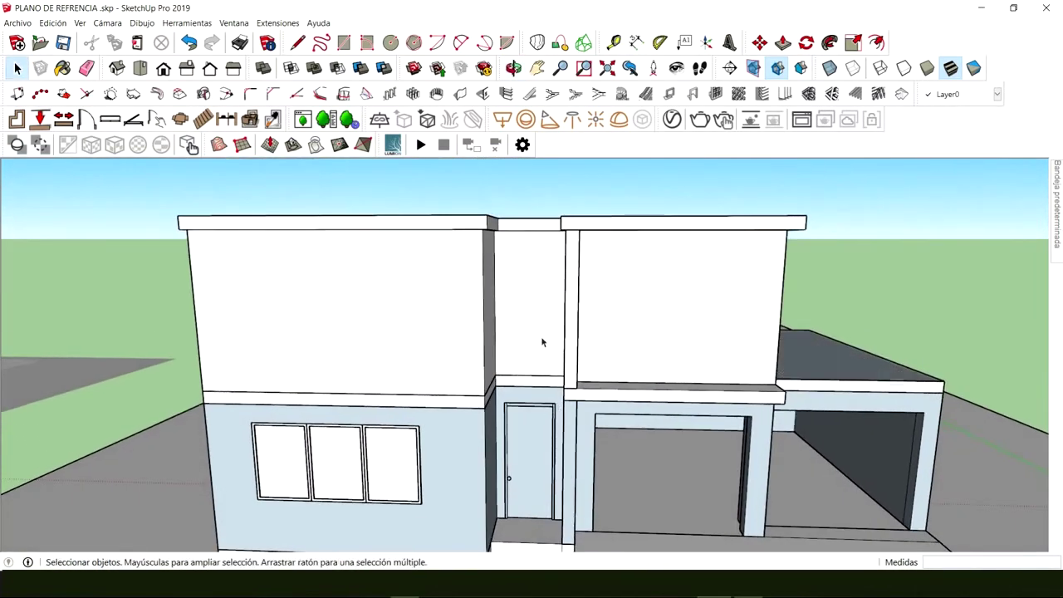
Step: Draw a small rectangle on the outer end of the upper ledge above the garage and extrude it up to the roof border
{"action": "mouse_move", "coordinate": [535, 308]}
{"action": "middle_mouse_down"}
{"action": "mouse_move", "coordinate": [531, 335]}
{"action": "mouse_move", "coordinate": [413, 407]}
{"action": "mouse_move", "coordinate": [384, 411]}
{"action": "middle_mouse_up"}
{"action": "scroll", "coordinate": [570, 396], "scroll_direction": "down", "scroll_amount": 3}
{"action": "mouse_move", "coordinate": [570, 397]}
{"action": "middle_mouse_down"}
{"action": "mouse_move", "coordinate": [407, 368]}
{"action": "mouse_move", "coordinate": [656, 410]}
{"action": "middle_mouse_up"}
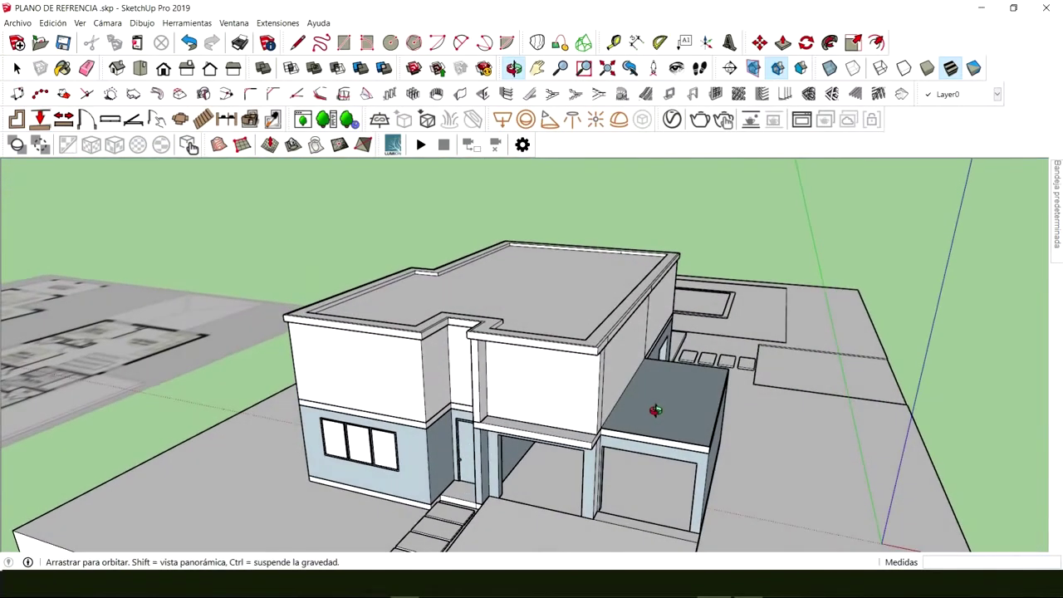
{"action": "scroll", "coordinate": [659, 416], "scroll_direction": "up", "scroll_amount": 5}
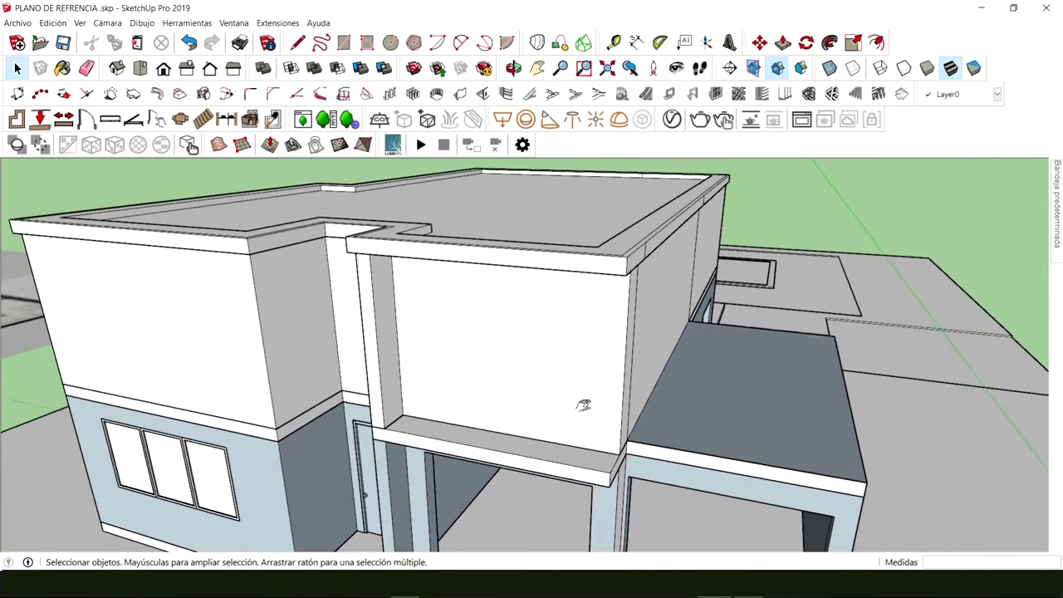
{"action": "mouse_move", "coordinate": [582, 399]}
{"action": "middle_mouse_down"}
{"action": "mouse_move", "coordinate": [459, 403]}
{"action": "mouse_move", "coordinate": [422, 333]}
{"action": "mouse_move", "coordinate": [650, 411]}
{"action": "mouse_move", "coordinate": [624, 484]}
{"action": "mouse_move", "coordinate": [474, 446]}
{"action": "mouse_move", "coordinate": [552, 473]}
{"action": "middle_mouse_up"}
{"action": "scroll", "coordinate": [551, 473], "scroll_direction": "up", "scroll_amount": 2}
{"action": "key", "text": "r"}
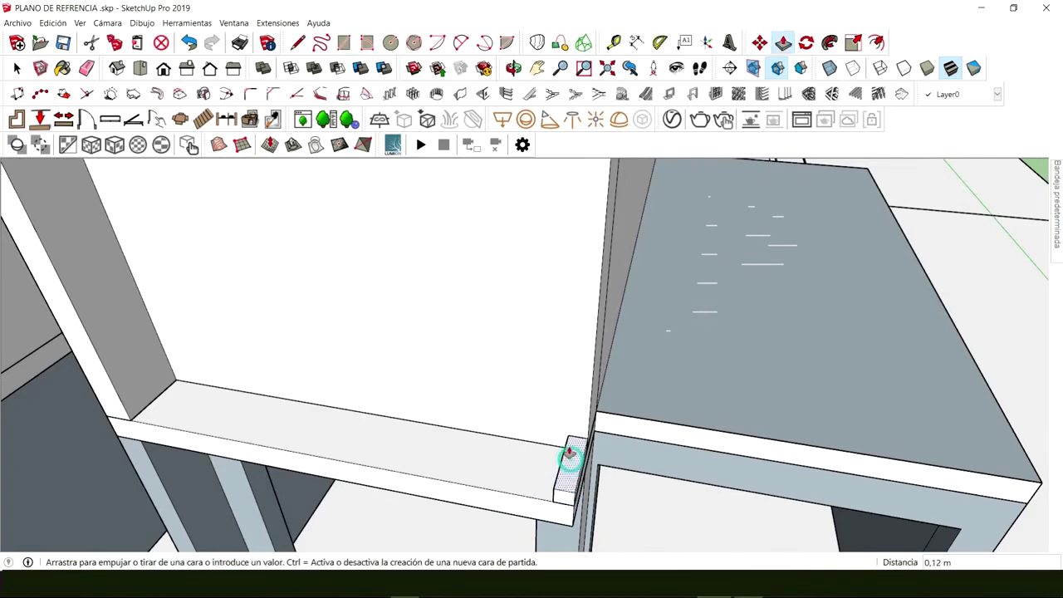
{"action": "scroll", "coordinate": [570, 453], "scroll_direction": "down", "scroll_amount": 2}
{"action": "left_click", "coordinate": [597, 247]}
{"action": "middle_click_drag", "start_coordinate": [598, 246], "coordinate": [683, 305]}
{"action": "key", "text": "space"}
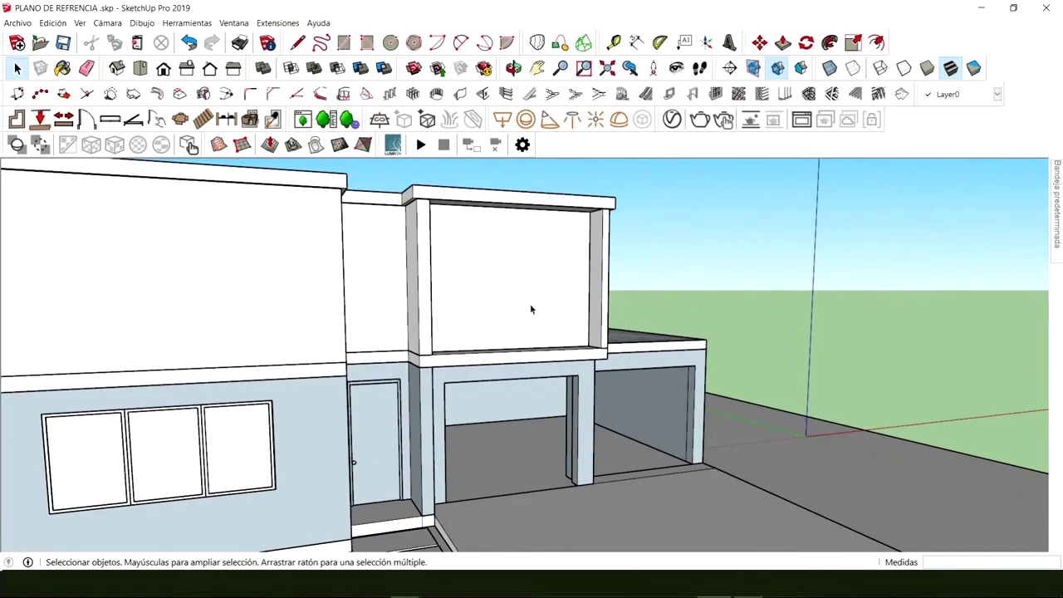
Step: Examine the roof slab and the whole plot from above, including the reference plans beside it
{"action": "middle_click_drag", "start_coordinate": [530, 309], "coordinate": [463, 455]}
{"action": "scroll", "coordinate": [489, 345], "scroll_direction": "up", "scroll_amount": 2}
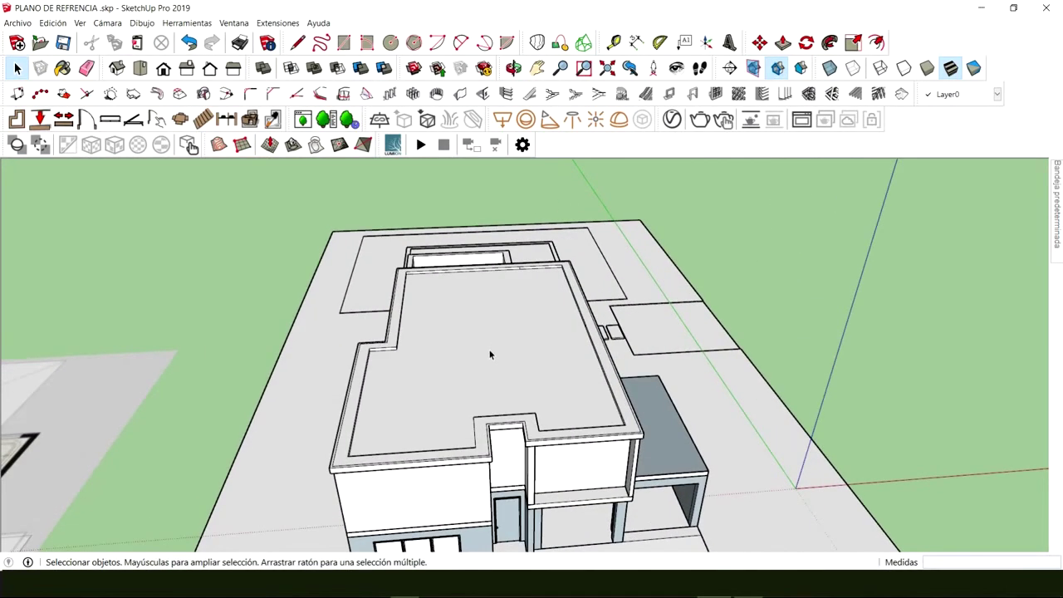
{"action": "scroll", "coordinate": [490, 355], "scroll_direction": "up", "scroll_amount": 1}
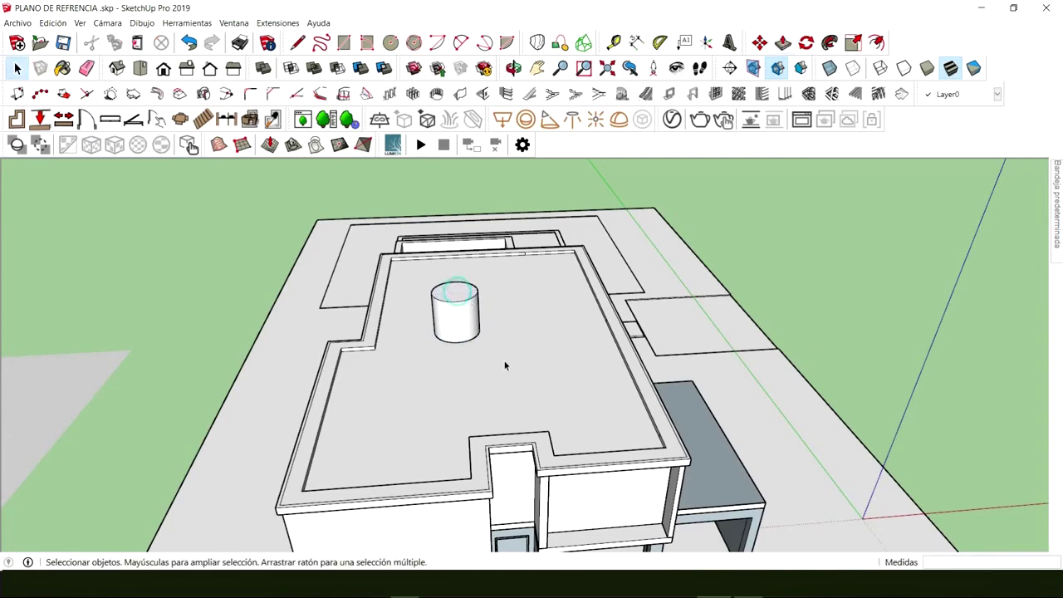
{"action": "middle_click_drag", "start_coordinate": [505, 366], "coordinate": [668, 199]}
{"action": "middle_click_drag", "start_coordinate": [600, 366], "coordinate": [636, 339]}
{"action": "scroll", "coordinate": [573, 356], "scroll_direction": "up", "scroll_amount": 5}
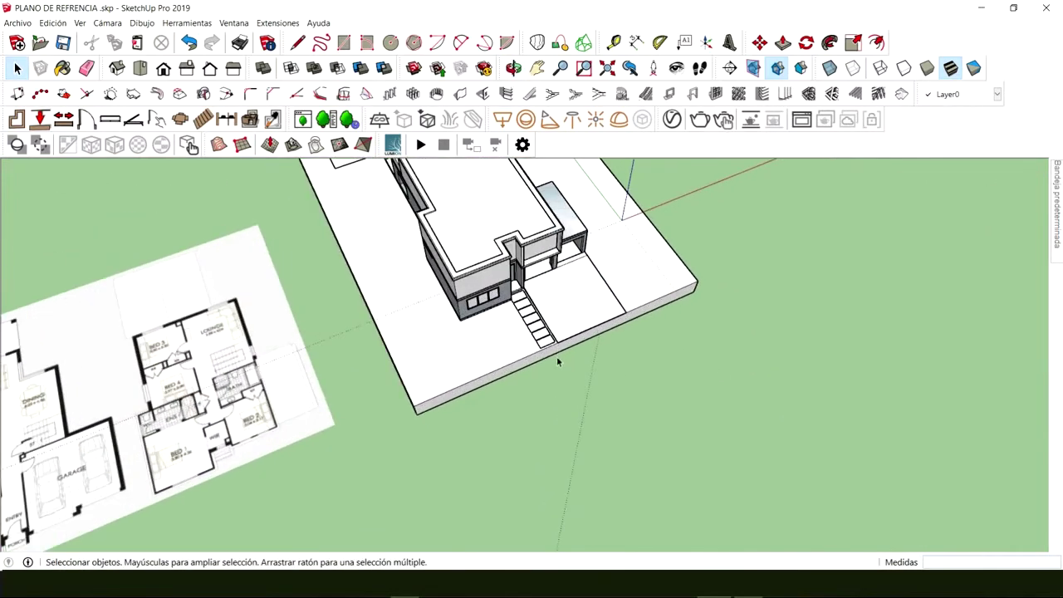
Step: Draw a rectangle over the house plot's long garage-side face and extrude it outward about 22.7 m as a neighbouring plot
{"action": "middle_click_drag", "start_coordinate": [558, 363], "coordinate": [433, 344]}
{"action": "scroll", "coordinate": [433, 343], "scroll_direction": "down", "scroll_amount": 3}
{"action": "middle_click_drag", "start_coordinate": [570, 296], "coordinate": [498, 353]}
{"action": "middle_click_drag", "start_coordinate": [374, 366], "coordinate": [378, 342]}
{"action": "scroll", "coordinate": [382, 330], "scroll_direction": "up", "scroll_amount": 5}
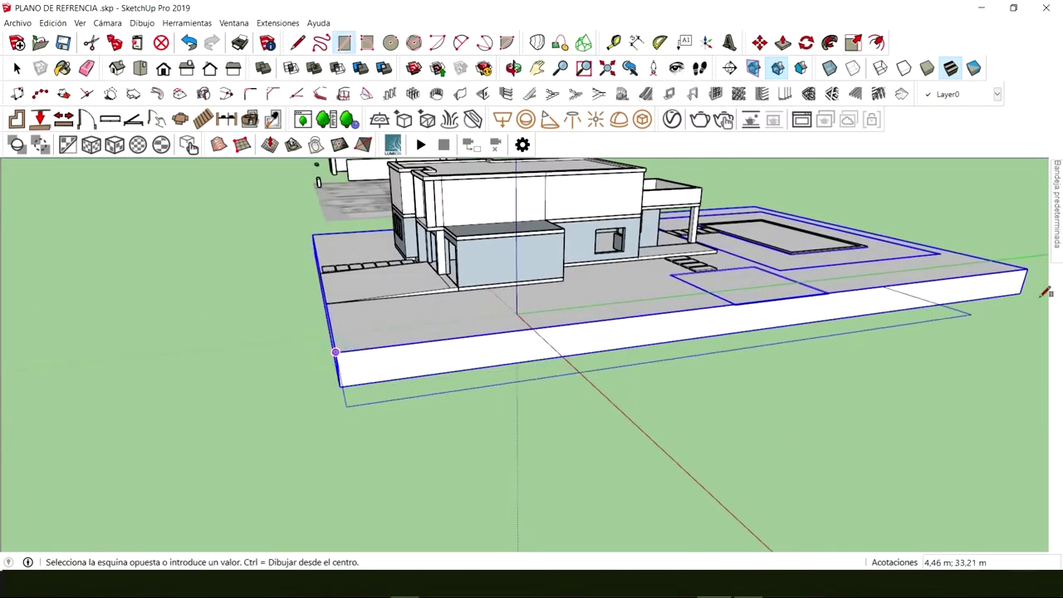
{"action": "middle_click_drag", "start_coordinate": [1027, 285], "coordinate": [595, 333]}
{"action": "key", "text": "p"}
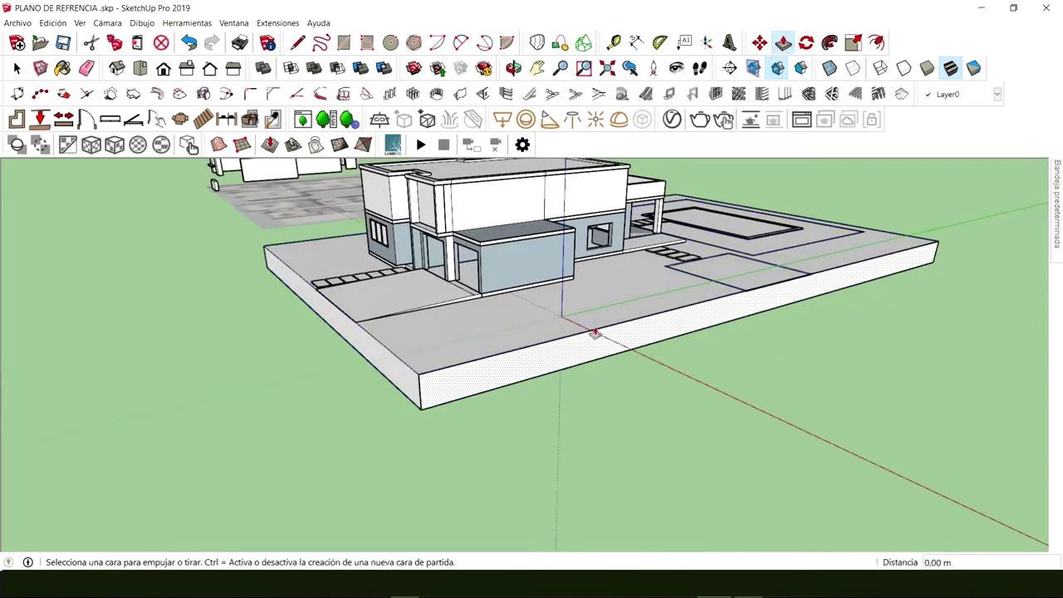
{"action": "scroll", "coordinate": [567, 352], "scroll_direction": "down", "scroll_amount": 3}
{"action": "left_click", "coordinate": [568, 349]}
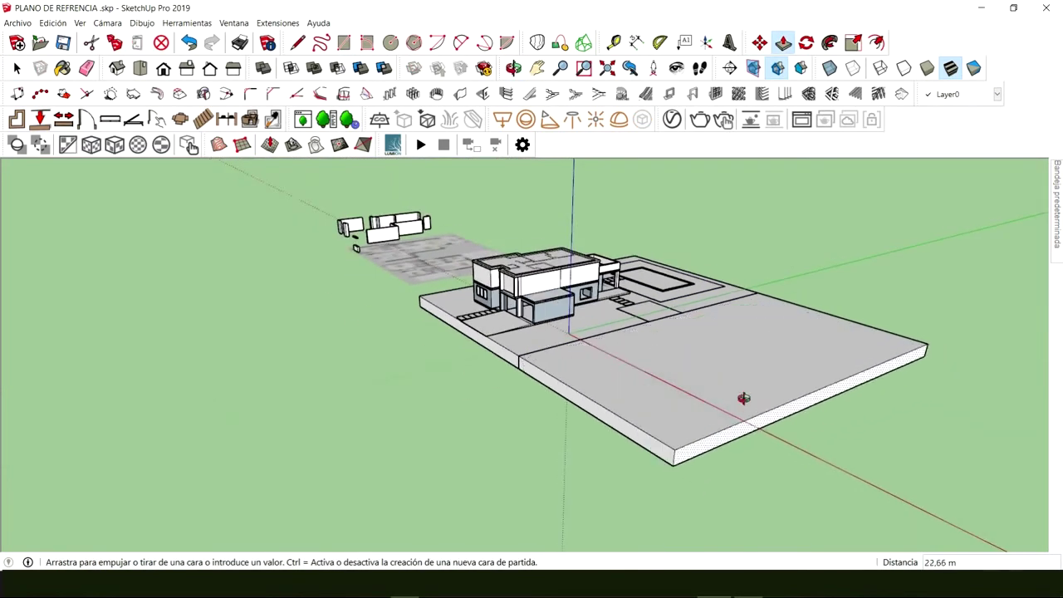
{"action": "middle_click_drag", "start_coordinate": [744, 397], "coordinate": [801, 396]}
{"action": "key", "text": "space"}
Step: Raise an inset rectangular block about 1 m high on the neighbouring plot and group the plot with its block
{"action": "scroll", "coordinate": [756, 309], "scroll_direction": "up", "scroll_amount": 3}
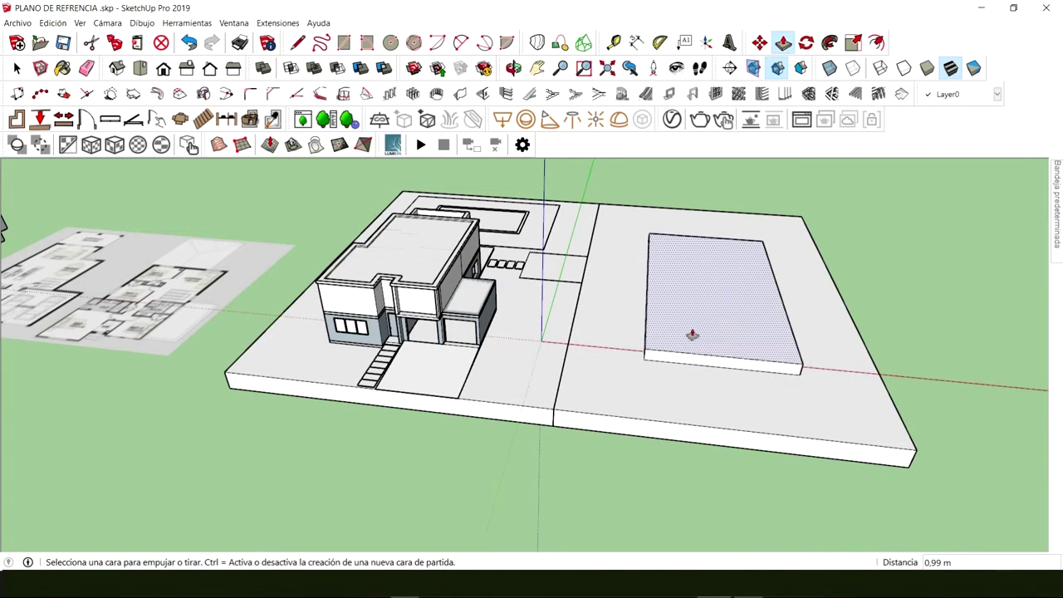
{"action": "middle_click_drag", "start_coordinate": [749, 319], "coordinate": [684, 313]}
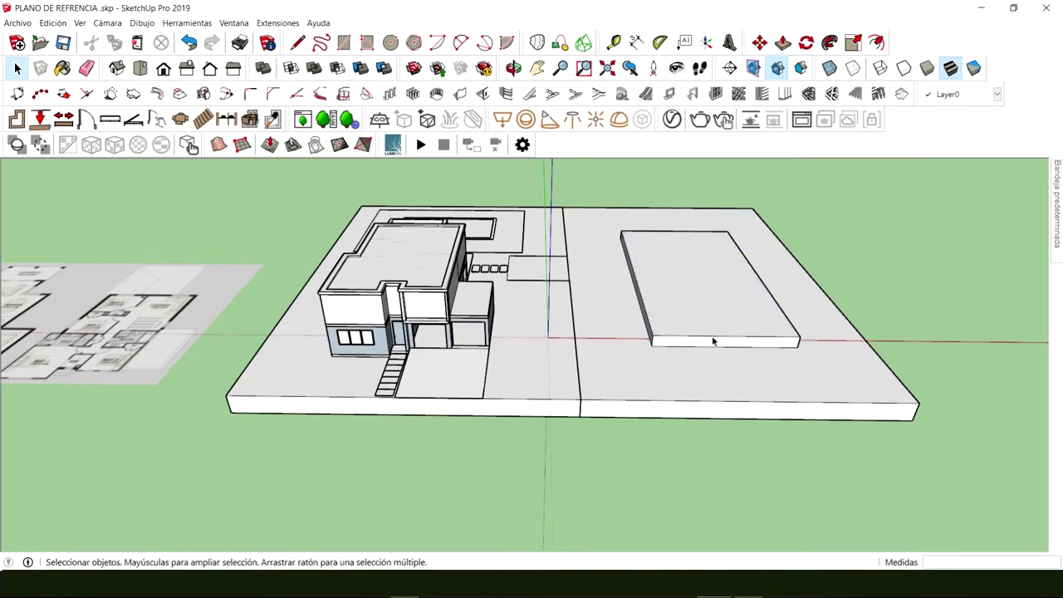
{"action": "middle_click_drag", "start_coordinate": [713, 340], "coordinate": [632, 352]}
{"action": "left_click", "coordinate": [632, 352]}
{"action": "right_click", "coordinate": [632, 352]}
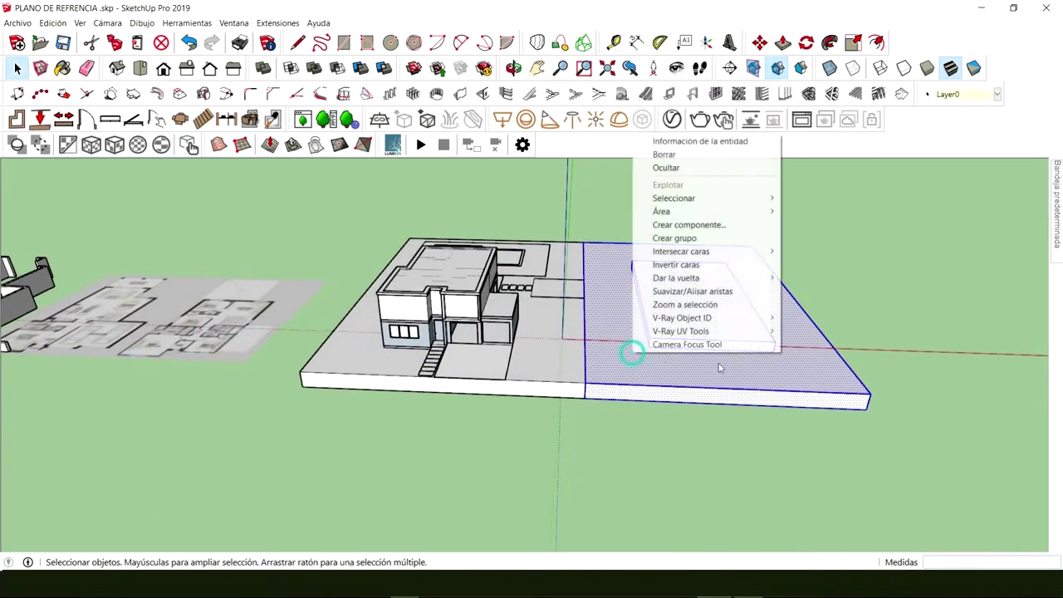
{"action": "left_click", "coordinate": [691, 241]}
Step: Move the house and both plots together along the red axis, away from the reference plans
{"action": "scroll", "coordinate": [615, 282], "scroll_direction": "down", "scroll_amount": 3}
{"action": "middle_click_drag", "start_coordinate": [615, 283], "coordinate": [427, 277]}
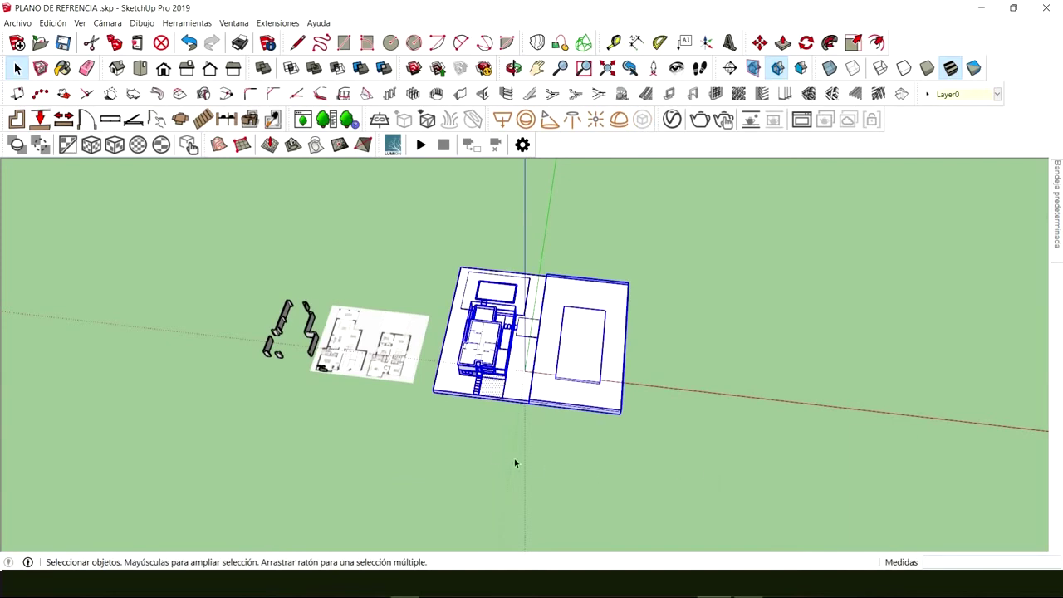
{"action": "key", "text": "m"}
{"action": "left_click", "coordinate": [481, 446]}
{"action": "left_click", "coordinate": [728, 482]}
{"action": "key", "text": "space"}
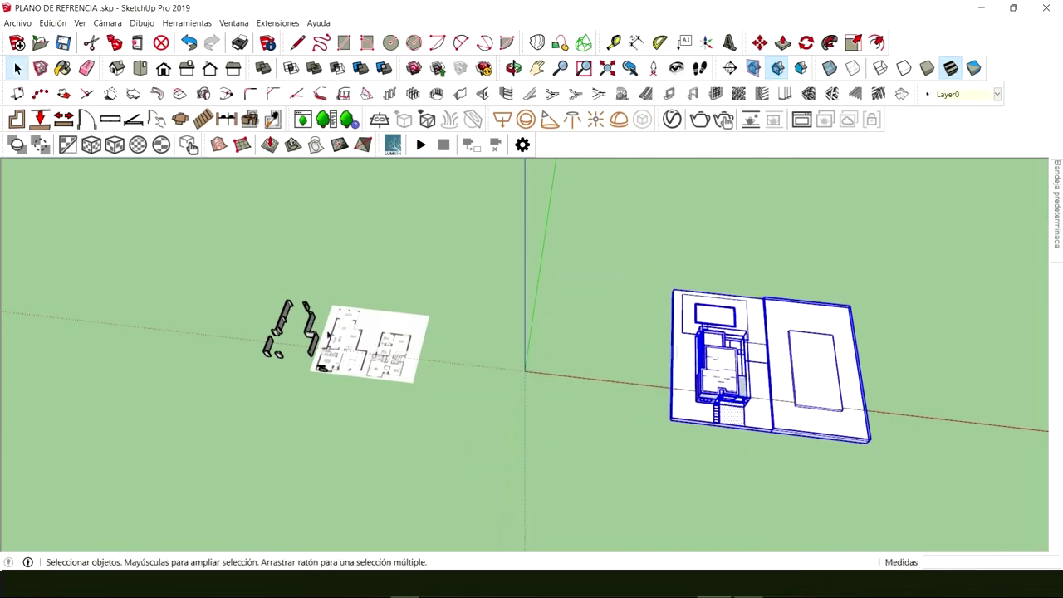
Step: Copy the neighbouring plot group to the opposite side of the house plot, corner to corner
{"action": "middle_click_drag", "start_coordinate": [471, 388], "coordinate": [280, 290]}
{"action": "scroll", "coordinate": [581, 340], "scroll_direction": "up", "scroll_amount": 5}
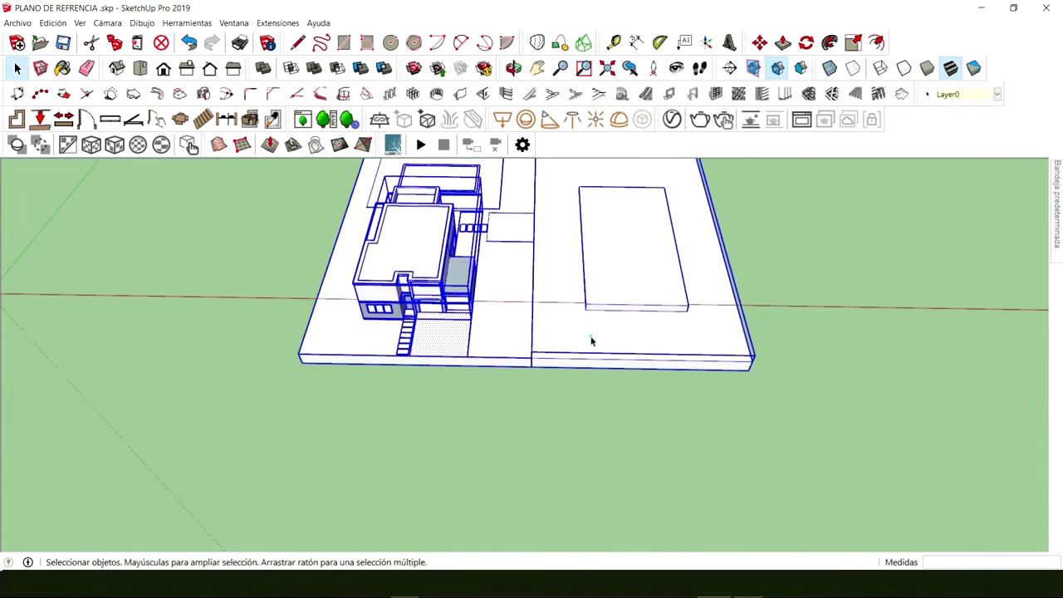
{"action": "middle_click_drag", "start_coordinate": [590, 340], "coordinate": [712, 363]}
{"action": "key", "text": "m"}
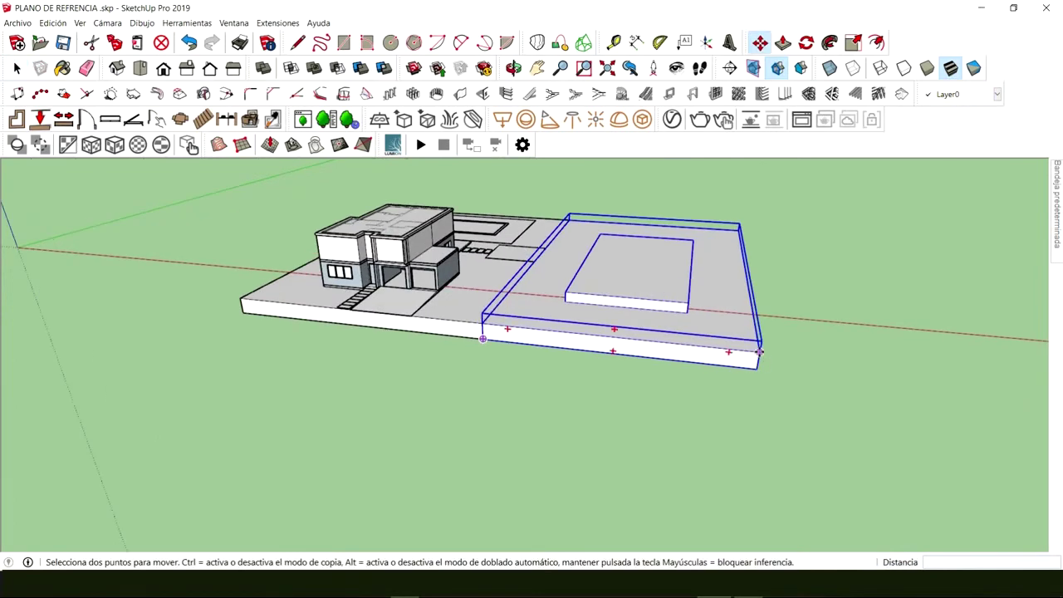
{"action": "key", "text": "ctrl"}
{"action": "left_click", "coordinate": [760, 352]}
{"action": "left_click", "coordinate": [241, 301]}
{"action": "middle_click_drag", "start_coordinate": [241, 300], "coordinate": [543, 333]}
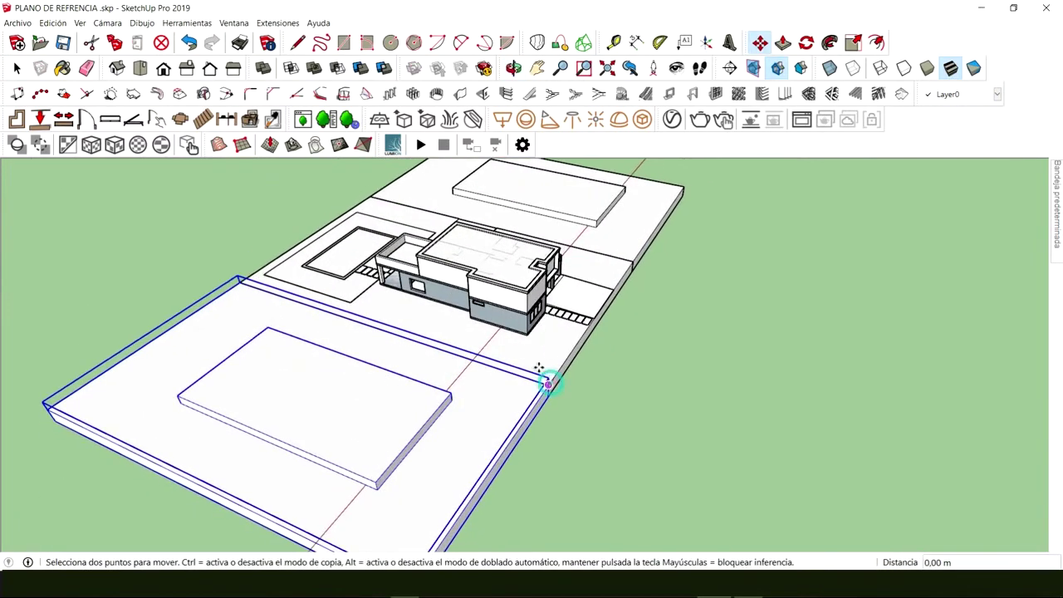
Step: Copy the new side plot to the area directly behind it, aligning it by its corner
{"action": "key", "text": "Escape"}
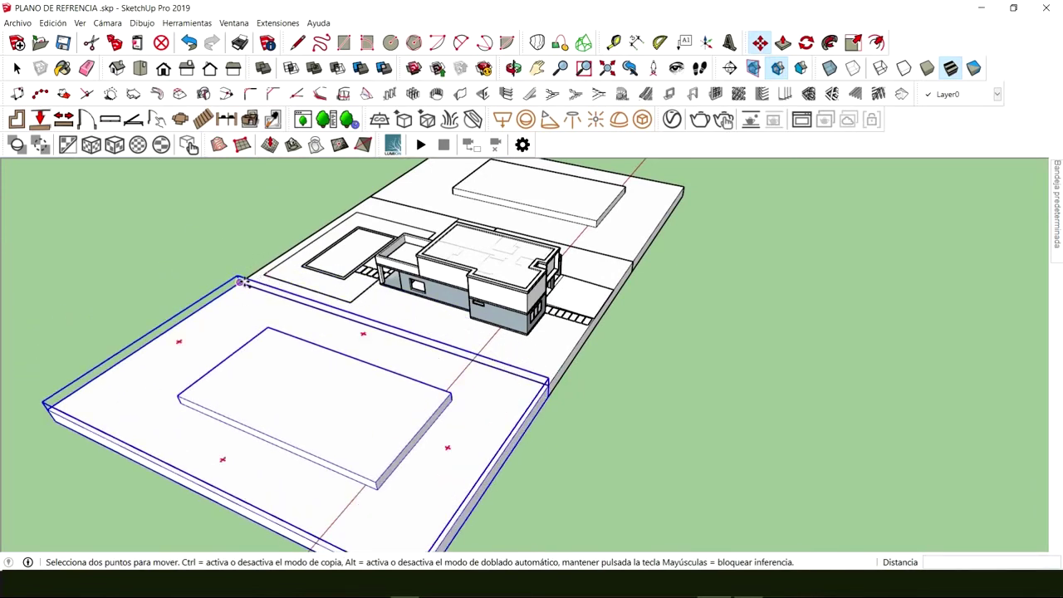
{"action": "left_click", "coordinate": [547, 382]}
{"action": "key", "text": "ctrl"}
{"action": "key", "text": "ctrl"}
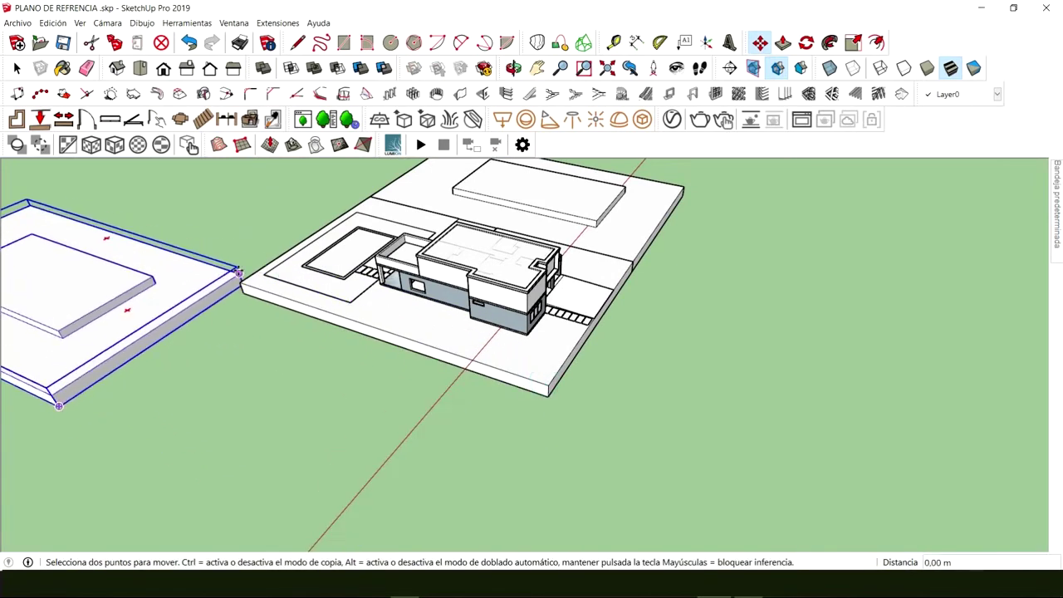
{"action": "key", "text": "ctrl"}
{"action": "left_click", "coordinate": [240, 283]}
Step: Copy the rear plot along the back row, behind the house plot and behind the other neighbouring plot
{"action": "middle_click_drag", "start_coordinate": [263, 290], "coordinate": [20, 357]}
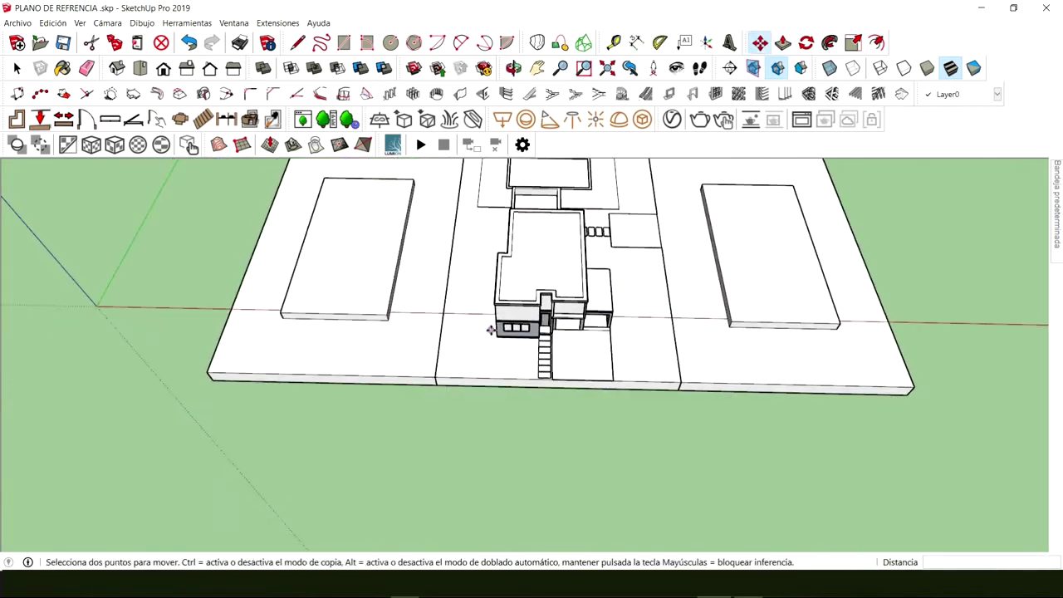
{"action": "middle_click_drag", "start_coordinate": [491, 330], "coordinate": [19, 399]}
{"action": "middle_click_drag", "start_coordinate": [232, 407], "coordinate": [470, 347]}
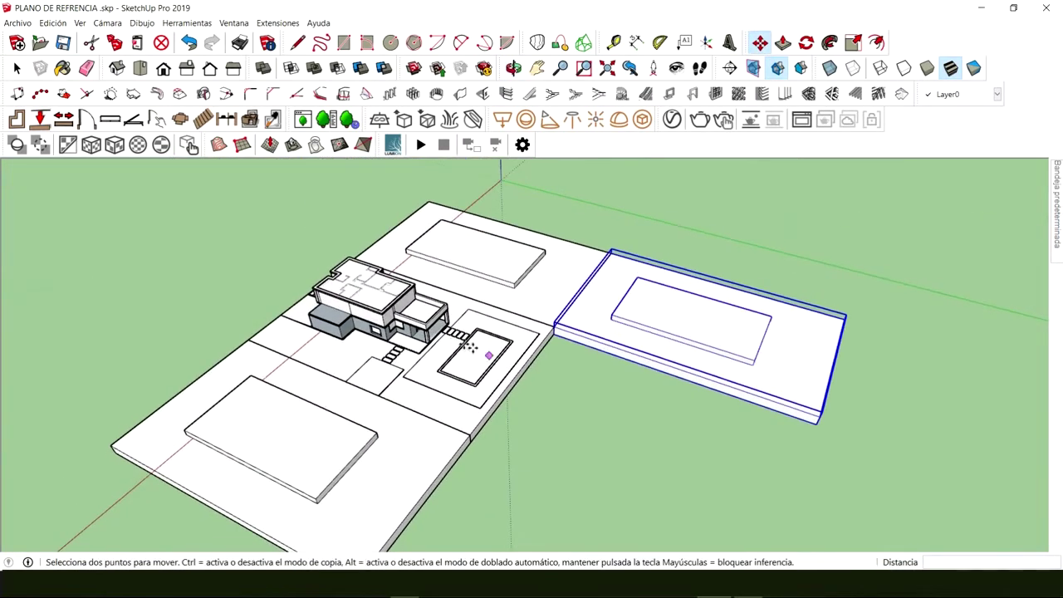
{"action": "left_click", "coordinate": [556, 330]}
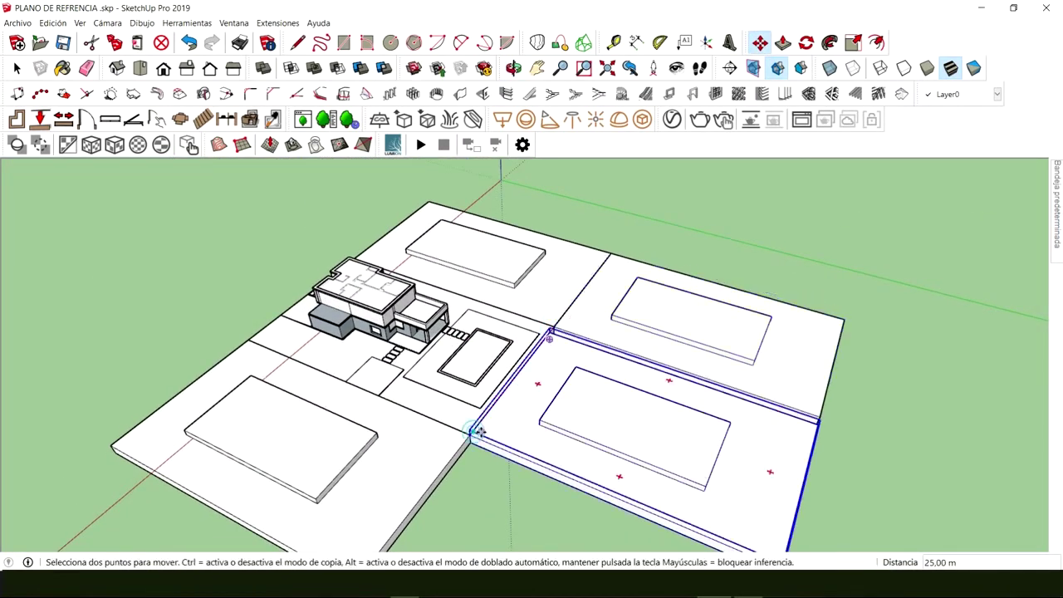
{"action": "left_click", "coordinate": [472, 434]}
{"action": "middle_click_drag", "start_coordinate": [446, 468], "coordinate": [707, 311], "text": "shift"}
{"action": "left_click", "coordinate": [470, 419]}
{"action": "key", "text": "space"}
{"action": "scroll", "coordinate": [542, 386], "scroll_direction": "down", "scroll_amount": 2}
{"action": "scroll", "coordinate": [541, 386], "scroll_direction": "down", "scroll_amount": 2}
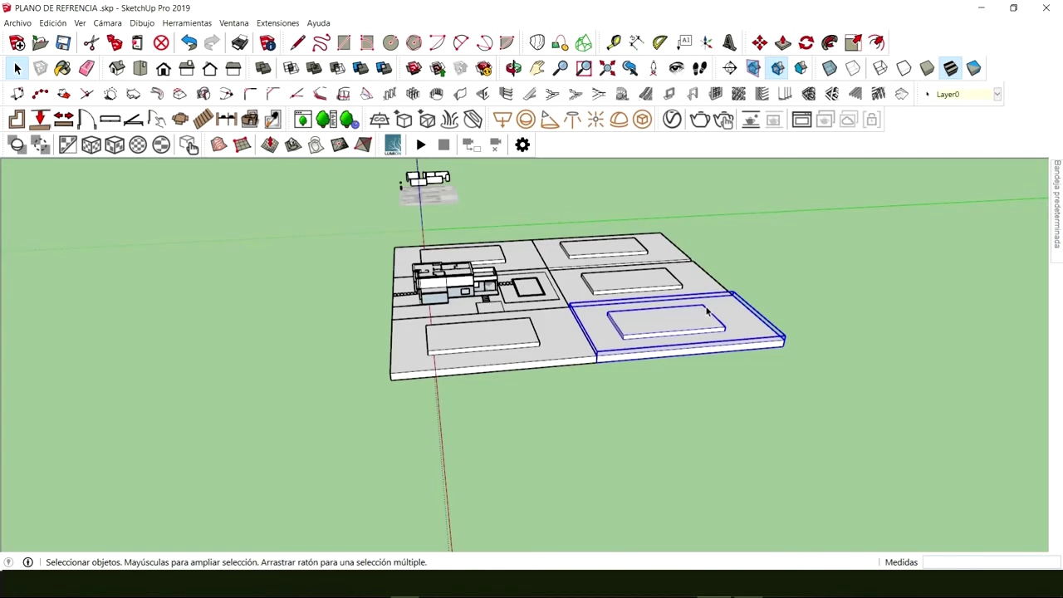
Step: Scale the plot behind the house sideways until it closes the gap to the adjoining rear plot
{"action": "middle_click_drag", "start_coordinate": [567, 292], "coordinate": [714, 309]}
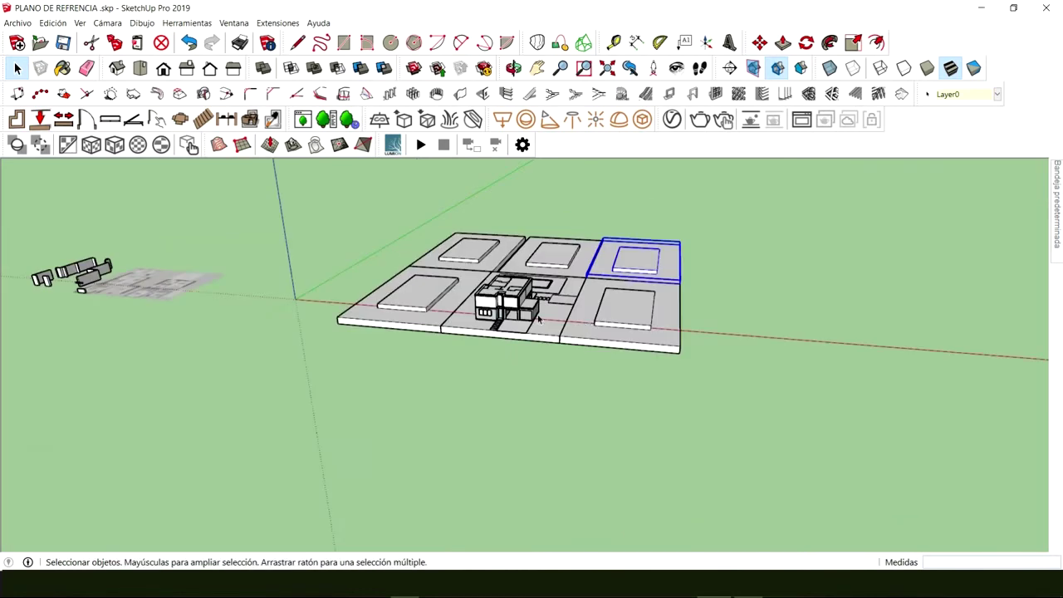
{"action": "mouse_move", "coordinate": [532, 306]}
{"action": "middle_mouse_down"}
{"action": "mouse_move", "coordinate": [620, 268]}
{"action": "mouse_move", "coordinate": [652, 270]}
{"action": "middle_mouse_up"}
{"action": "scroll", "coordinate": [582, 301], "scroll_direction": "up", "scroll_amount": 5}
{"action": "middle_click_drag", "start_coordinate": [583, 301], "coordinate": [560, 339]}
{"action": "scroll", "coordinate": [495, 294], "scroll_direction": "up", "scroll_amount": 5}
{"action": "middle_click_drag", "start_coordinate": [477, 326], "coordinate": [706, 311]}
{"action": "scroll", "coordinate": [546, 328], "scroll_direction": "up", "scroll_amount": 4}
{"action": "middle_click_drag", "start_coordinate": [467, 364], "coordinate": [488, 321]}
{"action": "left_click", "coordinate": [489, 326]}
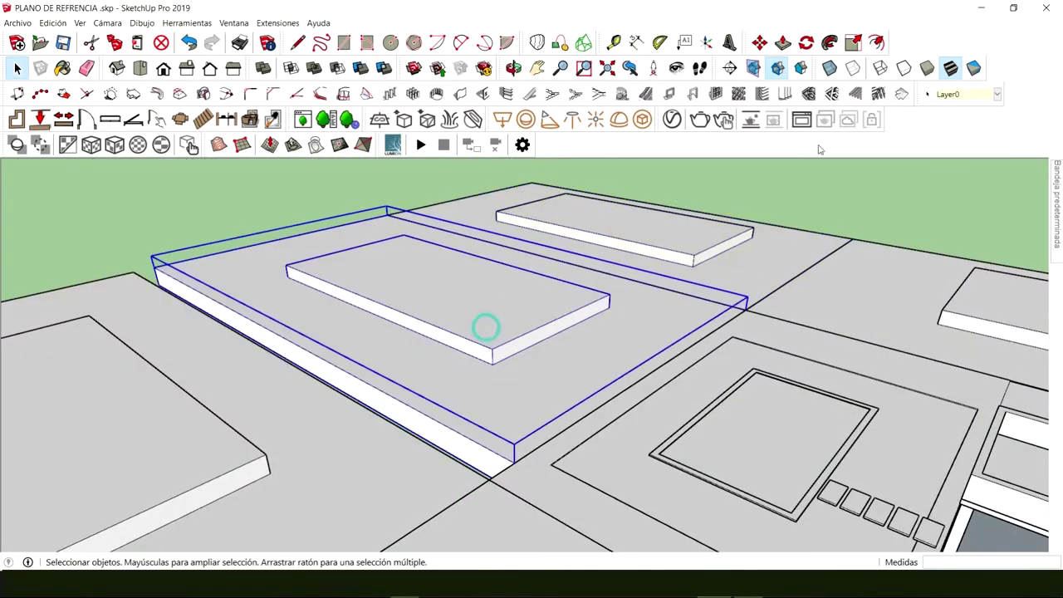
{"action": "left_click", "coordinate": [853, 43]}
{"action": "scroll", "coordinate": [368, 294], "scroll_direction": "up", "scroll_amount": 2}
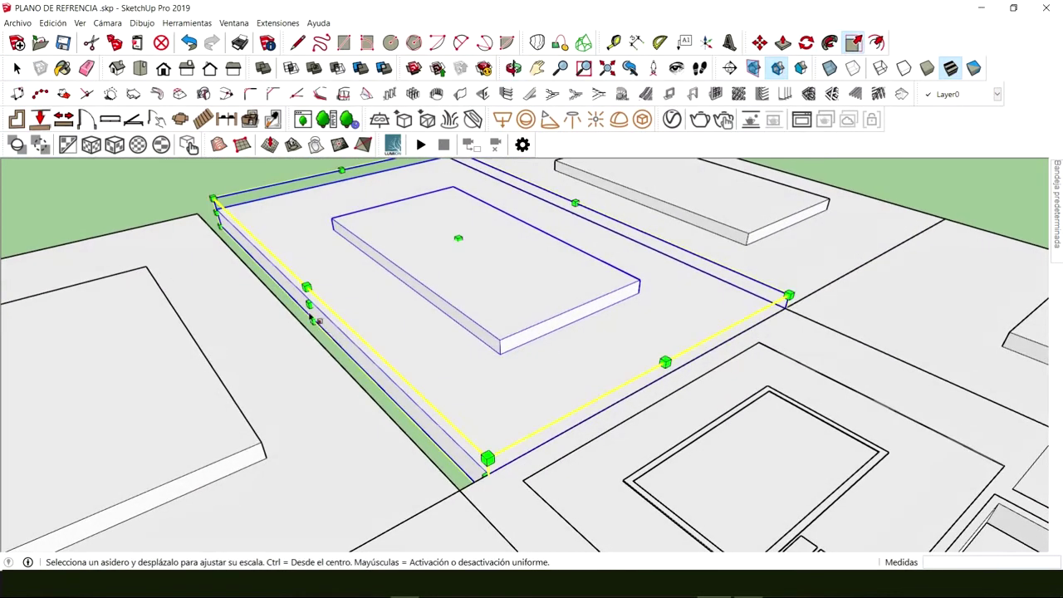
{"action": "left_click_drag", "start_coordinate": [310, 304], "coordinate": [288, 313]}
{"action": "key", "text": "space"}
{"action": "scroll", "coordinate": [466, 302], "scroll_direction": "down", "scroll_amount": 8}
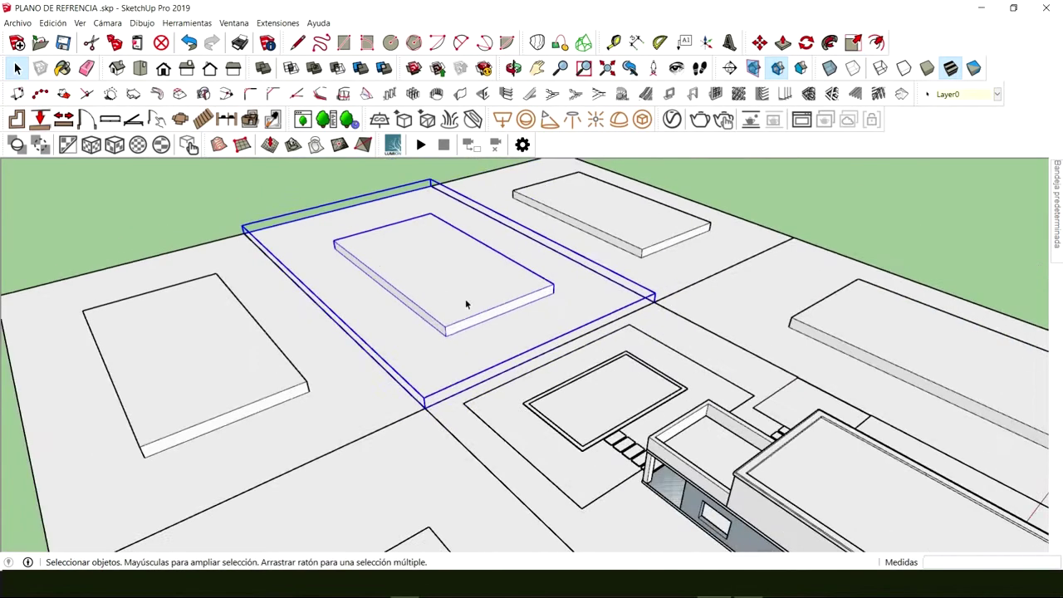
Step: Draw a rectangle over the whole front face of the three front plots, from corner to corner
{"action": "middle_click_drag", "start_coordinate": [465, 332], "coordinate": [708, 282]}
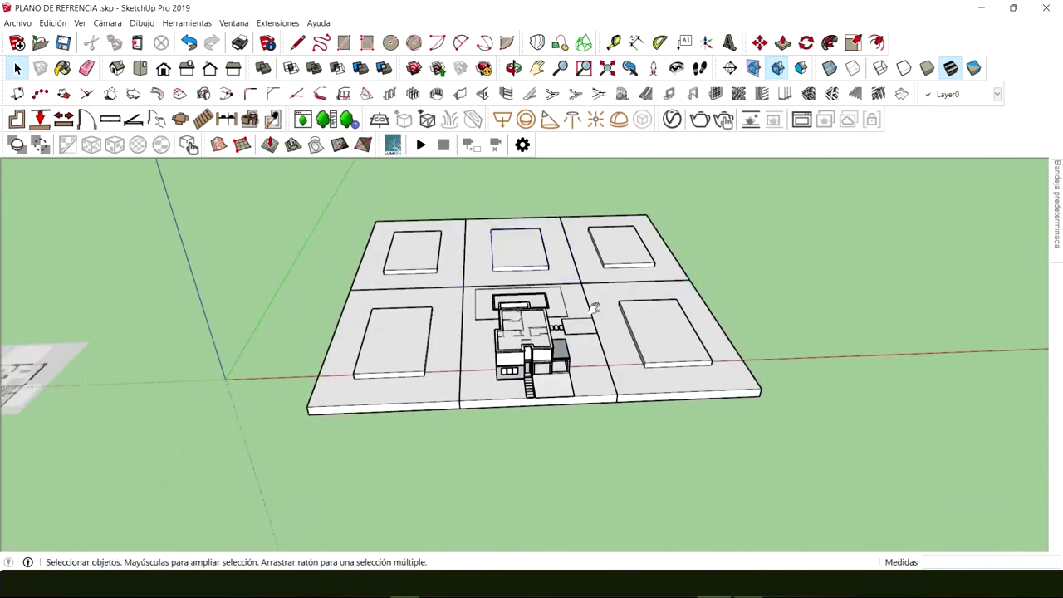
{"action": "middle_click_drag", "start_coordinate": [595, 309], "coordinate": [768, 254]}
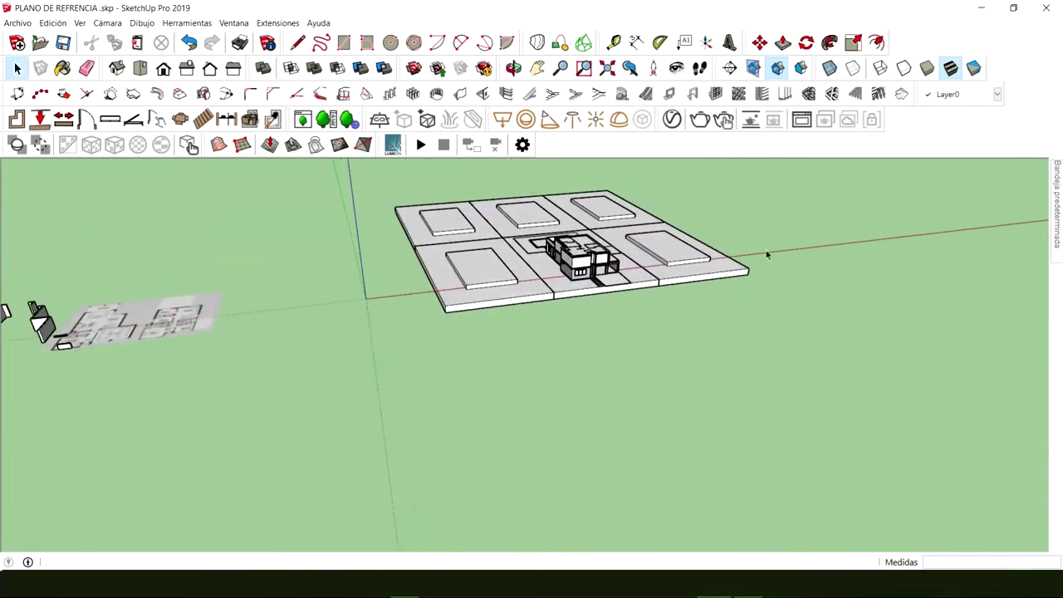
{"action": "scroll", "coordinate": [487, 294], "scroll_direction": "up", "scroll_amount": 6}
{"action": "middle_click_drag", "start_coordinate": [504, 330], "coordinate": [403, 344]}
{"action": "scroll", "coordinate": [459, 292], "scroll_direction": "up", "scroll_amount": 2}
{"action": "key", "text": "r"}
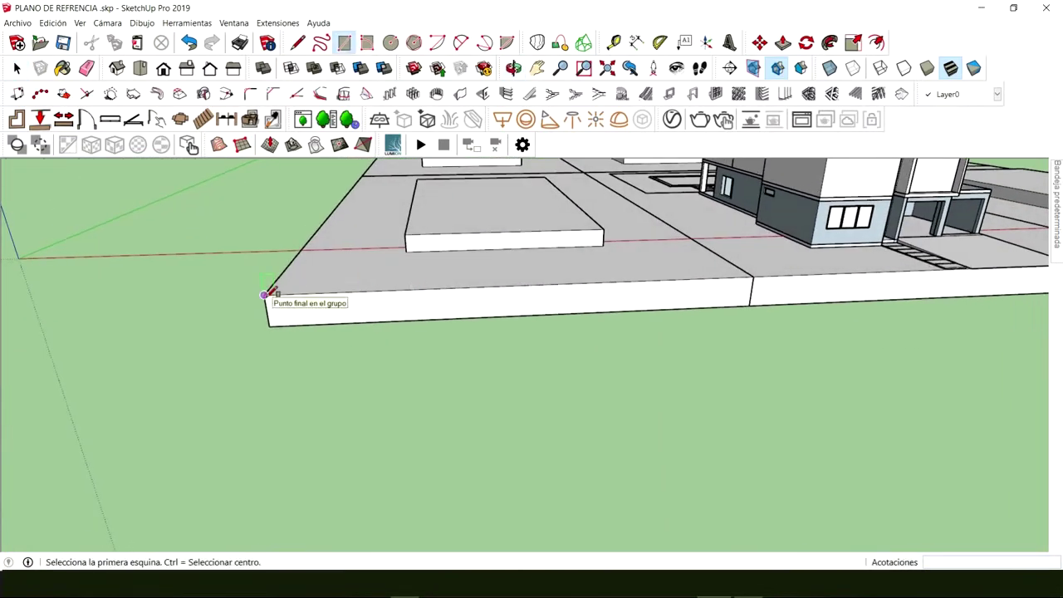
{"action": "middle_click_drag", "start_coordinate": [321, 313], "coordinate": [701, 302]}
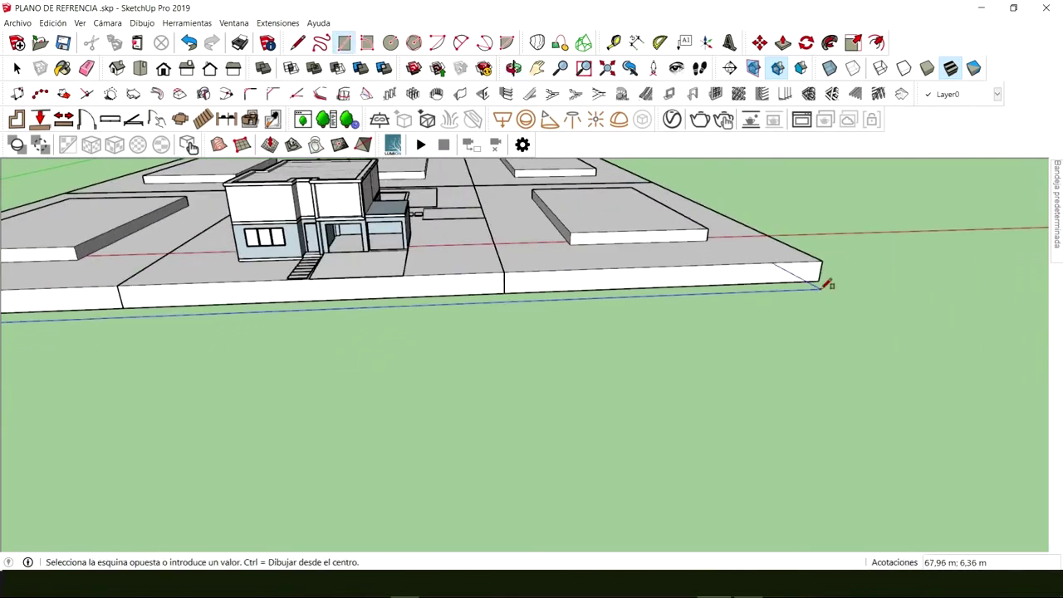
{"action": "key", "text": "space"}
Step: Extrude the front rectangle outward to form a strip along the street side of the plots
{"action": "middle_click_drag", "start_coordinate": [529, 300], "coordinate": [504, 257]}
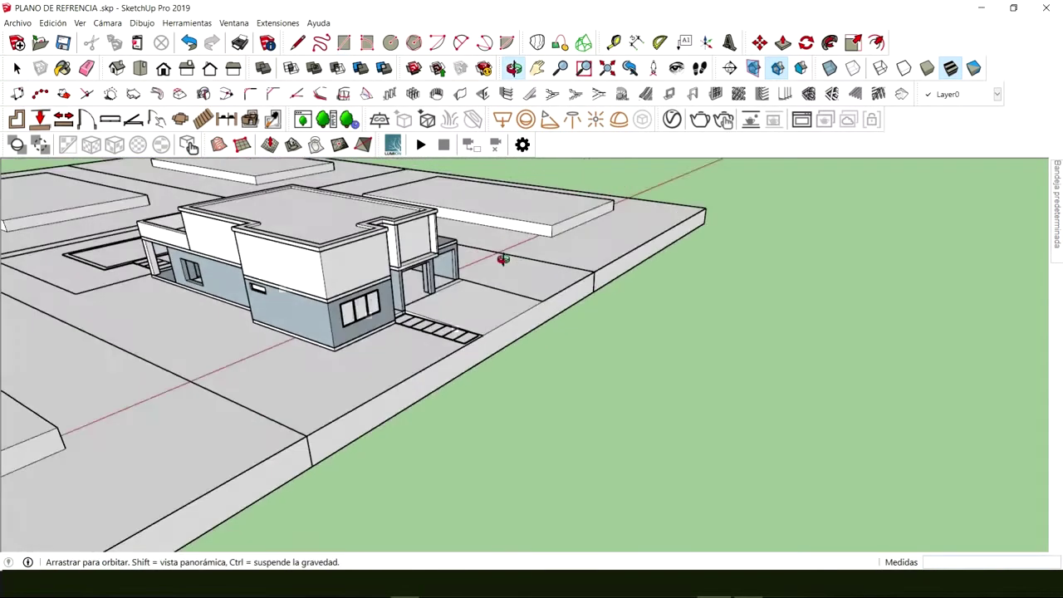
{"action": "key", "text": "p"}
{"action": "left_click_drag", "start_coordinate": [490, 335], "coordinate": [516, 341]}
{"action": "left_click", "coordinate": [518, 340]}
{"action": "key", "text": "space"}
Step: Undo the front strip's extrusion and rectangle, and group the driveway face together with its edges
{"action": "middle_click_drag", "start_coordinate": [529, 349], "coordinate": [478, 361]}
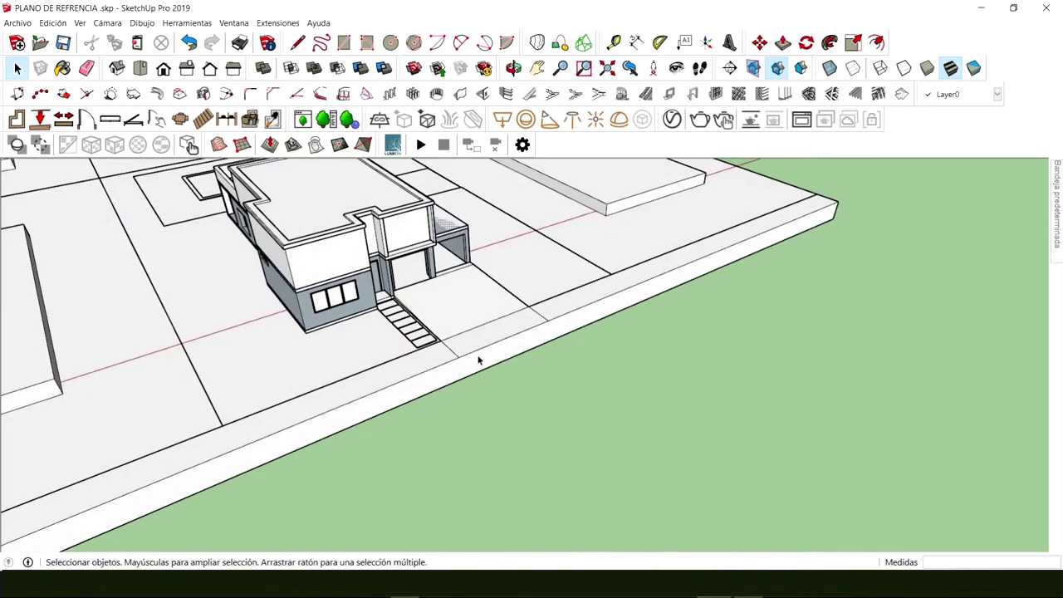
{"action": "triple_click", "coordinate": [478, 360]}
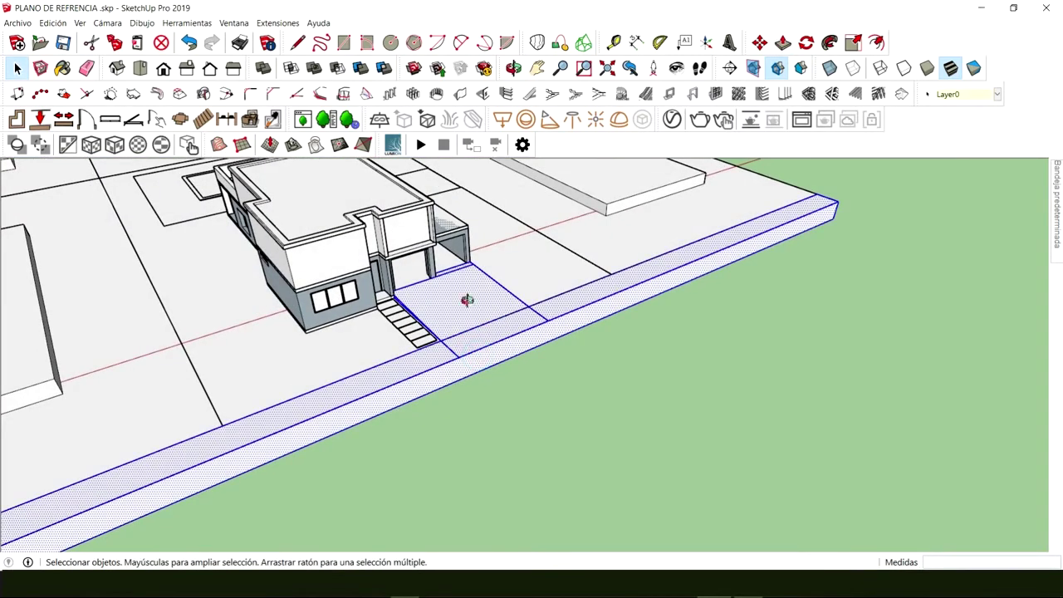
{"action": "middle_click_drag", "start_coordinate": [467, 300], "coordinate": [403, 309]}
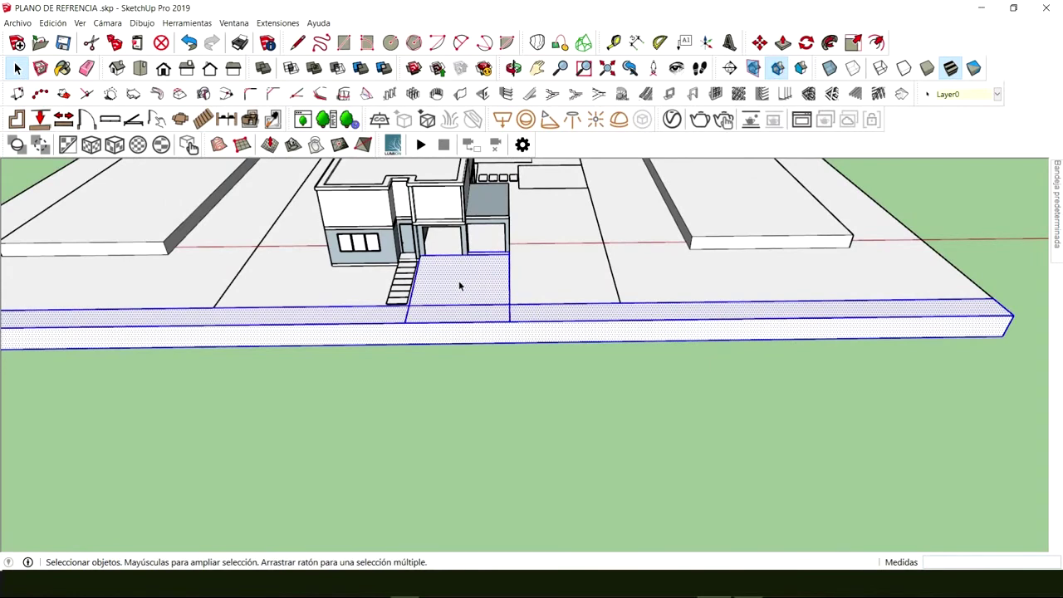
{"action": "scroll", "coordinate": [465, 287], "scroll_direction": "up", "scroll_amount": 2}
{"action": "middle_click_drag", "start_coordinate": [480, 292], "coordinate": [542, 279]}
{"action": "key", "text": "ctrl+z"}
{"action": "key", "text": "ctrl+z"}
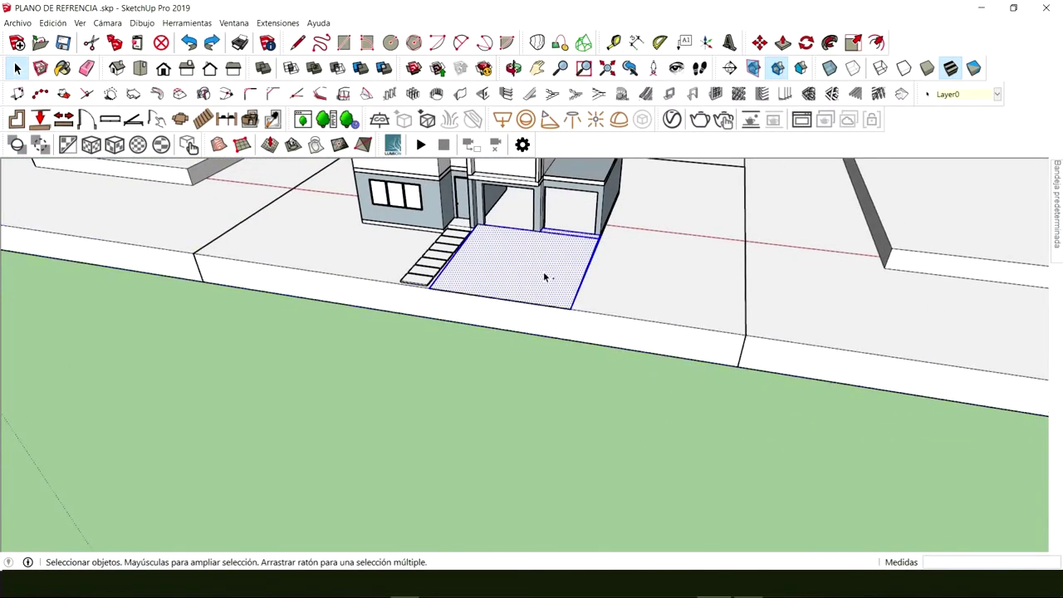
{"action": "right_click", "coordinate": [519, 258]}
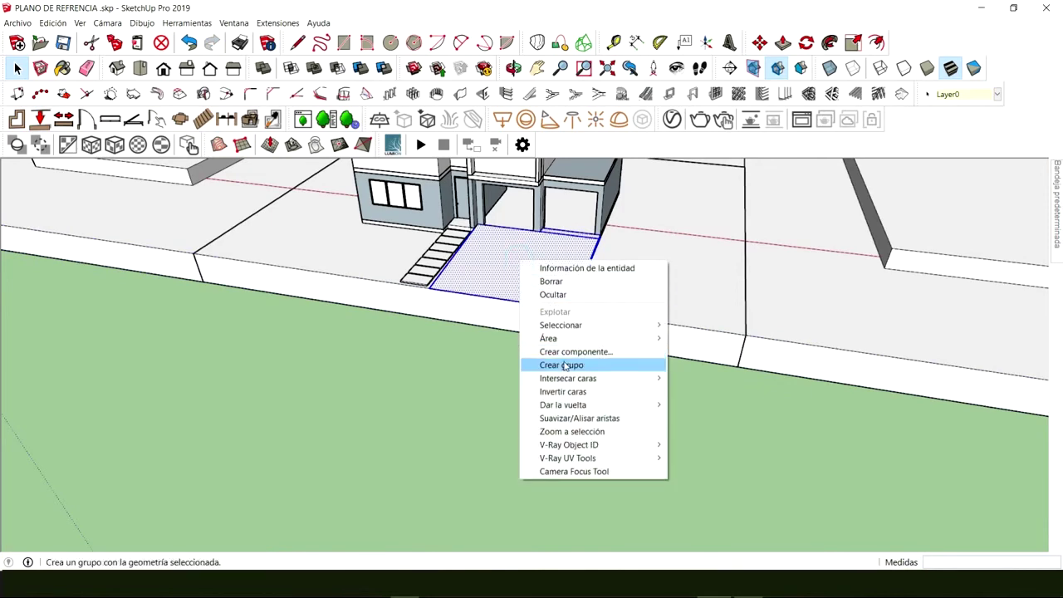
{"action": "left_click", "coordinate": [554, 362]}
Step: Draw a rectangle over the whole front face of the three front plots and extrude it outward 2 m
{"action": "middle_click_drag", "start_coordinate": [555, 362], "coordinate": [447, 306]}
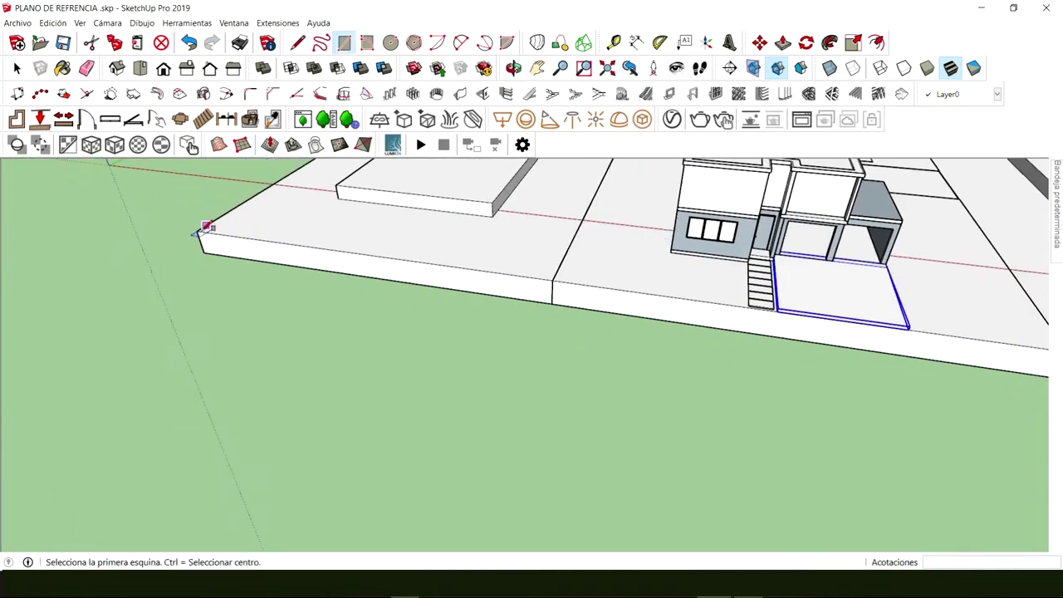
{"action": "middle_click_drag", "start_coordinate": [197, 231], "coordinate": [914, 340]}
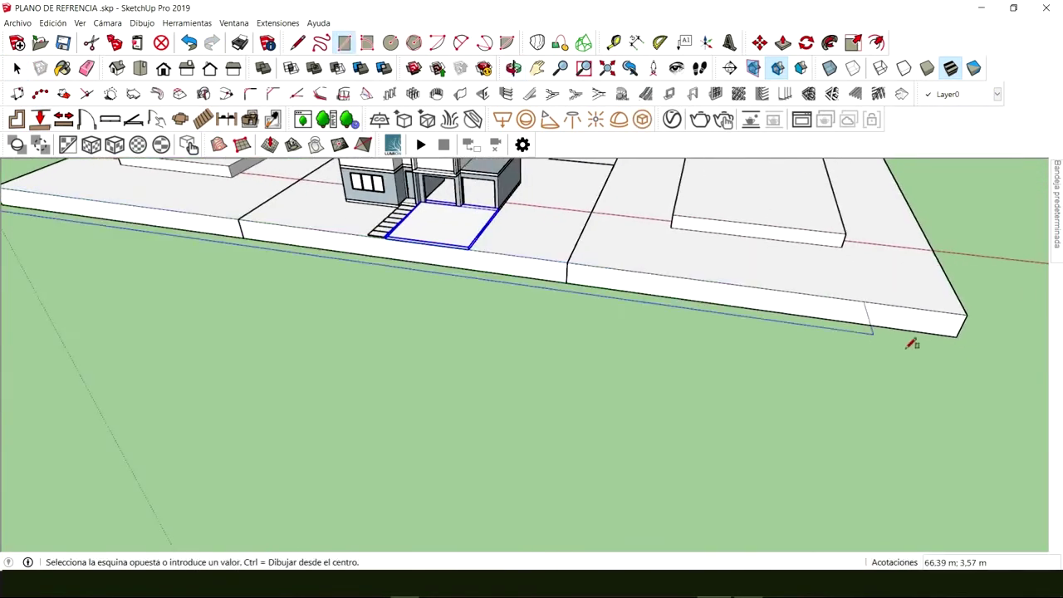
{"action": "left_click", "coordinate": [956, 335]}
{"action": "key", "text": "p"}
{"action": "left_click", "coordinate": [523, 271]}
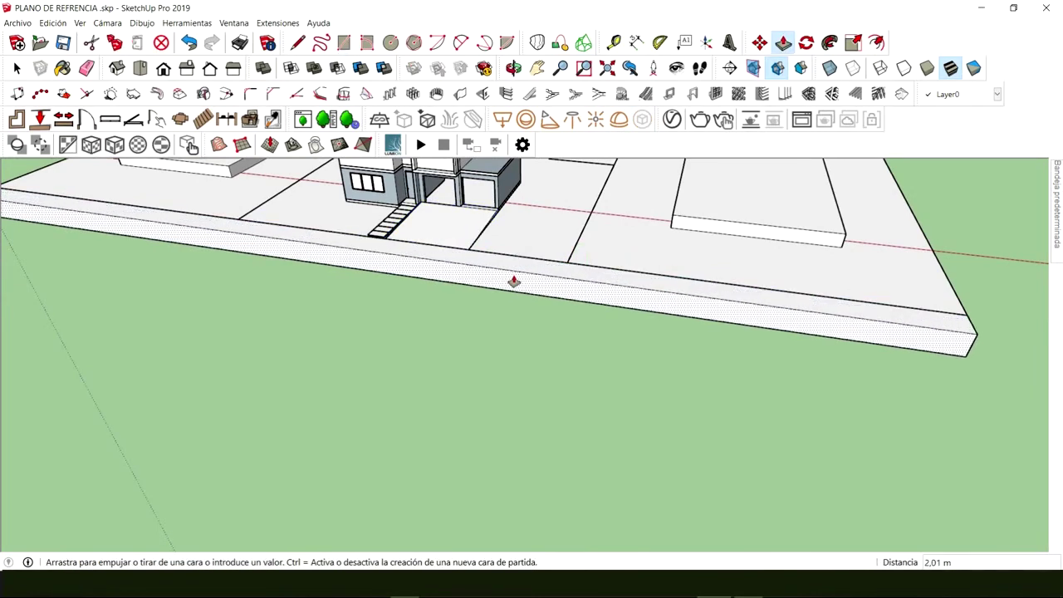
{"action": "type", "text": "2"}
{"action": "key", "text": "Return"}
Step: Make the whole extruded front strip into a group
{"action": "key", "text": "space"}
{"action": "triple_click", "coordinate": [499, 280]}
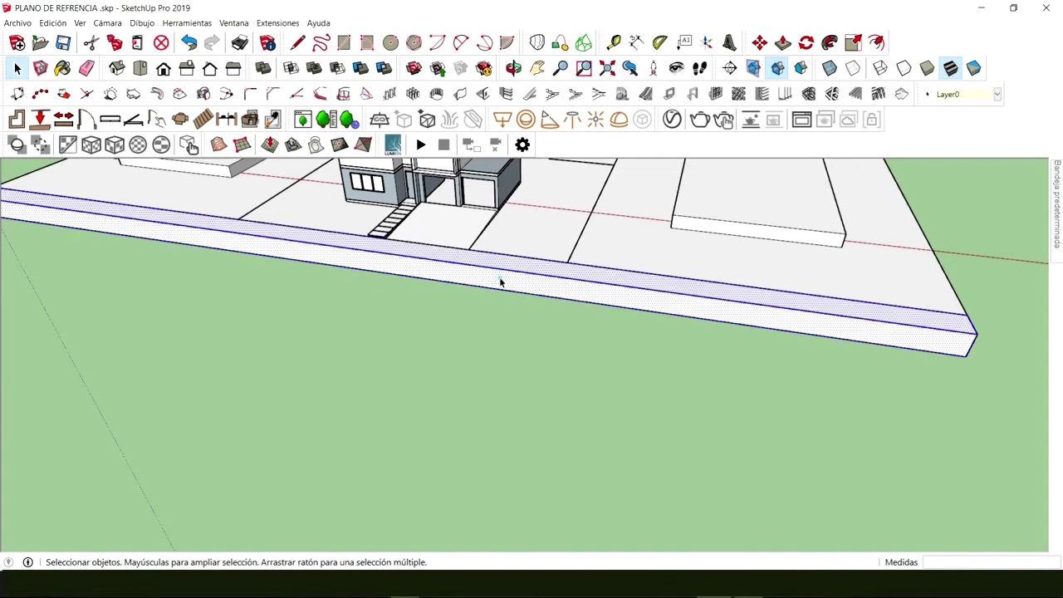
{"action": "right_click", "coordinate": [500, 280]}
{"action": "left_click", "coordinate": [540, 383]}
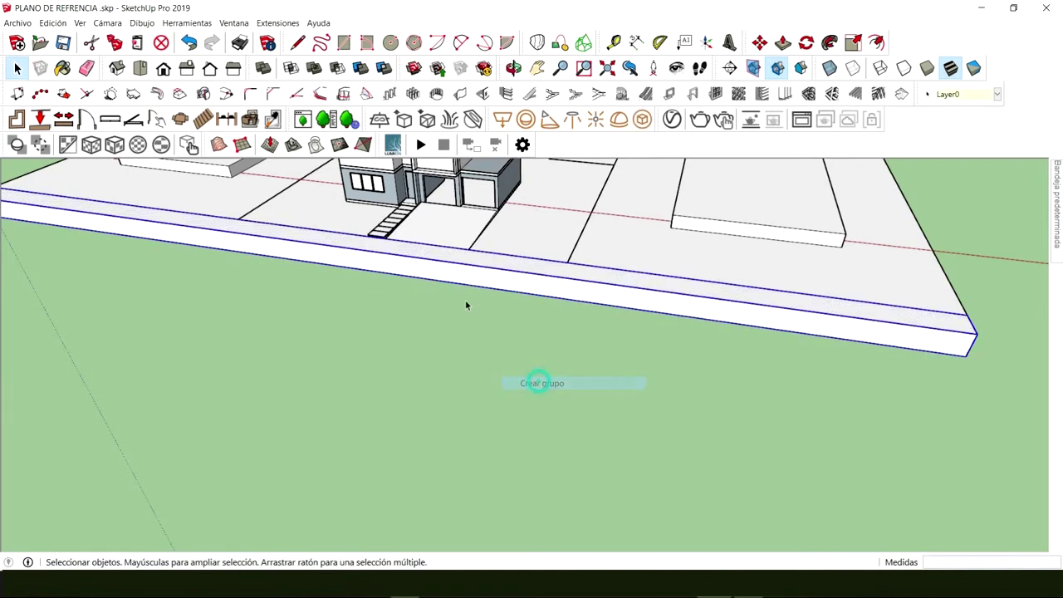
Step: Inside the front strip's group, raise the top face about 0.06 m, level with the entrance walkway slabs
{"action": "middle_click_drag", "start_coordinate": [467, 304], "coordinate": [824, 306]}
{"action": "scroll", "coordinate": [480, 328], "scroll_direction": "up", "scroll_amount": 6}
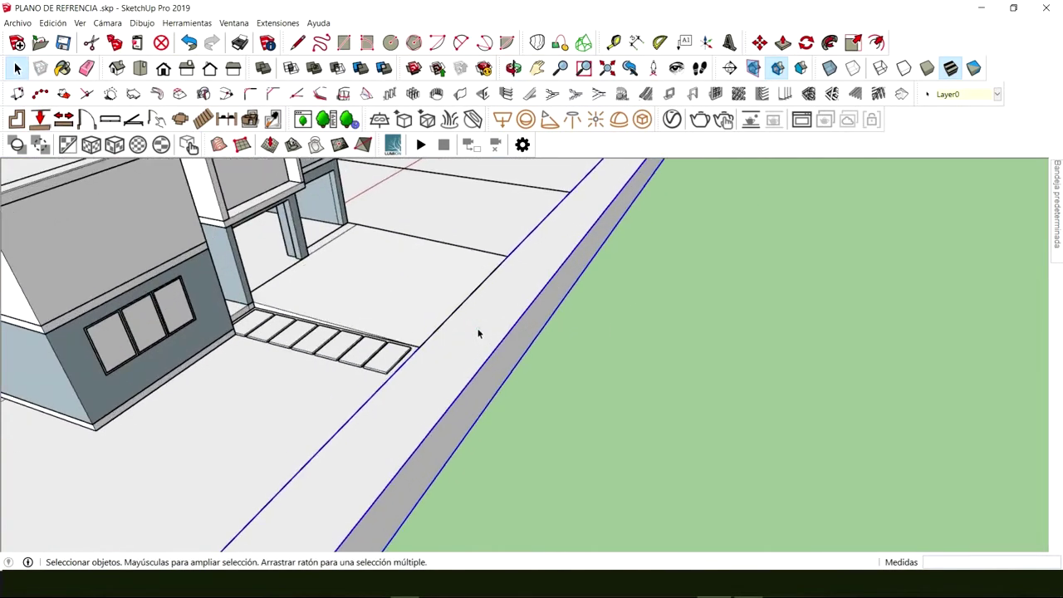
{"action": "key", "text": "p"}
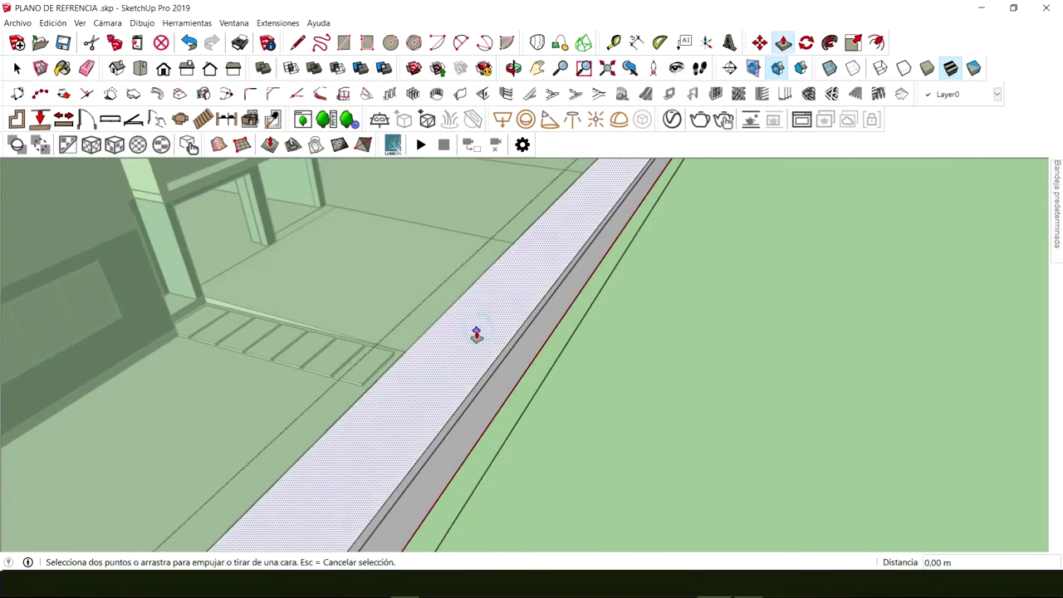
{"action": "middle_click_drag", "start_coordinate": [469, 326], "coordinate": [538, 205]}
{"action": "left_click", "coordinate": [452, 339]}
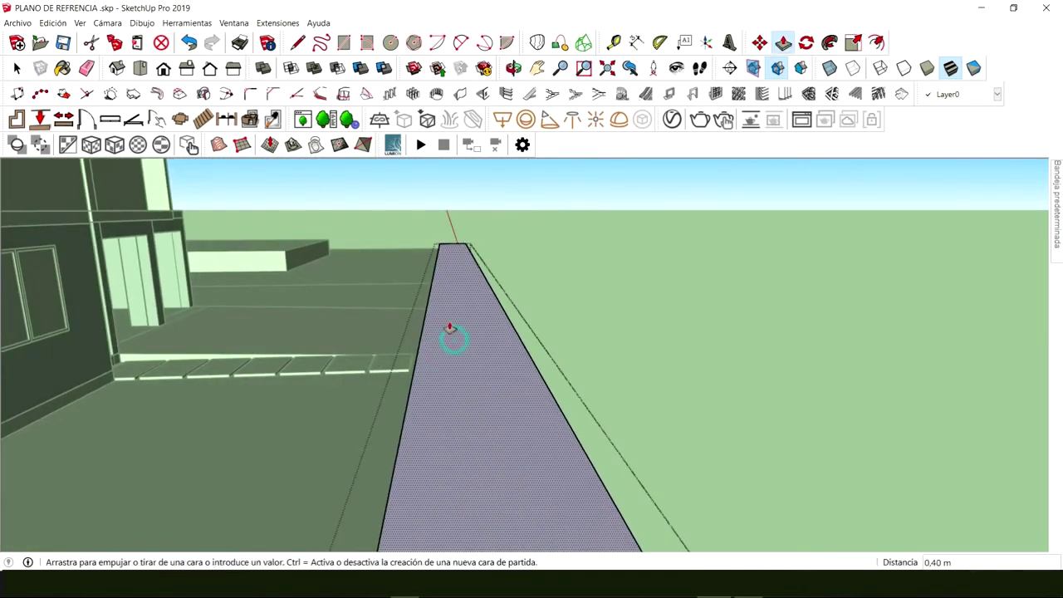
{"action": "middle_click_drag", "start_coordinate": [488, 320], "coordinate": [571, 304]}
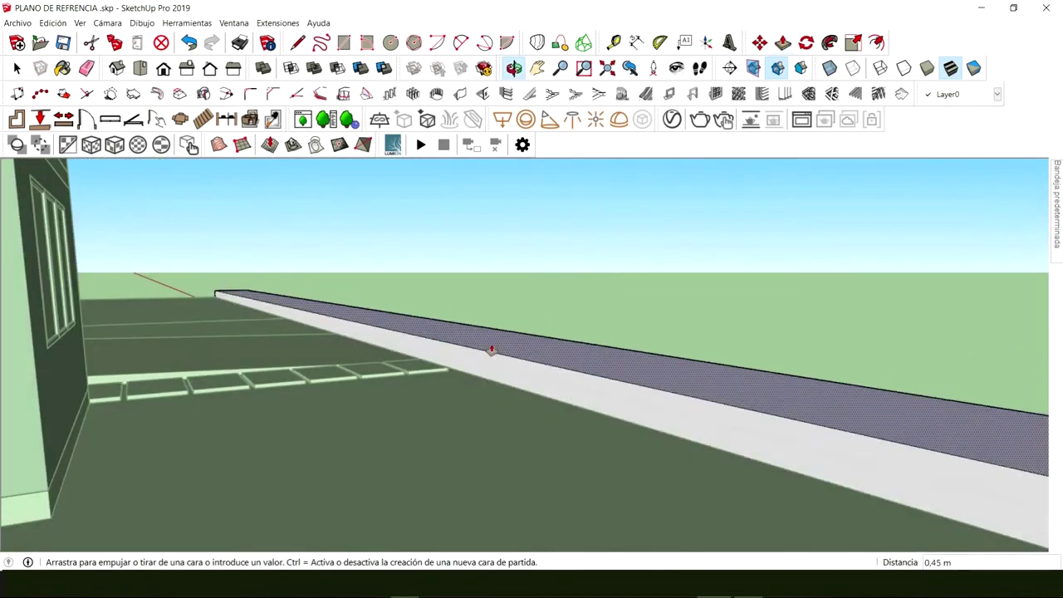
{"action": "scroll", "coordinate": [444, 370], "scroll_direction": "up", "scroll_amount": 8}
{"action": "left_click", "coordinate": [442, 373]}
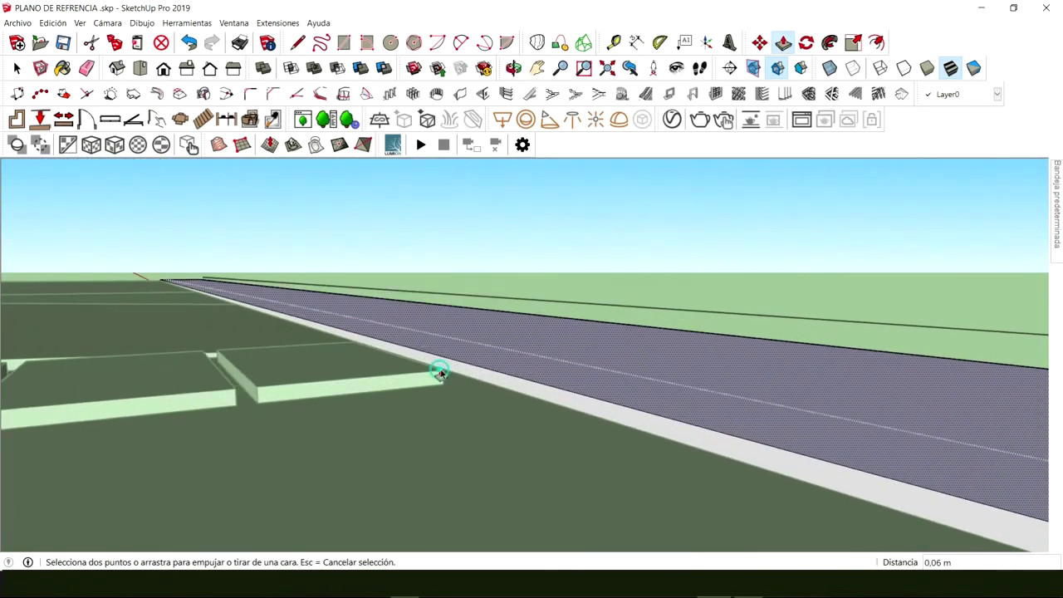
{"action": "key", "text": "space"}
Step: Draw a rectangle over the full outer face of the sidewalk strip, from corner to corner
{"action": "middle_click_drag", "start_coordinate": [442, 373], "coordinate": [218, 453]}
{"action": "scroll", "coordinate": [570, 363], "scroll_direction": "down", "scroll_amount": 10}
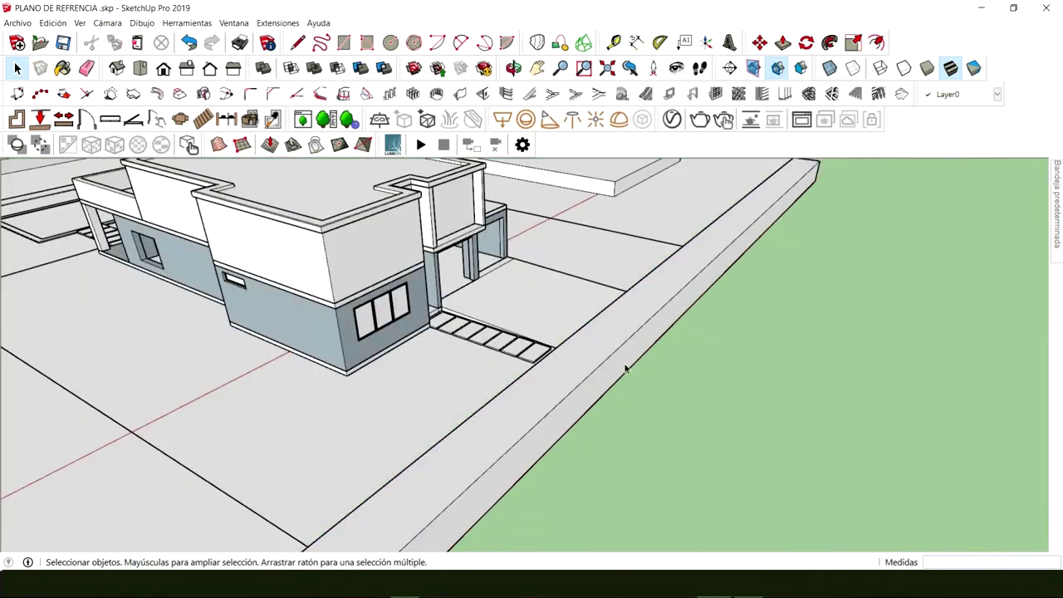
{"action": "middle_click_drag", "start_coordinate": [596, 407], "coordinate": [250, 372]}
{"action": "scroll", "coordinate": [186, 350], "scroll_direction": "up", "scroll_amount": 2}
{"action": "left_click", "coordinate": [87, 345]}
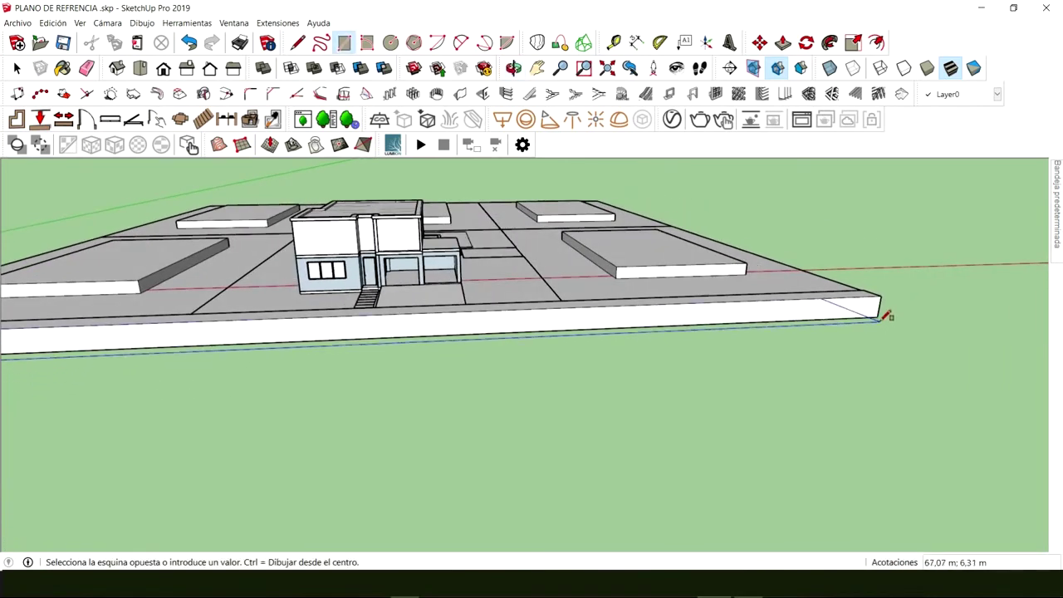
{"action": "left_click", "coordinate": [883, 317]}
Step: Extrude the new front rectangle outward 10 m to form the street beside the sidewalk
{"action": "middle_click_drag", "start_coordinate": [883, 317], "coordinate": [747, 383]}
{"action": "key", "text": "space"}
{"action": "key", "text": "p"}
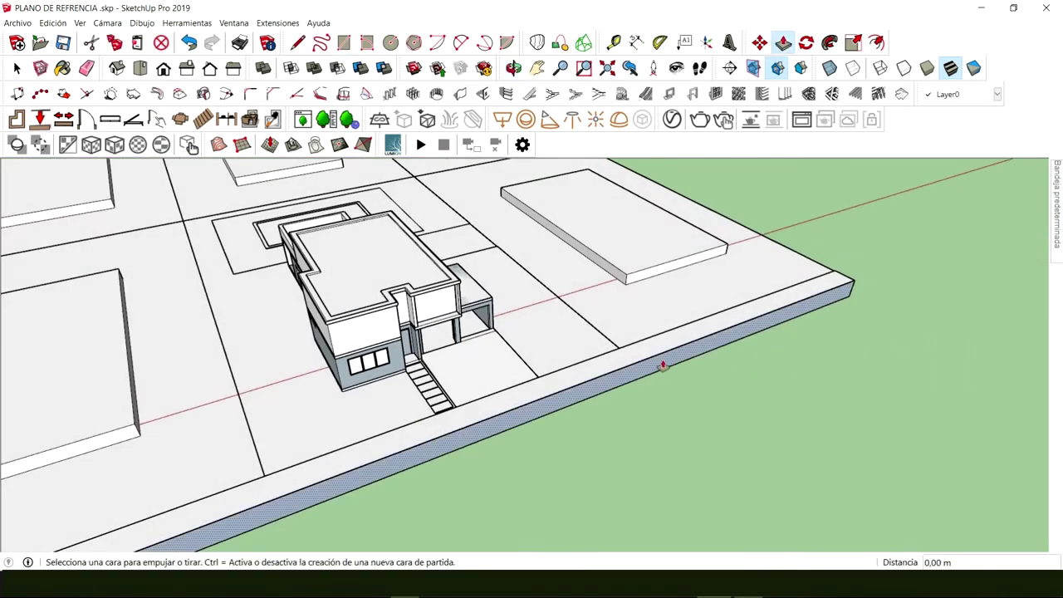
{"action": "left_click", "coordinate": [663, 365]}
{"action": "scroll", "coordinate": [698, 399], "scroll_direction": "down", "scroll_amount": 3}
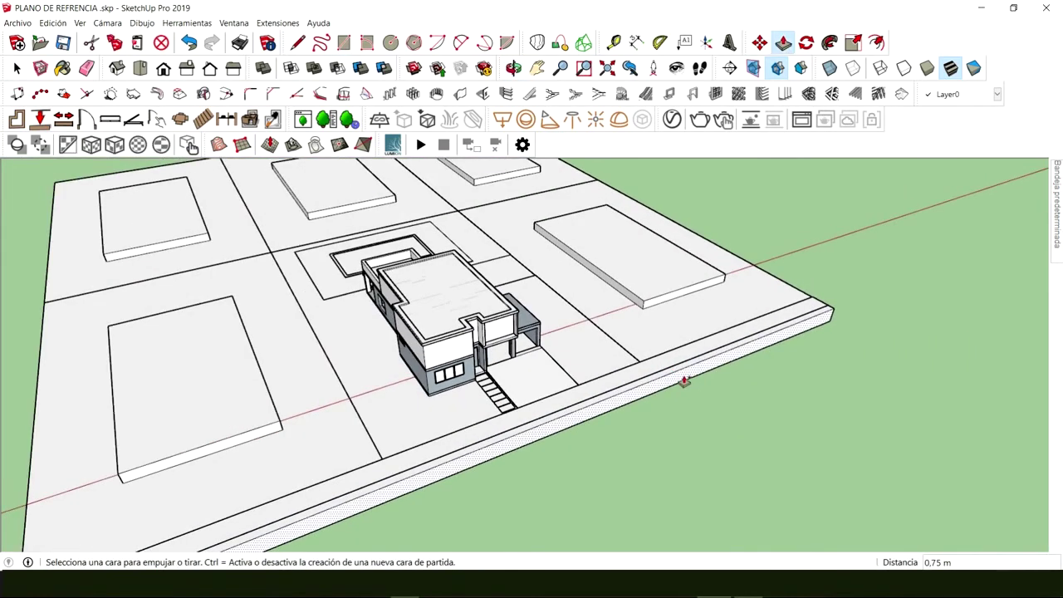
{"action": "key", "text": "ctrl+z"}
{"action": "left_click", "coordinate": [689, 393]}
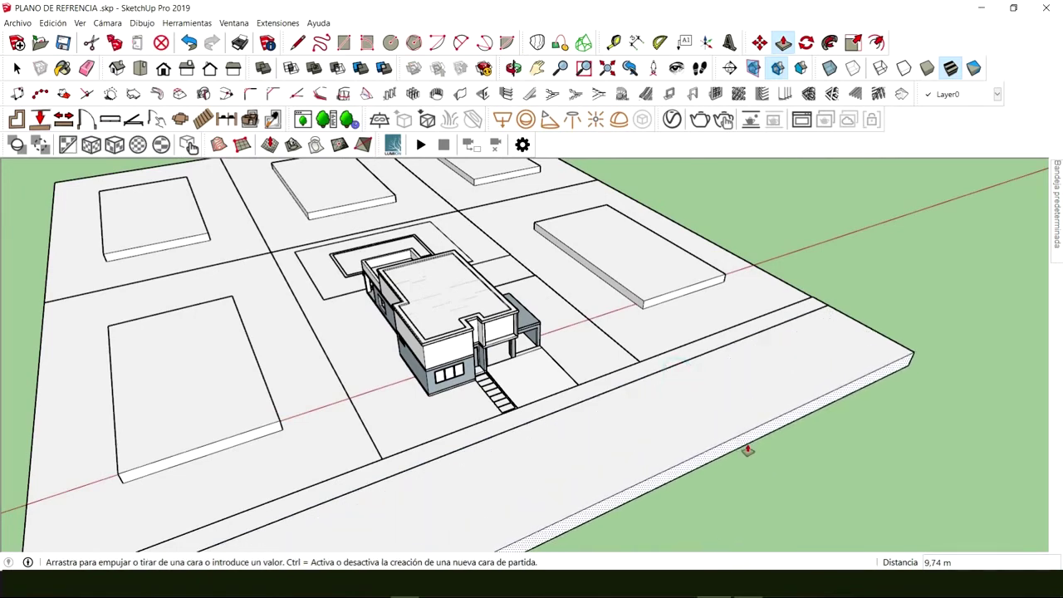
{"action": "left_click", "coordinate": [747, 449]}
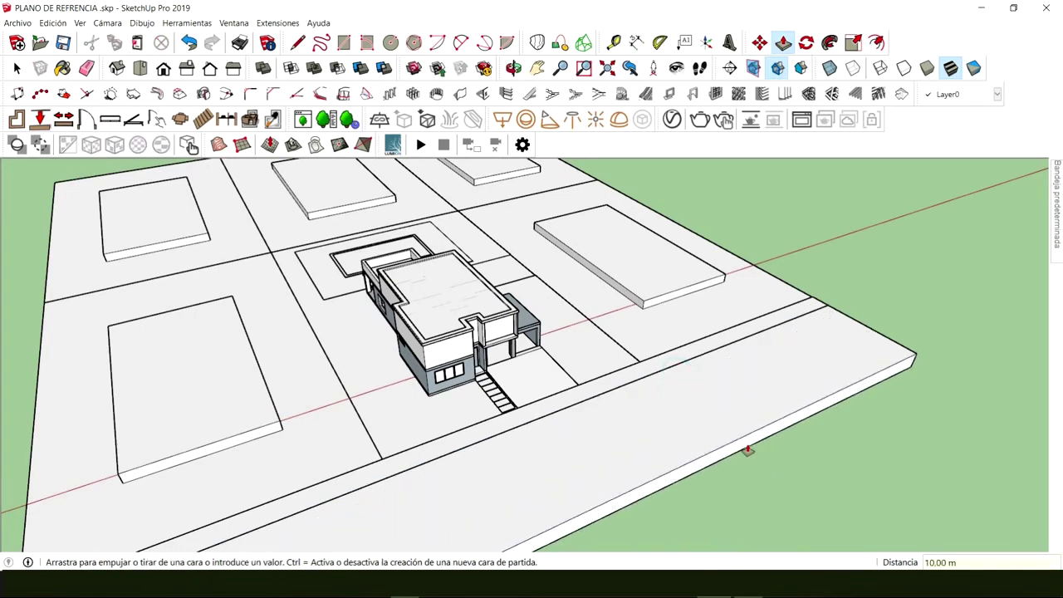
{"action": "key", "text": "space"}
Step: Lower the street's top face about 0.19 m below the sidewalk
{"action": "scroll", "coordinate": [752, 374], "scroll_direction": "up", "scroll_amount": 5}
{"action": "middle_click_drag", "start_coordinate": [775, 357], "coordinate": [826, 316]}
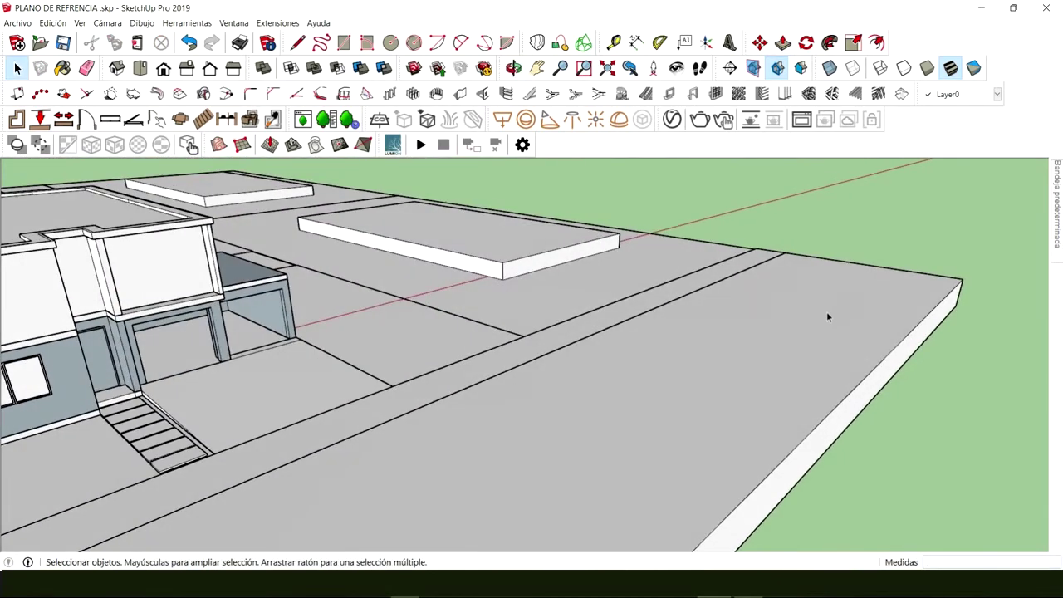
{"action": "key", "text": "p"}
{"action": "left_click", "coordinate": [773, 330]}
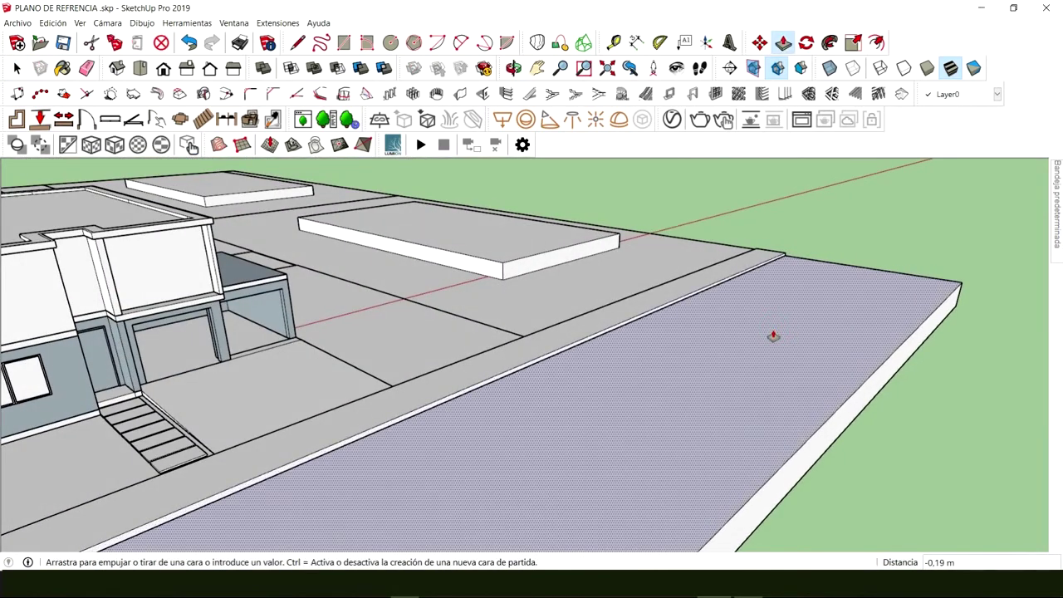
{"action": "left_click", "coordinate": [774, 336]}
{"action": "key", "text": "space"}
Step: Copy the sidewalk strip straight across the street so that it borders the street's opposite edge
{"action": "scroll", "coordinate": [731, 349], "scroll_direction": "down", "scroll_amount": 1}
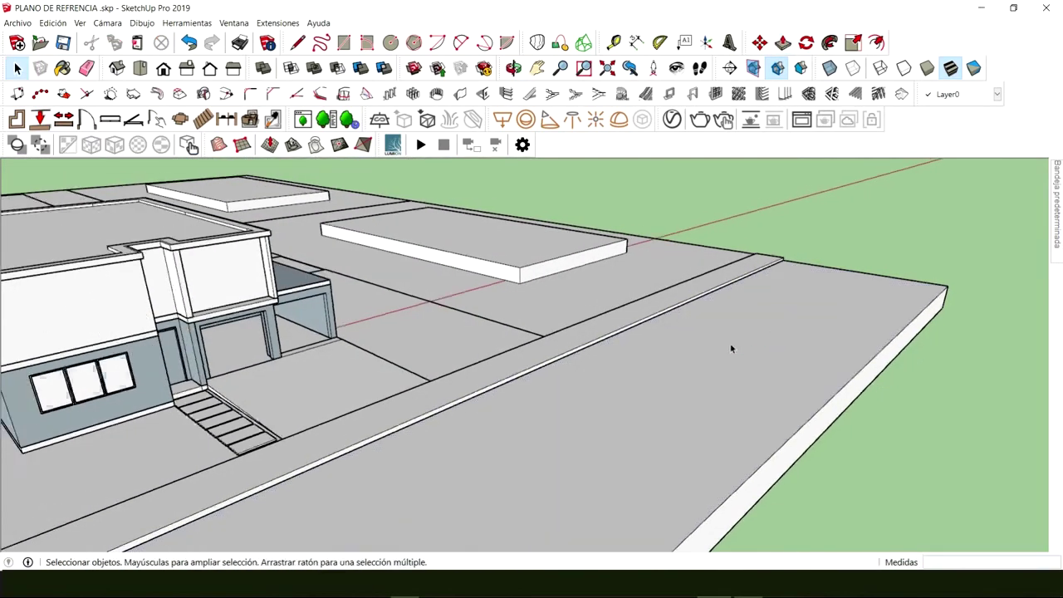
{"action": "middle_click_drag", "start_coordinate": [608, 383], "coordinate": [830, 190]}
{"action": "scroll", "coordinate": [598, 312], "scroll_direction": "down", "scroll_amount": 6}
{"action": "scroll", "coordinate": [504, 366], "scroll_direction": "up", "scroll_amount": 5}
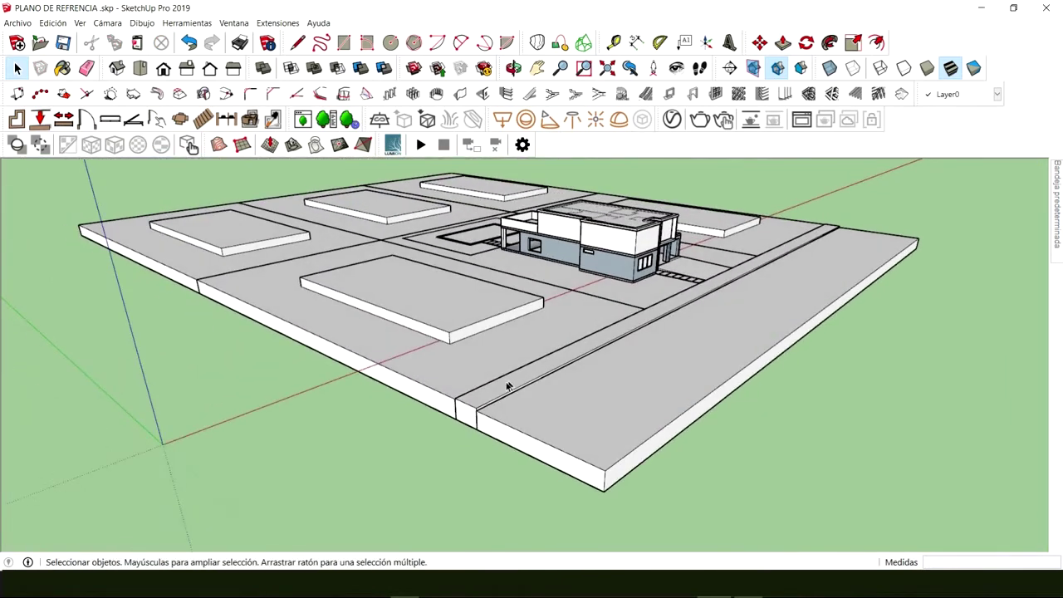
{"action": "left_click", "coordinate": [452, 407]}
{"action": "scroll", "coordinate": [460, 432], "scroll_direction": "up", "scroll_amount": 3}
{"action": "key", "text": "m"}
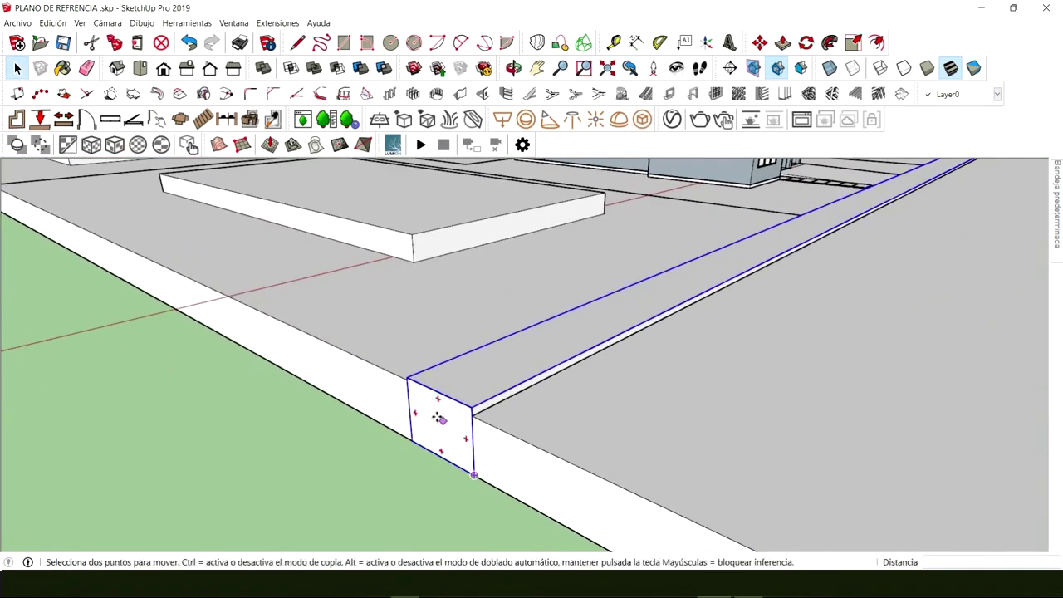
{"action": "middle_click_drag", "start_coordinate": [458, 421], "coordinate": [481, 437]}
{"action": "scroll", "coordinate": [507, 421], "scroll_direction": "up", "scroll_amount": 2}
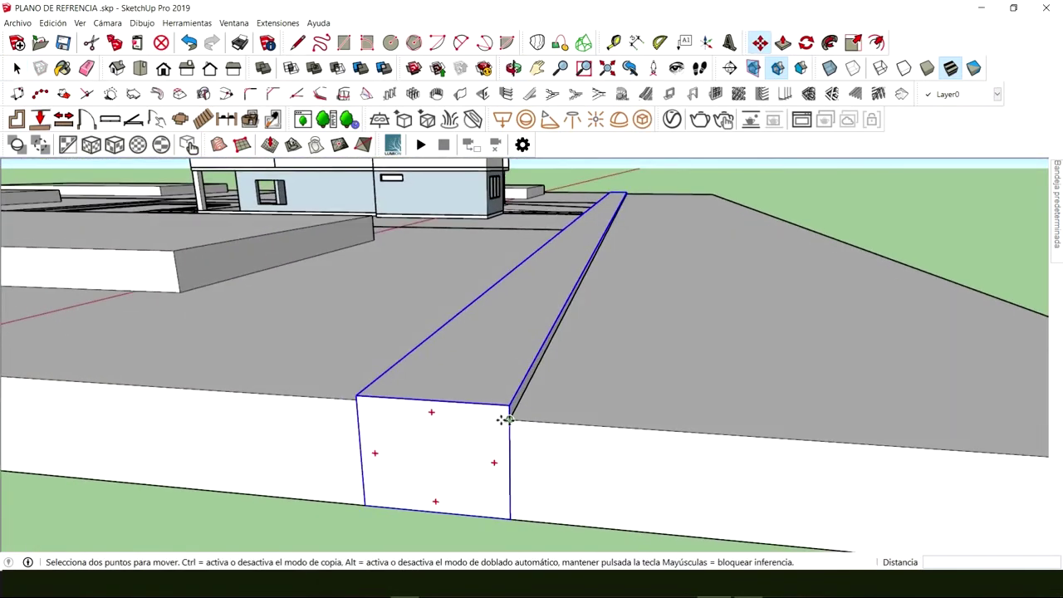
{"action": "left_click", "coordinate": [358, 408]}
{"action": "key", "text": "ctrl"}
{"action": "scroll", "coordinate": [542, 437], "scroll_direction": "down", "scroll_amount": 2}
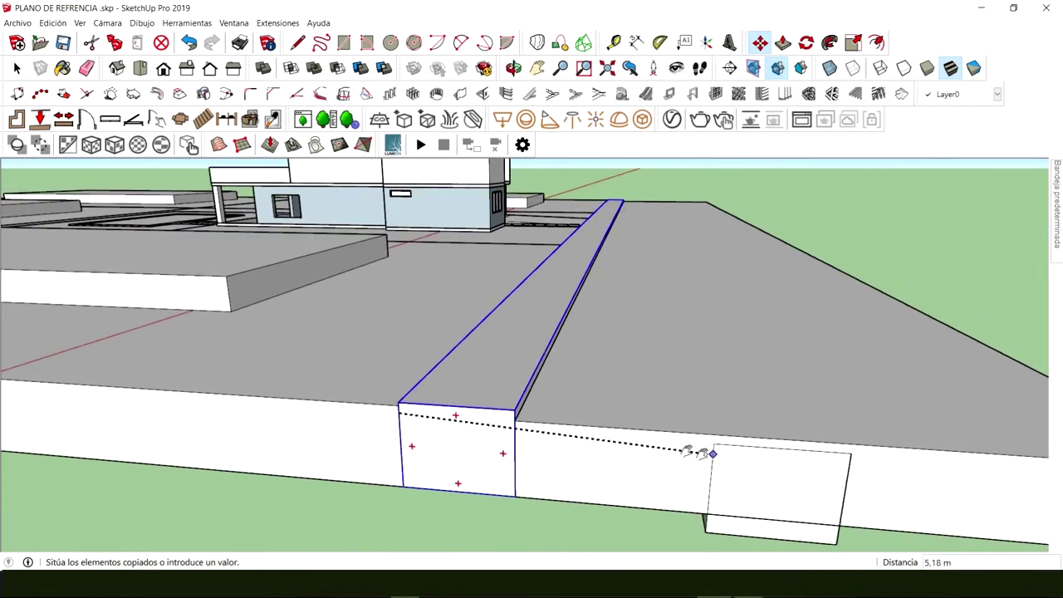
{"action": "middle_click_drag", "start_coordinate": [689, 451], "coordinate": [241, 359], "text": "shift"}
{"action": "key", "text": "space"}
Step: Copy the three rear plots with their building blocks 94 m across the street, placing them against the opposite sidewalk
{"action": "scroll", "coordinate": [612, 305], "scroll_direction": "down", "scroll_amount": 5}
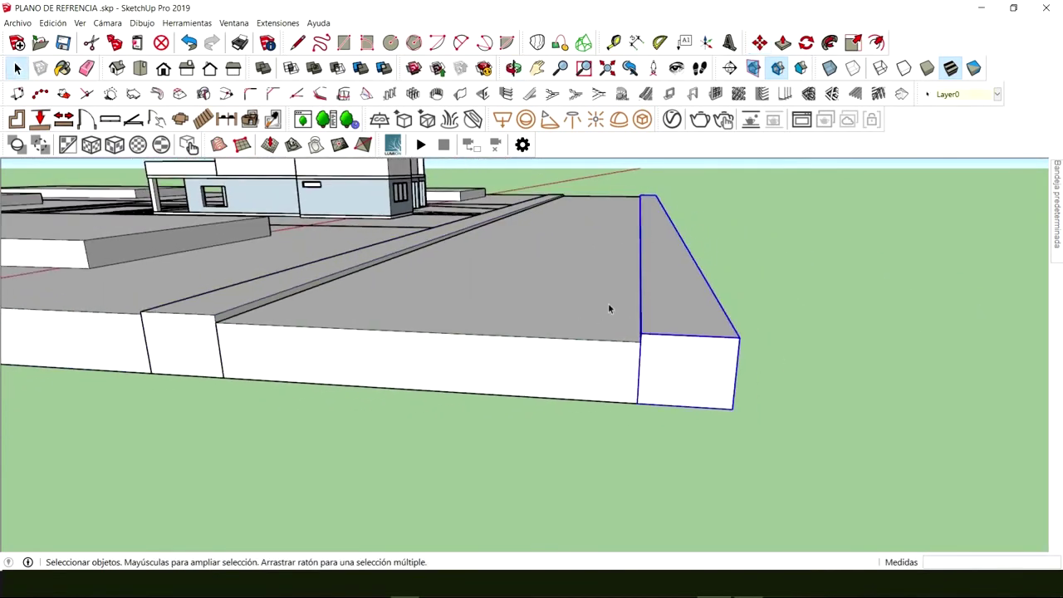
{"action": "middle_click_drag", "start_coordinate": [591, 251], "coordinate": [648, 393]}
{"action": "middle_click_drag", "start_coordinate": [648, 394], "coordinate": [794, 148], "text": "shift"}
{"action": "scroll", "coordinate": [500, 308], "scroll_direction": "down", "scroll_amount": 3}
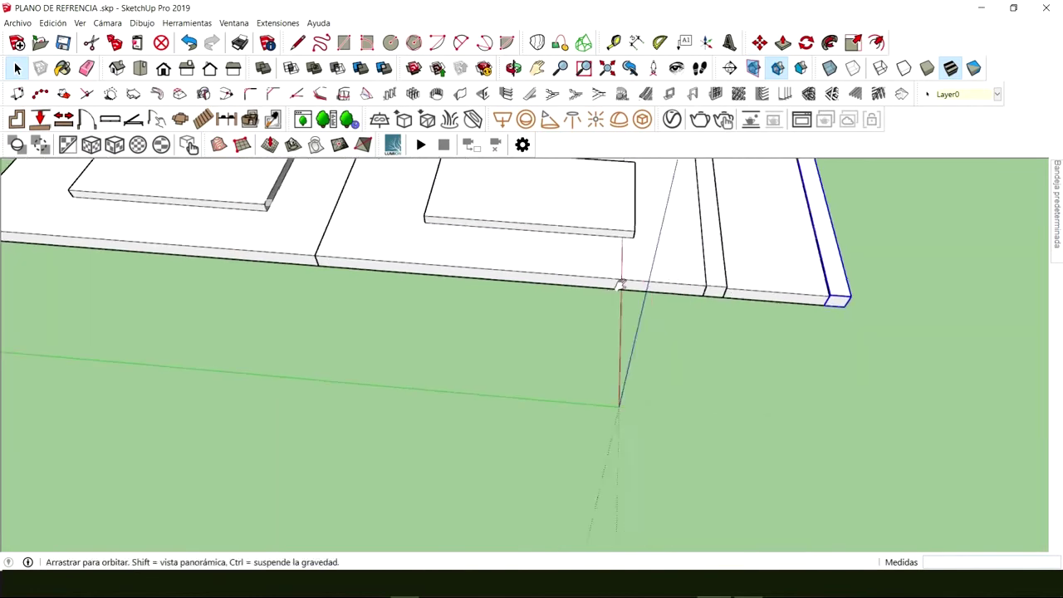
{"action": "key", "text": "m"}
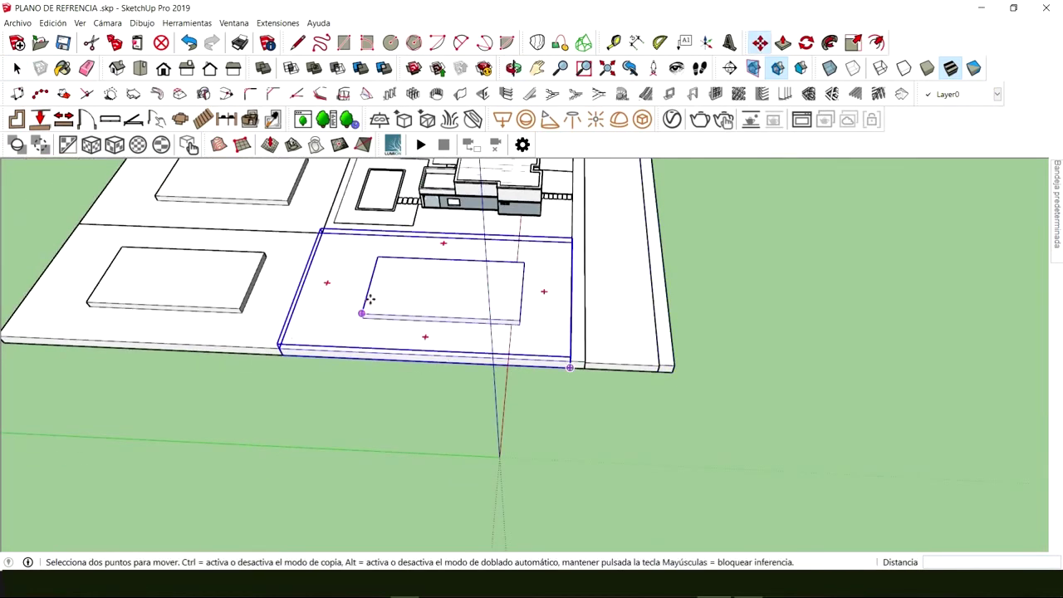
{"action": "scroll", "coordinate": [399, 308], "scroll_direction": "down", "scroll_amount": 2}
{"action": "middle_click_drag", "start_coordinate": [398, 308], "coordinate": [437, 399]}
{"action": "key", "text": "space"}
{"action": "left_click", "coordinate": [310, 402]}
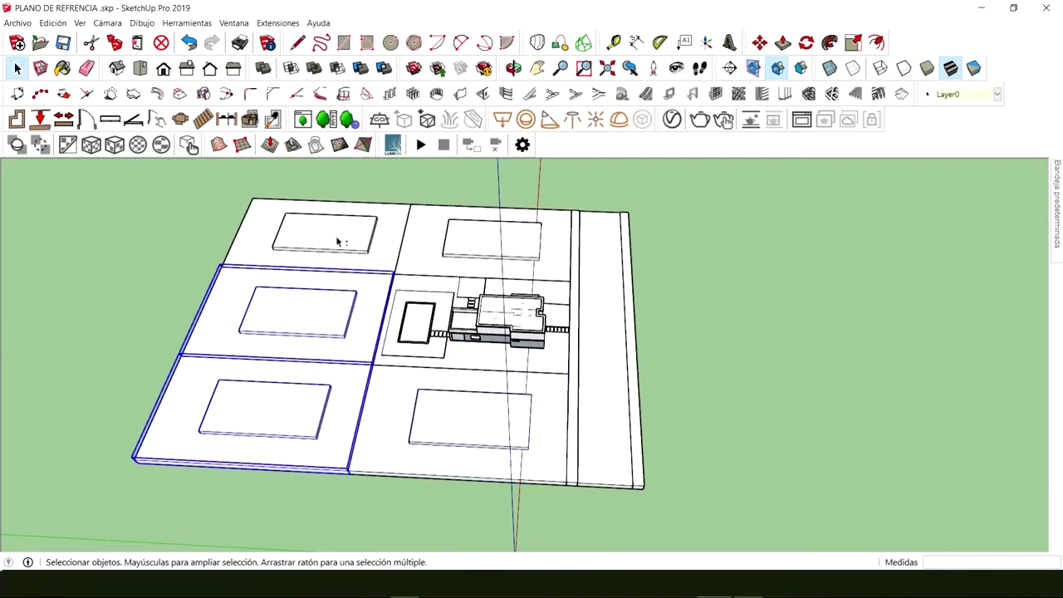
{"action": "middle_click_drag", "start_coordinate": [337, 241], "coordinate": [403, 464]}
{"action": "key", "text": "m"}
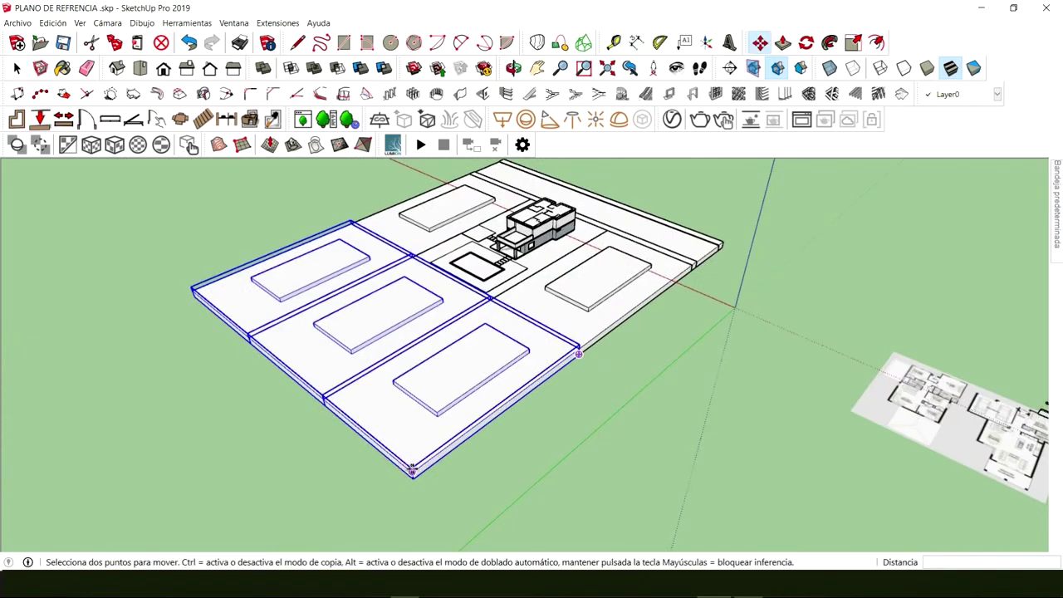
{"action": "left_click", "coordinate": [412, 470]}
{"action": "key", "text": "ctrl"}
{"action": "middle_click_drag", "start_coordinate": [624, 294], "coordinate": [338, 370], "text": "shift"}
{"action": "scroll", "coordinate": [454, 334], "scroll_direction": "up", "scroll_amount": 2}
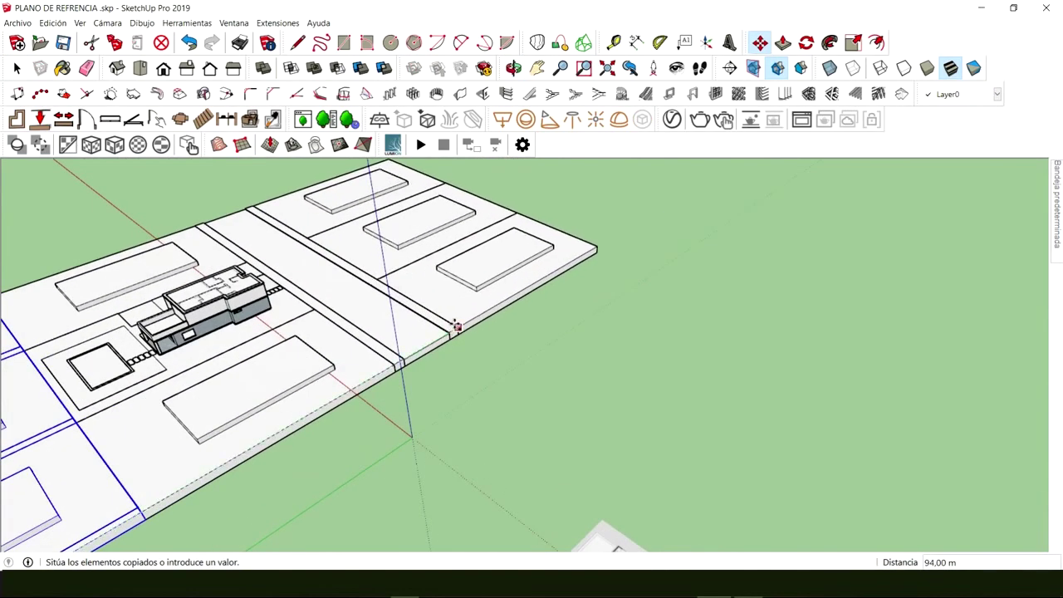
{"action": "left_click", "coordinate": [456, 325]}
{"action": "key", "text": "space"}
{"action": "middle_click_drag", "start_coordinate": [449, 341], "coordinate": [361, 432]}
{"action": "scroll", "coordinate": [374, 416], "scroll_direction": "down", "scroll_amount": 3}
{"action": "middle_click_drag", "start_coordinate": [531, 357], "coordinate": [357, 345]}
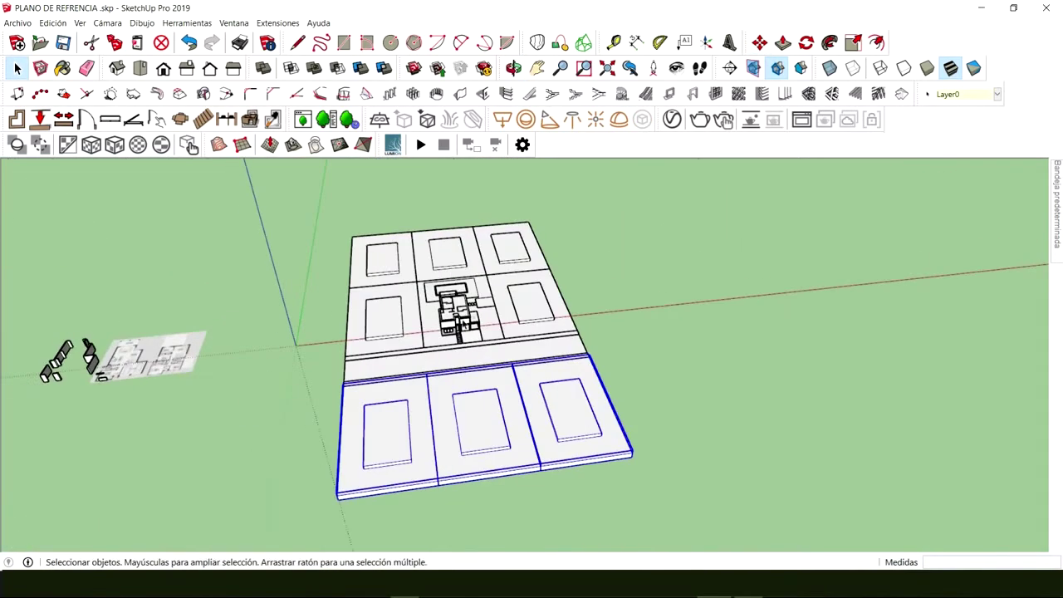
Step: Draw a small rectangle at the rear corner of the house plot on the carport side and extrude it upward into a fence post
{"action": "scroll", "coordinate": [449, 332], "scroll_direction": "up", "scroll_amount": 3}
{"action": "middle_click_drag", "start_coordinate": [448, 332], "coordinate": [485, 279]}
{"action": "scroll", "coordinate": [513, 370], "scroll_direction": "up", "scroll_amount": 3}
{"action": "middle_click_drag", "start_coordinate": [508, 352], "coordinate": [752, 462]}
{"action": "scroll", "coordinate": [480, 275], "scroll_direction": "up", "scroll_amount": 3}
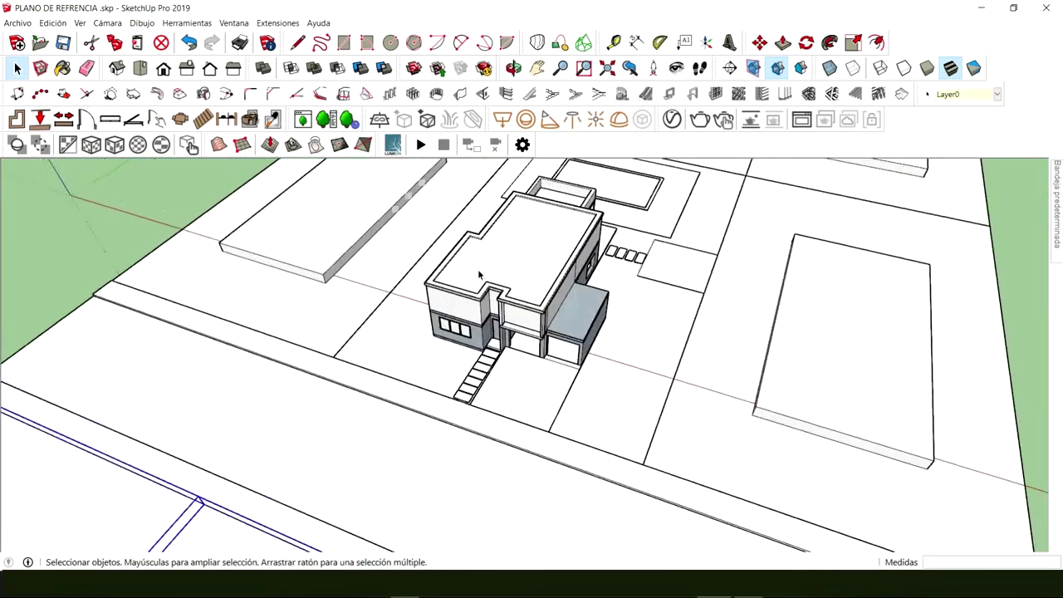
{"action": "mouse_move", "coordinate": [480, 275]}
{"action": "middle_mouse_down"}
{"action": "mouse_move", "coordinate": [487, 361]}
{"action": "mouse_move", "coordinate": [652, 384]}
{"action": "mouse_move", "coordinate": [652, 360]}
{"action": "mouse_move", "coordinate": [748, 366]}
{"action": "mouse_move", "coordinate": [673, 344]}
{"action": "mouse_move", "coordinate": [540, 408]}
{"action": "middle_mouse_up"}
{"action": "scroll", "coordinate": [462, 373], "scroll_direction": "up", "scroll_amount": 6}
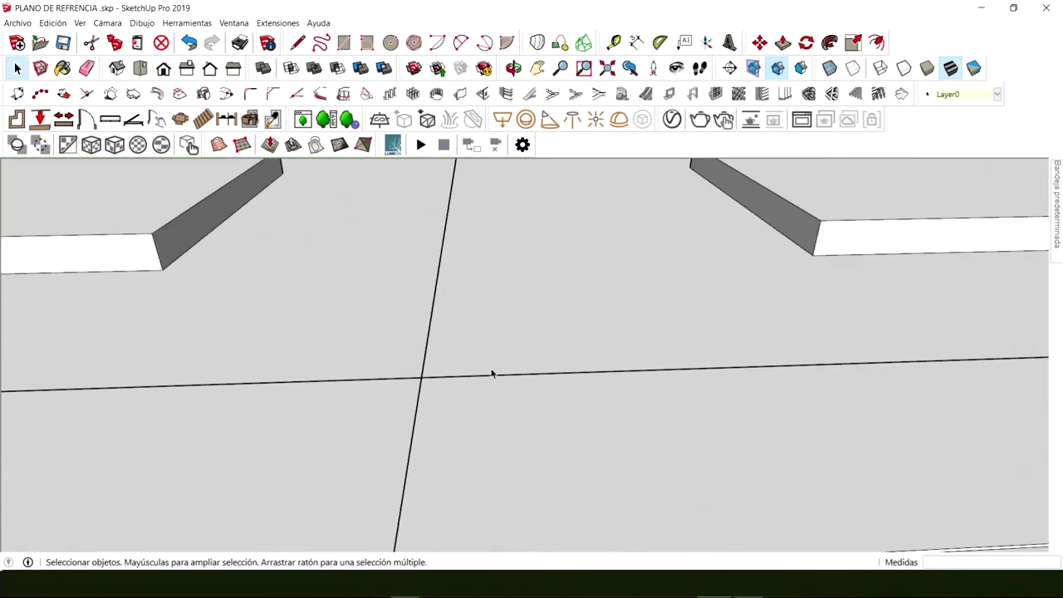
{"action": "mouse_move", "coordinate": [492, 373]}
{"action": "middle_mouse_down"}
{"action": "mouse_move", "coordinate": [479, 380]}
{"action": "mouse_move", "coordinate": [579, 346]}
{"action": "mouse_move", "coordinate": [565, 486]}
{"action": "mouse_move", "coordinate": [474, 391]}
{"action": "middle_mouse_up"}
{"action": "scroll", "coordinate": [475, 391], "scroll_direction": "up", "scroll_amount": 5}
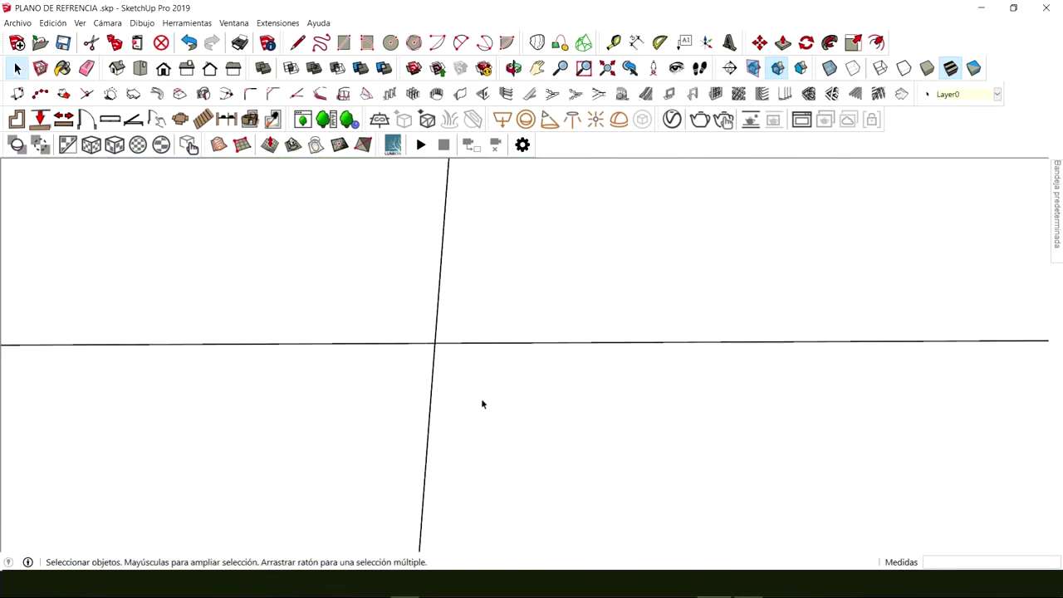
{"action": "key", "text": "r"}
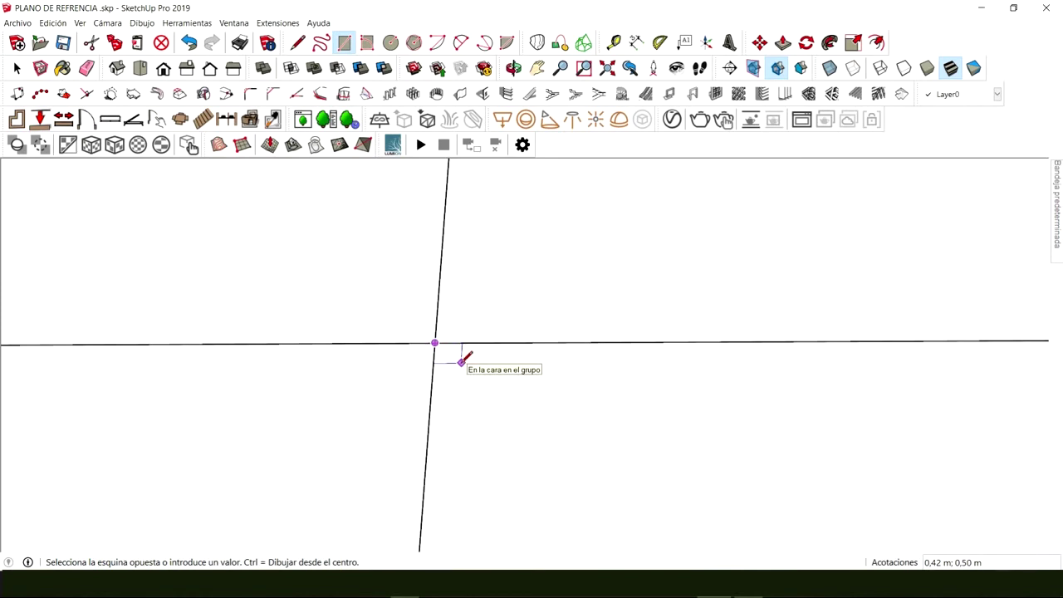
{"action": "key", "text": "l"}
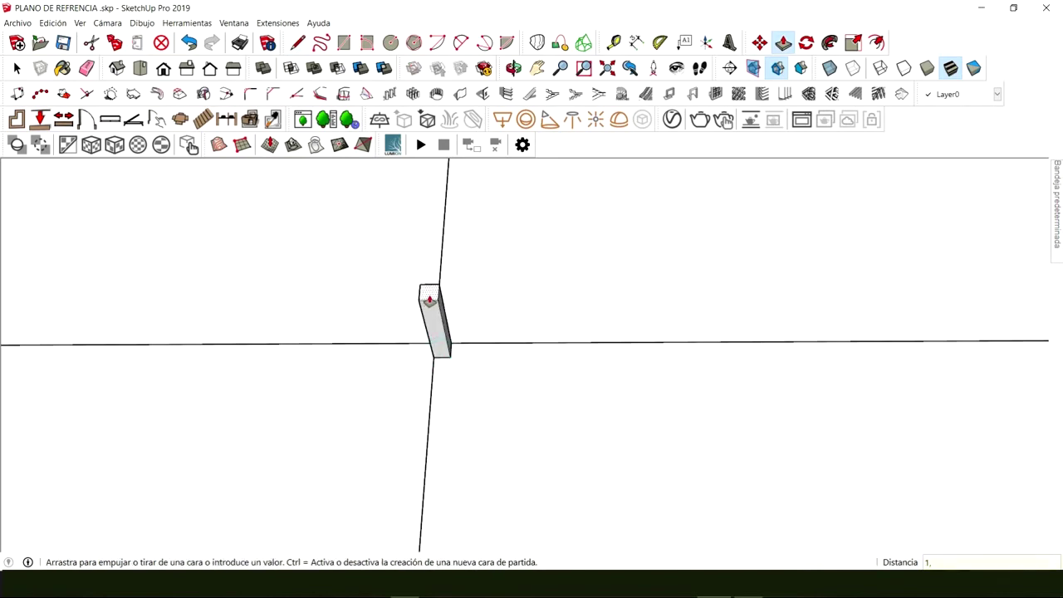
{"action": "key", "text": "space"}
Step: Lower the top face of the fence post by 0.3 m
{"action": "middle_click_drag", "start_coordinate": [451, 292], "coordinate": [670, 298]}
{"action": "scroll", "coordinate": [670, 297], "scroll_direction": "down", "scroll_amount": 5}
{"action": "scroll", "coordinate": [676, 311], "scroll_direction": "up", "scroll_amount": 5}
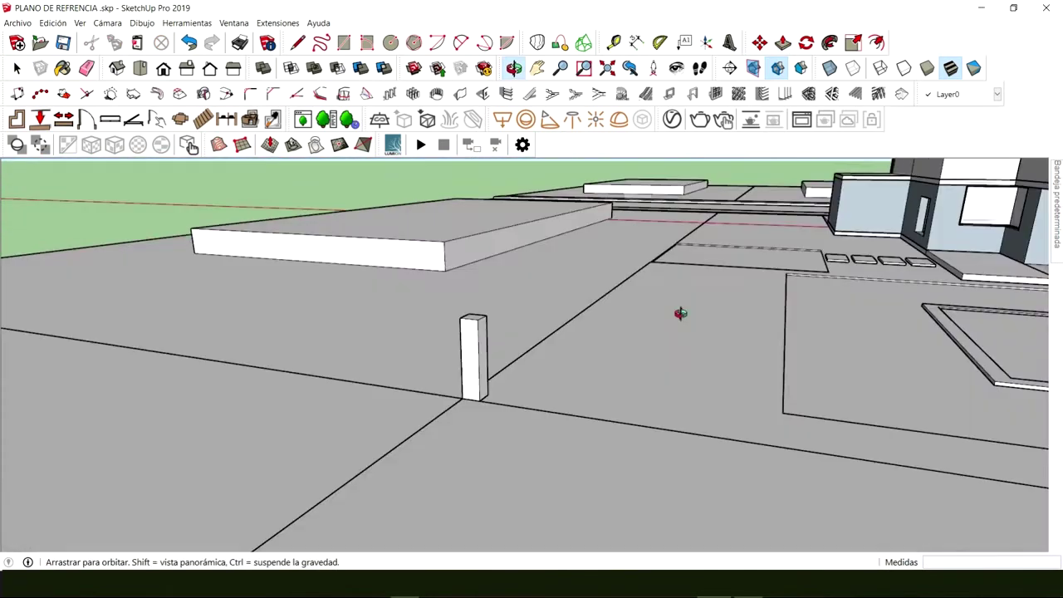
{"action": "scroll", "coordinate": [588, 358], "scroll_direction": "up", "scroll_amount": 3}
{"action": "key", "text": "p"}
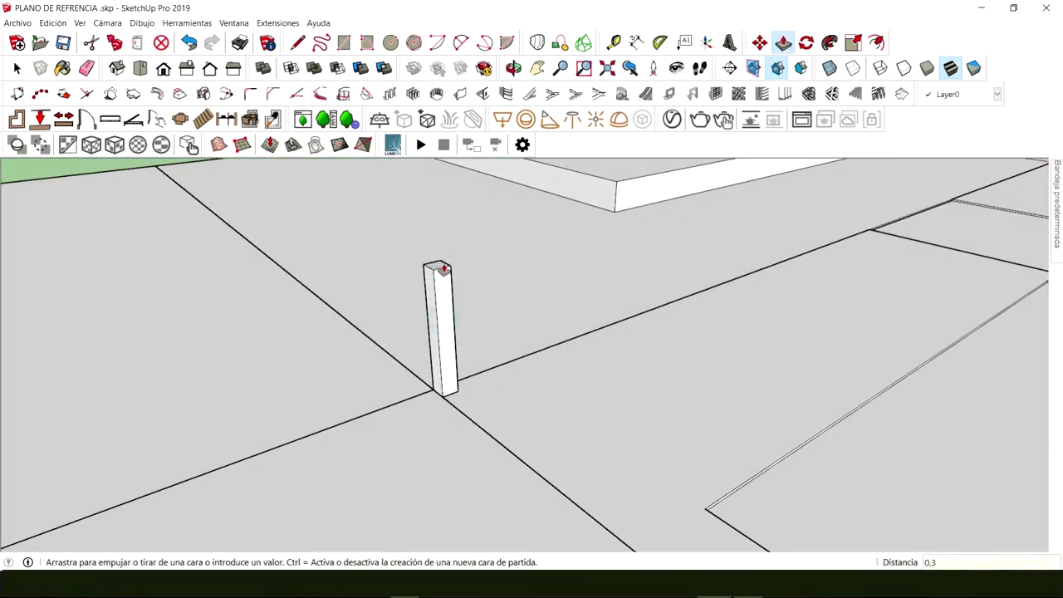
{"action": "key", "text": "space"}
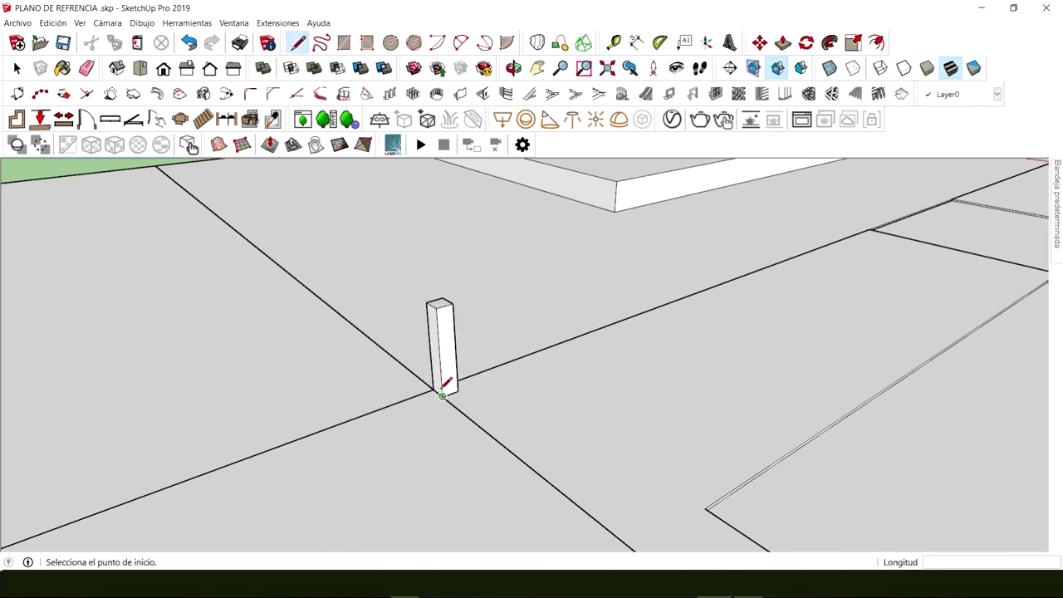
{"action": "middle_click_drag", "start_coordinate": [444, 316], "coordinate": [410, 340]}
{"action": "right_click", "coordinate": [453, 303]}
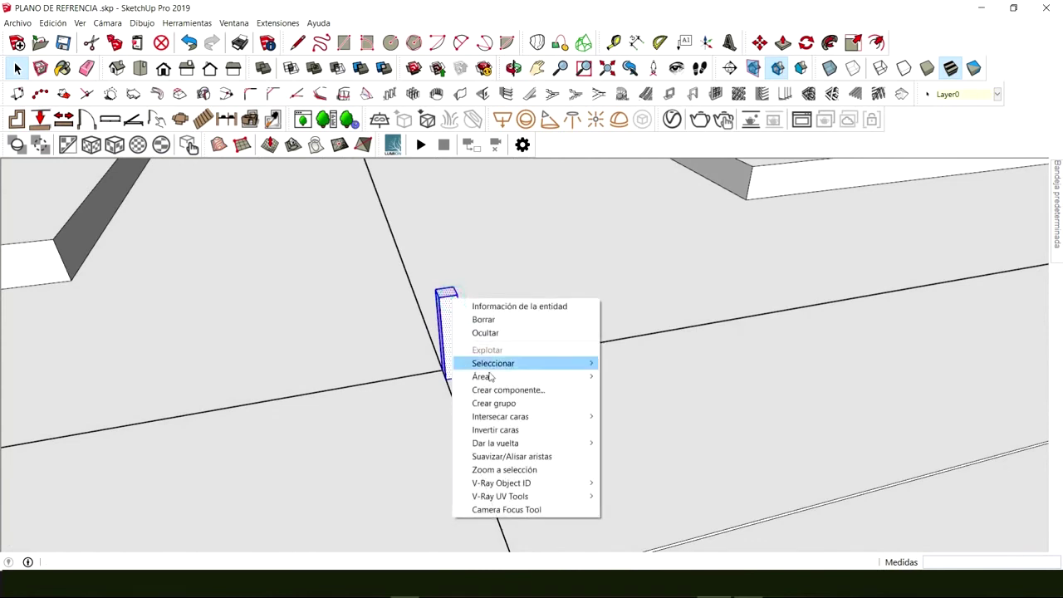
{"action": "left_click", "coordinate": [493, 388]}
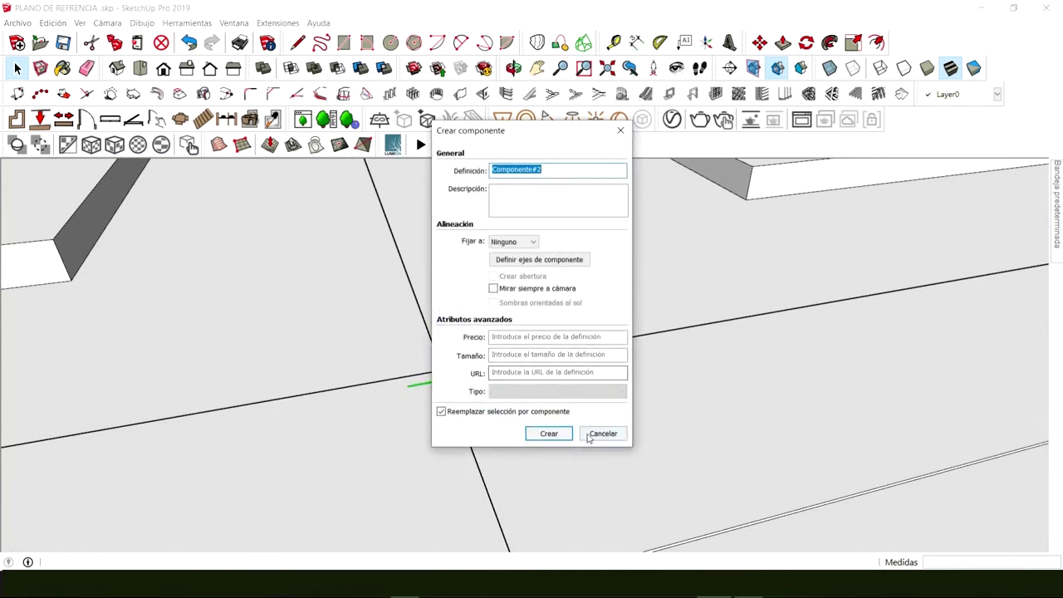
{"action": "left_click", "coordinate": [591, 434]}
Step: Group the fence post and turn the group into a component named POSTE CERCA
{"action": "right_click", "coordinate": [446, 323]}
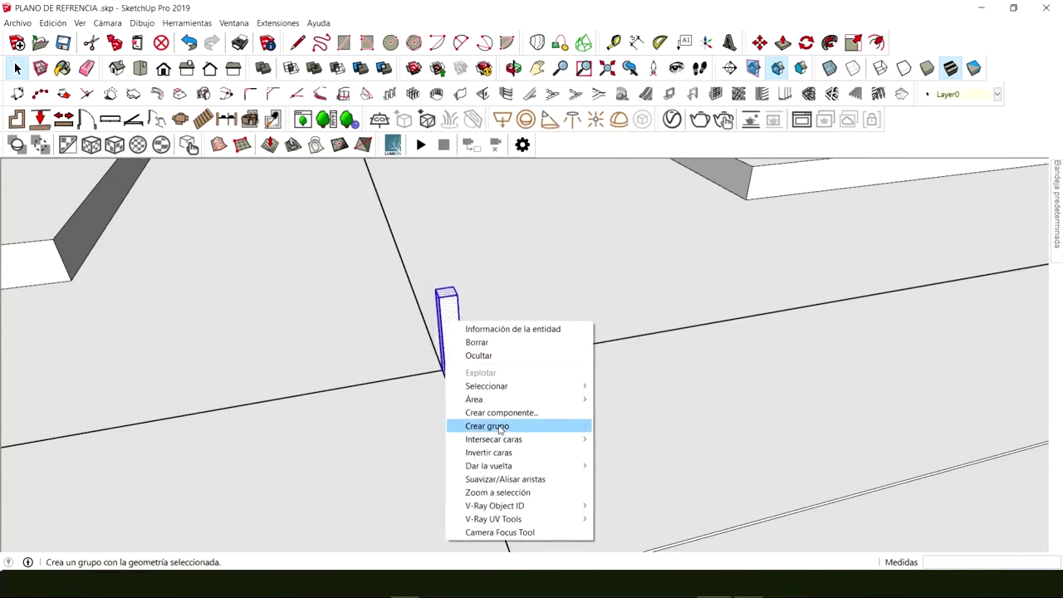
{"action": "left_click", "coordinate": [500, 430]}
{"action": "right_click", "coordinate": [452, 333]}
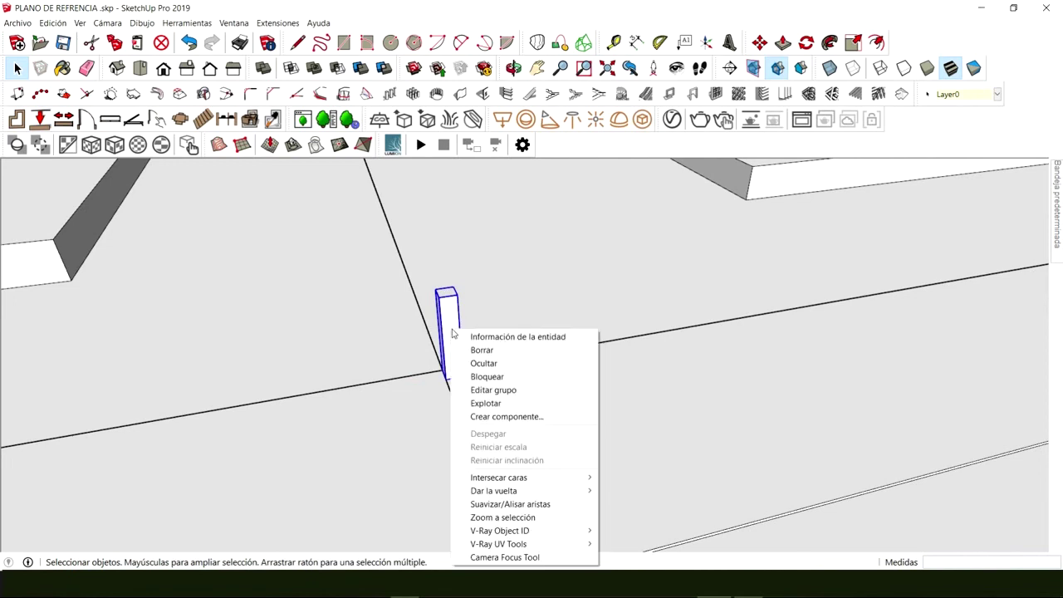
{"action": "left_click", "coordinate": [493, 418]}
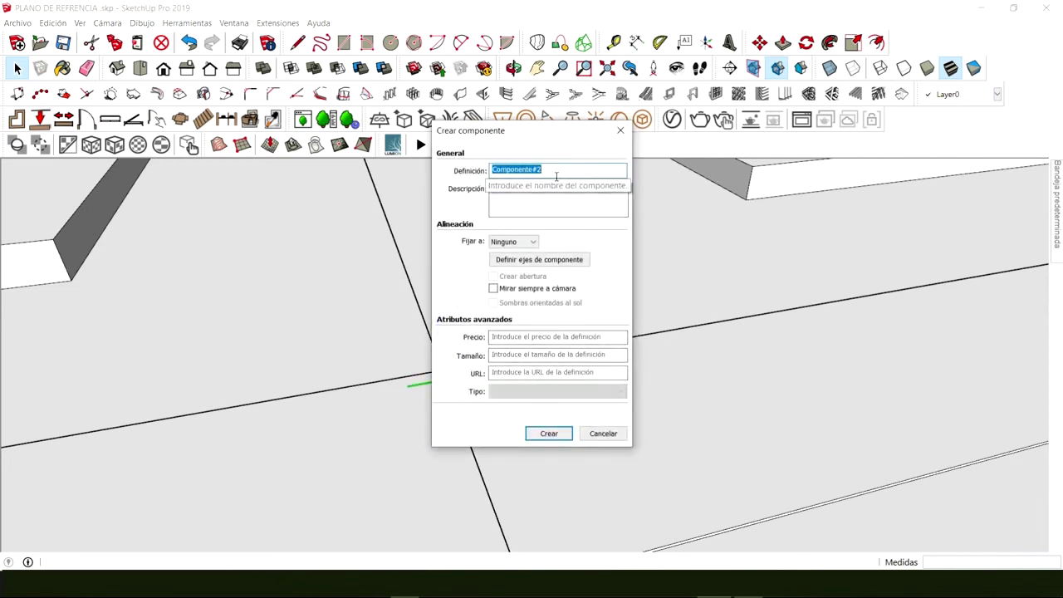
{"action": "key", "text": "Return"}
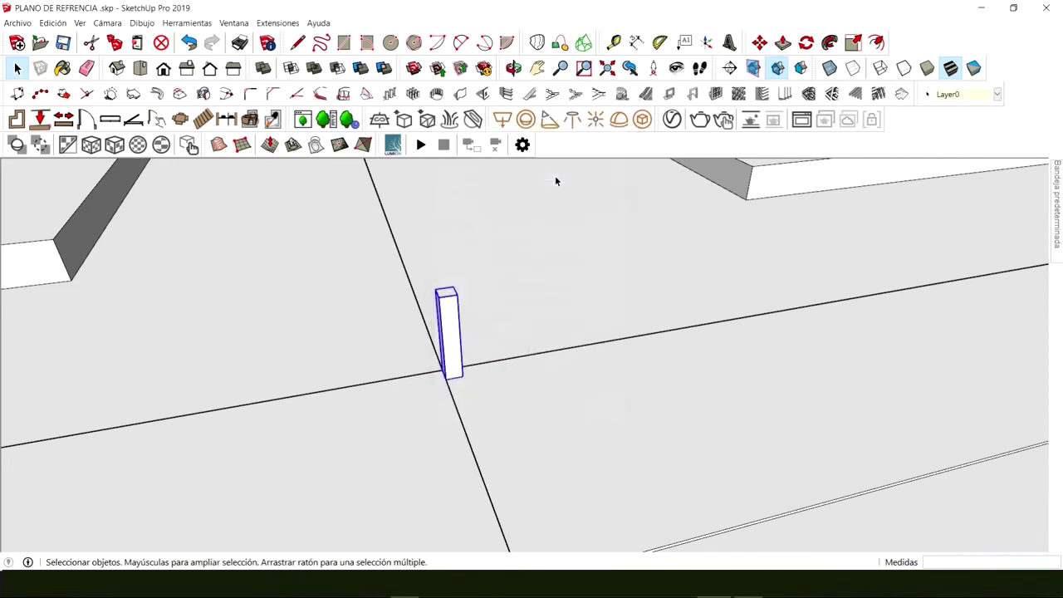
Step: Copy the fence post along the plot's carport-side boundary to the front corner at the sidewalk
{"action": "middle_click_drag", "start_coordinate": [546, 378], "coordinate": [498, 325]}
{"action": "key", "text": "m"}
{"action": "key", "text": "ctrl"}
{"action": "left_click", "coordinate": [496, 324]}
{"action": "scroll", "coordinate": [497, 324], "scroll_direction": "down", "scroll_amount": 6}
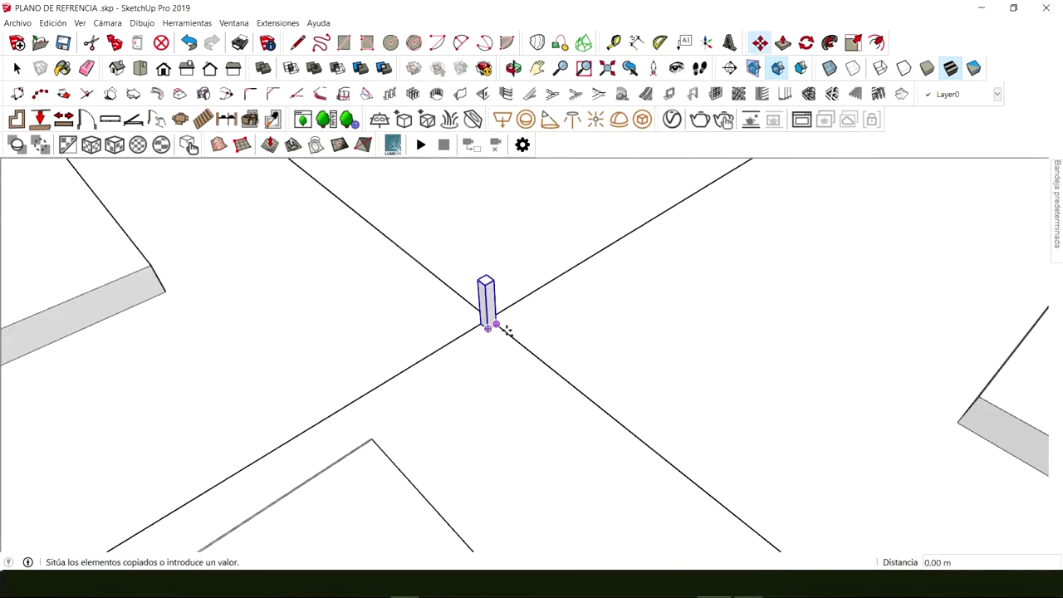
{"action": "scroll", "coordinate": [515, 309], "scroll_direction": "up", "scroll_amount": 4}
{"action": "scroll", "coordinate": [515, 309], "scroll_direction": "up", "scroll_amount": 3}
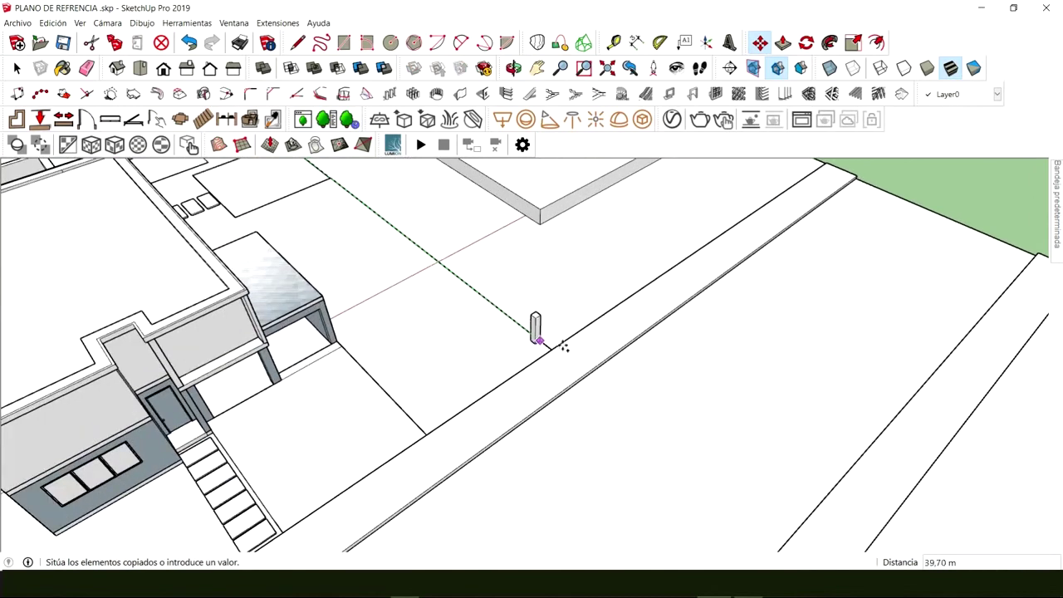
{"action": "left_click", "coordinate": [550, 350]}
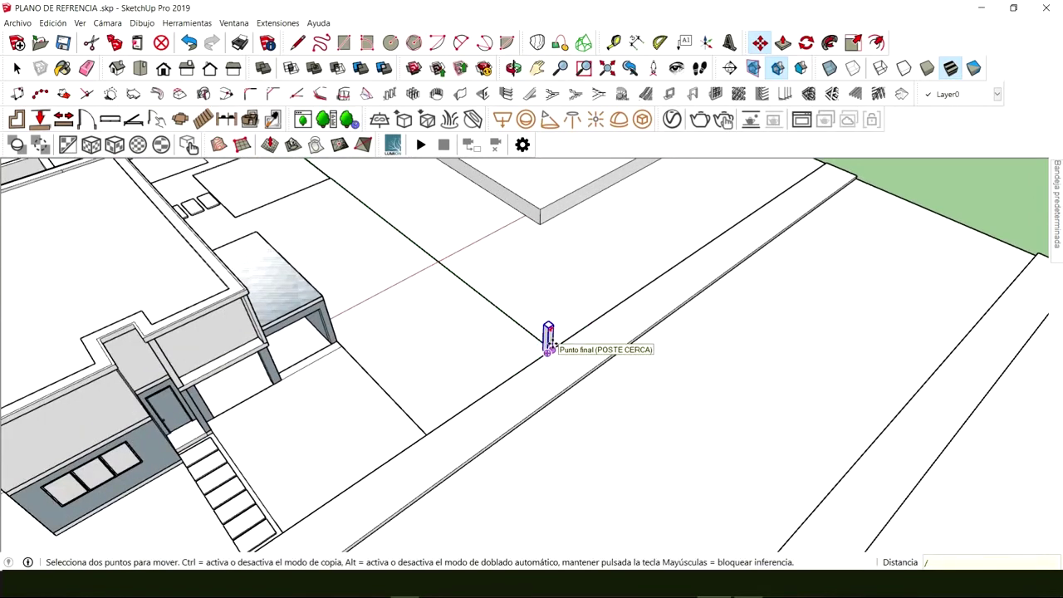
Step: Fill the span between the two posts with evenly spaced copies, trying 30, 40 and 50 divisions before setting 60
{"action": "type", "text": "/30"}
{"action": "key", "text": "Return"}
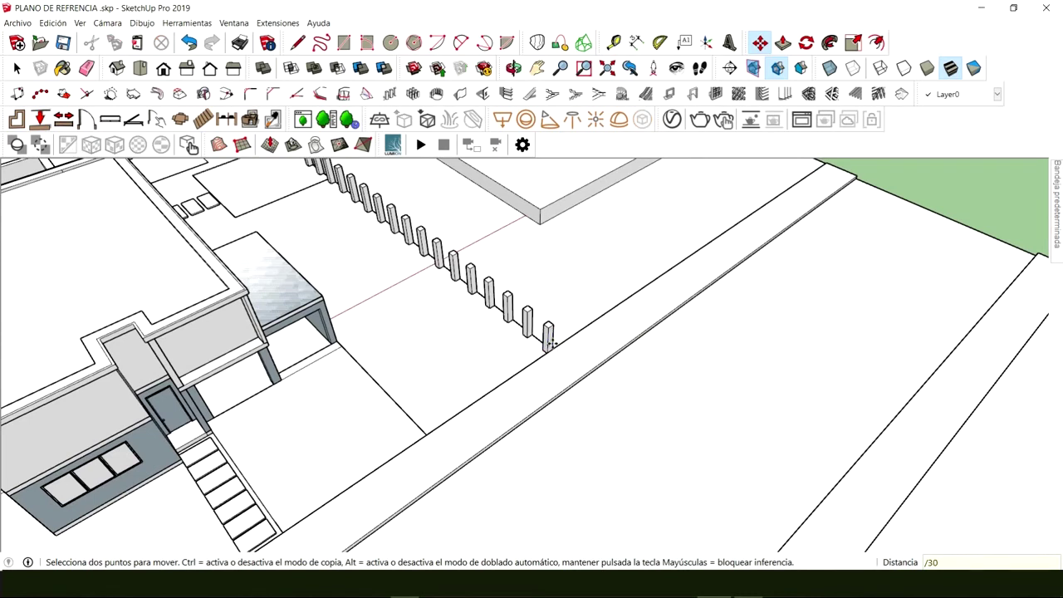
{"action": "key", "text": "Return"}
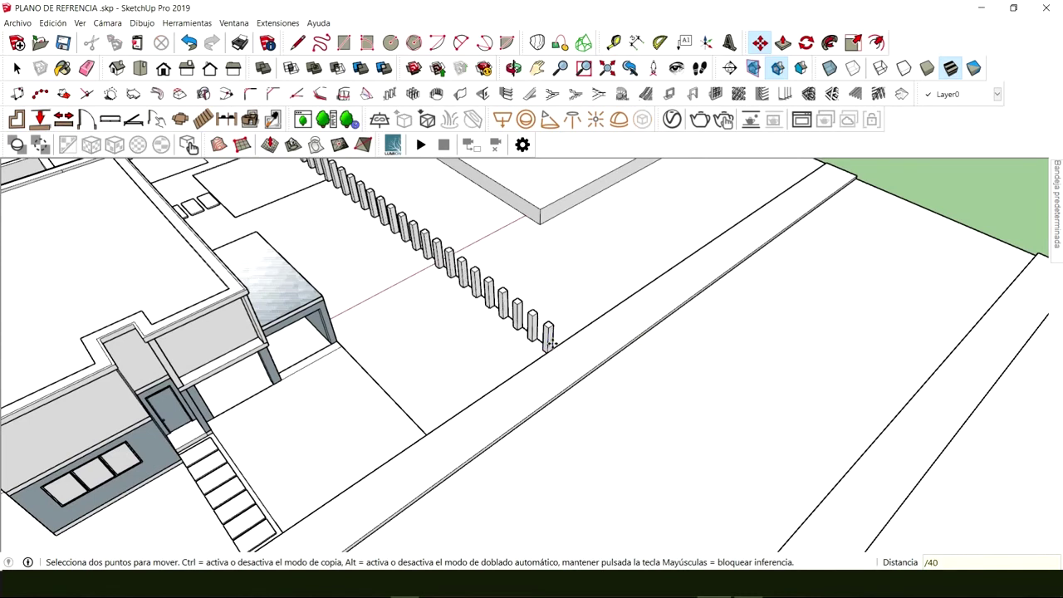
{"action": "type", "text": "/50"}
{"action": "key", "text": "Return"}
{"action": "type", "text": "/6"}
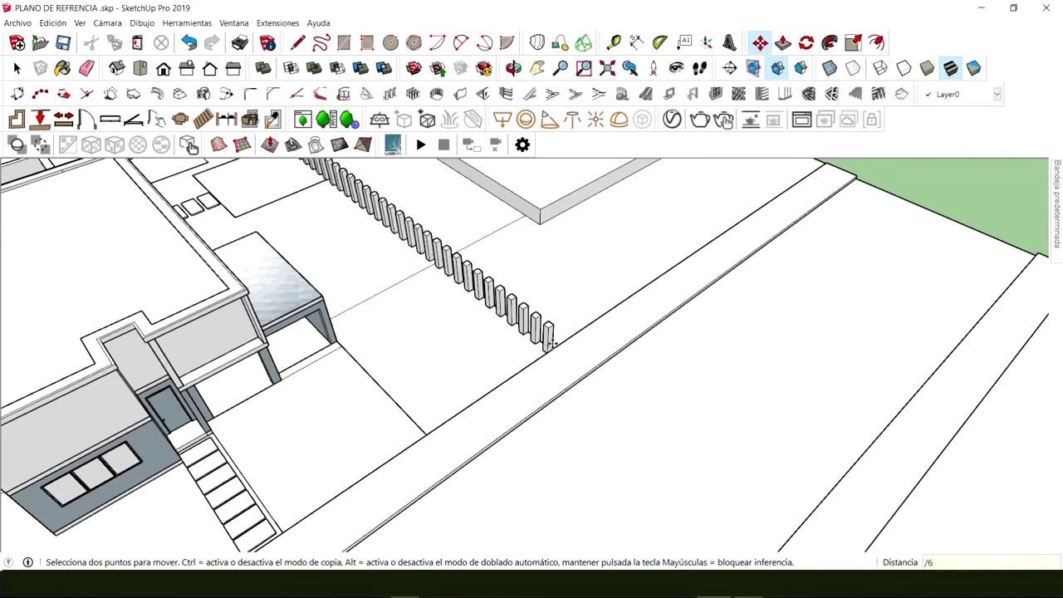
{"action": "type", "text": "0"}
{"action": "key", "text": "Return"}
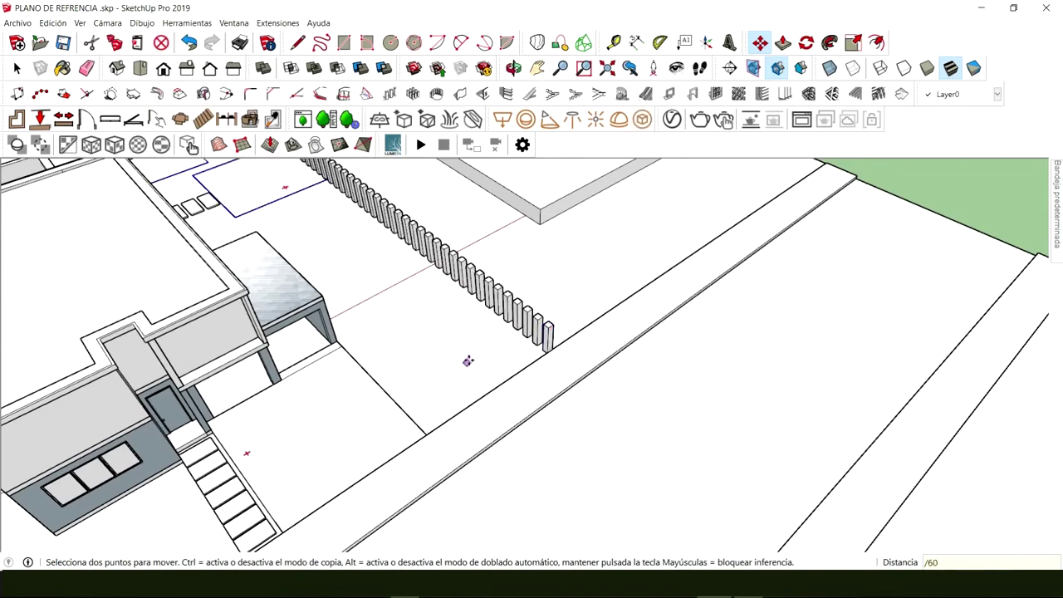
Step: Copy the rear corner post along the rear boundary behind the pool to the opposite corner, dividing the span into 30 equal spaces
{"action": "middle_click_drag", "start_coordinate": [470, 360], "coordinate": [477, 320]}
{"action": "left_click", "coordinate": [482, 323]}
{"action": "scroll", "coordinate": [445, 281], "scroll_direction": "up", "scroll_amount": 1}
{"action": "middle_click_drag", "start_coordinate": [444, 280], "coordinate": [897, 363]}
{"action": "scroll", "coordinate": [725, 364], "scroll_direction": "down", "scroll_amount": 2}
{"action": "scroll", "coordinate": [387, 266], "scroll_direction": "up", "scroll_amount": 6}
{"action": "left_click", "coordinate": [393, 268]}
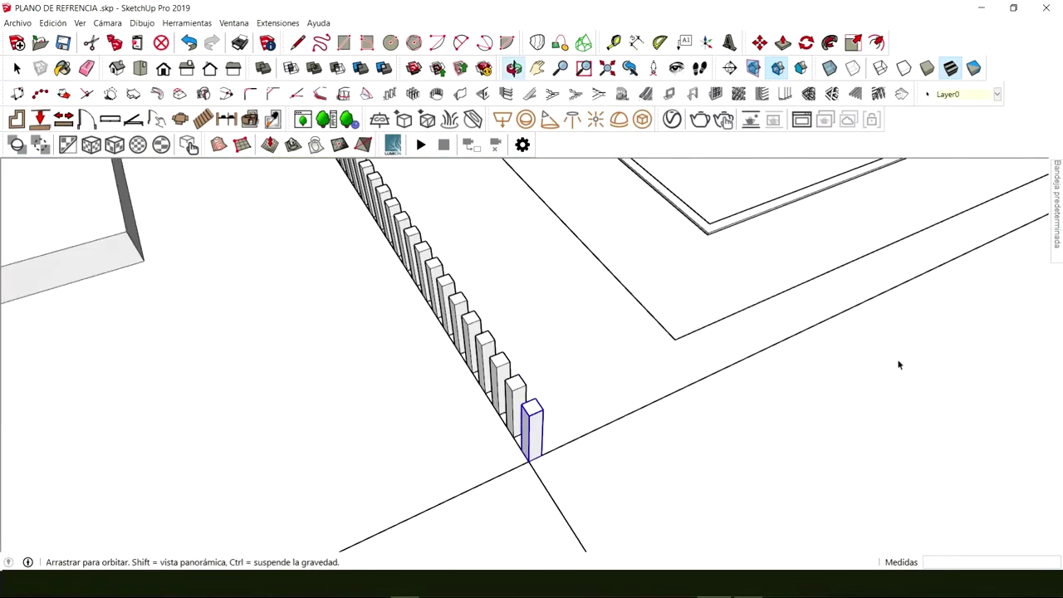
{"action": "key", "text": "m"}
{"action": "key", "text": "ctrl"}
{"action": "left_click", "coordinate": [542, 459]}
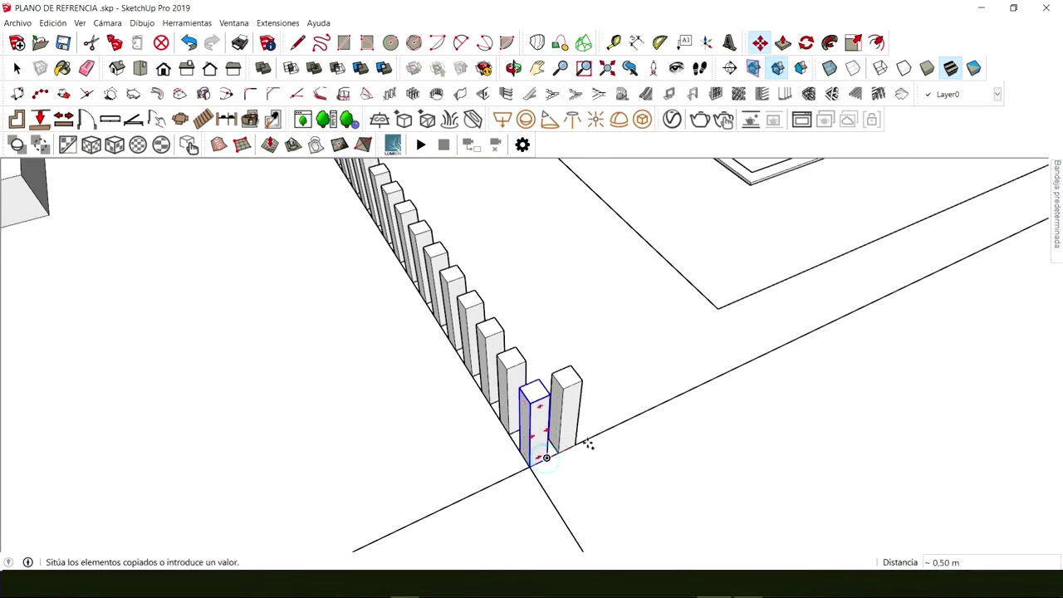
{"action": "scroll", "coordinate": [587, 441], "scroll_direction": "down", "scroll_amount": 3}
{"action": "middle_click_drag", "start_coordinate": [587, 441], "coordinate": [595, 330]}
{"action": "scroll", "coordinate": [565, 309], "scroll_direction": "up", "scroll_amount": 3}
{"action": "scroll", "coordinate": [619, 322], "scroll_direction": "up", "scroll_amount": 2}
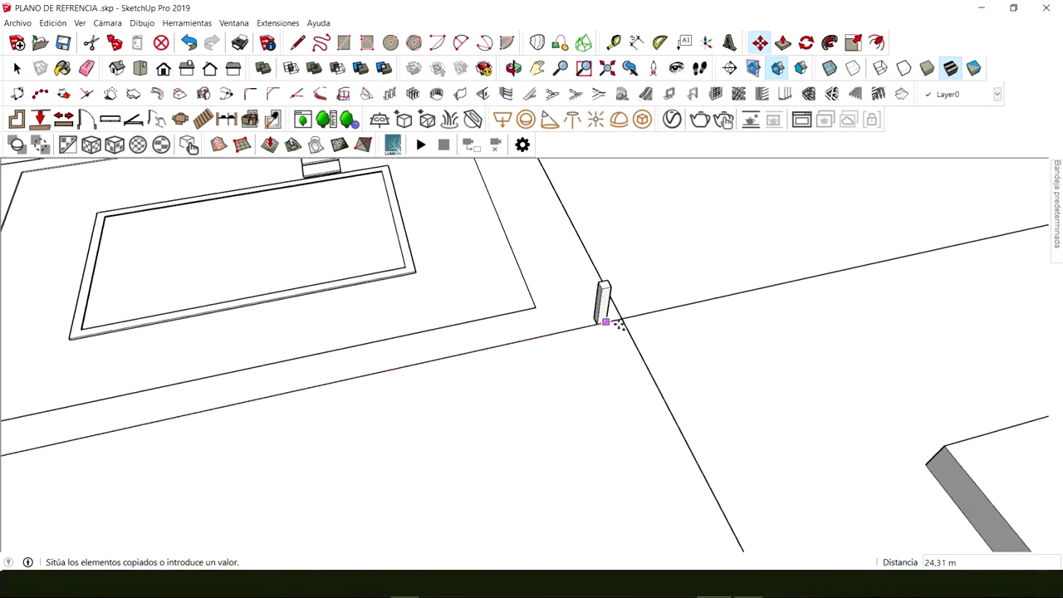
{"action": "left_click", "coordinate": [622, 322]}
{"action": "type", "text": "/30"}
{"action": "key", "text": "Return"}
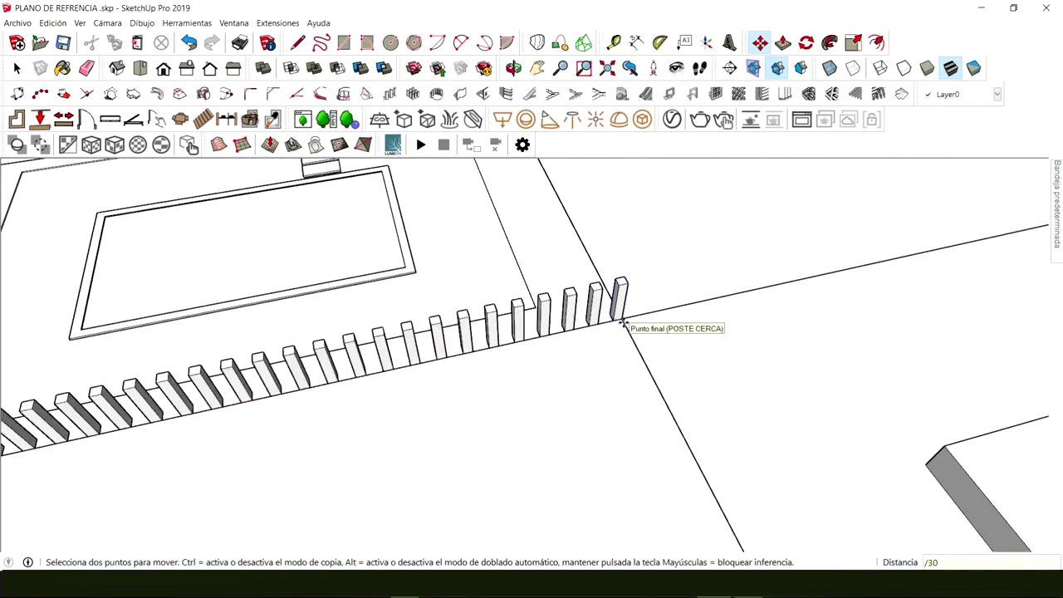
Step: Try to copy the last rear post along the remaining side boundary to the sidewalk corner, and undo the placement
{"action": "scroll", "coordinate": [622, 323], "scroll_direction": "down", "scroll_amount": 3}
{"action": "middle_click_drag", "start_coordinate": [486, 301], "coordinate": [591, 368]}
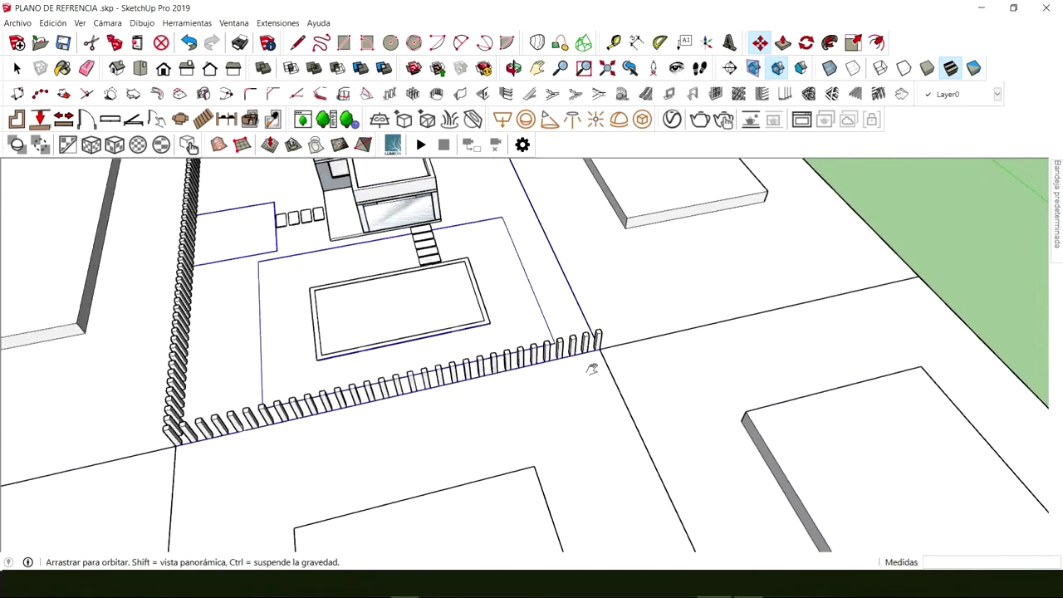
{"action": "scroll", "coordinate": [591, 368], "scroll_direction": "down", "scroll_amount": 3}
{"action": "middle_click_drag", "start_coordinate": [577, 321], "coordinate": [288, 336]}
{"action": "key", "text": "space"}
{"action": "scroll", "coordinate": [349, 312], "scroll_direction": "up", "scroll_amount": 5}
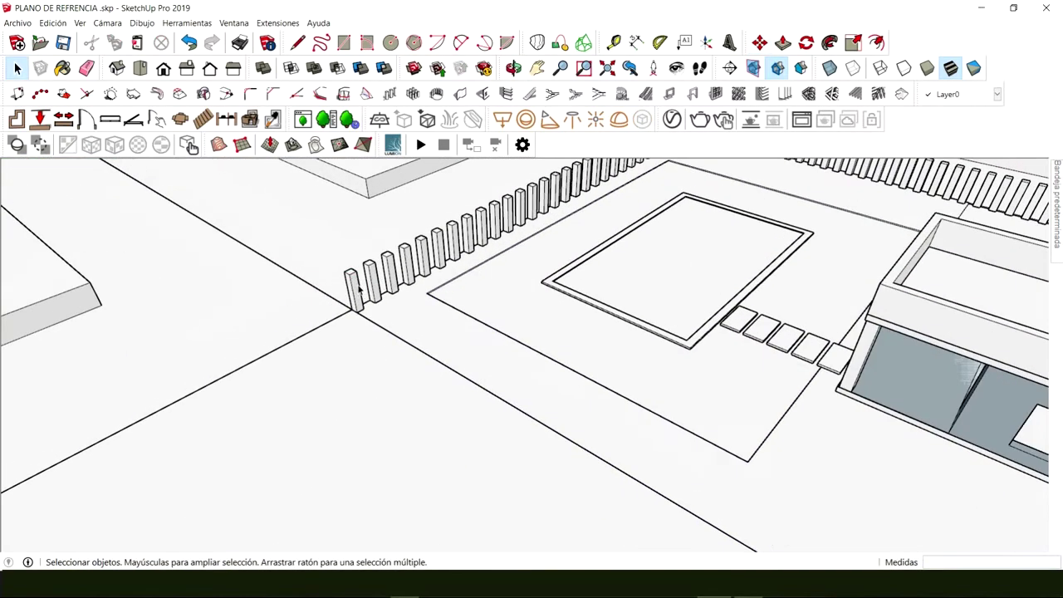
{"action": "left_click", "coordinate": [353, 301]}
{"action": "key", "text": "m"}
{"action": "left_click", "coordinate": [355, 312]}
{"action": "scroll", "coordinate": [381, 320], "scroll_direction": "down", "scroll_amount": 3}
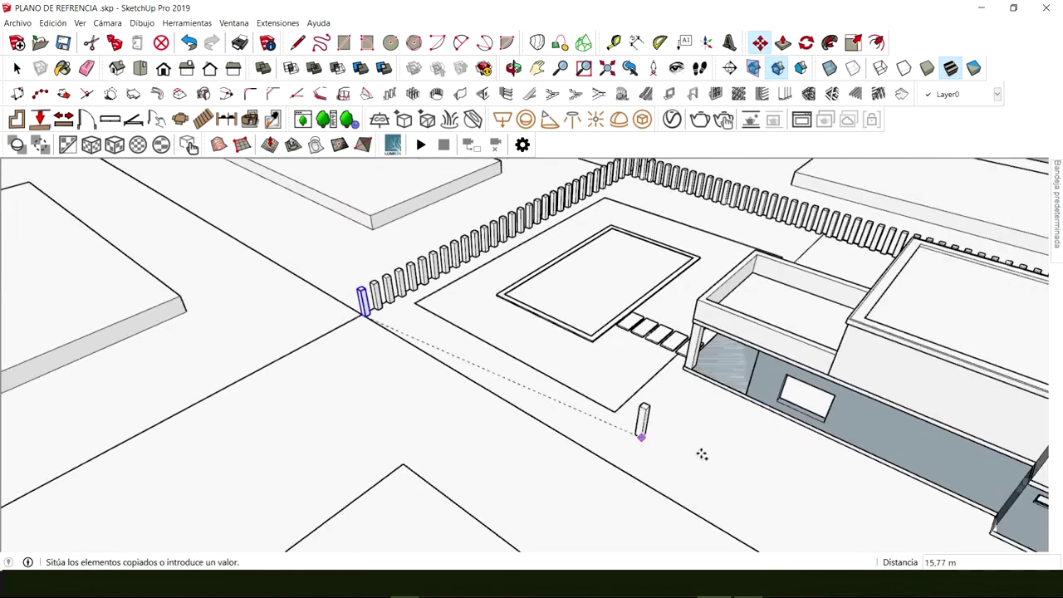
{"action": "middle_click_drag", "start_coordinate": [615, 405], "coordinate": [480, 298], "text": "shift"}
{"action": "middle_click_drag", "start_coordinate": [753, 486], "coordinate": [619, 392], "text": "shift"}
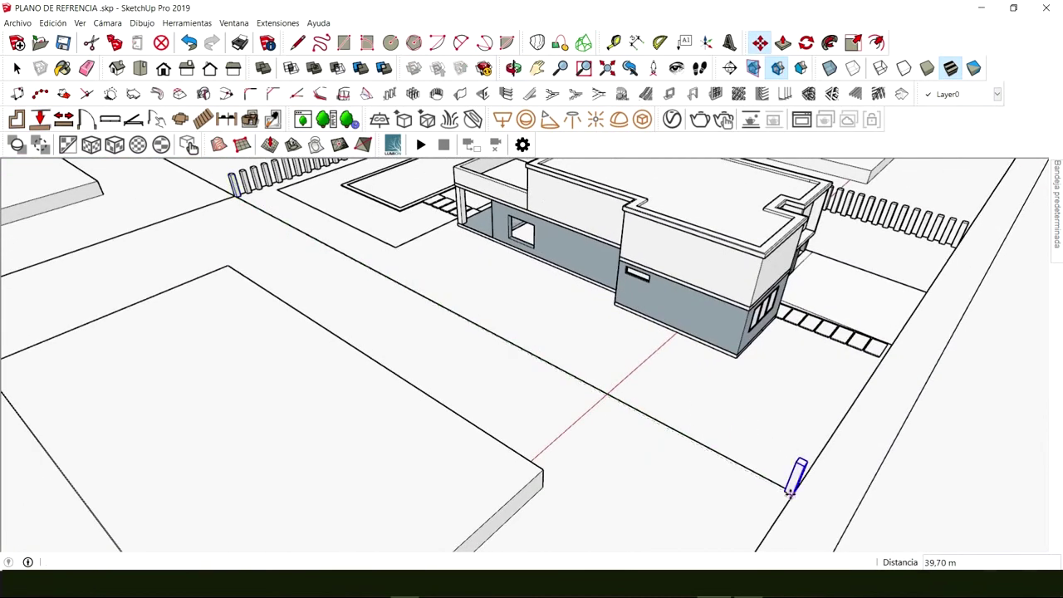
{"action": "left_click", "coordinate": [791, 494]}
{"action": "key", "text": "ctrl+z"}
{"action": "key", "text": "space"}
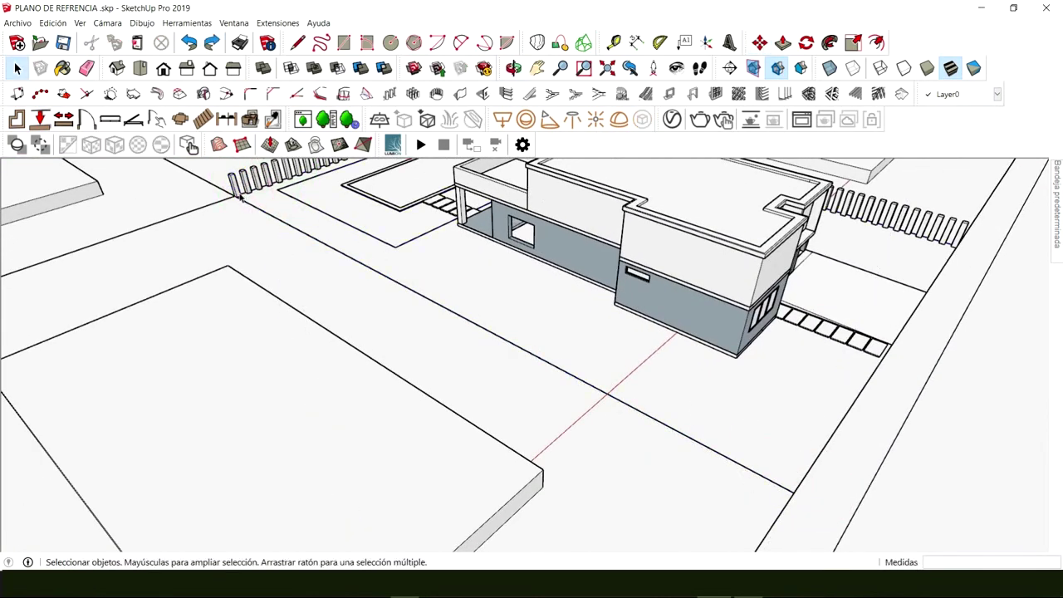
Step: Try to array the last rear post along the unfenced side boundary up to the sidewalk with 60 divisions
{"action": "left_click", "coordinate": [240, 196]}
{"action": "scroll", "coordinate": [237, 191], "scroll_direction": "up", "scroll_amount": 3}
{"action": "key", "text": "m"}
{"action": "scroll", "coordinate": [241, 204], "scroll_direction": "up", "scroll_amount": 2}
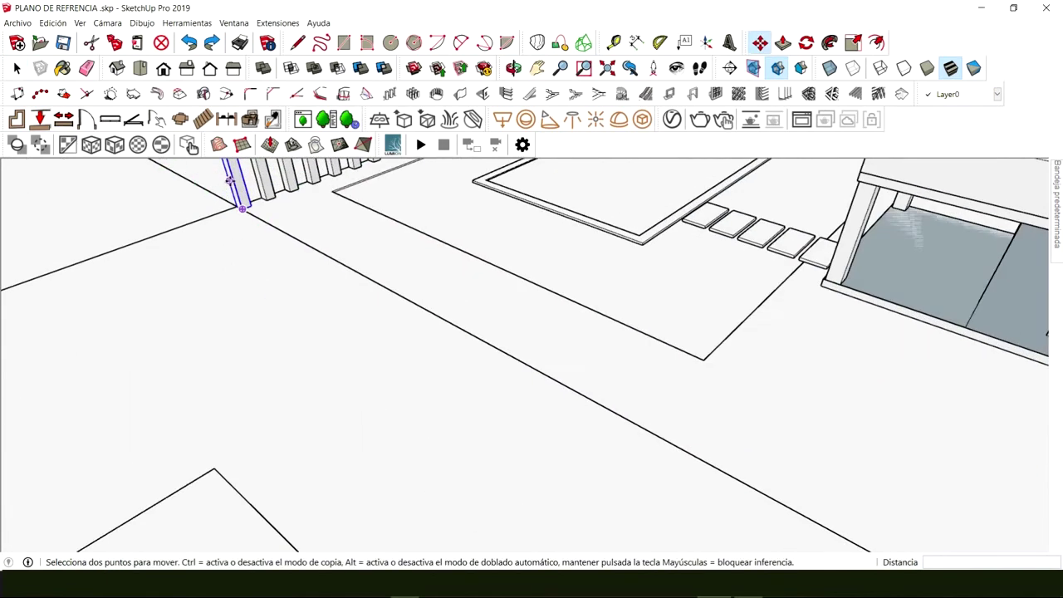
{"action": "scroll", "coordinate": [242, 208], "scroll_direction": "up", "scroll_amount": 2}
{"action": "left_click", "coordinate": [241, 233]}
{"action": "scroll", "coordinate": [241, 234], "scroll_direction": "down", "scroll_amount": 6}
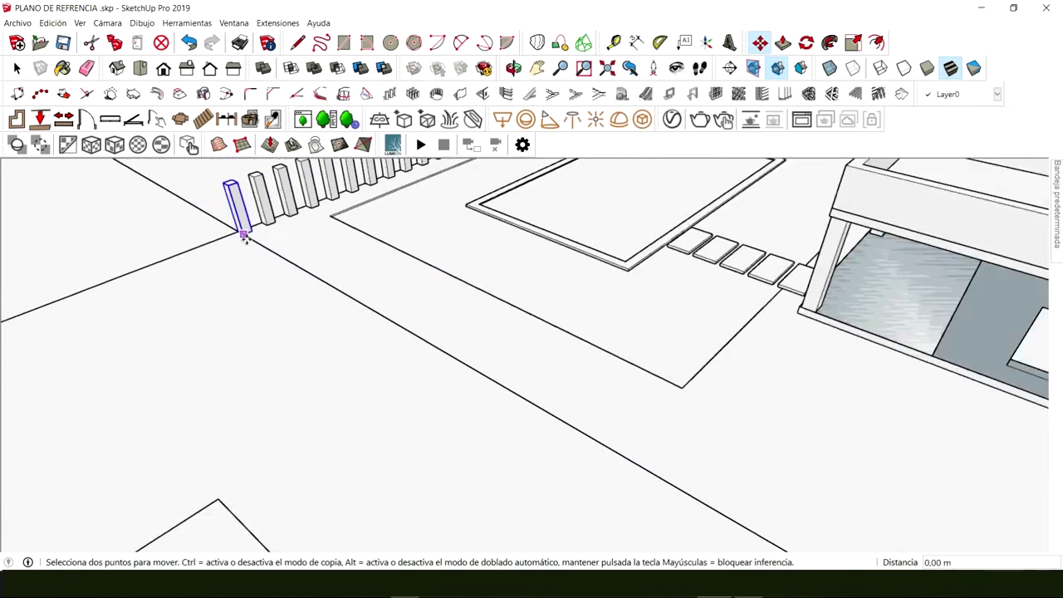
{"action": "scroll", "coordinate": [338, 297], "scroll_direction": "up", "scroll_amount": 3}
{"action": "scroll", "coordinate": [400, 322], "scroll_direction": "up", "scroll_amount": 2}
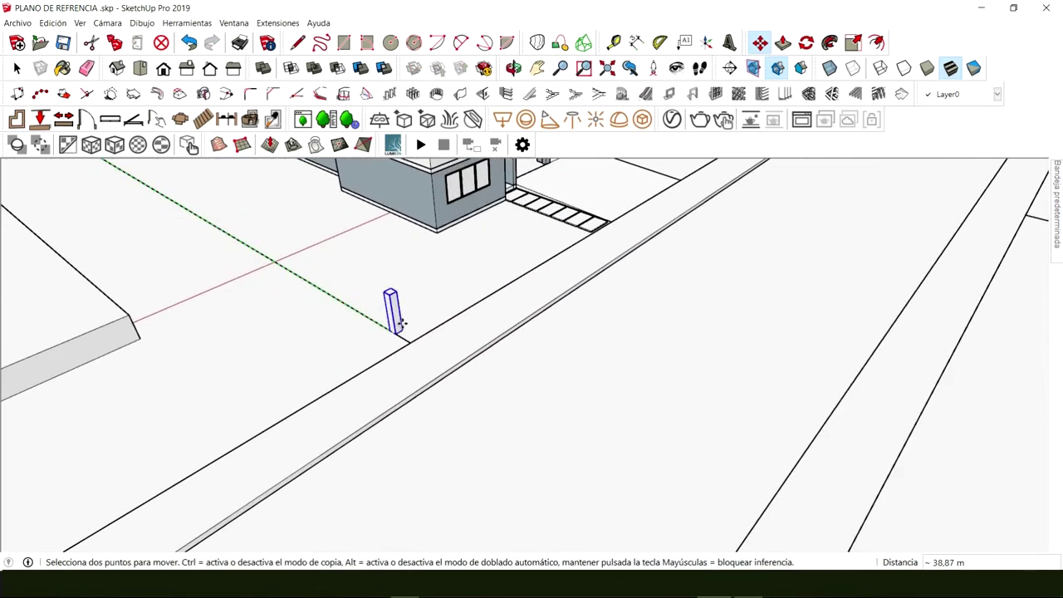
{"action": "left_click", "coordinate": [408, 343]}
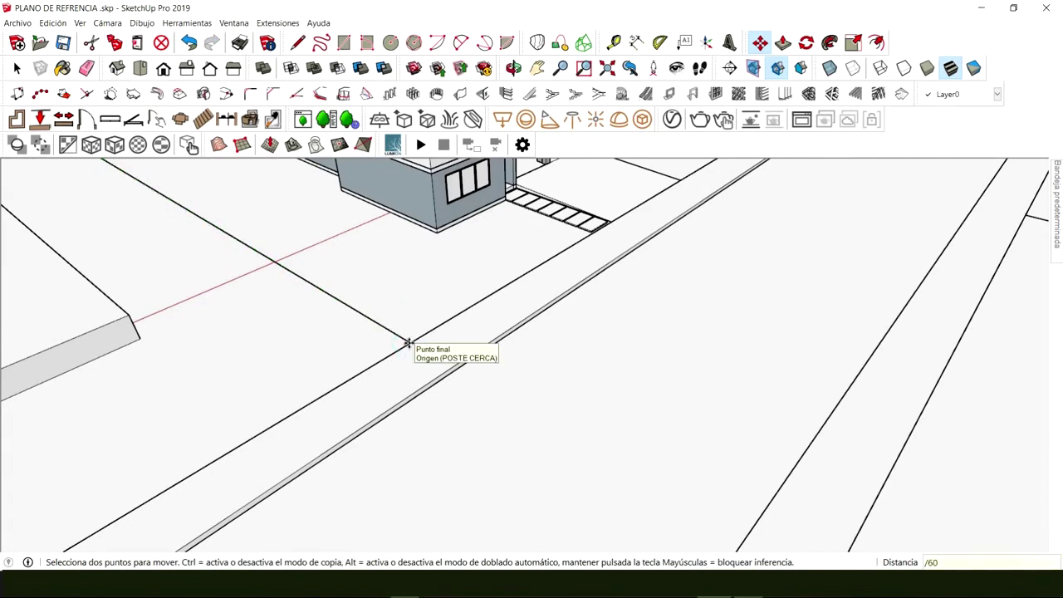
{"action": "key", "text": "space"}
{"action": "scroll", "coordinate": [407, 340], "scroll_direction": "down", "scroll_amount": 6}
{"action": "middle_click_drag", "start_coordinate": [279, 295], "coordinate": [598, 356]}
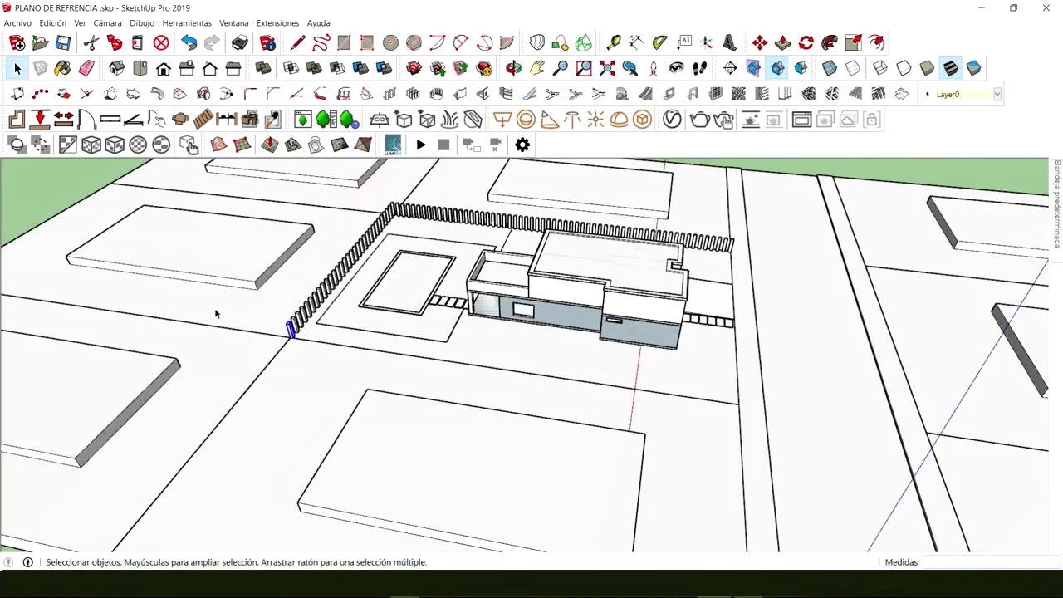
Step: Copy the last rear post along the unfenced side boundary to the sidewalk corner, dividing the span into 60 equal spaces
{"action": "scroll", "coordinate": [330, 357], "scroll_direction": "up", "scroll_amount": 5}
{"action": "scroll", "coordinate": [345, 378], "scroll_direction": "up", "scroll_amount": 2}
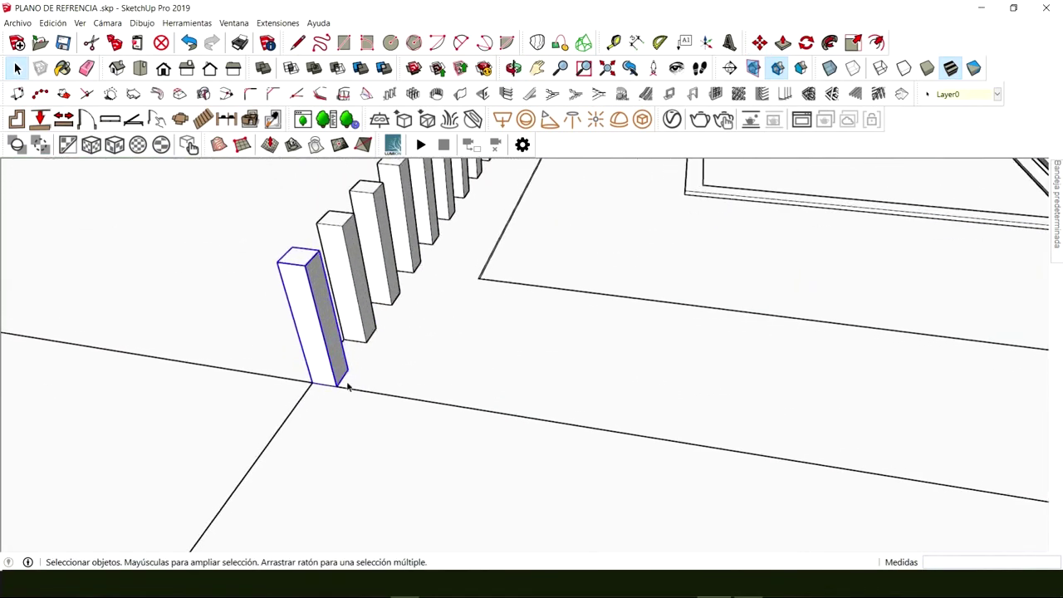
{"action": "key", "text": "m"}
{"action": "key", "text": "ctrl"}
{"action": "left_click", "coordinate": [340, 381]}
{"action": "scroll", "coordinate": [457, 366], "scroll_direction": "down", "scroll_amount": 2}
{"action": "scroll", "coordinate": [453, 373], "scroll_direction": "down", "scroll_amount": 3}
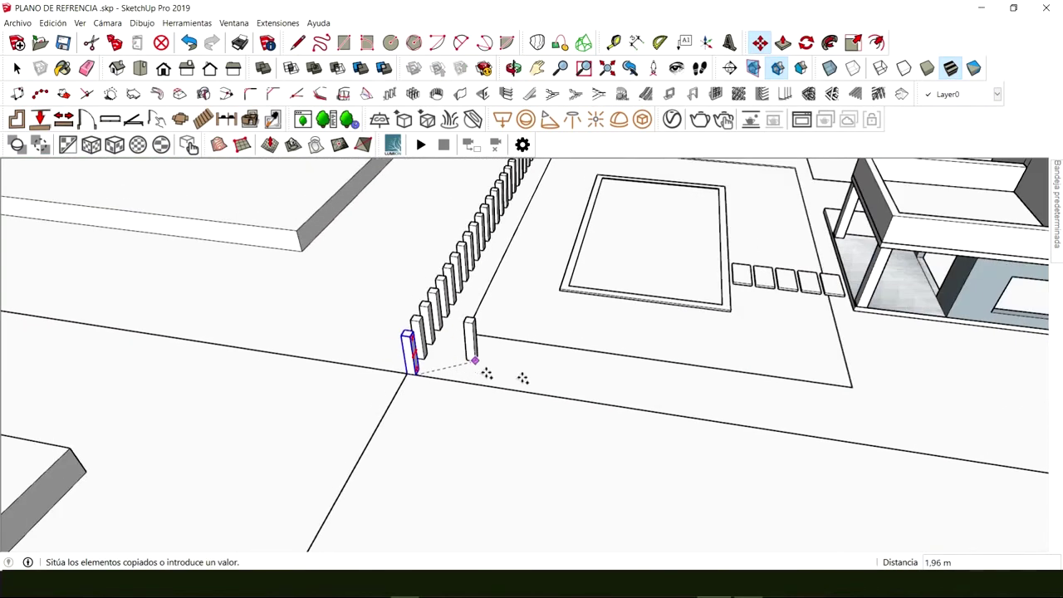
{"action": "middle_click_drag", "start_coordinate": [522, 374], "coordinate": [631, 409]}
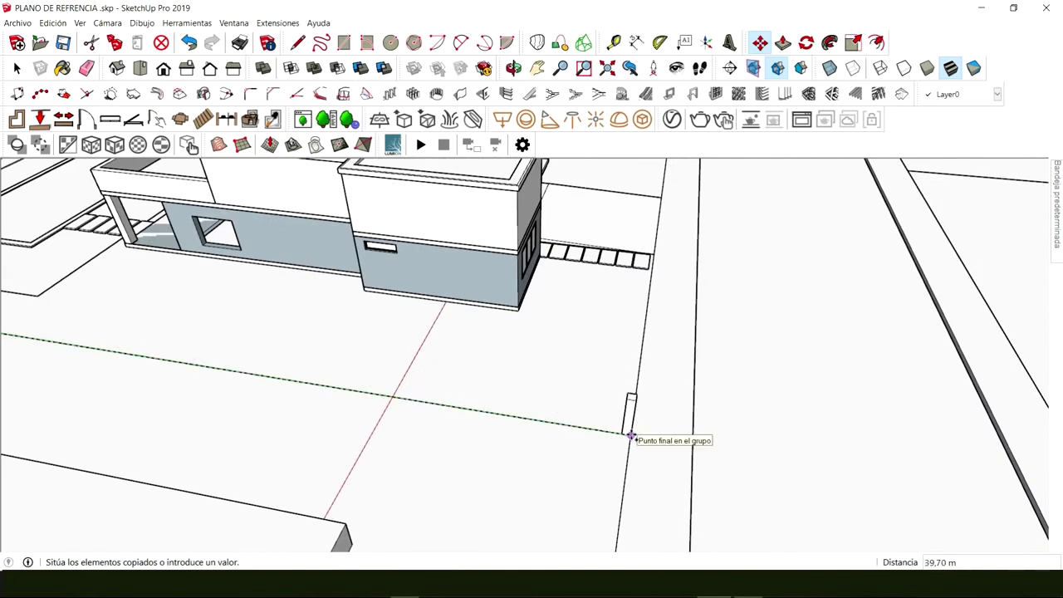
{"action": "left_click", "coordinate": [632, 435]}
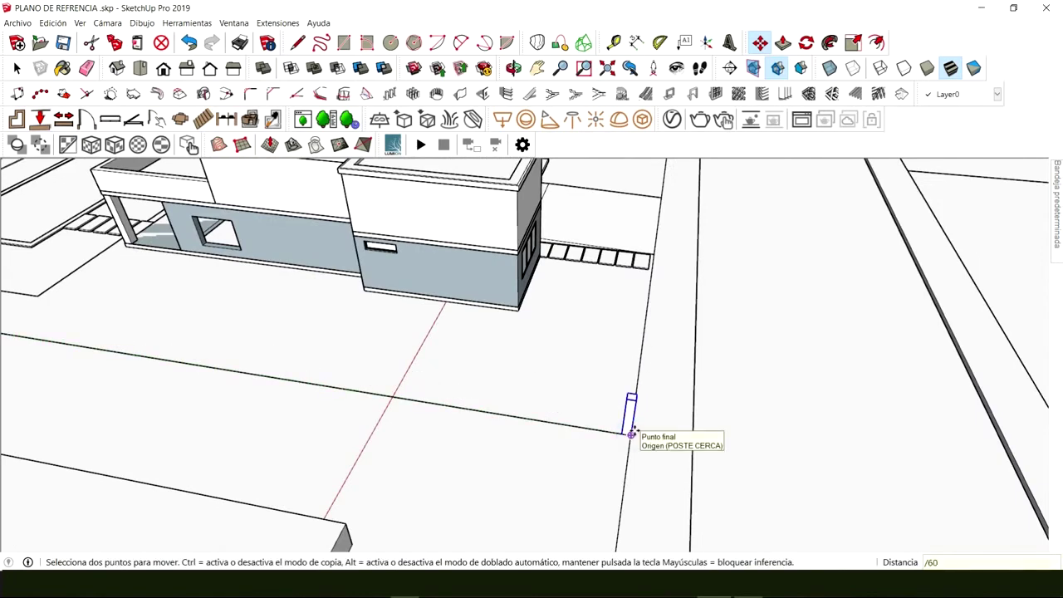
{"action": "key", "text": "Return"}
{"action": "key", "text": "space"}
Step: Inspect the fenced house plot from the street, side and rear, checking the post rows on all three boundaries
{"action": "middle_click_drag", "start_coordinate": [622, 349], "coordinate": [225, 262]}
{"action": "middle_click_drag", "start_coordinate": [578, 332], "coordinate": [274, 365]}
{"action": "middle_click_drag", "start_coordinate": [613, 343], "coordinate": [225, 374]}
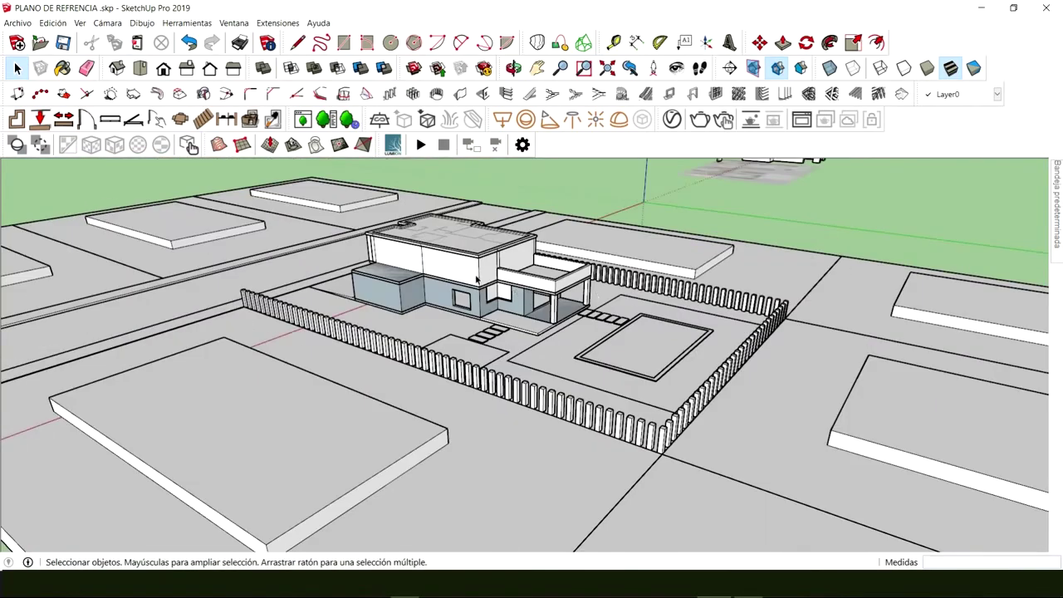
{"action": "middle_click_drag", "start_coordinate": [477, 280], "coordinate": [864, 291]}
{"action": "middle_click_drag", "start_coordinate": [432, 320], "coordinate": [768, 363]}
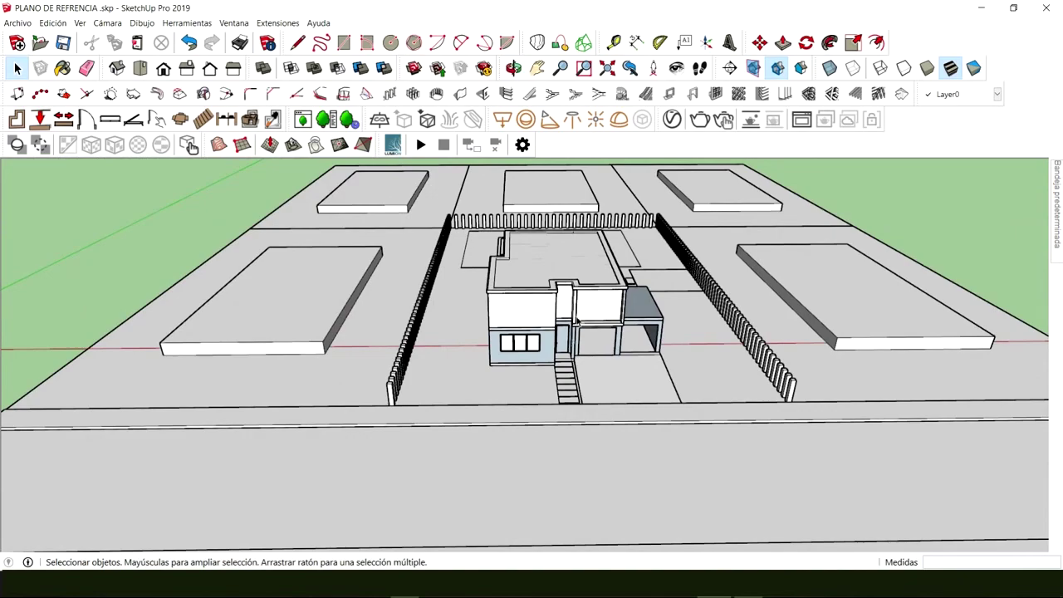
{"action": "middle_click_drag", "start_coordinate": [470, 323], "coordinate": [559, 304]}
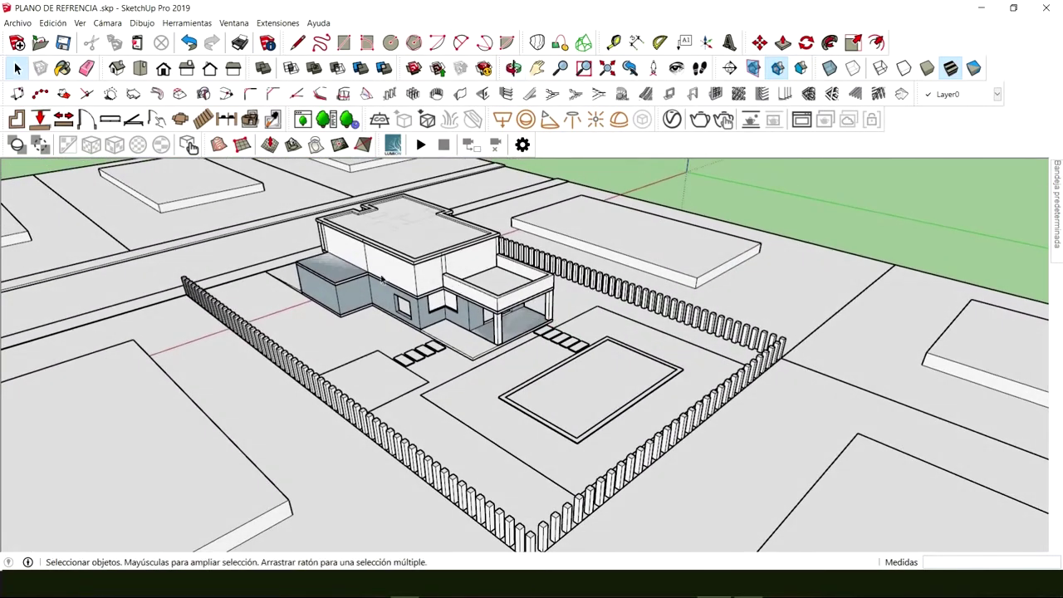
{"action": "scroll", "coordinate": [372, 289], "scroll_direction": "up", "scroll_amount": 5}
{"action": "middle_click_drag", "start_coordinate": [274, 329], "coordinate": [665, 278]}
{"action": "middle_click_drag", "start_coordinate": [465, 320], "coordinate": [347, 447]}
{"action": "scroll", "coordinate": [515, 303], "scroll_direction": "down", "scroll_amount": 5}
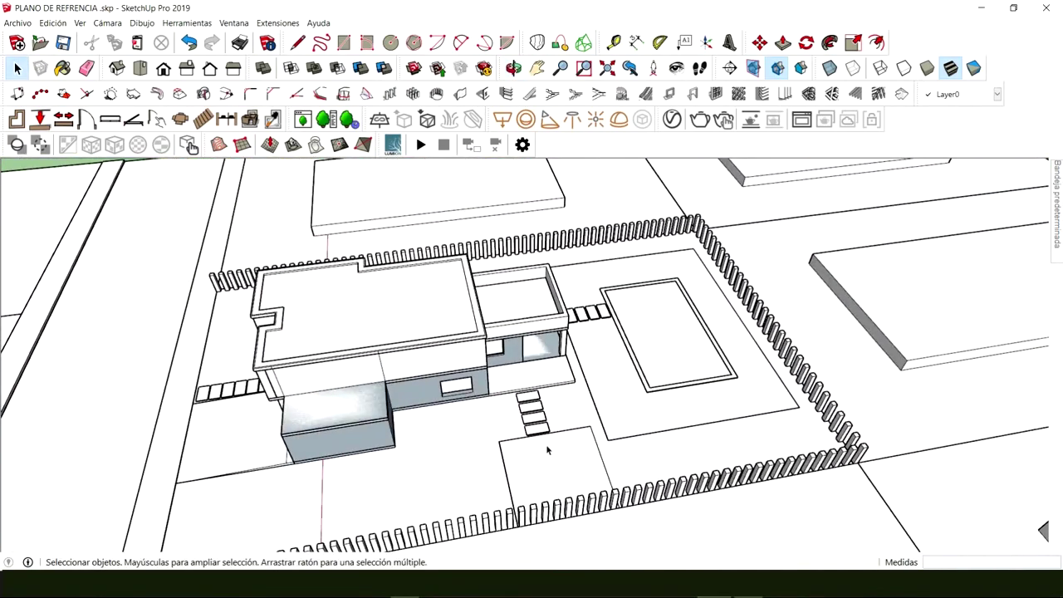
{"action": "middle_click_drag", "start_coordinate": [557, 465], "coordinate": [771, 422]}
{"action": "middle_click_drag", "start_coordinate": [397, 418], "coordinate": [510, 410]}
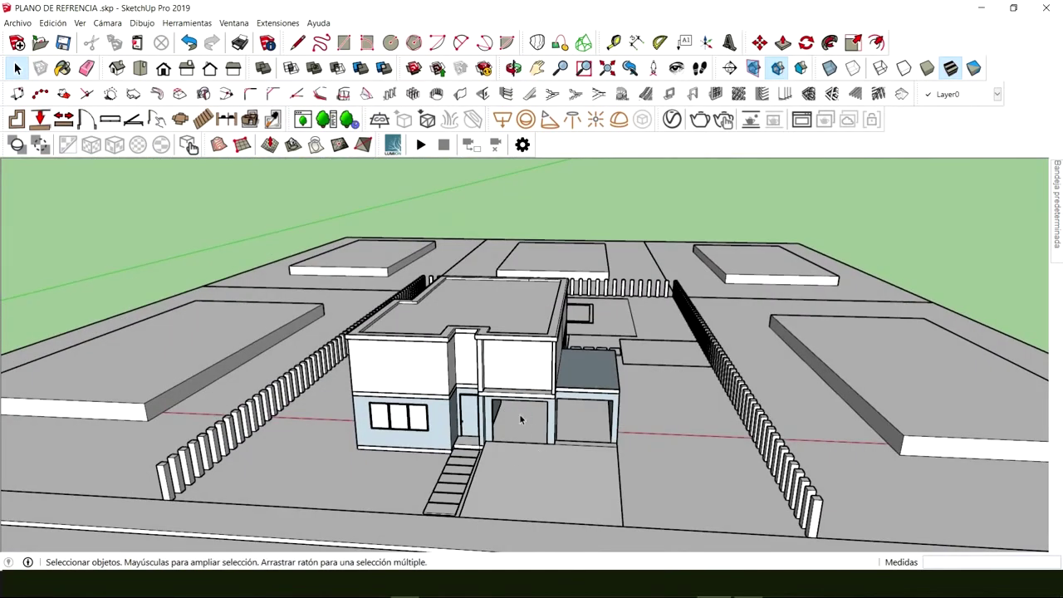
{"action": "middle_click_drag", "start_coordinate": [586, 386], "coordinate": [241, 436]}
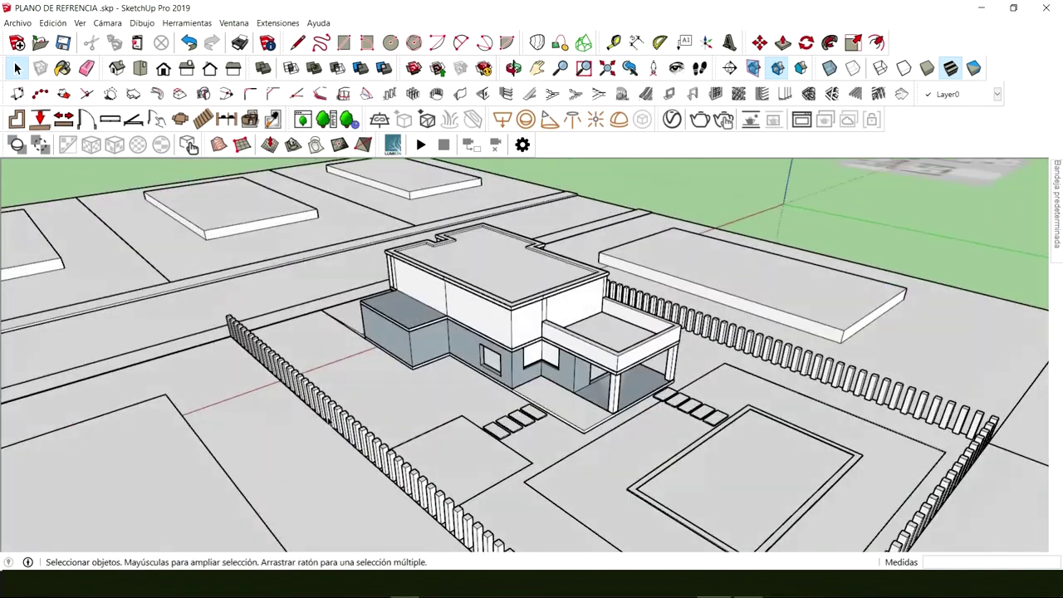
{"action": "middle_click_drag", "start_coordinate": [520, 378], "coordinate": [591, 380]}
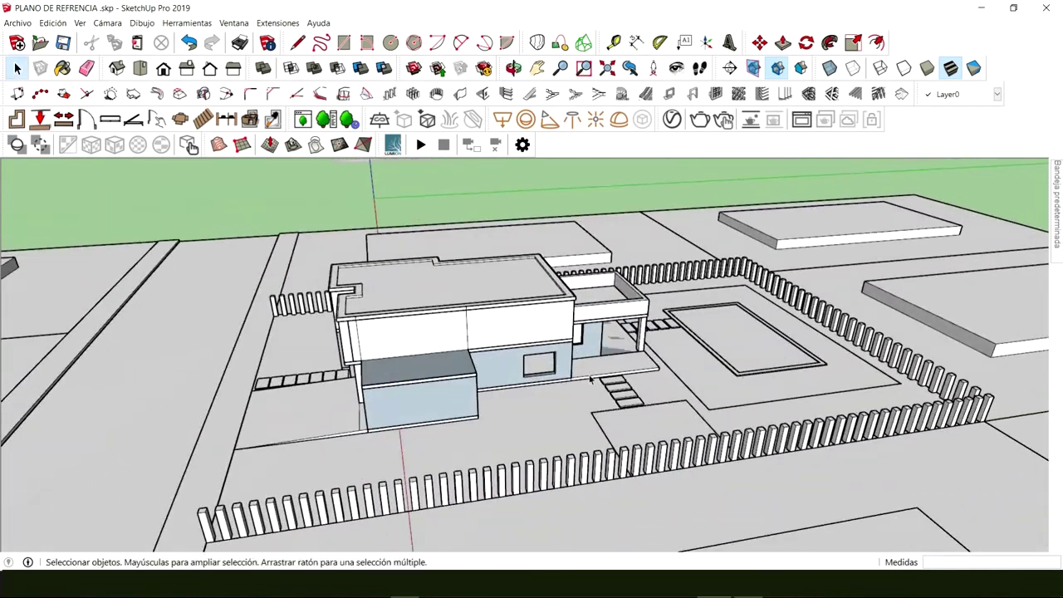
{"action": "middle_click_drag", "start_coordinate": [339, 380], "coordinate": [538, 361]}
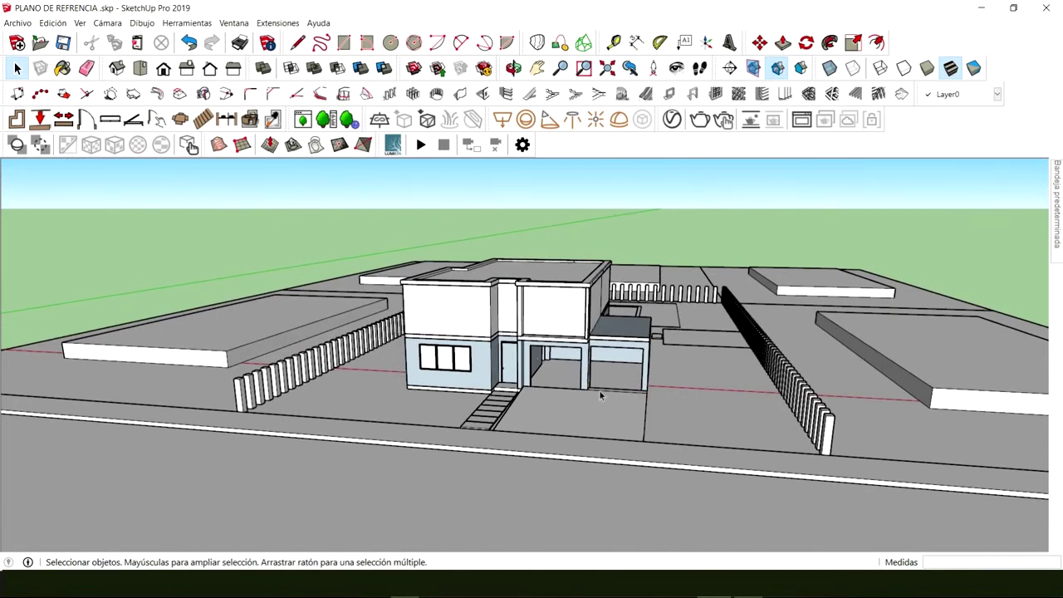
{"action": "middle_click_drag", "start_coordinate": [598, 389], "coordinate": [540, 449]}
{"action": "middle_click_drag", "start_coordinate": [355, 473], "coordinate": [542, 383]}
{"action": "scroll", "coordinate": [498, 384], "scroll_direction": "down", "scroll_amount": 2}
{"action": "middle_click_drag", "start_coordinate": [414, 385], "coordinate": [409, 467]}
{"action": "middle_click_drag", "start_coordinate": [538, 356], "coordinate": [396, 378]}
{"action": "middle_click_drag", "start_coordinate": [366, 433], "coordinate": [525, 415]}
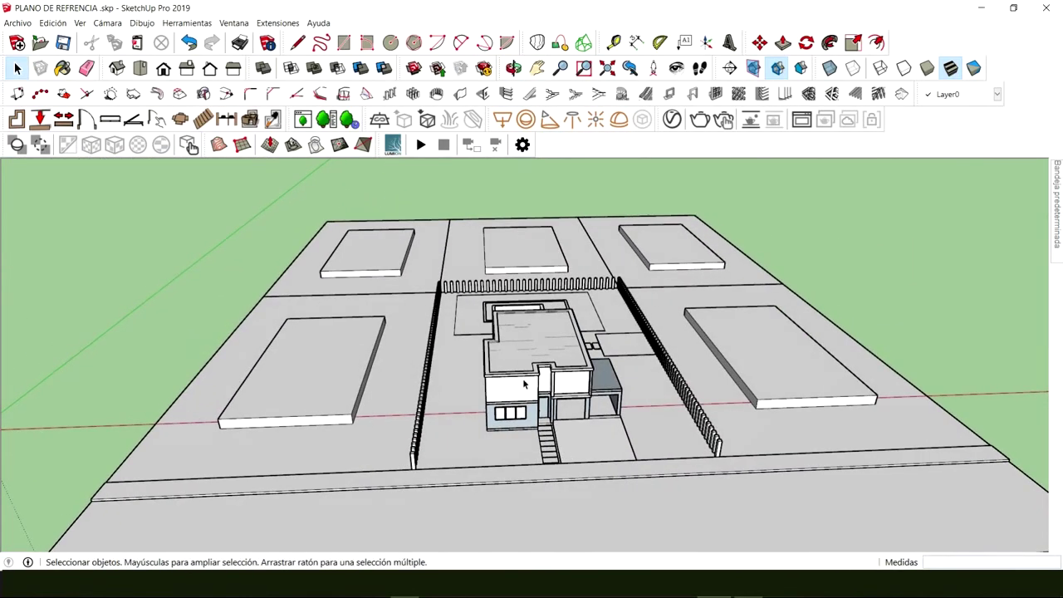
{"action": "middle_click_drag", "start_coordinate": [642, 438], "coordinate": [462, 413]}
{"action": "middle_click_drag", "start_coordinate": [584, 384], "coordinate": [514, 405]}
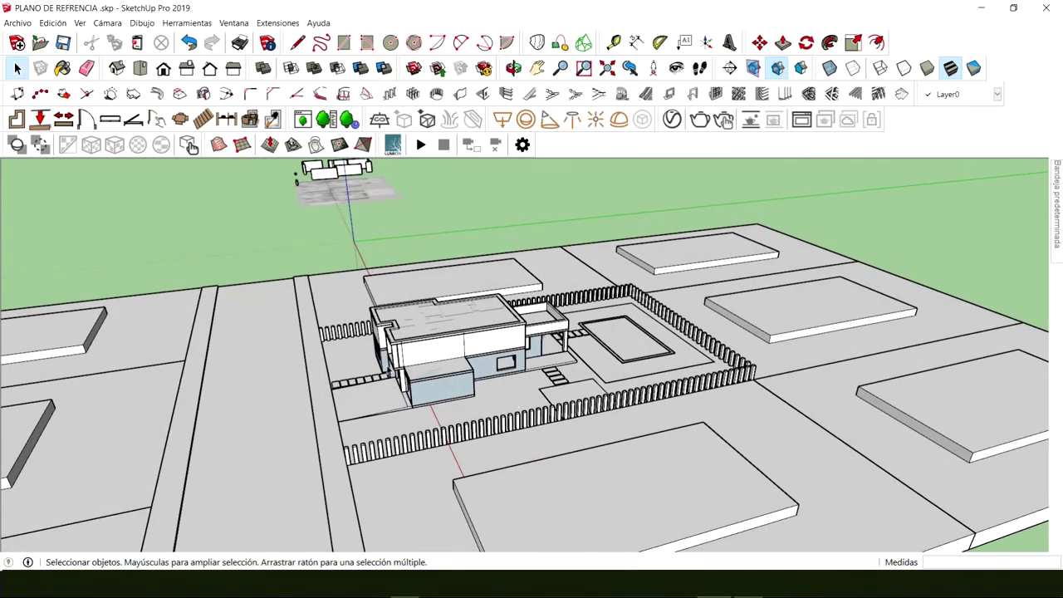
{"action": "middle_click_drag", "start_coordinate": [573, 365], "coordinate": [323, 423]}
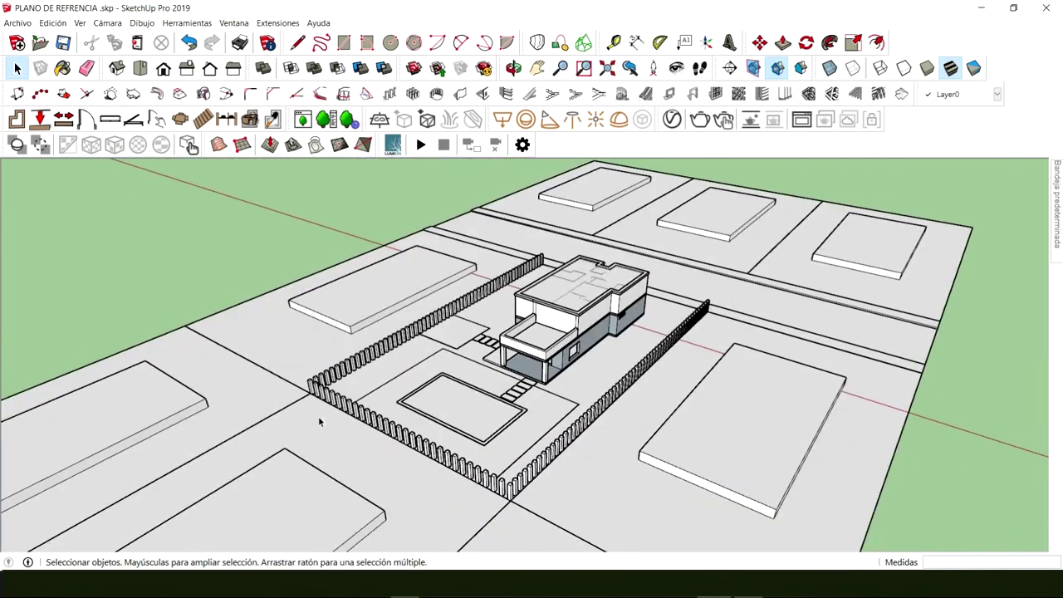
{"action": "middle_click_drag", "start_coordinate": [624, 412], "coordinate": [374, 447]}
Step: Try to extend the face of one side fence post outward with Push/Pull inside its component, and leave the component unchanged
{"action": "scroll", "coordinate": [400, 409], "scroll_direction": "up", "scroll_amount": 5}
{"action": "scroll", "coordinate": [426, 415], "scroll_direction": "up", "scroll_amount": 2}
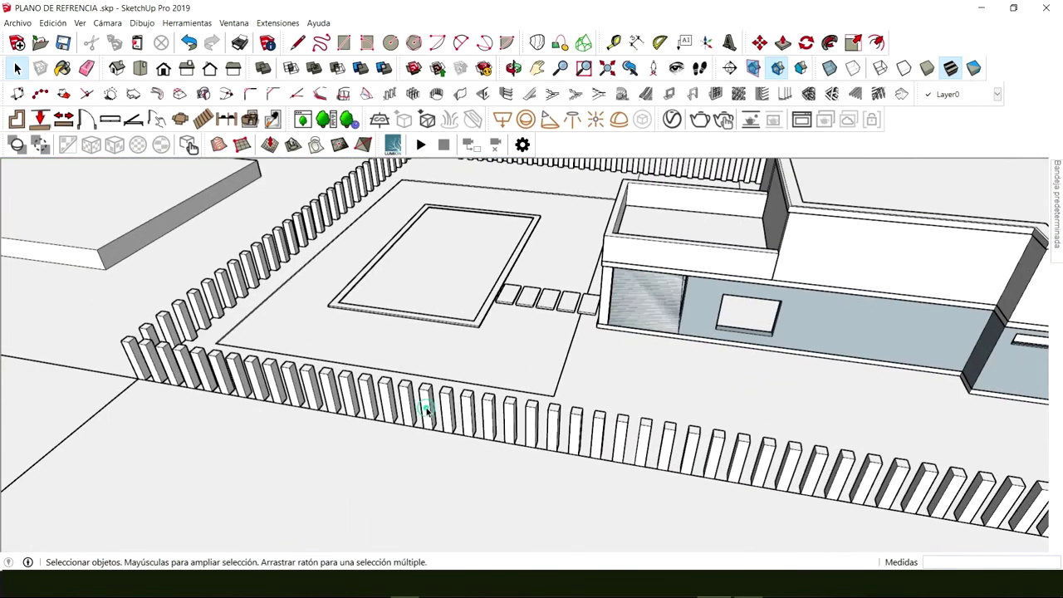
{"action": "double_click", "coordinate": [426, 407]}
{"action": "key", "text": "p"}
{"action": "left_click", "coordinate": [425, 407]}
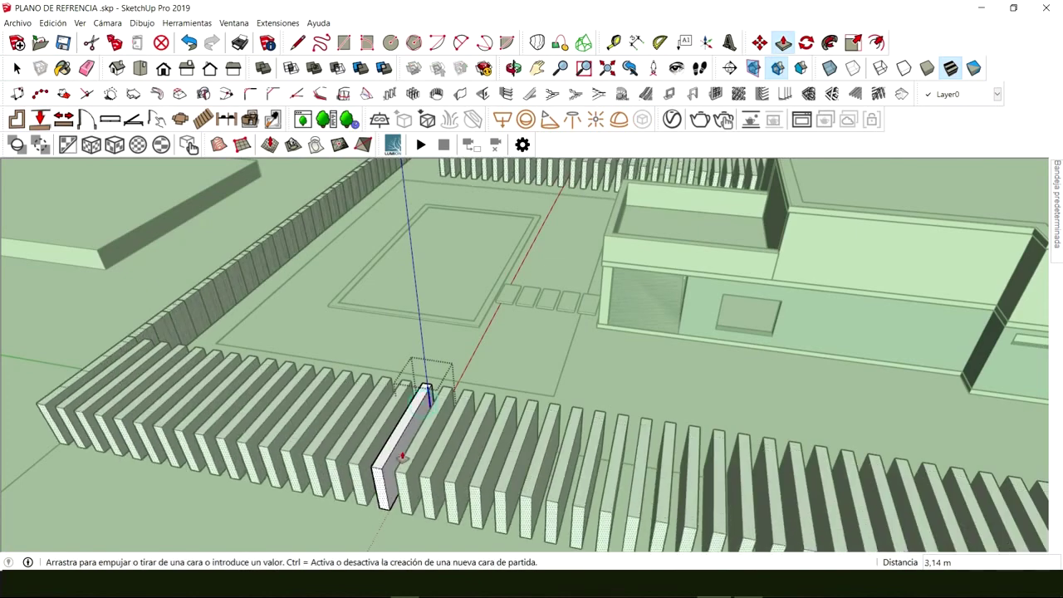
{"action": "key", "text": "space"}
{"action": "scroll", "coordinate": [397, 406], "scroll_direction": "down", "scroll_amount": 3}
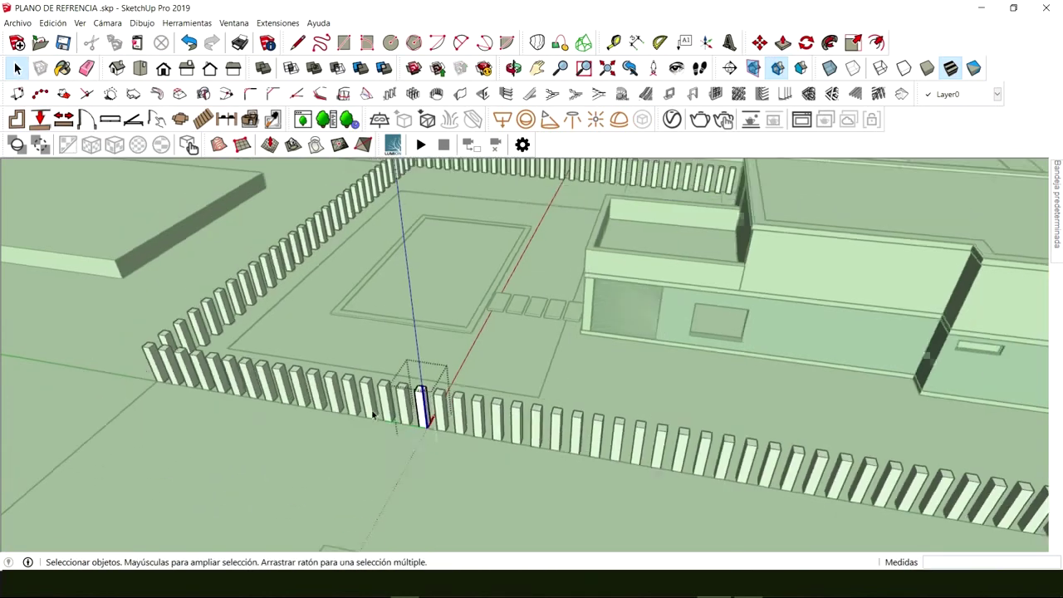
{"action": "left_click", "coordinate": [397, 404]}
Step: Save the model under its current file name with the whole fenced plot viewed from the street
{"action": "scroll", "coordinate": [464, 424], "scroll_direction": "down", "scroll_amount": 3}
{"action": "scroll", "coordinate": [615, 390], "scroll_direction": "down", "scroll_amount": 3}
{"action": "middle_click_drag", "start_coordinate": [615, 391], "coordinate": [399, 315]}
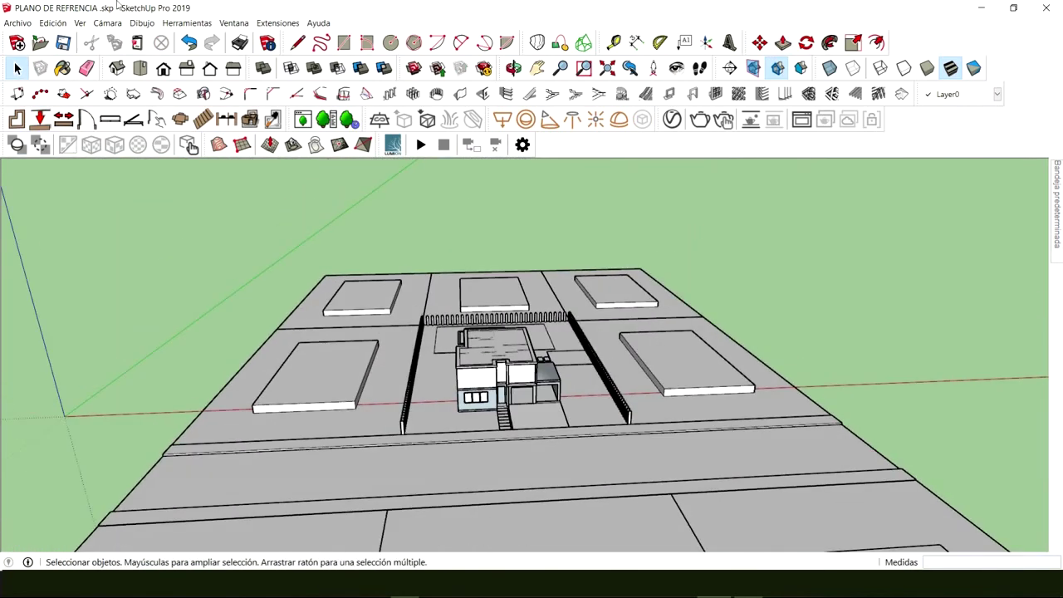
{"action": "left_click", "coordinate": [16, 22]}
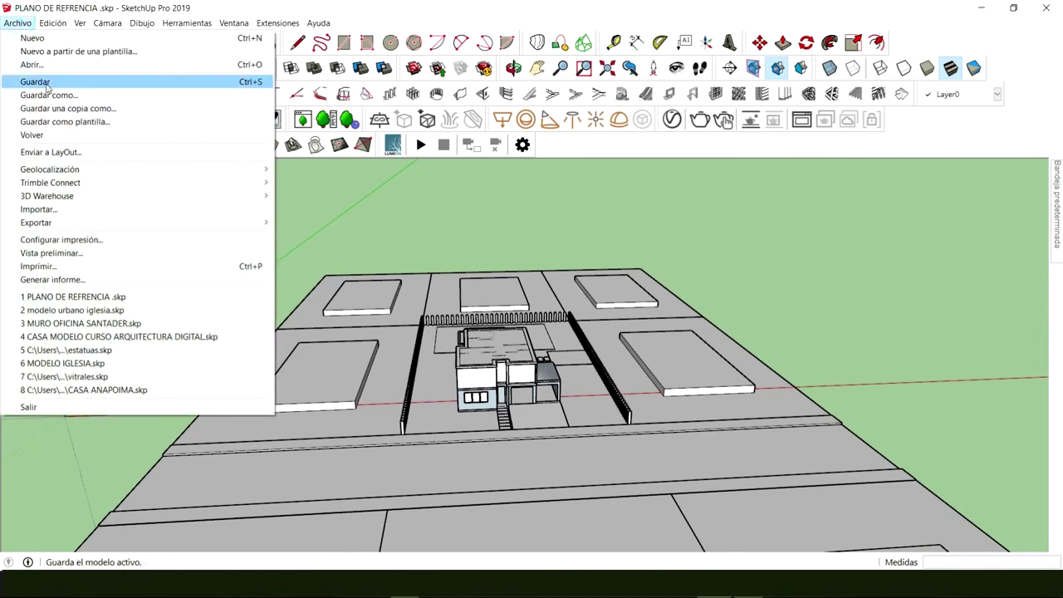
{"action": "left_click", "coordinate": [37, 81]}
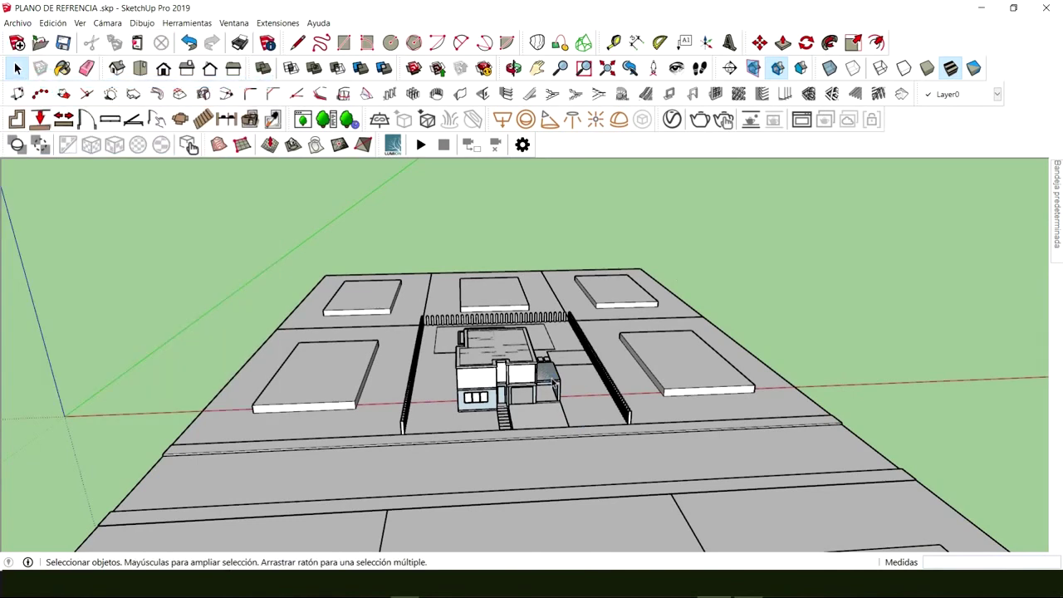